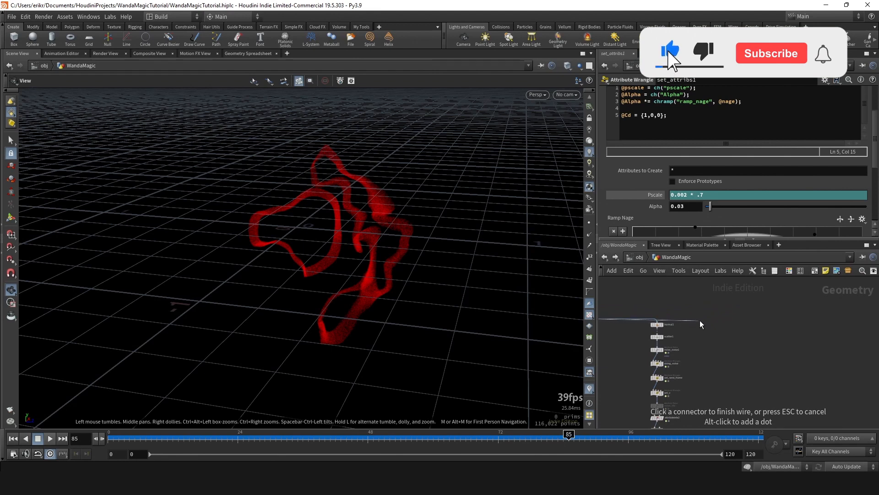
Add a Transform node on the pending wire and place it beside the normal1 node
scroll(678, 331, up, 3)
middle_drag(641, 309, 686, 333)
scroll(696, 331, down, 3)
scroll(650, 332, up, 4)
scroll(664, 329, down, 4)
middle_drag(788, 335, 698, 329)
scroll(689, 327, up, 2)
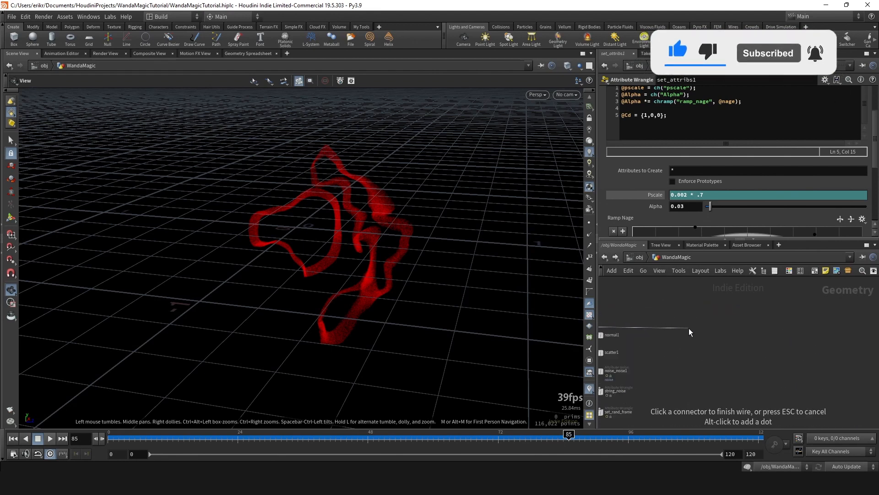
key(Tab)
text(trans)
key(Return)
key(Return)
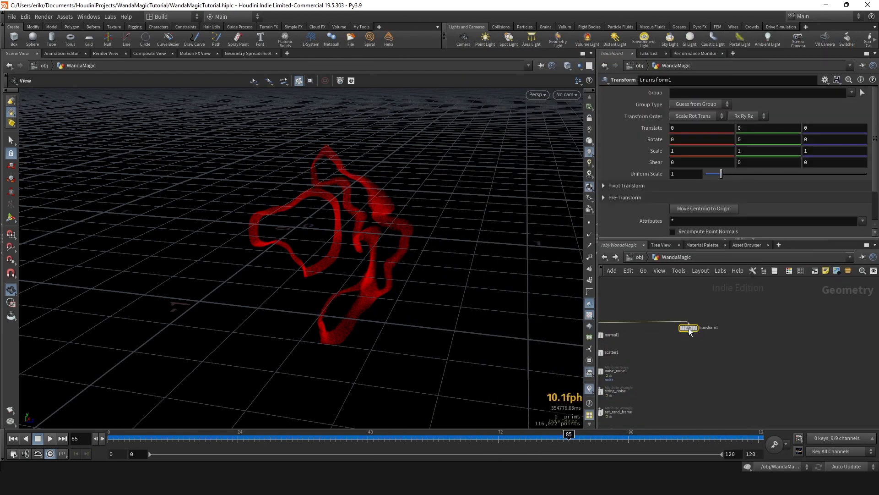
scroll(669, 317, up, 1)
scroll(765, 330, down, 3)
middle_drag(767, 330, 776, 329)
scroll(769, 339, up, 3)
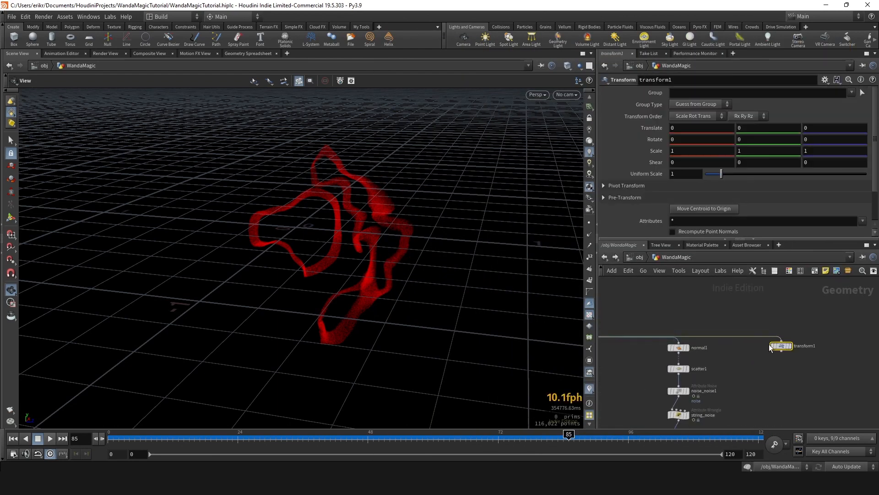
drag(783, 344, 789, 351)
Select the chain of nodes running down from normal1 in the network
scroll(778, 352, down, 4)
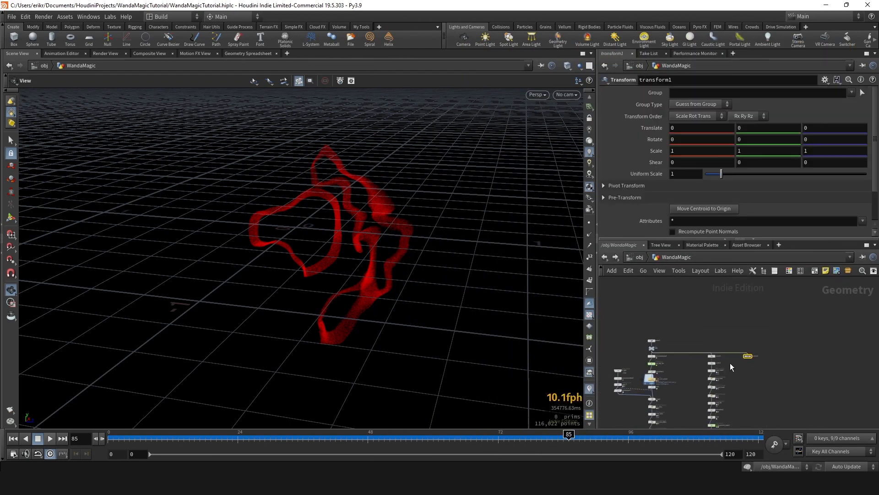
middle_drag(730, 373, 702, 275)
click(703, 344)
middle_drag(708, 344, 678, 412)
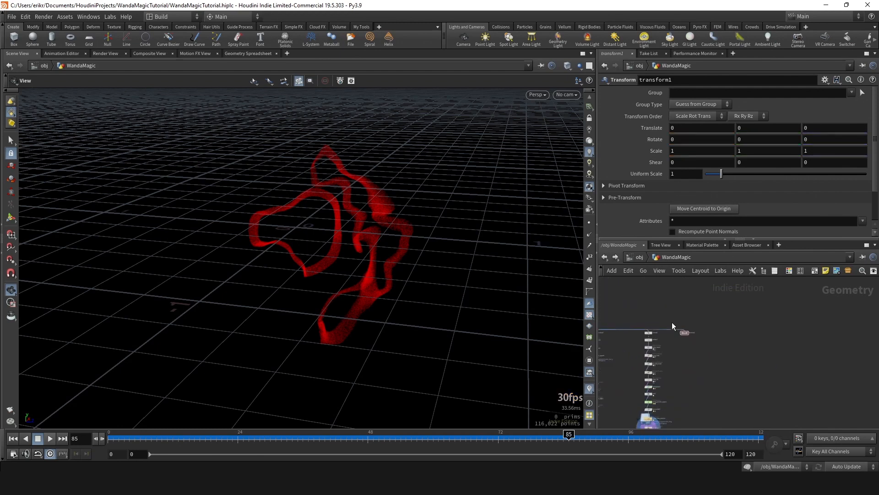
scroll(672, 323, up, 4)
middle_drag(643, 371, 682, 284)
key(ctrl+b)
middle_drag(505, 339, 511, 260)
scroll(511, 260, down, 2)
drag(390, 364, 393, 162)
scroll(408, 146, up, 4)
key(ctrl+b)
Display the transform1 output and frame the sphere in the viewport
scroll(694, 394, down, 4)
middle_drag(754, 307, 736, 348)
scroll(752, 345, up, 5)
click(774, 334)
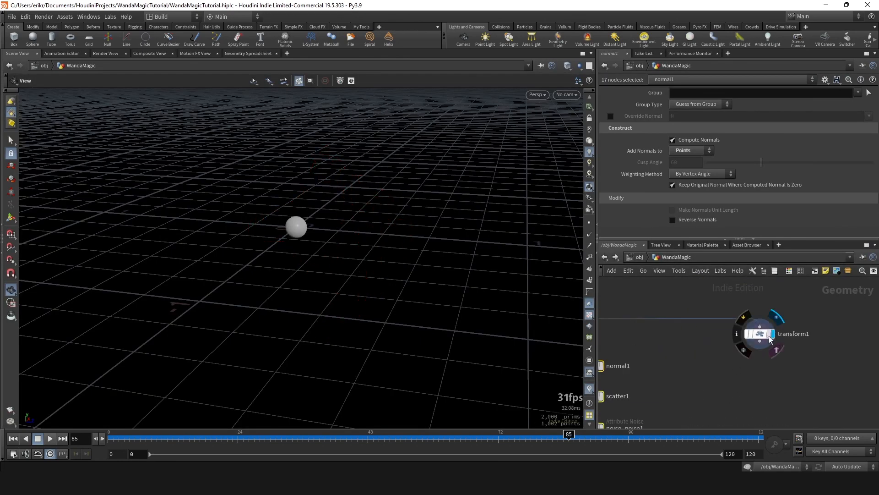
key(f)
drag(366, 230, 440, 222)
right_drag(440, 221, 361, 275)
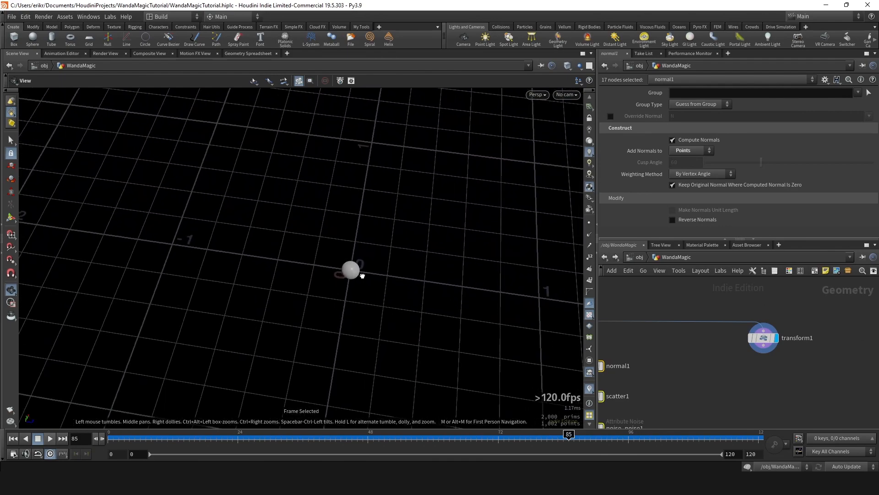
drag(362, 275, 376, 271)
right_drag(375, 270, 129, 300)
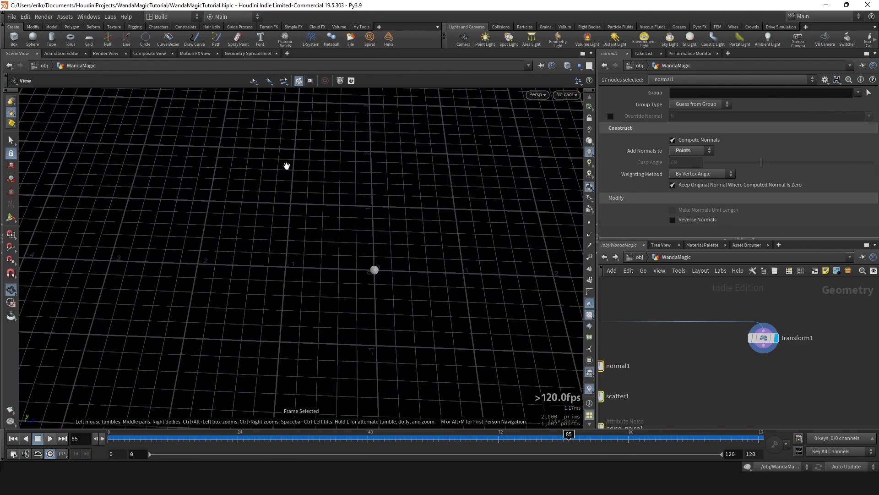
drag(379, 224, 390, 248)
right_drag(389, 248, 451, 267)
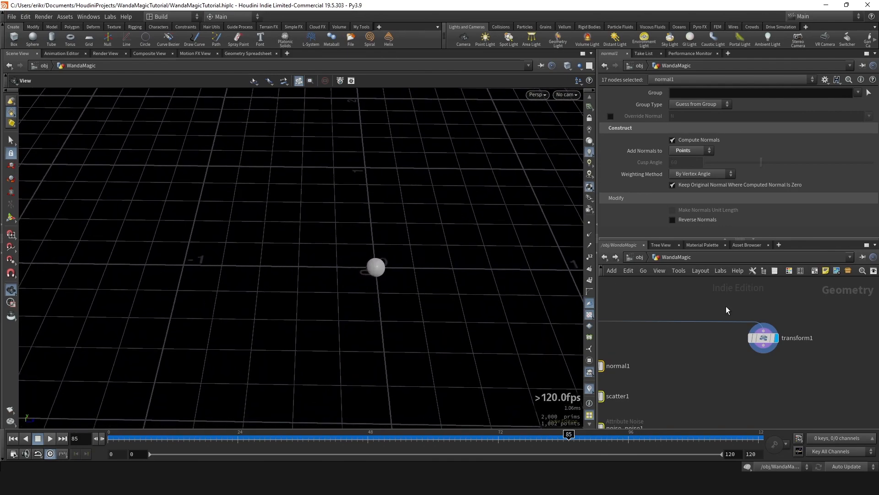
Set the transform1 node's Uniform Scale to 5
scroll(776, 345, down, 3)
scroll(815, 346, up, 2)
double_click(782, 345)
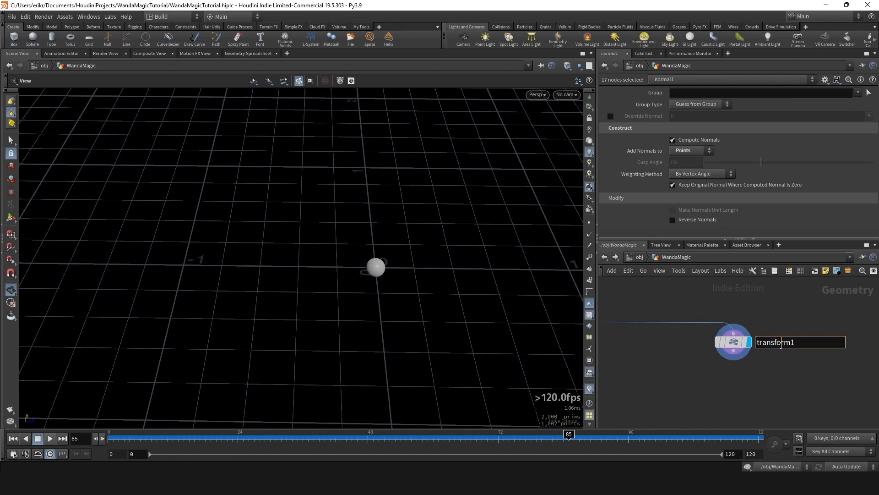
click(808, 307)
key(BackSpace)
text(5)
click(814, 324)
drag(435, 264, 428, 241)
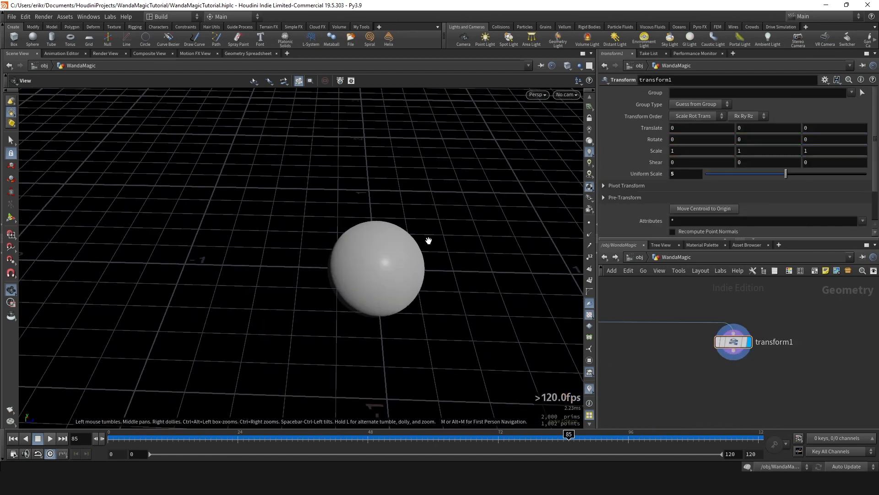
Rename the transform1 node as sim_scale
scroll(779, 329, down, 3)
middle_drag(784, 332, 770, 312)
scroll(741, 328, up, 3)
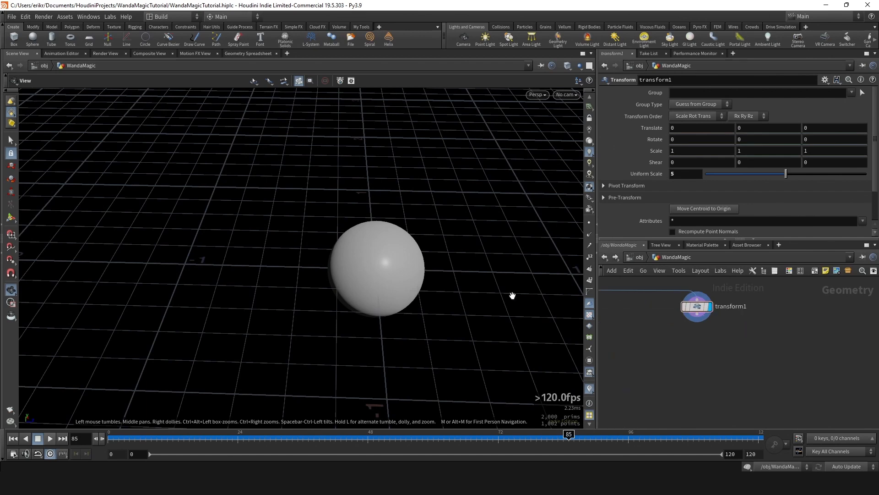
right_drag(346, 268, 568, 263)
middle_drag(505, 269, 408, 250)
scroll(733, 305, up, 2)
double_click(733, 304)
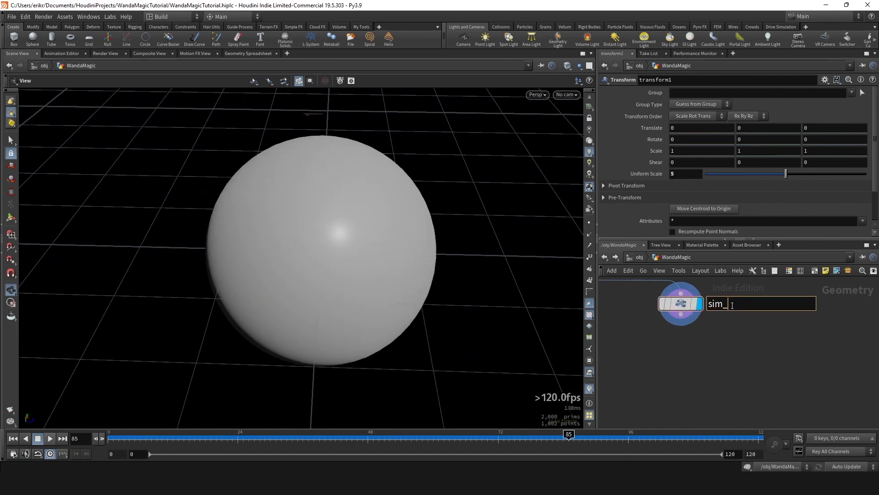
key(Return)
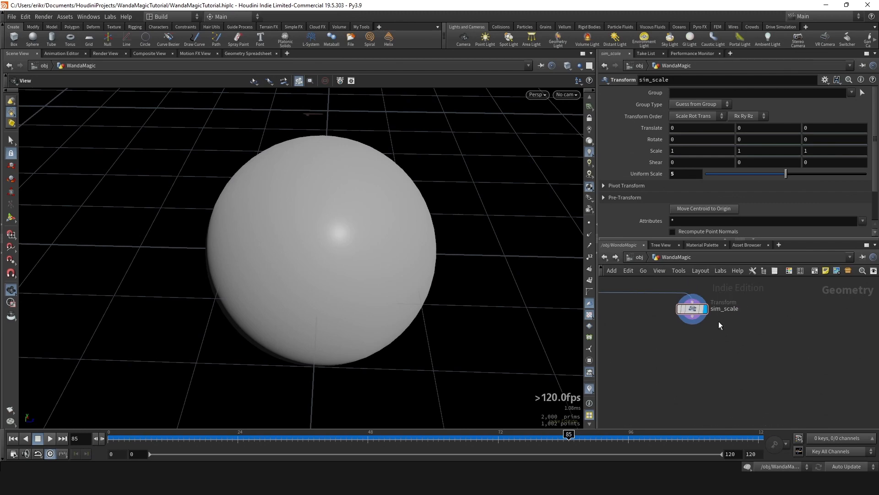
Add a Pyro Source node after sim_scale
key(Tab)
text(pyroso)
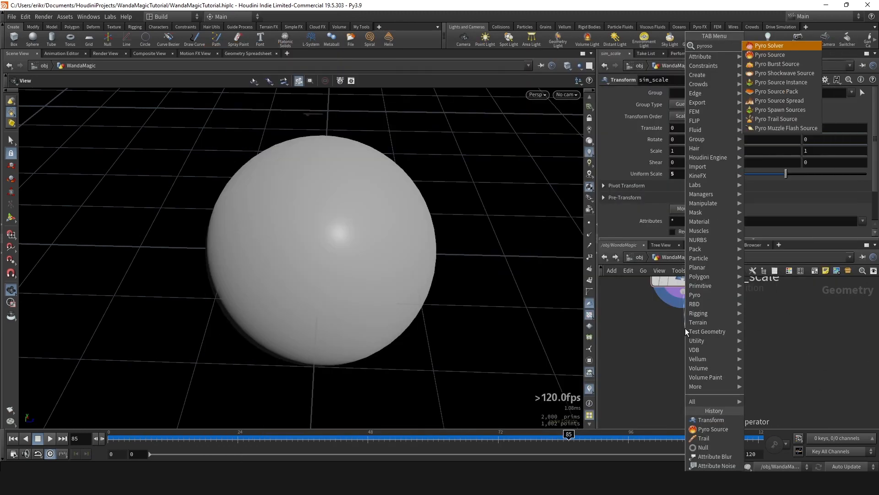
key(Down)
key(Return)
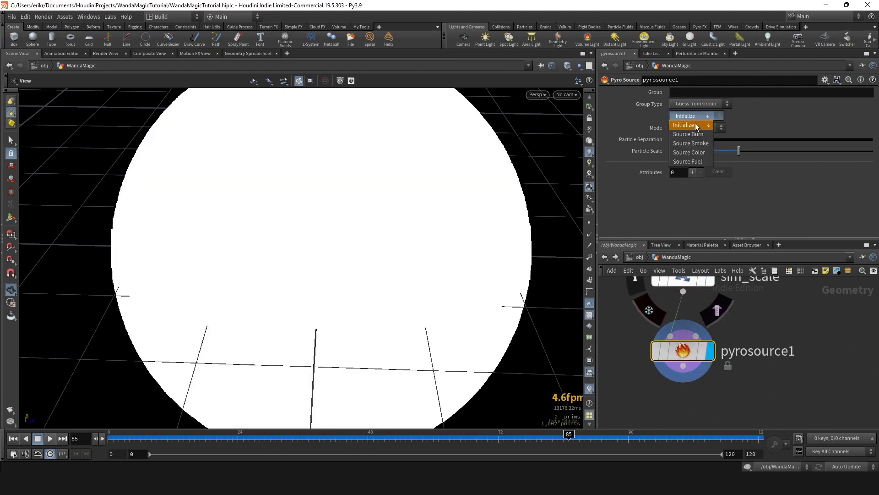
Initialize the Pyro Source with the Source Smoke preset and show viewport particles as Pixels
click(697, 144)
click(589, 187)
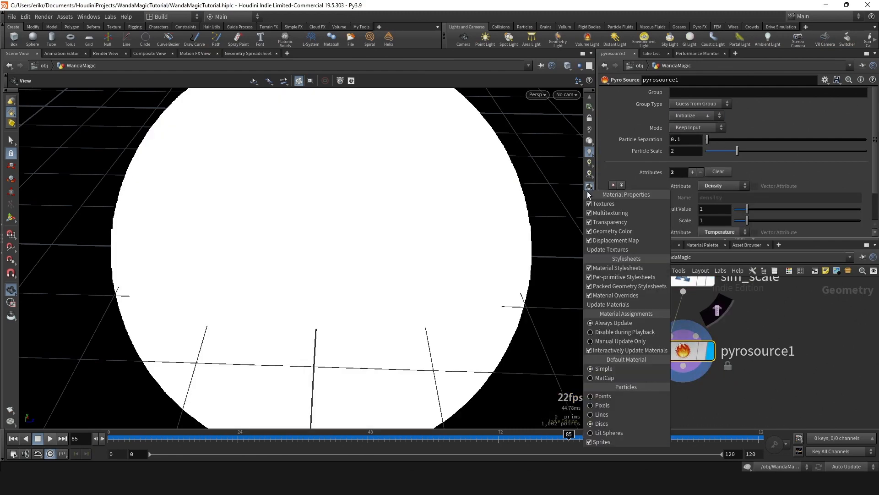
click(602, 405)
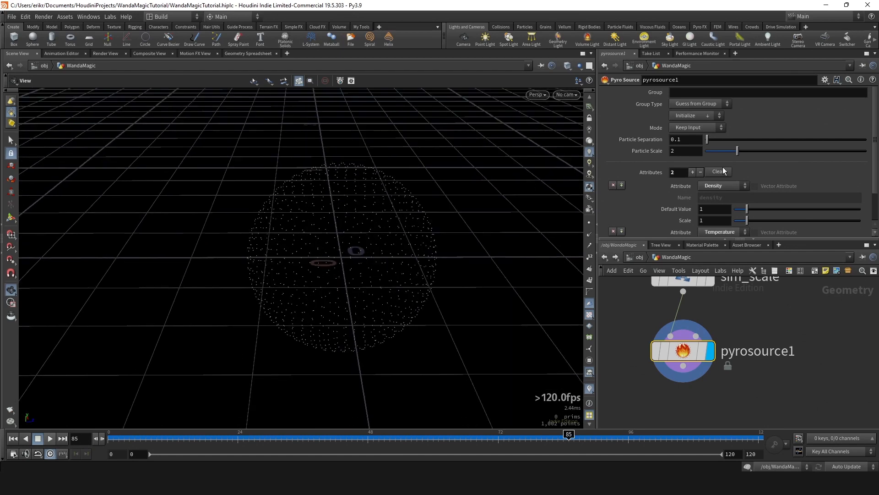
Set the Pyro Source to Volume Scatter with a Particle Separation of 0.04 and remove its Temperature attribute
scroll(671, 150, down, 1)
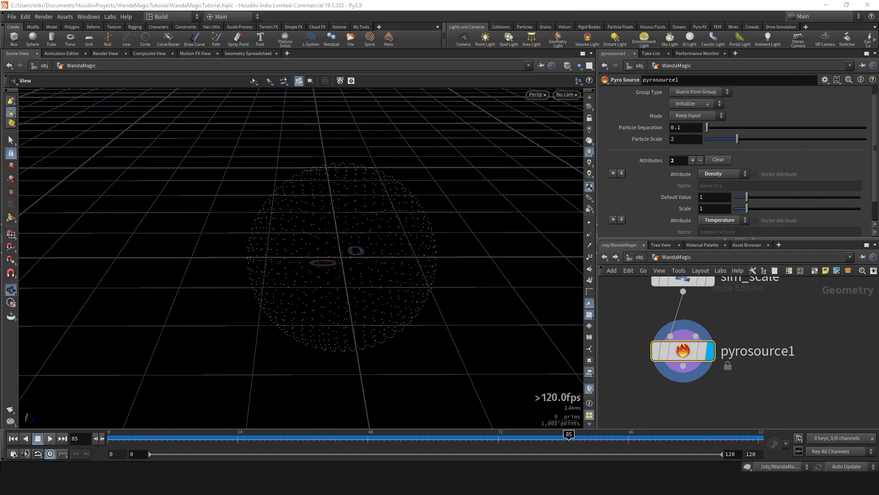
click(688, 128)
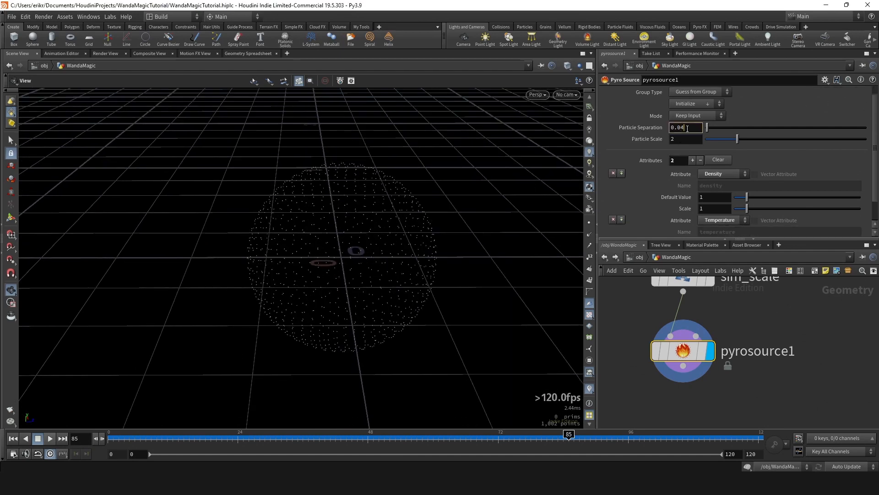
click(706, 116)
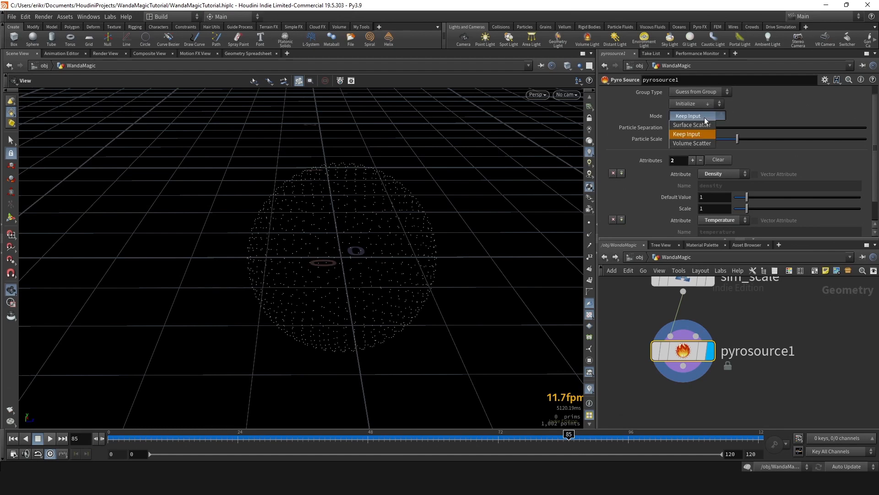
click(695, 144)
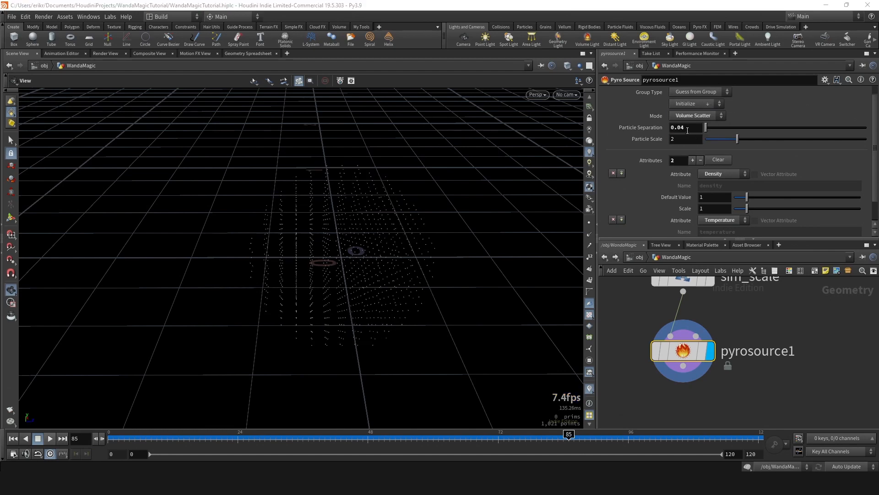
key(ctrl+z)
key(ctrl+z)
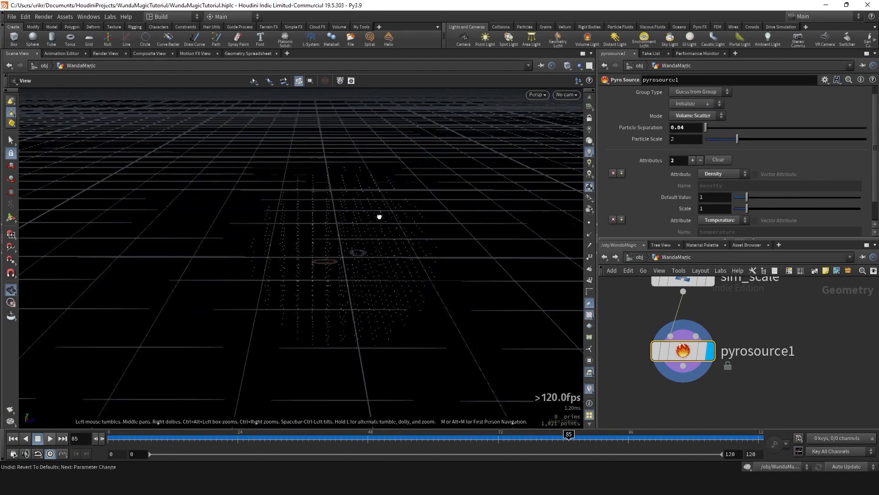
scroll(671, 147, down, 2)
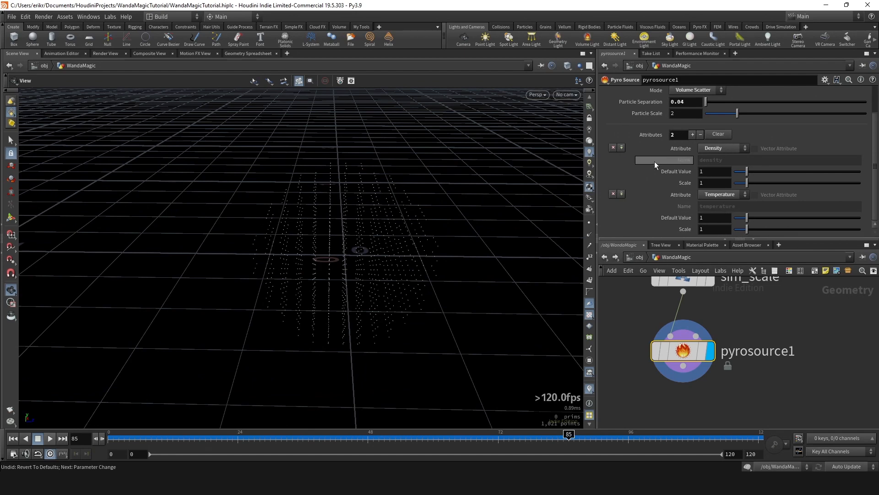
click(613, 194)
Add a Volume Rasterize Attributes node after pyrosource1 and display its output
scroll(773, 350, down, 4)
middle_drag(771, 354, 740, 309)
scroll(724, 322, up, 4)
click(675, 298)
key(Tab)
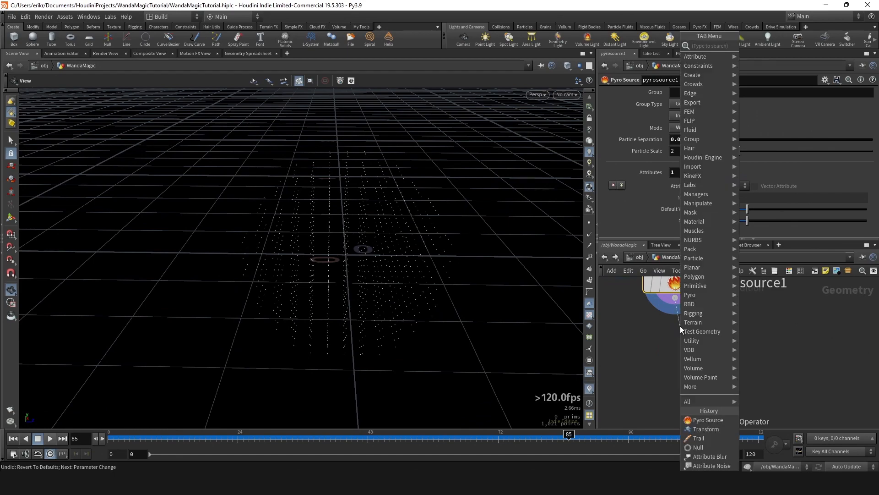
text(volra)
key(Return)
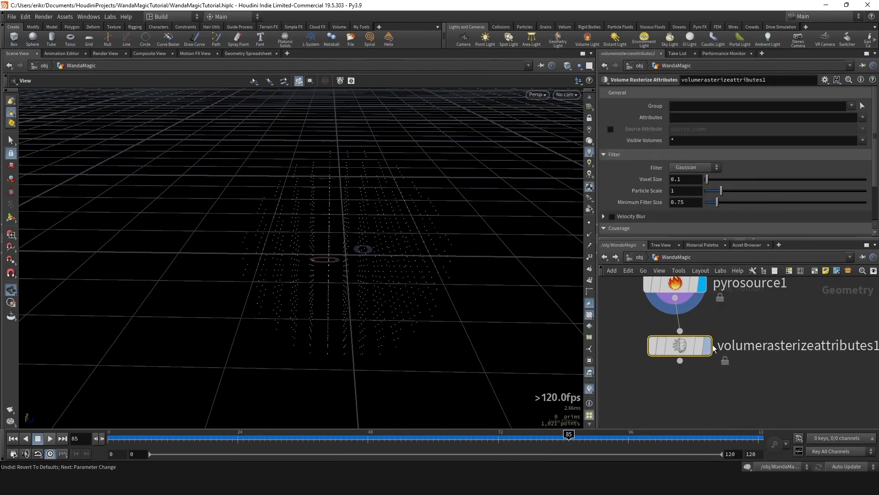
click(675, 332)
click(693, 282)
drag(376, 225, 504, 263)
click(705, 355)
Rename the Volume Rasterize Attributes node as rast_density
drag(716, 354, 772, 353)
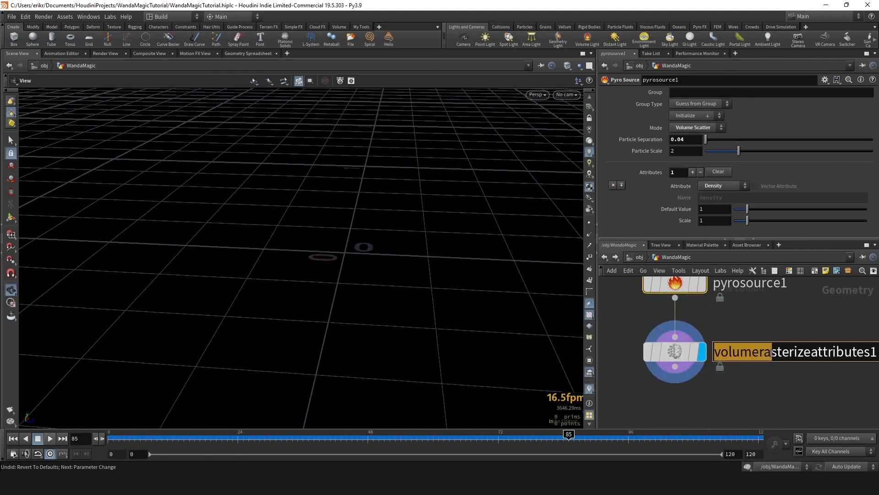
double_click(772, 353)
text(rast_de)
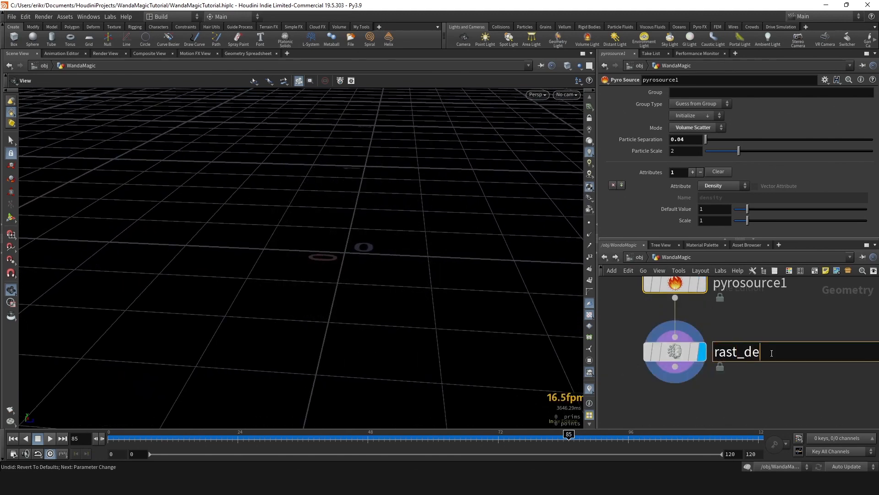
text(nsity)
key(Return)
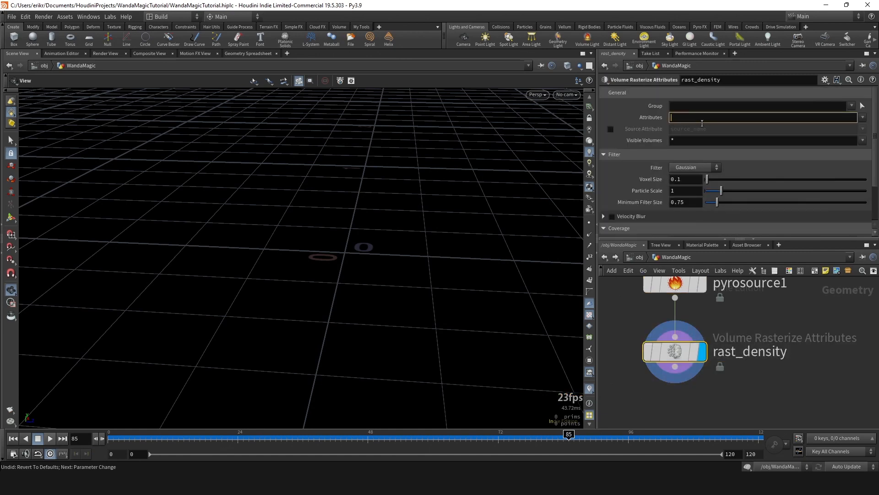
Set the Attributes to rasterize on rast_density to density
click(702, 120)
text(density)
key(Return)
Link the Pyro Source's Particle Separation to rast_density's Voxel Size with a relative reference
click(675, 285)
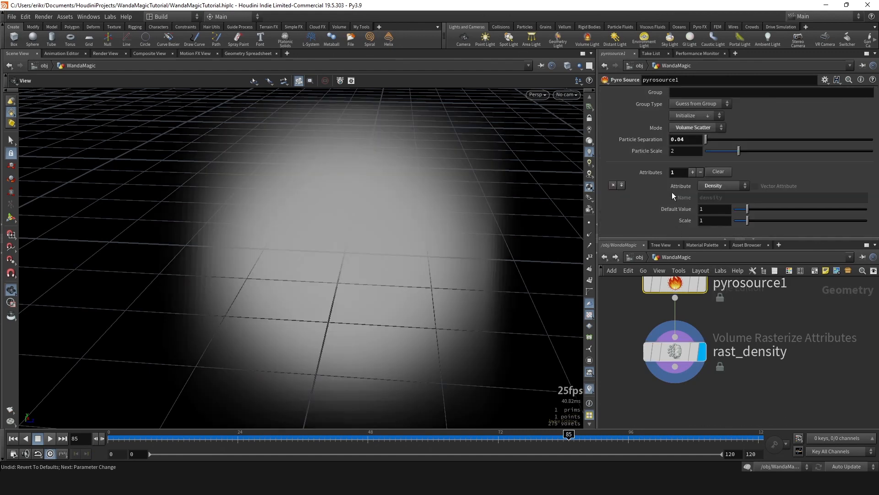
click(696, 346)
right_click(675, 176)
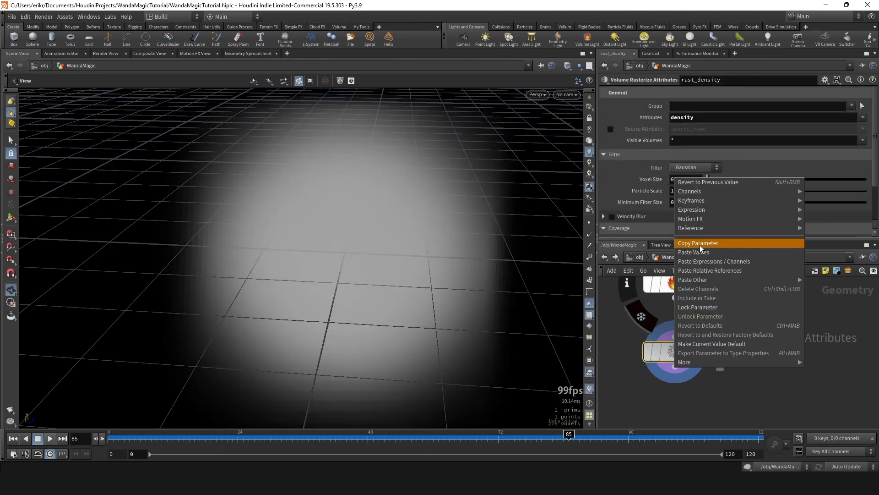
click(700, 244)
click(675, 284)
right_click(685, 139)
click(727, 240)
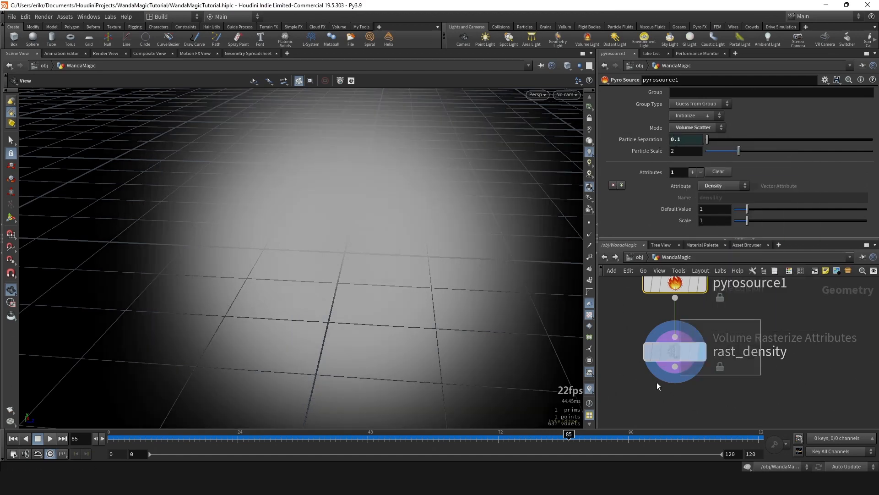
Set rast_density's Voxel Size to 0.04
click(673, 352)
click(689, 177)
text(0.04)
key(Return)
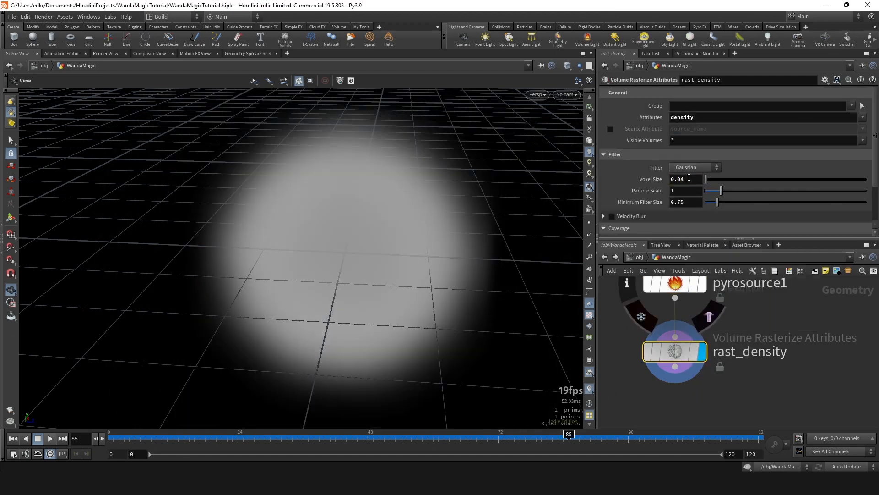
drag(717, 195, 713, 195)
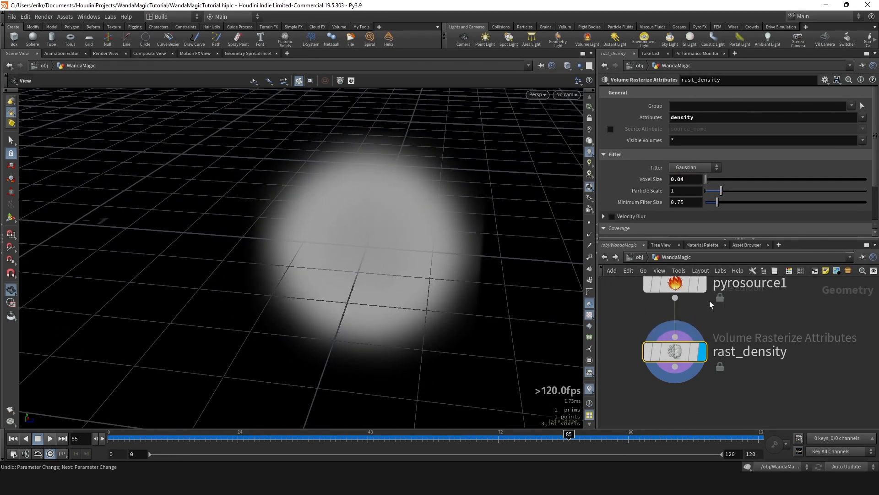
click(675, 283)
click(758, 355)
scroll(764, 362, down, 4)
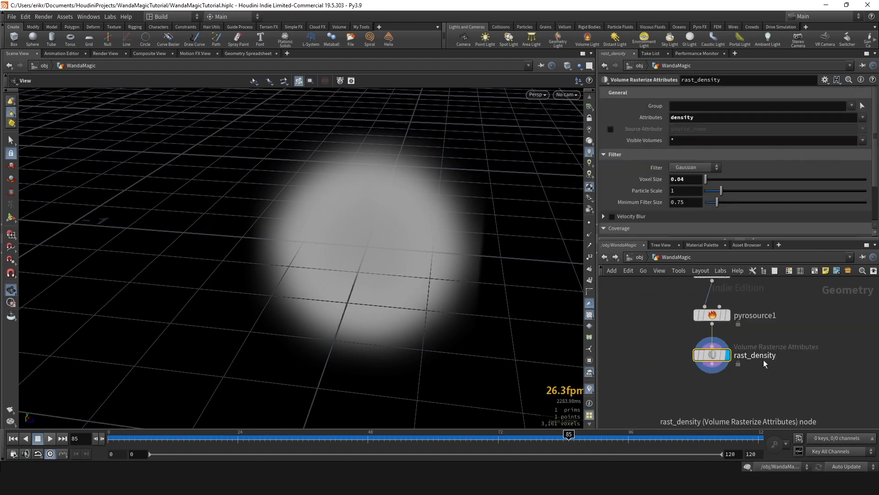
Set the Uniform Scale of the sim_scale Transform node to 10 and frame the enlarged density volume
middle_drag(765, 363, 693, 339)
drag(438, 293, 481, 234)
scroll(481, 234, down, 3)
drag(379, 439, 363, 439)
mouse_move(457, 245)
mouse_down()
mouse_move(448, 256)
mouse_move(472, 255)
mouse_move(473, 244)
mouse_move(447, 247)
mouse_up()
scroll(717, 372, up, 3)
middle_drag(716, 368, 723, 404)
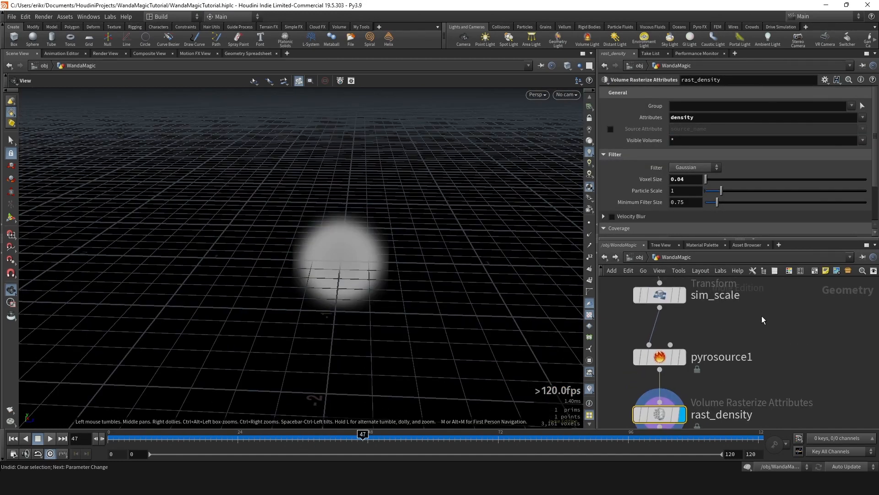
click(659, 295)
drag(682, 174, 621, 169)
text(10)
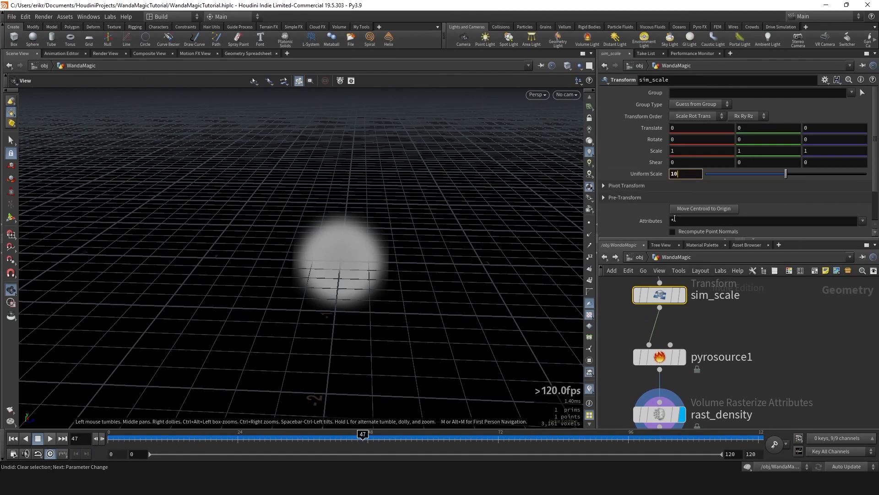
key(Return)
key(f)
drag(328, 258, 327, 276)
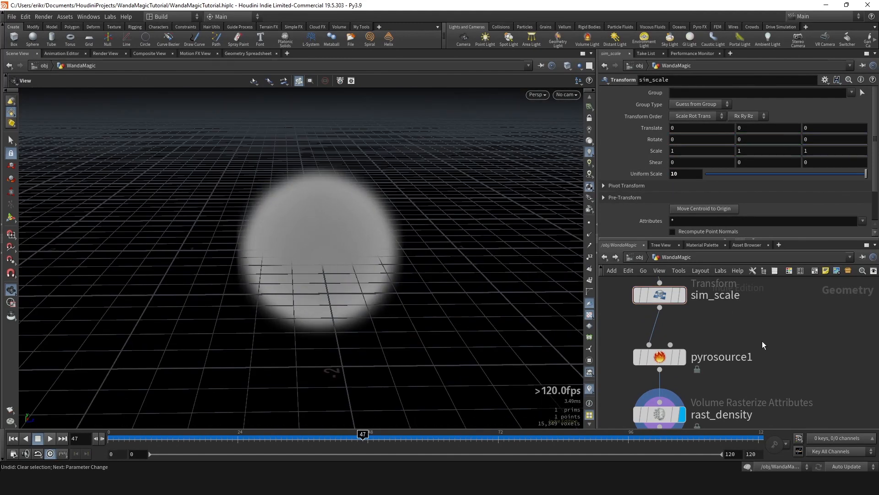
Insert an Attribute Noise node between pyrosource1 and rast_density
scroll(693, 370, down, 2)
middle_drag(692, 370, 714, 350)
key(Tab)
text(attribute noise)
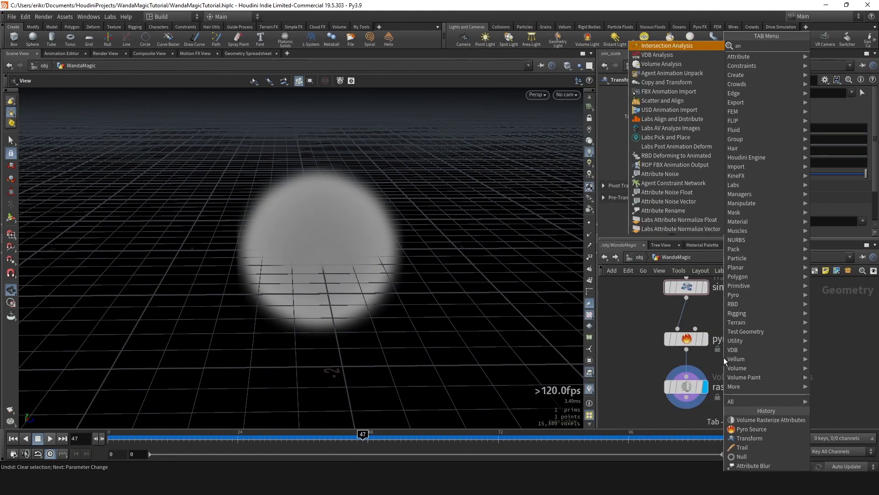
key(Return)
scroll(724, 358, up, 2)
drag(723, 358, 672, 364)
scroll(386, 285, down, 2)
scroll(703, 290, down, 3)
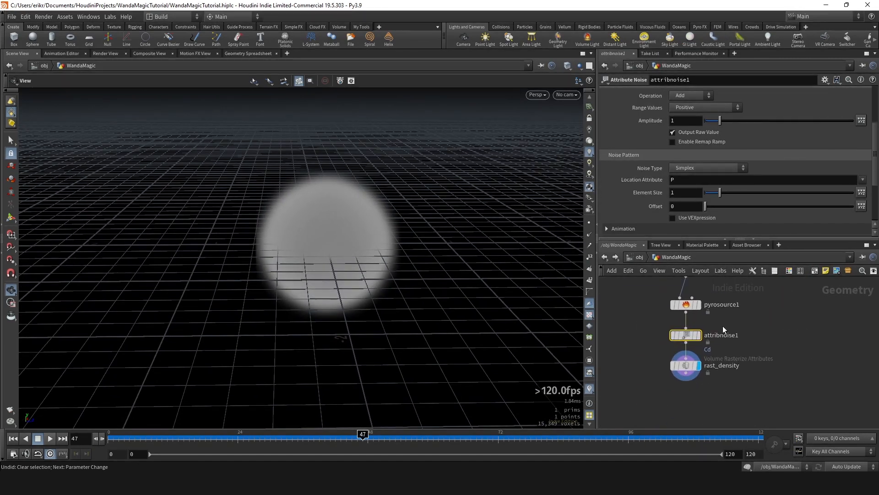
Rename the new Attribute Noise node as noise_density
scroll(722, 327, up, 3)
click(732, 344)
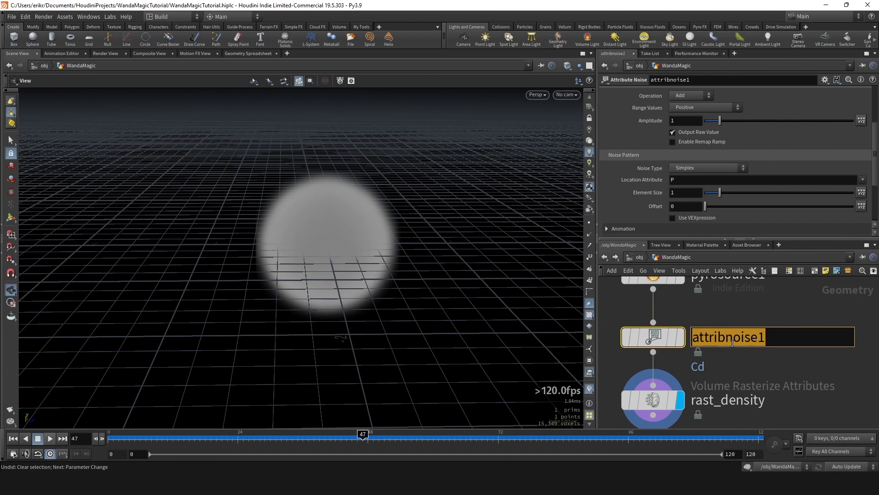
text(noise_density)
key(Return)
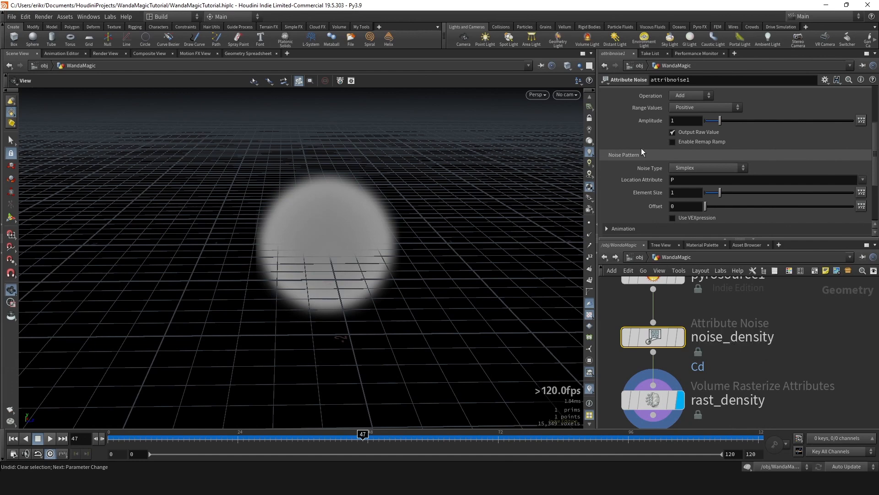
Display noise_density and make it affect a Float attribute named density
scroll(666, 161, up, 4)
click(679, 338)
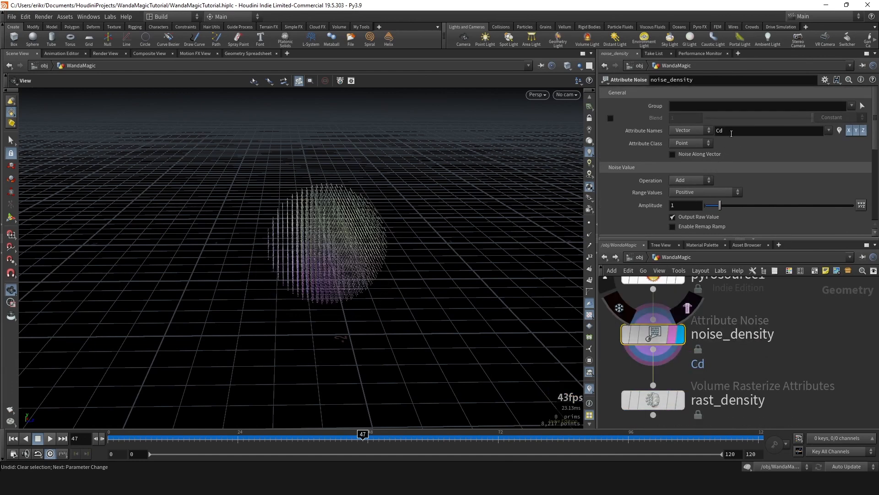
click(691, 143)
double_click(730, 131)
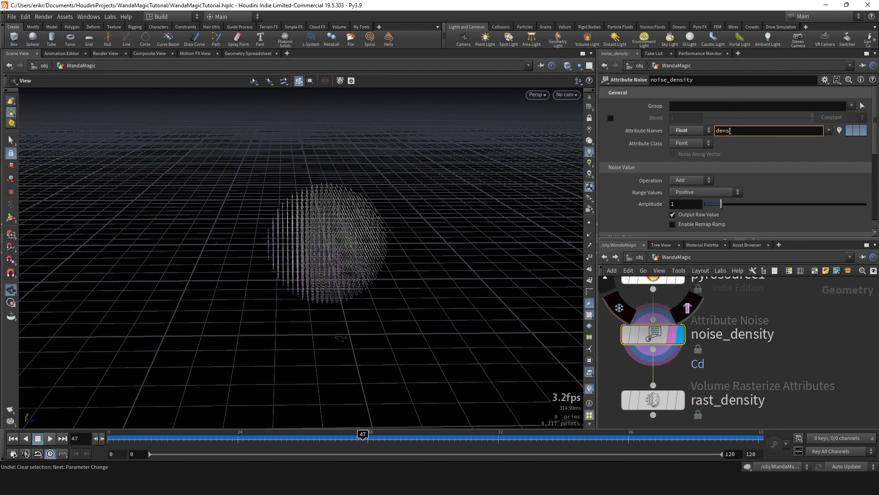
Set noise_density's Operation to Multiply and display the rast_density volume again
click(689, 181)
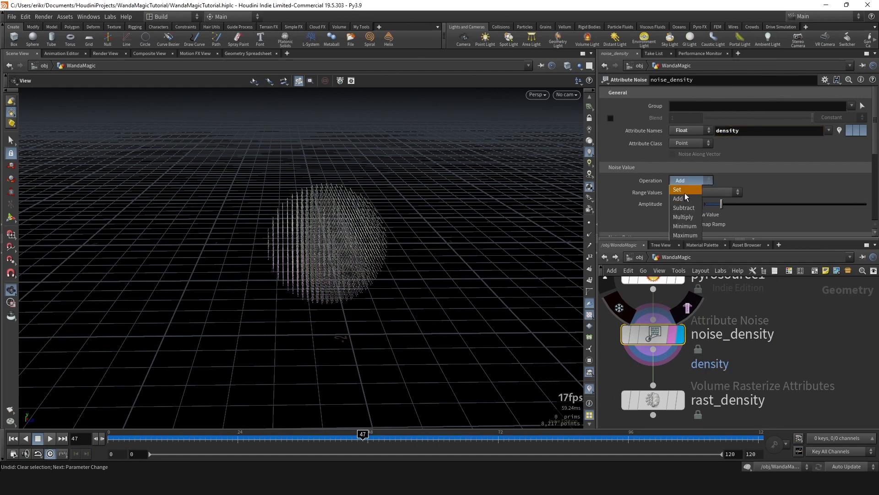
click(683, 217)
click(680, 400)
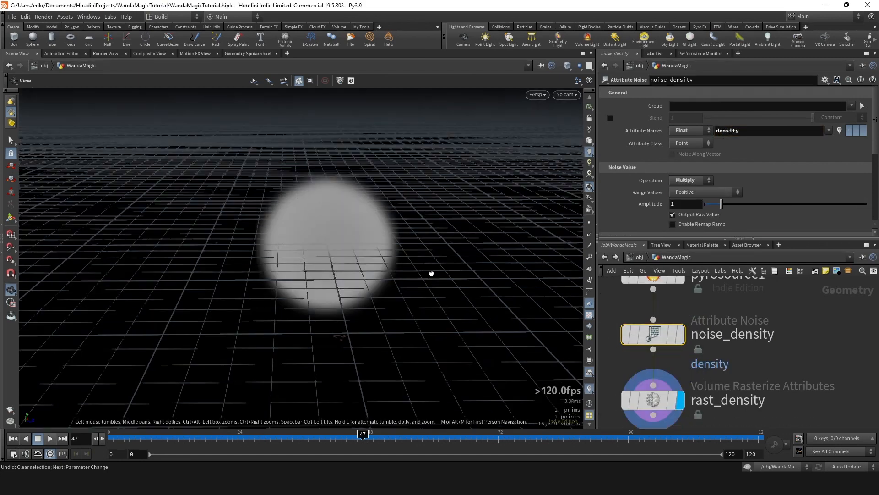
drag(432, 273, 574, 231)
Set noise_density's Element Size to 0.34
scroll(699, 182, down, 8)
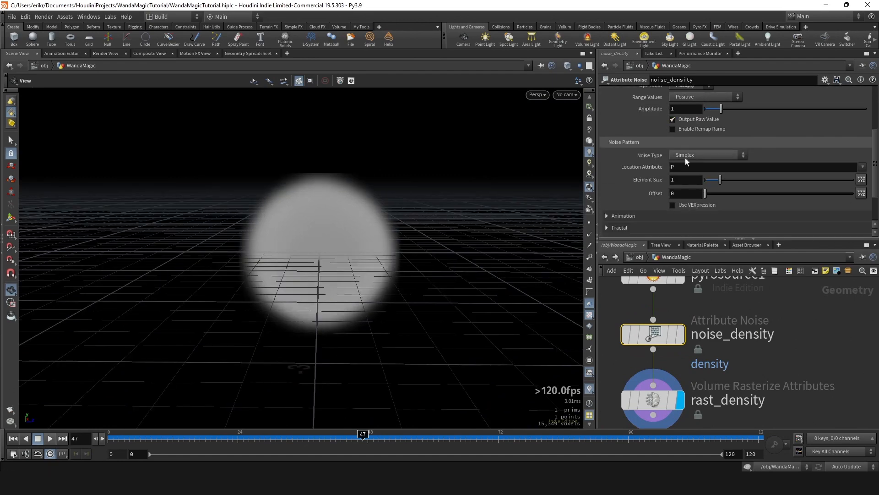
scroll(686, 161, down, 2)
drag(712, 159, 711, 159)
scroll(354, 224, up, 2)
scroll(703, 160, up, 6)
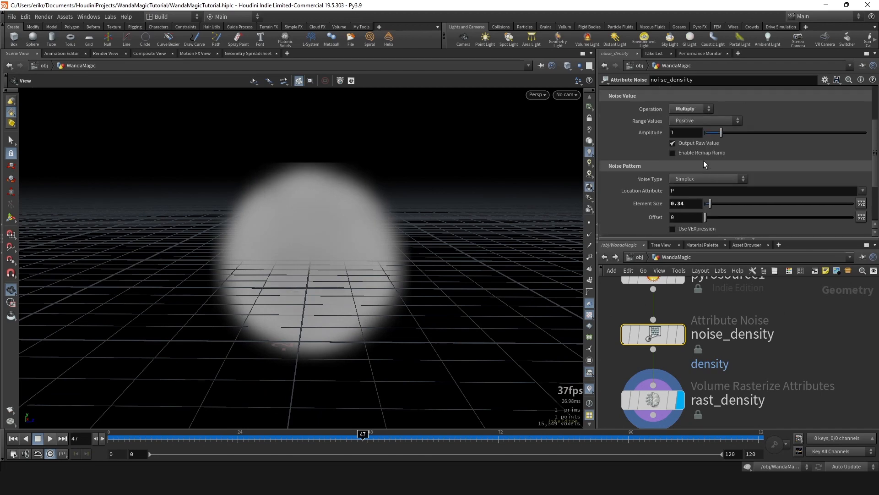
Set noise_density's Range Values to Min/Max
click(713, 143)
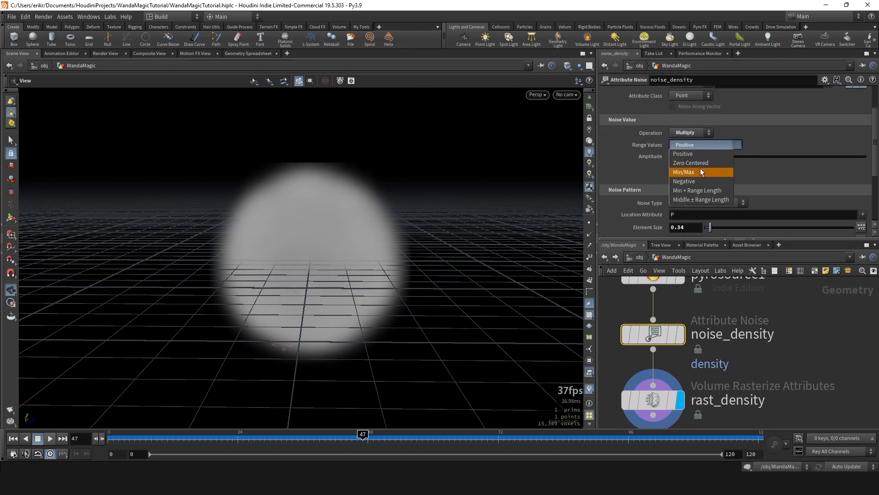
drag(338, 233, 391, 210)
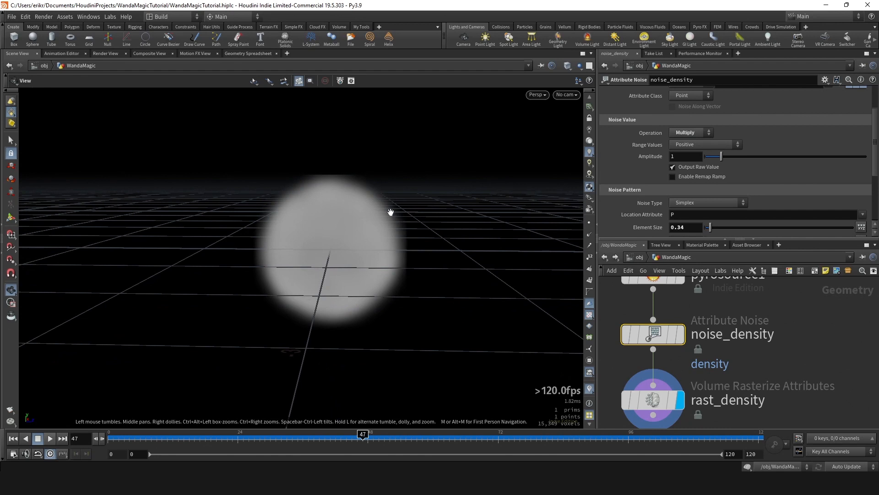
click(707, 146)
click(700, 174)
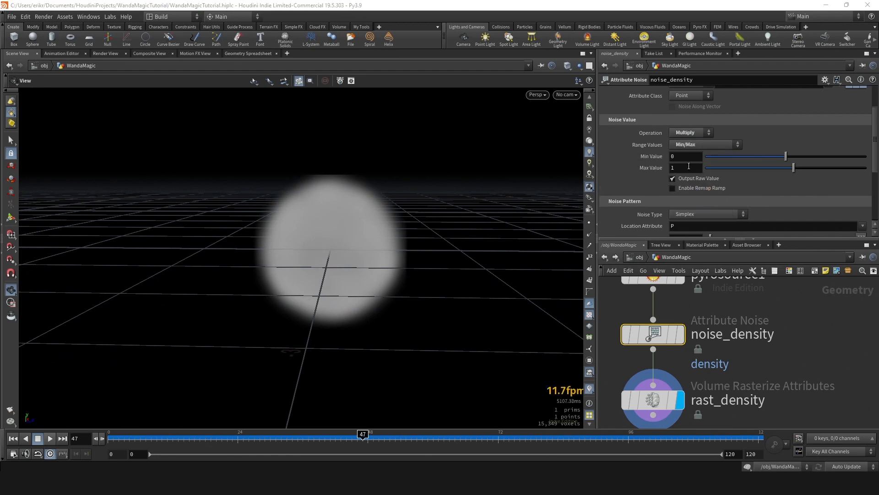
Try a Min Value of -1.28 on noise_density, and reset it to its default
drag(785, 158, 777, 133)
key(ctrl+z)
scroll(738, 167, down, 2)
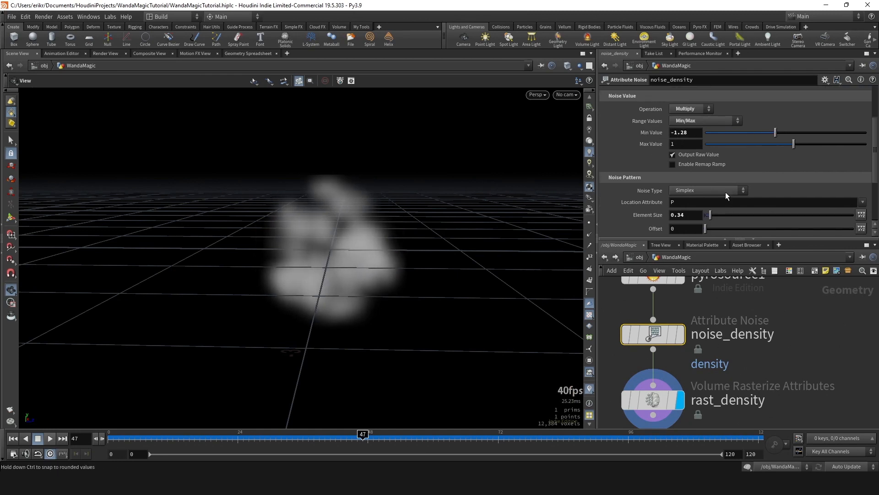
ctrl+middle_click(689, 132)
scroll(708, 138, down, 2)
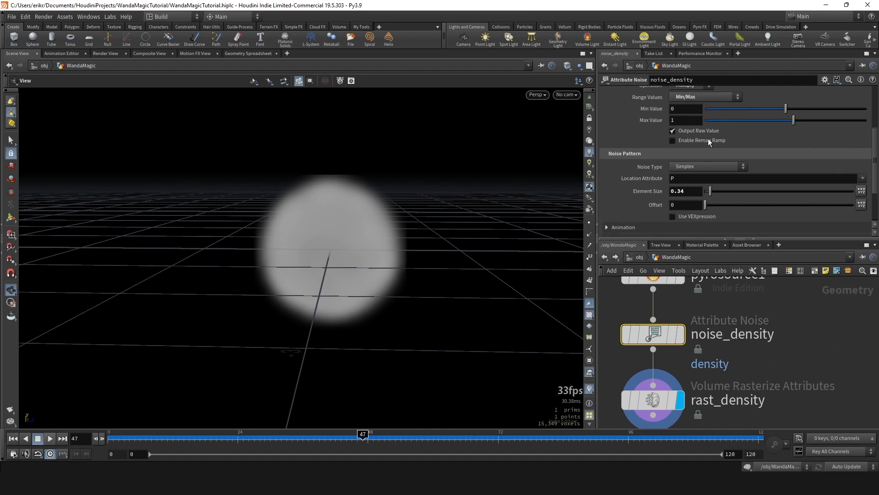
Enable noise_density's Remap Ramp and move its first point to about 0.5
click(705, 141)
click(624, 176)
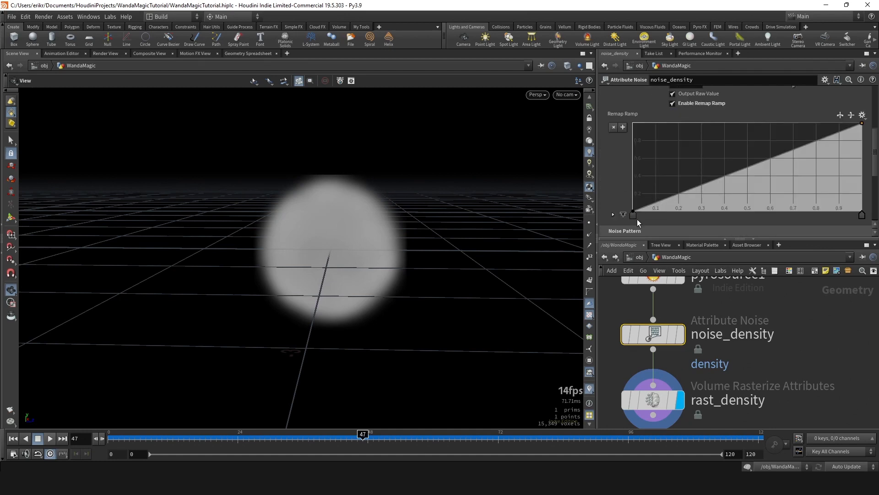
drag(664, 216, 750, 220)
Set noise_density's Element Size to 0.3
scroll(664, 189, down, 3)
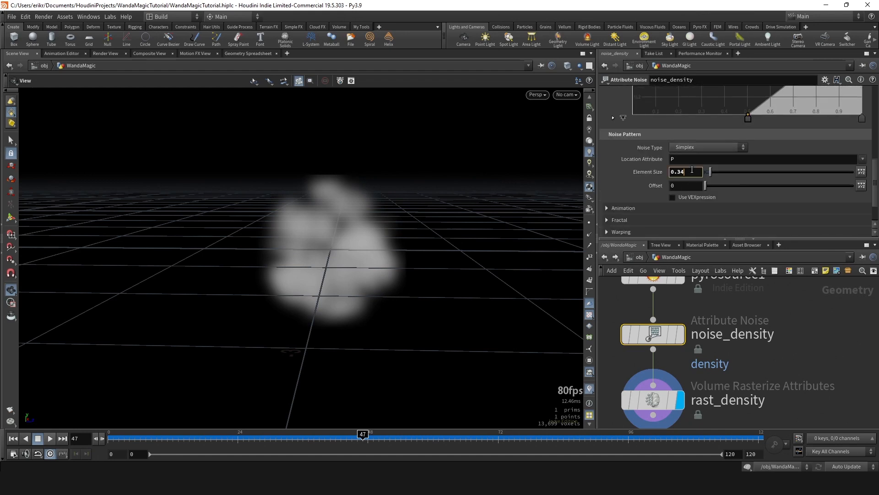
text(3)
key(Return)
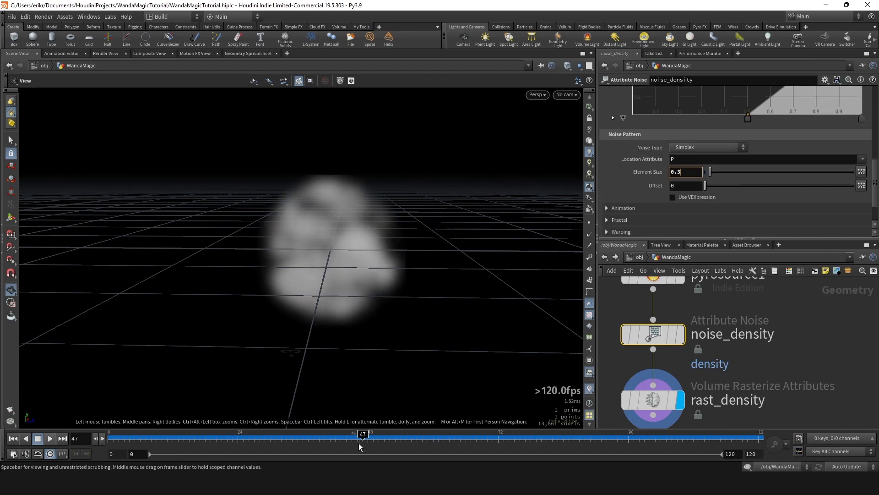
Enable Animate Noise on noise_density with a Pulse Duration of 0.5, and play back the result
scroll(666, 192, down, 1)
click(692, 211)
scroll(691, 207, down, 4)
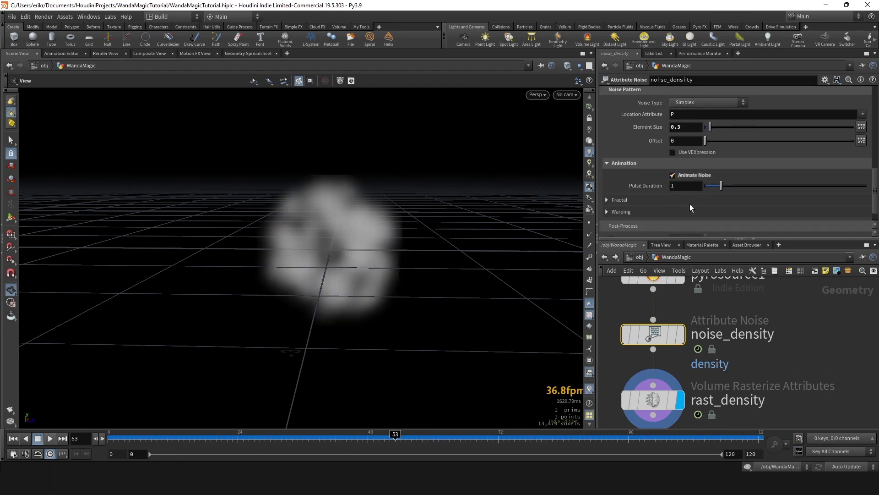
text(.5)
key(Return)
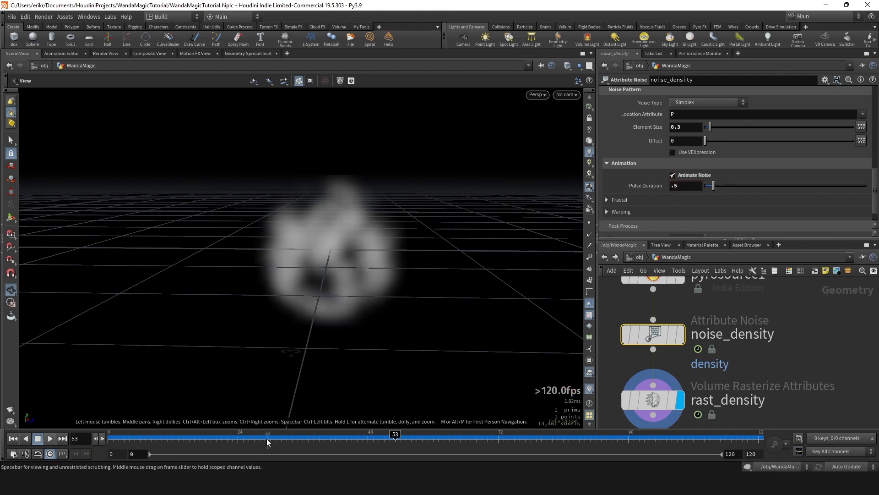
drag(380, 256, 364, 294)
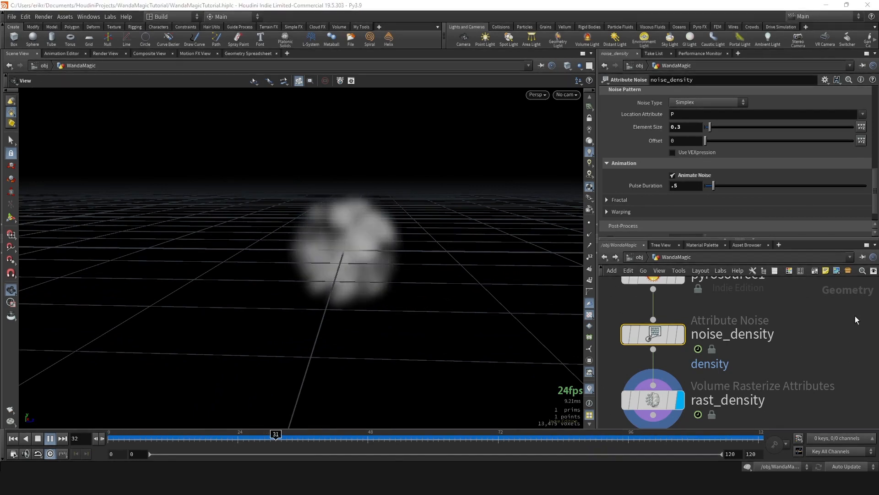
click(38, 438)
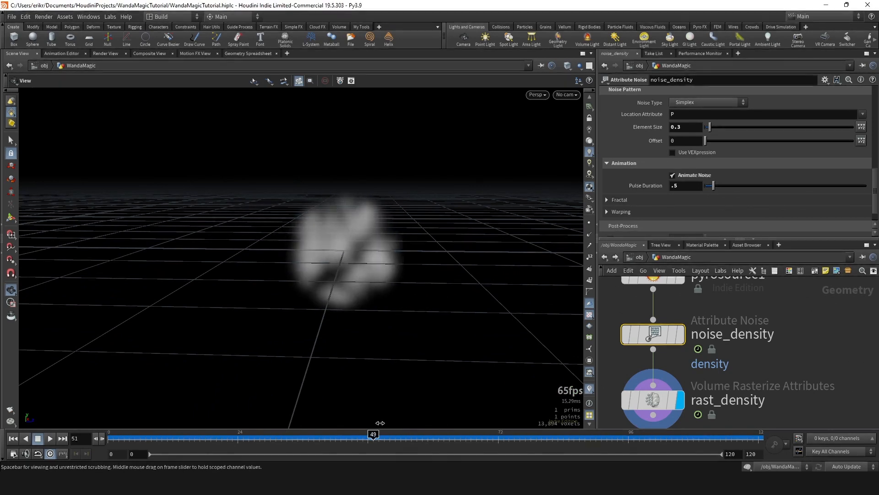
Insert a second Attribute Noise node between noise_density and rast_density
scroll(699, 330, down, 2)
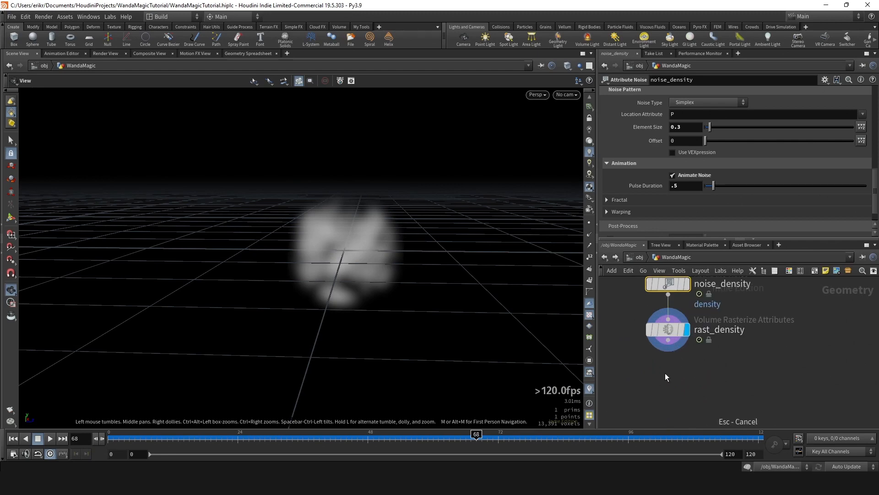
key(Tab)
text(anoi)
key(Return)
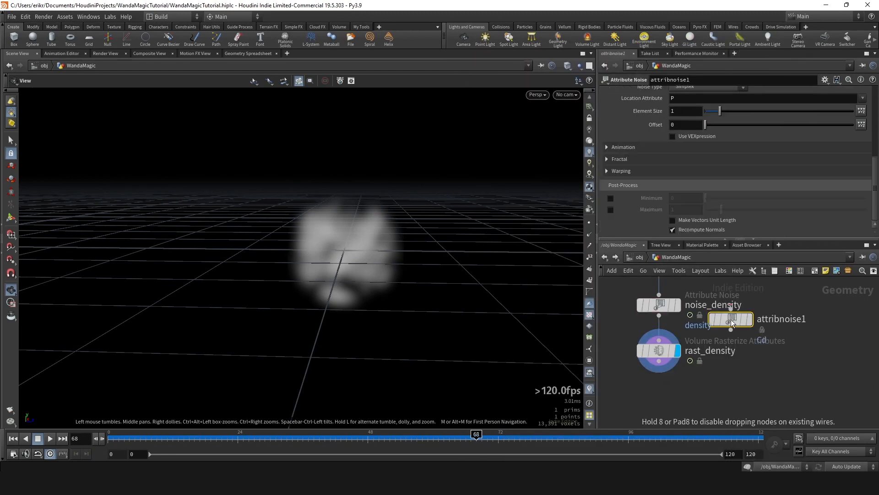
click(659, 348)
Rename the second Attribute Noise node as noise_v and save the scene
double_click(709, 349)
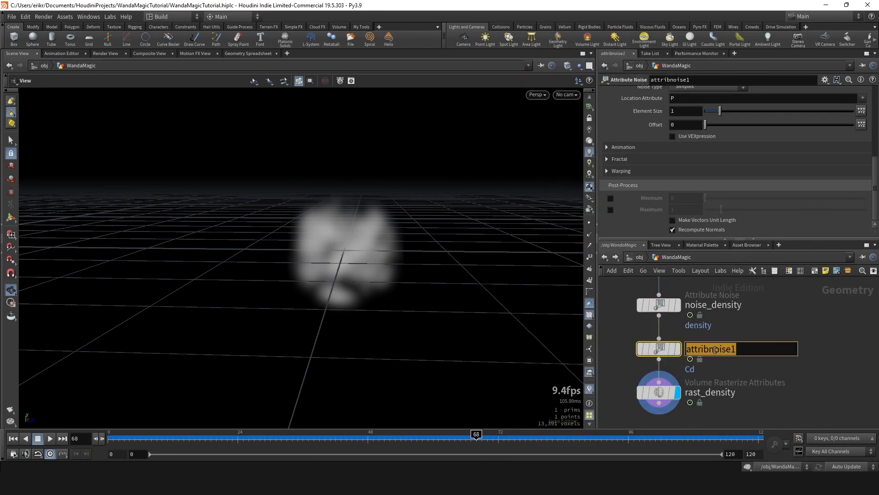
key(Return)
key(ctrl+s)
Display noise_v and set its vector attribute name to v
click(677, 349)
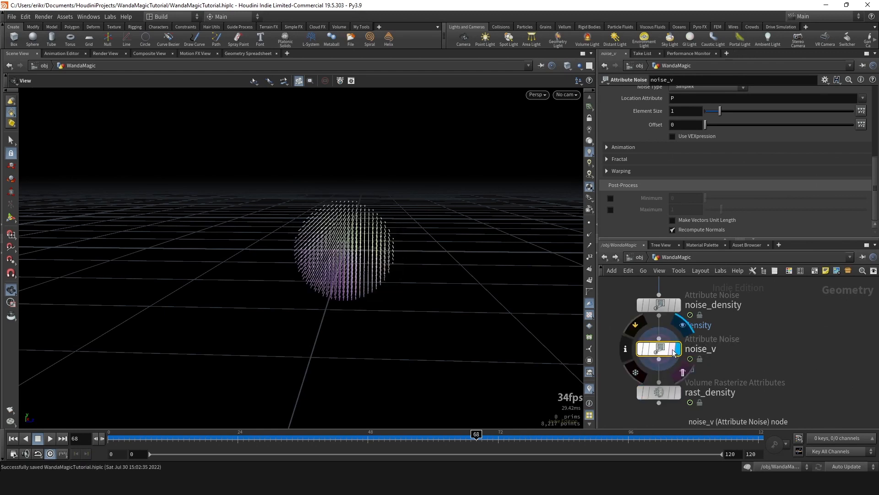
scroll(715, 165, up, 5)
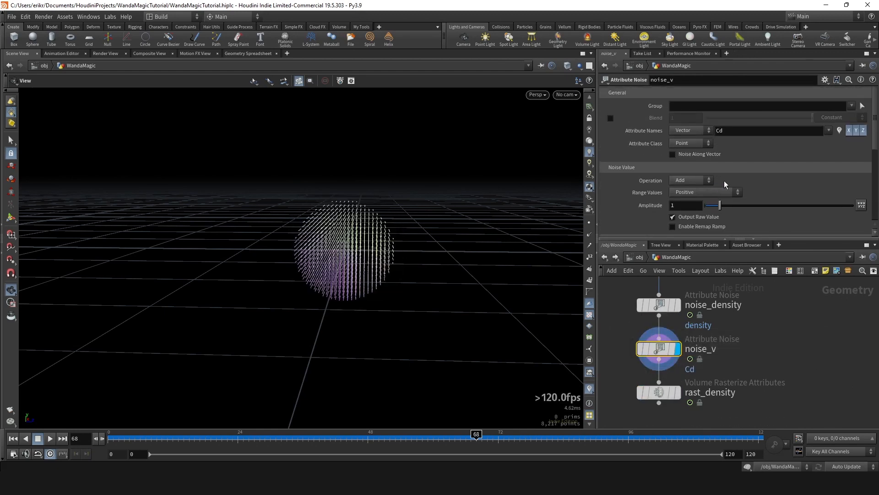
text(v)
key(Return)
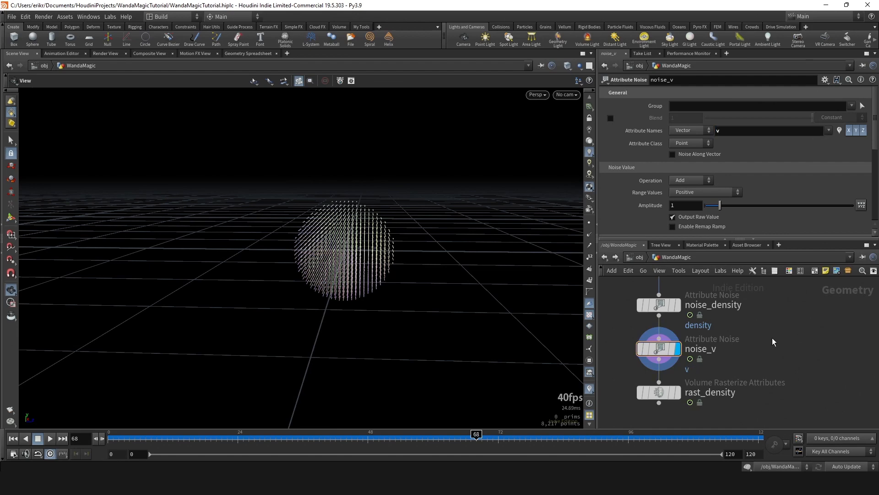
Turn on the point velocity display in the viewport to examine noise_v's vectors
drag(410, 263, 403, 243)
scroll(729, 156, down, 1)
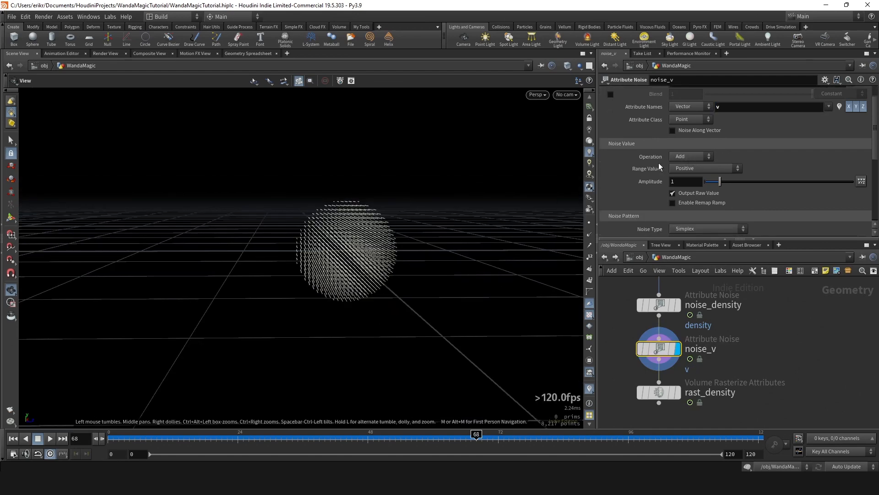
scroll(659, 163, down, 2)
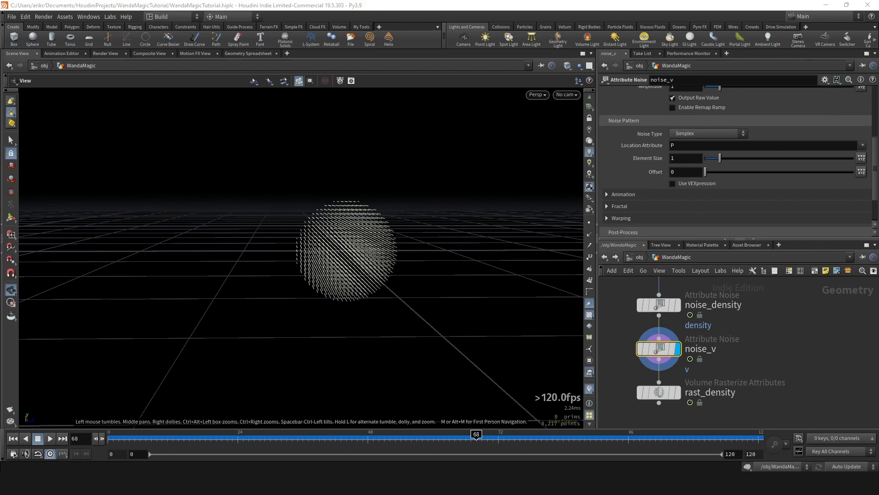
scroll(450, 233, up, 5)
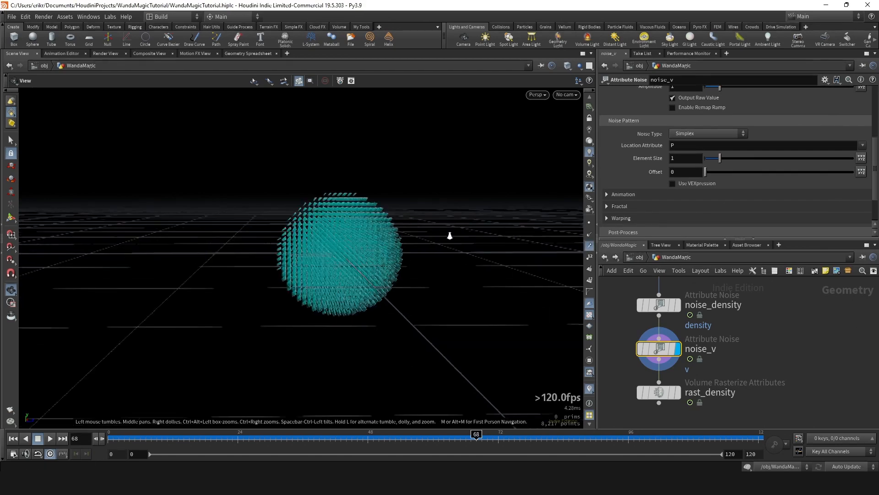
Set noise_v's noise range values to Zero Centered and examine the velocity vectors
scroll(685, 174, up, 4)
click(693, 192)
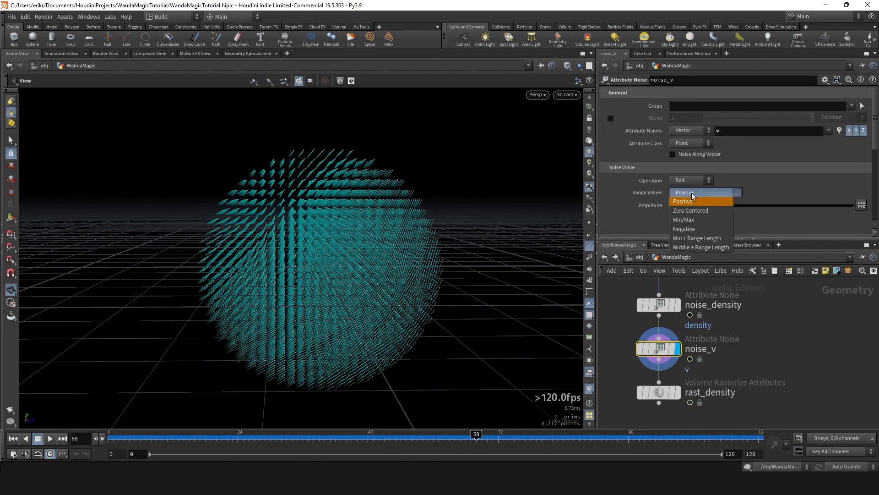
click(696, 212)
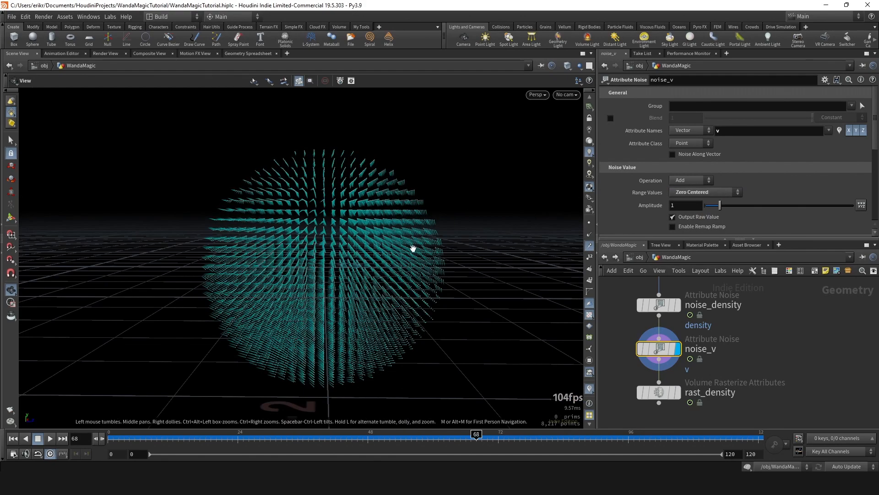
drag(413, 249, 394, 256)
Raise noise_v's amplitude to 10 to compare the vectors, and settle on an amplitude of 2
drag(720, 205, 856, 206)
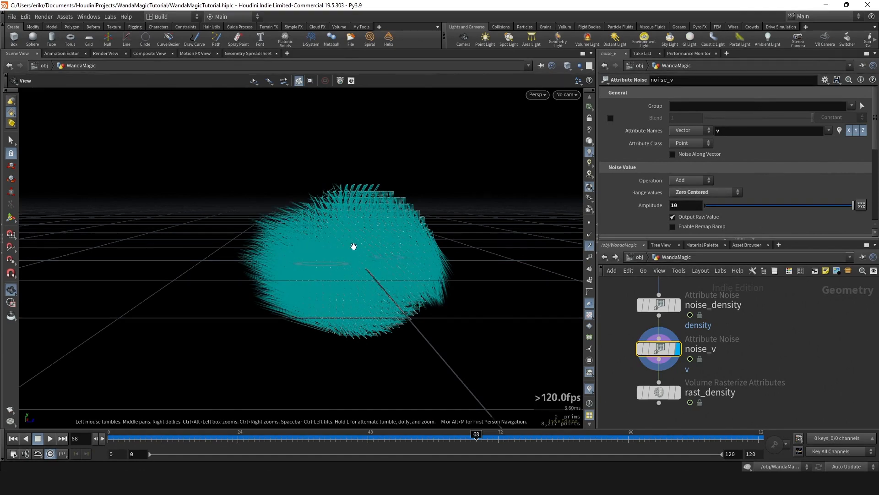
drag(353, 248, 396, 253)
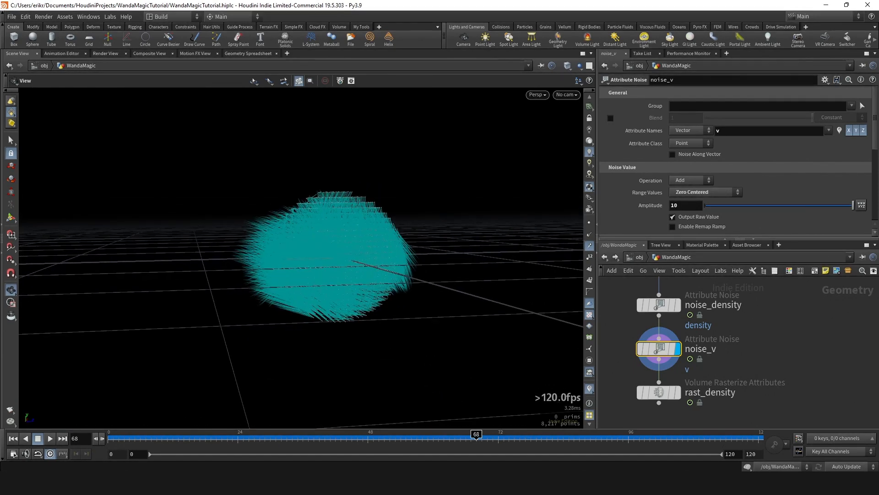
text(2)
key(Return)
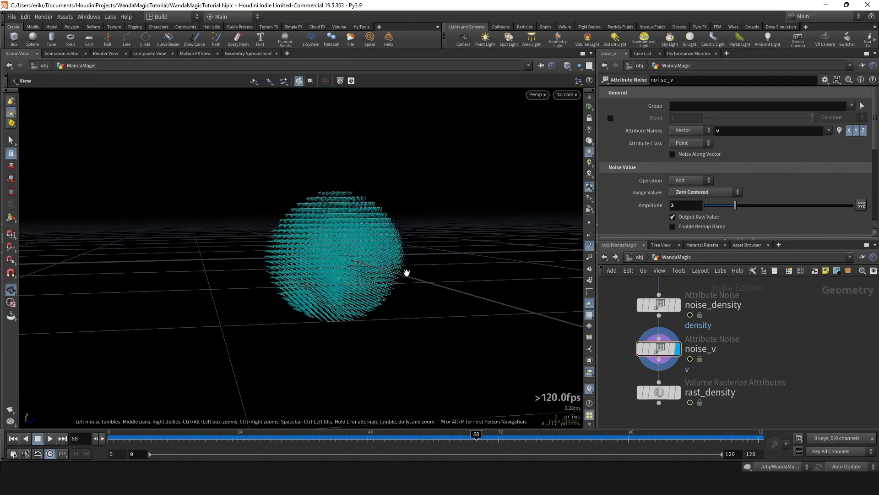
Try an amplitude of 5 on noise_v and return it to 2
drag(406, 271, 359, 251)
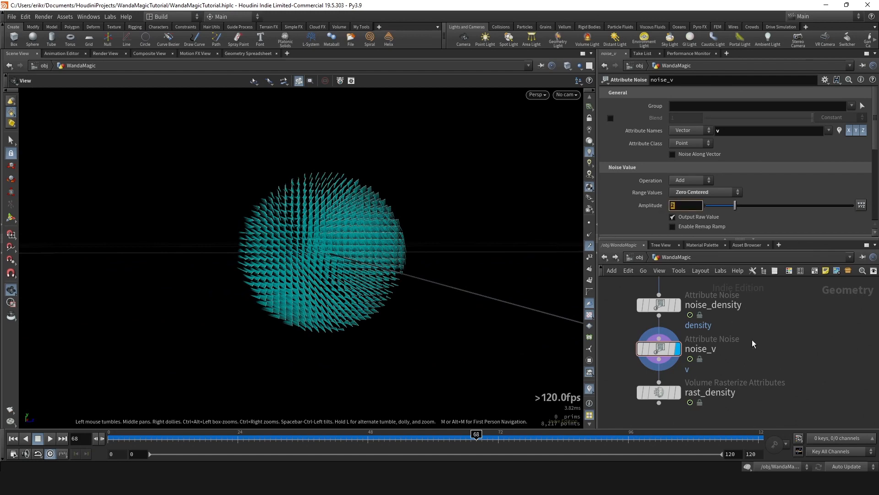
text(5)
key(Return)
double_click(696, 204)
text(2)
key(Return)
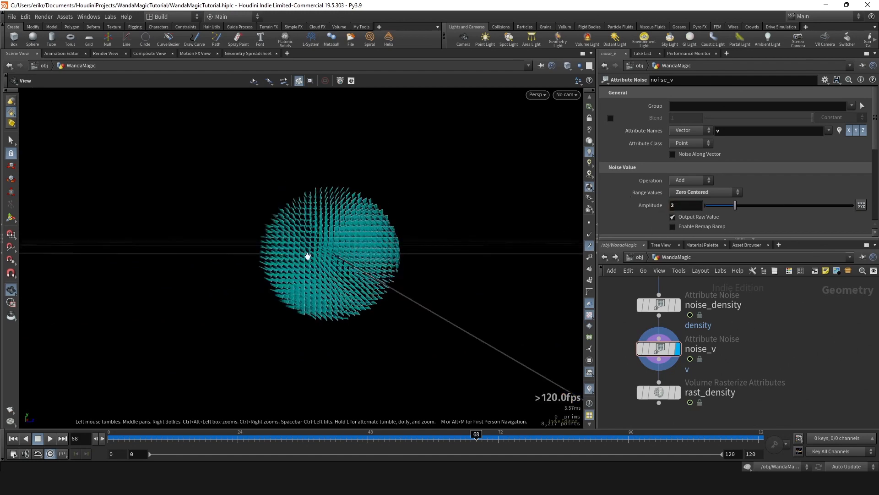
Display rast_density, add v to its rasterized attributes after density, and scrub to frame 61 to check the volume
scroll(308, 255, up, 4)
scroll(706, 322, down, 5)
middle_drag(743, 378, 740, 373)
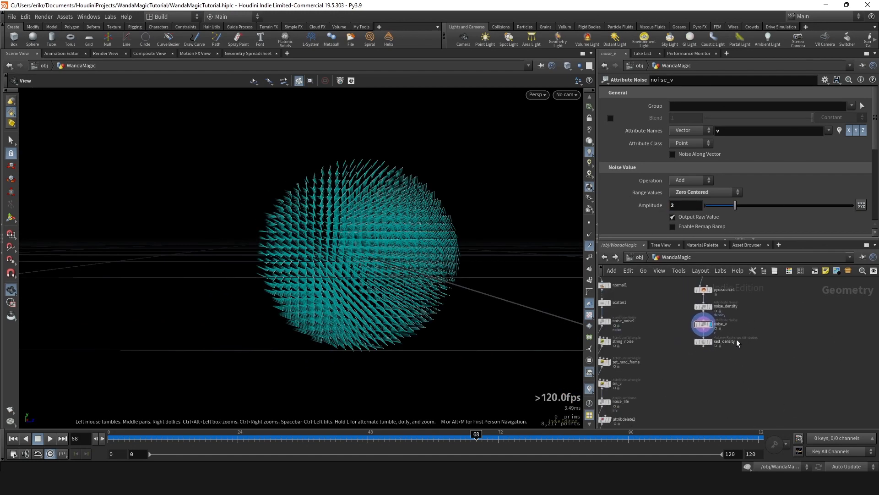
scroll(696, 343, up, 6)
click(666, 350)
click(636, 349)
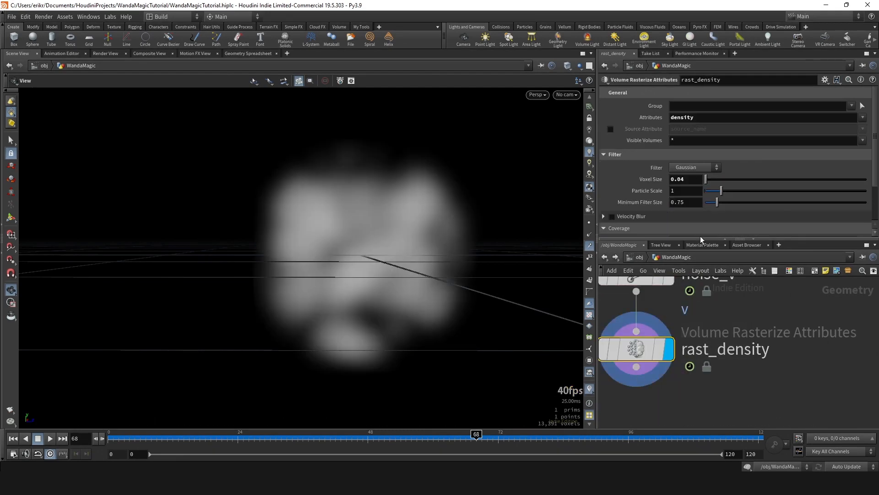
click(715, 117)
click(759, 329)
scroll(414, 273, down, 4)
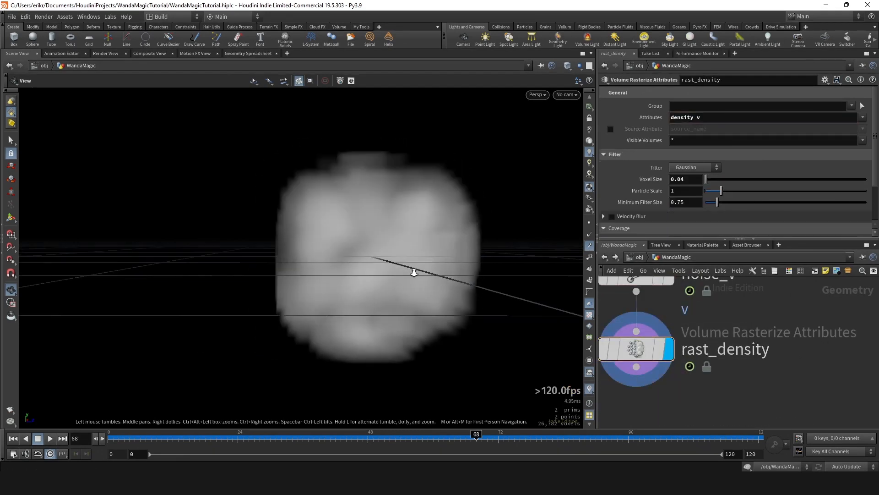
drag(458, 436, 439, 419)
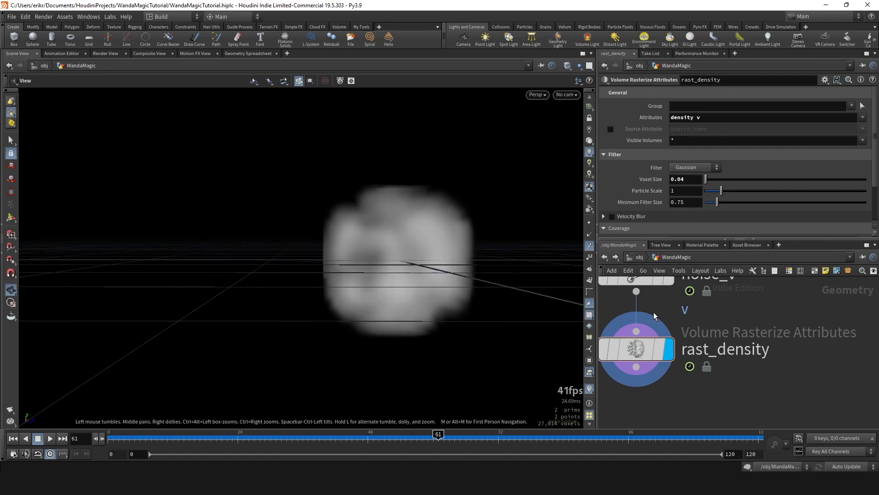
drag(440, 238, 414, 262)
Add a DOP Network below rast_density with its first input fed by rast_density
scroll(700, 321, down, 3)
middle_drag(669, 366, 690, 344)
click(677, 325)
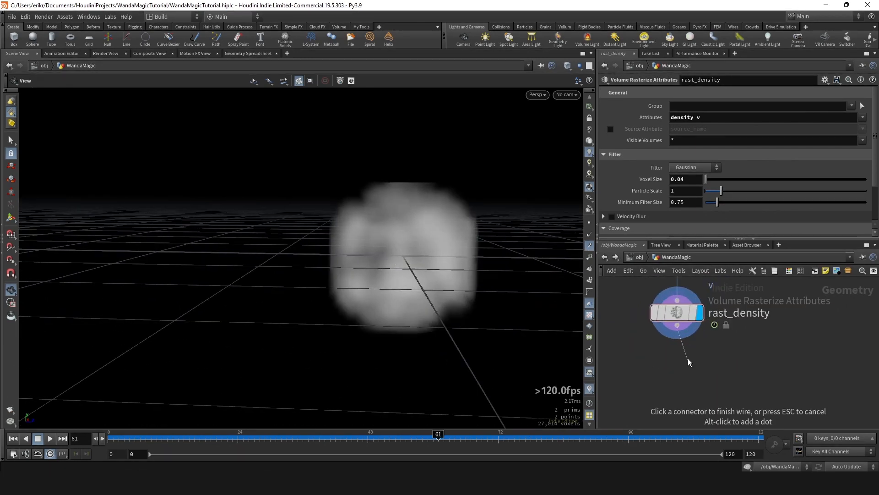
key(Tab)
text(dop)
key(Return)
click(688, 358)
drag(688, 358, 678, 363)
Rename the new DOP Network as smoke_sim
double_click(728, 369)
text(smoke_sim)
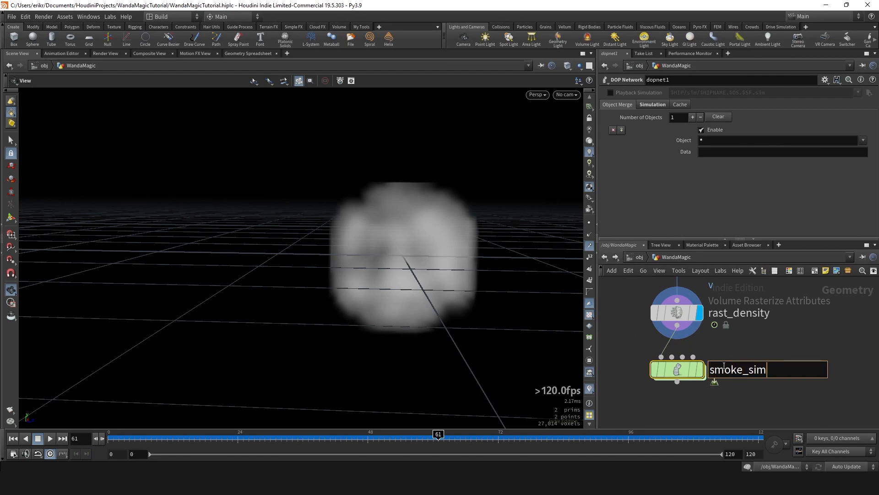
key(Return)
Inside smoke_sim, add a Smoke Solver (Sparse) node and wire it into the output node
double_click(677, 372)
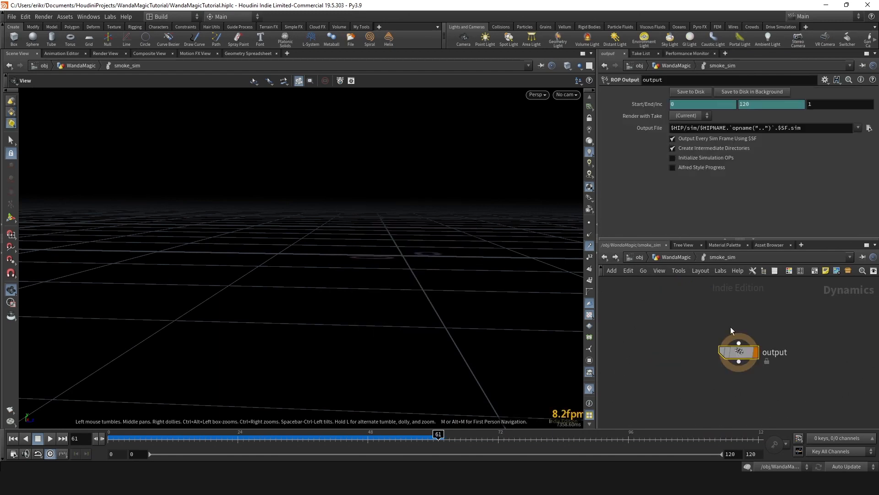
key(Tab)
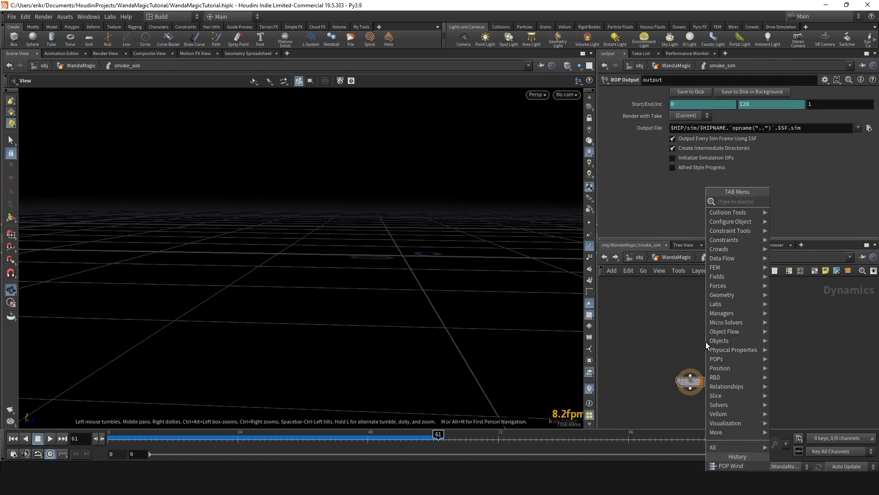
text(sparse)
key(Down)
key(Down)
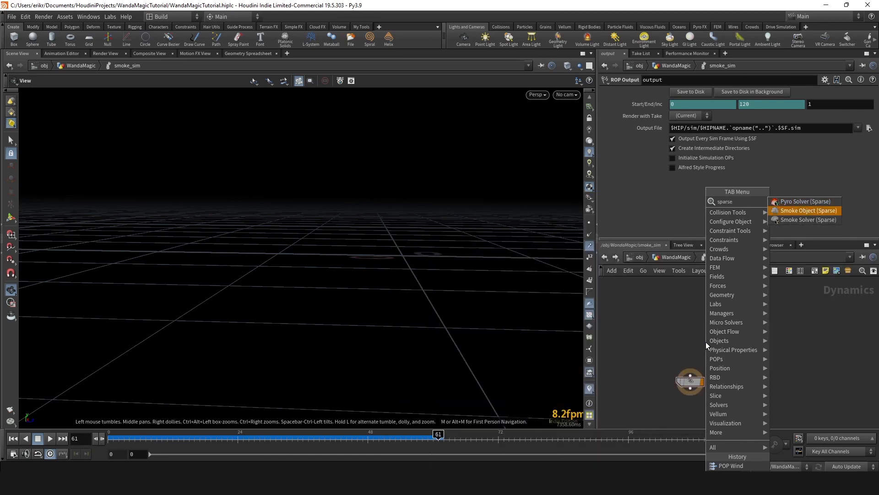
key(Return)
click(697, 343)
drag(697, 346, 690, 373)
Add a Smoke Object (Sparse) node above the smoke solver
key(Tab)
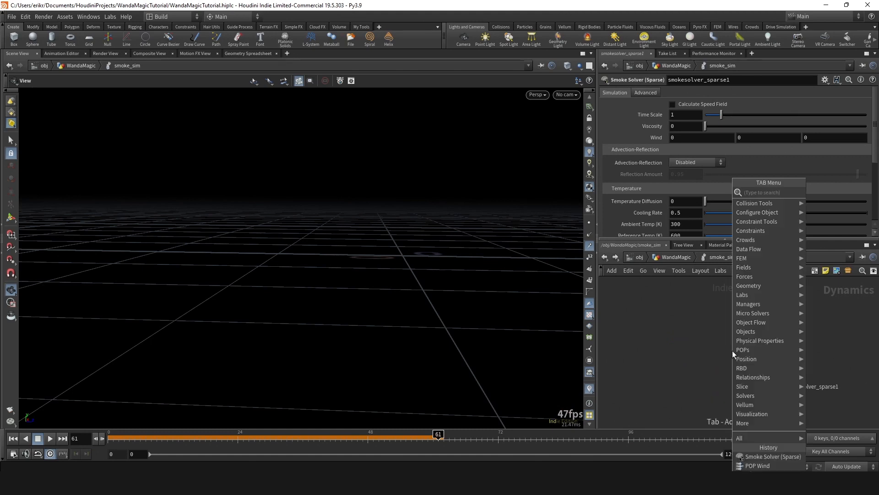
text(spra)
key(BackSpace)
key(BackSpace)
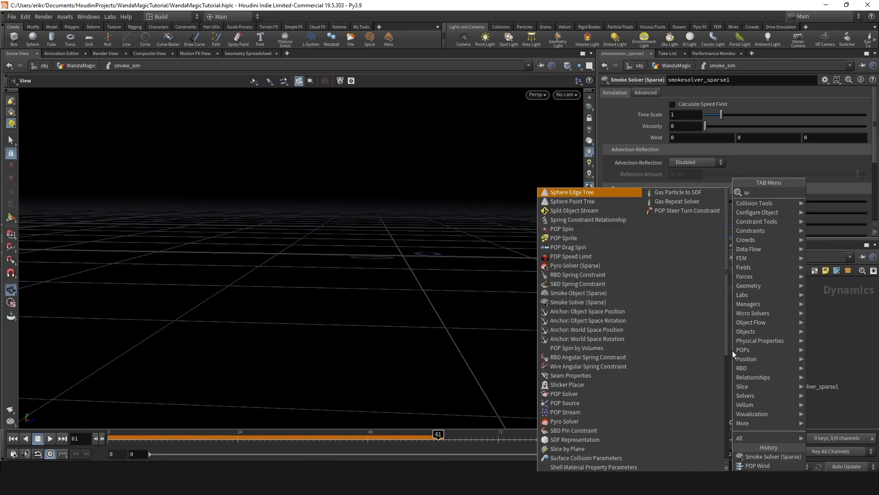
text(arse)
key(Down)
key(Return)
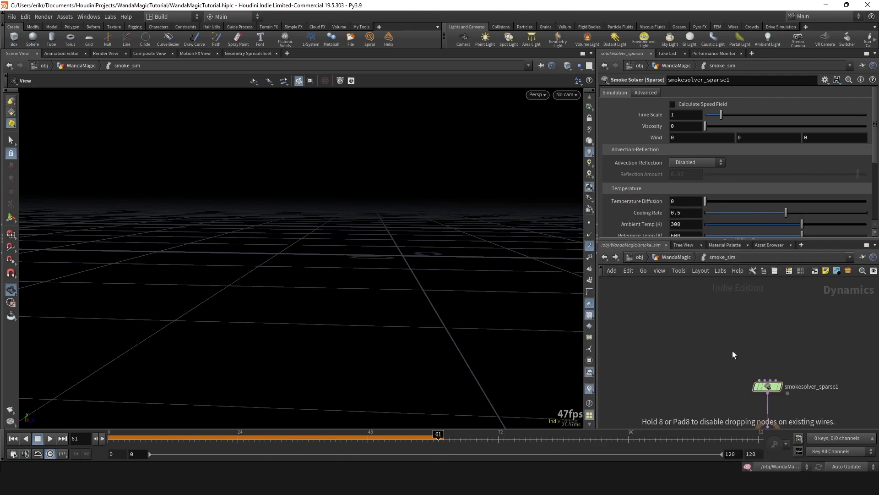
click(697, 349)
middle_drag(684, 377, 657, 362)
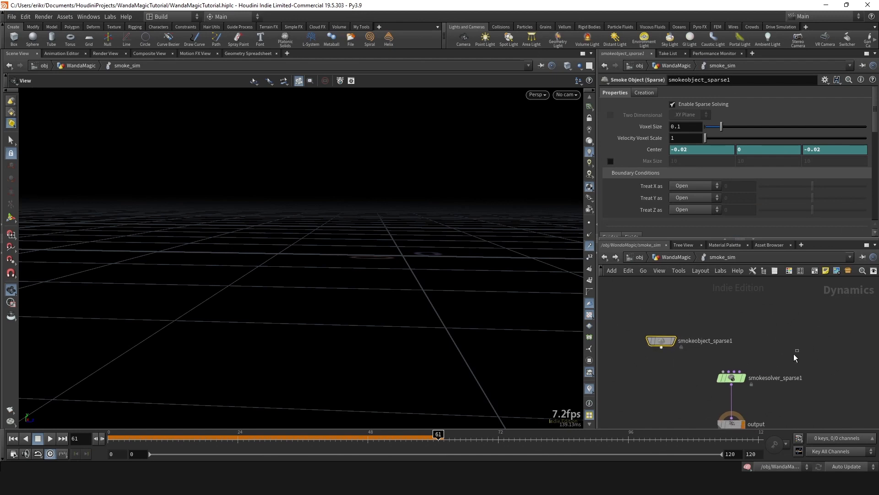
Return the timeline to its start frame and connect the smoke object to the solver's first input
click(738, 372)
drag(439, 438, 109, 438)
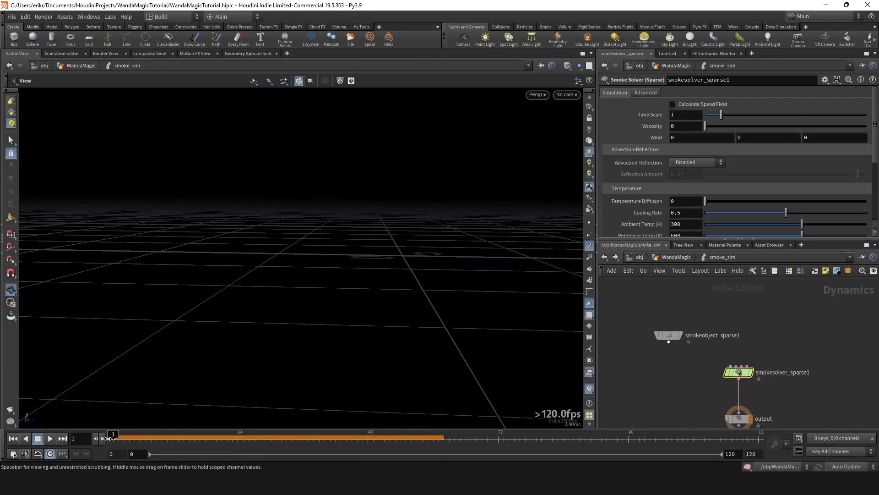
scroll(697, 342, up, 2)
drag(655, 343, 743, 376)
Clear the preset Center expressions and spare input from smokeobject_sparse1, leaving Center at 0, 0, 0
click(654, 334)
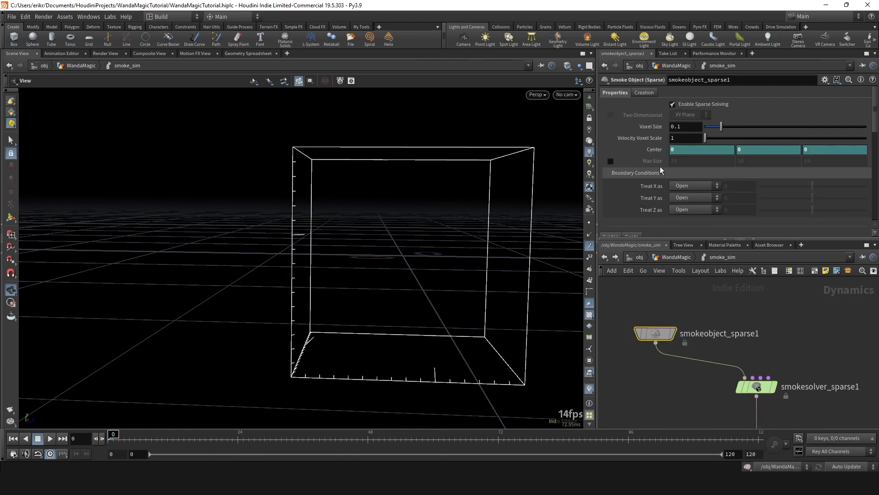
scroll(658, 150, down, 10)
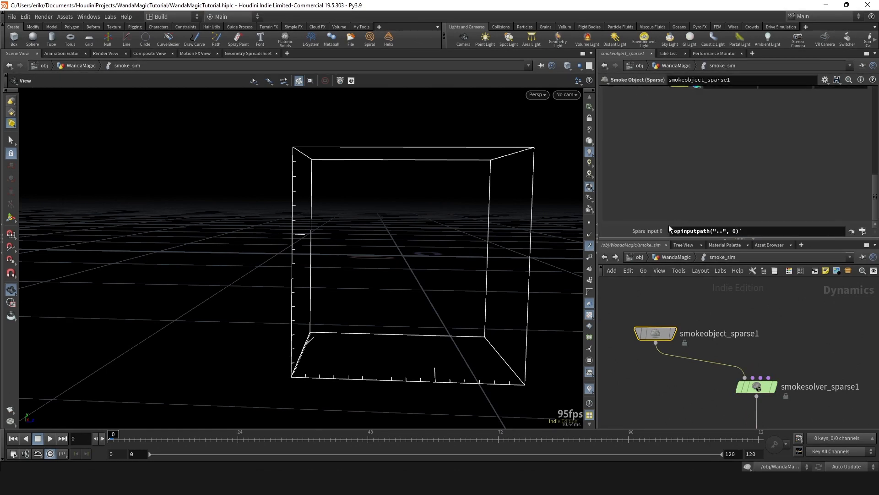
scroll(678, 186, up, 10)
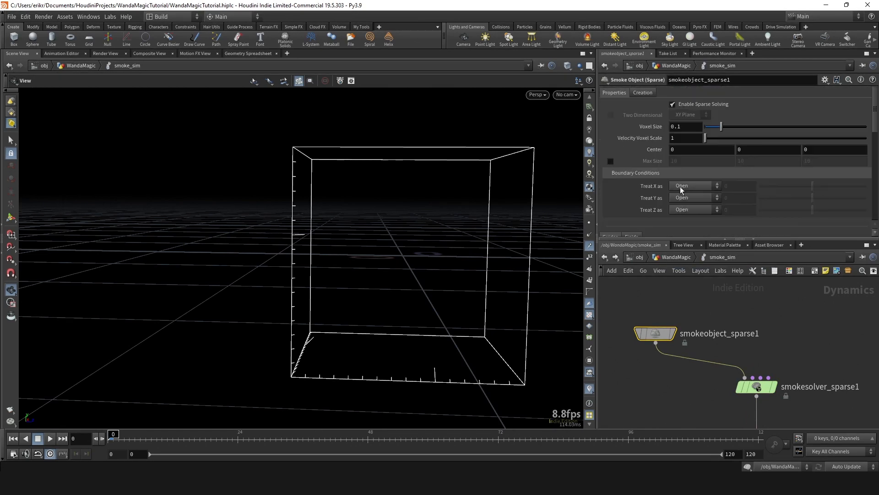
scroll(703, 308, down, 3)
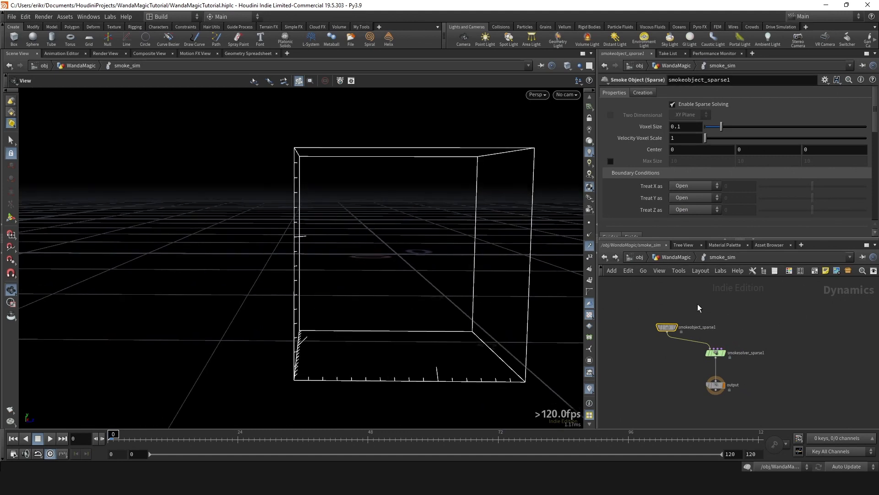
scroll(708, 337, up, 3)
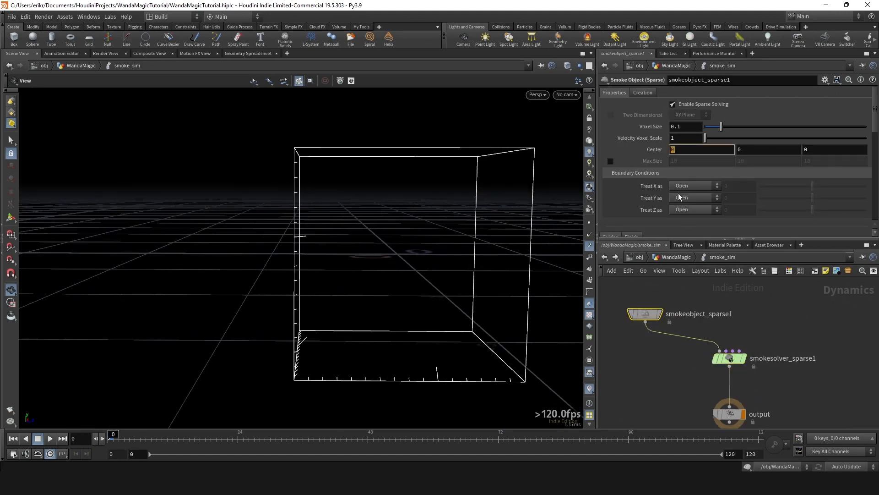
text(cen)
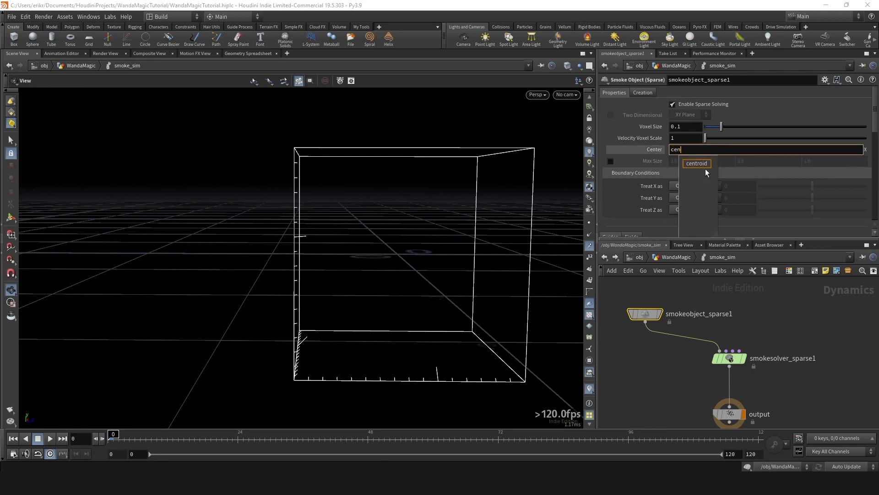
key(BackSpace)
key(BackSpace)
key(BackSpace)
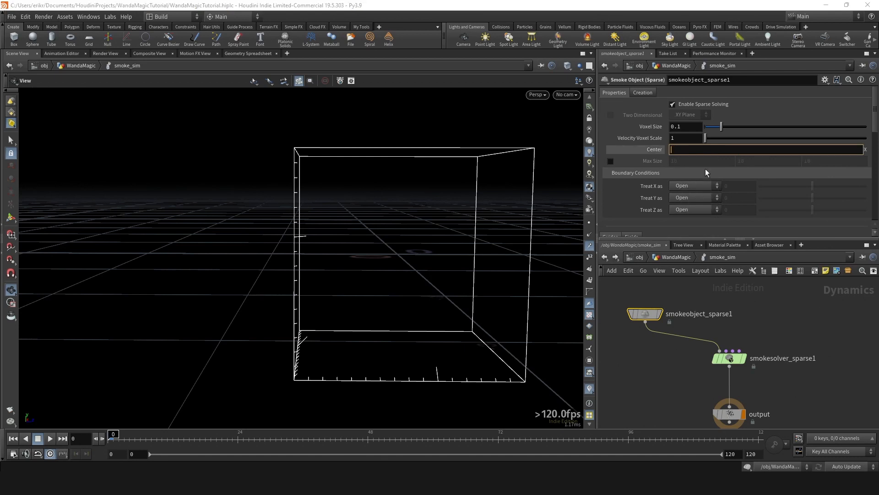
key(u)
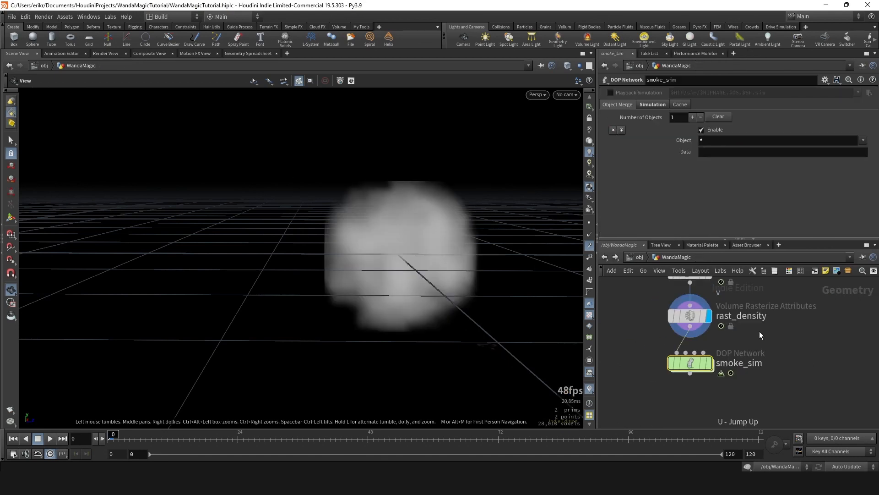
double_click(700, 361)
Add a spare input to the smokeobject_sparse1 node and locate its empty path field
scroll(687, 193, down, 10)
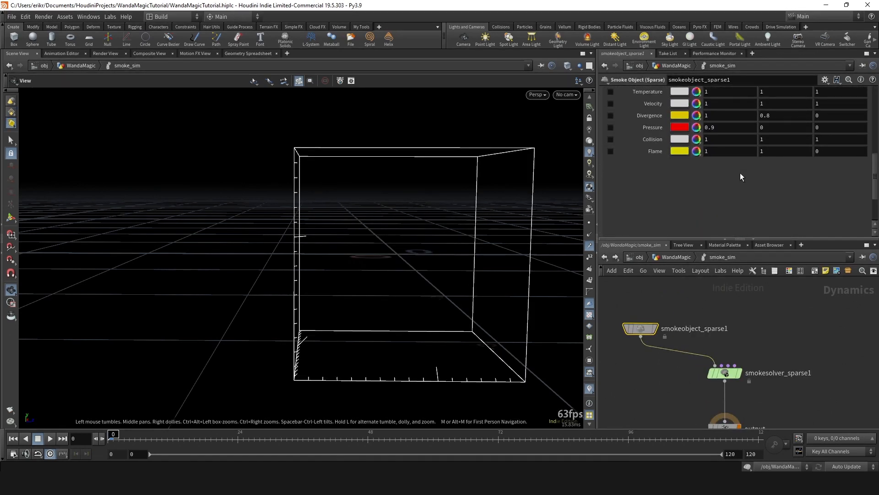
scroll(702, 192, up, 10)
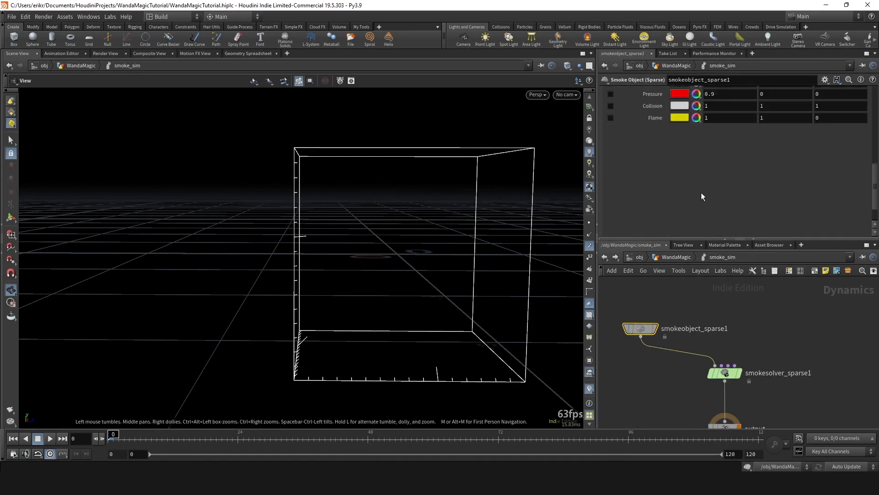
click(825, 80)
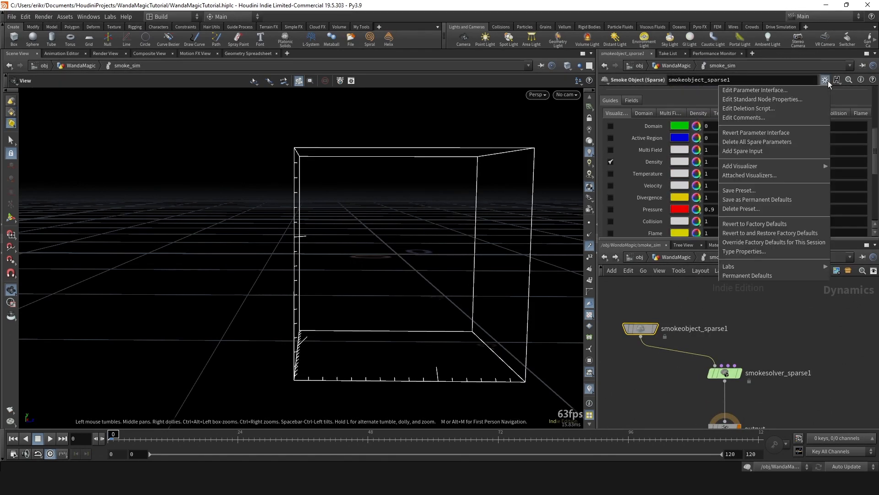
click(762, 149)
scroll(666, 190, down, 10)
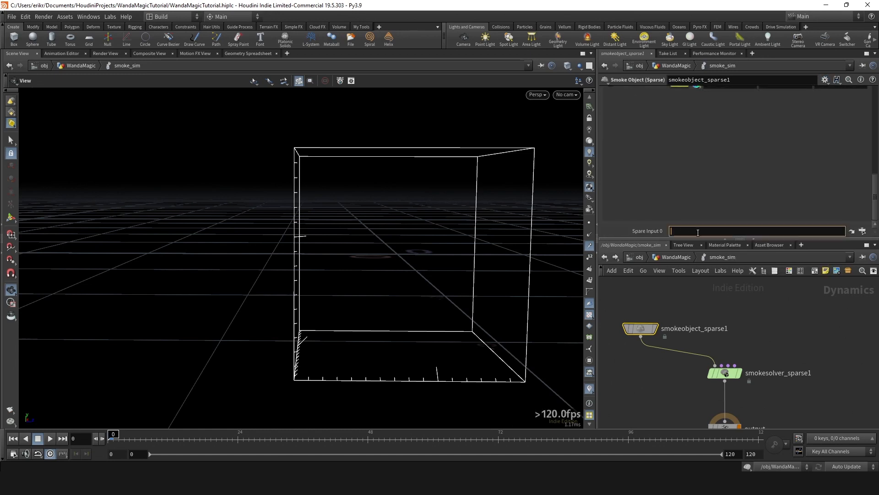
click(863, 231)
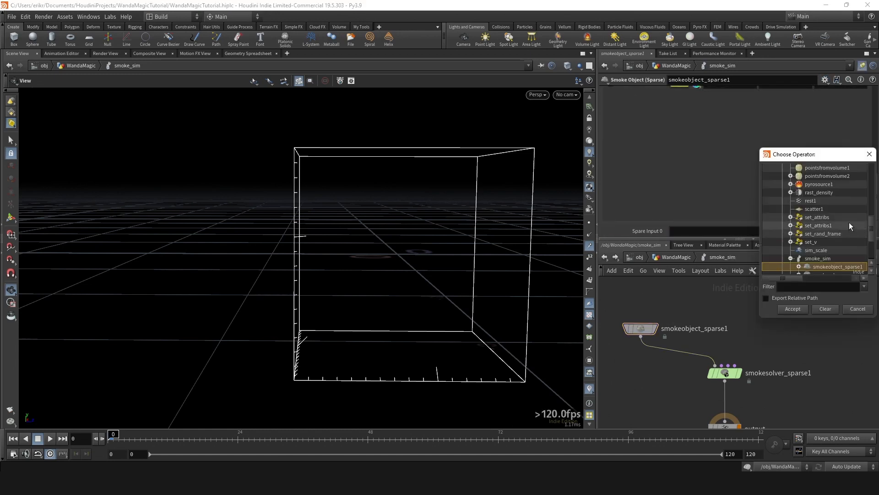
click(871, 154)
middle_drag(771, 337, 762, 352)
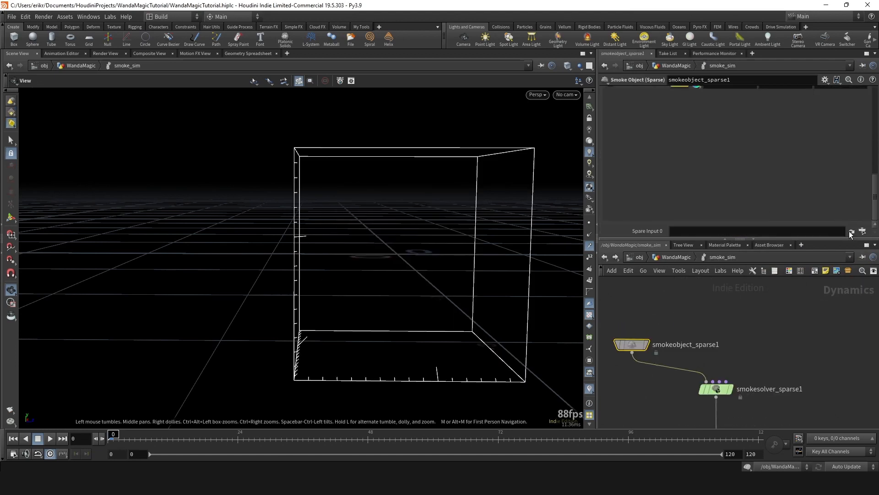
click(851, 232)
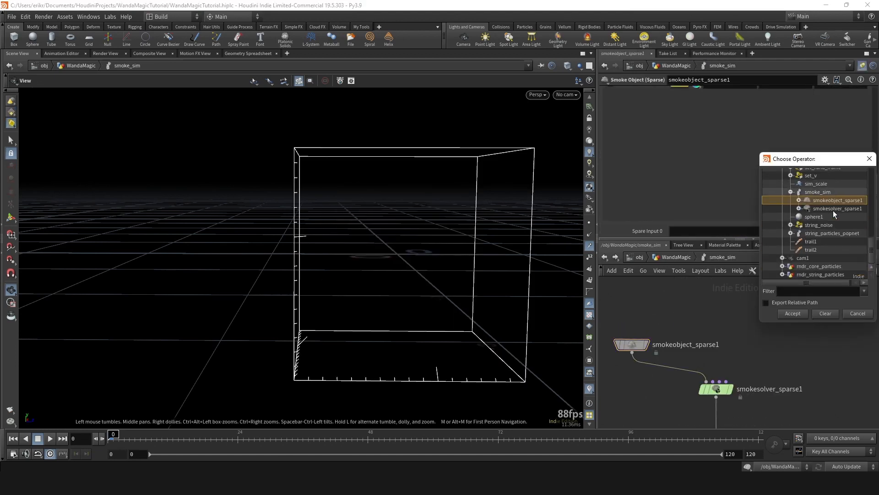
click(794, 290)
text(re=a)
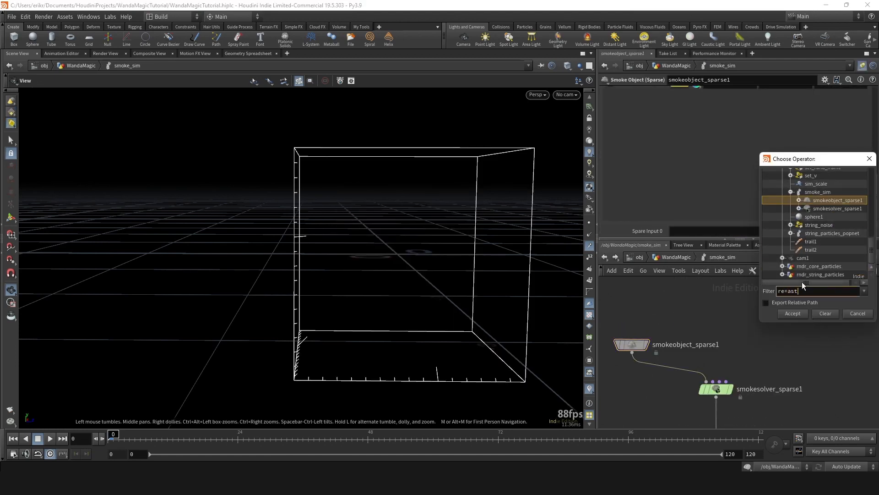
text(st)
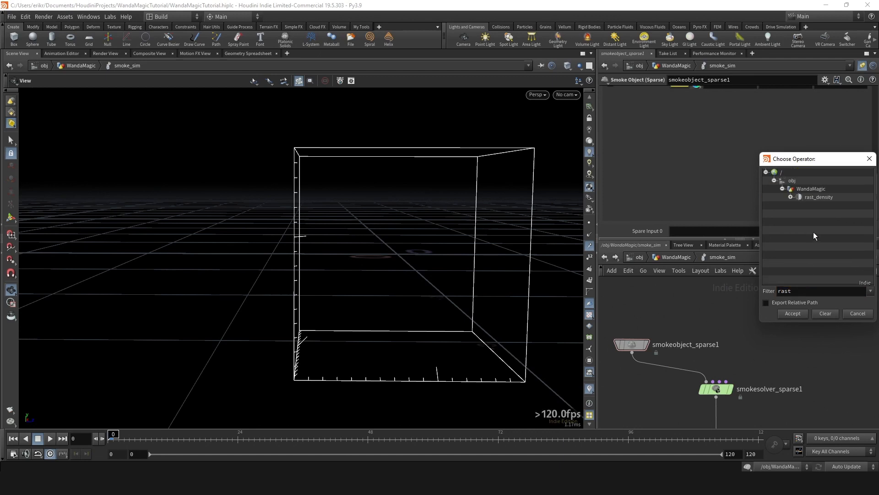
Set the smoke object's Spare Input 0 to the expression `opinputpath("..")` so it references the enclosing DOP network's input
click(712, 231)
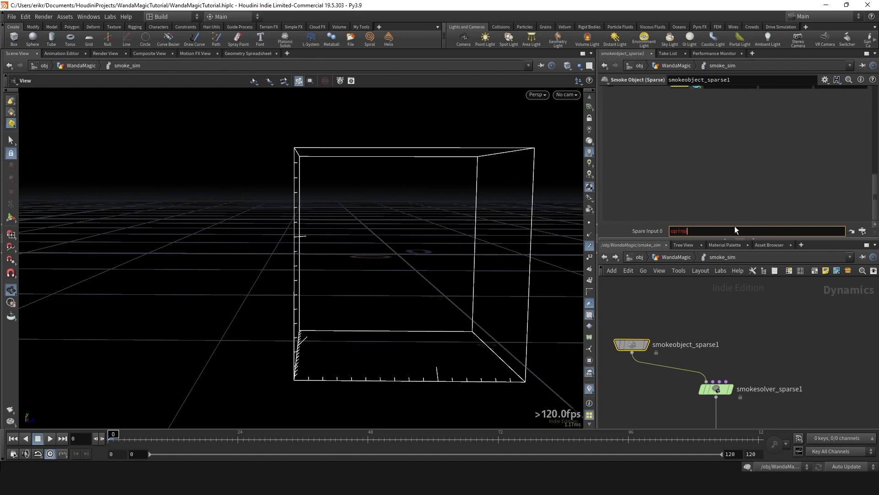
key(BackSpace)
text(`op)
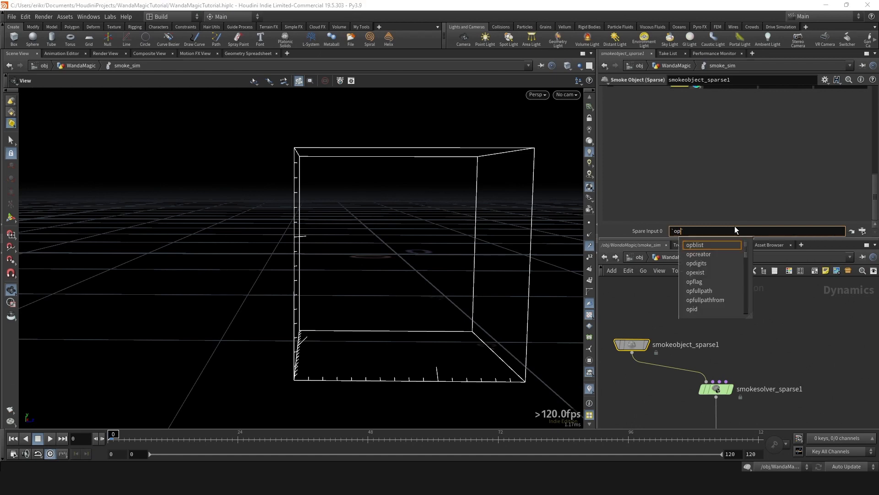
text(inputpath)
key(Down)
key(Down)
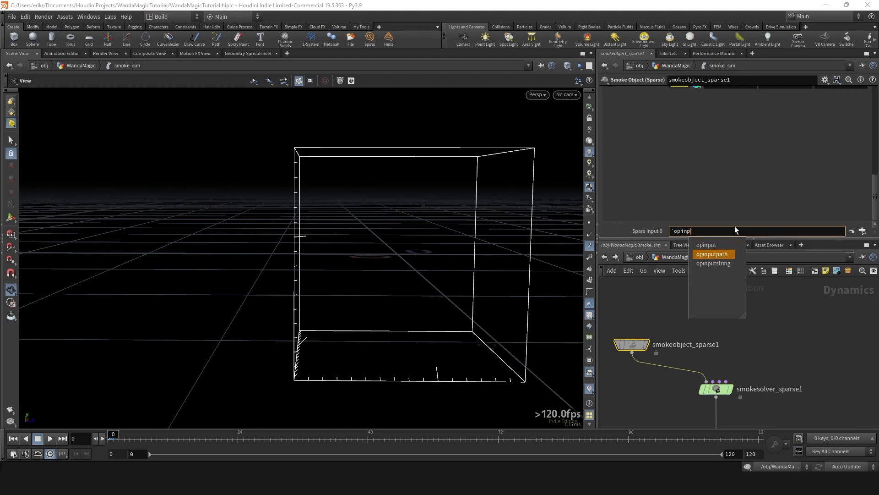
key(Return)
text(()
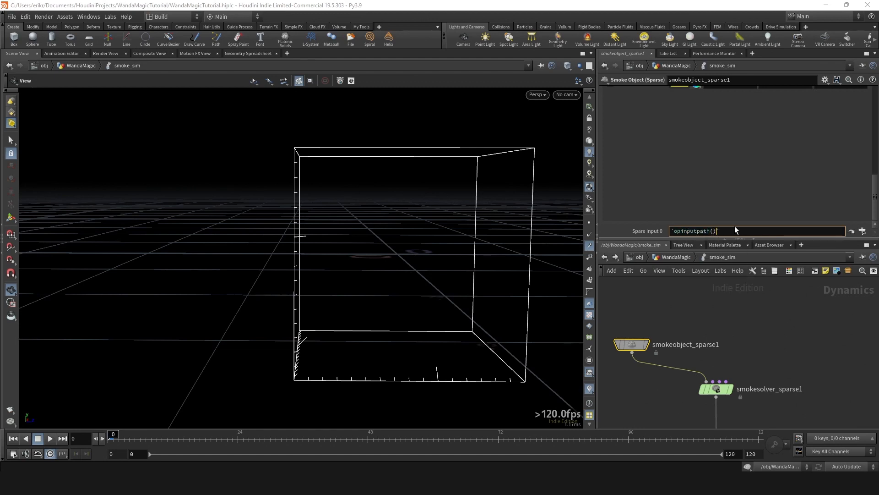
text("..)
key(Return)
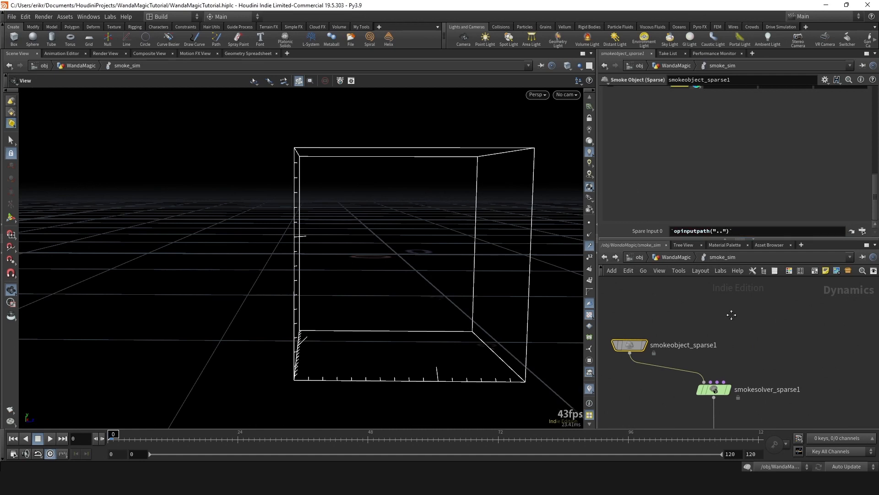
Add the input index 0 to the Spare Input 0 expression, giving `opinputpath("..", 0)`
key(u)
double_click(691, 359)
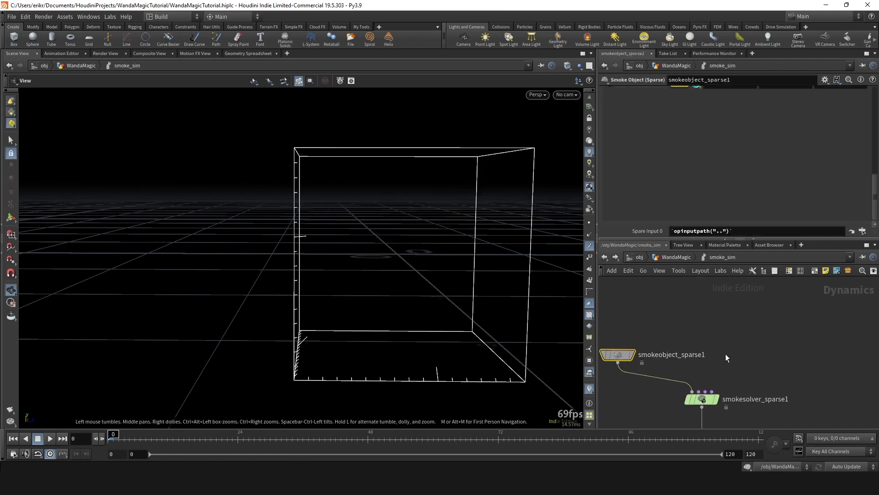
middle_drag(726, 354, 747, 348)
key(u)
double_click(710, 360)
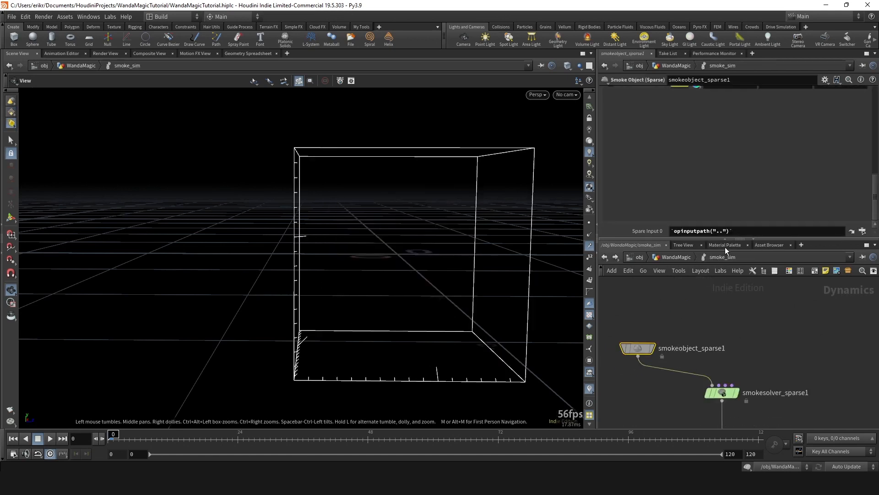
text(, 0)
key(Return)
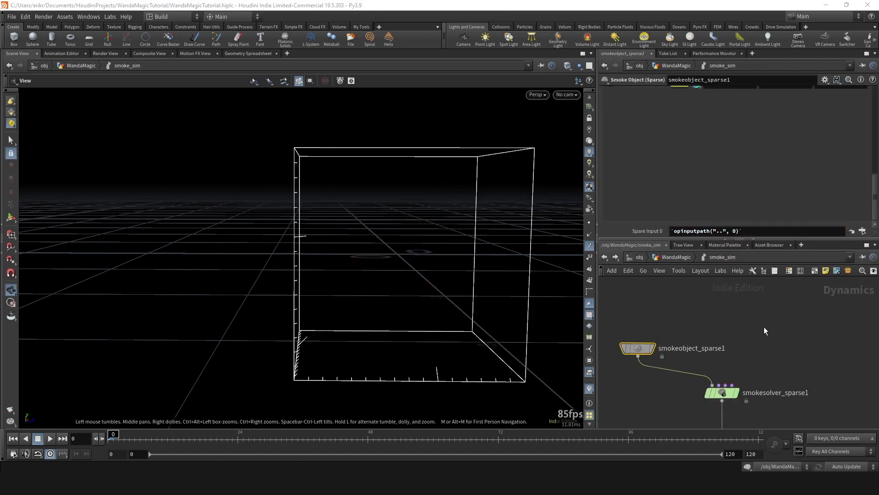
Compare the node feeding smoke_sim's first input with the path that Spare Input 0 resolves to
middle_drag(763, 326, 754, 340)
key(u)
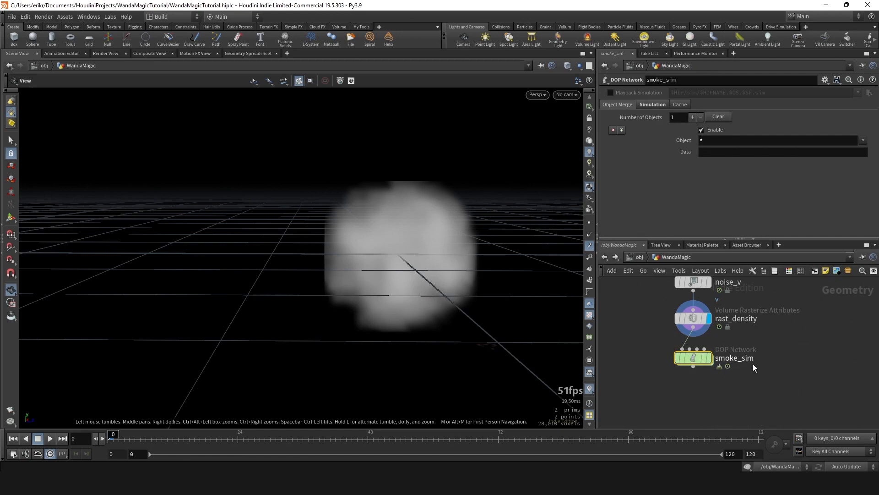
double_click(693, 350)
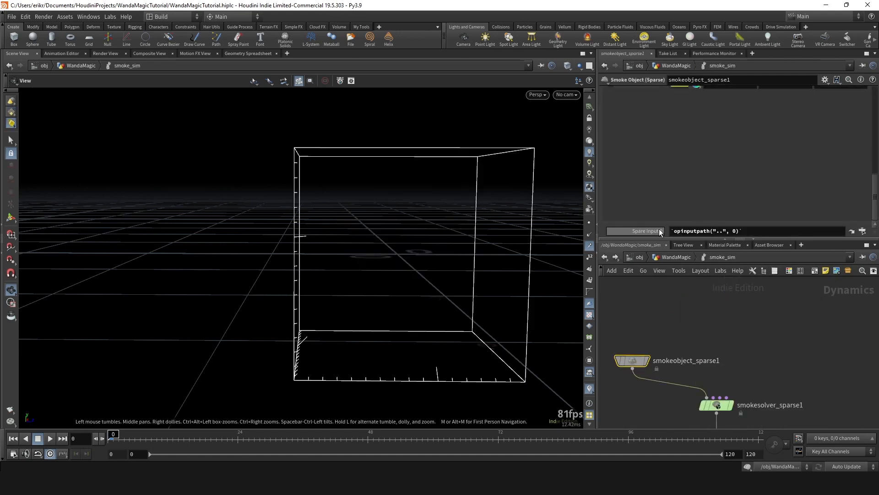
key(u)
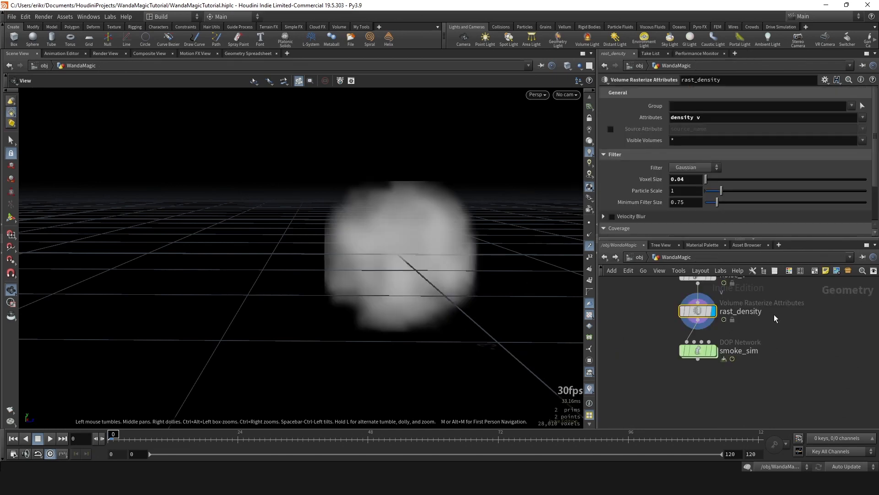
click(605, 257)
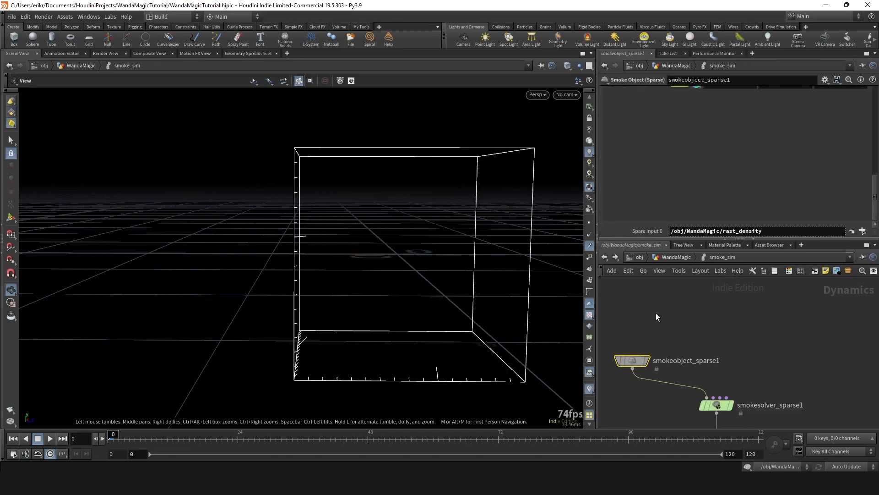
scroll(731, 233, up, 1)
scroll(675, 227, down, 1)
Set the X component of smokeobject_sparse1's Center to the expression centroid(-1, D_X)
scroll(655, 224, up, 18)
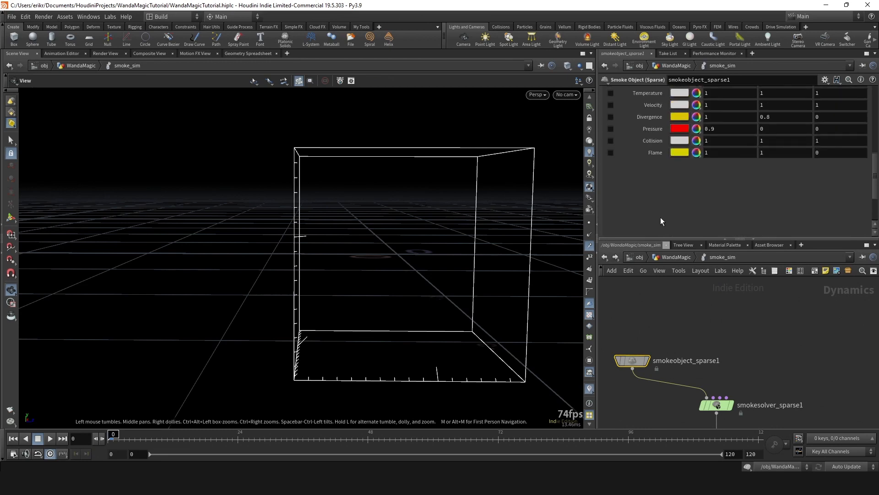
click(683, 104)
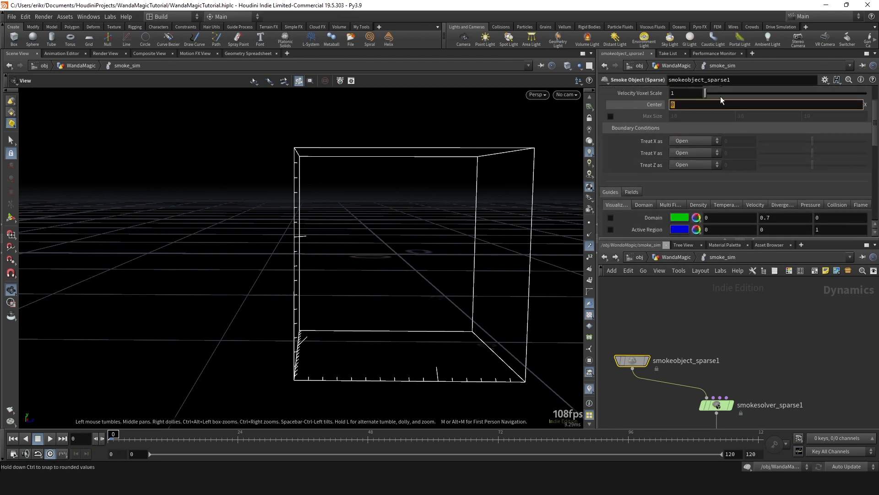
scroll(715, 129, up, 1)
text(ce)
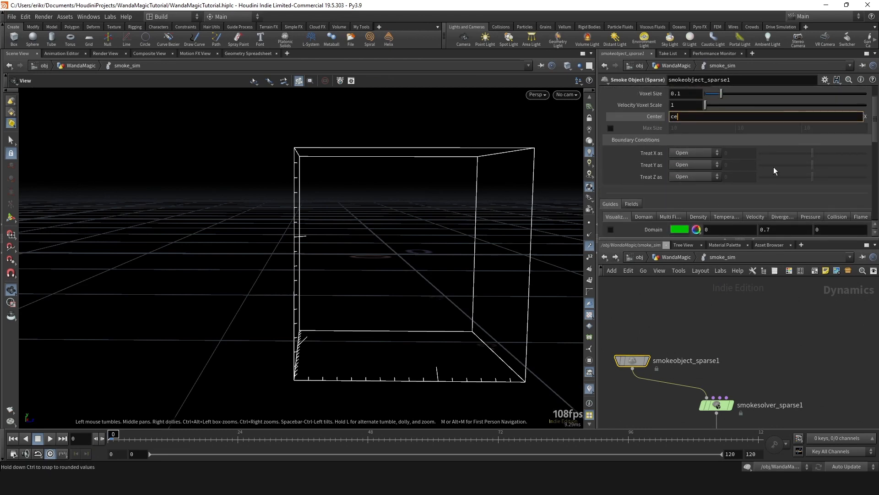
text(ntroid())
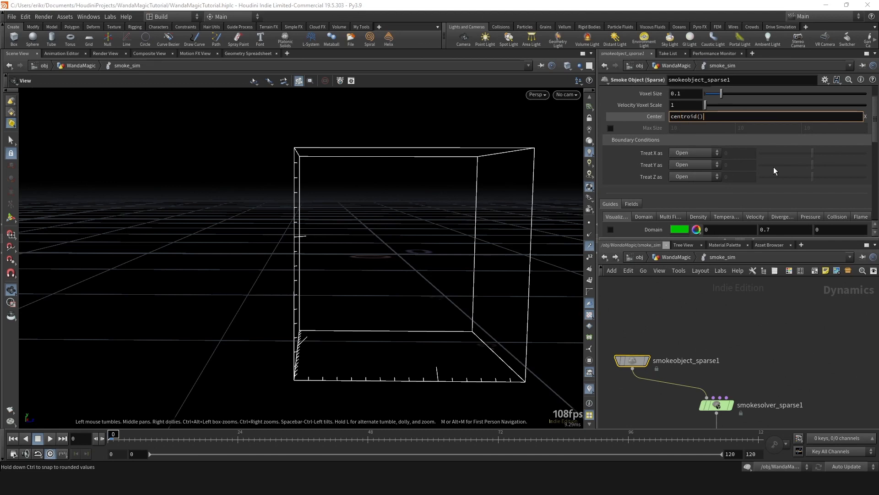
key(Left)
text("")
scroll(617, 169, down, 5)
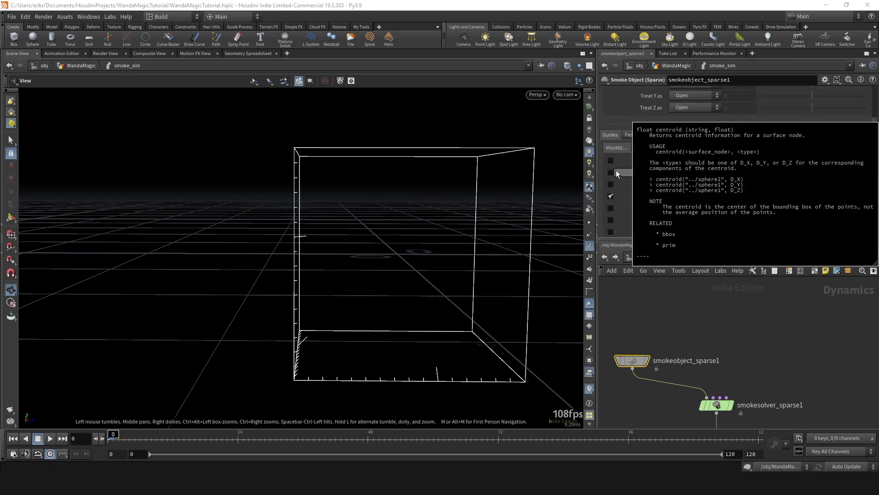
scroll(616, 170, down, 6)
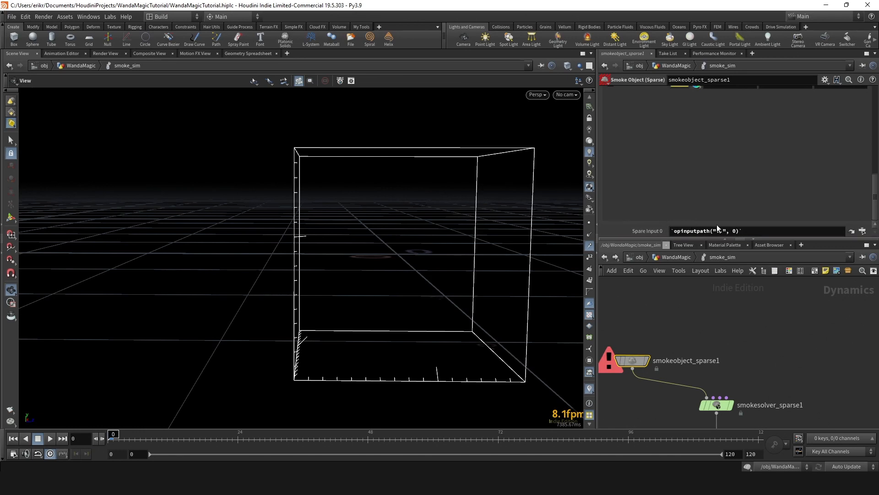
click(825, 81)
click(631, 230)
scroll(710, 183, up, 10)
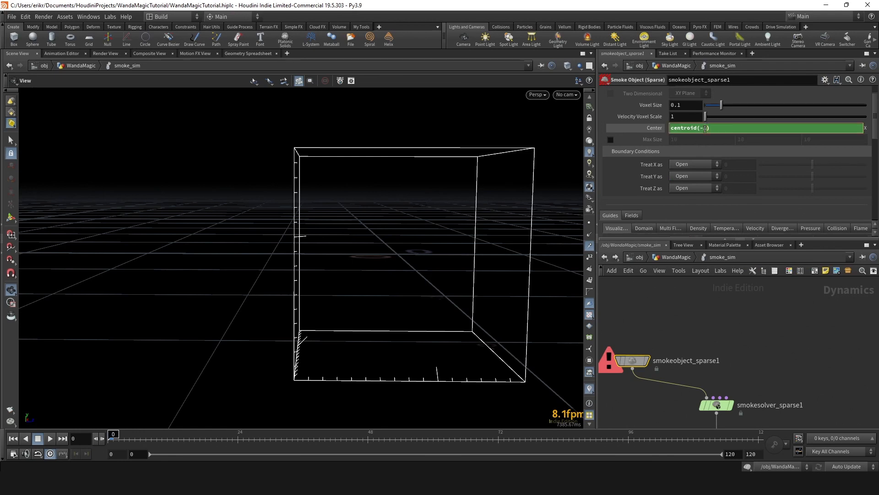
text(D_X)
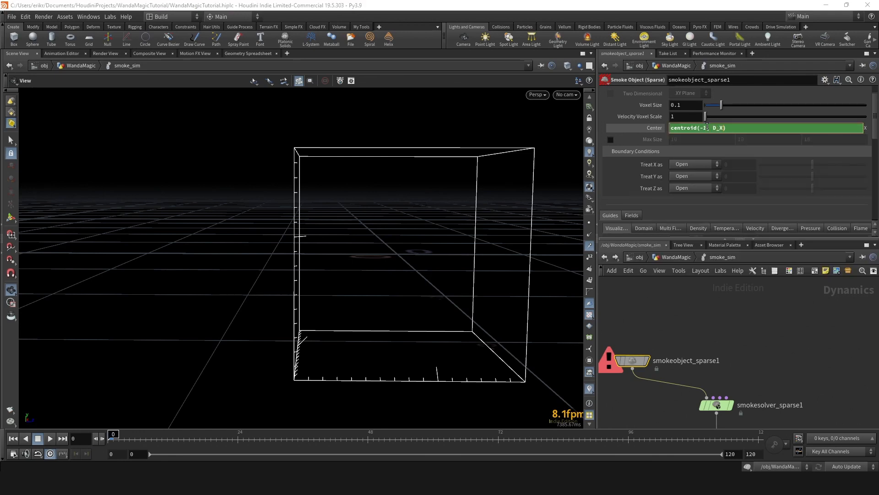
key(Return)
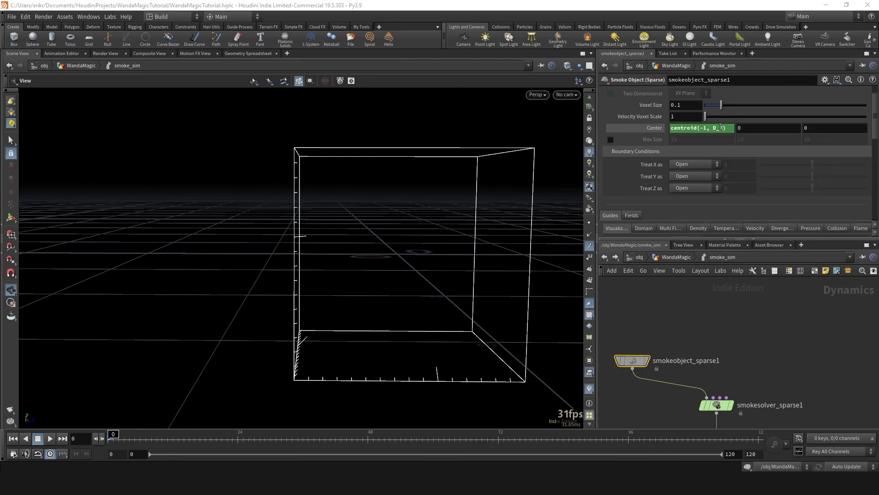
Compare the rast_density volume's position in the WandaMagic network with the smoke object's bounding box in smoke_sim
click(631, 128)
key(u)
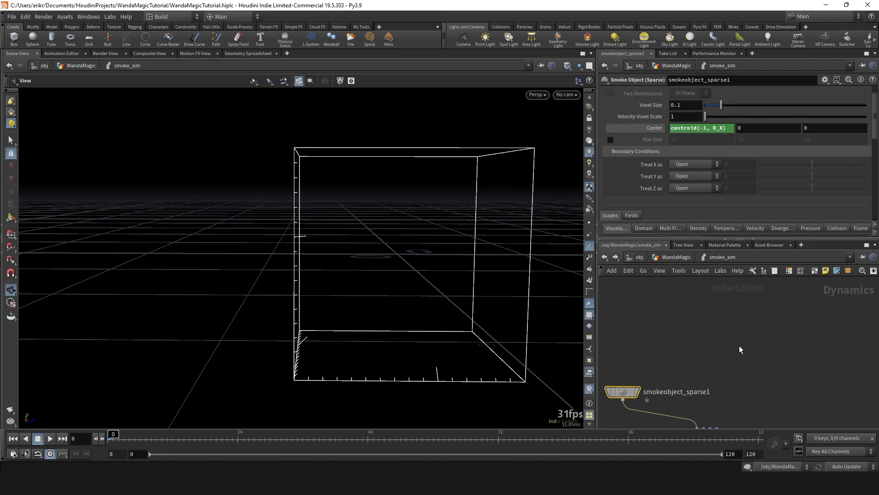
click(713, 310)
drag(570, 289, 453, 321)
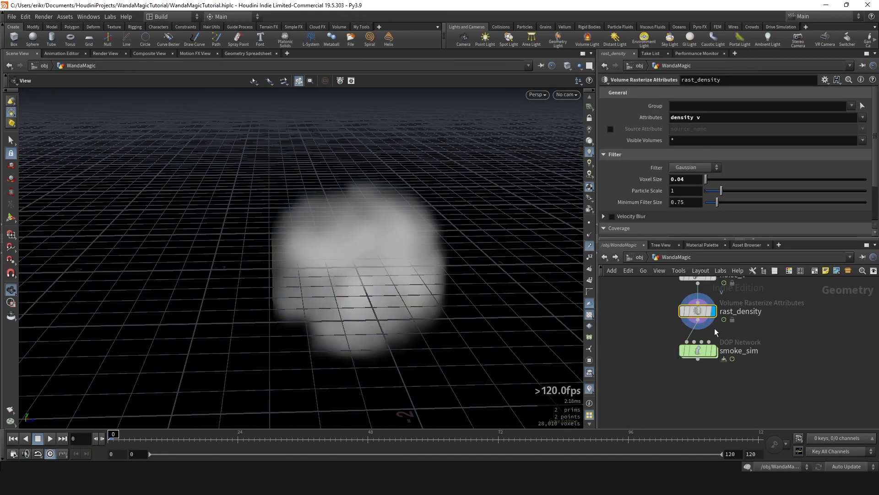
double_click(698, 351)
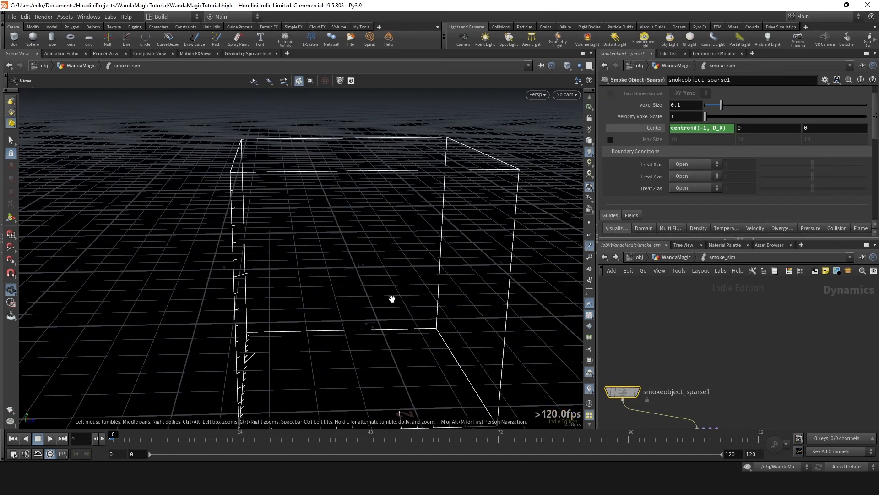
drag(392, 298, 284, 286)
Set the smoke object's Center Y to centroid(-1, D_Y) and Center Z to centroid(-1, D_Z), and show the evaluated values
click(705, 130)
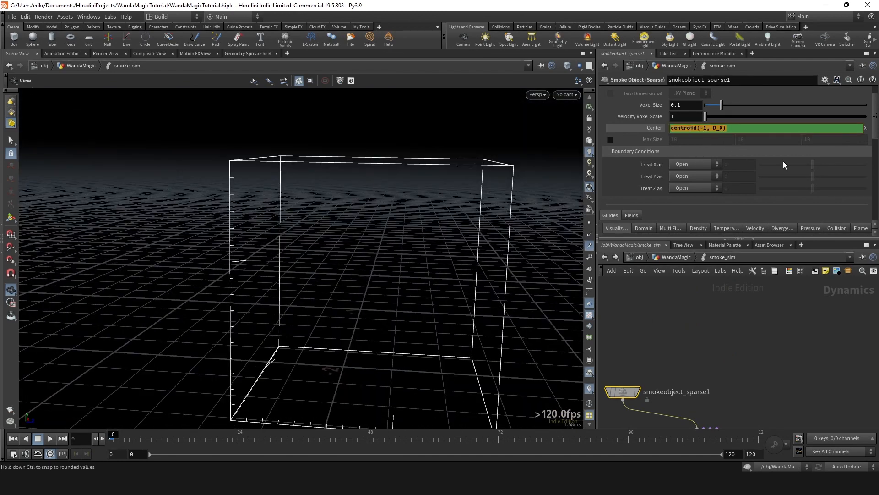
key(Tab)
text(centroid(-1, D_X))
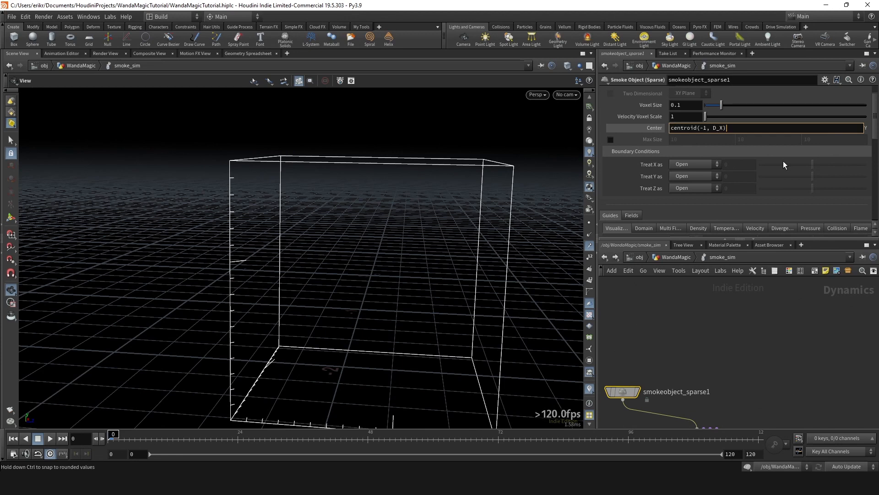
key(BackSpace)
key(BackSpace)
text(Y))
key(Tab)
text(centroid(-1, D_X))
key(BackSpace)
key(BackSpace)
text(Z))
key(Return)
key(h)
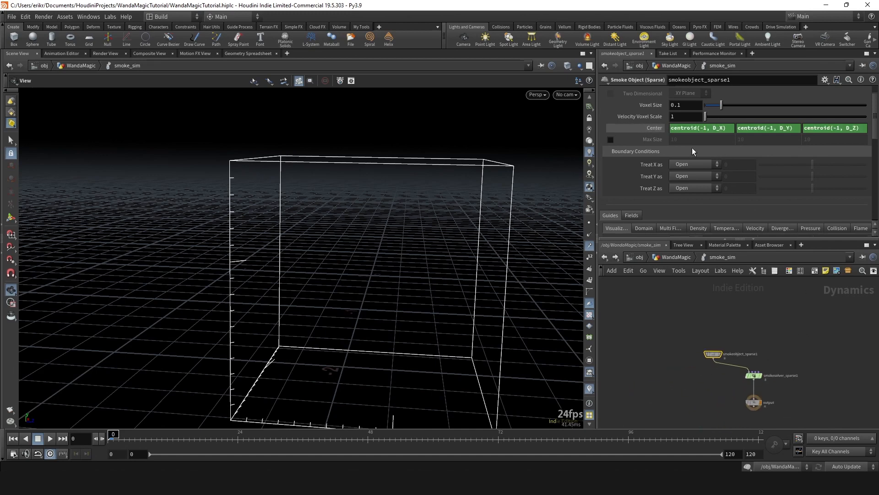
click(655, 129)
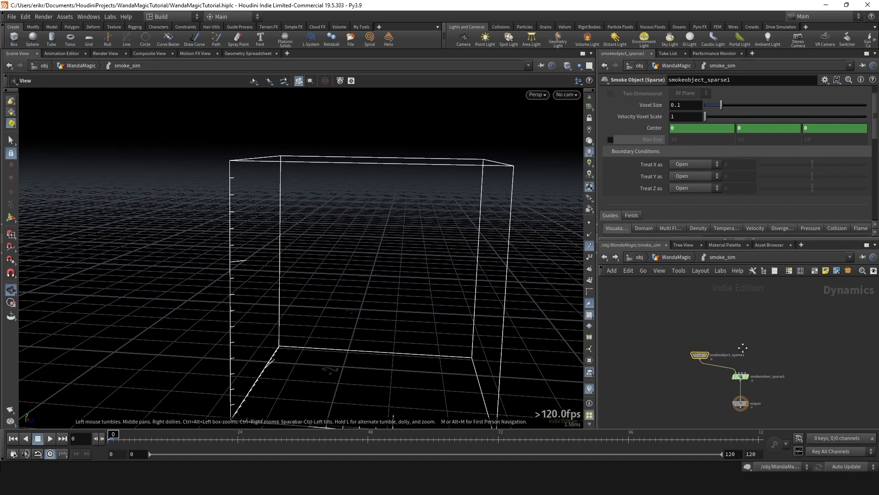
key(u)
double_click(698, 350)
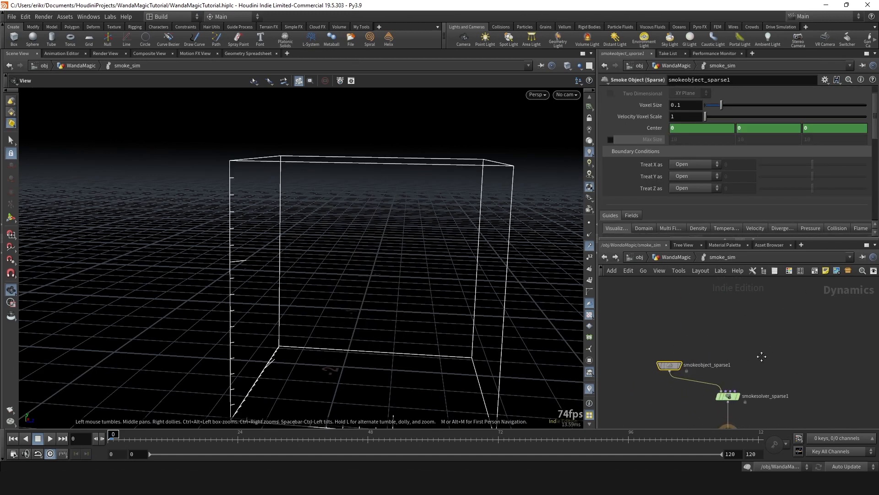
Add a Volume Source node beside the smoke object and connect it to the smoke solver's fourth input
key(Tab)
text(b)
key(BackSpace)
text(vols)
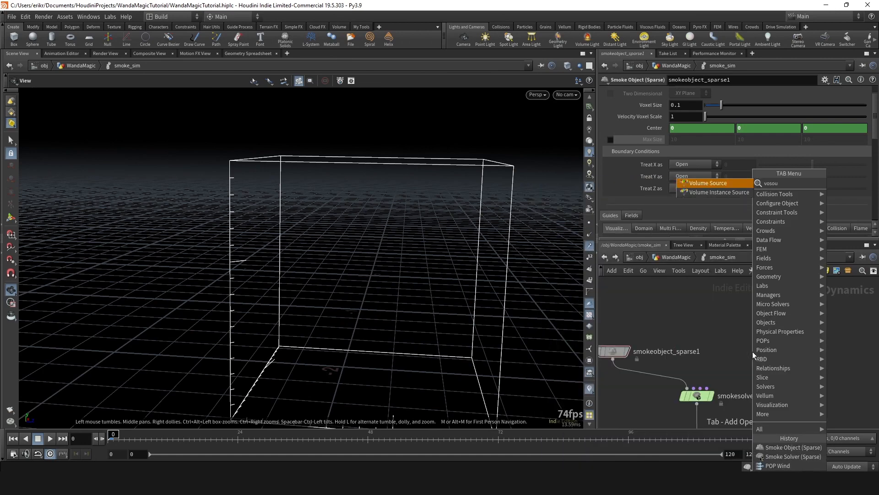
key(Return)
click(753, 352)
drag(754, 351, 760, 352)
drag(758, 359, 707, 388)
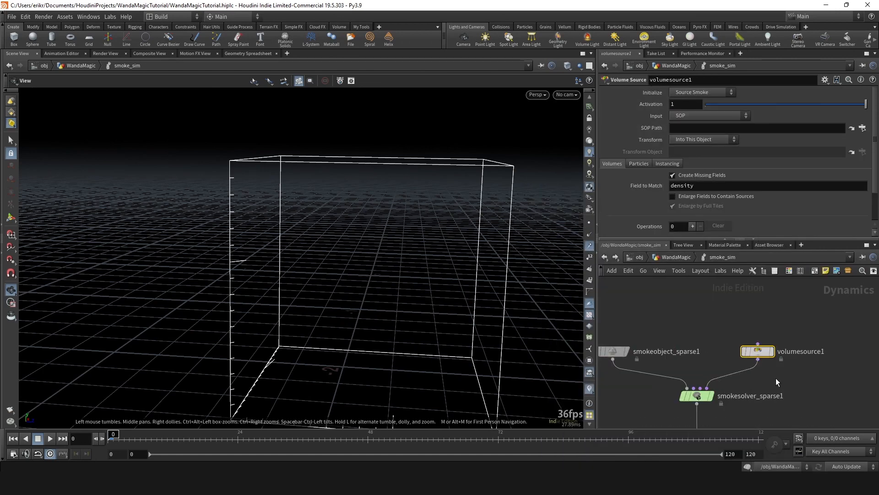
Set the Volume Source node's Input to First Context Geometry
click(701, 118)
click(700, 134)
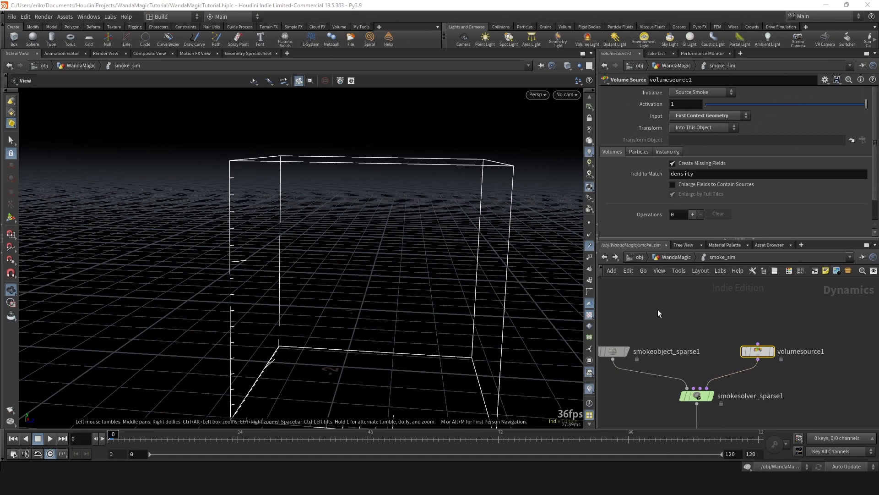
Initialize the Volume Source node with the Source Smoke preset
middle_drag(657, 314, 695, 305)
click(650, 343)
scroll(654, 180, down, 10)
scroll(697, 200, up, 3)
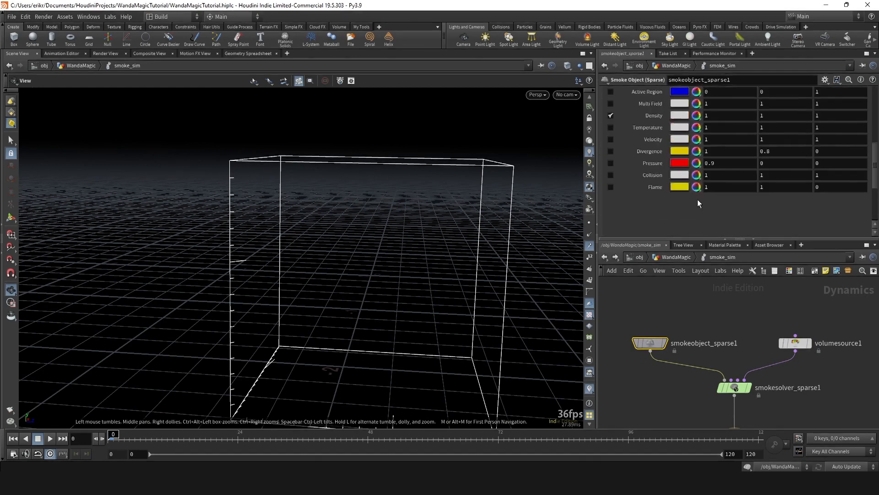
click(795, 343)
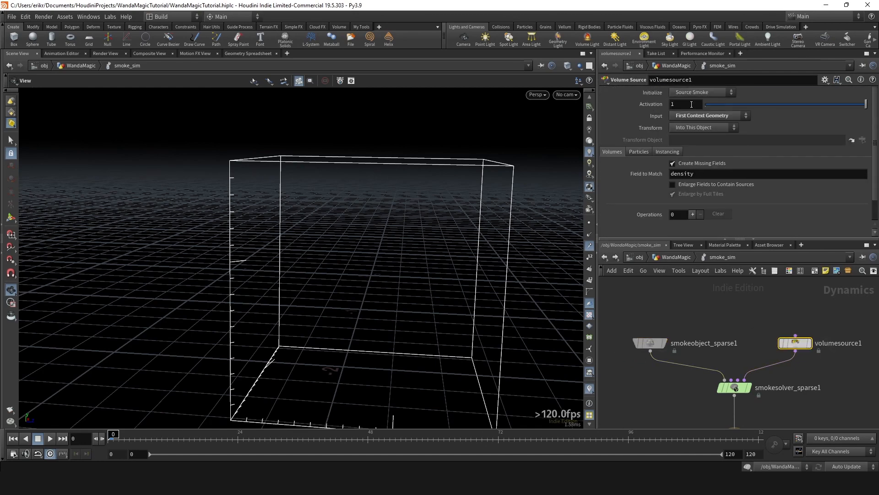
click(694, 92)
click(696, 102)
click(698, 93)
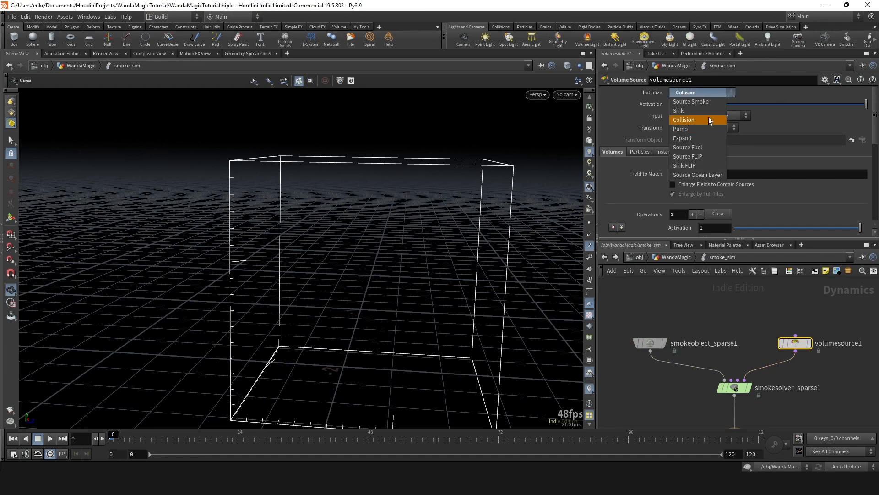
click(702, 103)
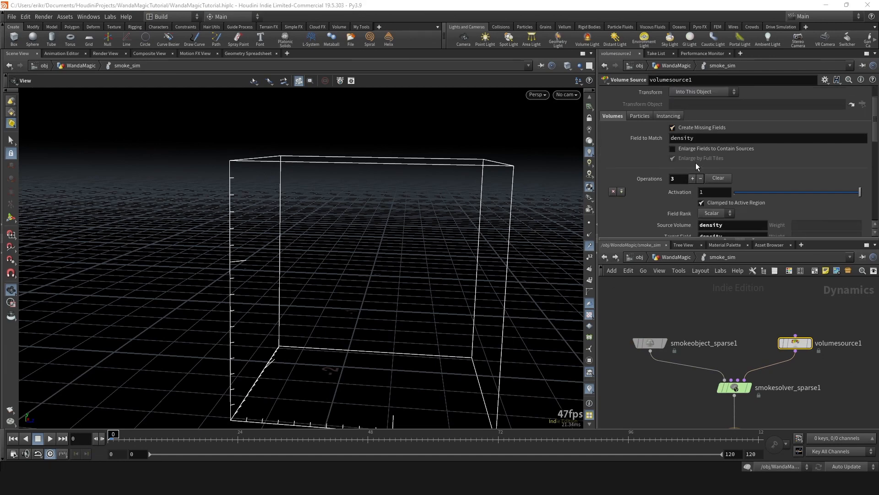
Remove the temperature operation from the Volume Source, keeping the density and v-to-vel operations
scroll(692, 183, down, 10)
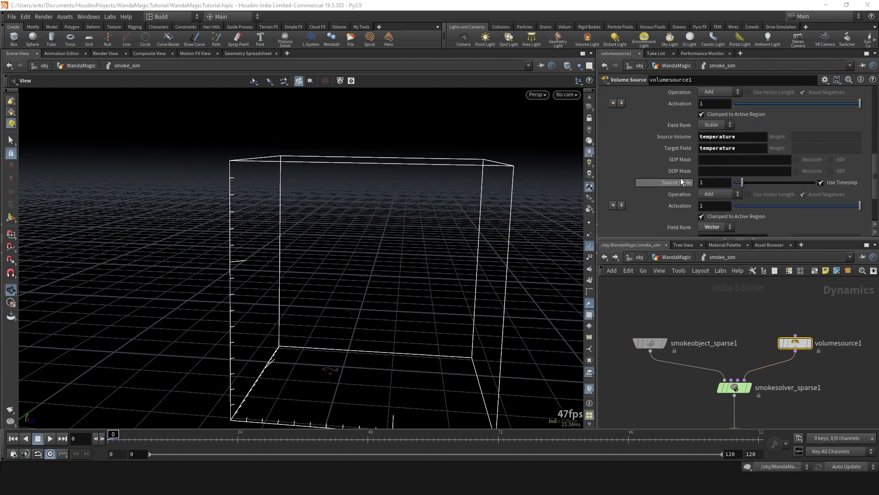
scroll(622, 173, up, 3)
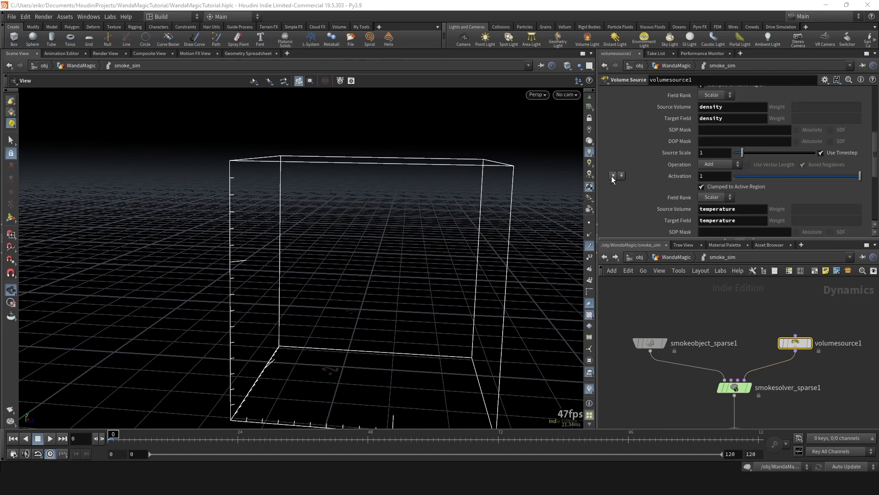
scroll(635, 177, down, 4)
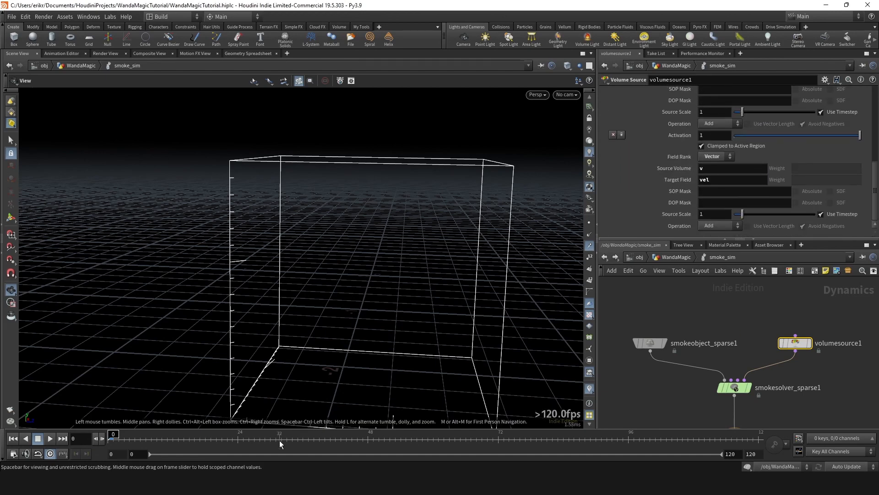
Play the smoke simulation and inspect the smoke inside its bounding box around frame 15
click(50, 439)
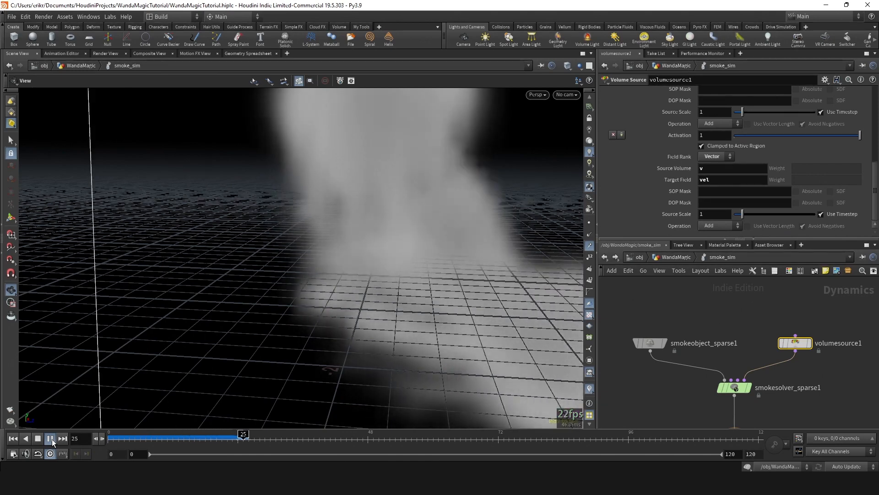
click(50, 439)
scroll(692, 208, up, 3)
click(186, 436)
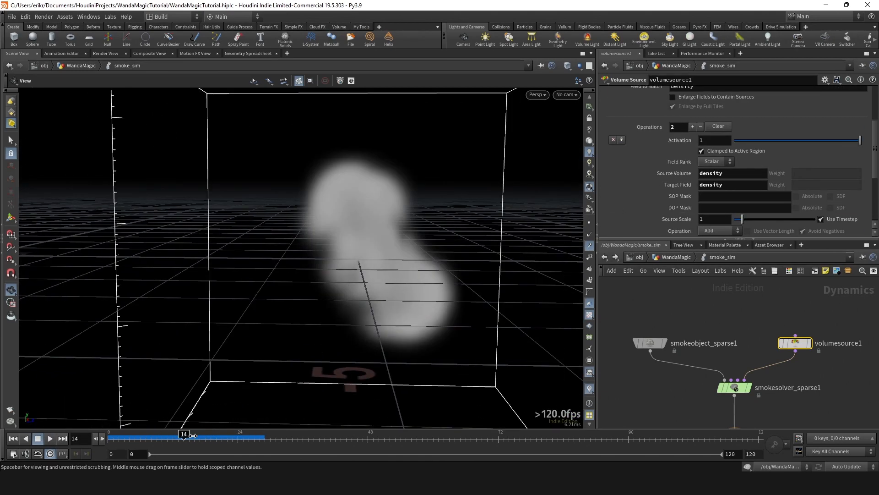
mouse_move(192, 435)
mouse_down()
mouse_move(341, 436)
mouse_move(189, 436)
mouse_up()
Enable Enlarge Fields to Contain Sources on the Volume Source and view the smoke's bounding box from several angles
scroll(729, 184, up, 2)
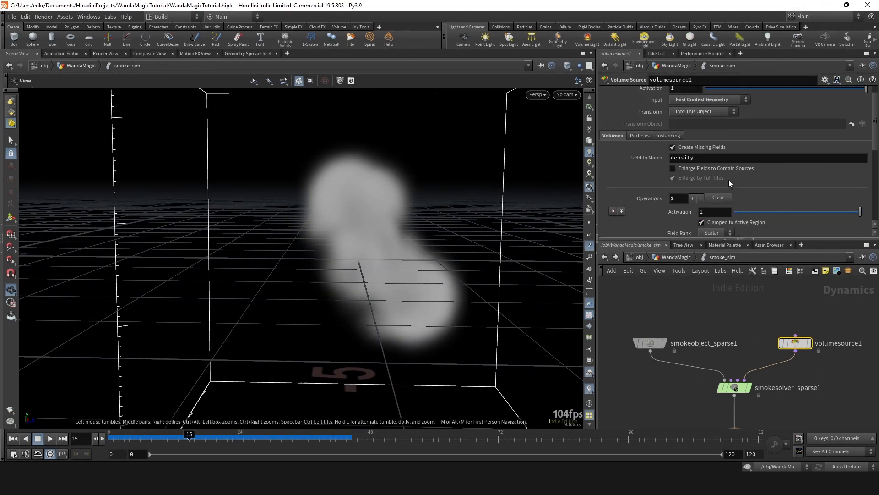
click(706, 168)
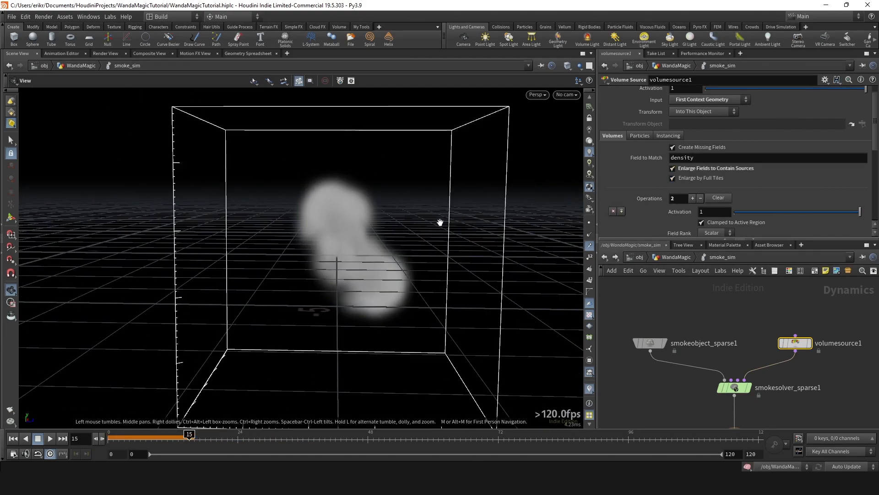
drag(338, 226, 381, 179)
scroll(464, 228, down, 5)
scroll(447, 245, up, 3)
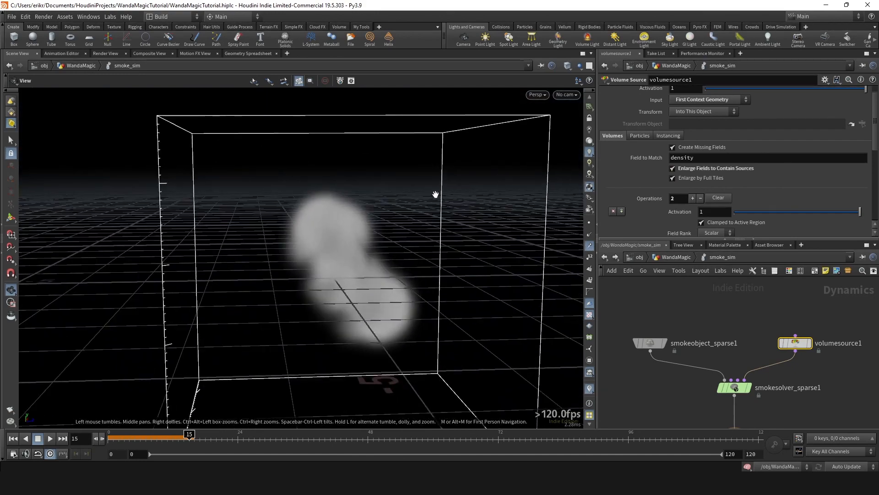
drag(435, 194, 479, 198)
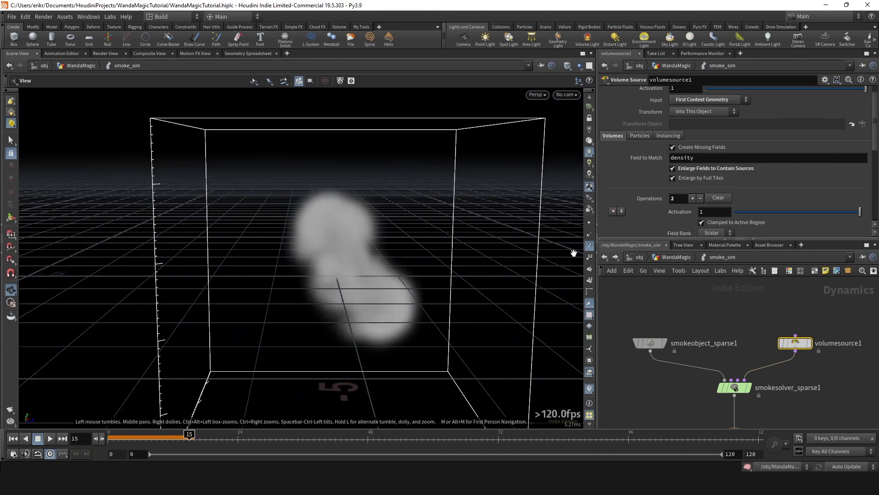
Replay the simulation from the start and examine the smoke's shape and motion around frame 28
middle_drag(744, 337, 724, 337)
drag(158, 438, 109, 438)
click(50, 438)
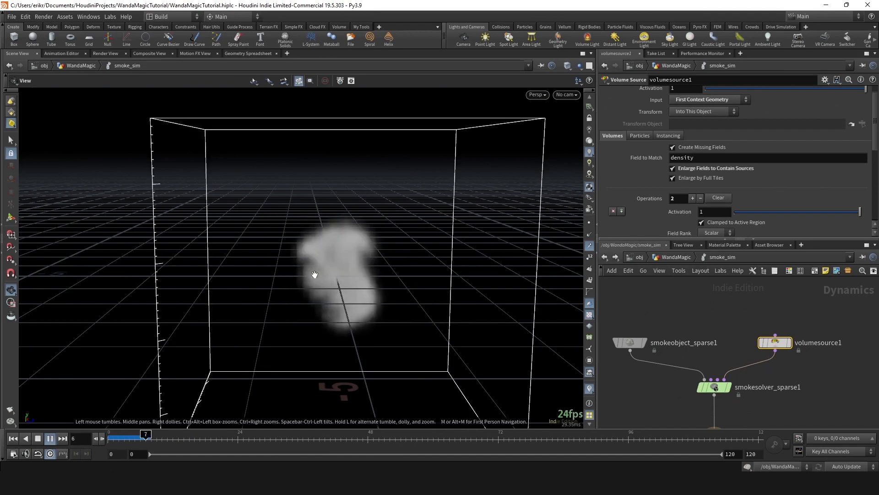
drag(315, 274, 365, 274)
click(246, 439)
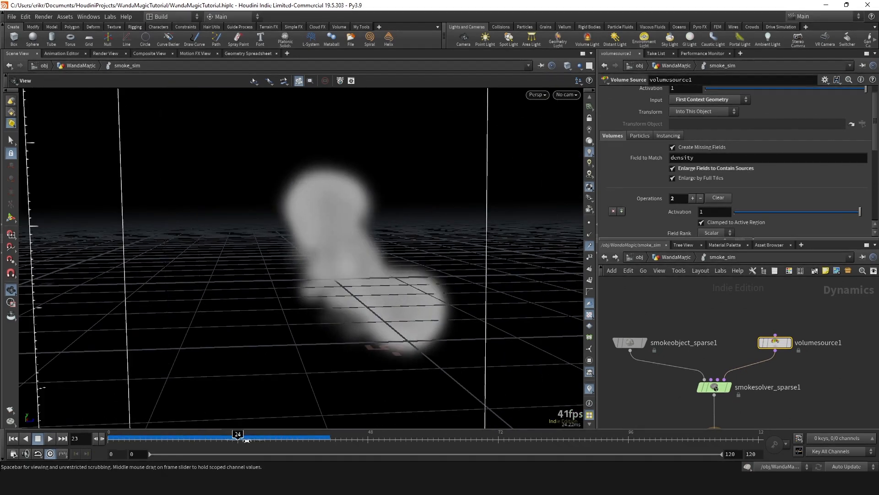
mouse_move(246, 439)
mouse_down()
mouse_move(266, 439)
mouse_move(174, 438)
mouse_move(292, 433)
mouse_move(117, 438)
mouse_move(259, 438)
mouse_up()
drag(350, 314, 320, 278)
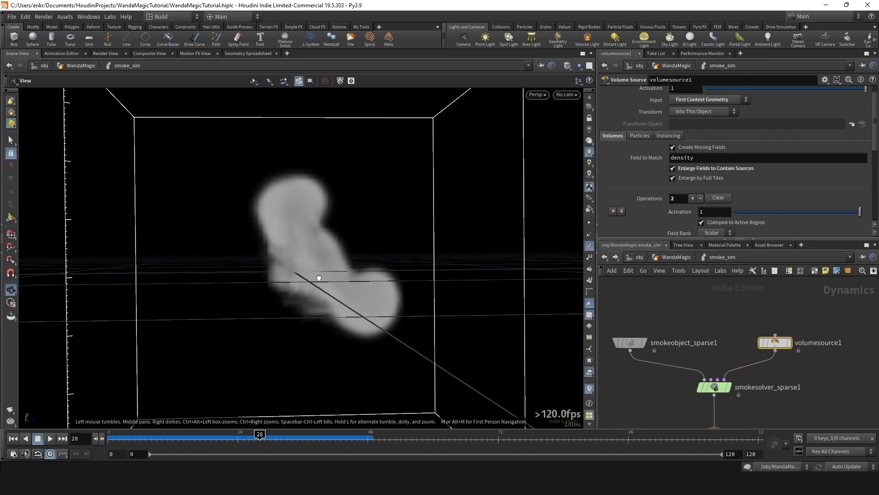
scroll(698, 315, down, 5)
Set the Element Size of the noise_v node in the WandaMagic network to 0.4
key(u)
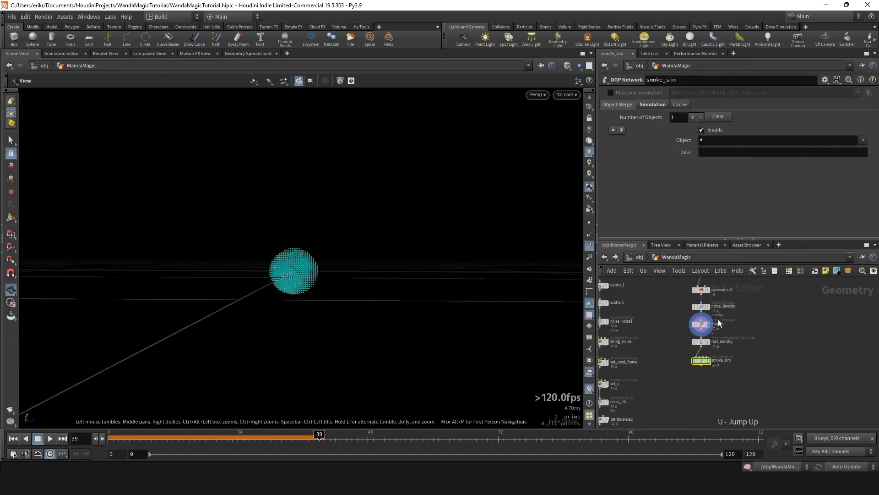
click(667, 345)
key(f)
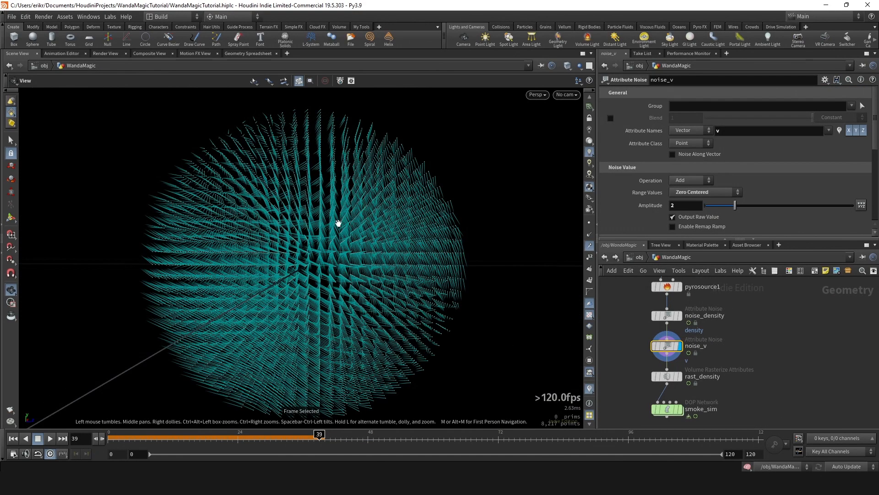
scroll(659, 188, down, 5)
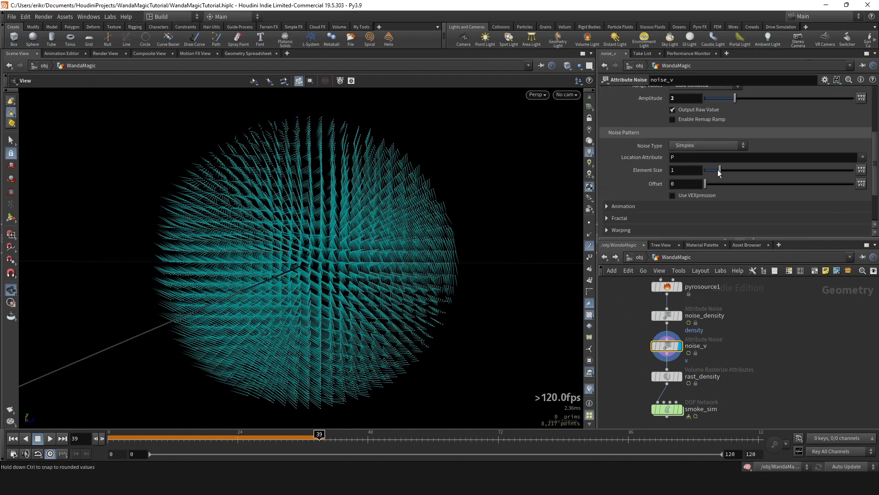
drag(718, 170, 712, 172)
click(687, 170)
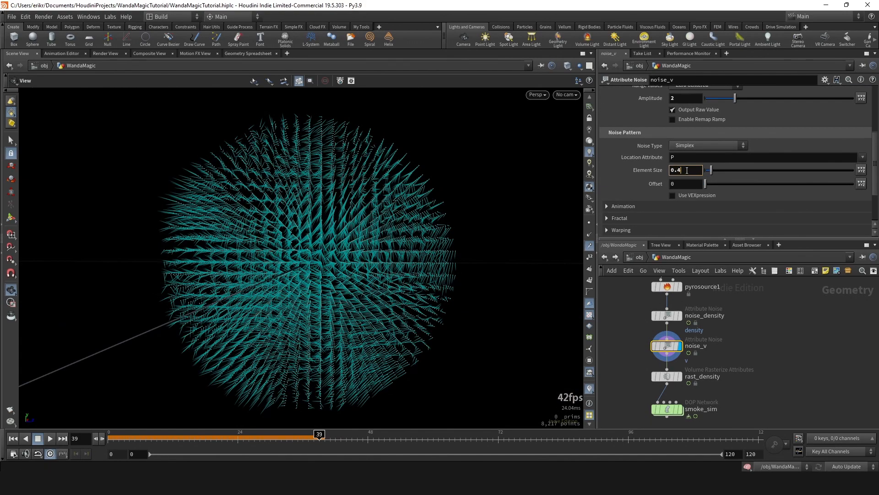
Rerun the simulation in smoke_sim from the first frame and check how the smaller velocity noise shapes the smoke
double_click(666, 409)
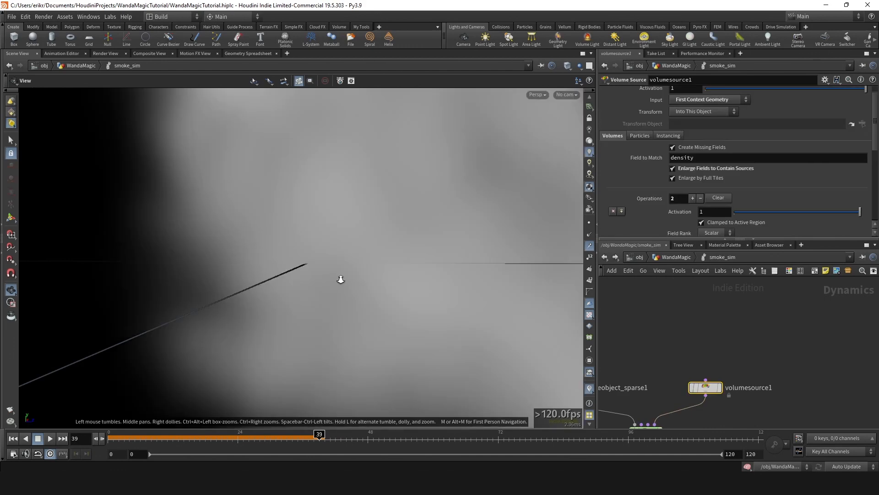
click(13, 439)
click(50, 442)
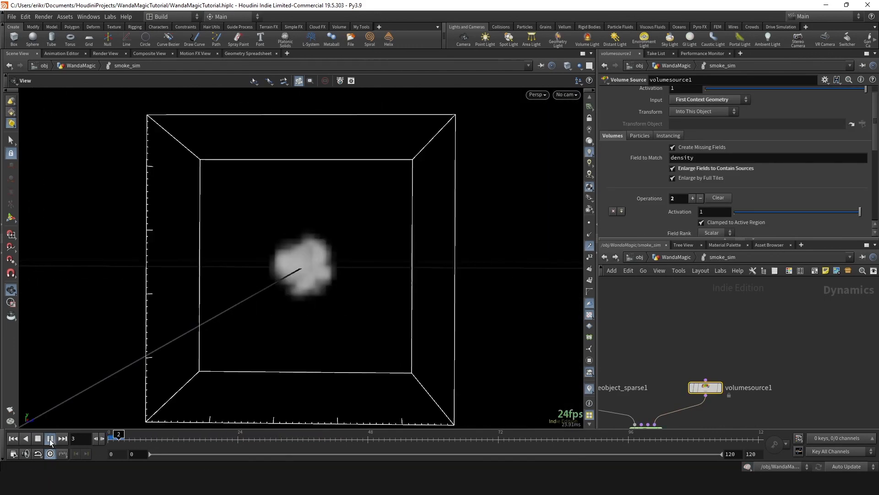
click(50, 441)
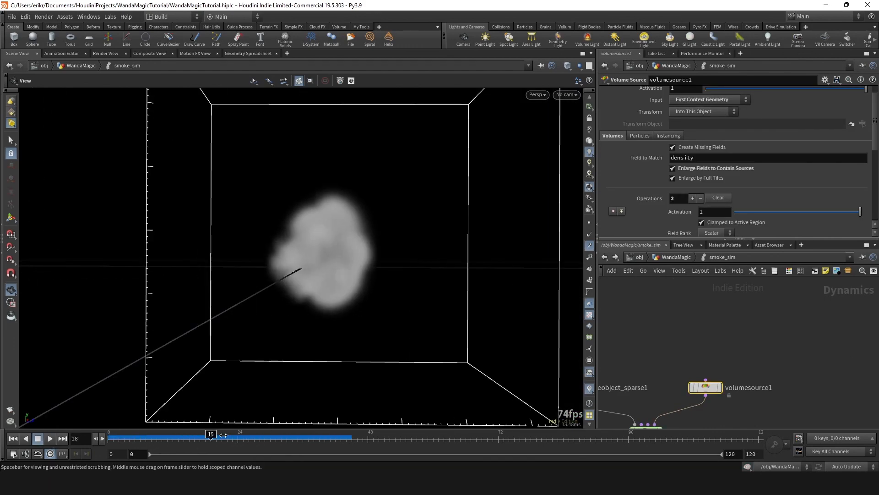
Raise the noise_v Amplitude to 10 and inspect the velocity vectors on the source
key(u)
middle_drag(727, 317, 727, 344)
scroll(728, 344, up, 3)
click(656, 374)
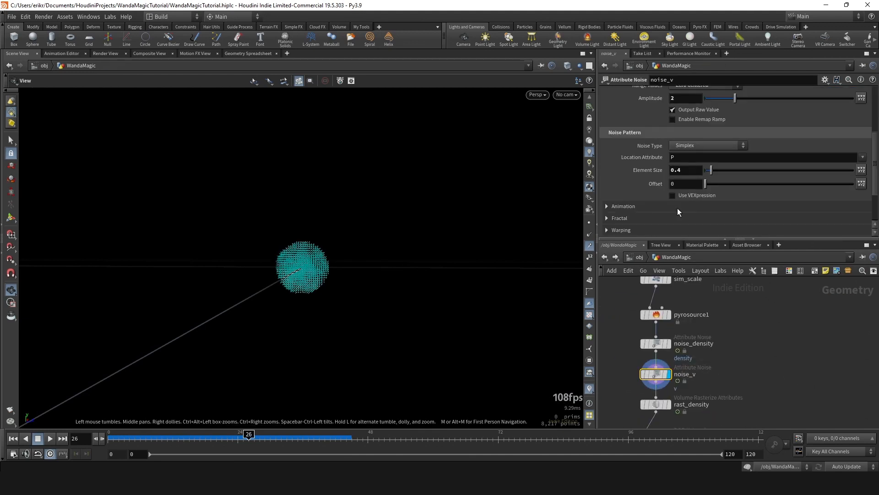
scroll(654, 180, up, 3)
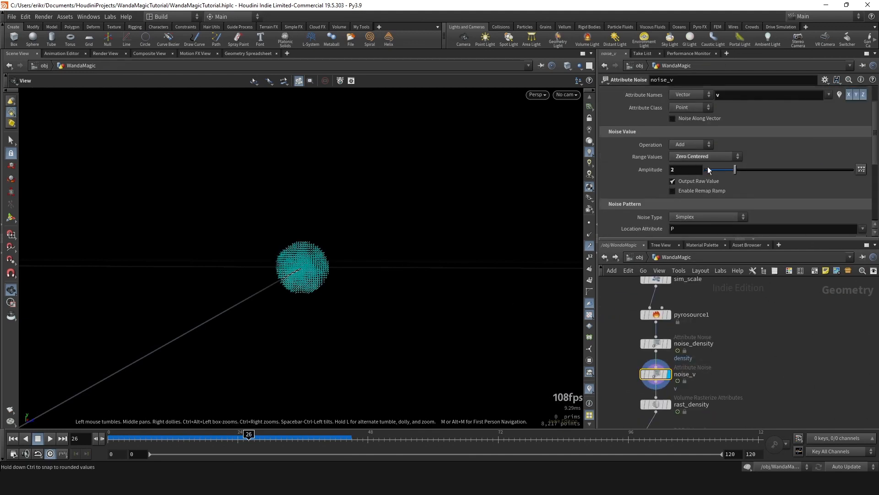
drag(735, 170, 856, 173)
drag(485, 247, 294, 272)
scroll(403, 261, up, 3)
Enable Animate Noise on noise_v and scrub the timeline to check the velocity vectors' change over time
click(242, 439)
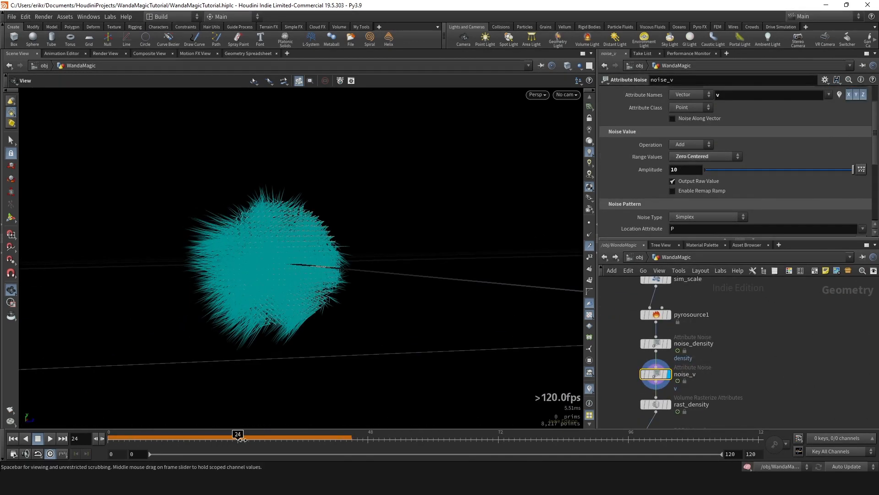
drag(274, 440, 384, 439)
scroll(658, 196, down, 4)
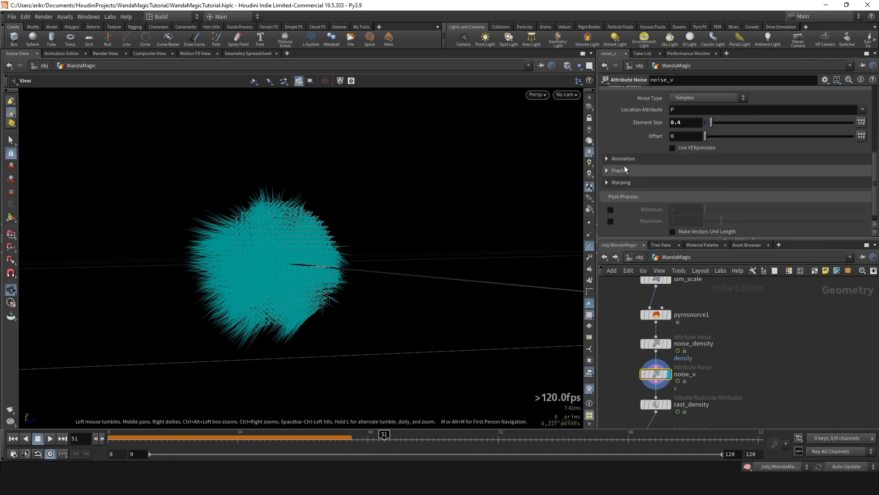
click(624, 159)
click(709, 171)
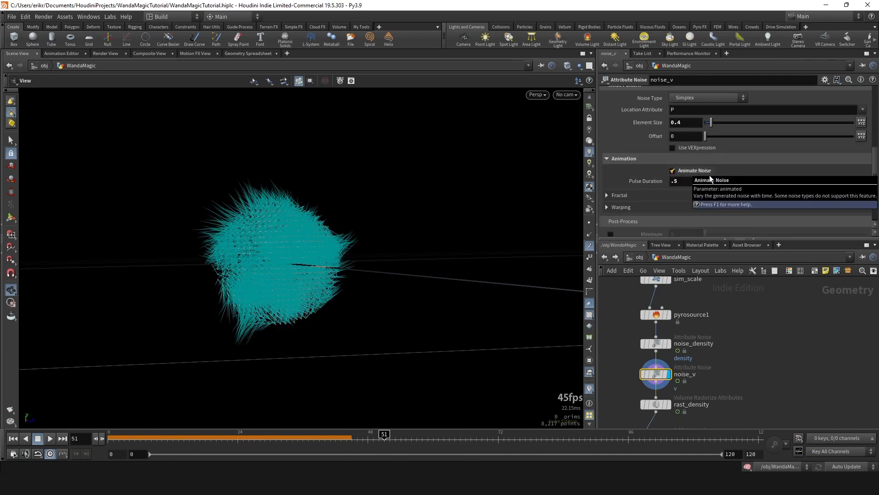
drag(384, 439, 320, 439)
scroll(690, 334, down, 3)
Rerun the simulation in smoke_sim from the first frame and examine the smoke driven by the stronger animated velocity noise
middle_drag(690, 331, 693, 312)
scroll(678, 369, up, 6)
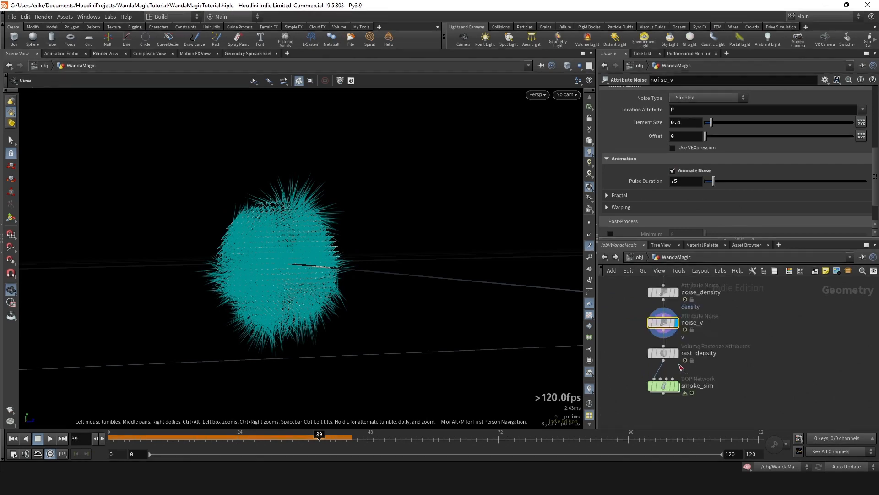
double_click(656, 391)
click(13, 439)
click(50, 439)
scroll(267, 302, up, 3)
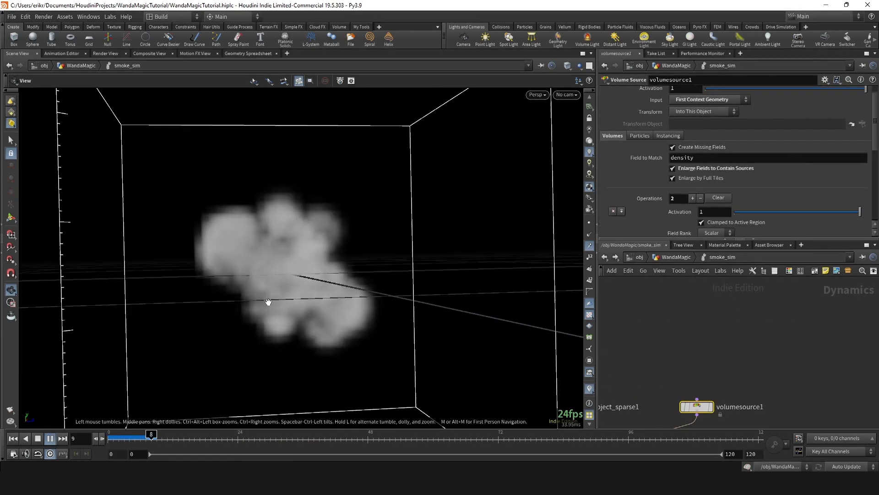
scroll(291, 286, up, 3)
drag(267, 302, 280, 357)
scroll(291, 286, down, 2)
mouse_move(197, 441)
mouse_down()
mouse_move(331, 442)
mouse_move(205, 439)
mouse_up()
Set the Source Scale of the Volume Source's v-to-vel operation to 0.3
scroll(683, 196, down, 6)
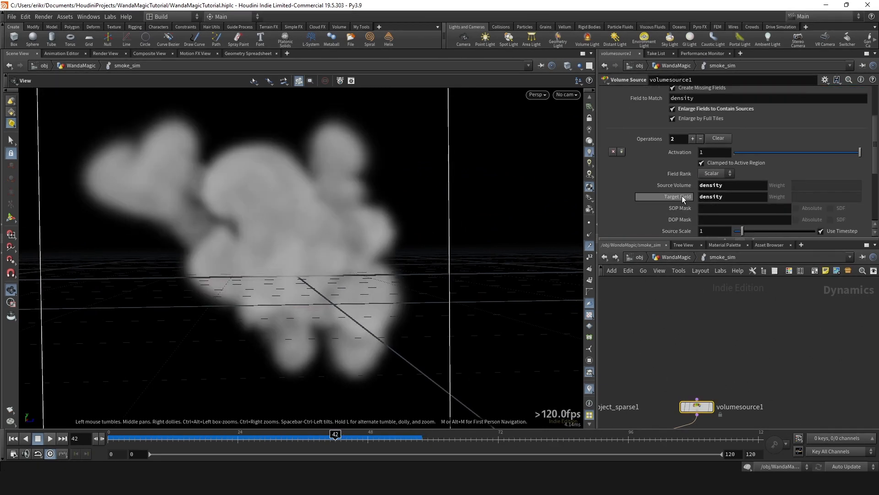
click(706, 214)
text(.1)
key(Return)
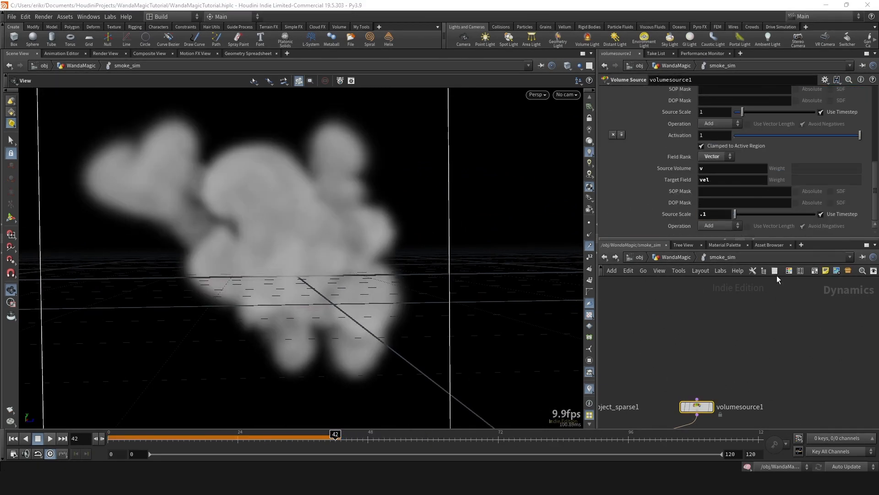
click(711, 213)
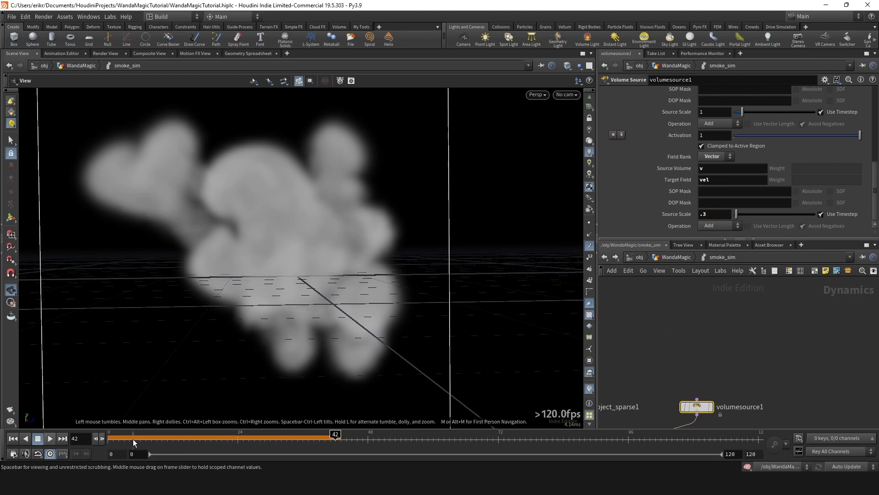
Replay the simulation from frame 0 and inspect the smoke with the reduced velocity scale
drag(133, 441, 109, 440)
click(49, 441)
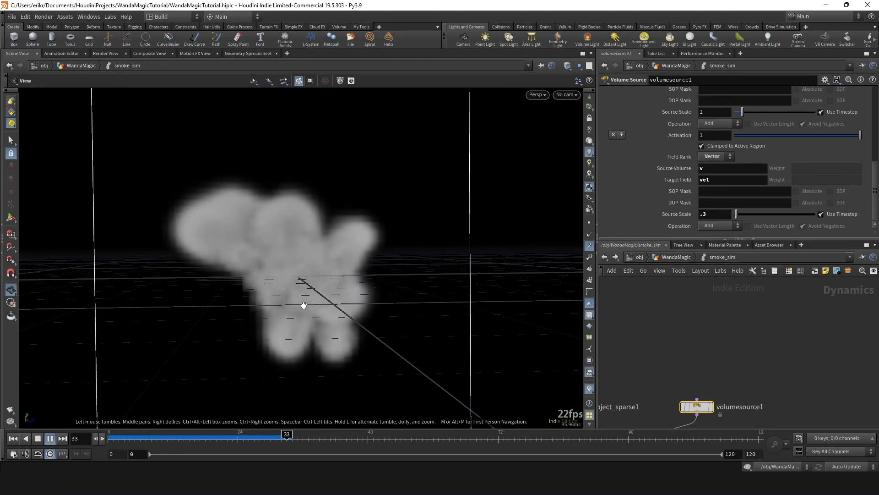
drag(304, 304, 293, 287)
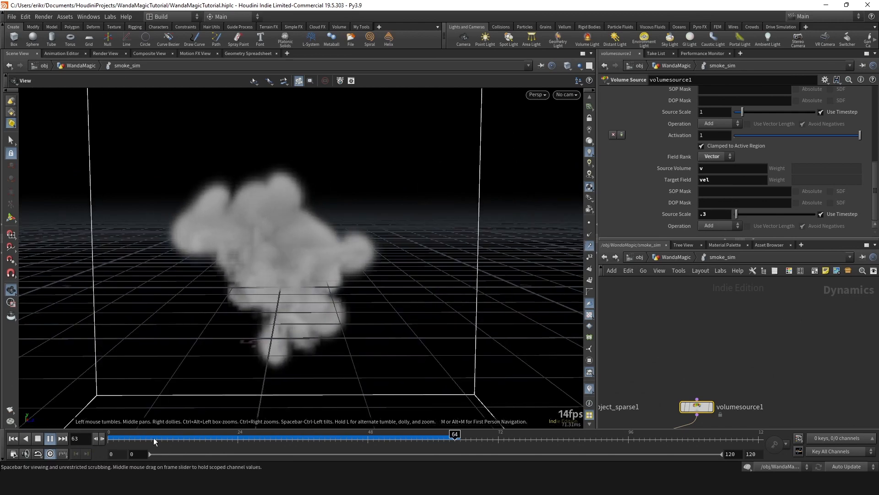
Replay and scrub the cached simulation while orbiting the view to examine the smoke's shape
drag(154, 441, 171, 428)
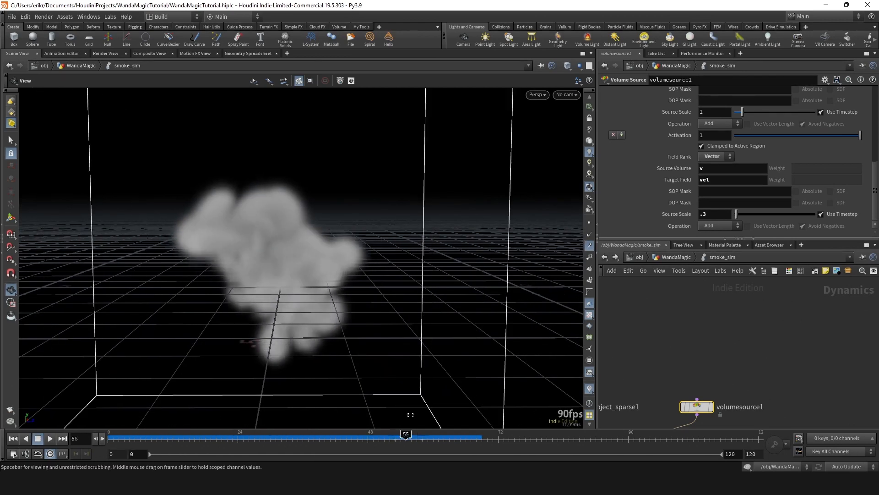
click(50, 438)
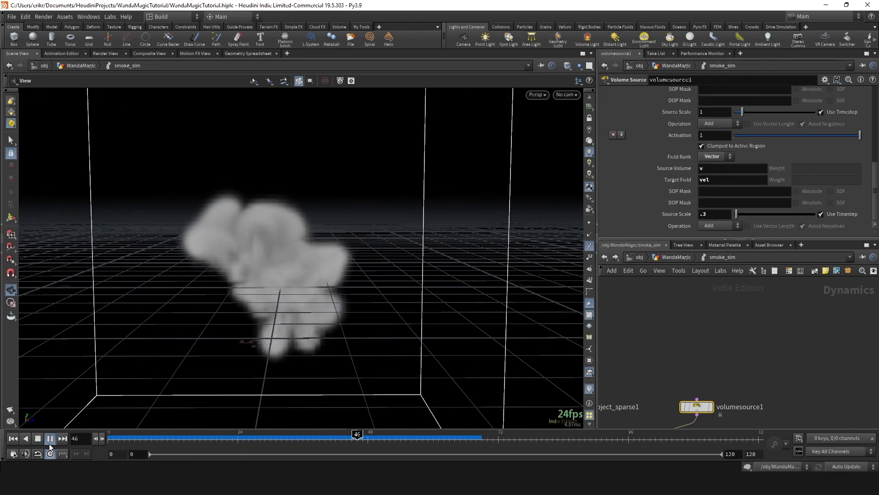
click(50, 439)
scroll(730, 139, up, 3)
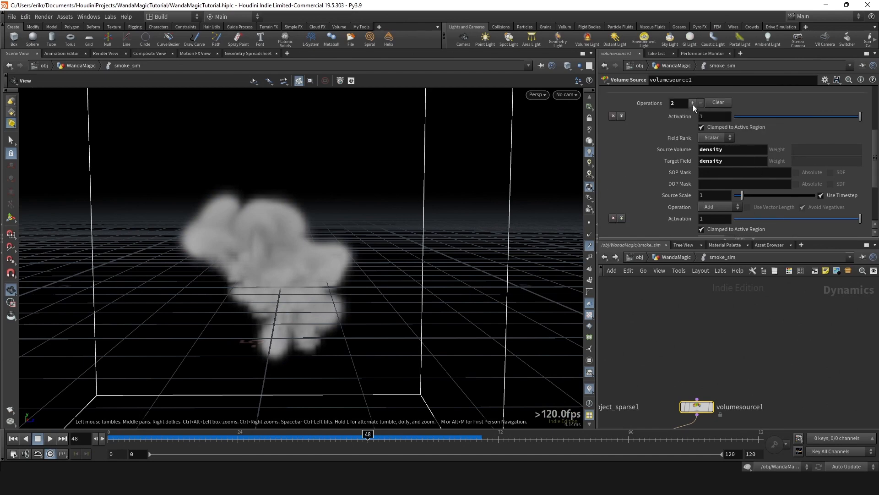
drag(327, 267, 347, 262)
drag(228, 436, 357, 435)
drag(312, 235, 269, 241)
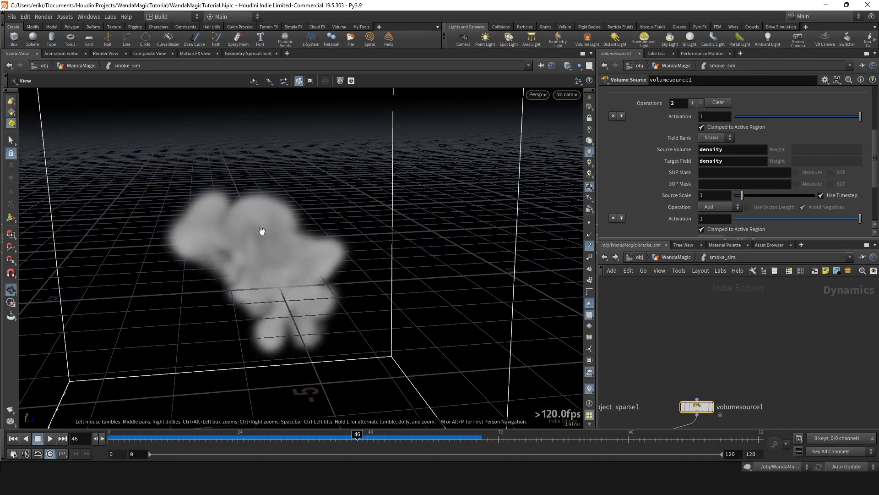
drag(367, 270, 341, 257)
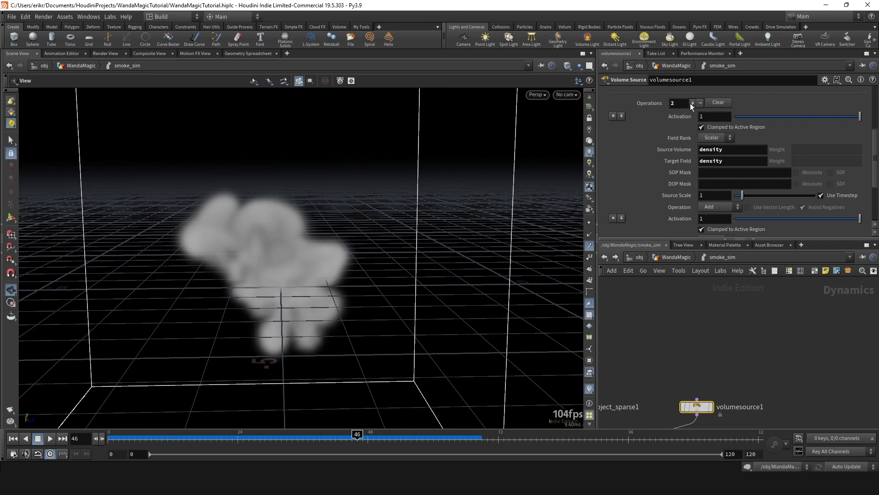
Add a third operation to the Volume Source with density as Source Volume and divergence as Target Field
click(693, 103)
scroll(710, 168, down, 5)
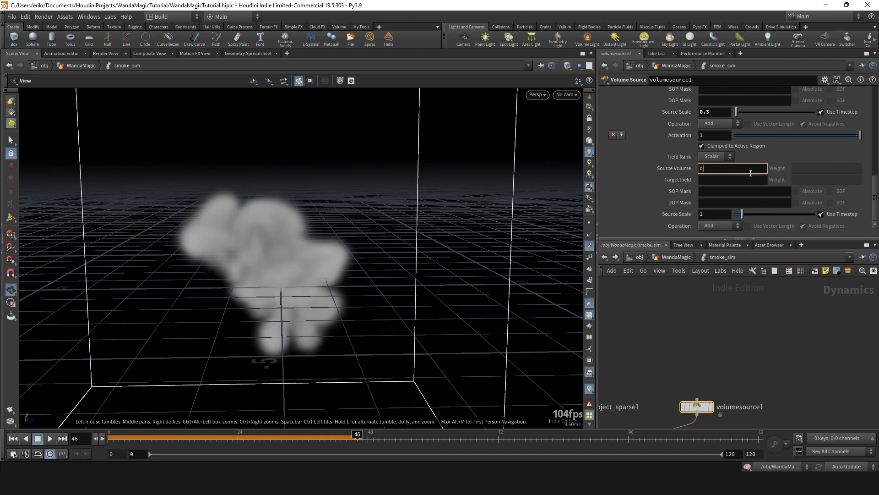
key(Tab)
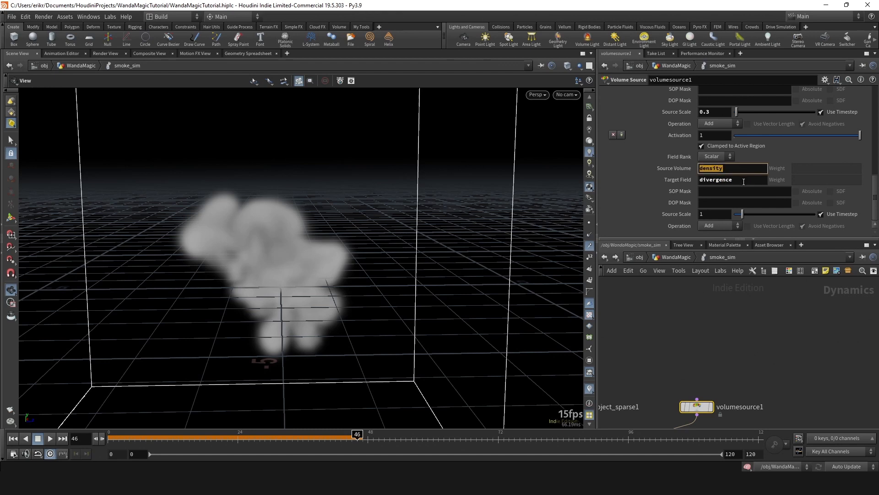
text(divergenc)
key(Return)
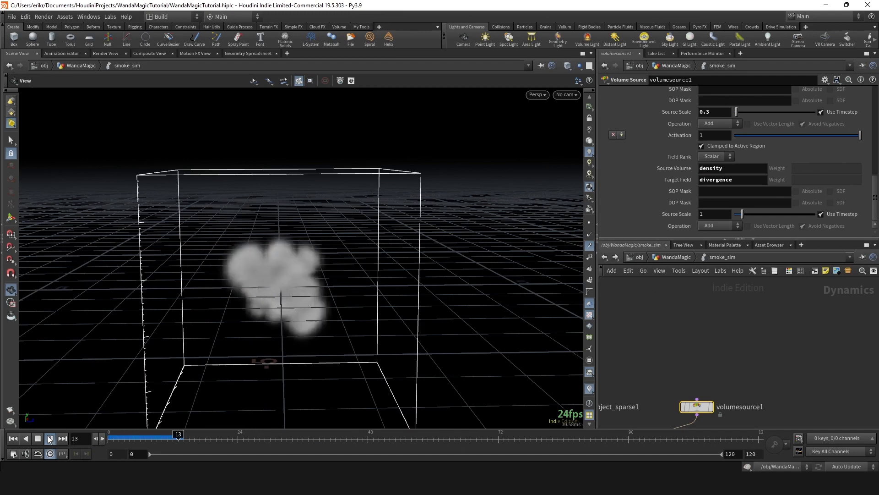
Set the divergence operation's Source Scale to 10 and replay the simulation to inspect the smoke's expansion
text(0)
key(Return)
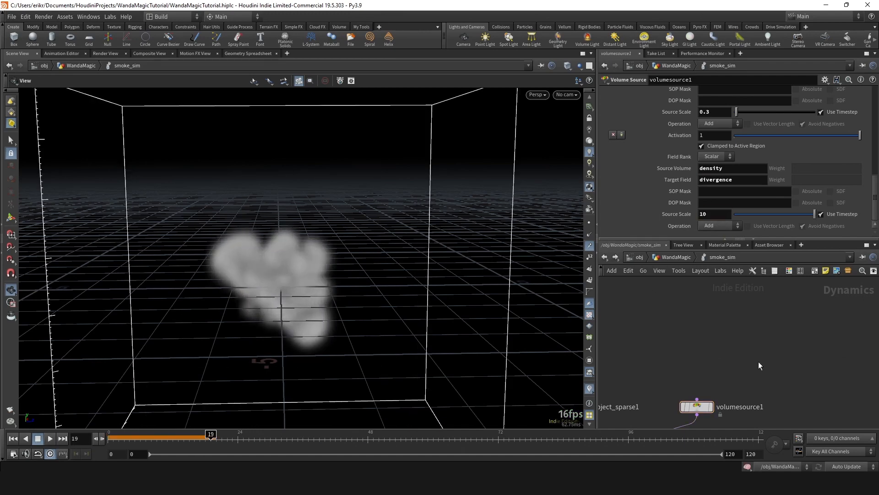
click(50, 438)
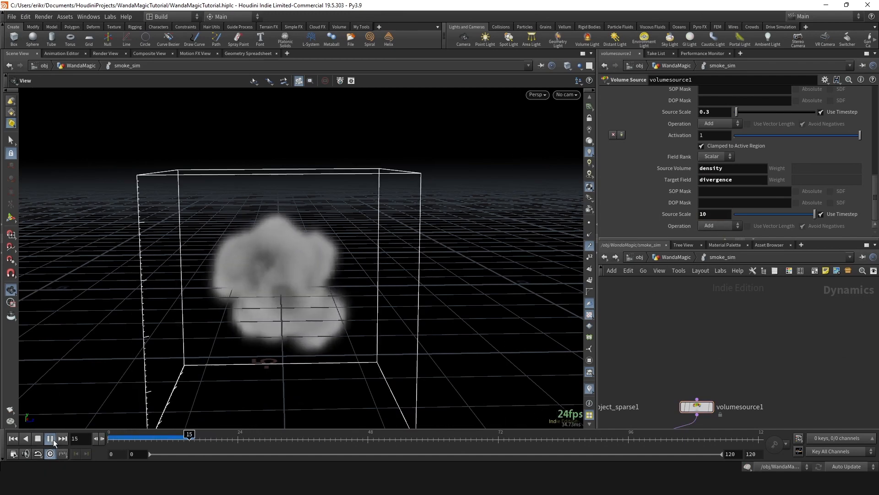
drag(273, 277, 198, 285)
right_drag(199, 284, 176, 295)
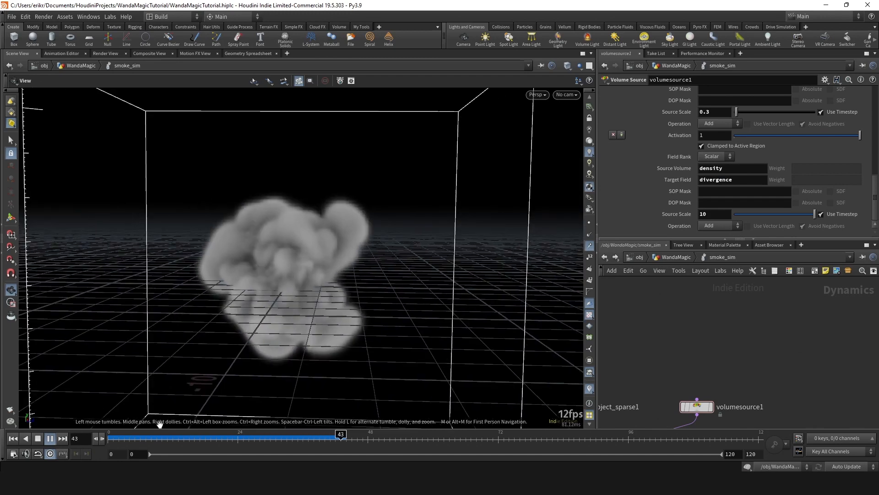
click(14, 438)
click(53, 440)
click(53, 439)
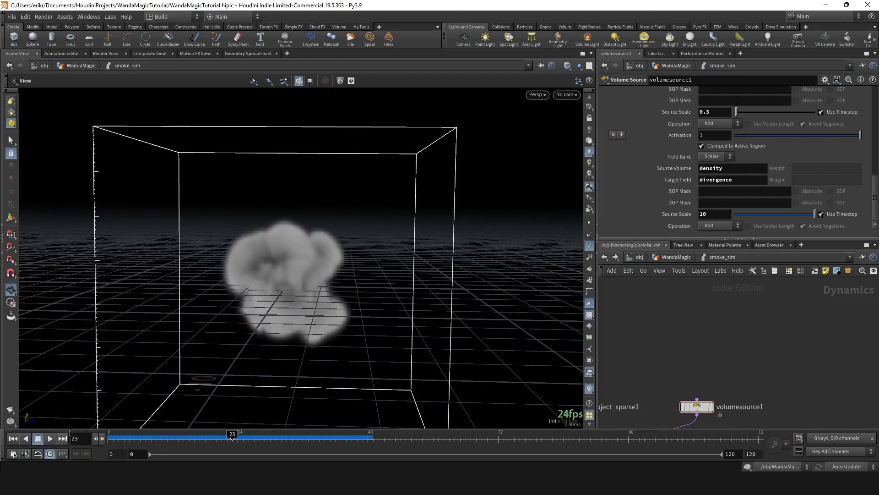
Set the divergence operation's Source Scale to 5 and rerun the simulation from the first frame
drag(714, 215, 678, 224)
text(5)
key(Return)
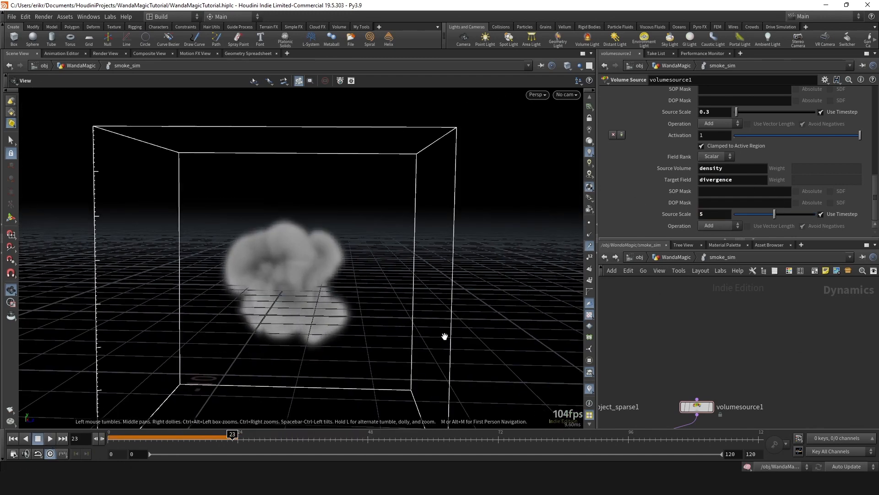
click(13, 439)
click(50, 439)
drag(198, 328, 288, 297)
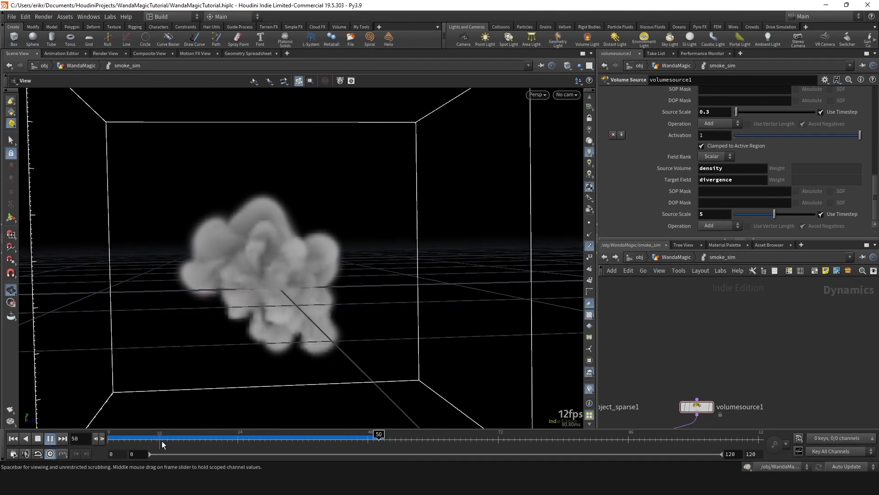
drag(163, 440, 260, 438)
Move smokeobject_sparse1 and volumesource1 apart above the smoke solver to make room between them
scroll(688, 368, down, 3)
middle_drag(689, 365, 827, 316)
scroll(827, 316, up, 3)
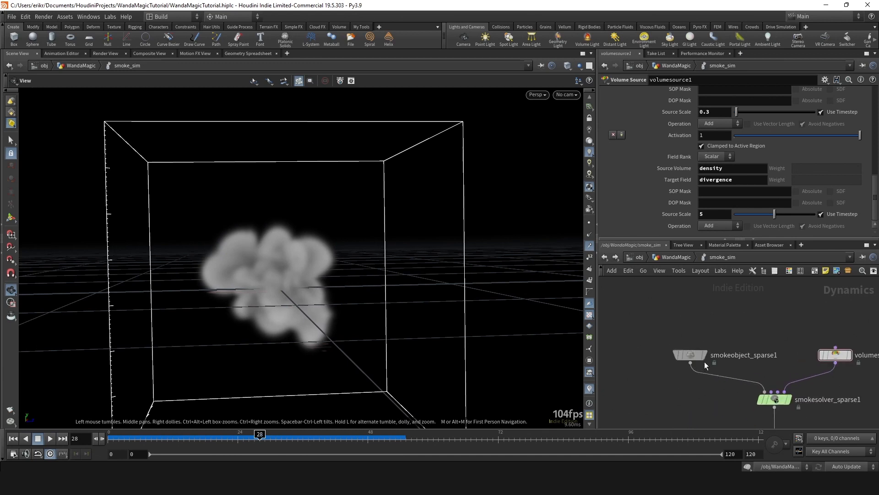
drag(704, 360, 677, 360)
middle_drag(779, 352, 737, 353)
drag(793, 356, 822, 357)
Add a Merge node above the smoke solver and connect its output to smokesolver_sparse1's second input
key(Tab)
text(merge)
key(Return)
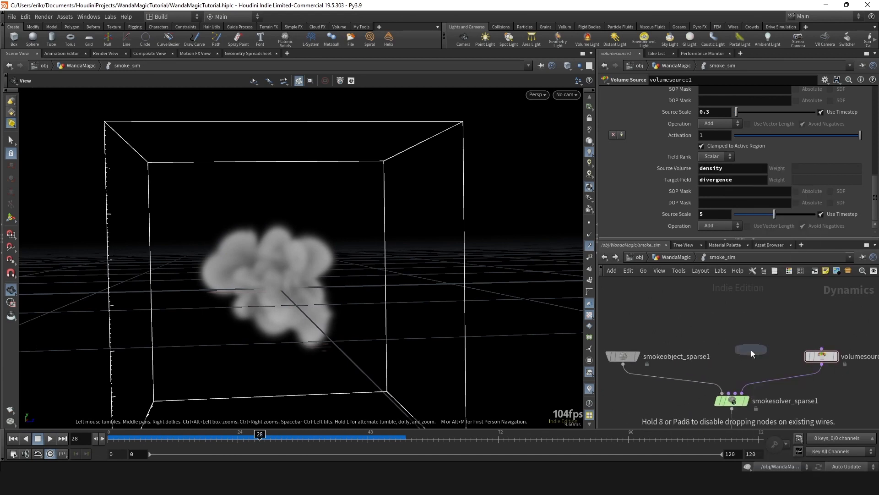
click(751, 350)
drag(750, 349, 731, 345)
click(733, 355)
click(729, 393)
Add a Gas Field Wrangle above merge1 and connect its output to the merge's input
middle_drag(766, 341, 764, 365)
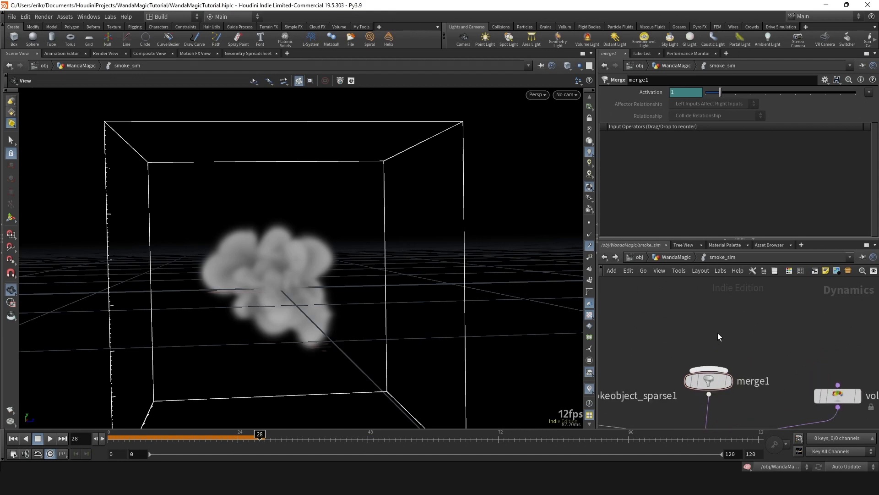
scroll(710, 320, up, 2)
key(Tab)
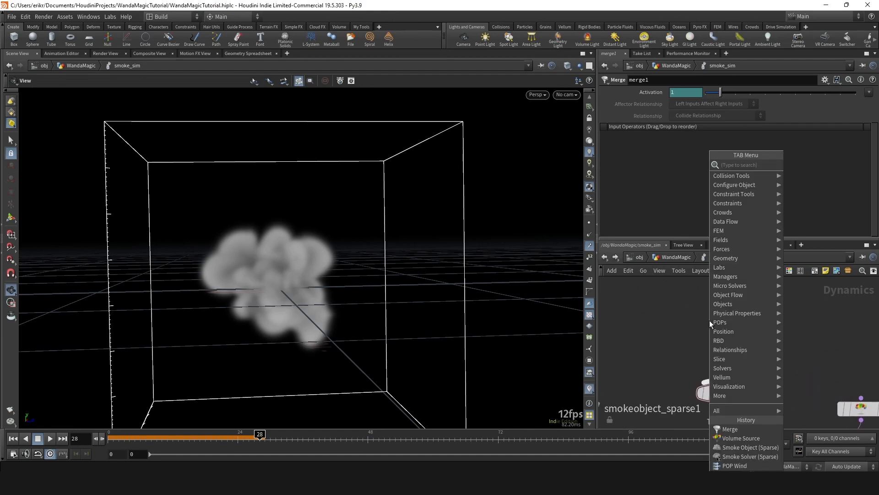
text(wrang)
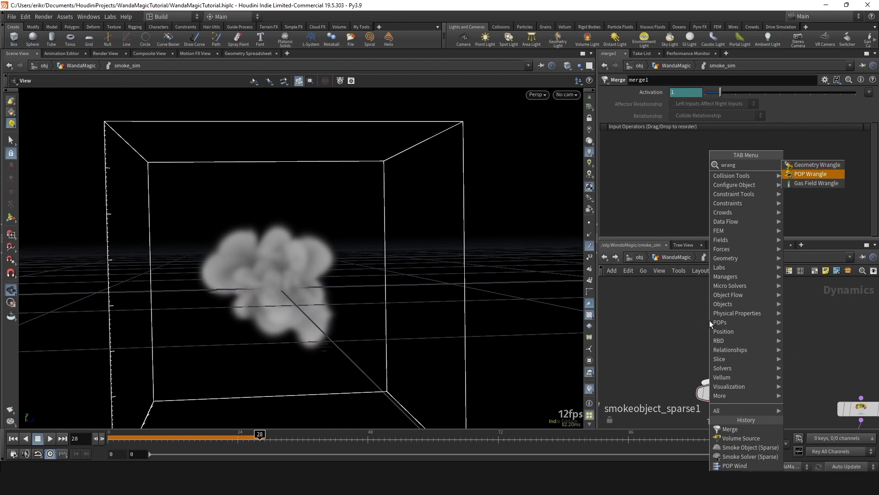
key(Up)
key(Down)
key(Down)
key(Return)
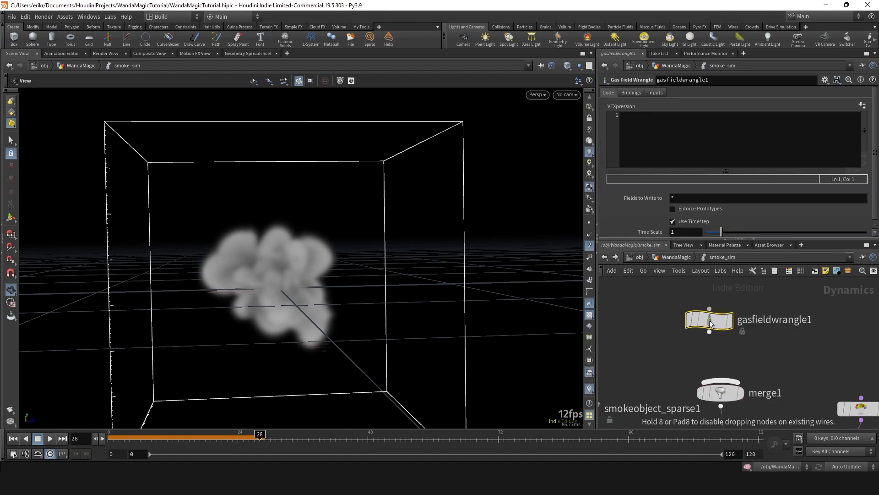
click(641, 314)
drag(640, 327, 711, 368)
scroll(721, 362, down, 2)
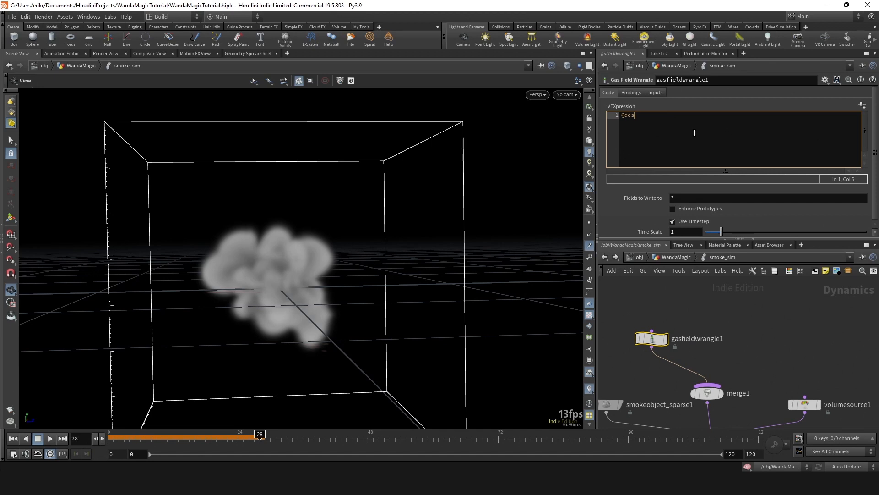
Write a VEXpression multiplying the density by ch("dens_mult"), generate its spare parameter and set Dens Mult to 0.75
text(ch())
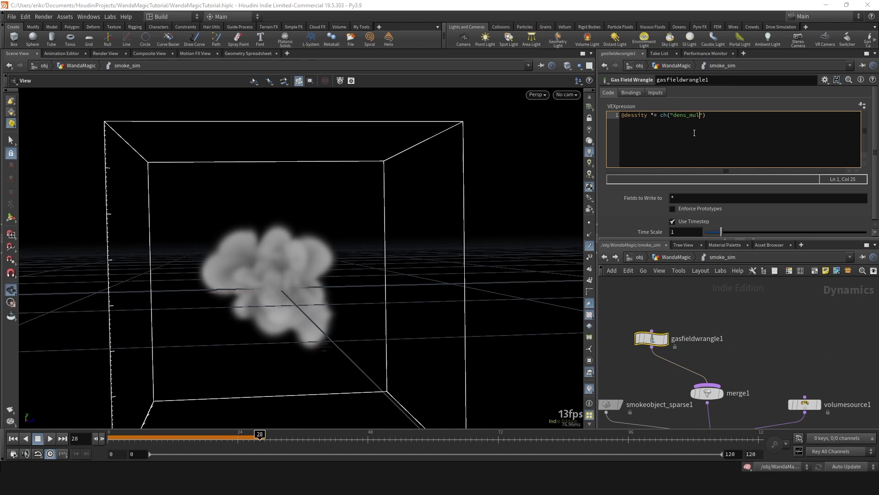
click(862, 105)
text(.75)
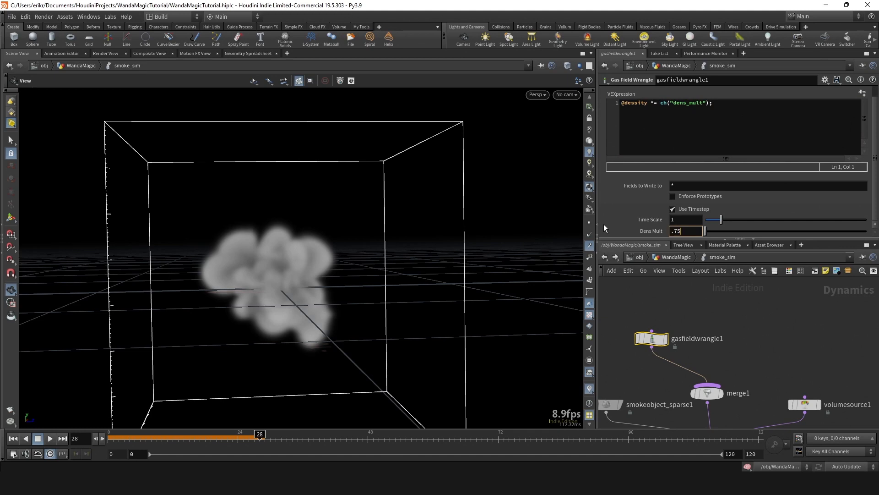
key(Return)
Play the simulation and scrub the timeline to check the wrangle's effect on the smoke
click(50, 438)
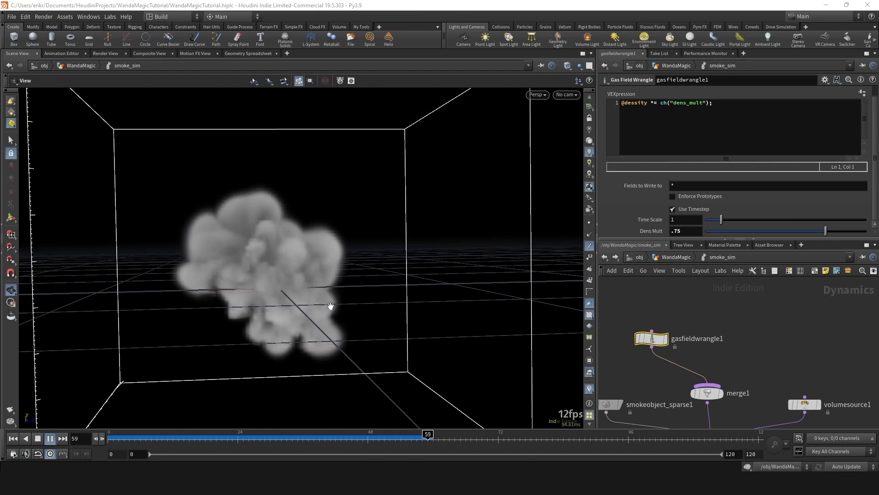
drag(280, 442, 385, 440)
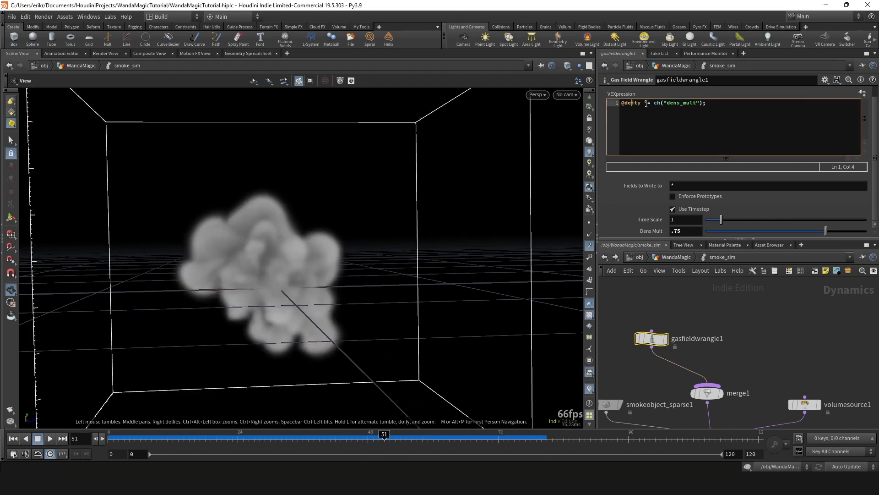
click(110, 442)
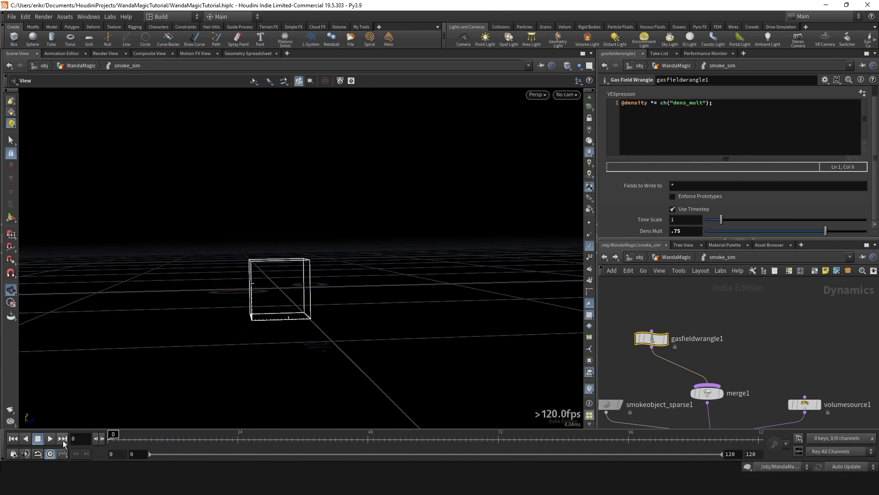
click(50, 439)
drag(342, 293, 293, 287)
drag(151, 439, 275, 439)
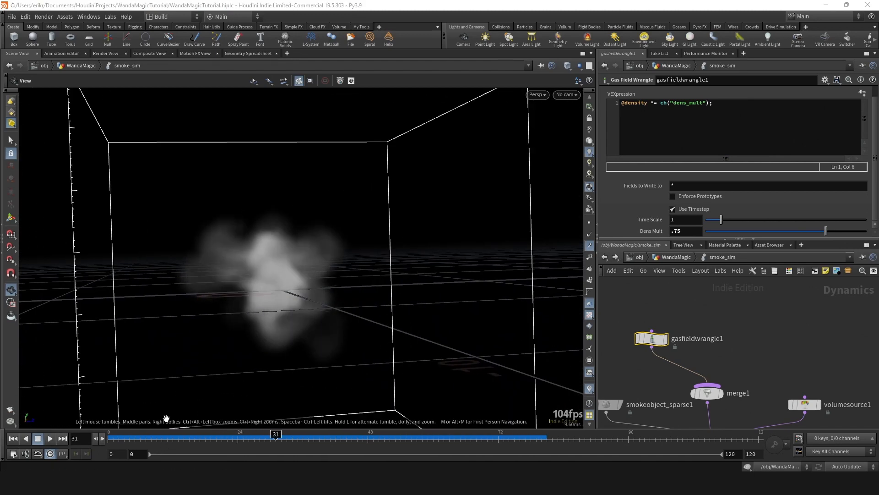
drag(215, 439, 384, 439)
Set the Source Scale of volumesource1's density operation to 3
middle_drag(640, 370, 652, 360)
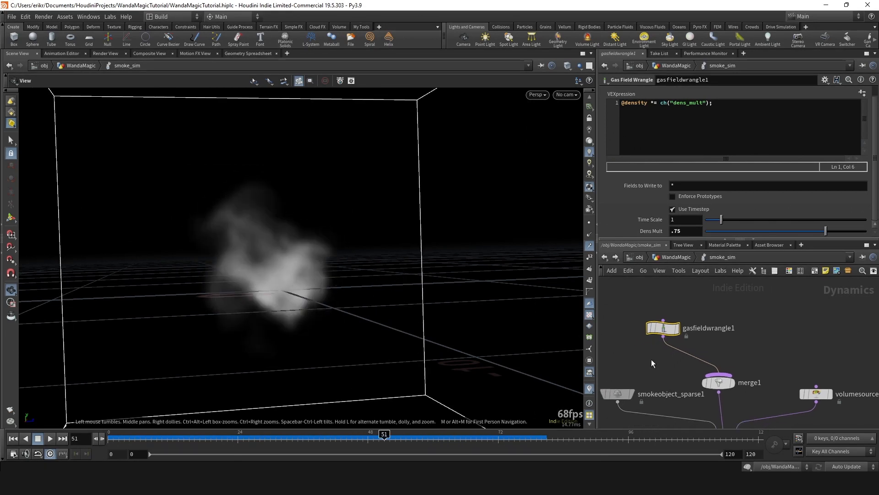
click(796, 397)
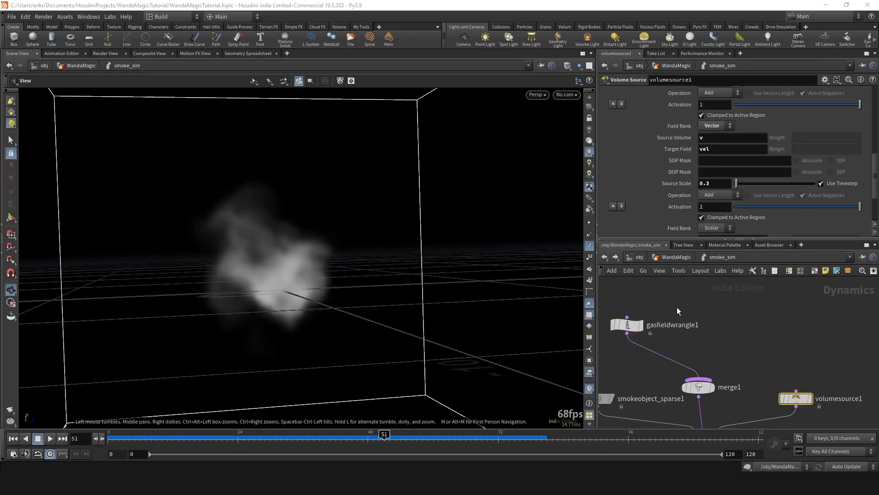
scroll(683, 203, down, 3)
scroll(685, 197, up, 11)
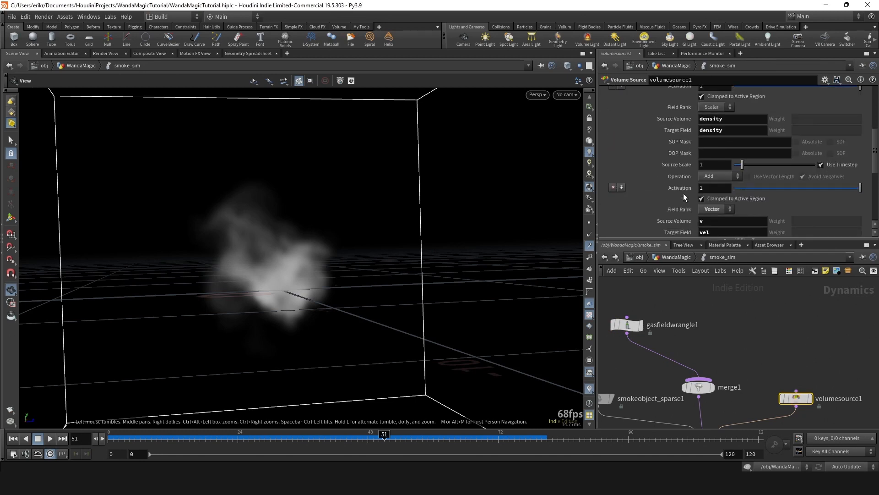
click(707, 199)
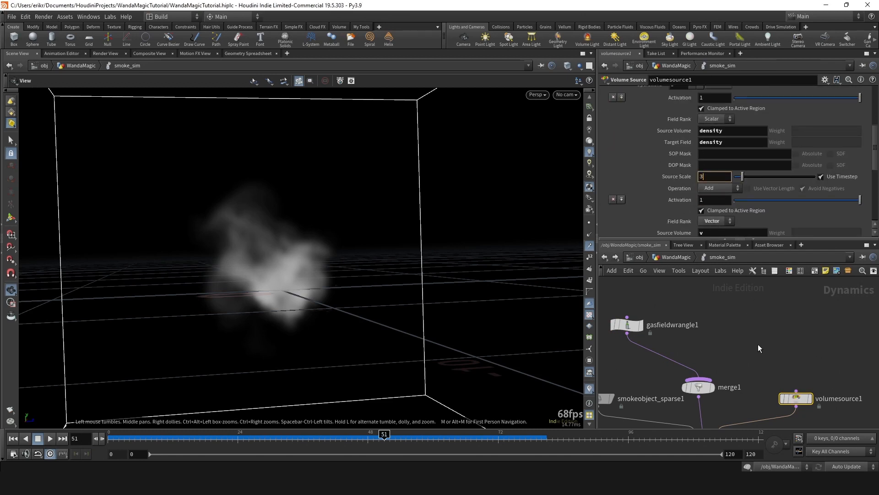
click(758, 344)
Rerun the simulation from the first frame and inspect the denser smoke while orbiting and scrubbing
click(13, 438)
click(49, 438)
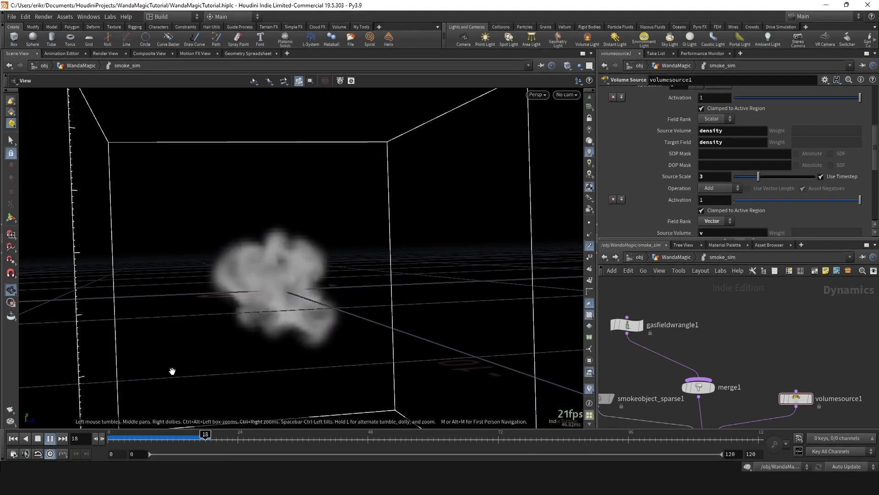
drag(250, 317, 189, 339)
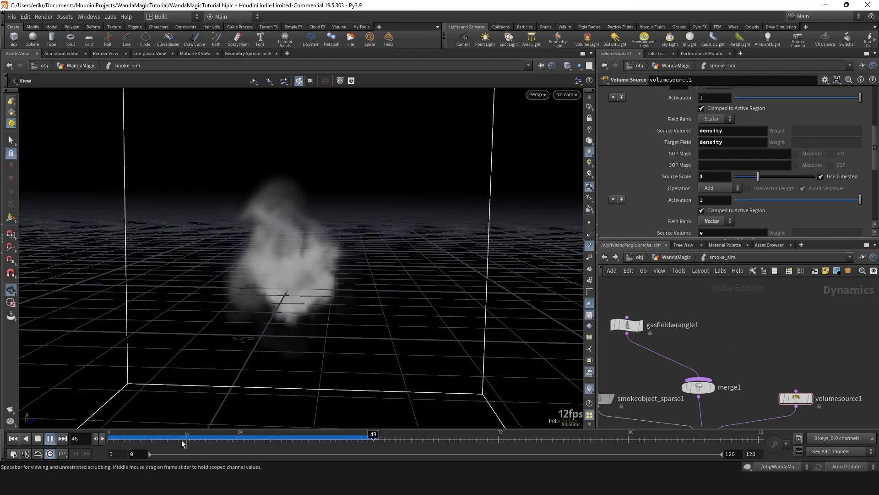
drag(182, 443, 342, 438)
Add a Gas Turbulence node beside gasfieldwrangle1 in smoke_sim and connect it to merge1
drag(626, 326, 620, 324)
key(Tab)
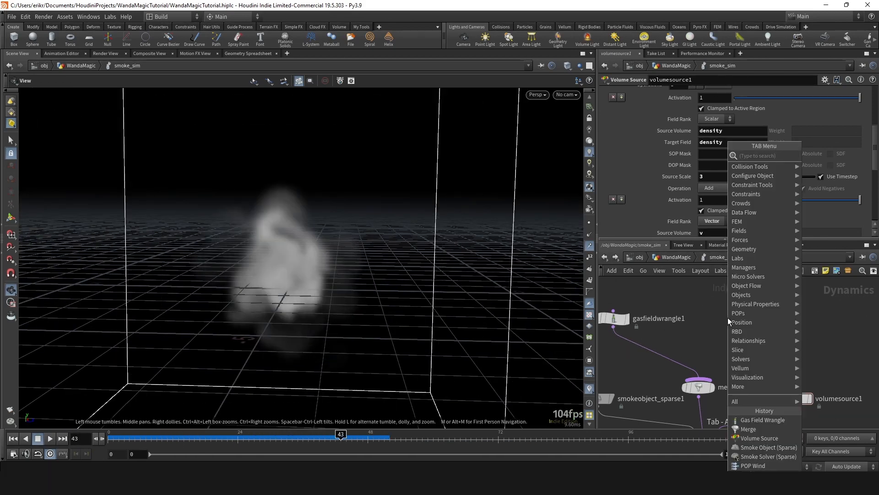
text(turb)
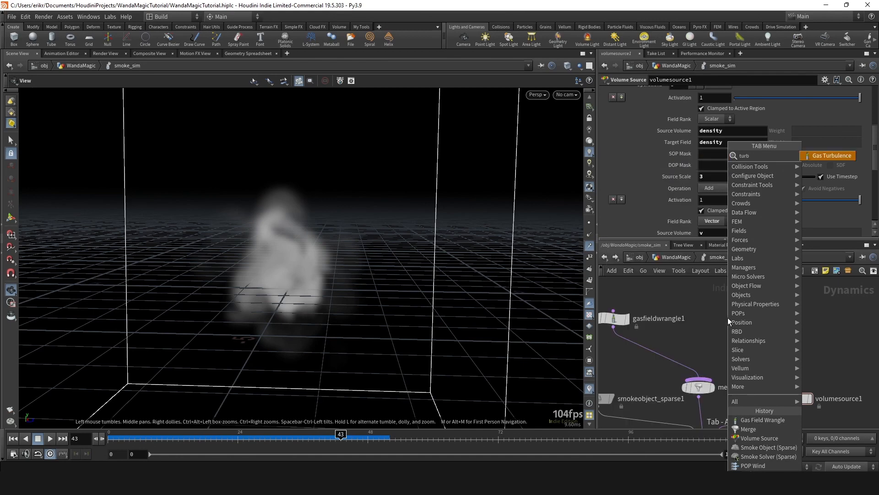
key(Return)
click(728, 319)
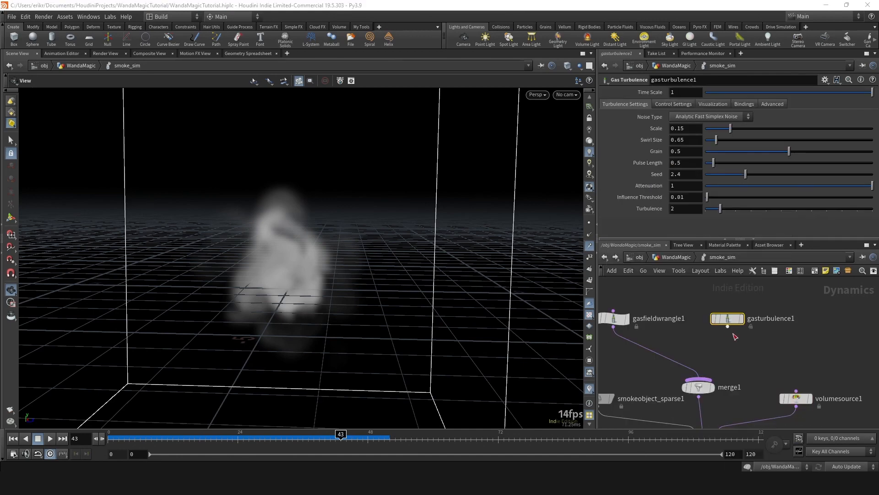
drag(728, 326, 699, 378)
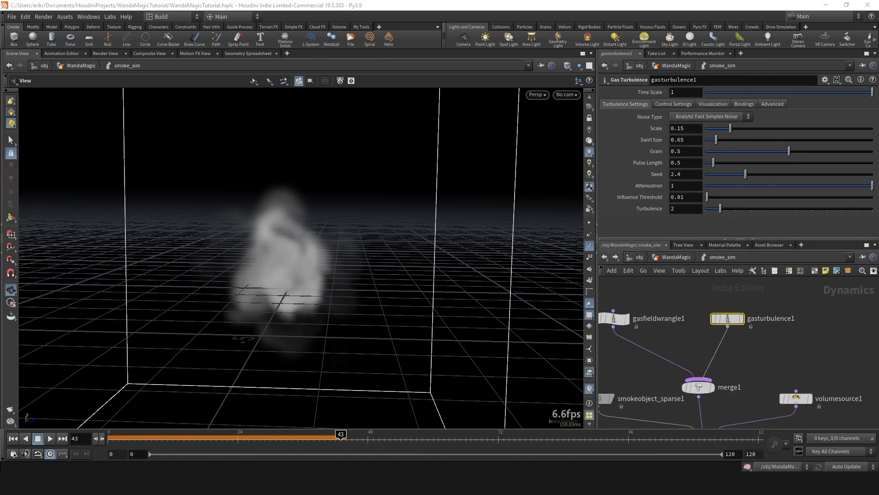
Set gasturbulence1's Scale to 1 and Swirl Size to 0.8, and rerun the simulation to inspect the turbulence
click(681, 128)
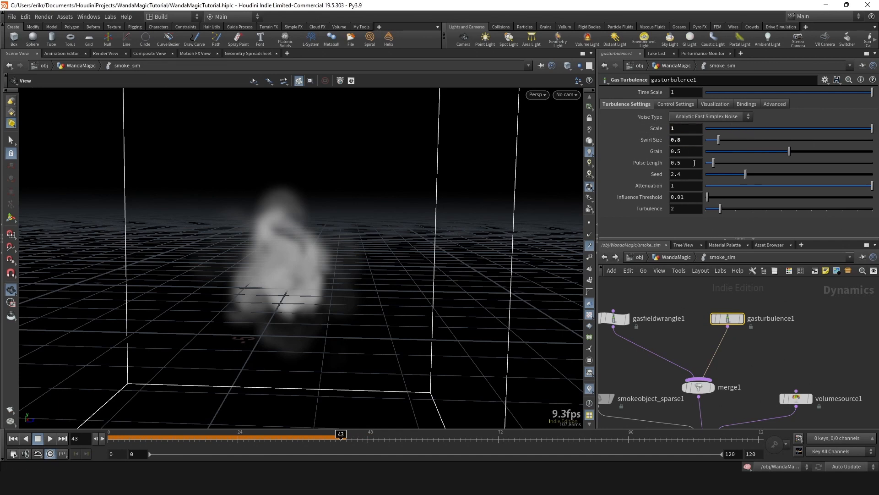
click(13, 438)
click(50, 438)
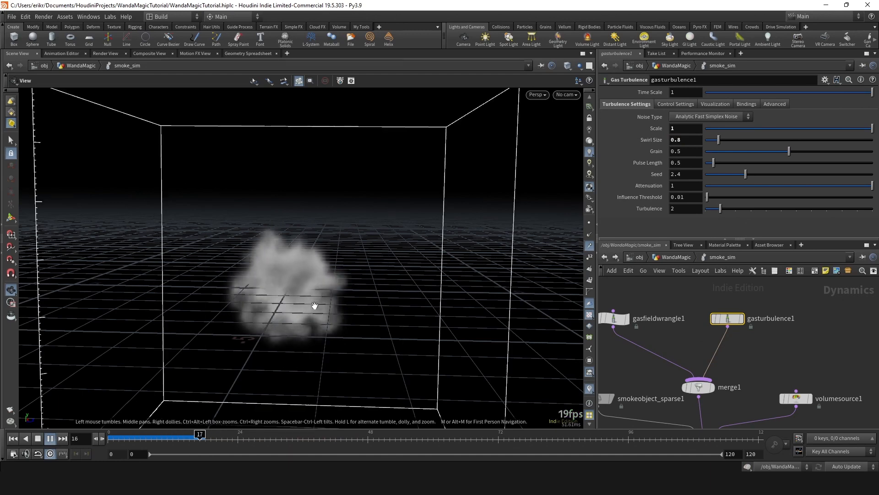
drag(308, 290, 293, 274)
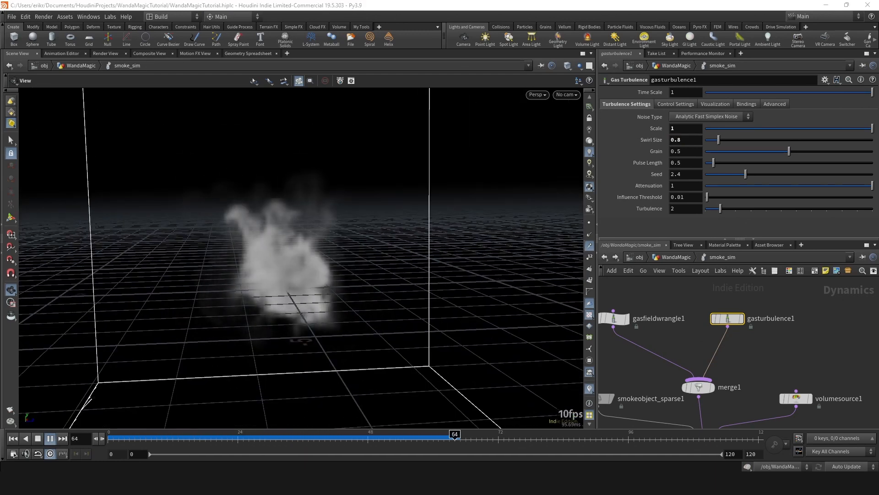
drag(348, 438, 378, 438)
Set the Source Scale of volumesource1's density operation to 8 and rerun the simulation from frame 0 to check the smoke
middle_drag(778, 375, 738, 335)
click(755, 357)
middle_drag(755, 367, 738, 347)
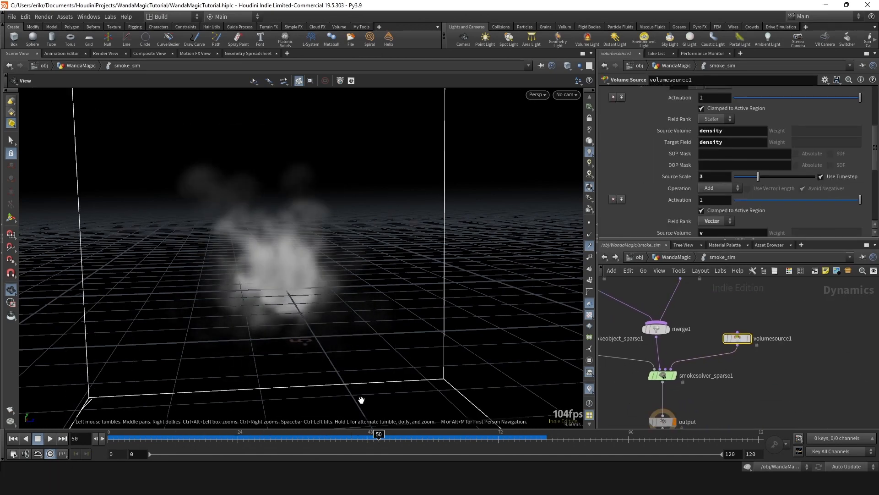
drag(379, 439, 108, 439)
click(747, 323)
click(50, 438)
drag(263, 299, 267, 295)
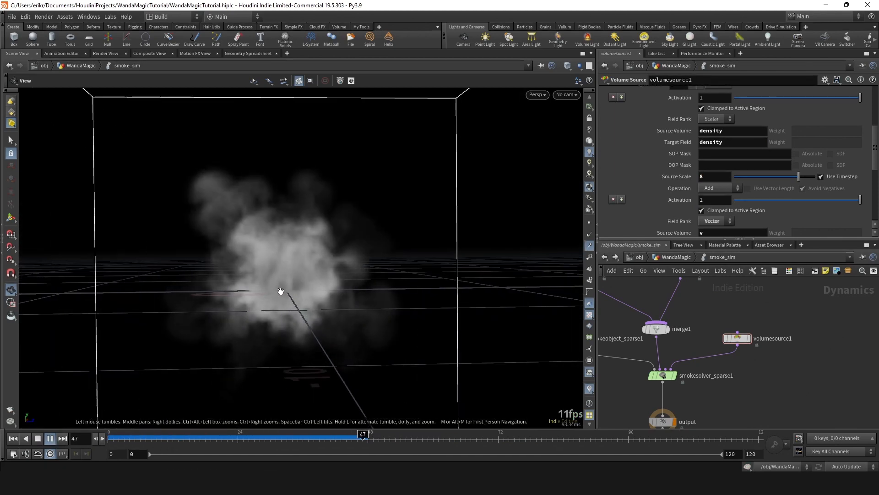
middle_drag(633, 351, 709, 358)
drag(278, 439, 378, 438)
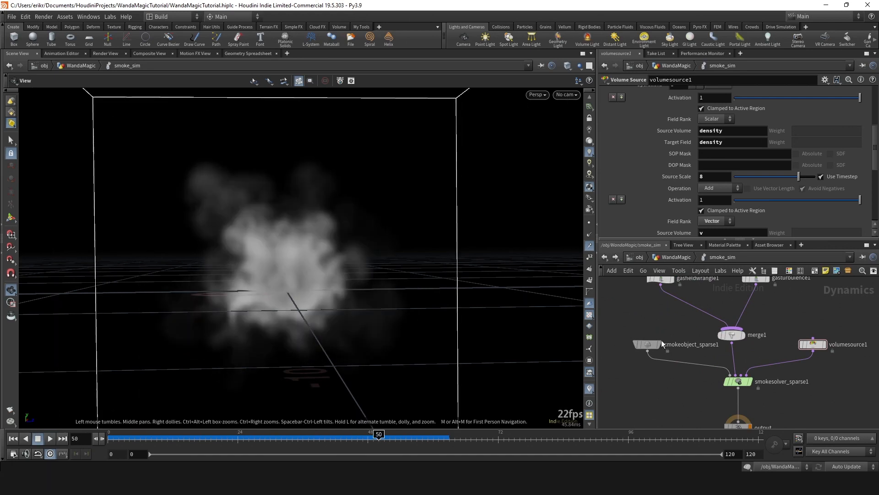
Set the Voxel Size of smokeobject_sparse1 to 0.04 and match it on the rast_density node
click(647, 344)
scroll(683, 160, up, 5)
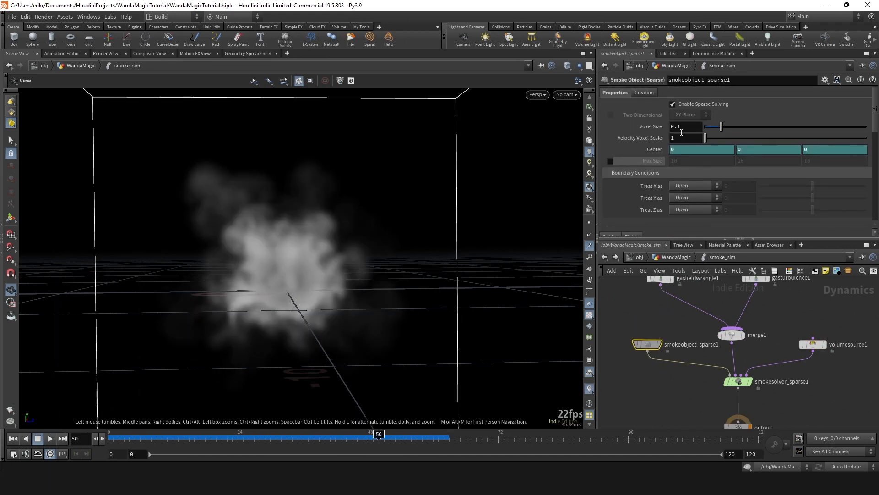
text(0.04)
key(Return)
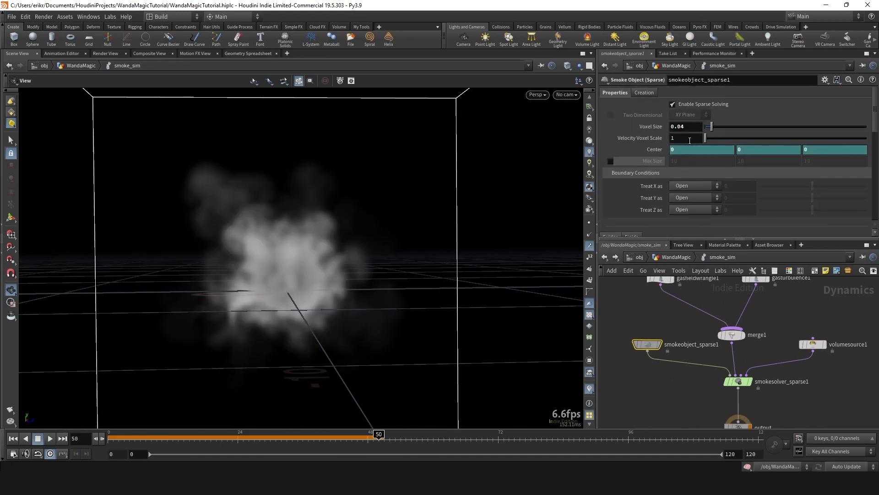
key(u)
click(675, 343)
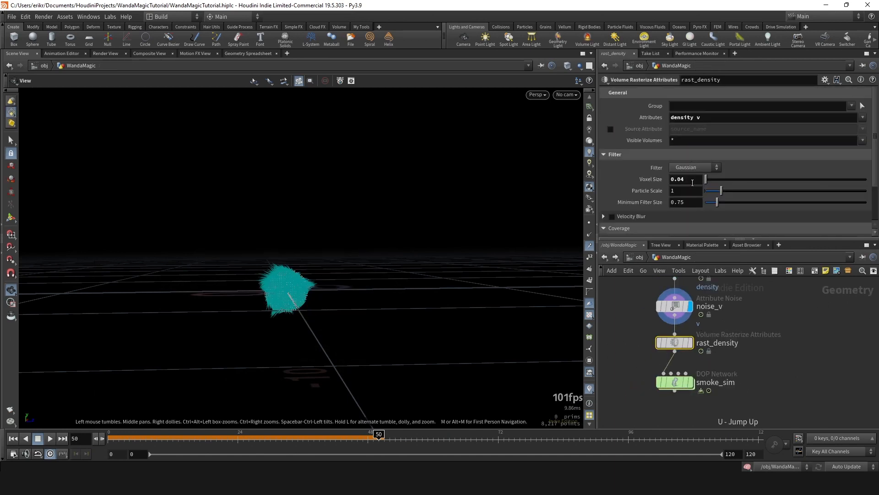
Rerun the higher-resolution simulation inside smoke_sim from the first frame and scrub through it to inspect the detail
double_click(675, 381)
click(13, 439)
click(50, 438)
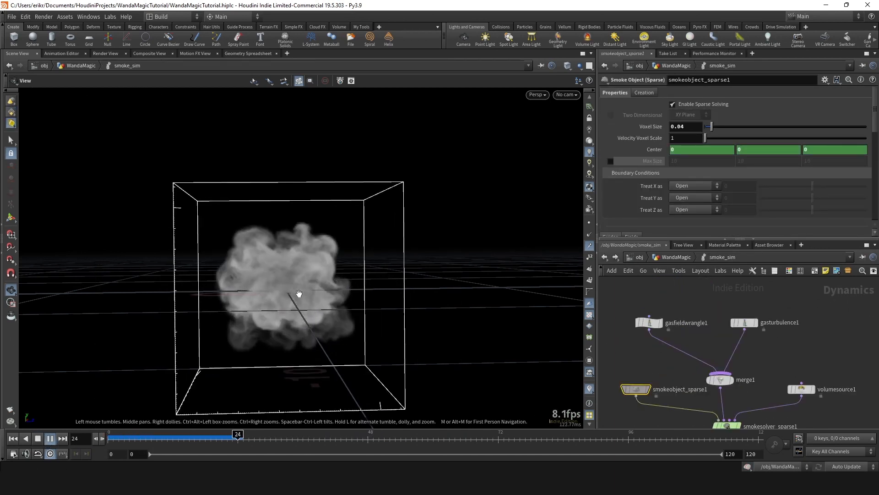
drag(299, 293, 259, 319)
drag(175, 440, 111, 441)
click(46, 440)
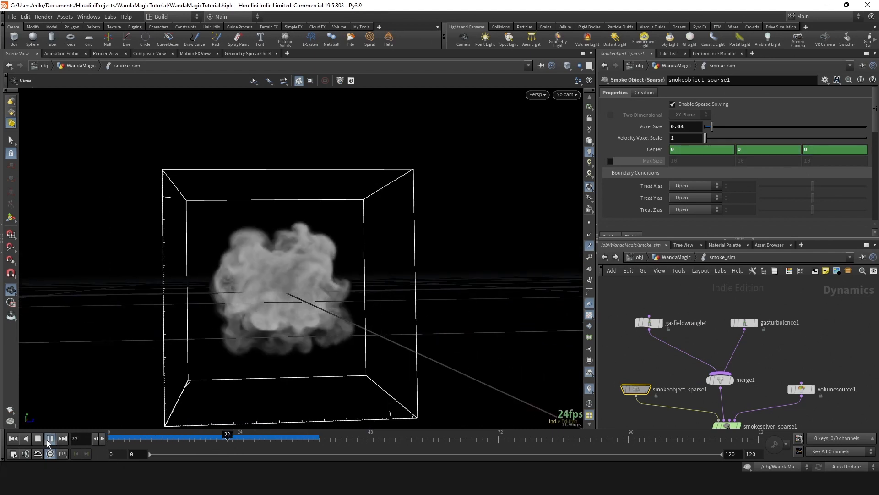
click(174, 438)
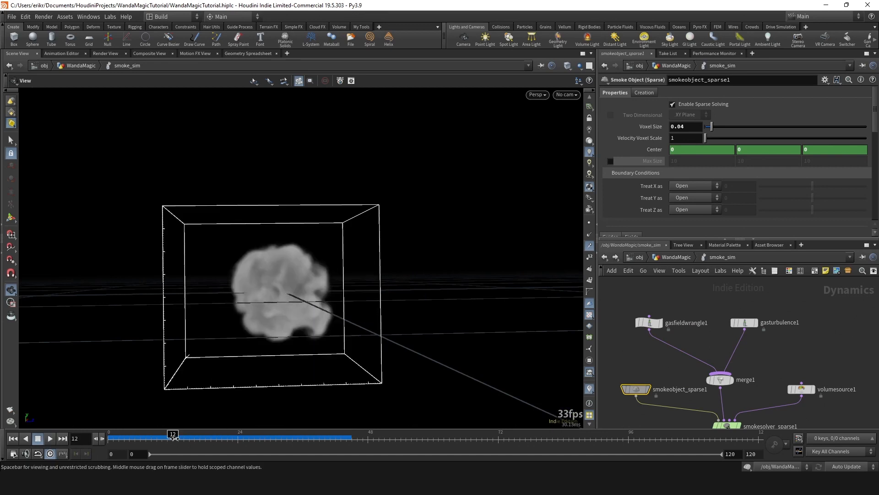
drag(174, 437, 275, 437)
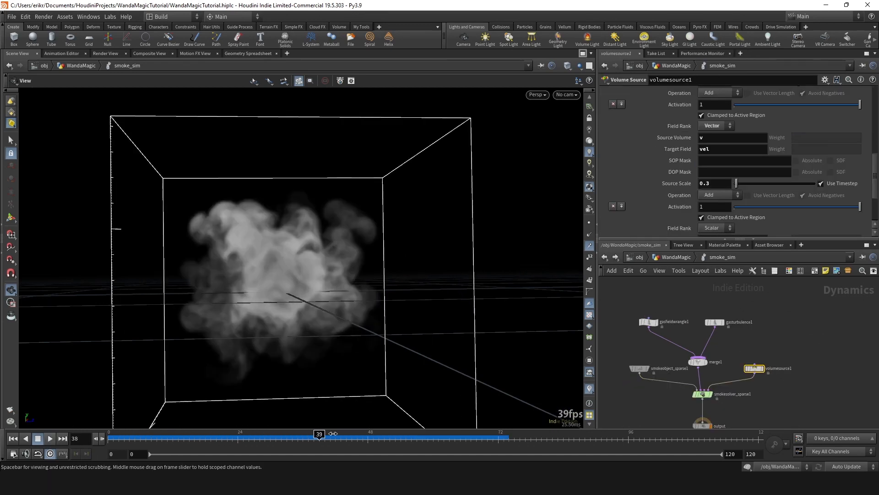
drag(333, 433, 368, 434)
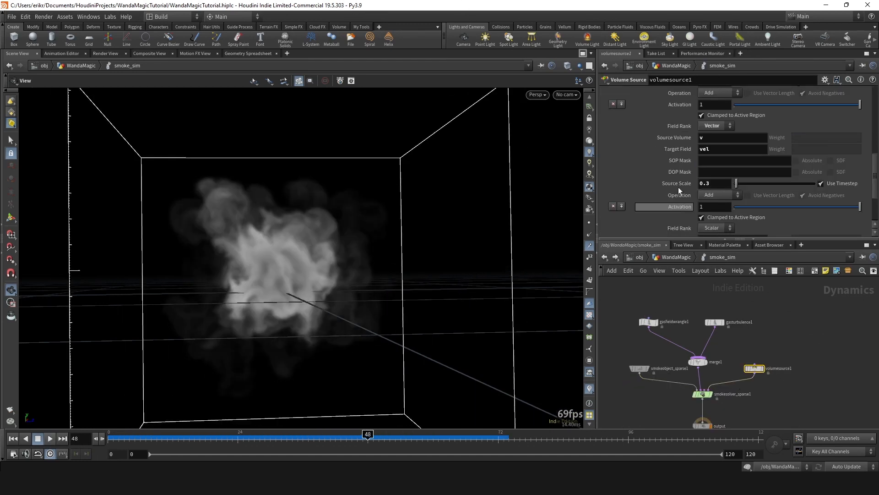
Set gasturbulence1's Scale to 0.7 and rerun the simulation to check the softer turbulence
click(715, 322)
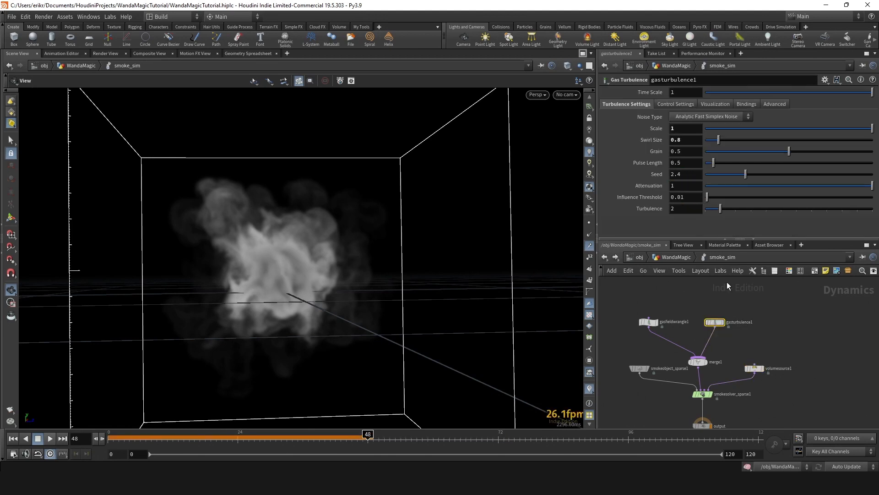
text(7)
key(Return)
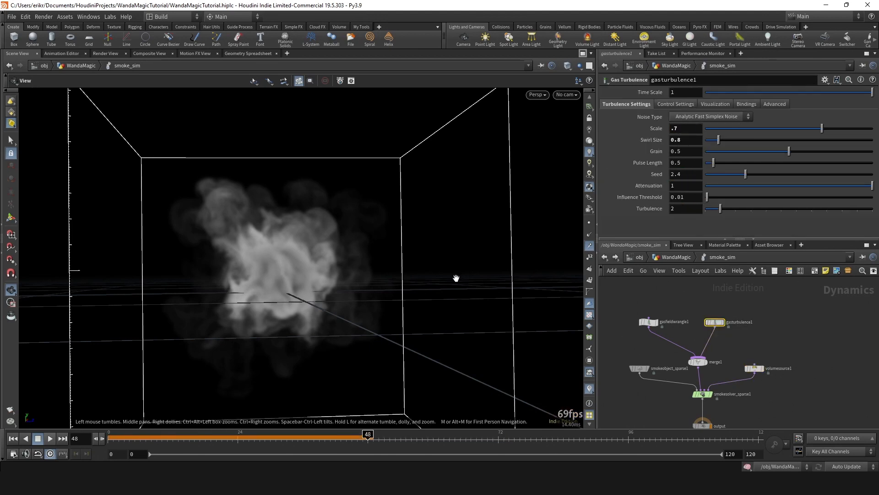
click(49, 438)
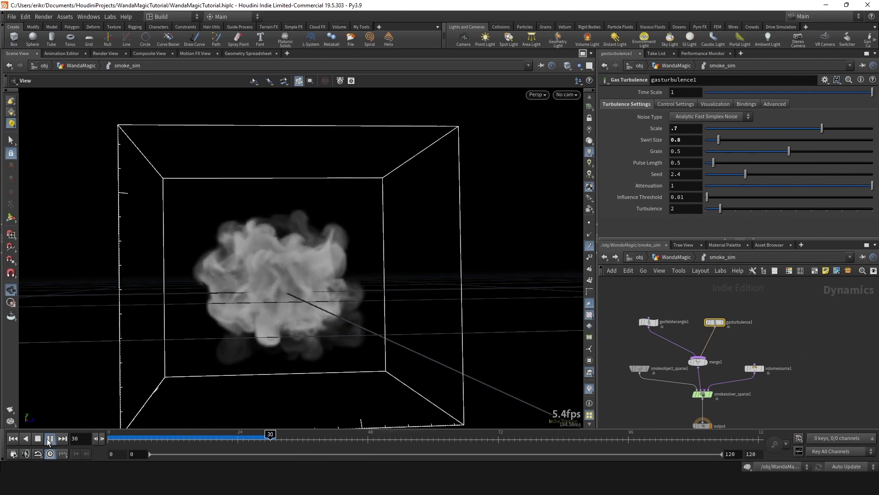
click(49, 438)
Add a DOP Import Fields node below smoke_sim in the WandaMagic network
key(u)
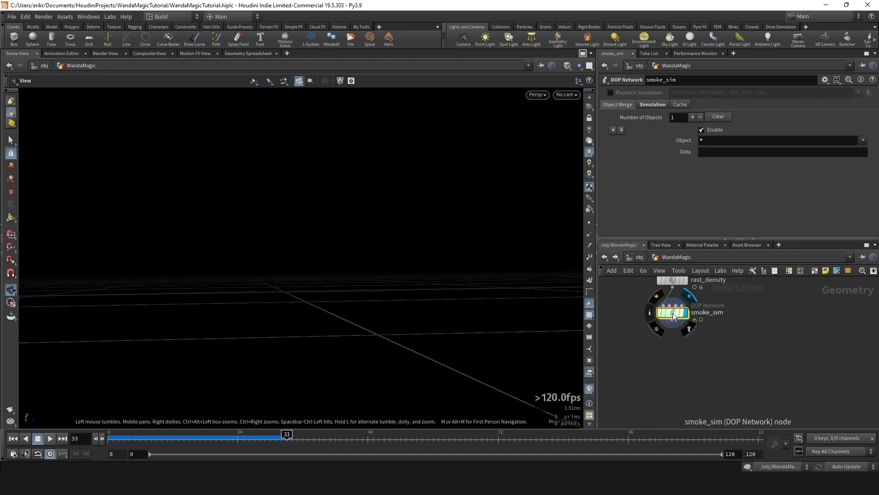
scroll(673, 312, up, 2)
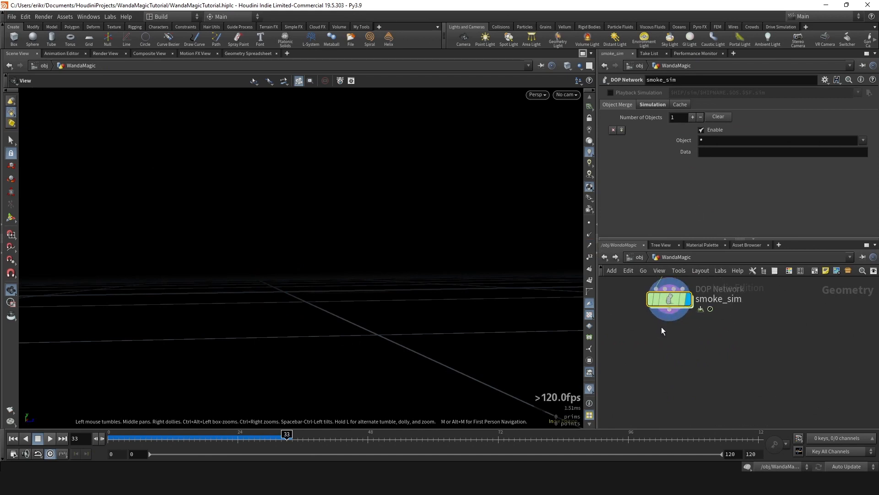
key(Tab)
text(dopimp)
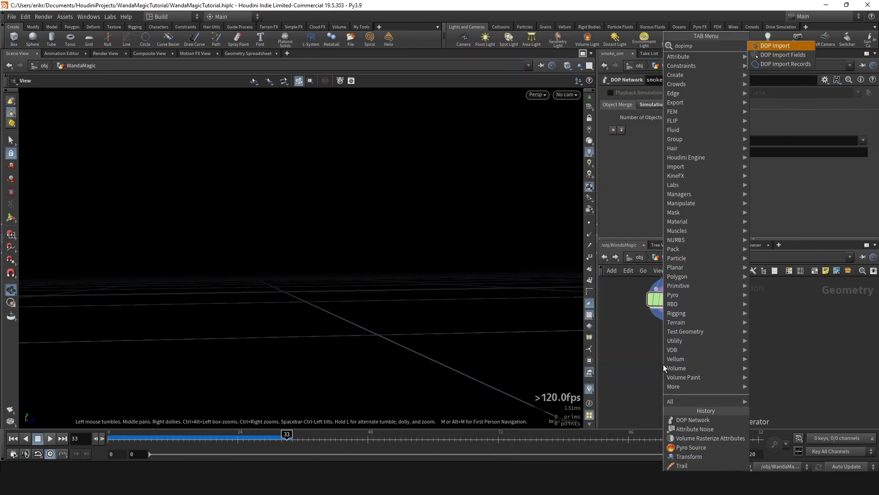
key(Down)
key(Return)
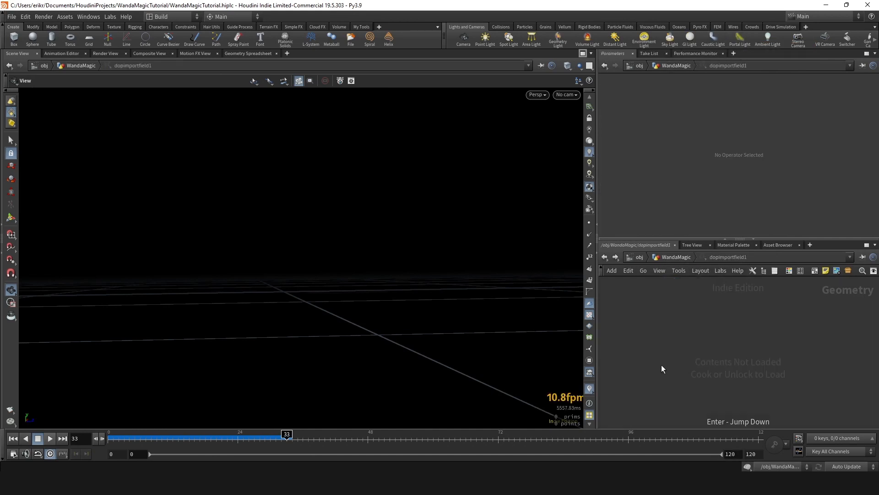
click(675, 340)
drag(675, 341, 671, 341)
scroll(689, 328, up, 1)
middle_drag(688, 328, 684, 354)
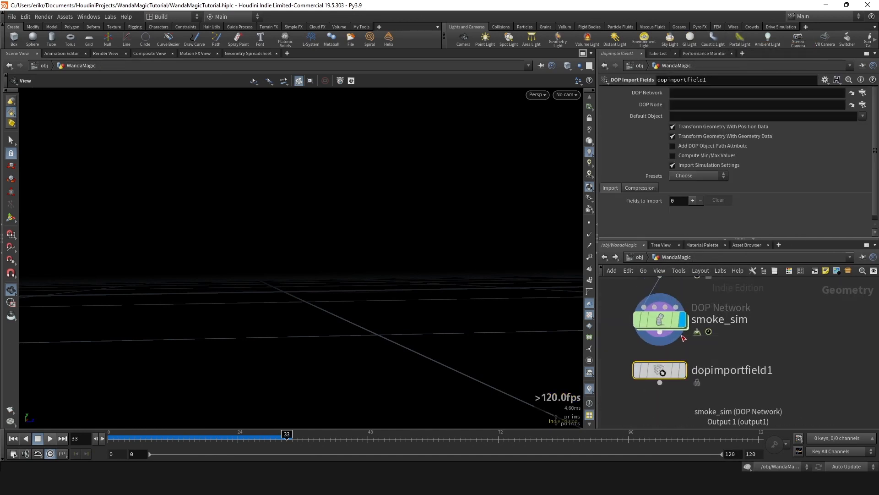
Set dopimportfield1's DOP Network to ../smoke_sim and its Default Object to smokeob*
drag(662, 322, 671, 175)
drag(677, 93, 678, 93)
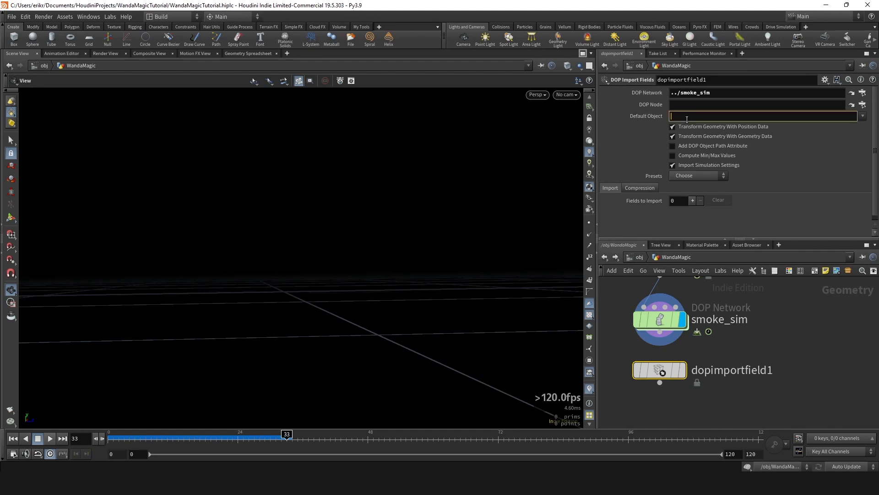
text(smo)
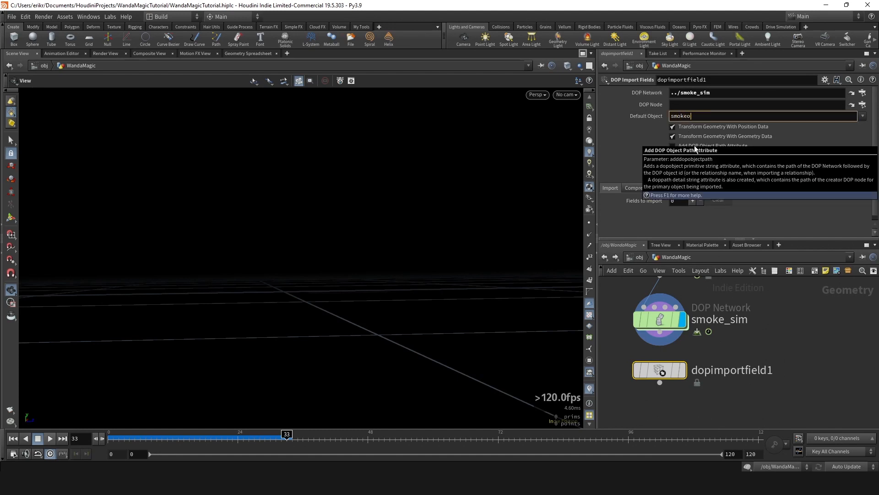
text(keob*)
key(Return)
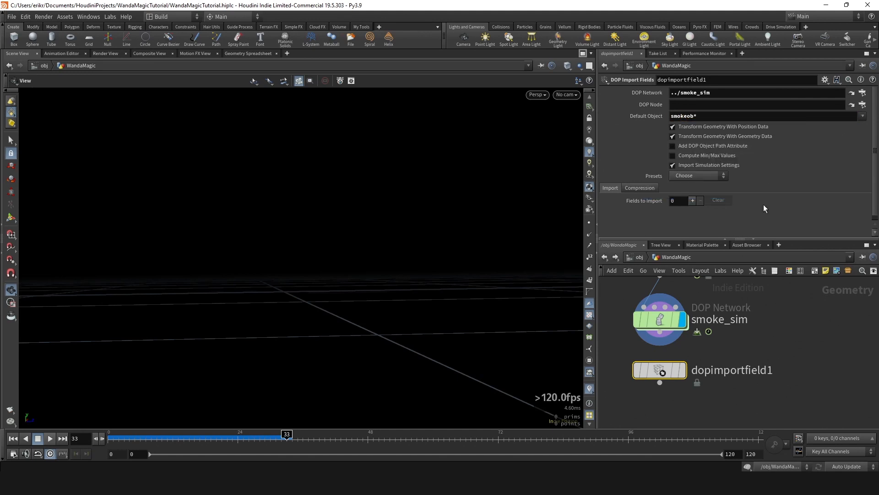
Display dopimportfield1 with the Smoke preset applied and scrub the timeline to inspect the imported smoke
scroll(699, 204, down, 1)
click(708, 171)
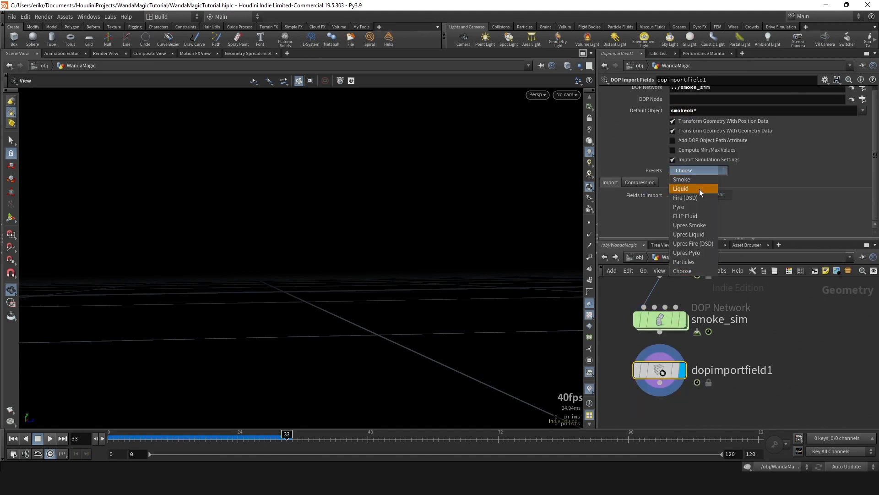
click(691, 179)
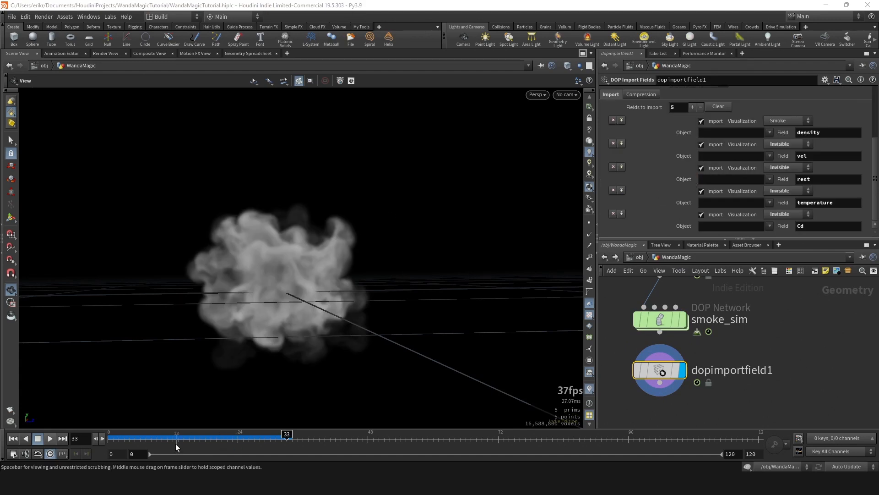
drag(177, 444, 237, 441)
mouse_move(344, 308)
mouse_down()
mouse_move(328, 310)
mouse_move(338, 312)
mouse_up()
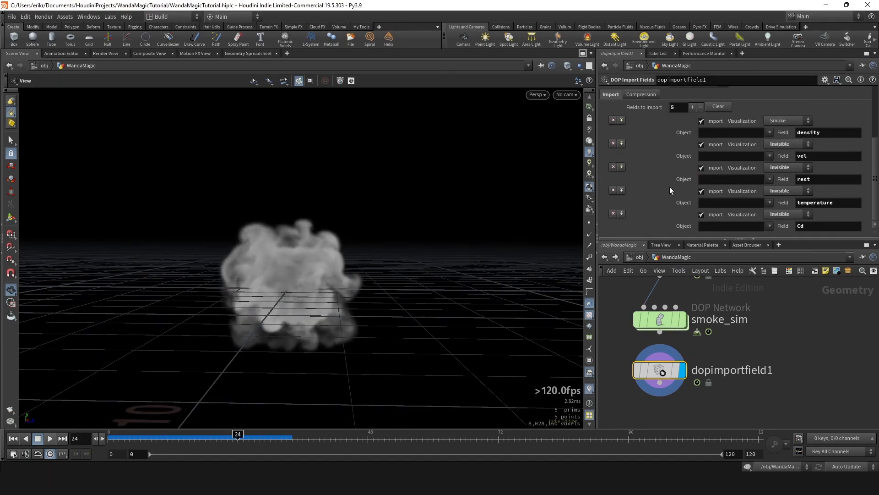
Remove the Cd, temperature and rest fields from dopimportfield1's import list, keeping density and vel
click(612, 213)
click(613, 213)
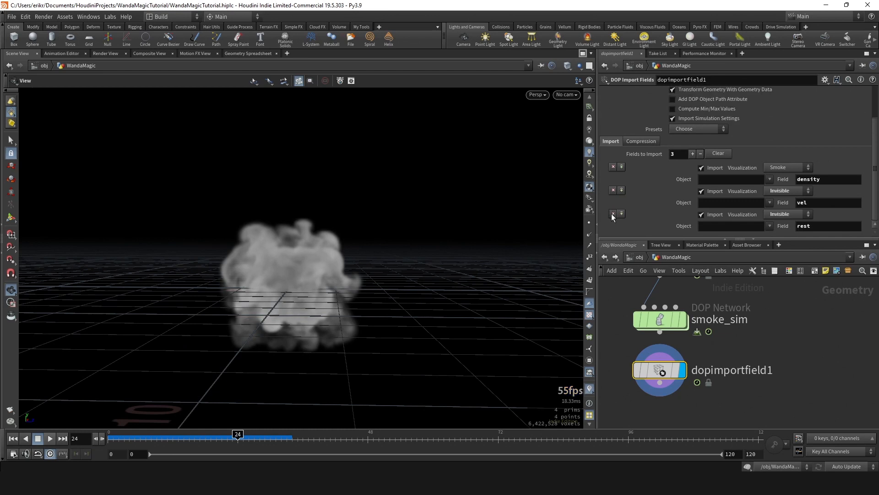
click(613, 215)
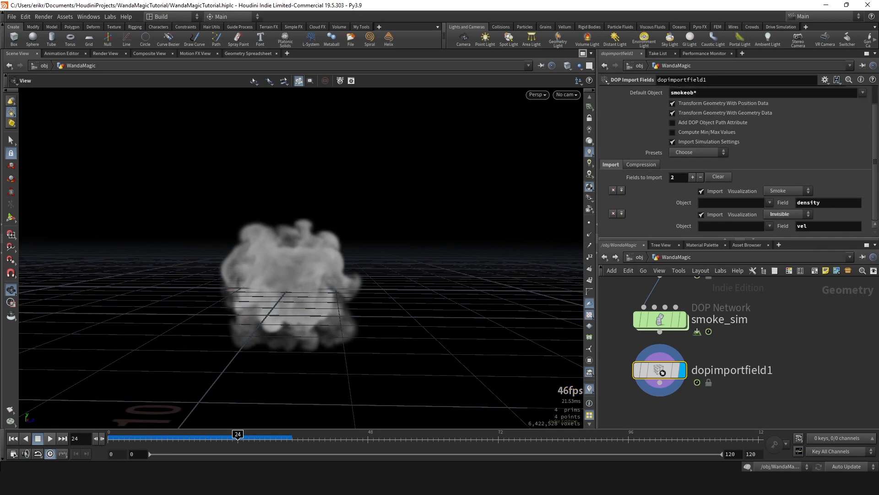
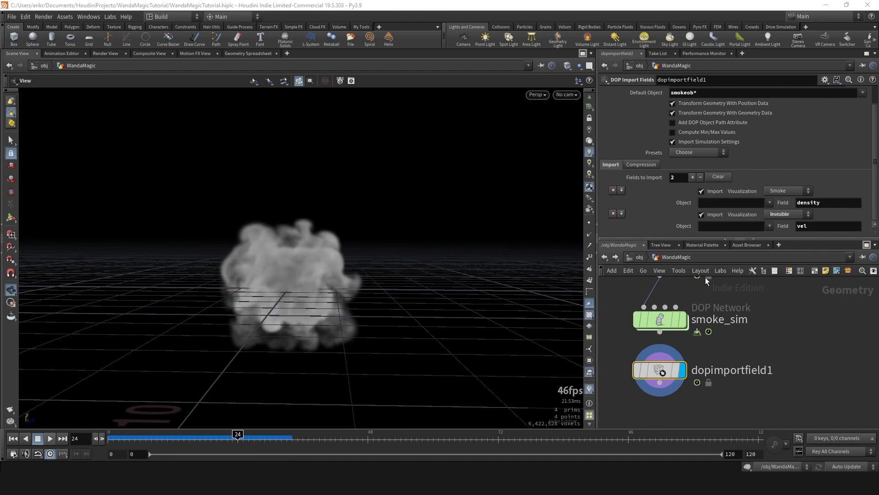
Scrub the timeline through about frame 38 and orbit the view to examine the imported smoke's shape
drag(236, 434, 314, 433)
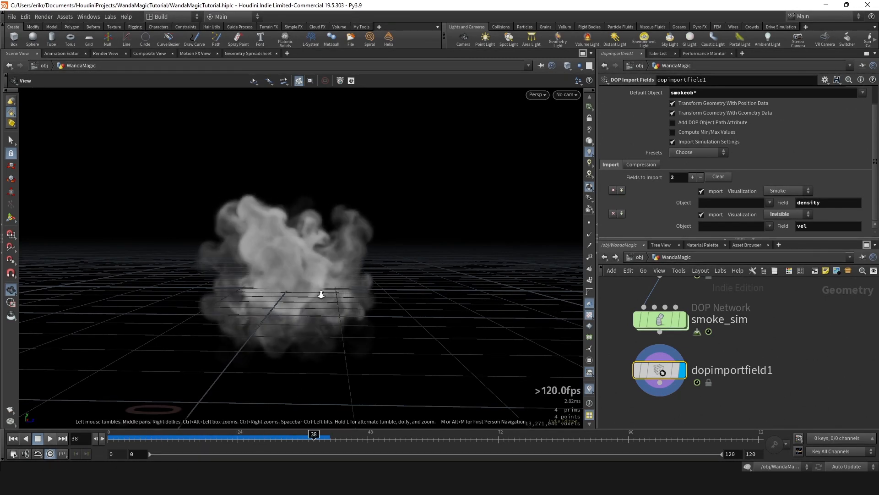
mouse_move(321, 295)
mouse_down()
mouse_move(222, 300)
mouse_move(311, 306)
mouse_up()
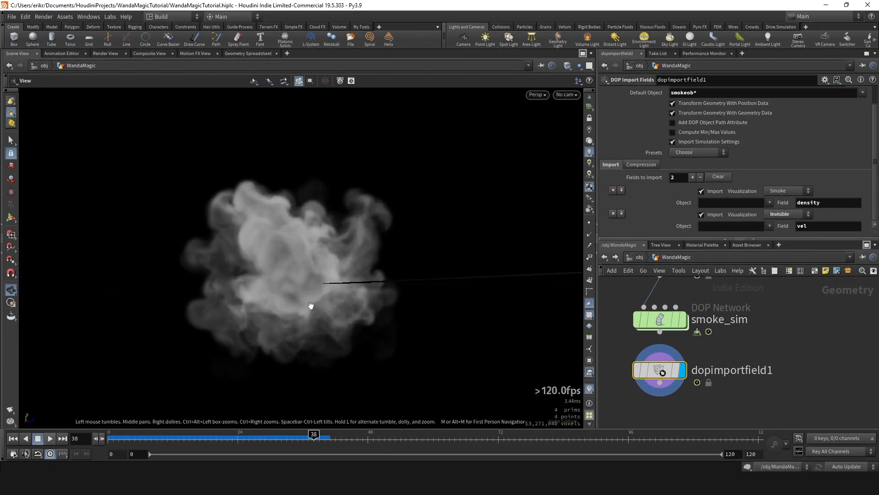
drag(122, 435, 303, 434)
drag(324, 287, 297, 285)
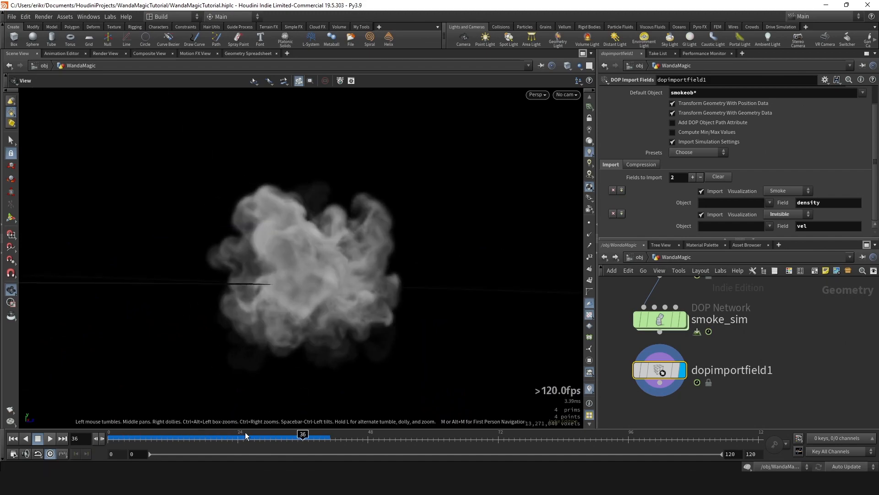
drag(245, 432, 298, 433)
mouse_move(357, 251)
mouse_down()
mouse_move(377, 290)
mouse_move(361, 260)
mouse_up()
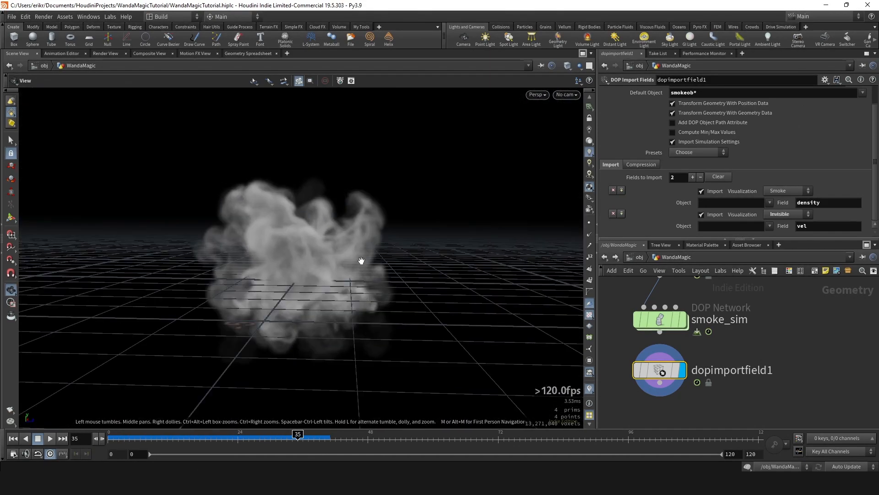
Add a displayed Pyro Post-Process node below dopimportfield1 with Convert to VDB and Convert to 16bit Float enabled and volume resampling off
scroll(665, 354, down, 2)
key(Tab)
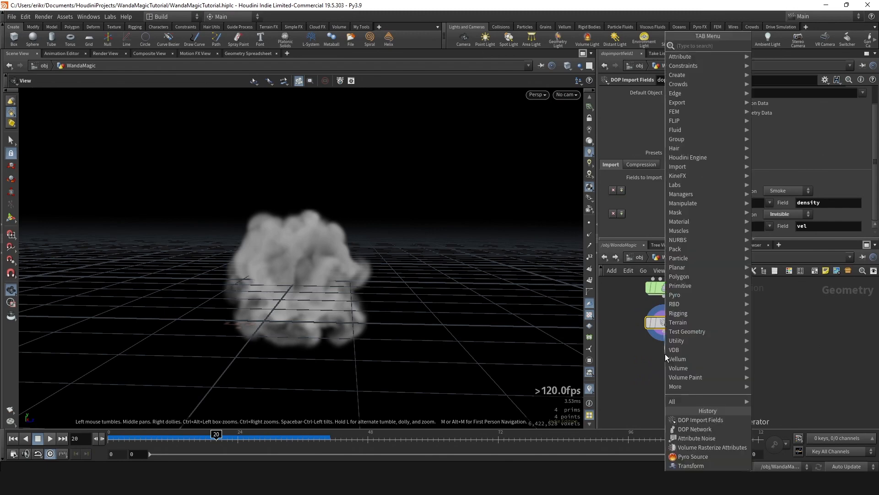
text(post)
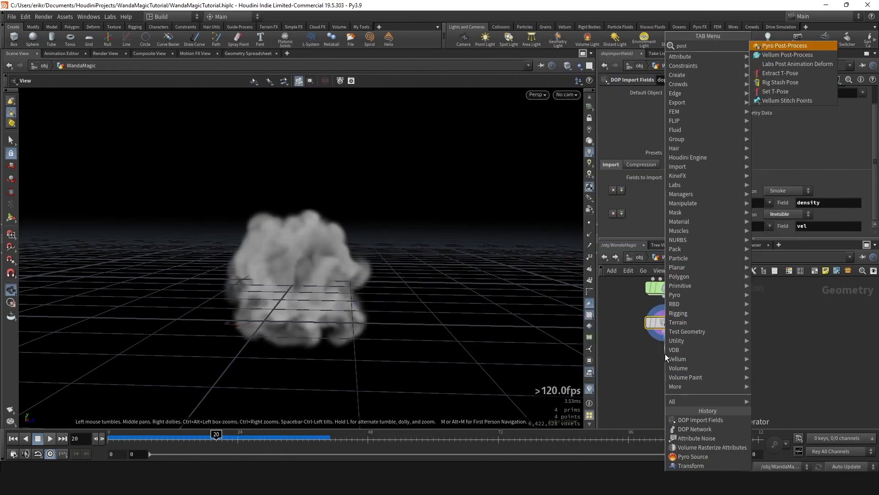
key(Return)
click(665, 355)
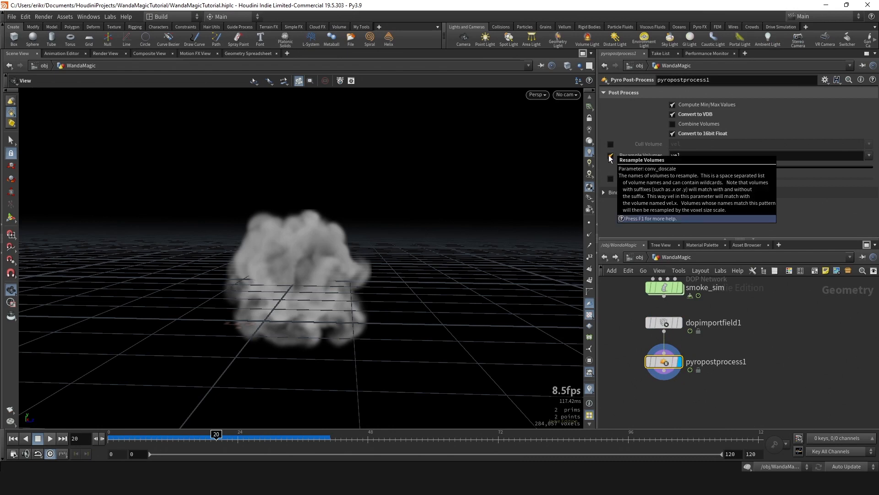
click(610, 155)
click(672, 133)
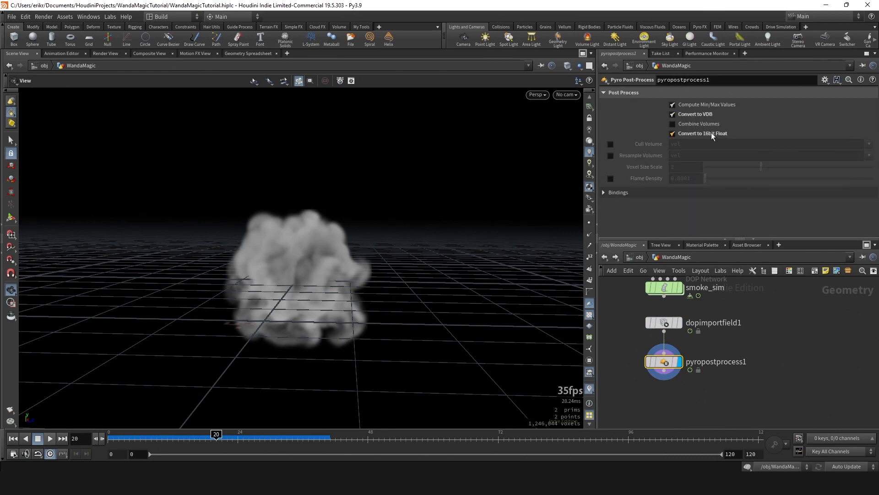
drag(669, 362, 669, 364)
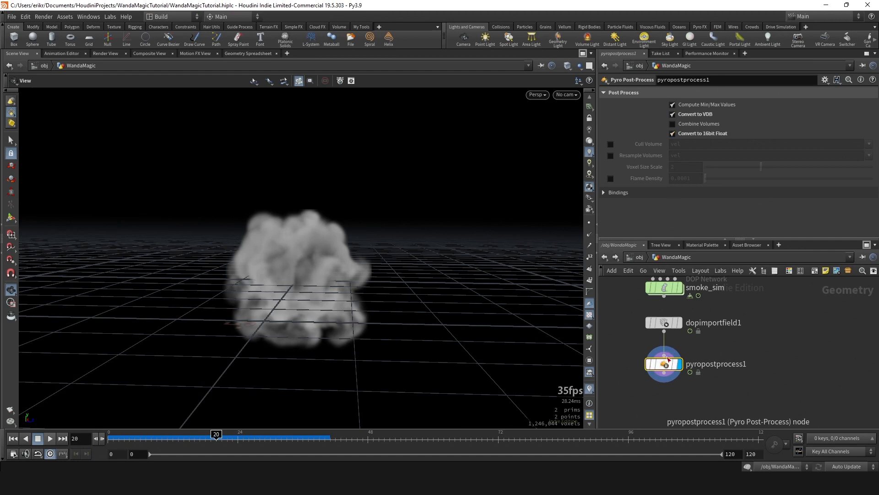
Enable resampling of the vel volume at voxel size scale 2 on pyropostprocess1, stepping through frames to check the smoke
key(Right)
key(Right)
key(Right)
key(Right)
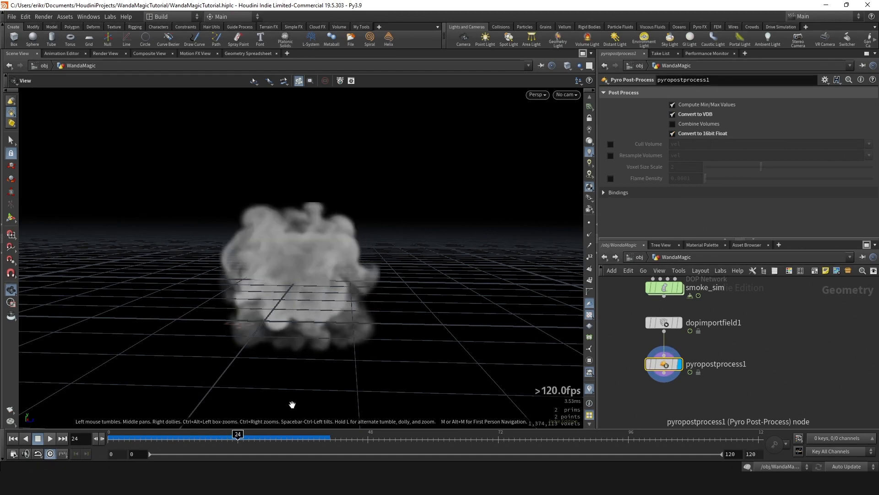
click(611, 156)
key(Right)
key(Right)
key(Right)
key(Right)
key(Right)
key(Right)
key(Right)
key(Right)
key(Right)
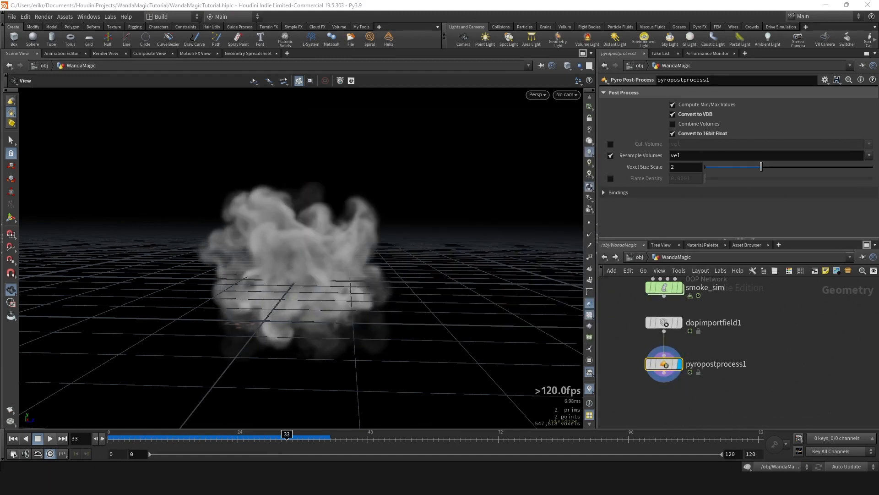
Compare the node information of dopimportfield1 and pyropostprocess1 for memory use and voxel counts
drag(687, 494, 484, 49)
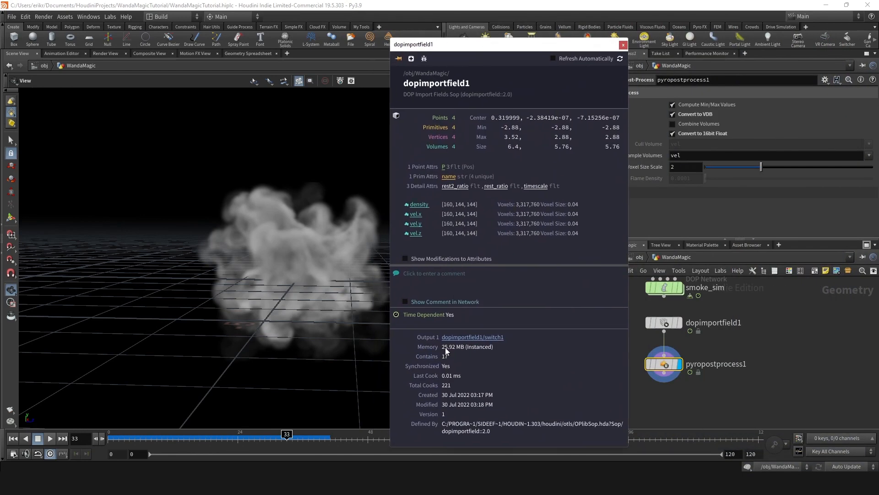
click(623, 45)
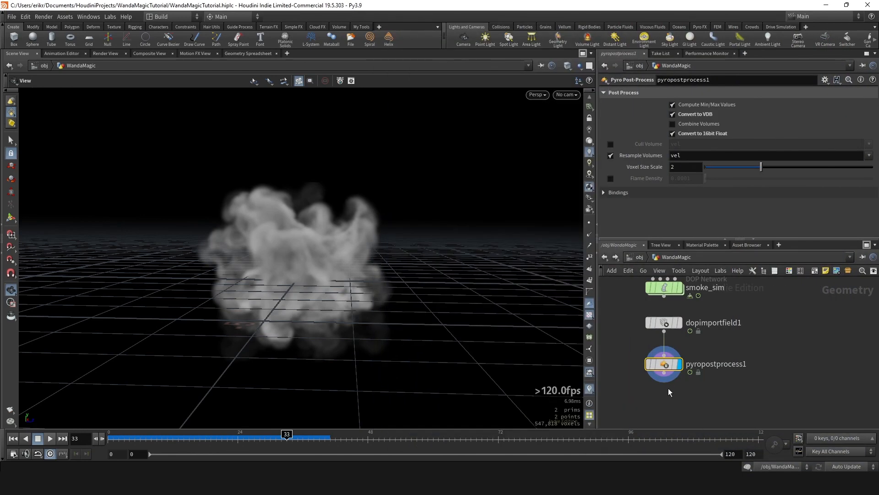
middle_click(664, 365)
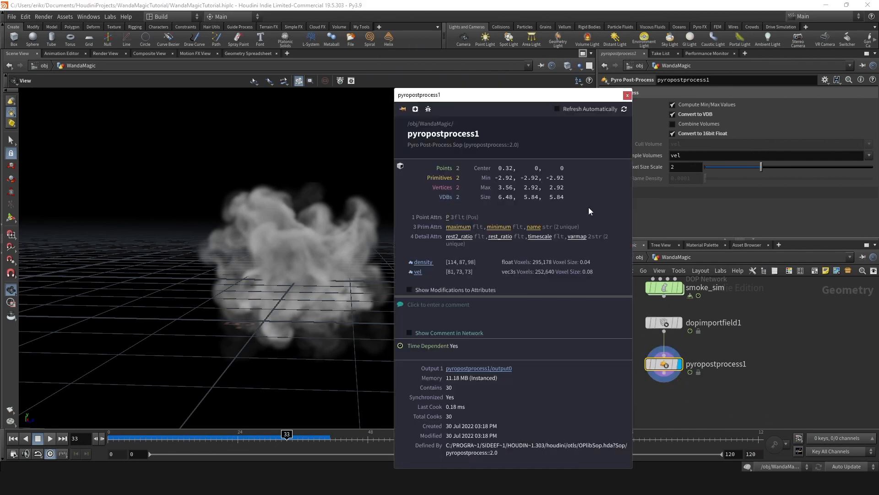
click(628, 95)
scroll(732, 345, down, 3)
scroll(728, 376, up, 3)
click(666, 340)
key(Tab)
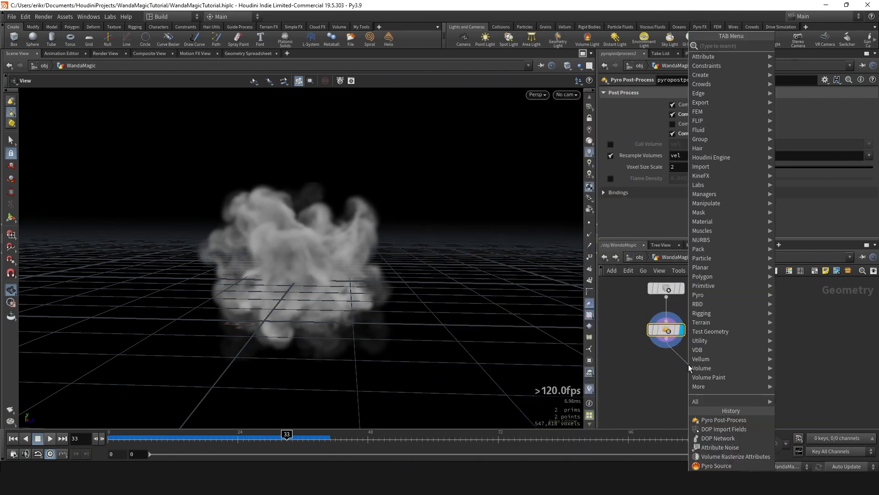
key(Escape)
scroll(707, 365, down, 1)
scroll(694, 376, up, 2)
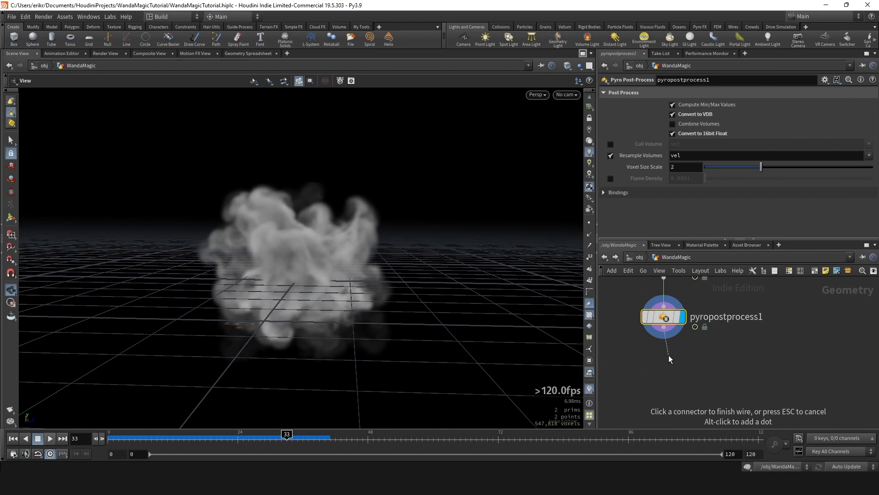
key(Escape)
Create a reference copy of the sim_scale transform node at the start of the smoke branch
scroll(700, 361, down, 4)
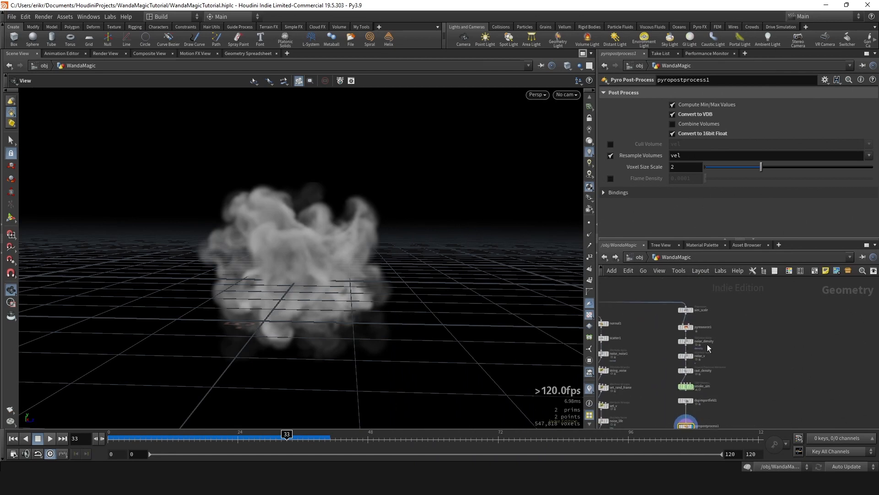
scroll(714, 334, up, 4)
click(694, 315)
right_click(659, 315)
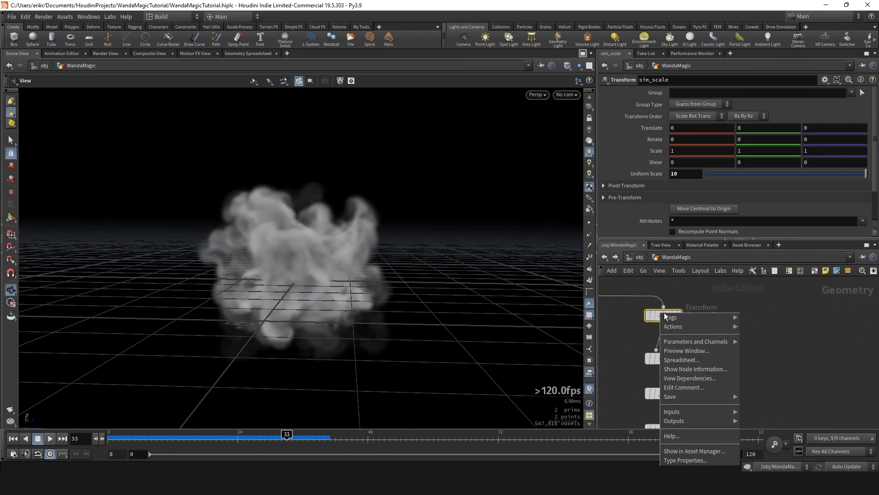
mouse_move(693, 327)
click(777, 364)
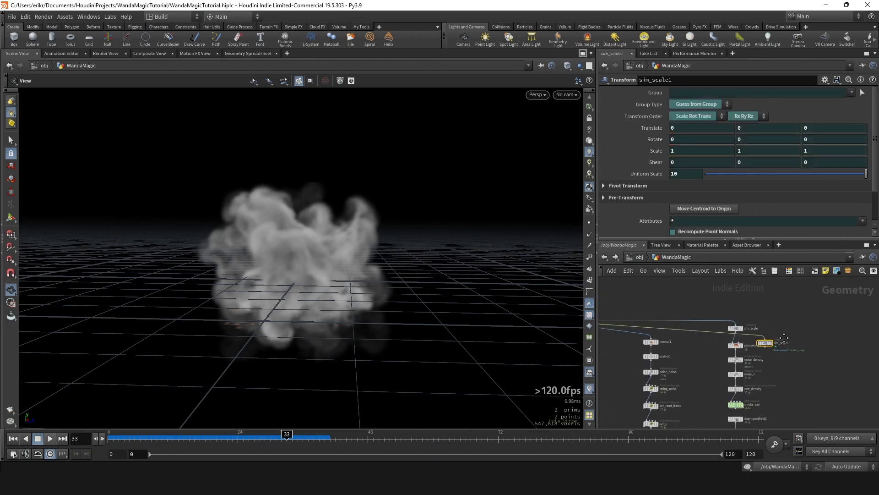
Insert the referenced sim_scale1 transform between dopimportfield1 and pyropostprocess1 and display it
click(754, 324)
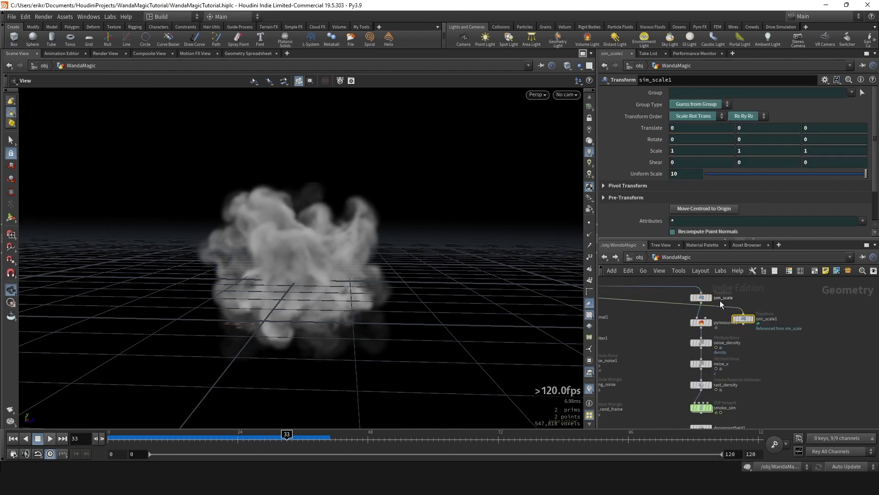
scroll(704, 297, up, 3)
click(704, 298)
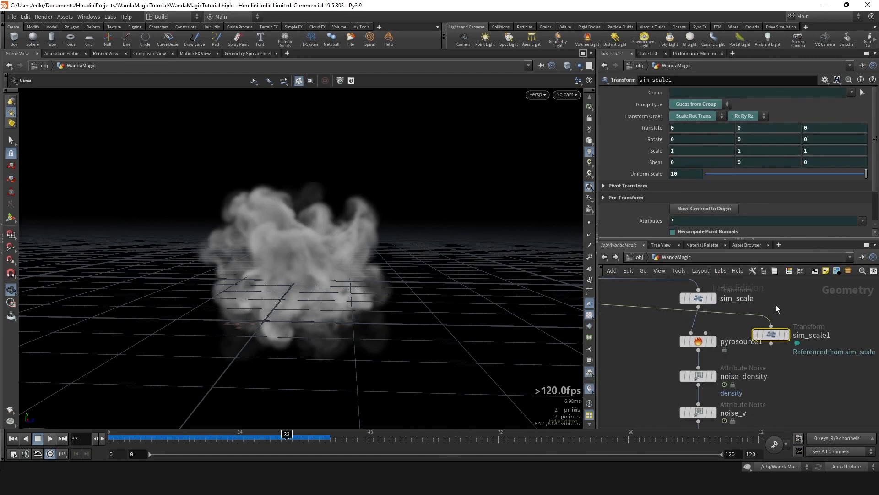
scroll(795, 306, down, 4)
middle_drag(809, 312, 783, 297)
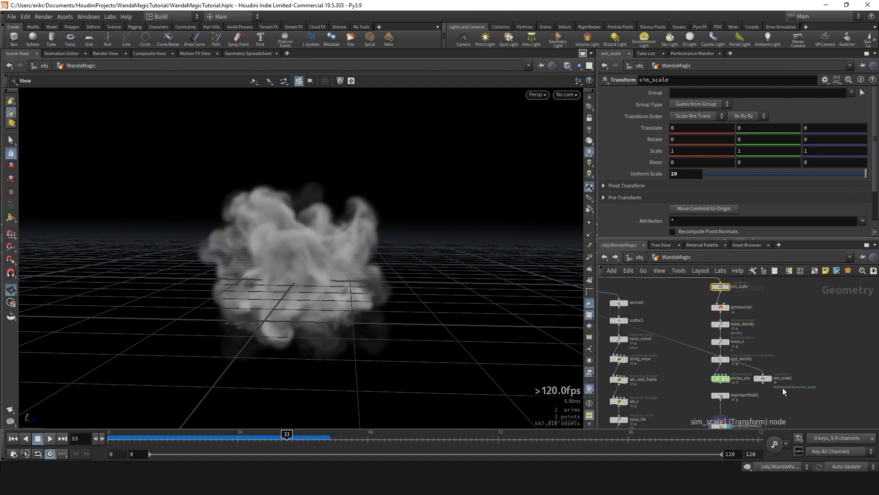
middle_drag(755, 378, 777, 328)
scroll(779, 327, up, 3)
drag(736, 367, 736, 370)
scroll(735, 371, up, 3)
click(744, 382)
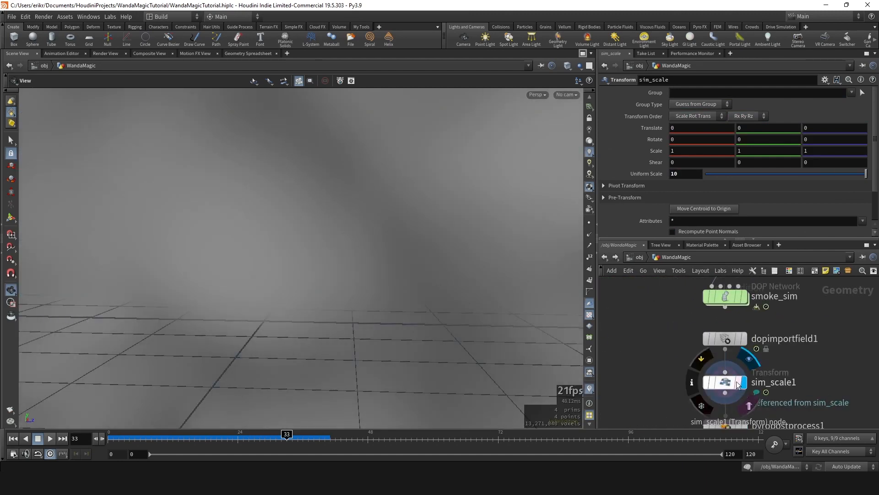
Enable Invert Transformation on sim_scale1 to scale the imported smoke back down
scroll(471, 275, down, 10)
click(725, 382)
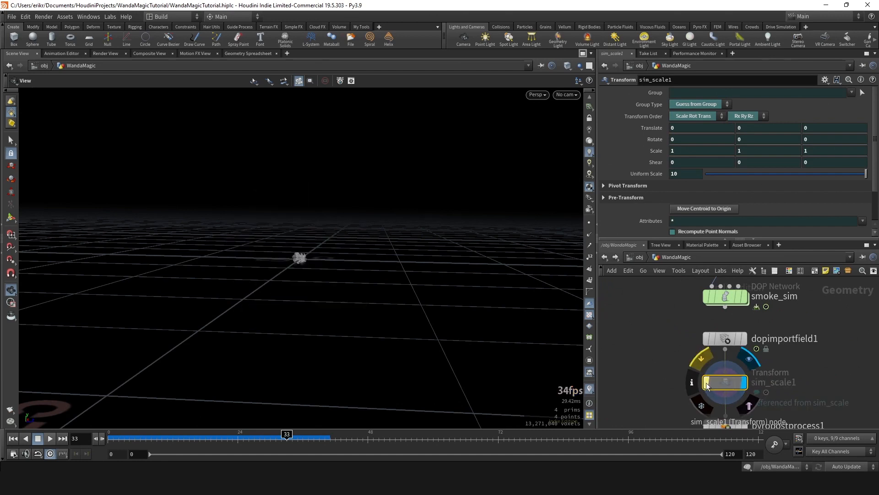
scroll(676, 217, down, 2)
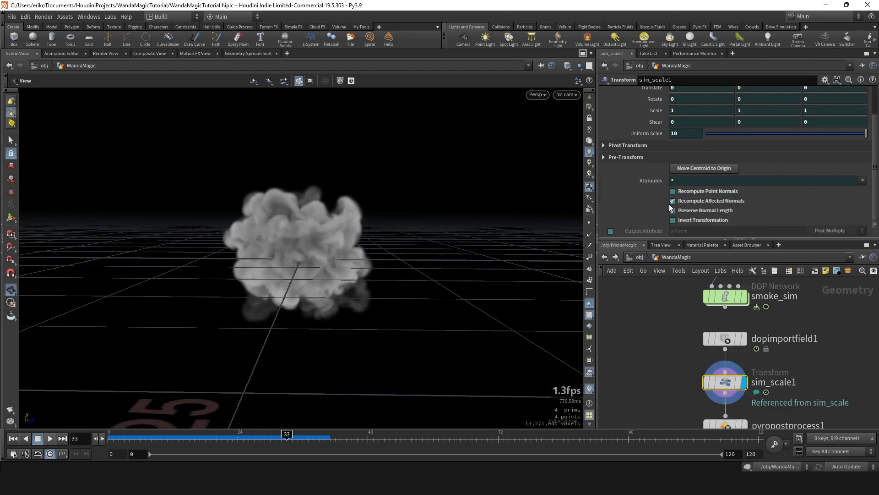
click(697, 221)
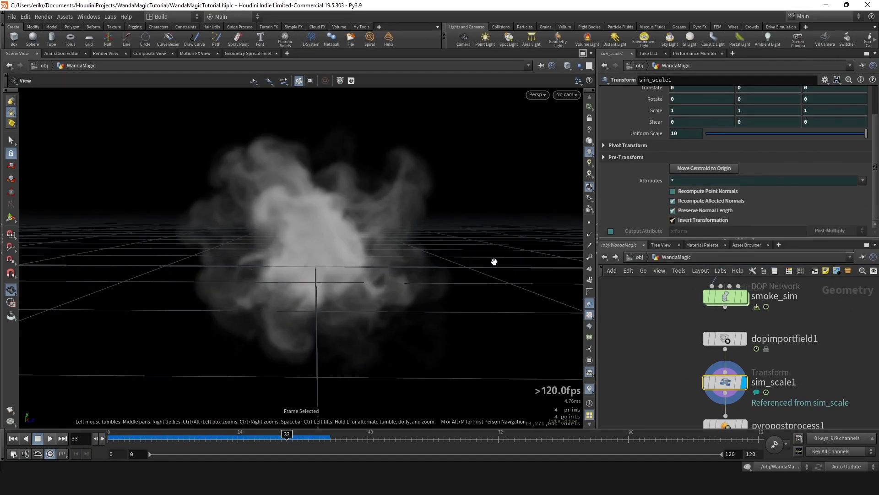
Template the GOAL null and scrub the timeline to compare its sphere with the rescaled smoke
mouse_move(746, 338)
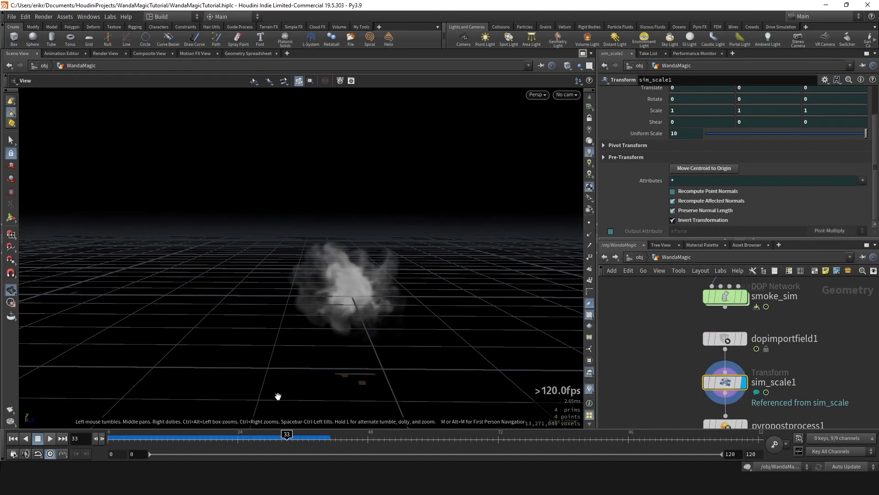
drag(174, 438, 222, 439)
scroll(687, 400, down, 8)
middle_drag(645, 369, 692, 365)
scroll(691, 365, up, 8)
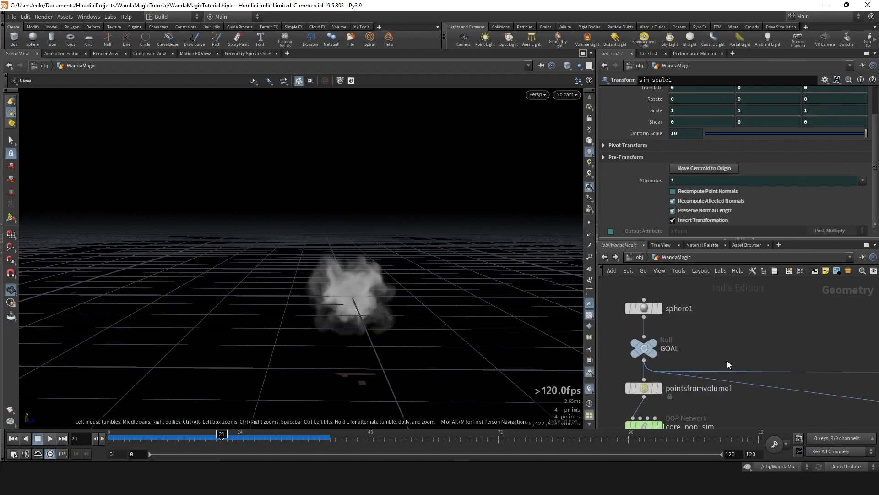
click(652, 353)
drag(509, 322, 425, 335)
drag(223, 439, 281, 439)
scroll(348, 341, up, 5)
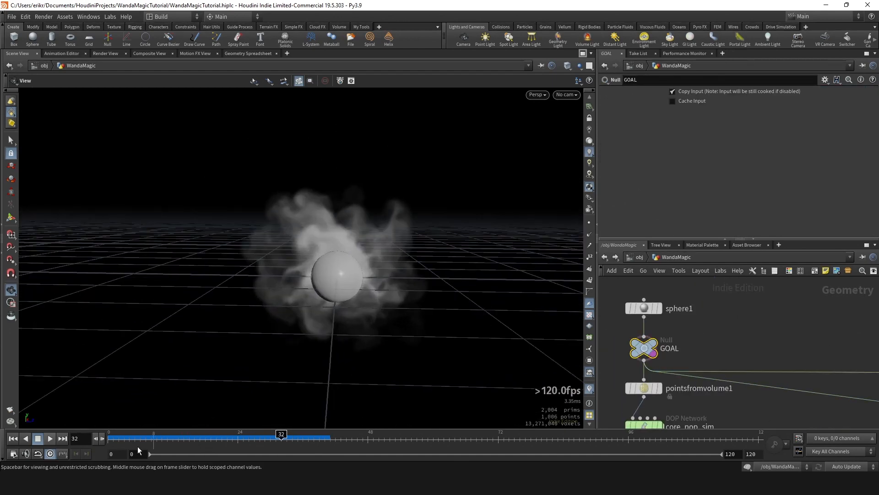
Play the simulation past frame 50 and scrub back to frame 44 to examine the smoke's motion around the GOAL sphere
click(51, 439)
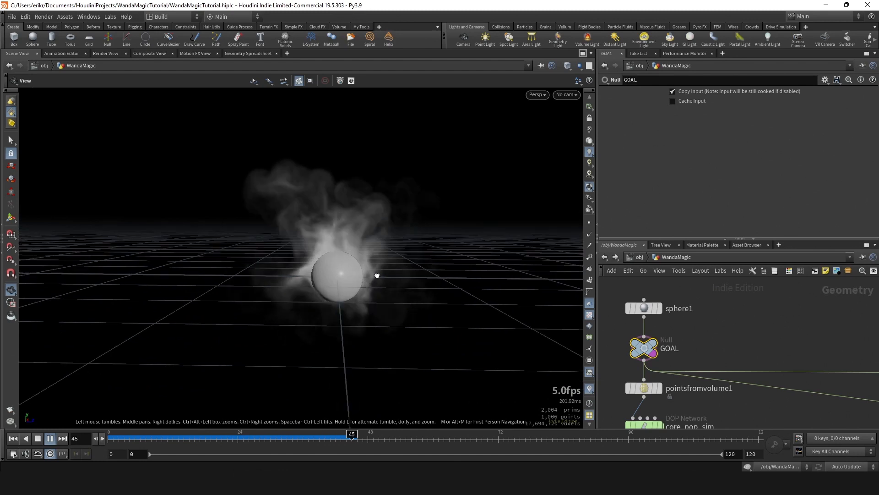
drag(375, 277, 323, 306)
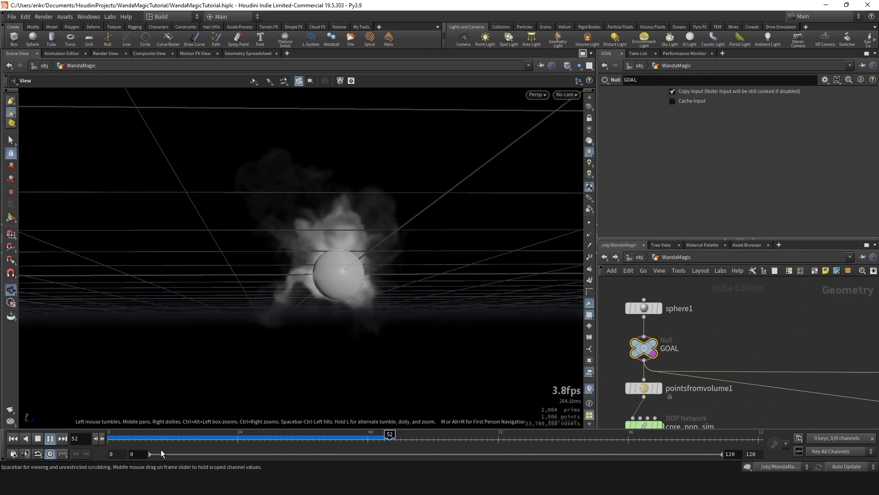
drag(227, 440, 292, 441)
scroll(603, 359, down, 10)
click(347, 439)
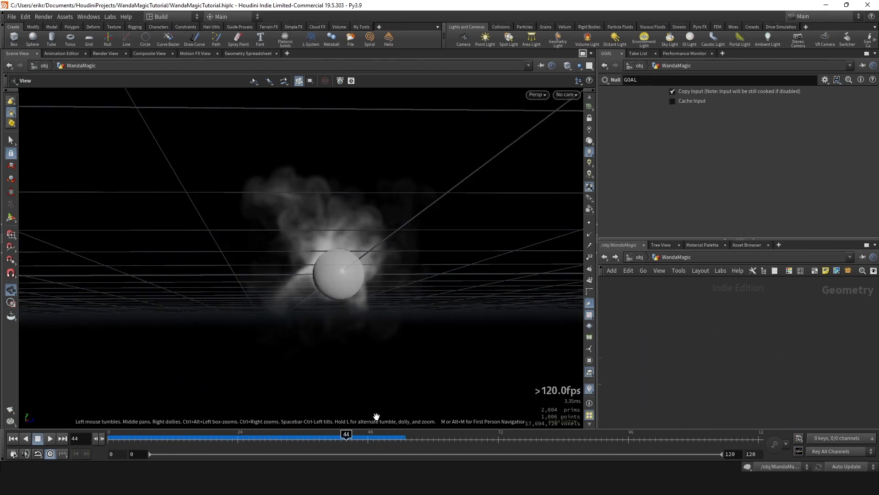
Open the smoke_sim network and return the timeline to its start
scroll(606, 378, up, 4)
scroll(694, 351, up, 8)
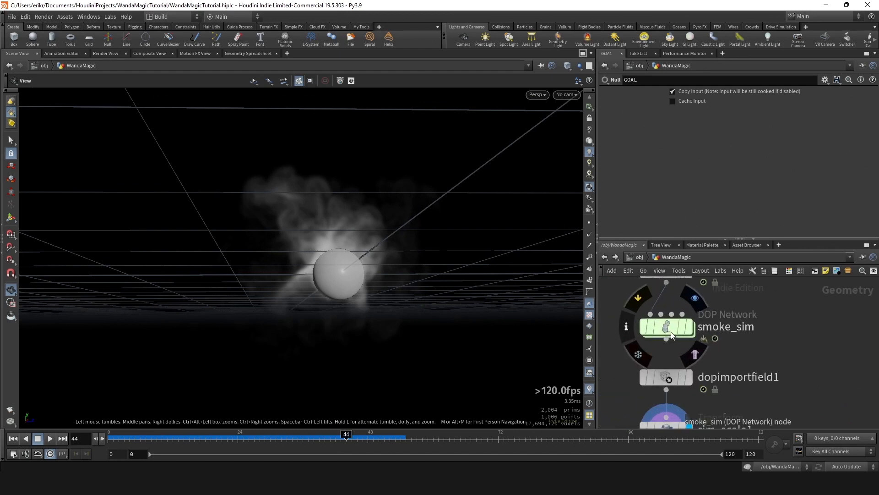
double_click(672, 332)
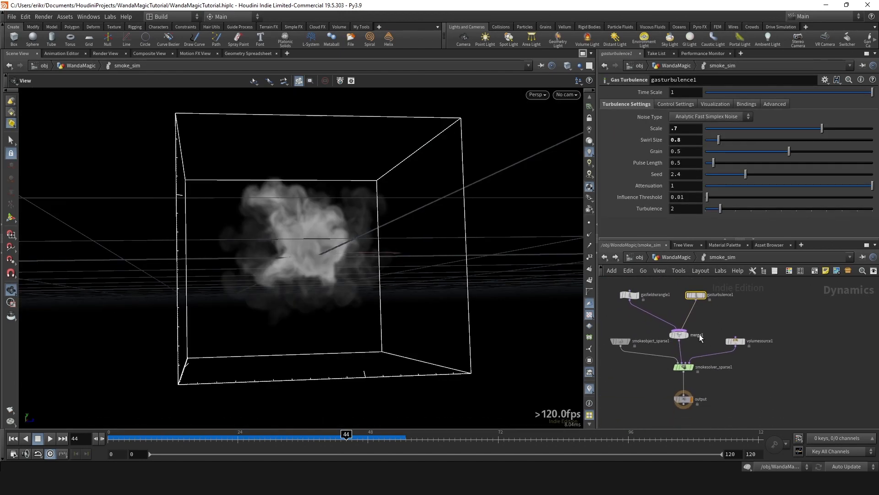
scroll(678, 311, up, 4)
drag(709, 316, 663, 322)
drag(135, 439, 112, 438)
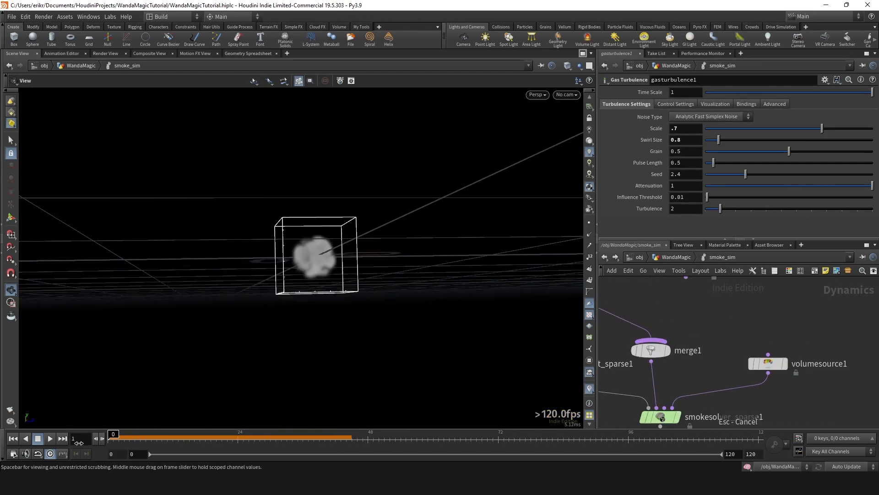
Play the smoke simulation and scrub to frame 48 to examine the smoke's shape and motion from the front
click(52, 440)
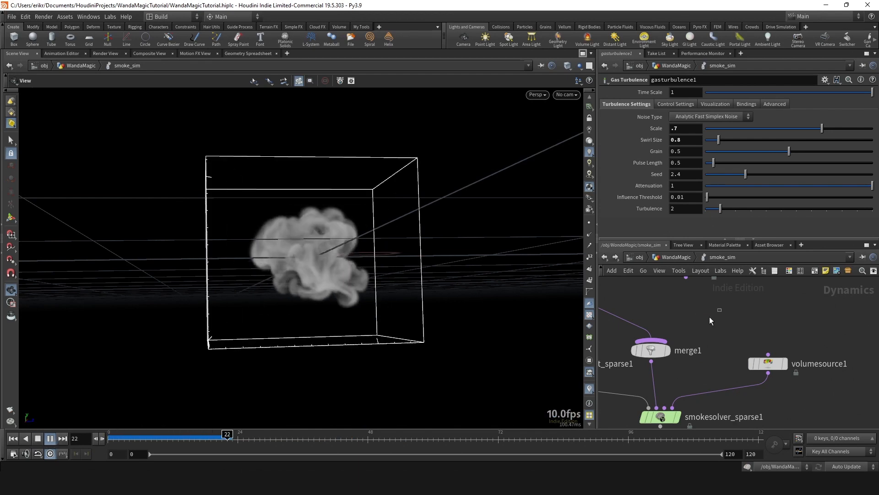
drag(307, 312, 383, 323)
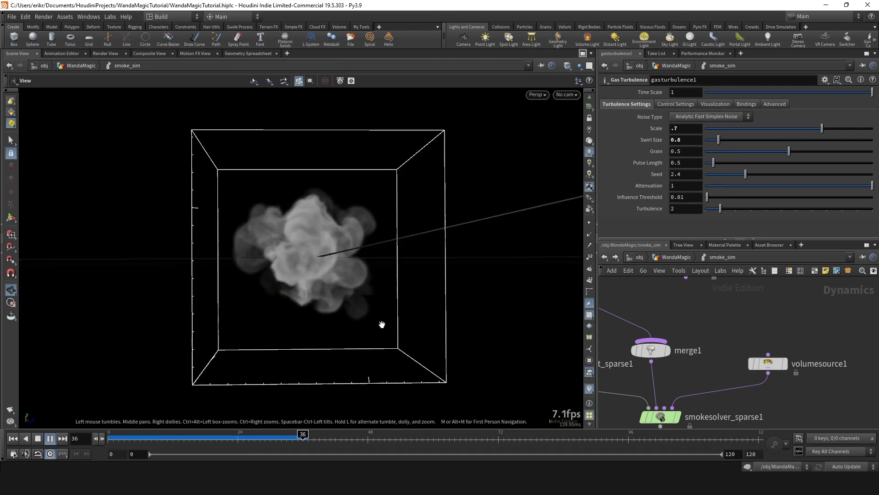
scroll(712, 329, down, 2)
middle_drag(713, 328, 711, 347)
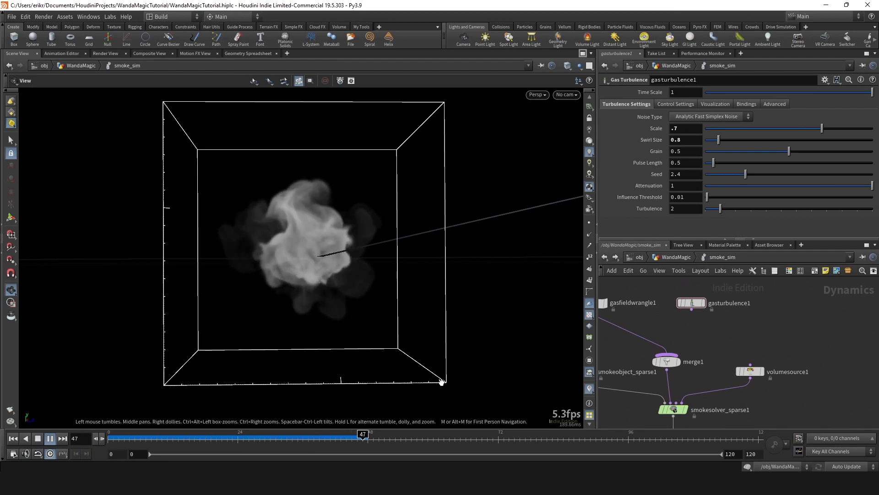
drag(306, 437, 368, 438)
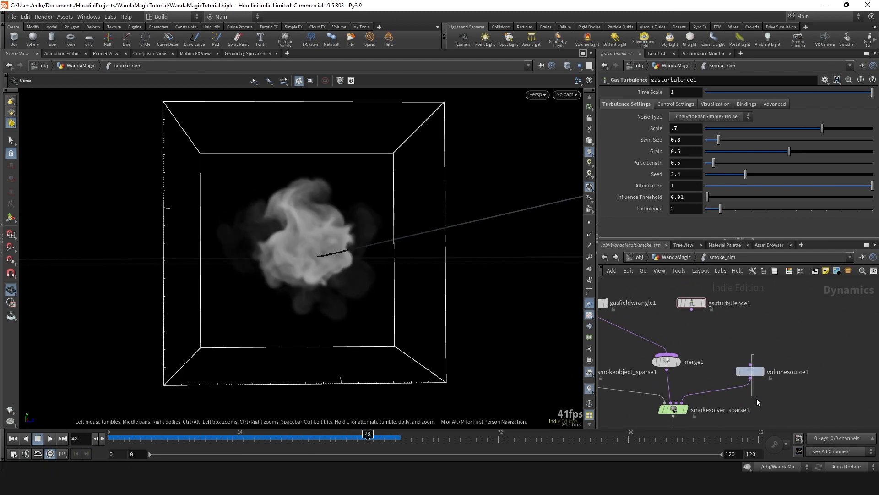
Try 0.25 * 0 as the Source Scale of the velocity source on volumesource1, replay the simulation and undo the change
click(750, 372)
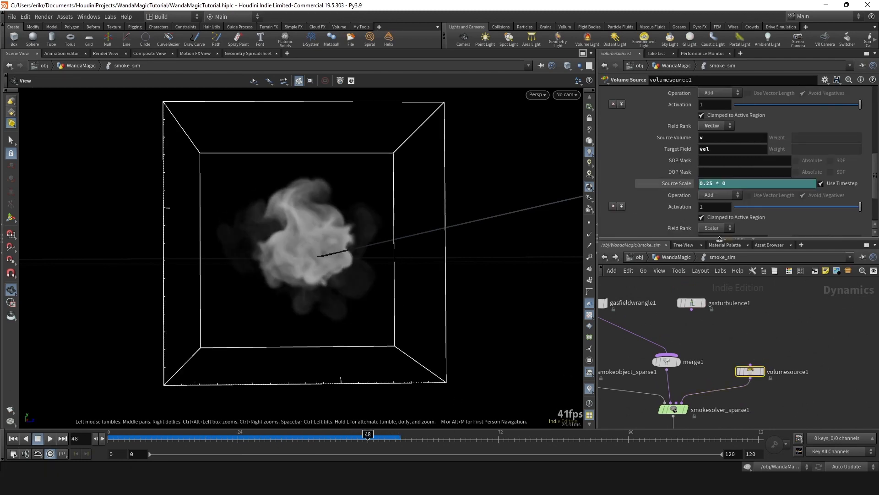
click(13, 439)
click(50, 438)
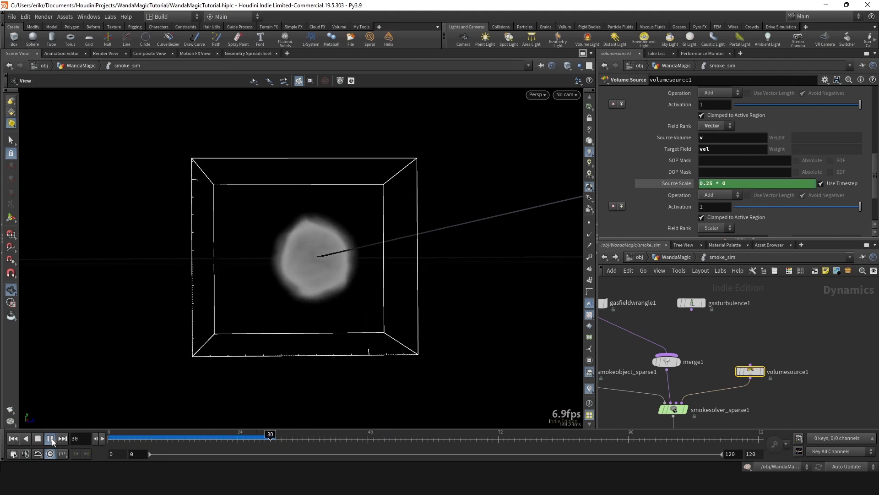
click(51, 438)
key(ctrl+z)
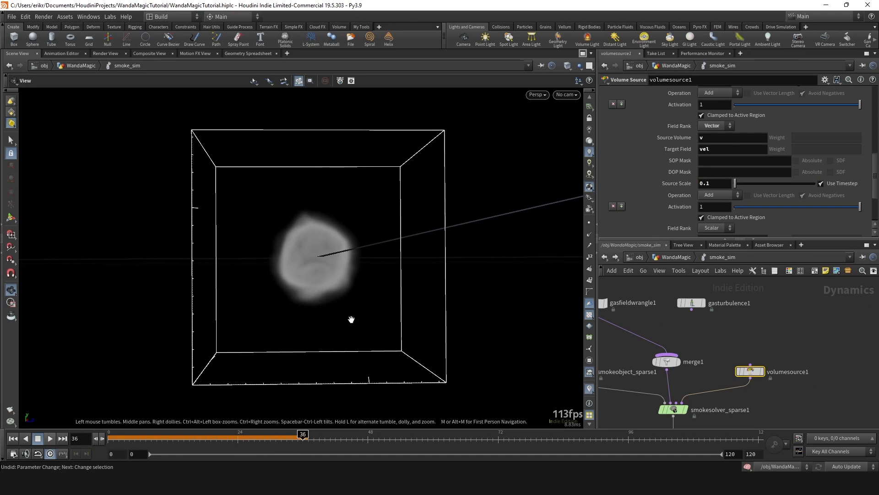
Replay the simulation from the first frame to frame 45 to examine the smoke with a velocity Source Scale of 0.1
click(12, 438)
click(50, 439)
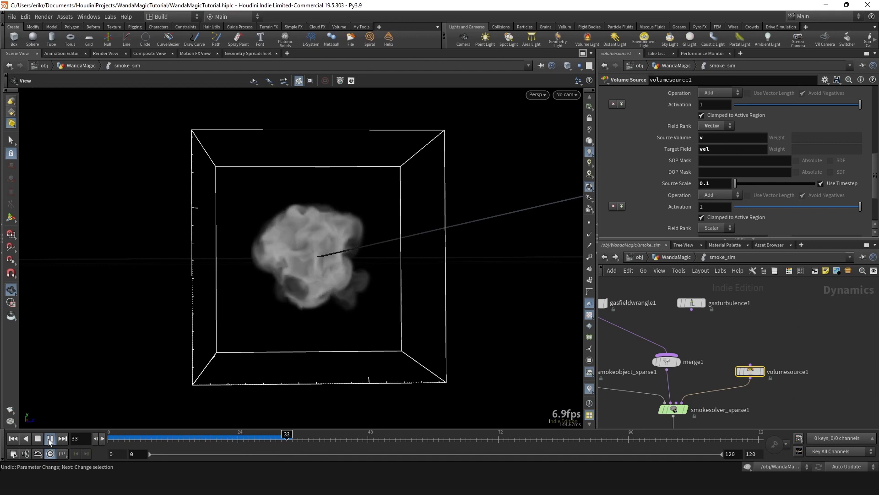
click(51, 438)
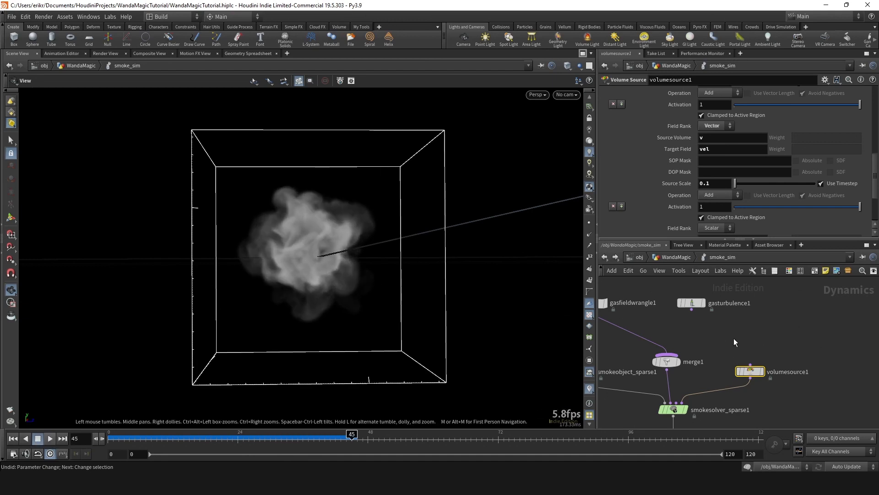
Display noise_density in the WandaMagic network and scrub the timeline to examine how its noise animates across the sphere's points
middle_drag(726, 341, 711, 355)
key(u)
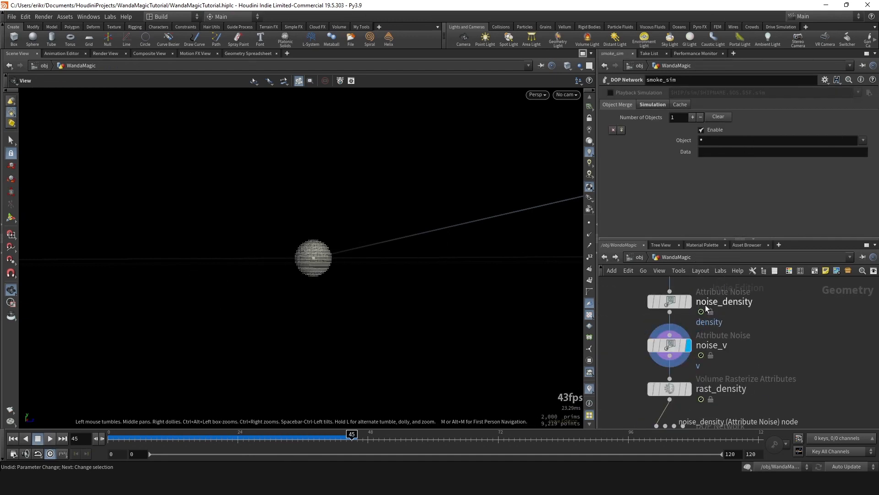
click(685, 301)
scroll(363, 263, up, 3)
scroll(851, 136, up, 5)
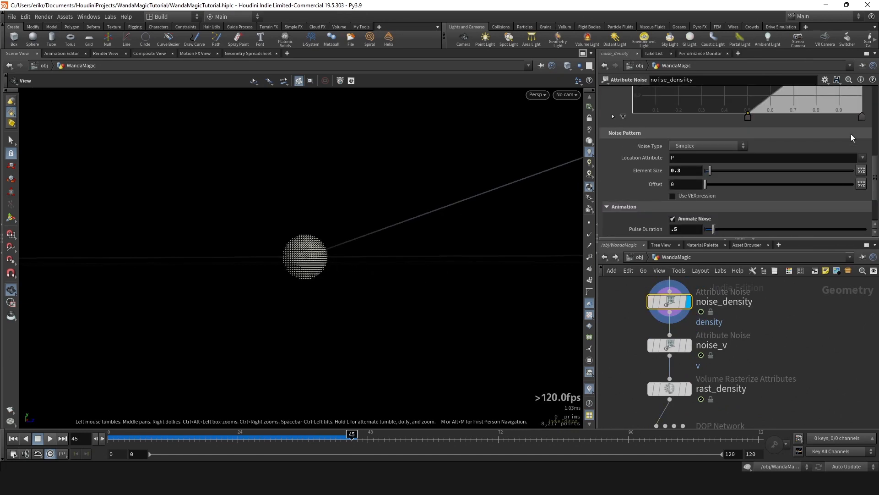
scroll(835, 143, up, 5)
drag(339, 220, 284, 316)
drag(281, 435, 265, 434)
drag(426, 432, 470, 434)
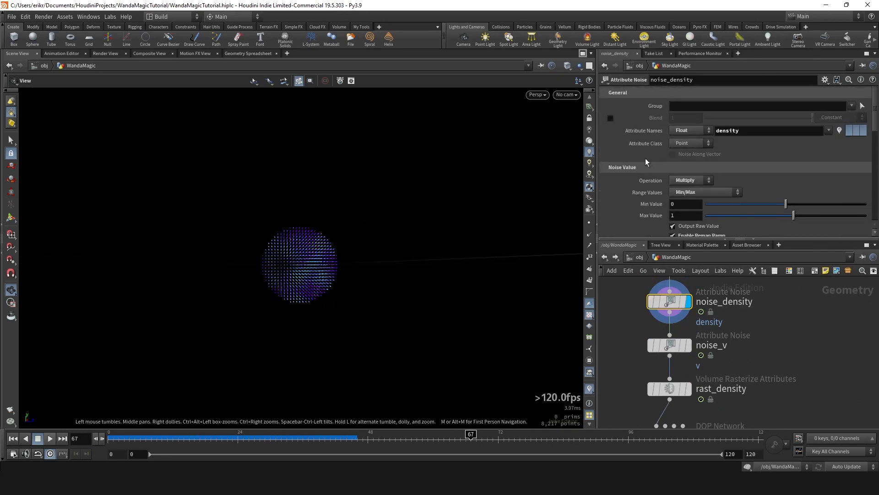
Set the noise animation's Pulse Duration on noise_density to 0.2 and save the scene
scroll(656, 149, down, 10)
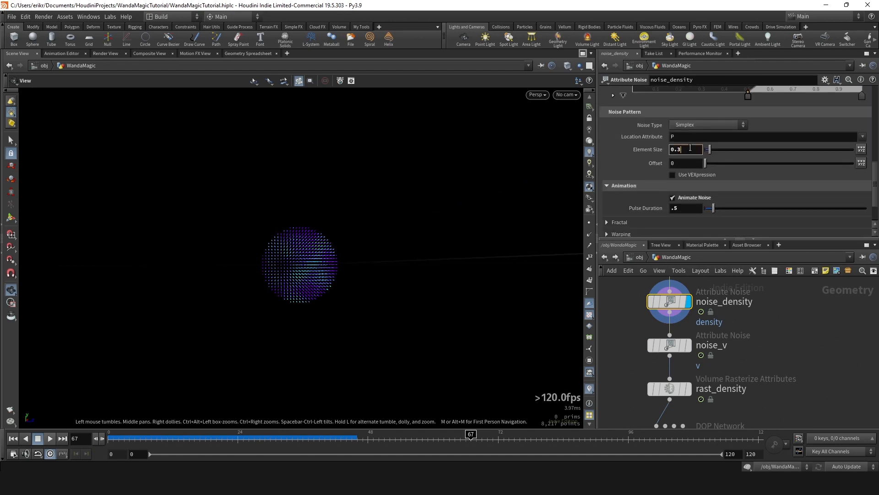
key(Return)
scroll(691, 213, up, 4)
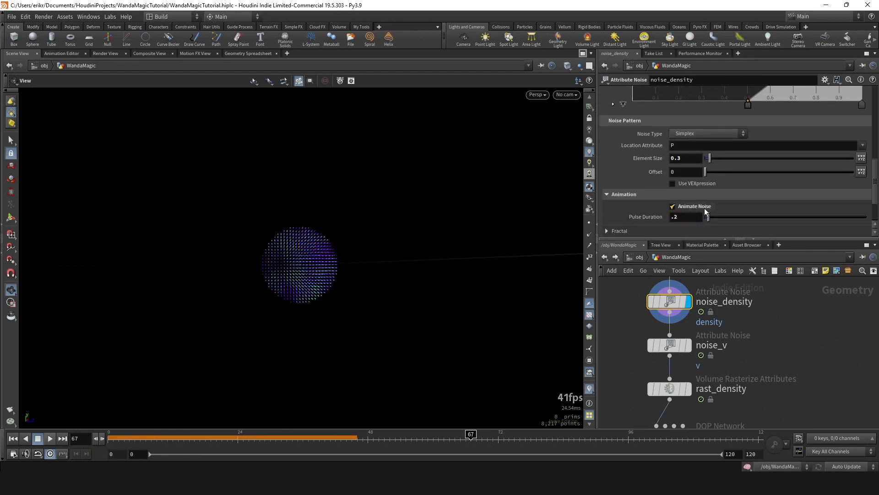
scroll(808, 163, up, 4)
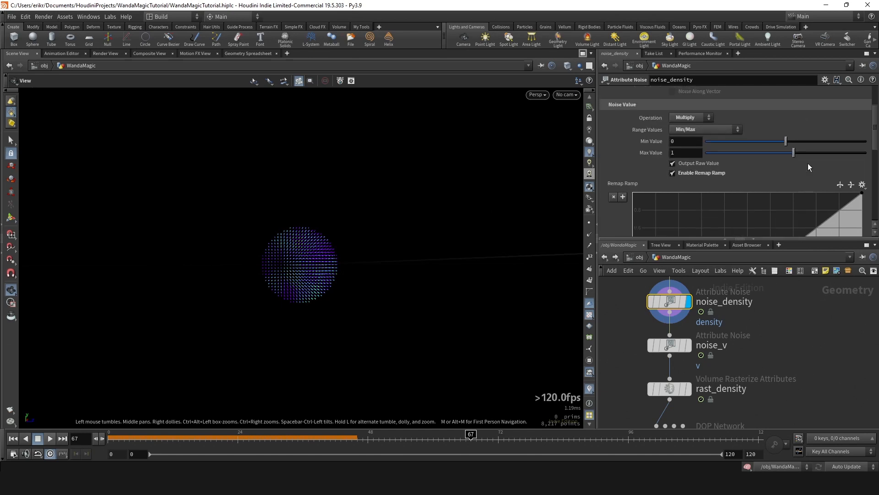
scroll(766, 356, down, 5)
key(ctrl+s)
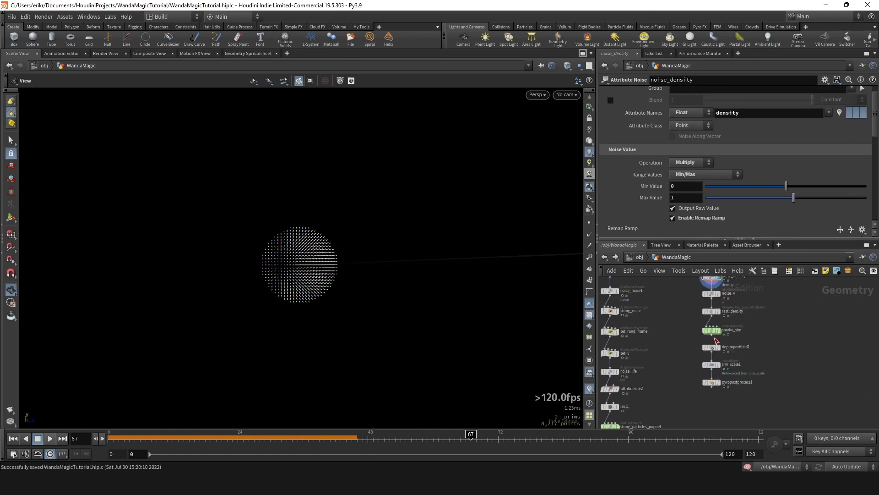
Connect gasturbulence1 to merge1 inside smoke_sim, set its turbulence Scale to 0.6 and play the simulation from frame 0
scroll(723, 307, up, 5)
middle_drag(723, 307, 732, 361)
double_click(709, 325)
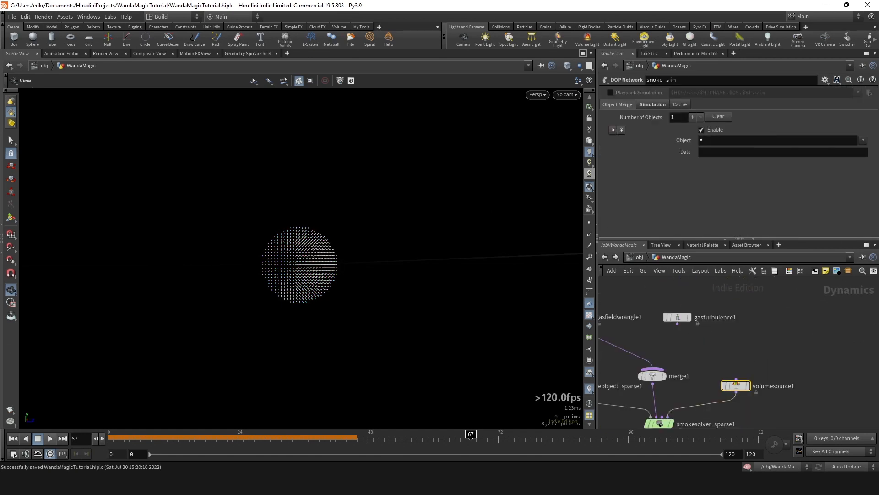
drag(141, 438, 108, 438)
scroll(757, 355, down, 2)
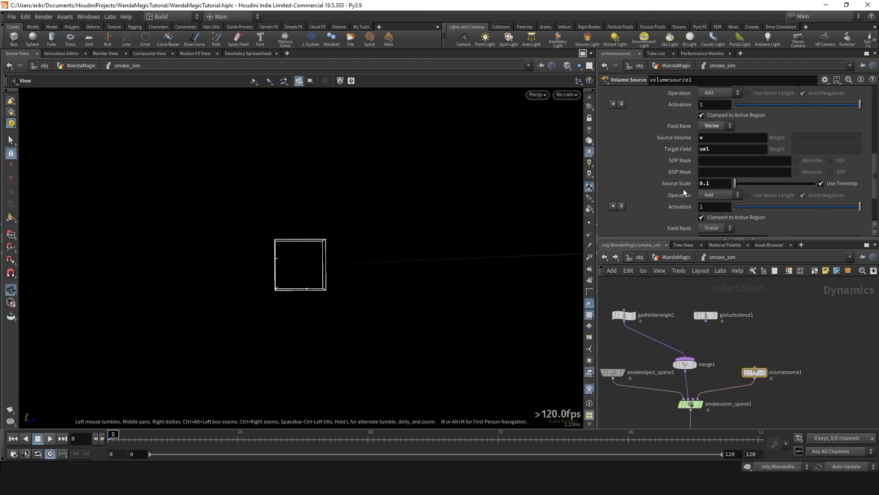
scroll(673, 191, down, 3)
drag(706, 321, 685, 358)
click(706, 315)
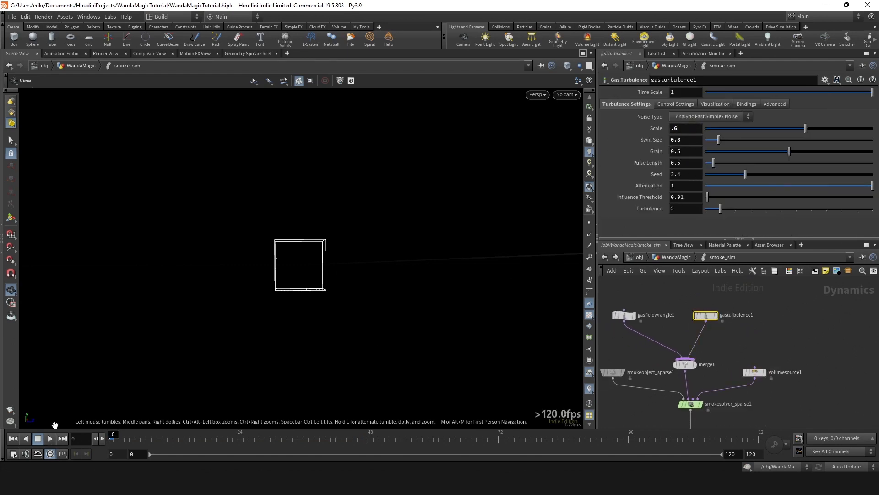
drag(300, 308, 318, 310)
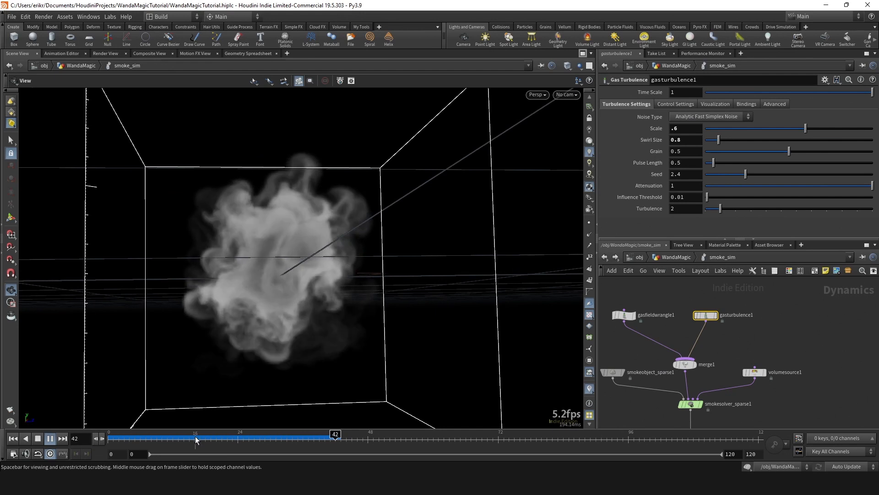
drag(197, 441, 325, 440)
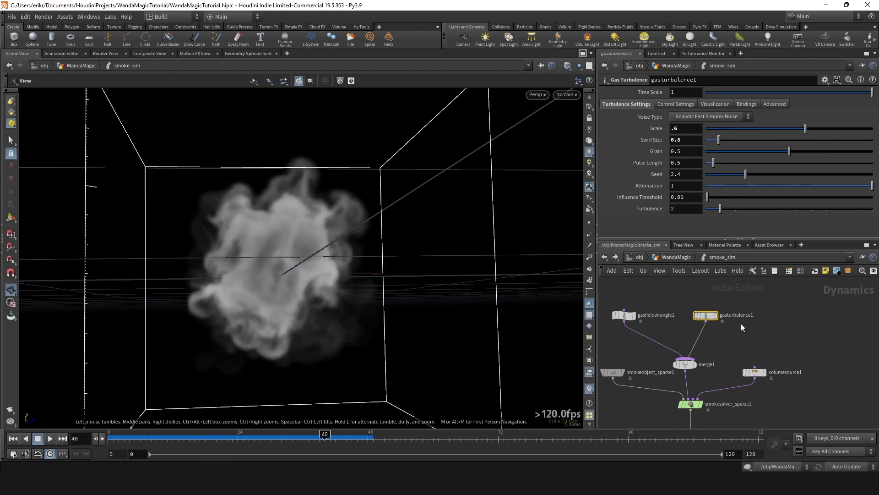
Display pyropostprocess1 in the WandaMagic network and frame its smoke in the viewport
key(u)
scroll(739, 419, up, 1)
middle_drag(739, 420, 704, 368)
click(702, 352)
scroll(727, 339, down, 6)
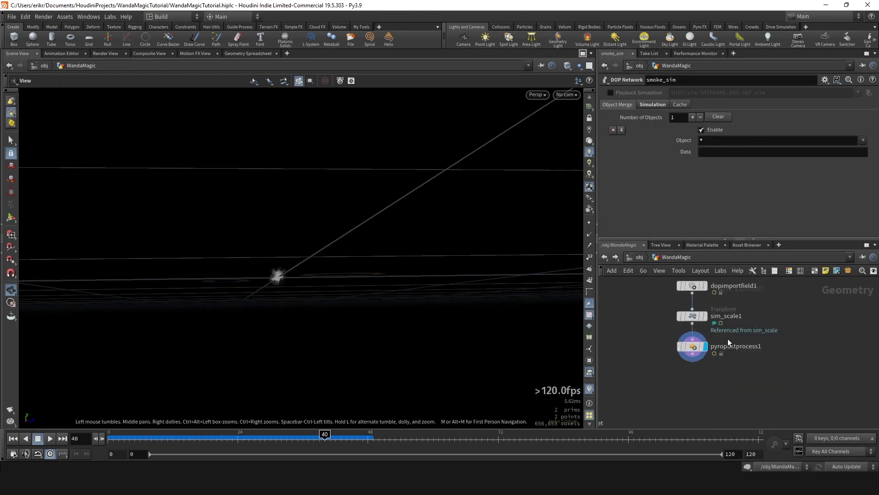
key(f)
Duplicate the cache_sting_particles file cache and connect the copy below pyropostprocess1
middle_drag(679, 395, 704, 370)
scroll(705, 371, up, 4)
click(677, 368)
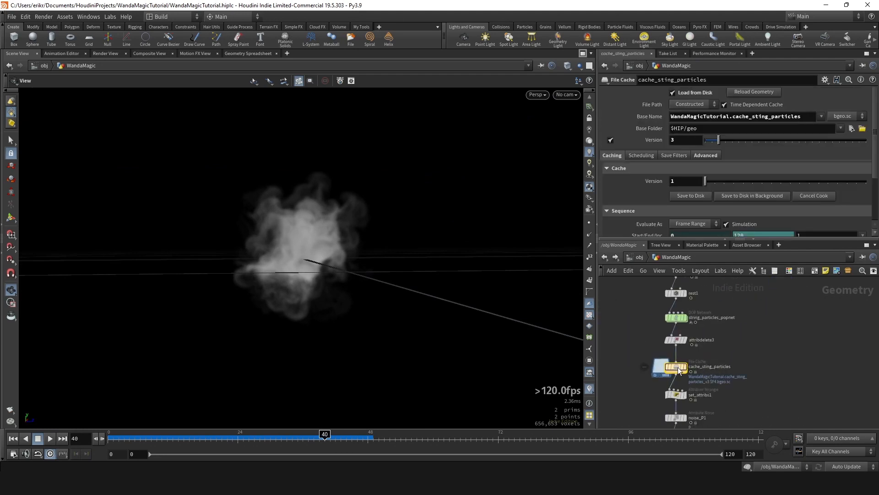
key(ctrl+c)
scroll(683, 368, down, 3)
middle_drag(774, 333, 721, 354)
scroll(721, 354, up, 3)
key(ctrl+v)
scroll(721, 354, up, 4)
drag(739, 365, 706, 379)
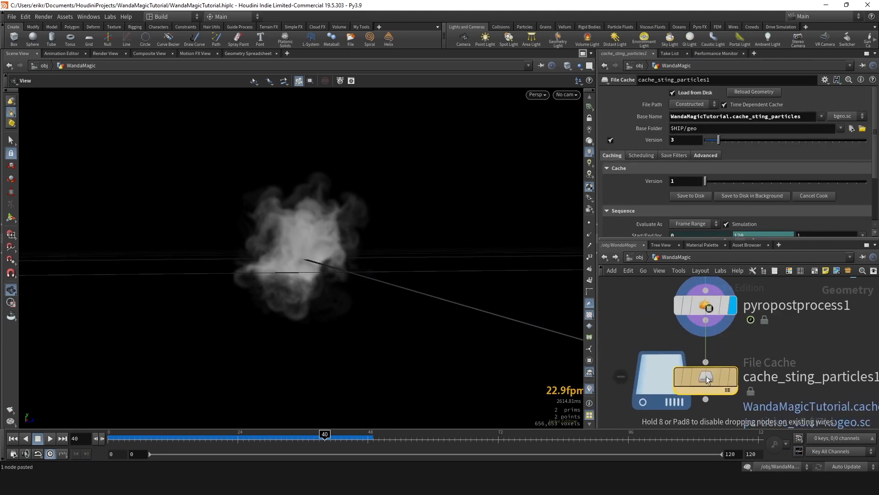
Revert the duplicated file cache's Base Name to its default, rename the node cache_smoke_sim and save the scene
ctrl+middle_click(644, 118)
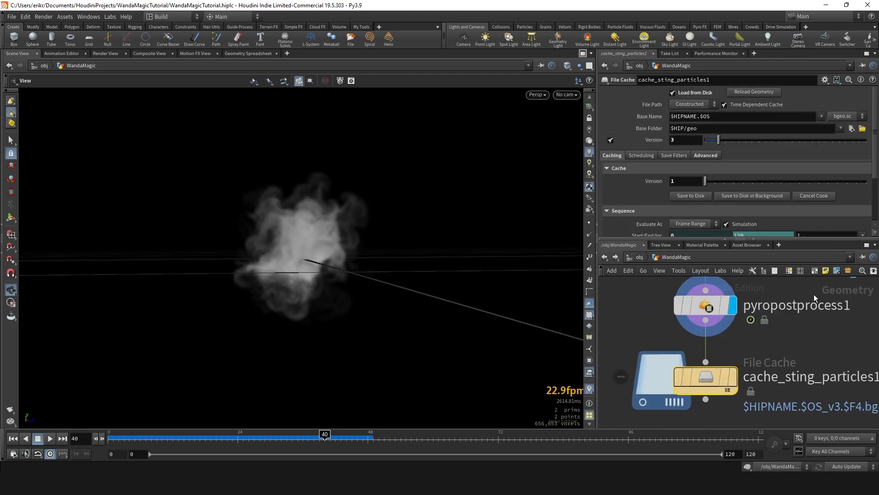
scroll(814, 294, down, 3)
middle_drag(814, 294, 759, 306)
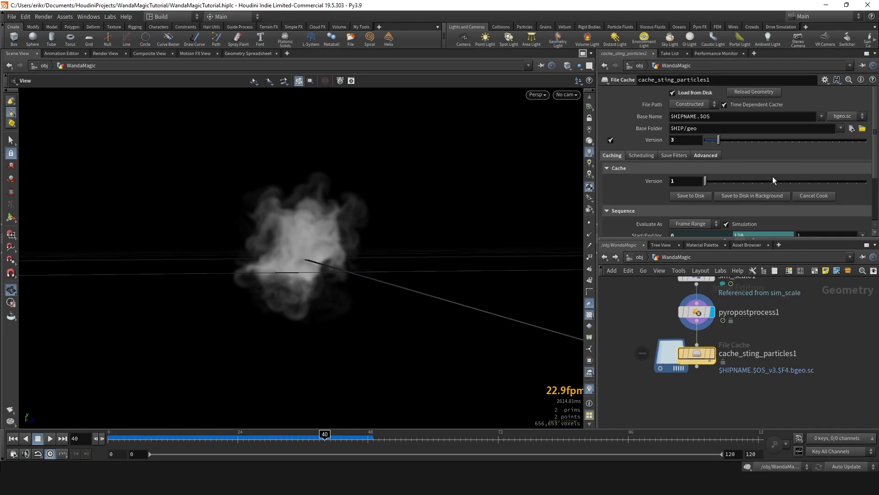
double_click(745, 355)
drag(745, 355, 830, 349)
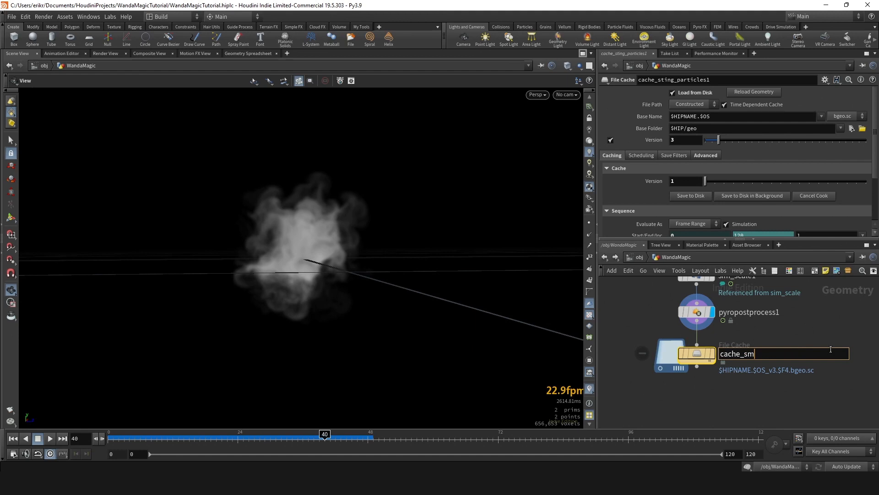
key(ctrl+s)
Link the start frame of cache_smoke_sim to smoke_sim's Start Frame with a relative reference
key(Up)
key(Up)
key(Up)
key(Up)
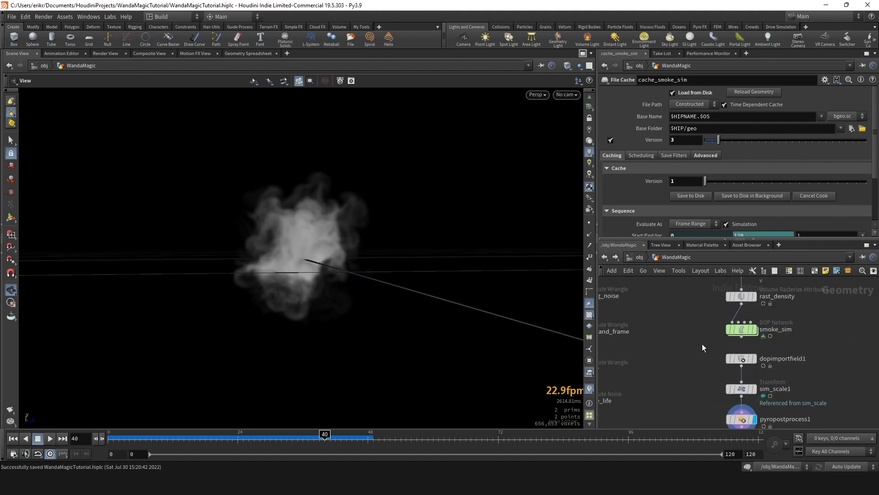
click(652, 105)
right_click(676, 176)
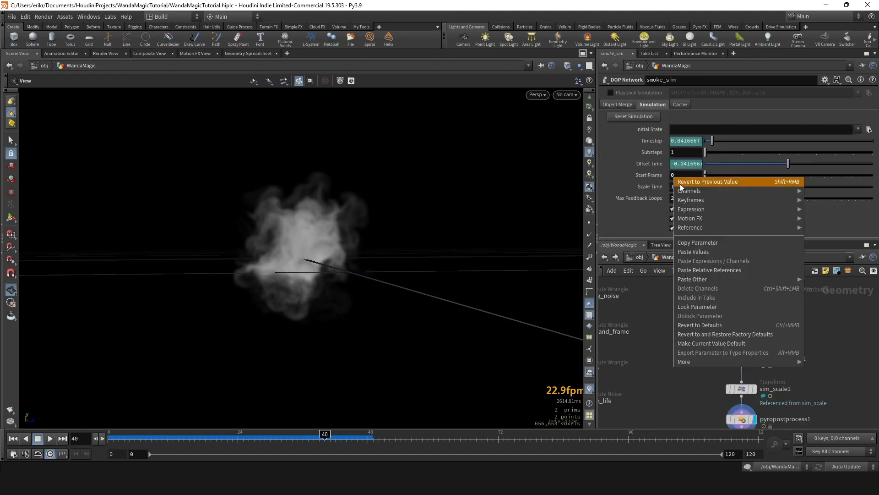
click(701, 243)
middle_drag(711, 346, 644, 260)
click(675, 366)
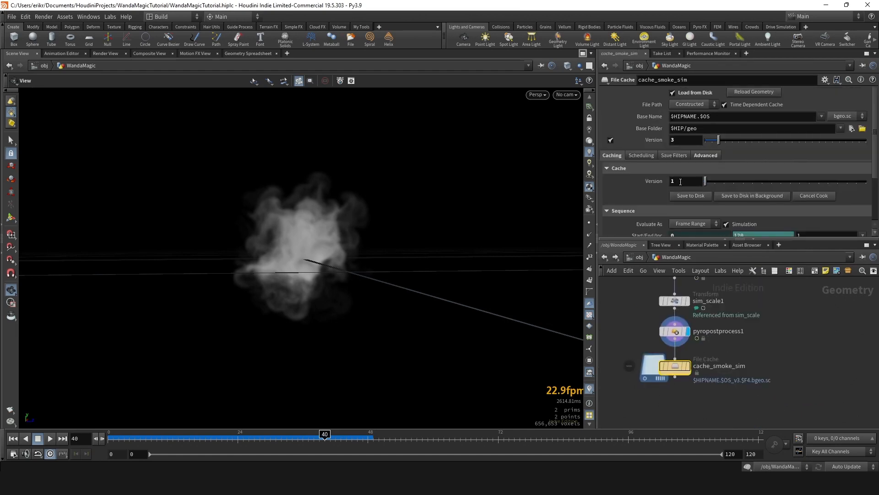
scroll(682, 185, down, 3)
right_click(684, 188)
click(721, 281)
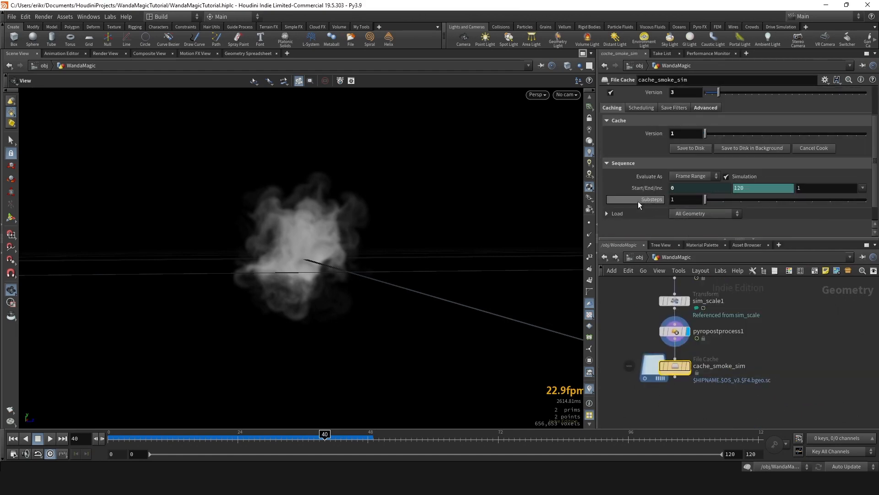
Select the core_pop_sim network to check its simulation Start Frame
scroll(751, 362, down, 8)
middle_drag(690, 354, 735, 346)
scroll(736, 345, up, 8)
middle_drag(757, 299, 751, 353)
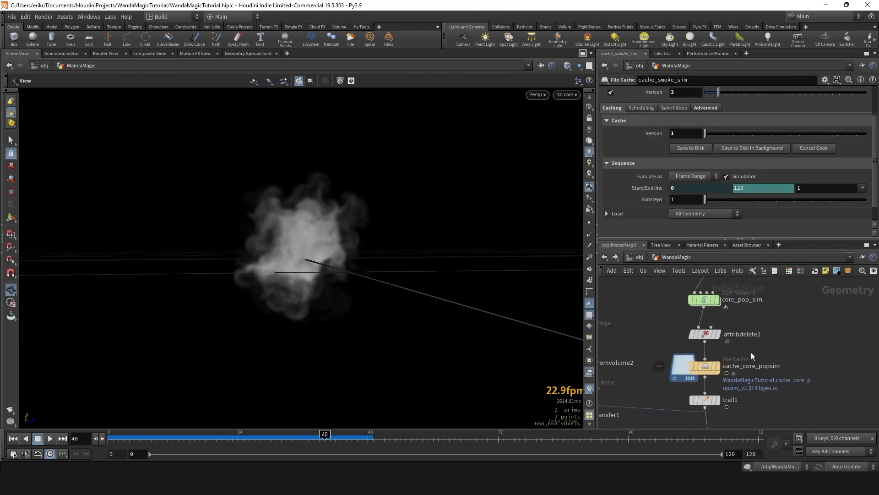
click(705, 299)
scroll(697, 300, down, 6)
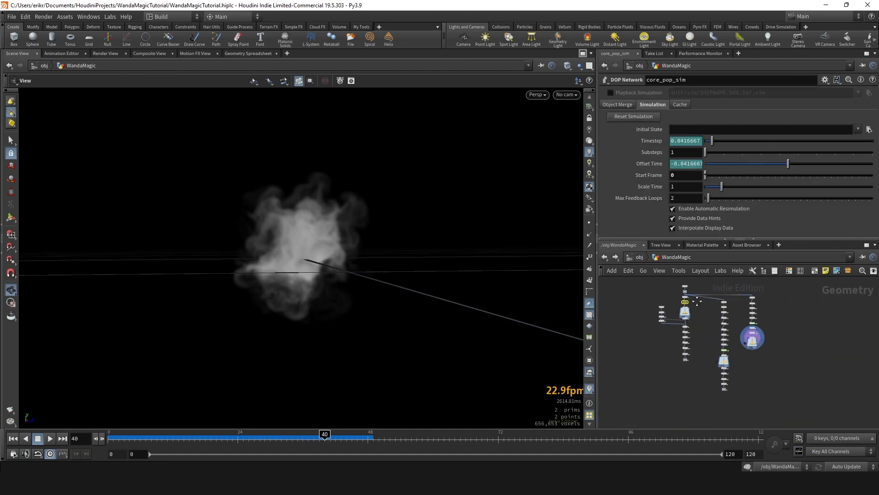
Check the start frame settings of string_particles_popnet, the cache_sting_particles file cache and core_pop_sim
scroll(754, 380, up, 8)
click(664, 323)
click(644, 105)
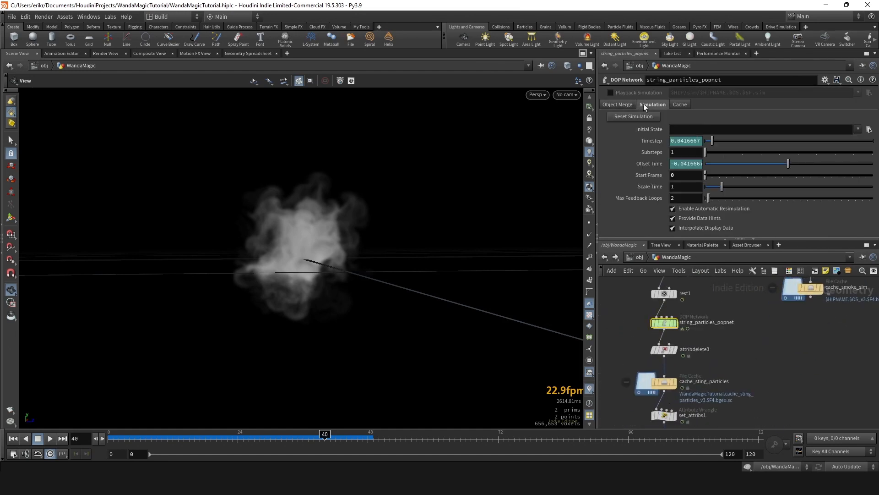
right_click(681, 175)
click(704, 241)
click(664, 382)
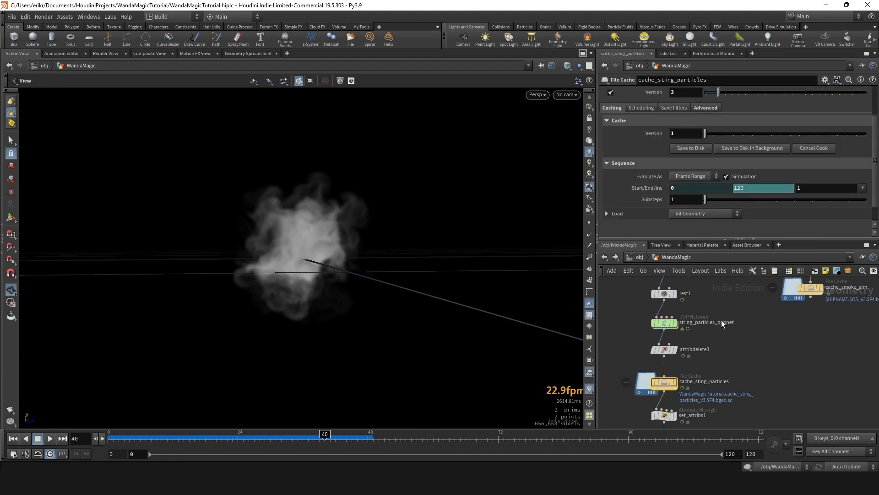
right_click(682, 187)
click(701, 281)
scroll(685, 302, down, 5)
middle_drag(618, 280, 702, 376)
click(671, 299)
scroll(726, 335, down, 4)
middle_drag(799, 373, 682, 318)
Display the cache_smoke_sim output and scrub through its smoke animation up to frame 56
scroll(682, 318, up, 7)
scroll(676, 318, up, 6)
click(666, 317)
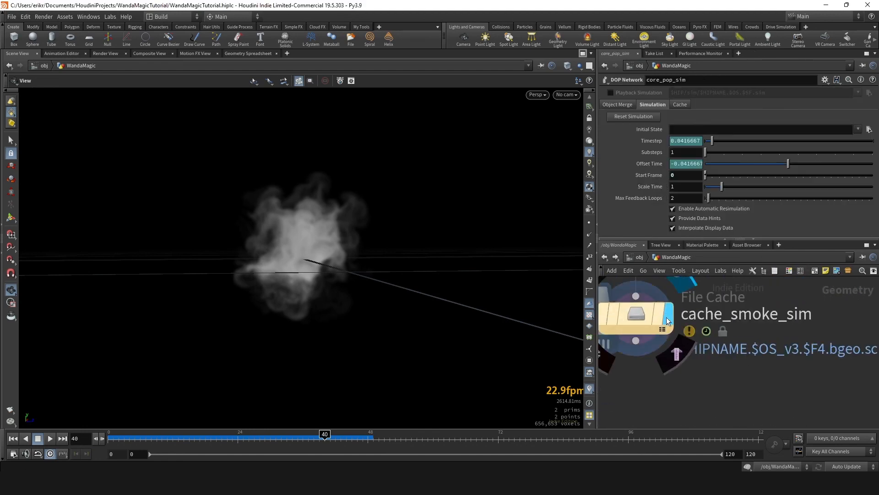
click(646, 316)
scroll(747, 353, down, 5)
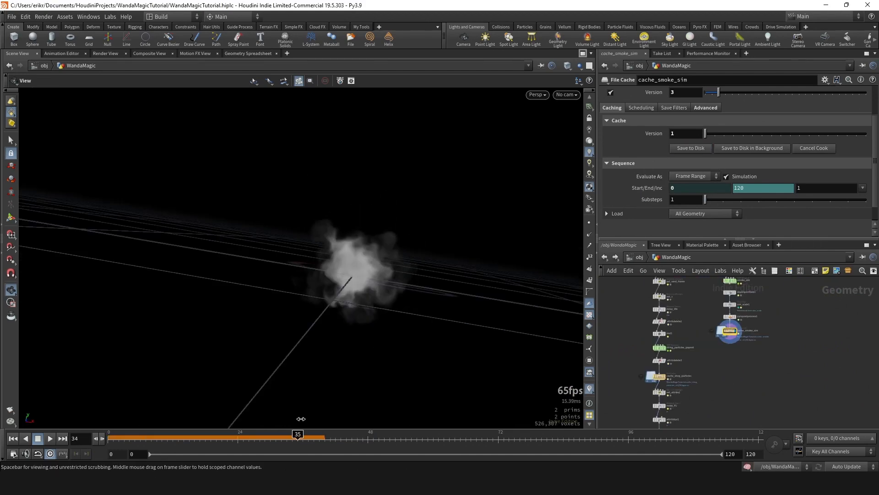
key(space+f)
drag(352, 283, 379, 243)
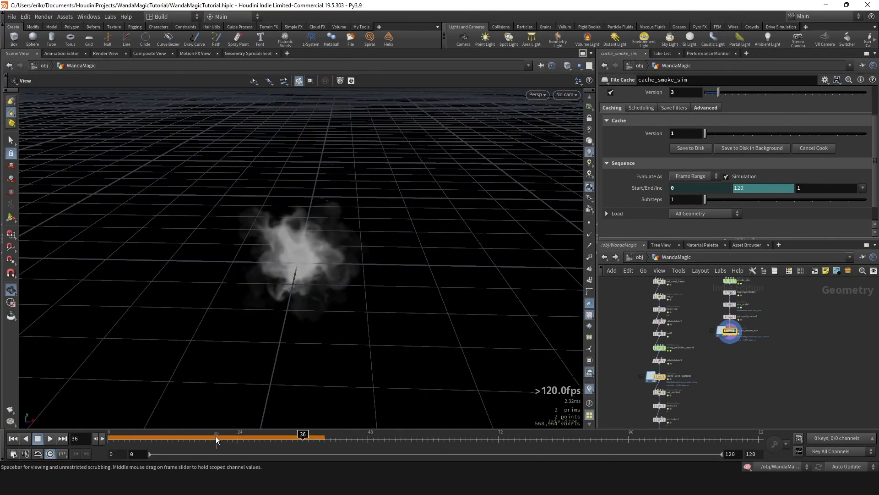
drag(215, 439, 411, 415)
Overlay cache_sting_particles on the displayed smoke and compare the two at frame 37
middle_drag(689, 376, 681, 336)
scroll(680, 334, up, 6)
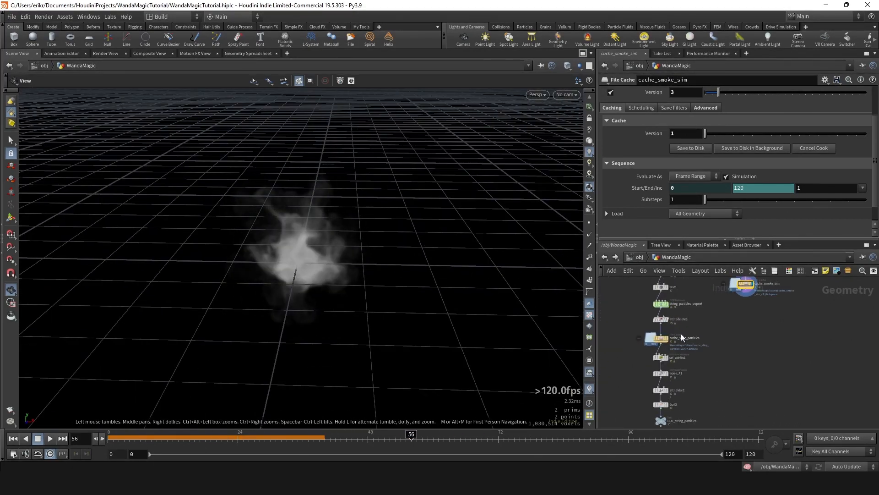
click(641, 347)
drag(323, 264, 257, 411)
mouse_move(304, 439)
mouse_down()
mouse_move(497, 432)
mouse_move(272, 434)
mouse_move(311, 435)
mouse_up()
scroll(705, 341, down, 5)
middle_drag(706, 341, 726, 362)
scroll(500, 331, down, 3)
scroll(692, 373, down, 4)
Inside string_particles_popnet, set the source_first_input inherit velocity to the expression 1 * .4, and return to the WandaMagic network
scroll(713, 333, up, 8)
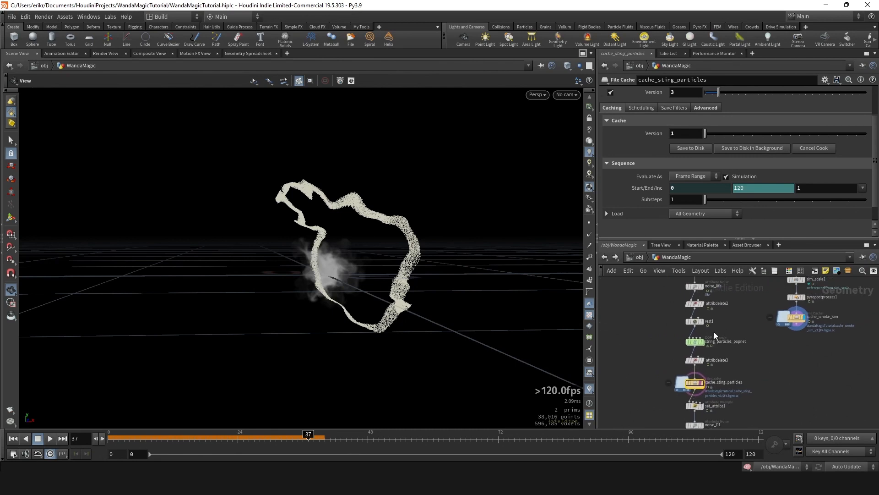
double_click(689, 349)
click(691, 143)
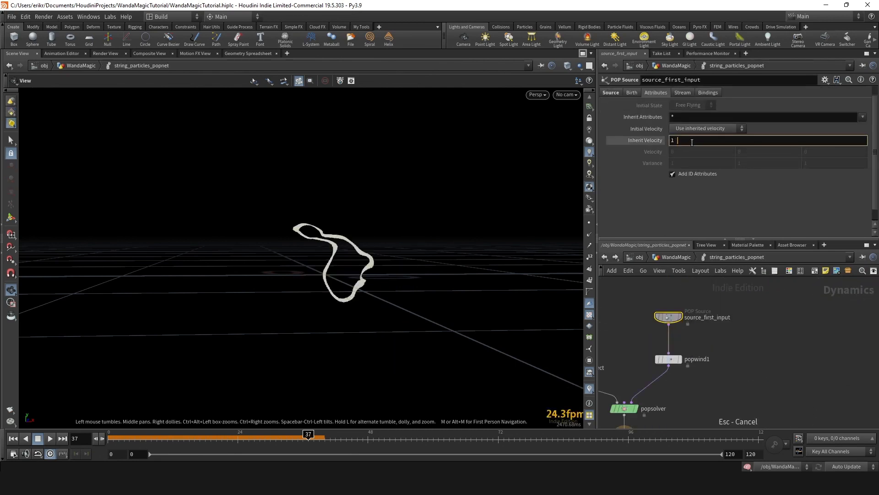
key(Return)
click(632, 92)
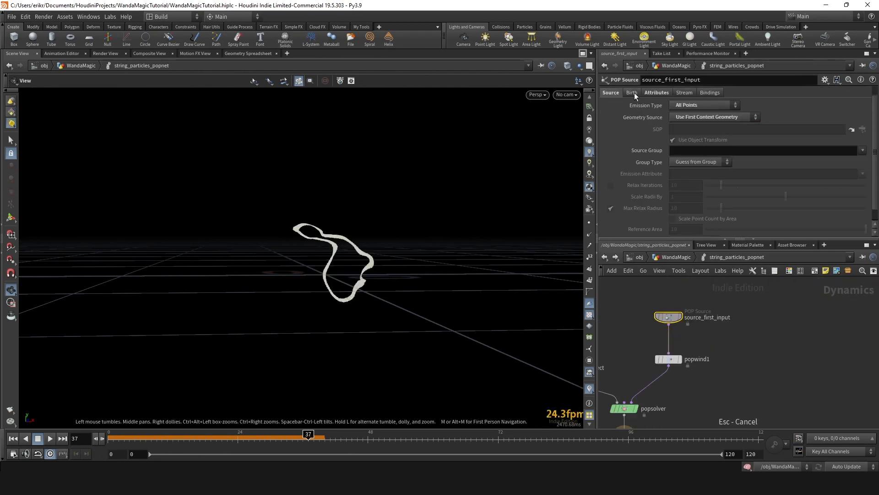
click(655, 93)
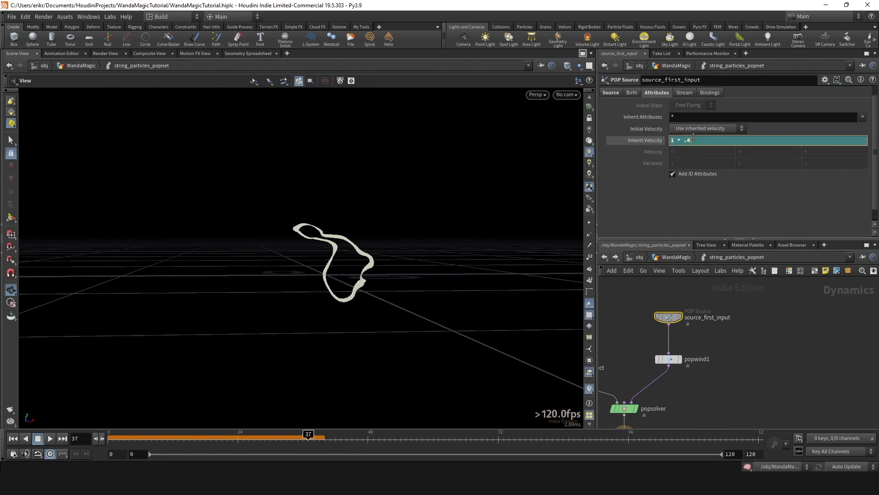
middle_drag(722, 344, 739, 342)
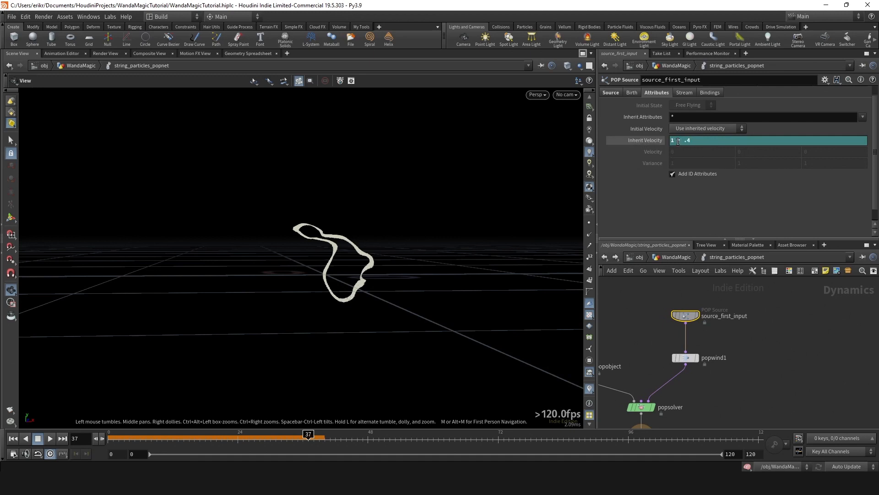
key(u)
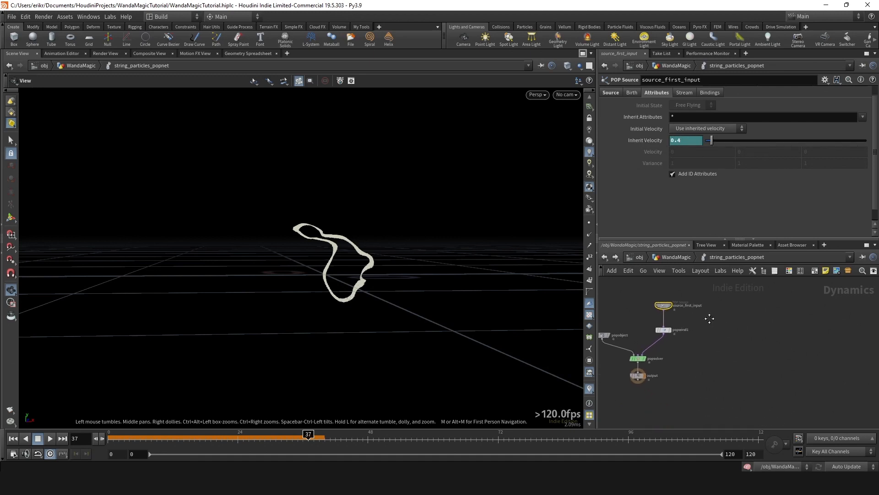
Set the cache_sting_particles file cache to version 4 and save its frames to disk
scroll(676, 330, up, 6)
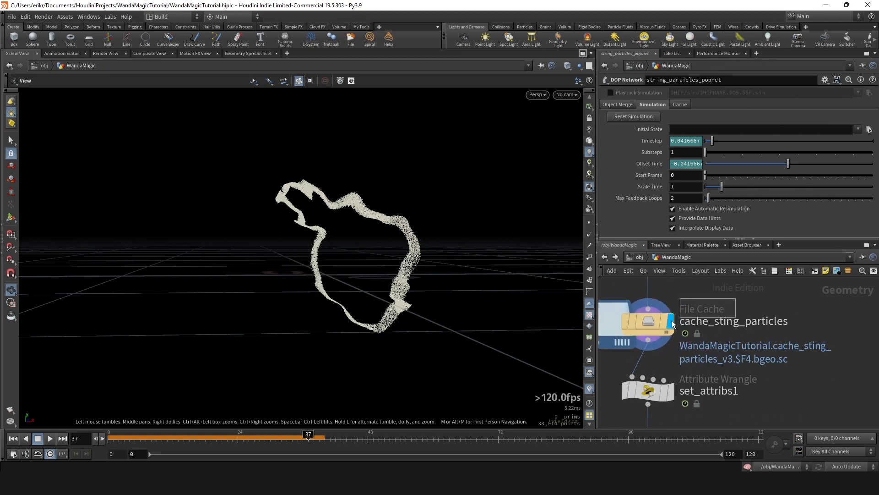
click(664, 321)
drag(719, 92, 724, 95)
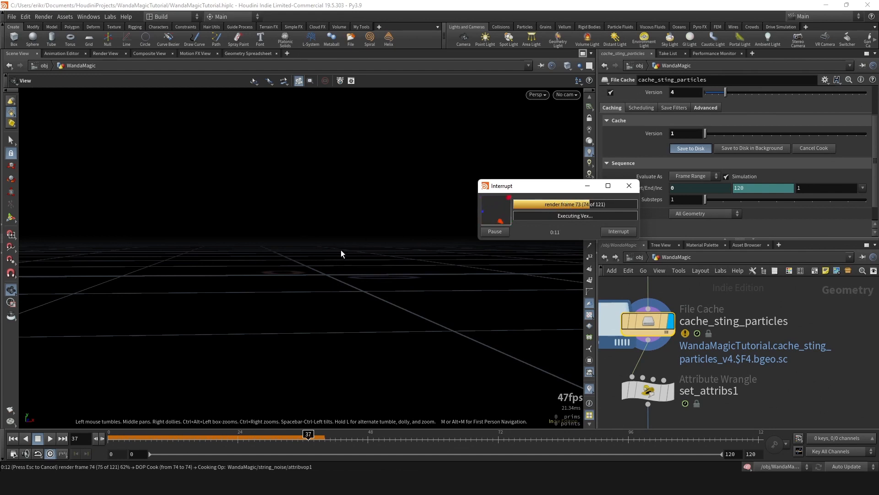
drag(543, 189, 482, 195)
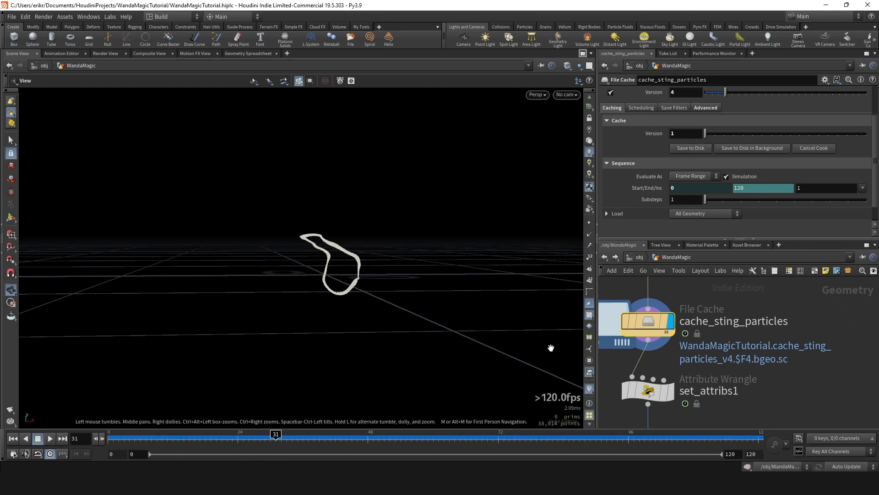
Overlay merge1 on the string particles and scrub through the combined particle animation to frame 100
scroll(669, 334, down, 5)
scroll(669, 335, up, 5)
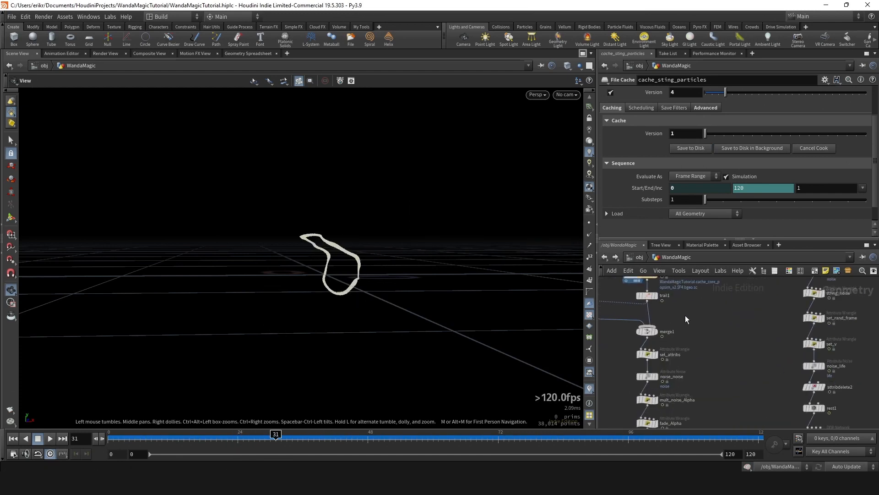
click(678, 328)
mouse_move(292, 443)
mouse_down()
mouse_move(316, 435)
mouse_move(573, 435)
mouse_up()
scroll(414, 275, up, 4)
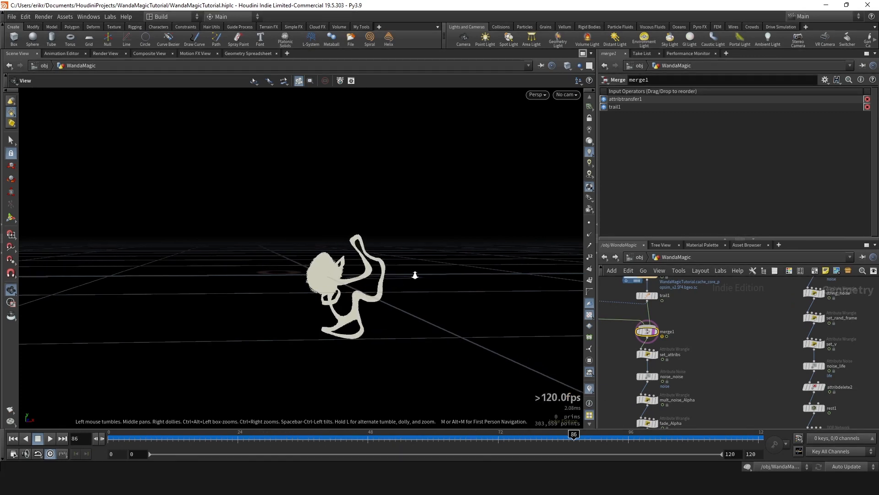
scroll(655, 327, down, 5)
middle_drag(655, 327, 598, 303)
drag(249, 436, 707, 425)
drag(655, 419, 650, 419)
Overlay cache_smoke_sim on the core and string particles and review them together up to frame 99
scroll(701, 333, up, 7)
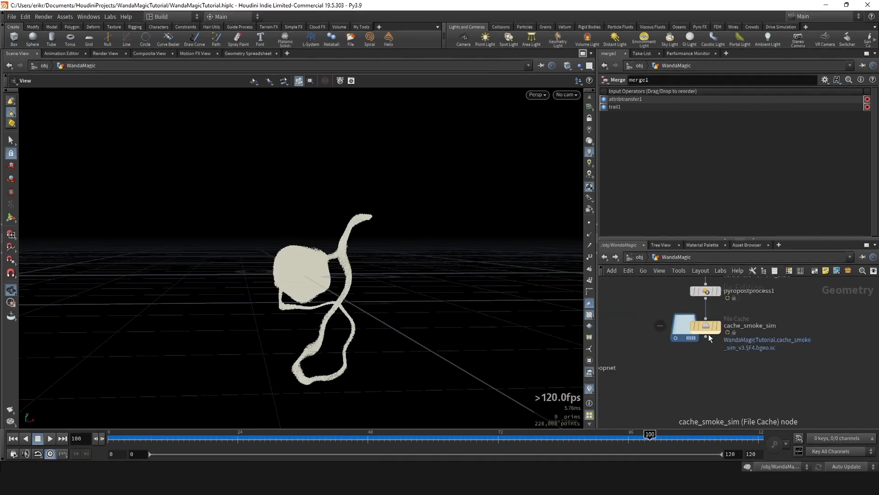
click(706, 326)
key(shift+e)
drag(298, 443, 644, 438)
Append a Transform node after cache_smoke_sim, display it and set its uniform scale to 1.2
scroll(752, 365, down, 3)
scroll(703, 360, up, 4)
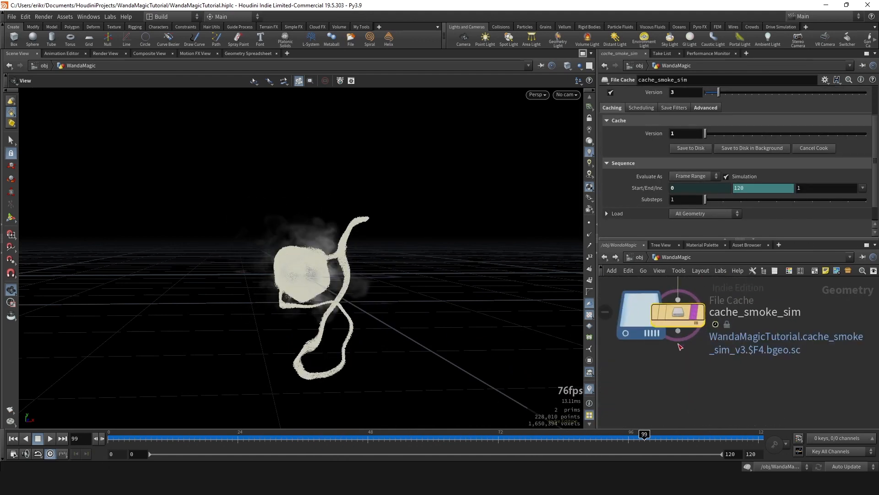
click(678, 331)
key(Tab)
text(trans)
key(Return)
click(679, 365)
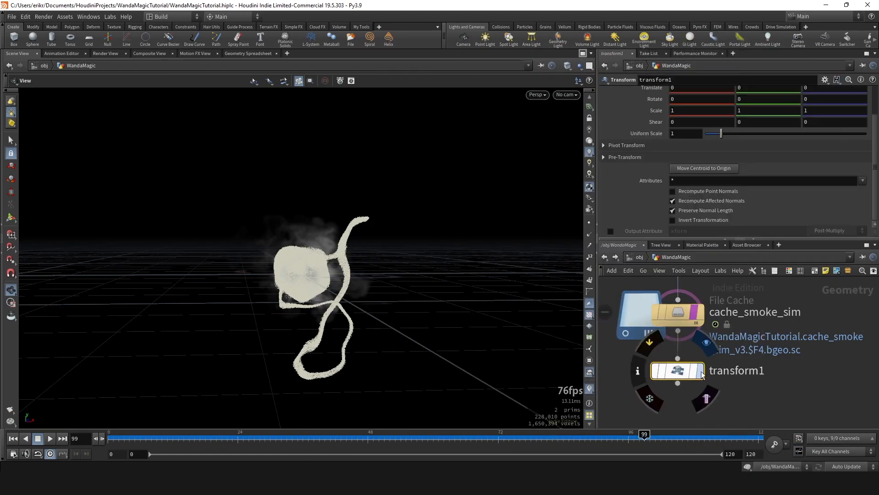
click(699, 370)
click(694, 135)
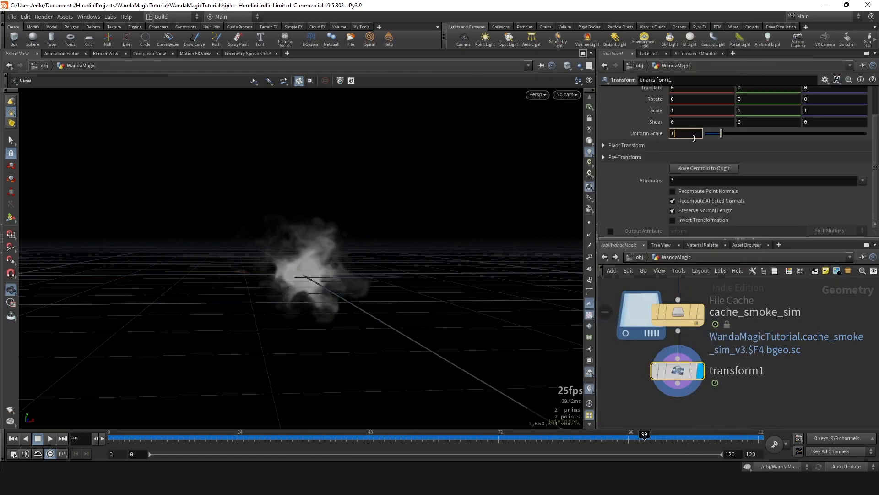
text(.2)
key(Return)
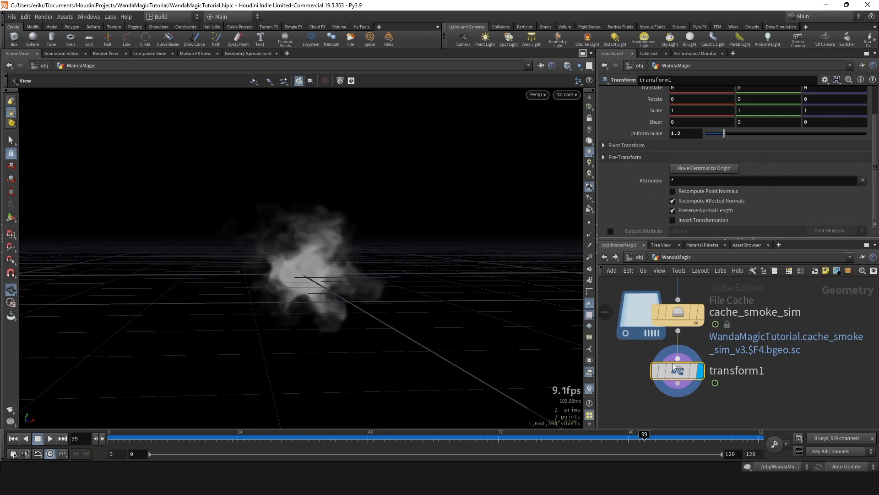
Overlay the string particles and merge1 on the scaled smoke and scrub the timeline to frame 37
scroll(675, 367, down, 5)
middle_drag(619, 393, 715, 334)
scroll(714, 334, down, 1)
key(e)
click(700, 346)
middle_drag(630, 356, 680, 353)
scroll(683, 300, up, 4)
middle_drag(682, 300, 692, 426)
key(e)
click(645, 354)
drag(340, 437, 694, 432)
scroll(702, 361, down, 5)
middle_drag(703, 361, 649, 351)
mouse_move(298, 434)
mouse_down()
mouse_move(183, 435)
mouse_move(481, 435)
mouse_move(222, 435)
mouse_move(465, 435)
mouse_move(308, 436)
mouse_up()
Set the set_rand_frame threshold to 0.12, save cache_sting_particles to disk again and review the strings up to frame 35
scroll(654, 357, up, 5)
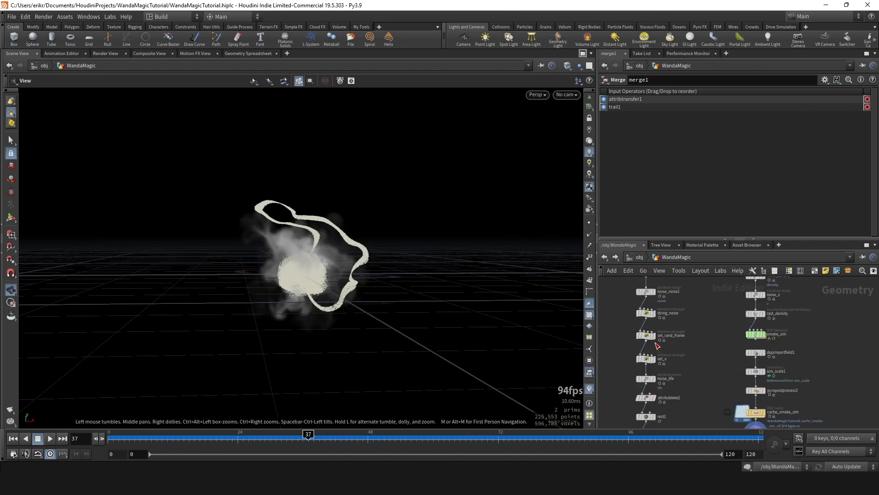
click(638, 331)
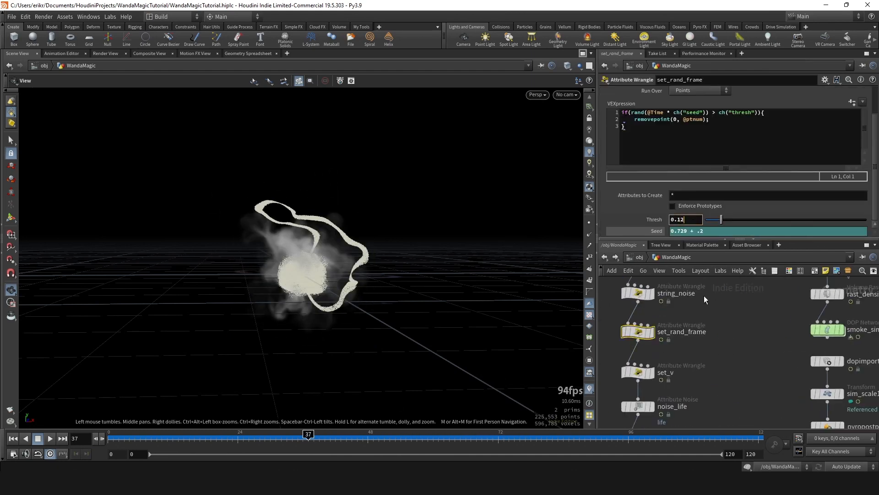
scroll(713, 385, down, 4)
middle_drag(713, 385, 699, 348)
scroll(699, 348, up, 3)
click(656, 361)
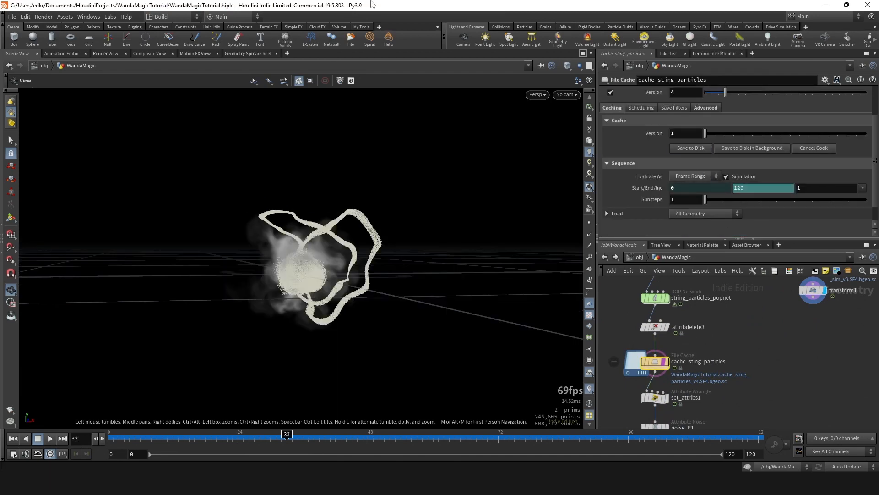
mouse_move(275, 435)
mouse_down()
mouse_move(366, 435)
mouse_move(301, 435)
mouse_move(298, 425)
mouse_up()
Display the set_v wrangle's output and scrub the timeline to frame 109
scroll(696, 340, down, 4)
middle_drag(696, 340, 690, 419)
scroll(676, 359, up, 6)
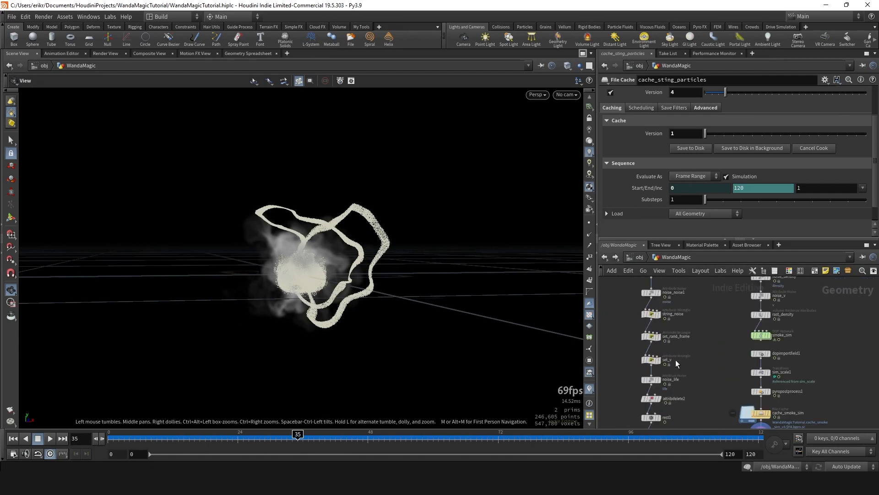
click(658, 337)
scroll(702, 372, down, 4)
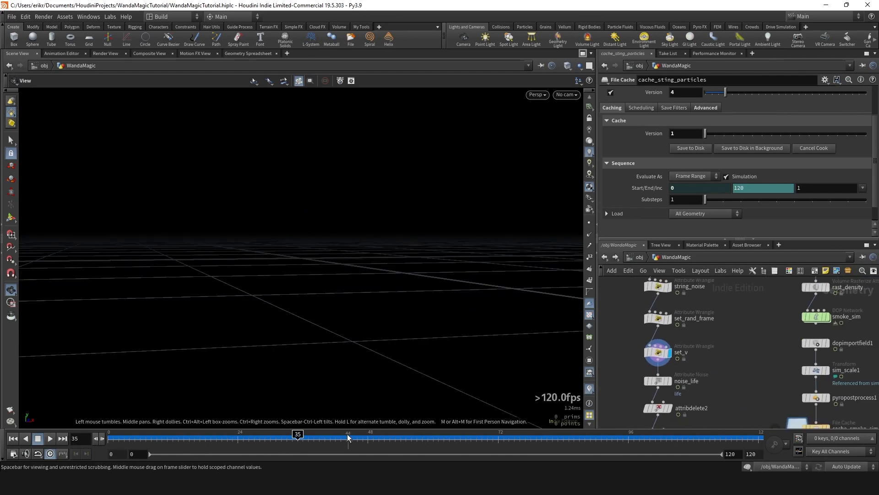
drag(326, 434, 699, 434)
Display the string_noise wrangle and frame its string shapes in the viewport at frame 53
middle_drag(682, 293, 680, 330)
scroll(678, 324, up, 4)
click(663, 327)
key(f)
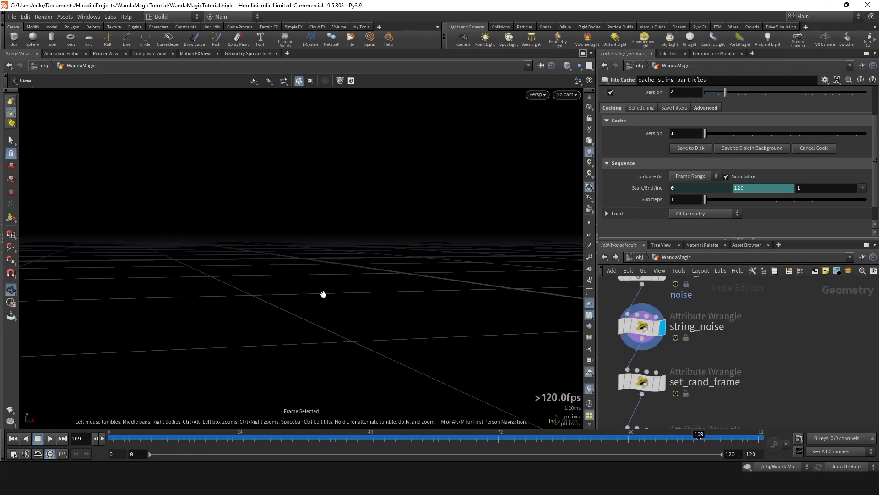
key(f)
drag(407, 434, 396, 435)
key(f)
drag(338, 316, 349, 303)
scroll(701, 373, down, 4)
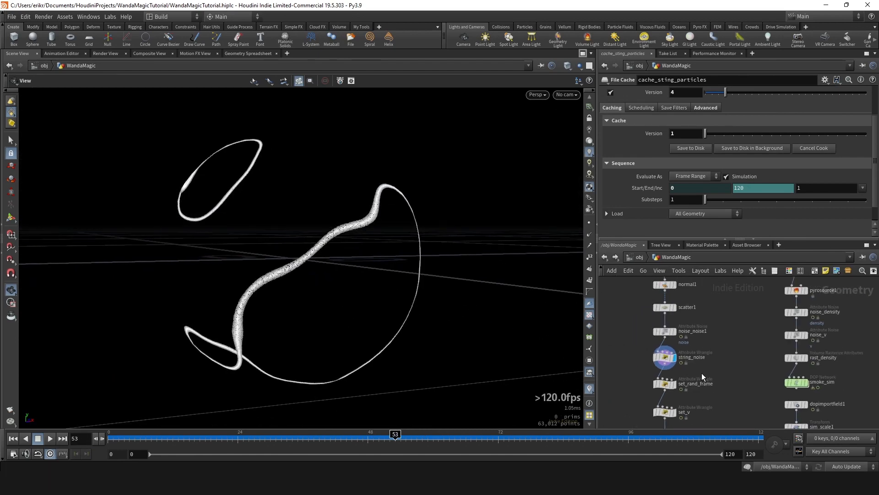
Try an element size of 0.1 in the noise_noise1 noise pattern and set it back to 0.2
click(681, 326)
click(687, 345)
scroll(660, 182, down, 2)
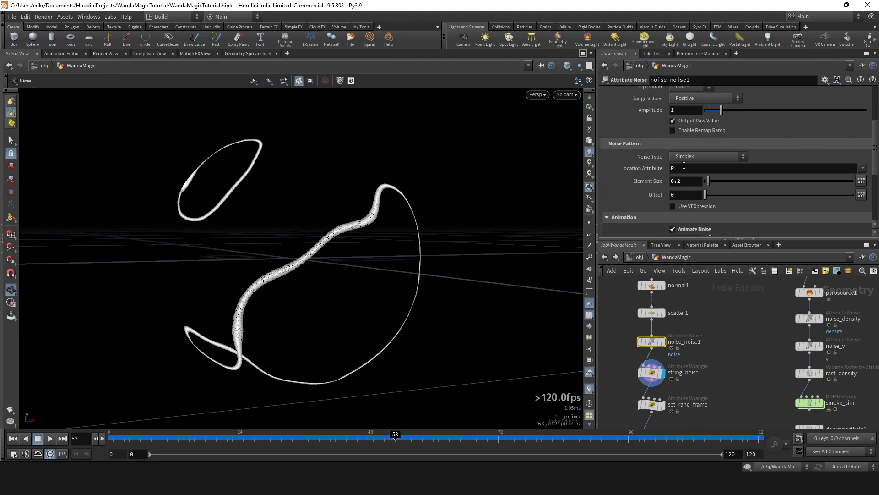
click(690, 180)
key(Return)
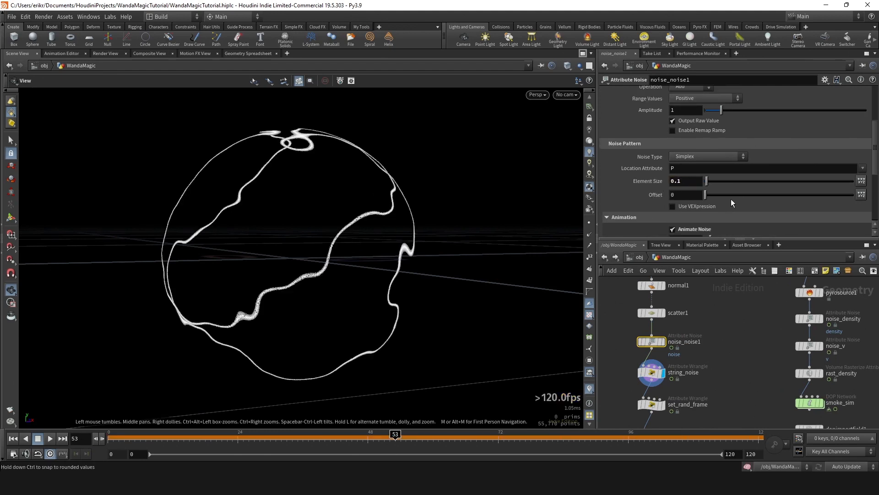
middle_drag(687, 182, 697, 180)
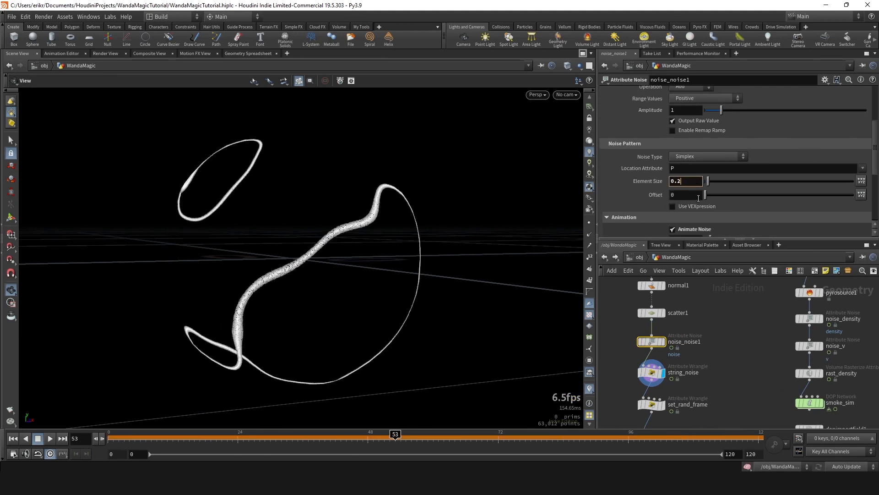
Try a higher fractal roughness in noise_noise1, undo it and set the roughness to 0.55
scroll(700, 202, down, 3)
drag(784, 197, 791, 198)
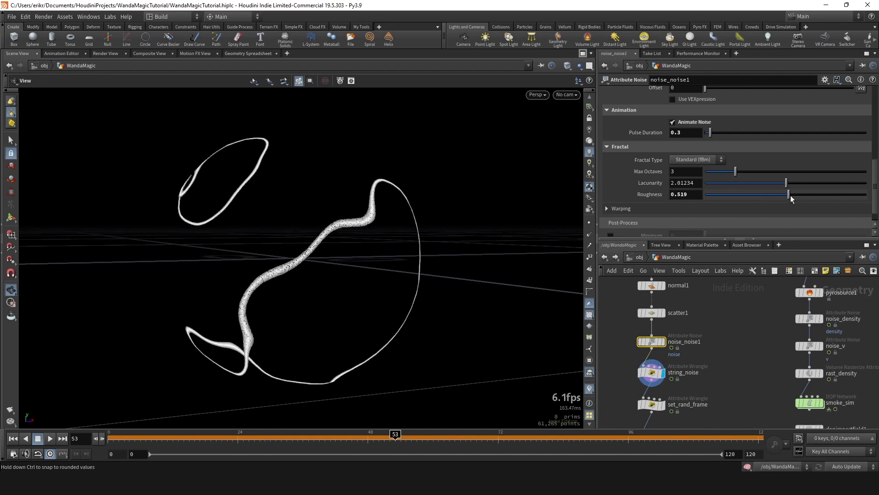
key(ctrl+z)
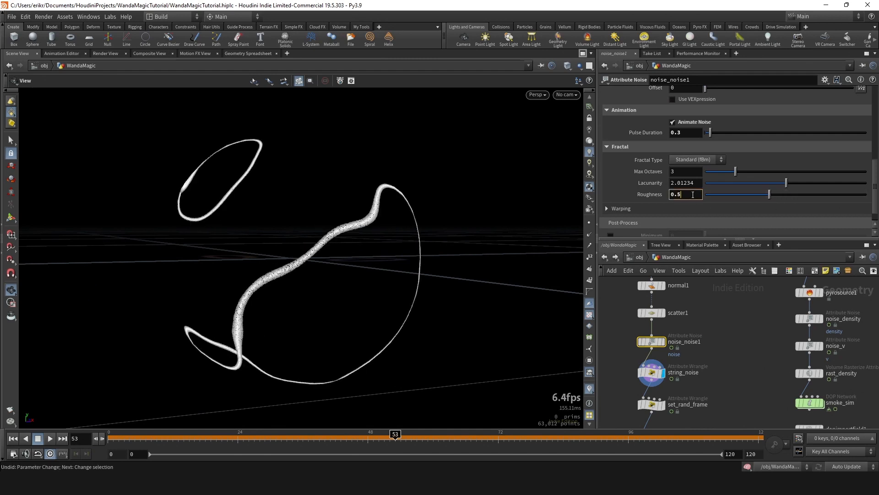
text(5)
key(Return)
scroll(661, 210, up, 2)
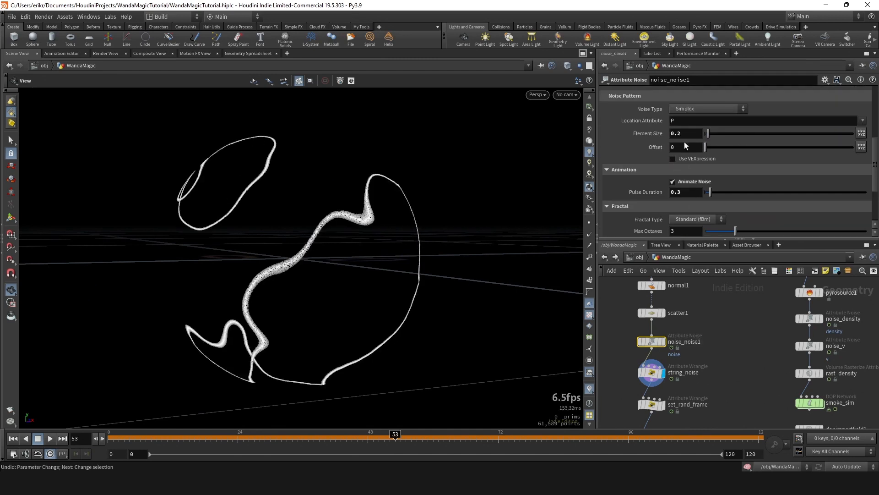
Try an element size of 0.17 in noise_noise1, set it to 0.15 and scrub the timeline to frame 62
key(Return)
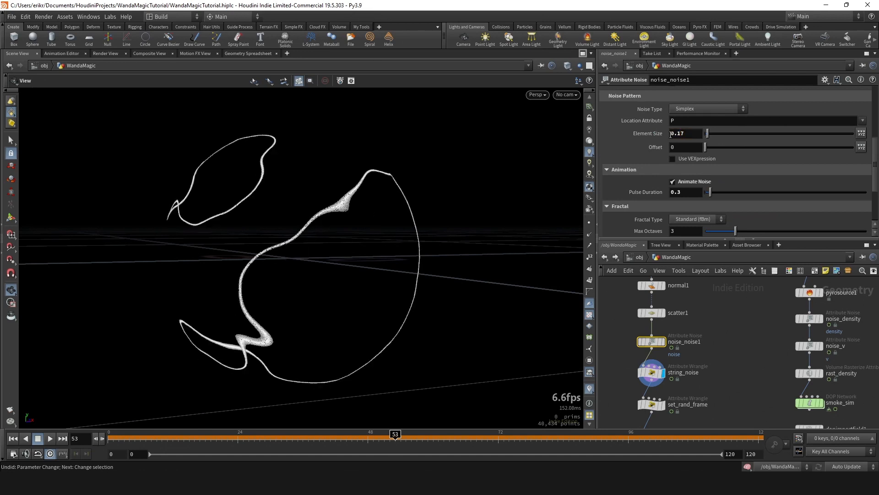
drag(520, 204, 508, 204)
key(ctrl+z)
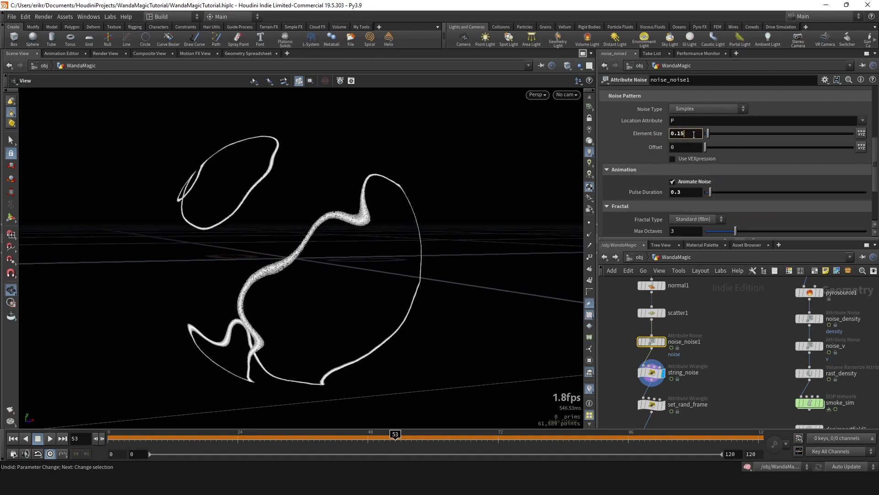
key(Return)
mouse_move(395, 437)
mouse_down()
mouse_move(359, 437)
mouse_move(443, 438)
mouse_up()
Display the cache_sting_particles file cache and set its version to 5
scroll(714, 362, down, 5)
middle_drag(714, 365, 685, 285)
scroll(667, 352, up, 6)
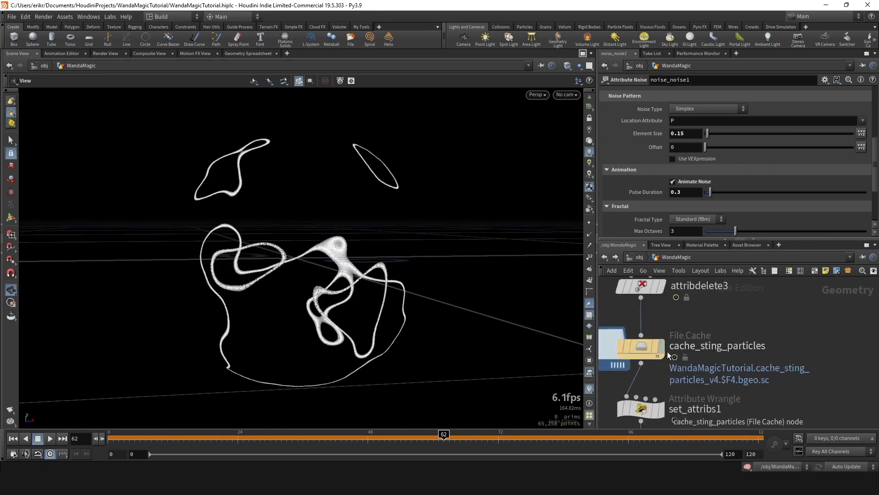
click(660, 347)
scroll(721, 119, up, 2)
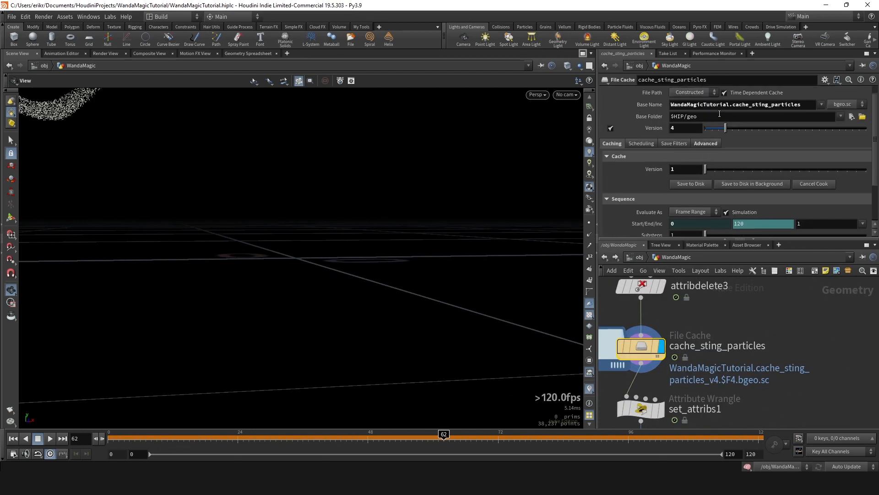
drag(726, 128, 731, 129)
drag(290, 227, 301, 229)
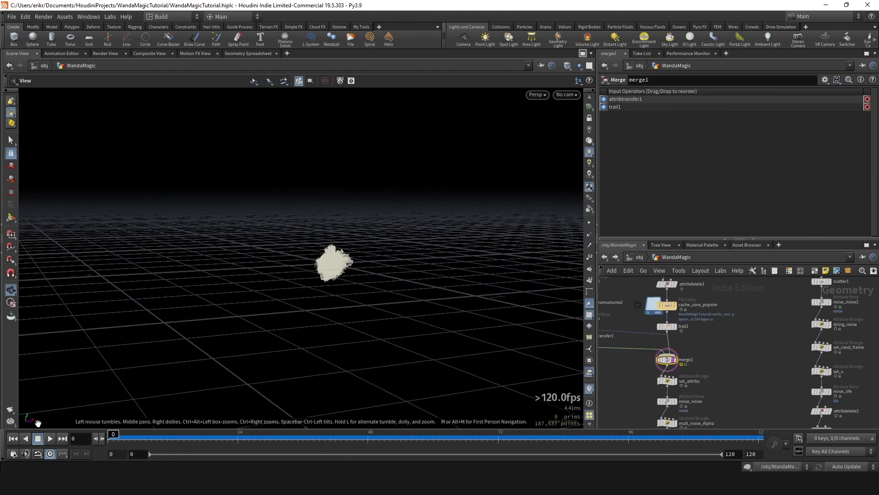
Play back the merged core and string particles, and display the cached smoke simulation at frame 65
click(50, 439)
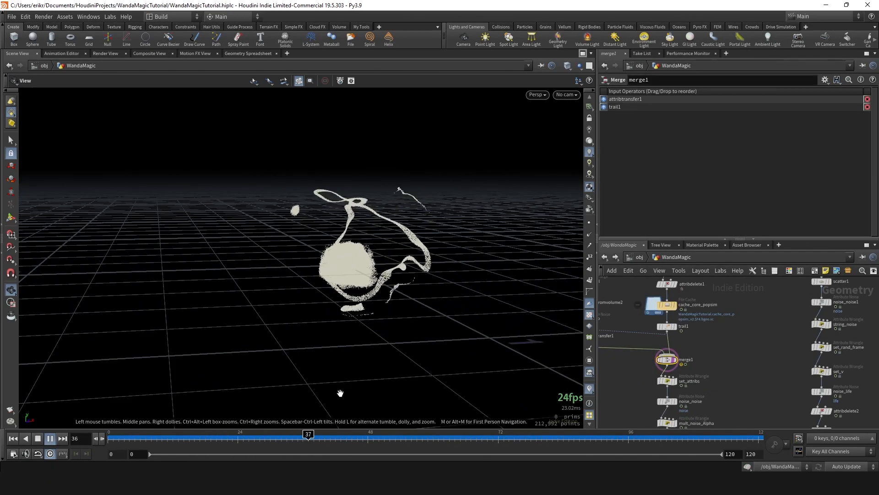
scroll(686, 328, down, 5)
scroll(710, 359, up, 6)
middle_drag(749, 361, 772, 300)
click(701, 349)
scroll(749, 369, down, 3)
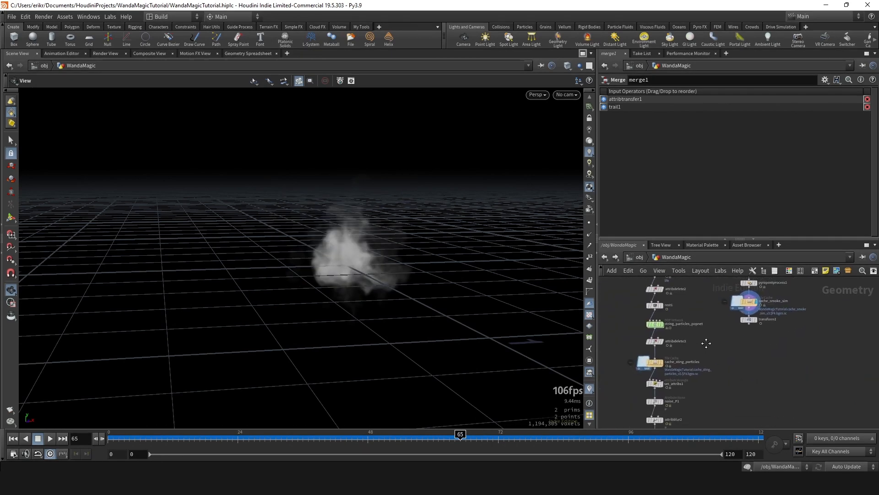
Overlay the cached string particles on the displayed output of the smoke's transform1 node and scrub to frame 85
scroll(697, 358, up, 3)
click(651, 350)
scroll(664, 366, down, 3)
scroll(697, 328, up, 3)
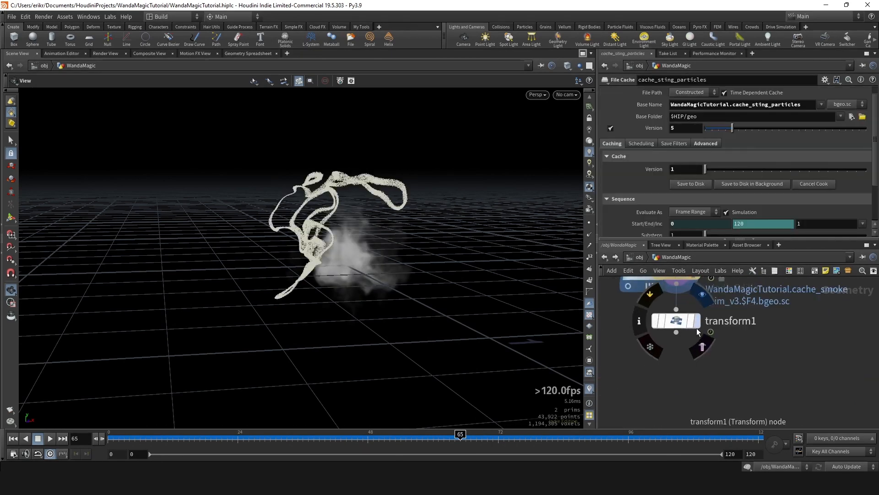
click(663, 320)
click(492, 439)
drag(493, 440, 569, 440)
drag(348, 257, 318, 224)
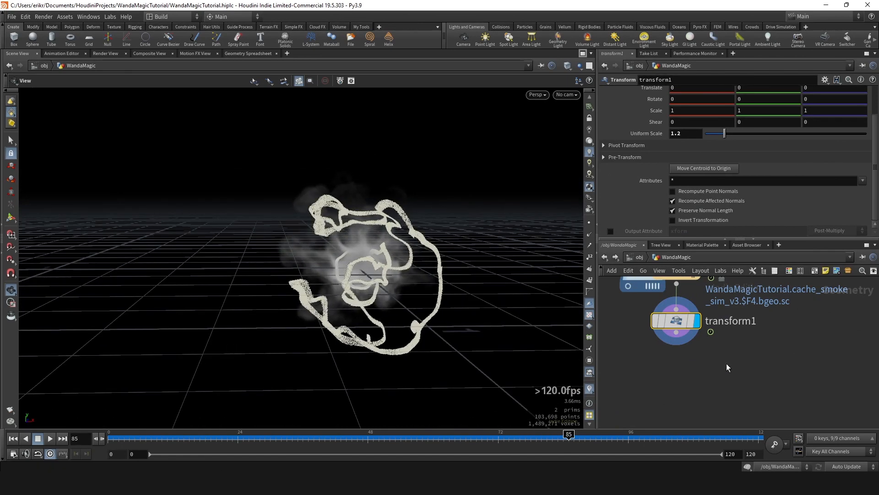
Set the uniform scale of transform1 to 1.8, compare the smoke with the strings up to frame 95 and save the scene
drag(725, 135, 741, 139)
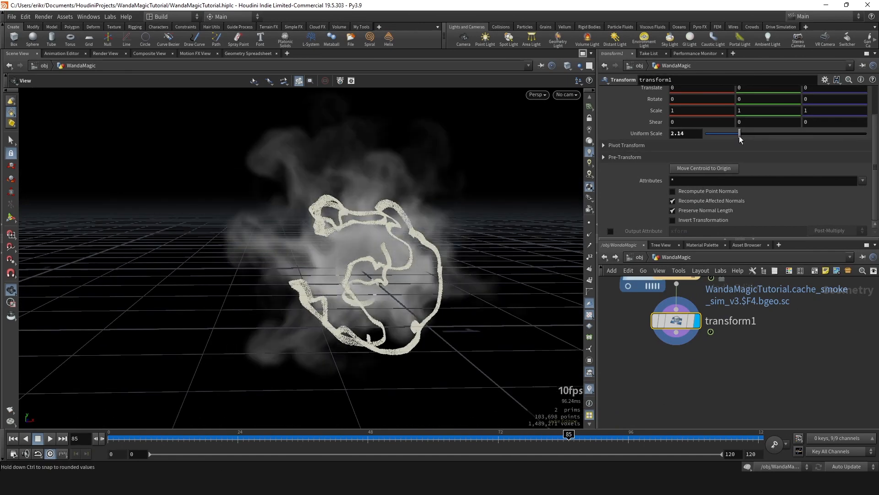
key(Right)
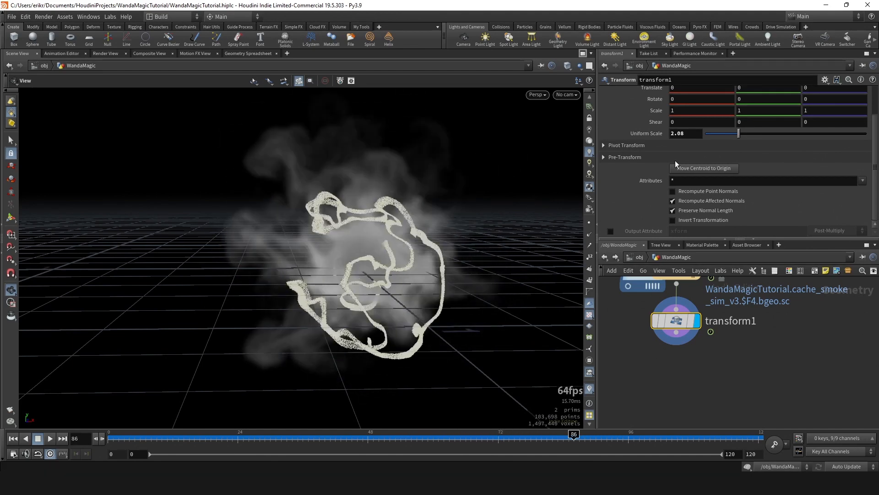
drag(691, 138, 630, 136)
text(1.8)
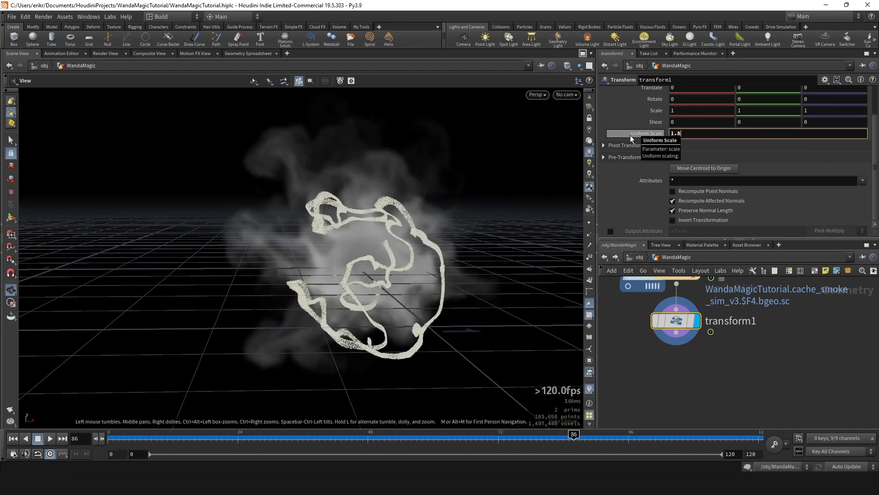
key(Return)
drag(458, 438, 623, 434)
scroll(642, 339, up, 3)
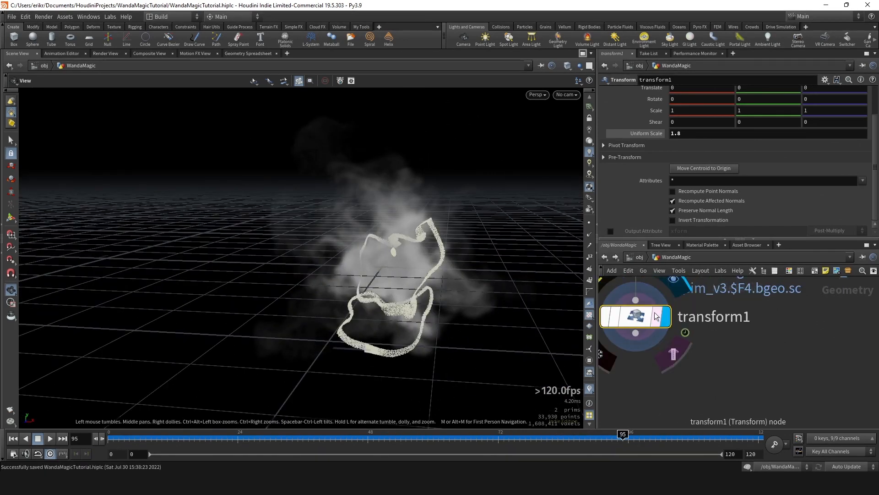
key(ctrl+s)
click(640, 345)
click(641, 361)
text(aw)
key(Return)
key(Return)
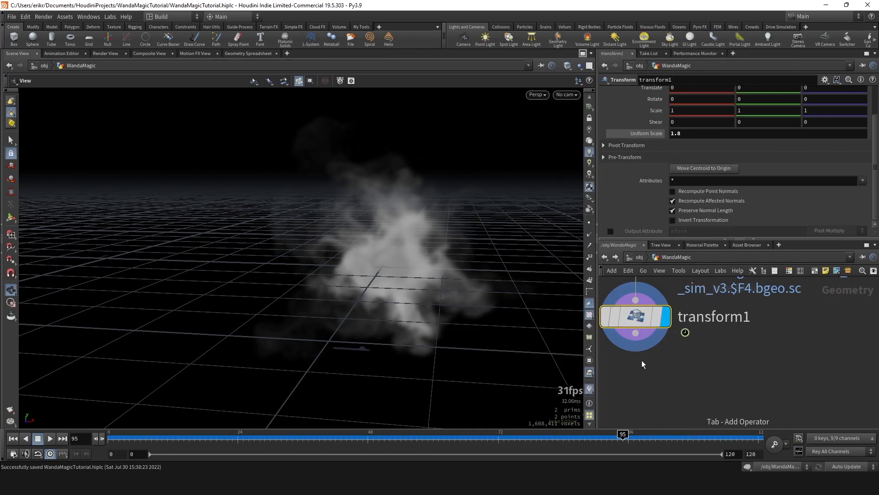
key(u)
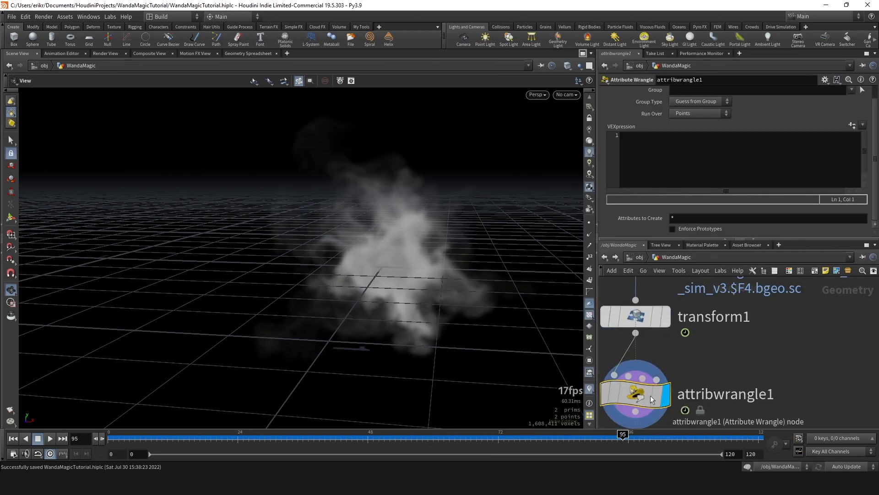
drag(398, 269, 366, 256)
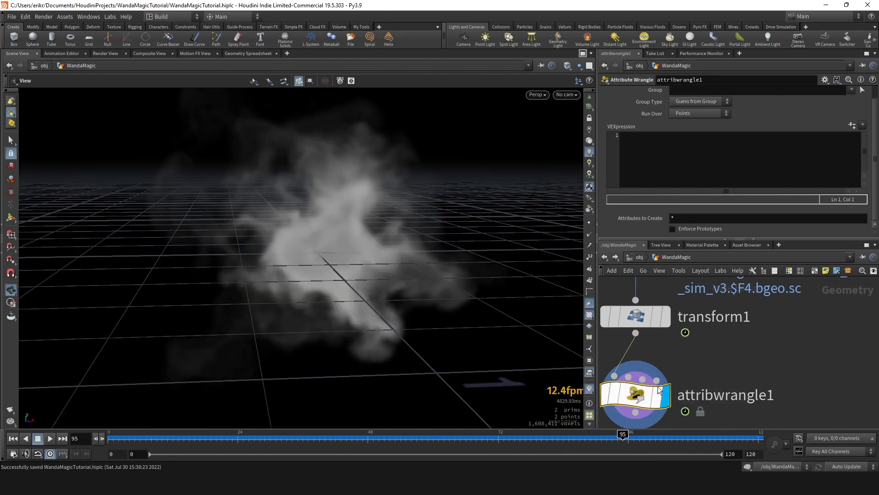
scroll(659, 389, down, 2)
drag(530, 291, 472, 272)
key(ctrl+x)
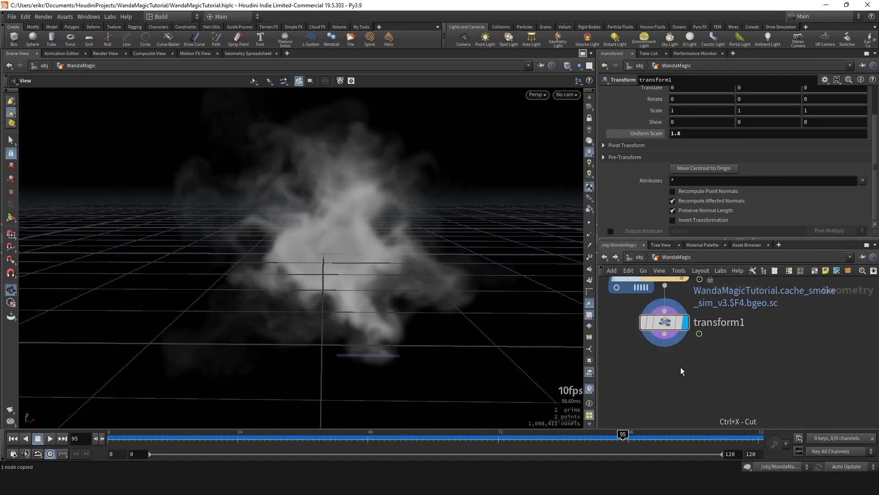
Add a Volume Wrangle below transform1, connect it to that node and display its output
key(Tab)
text(vw)
key(Return)
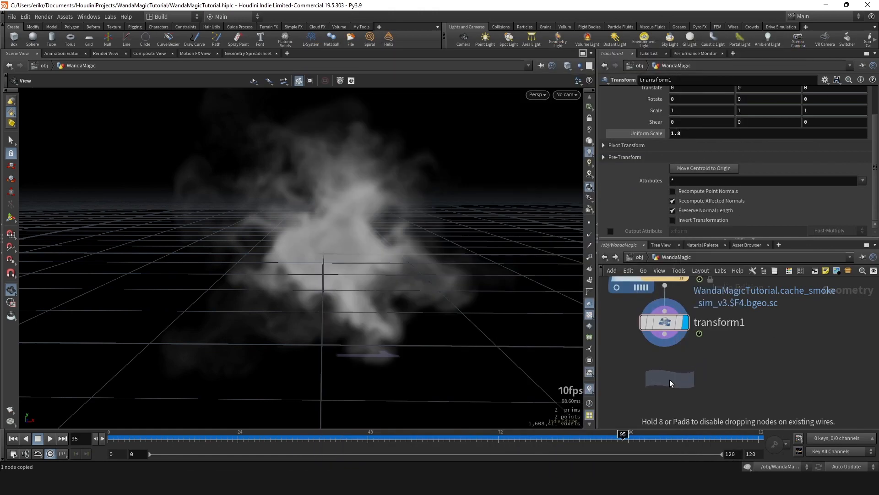
click(670, 379)
click(685, 381)
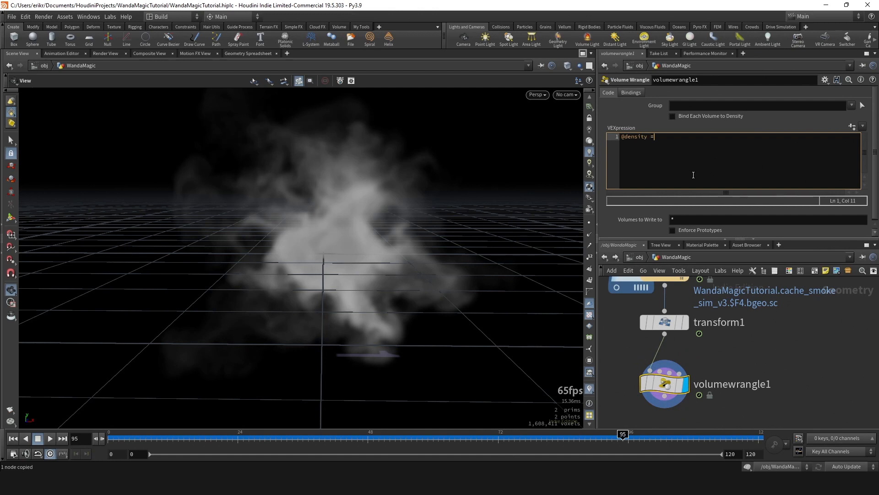
text(chra)
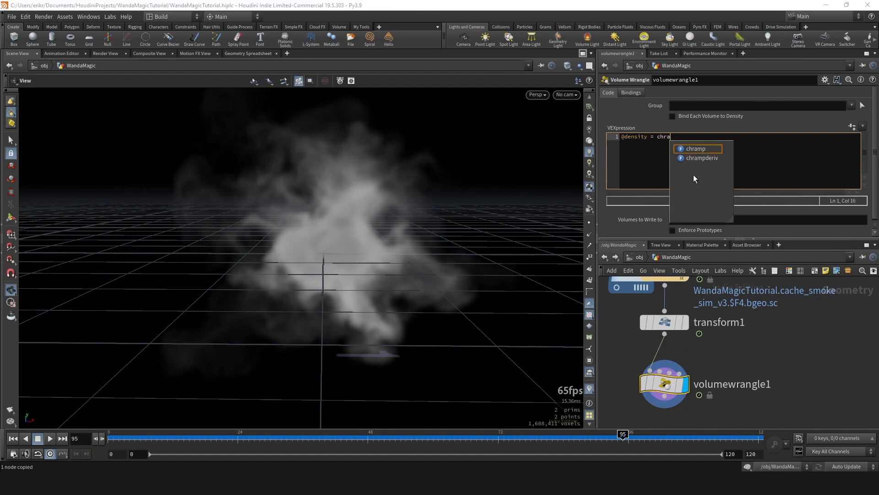
text(mp("")
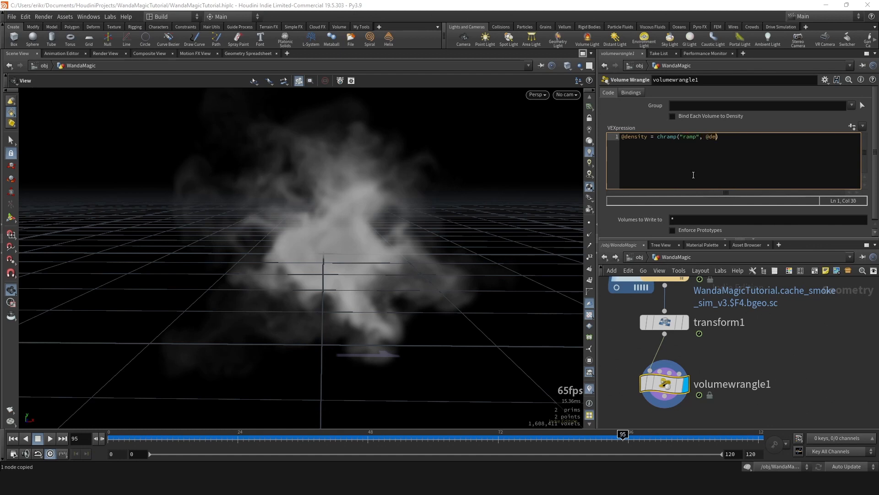
key(ctrl+Return)
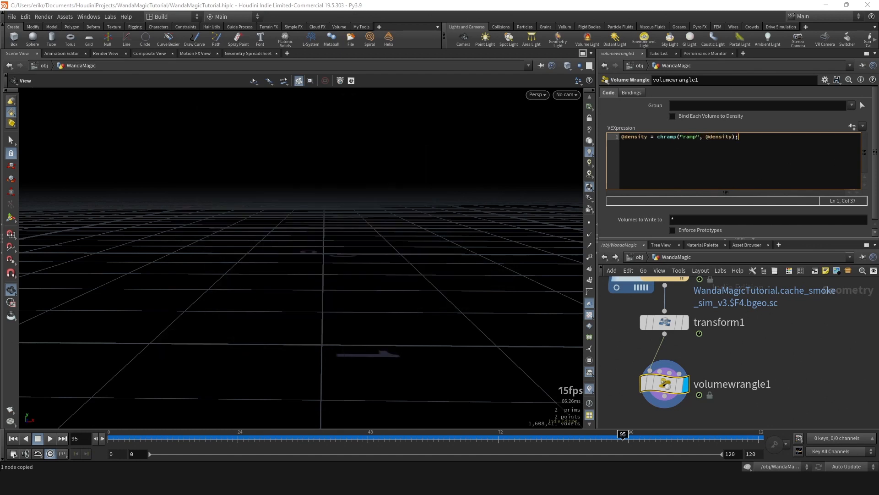
click(854, 127)
Shape the density ramp to peak at value 1 near position 0.094 and fall to 0 at position 1, and check frame 85
scroll(762, 211, down, 5)
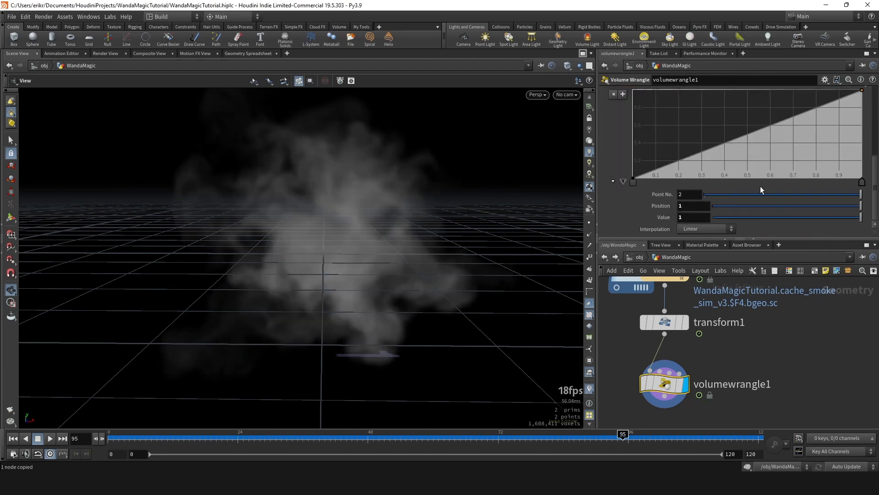
drag(863, 198, 654, 192)
click(858, 193)
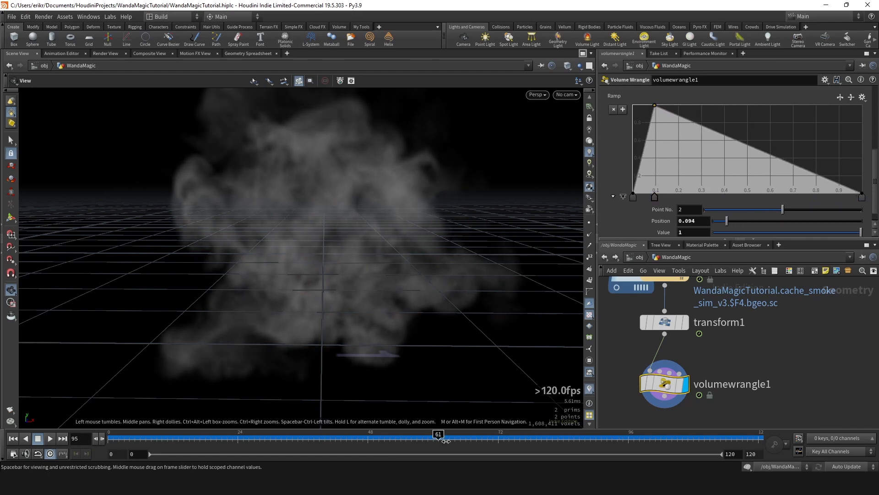
drag(446, 441, 568, 428)
mouse_move(332, 236)
mouse_down()
mouse_move(377, 219)
mouse_move(347, 235)
mouse_up()
scroll(702, 182, up, 3)
scroll(643, 126, up, 1)
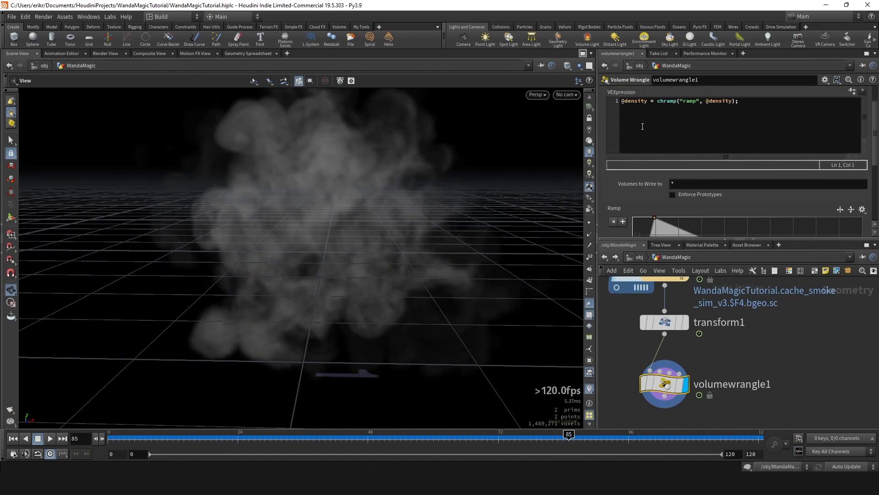
click(621, 106)
key(Return)
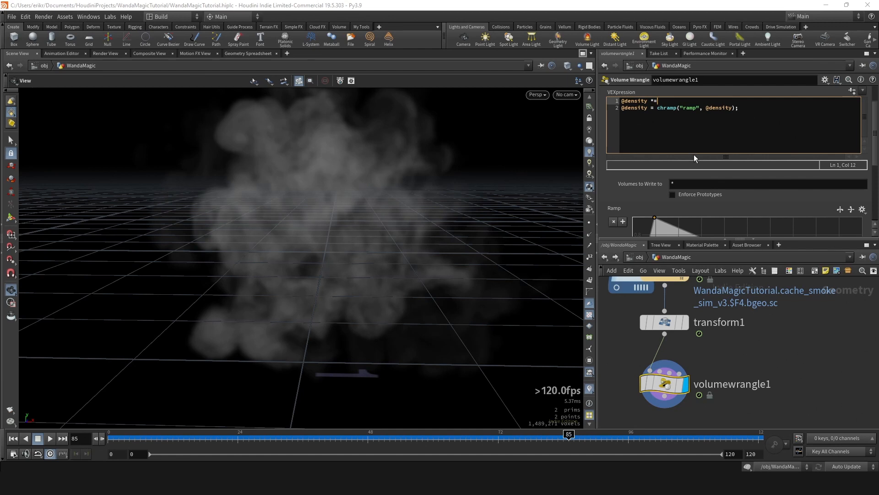
key(BackSpace)
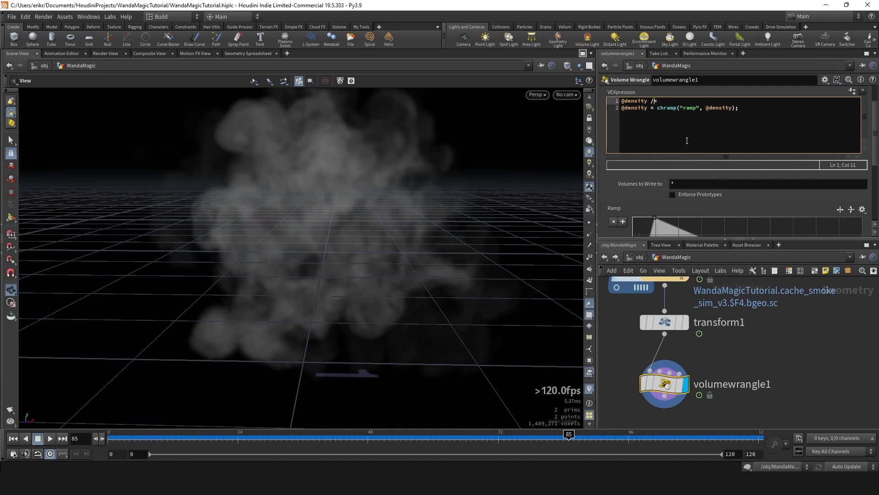
text(ch()
text("")
key(Return)
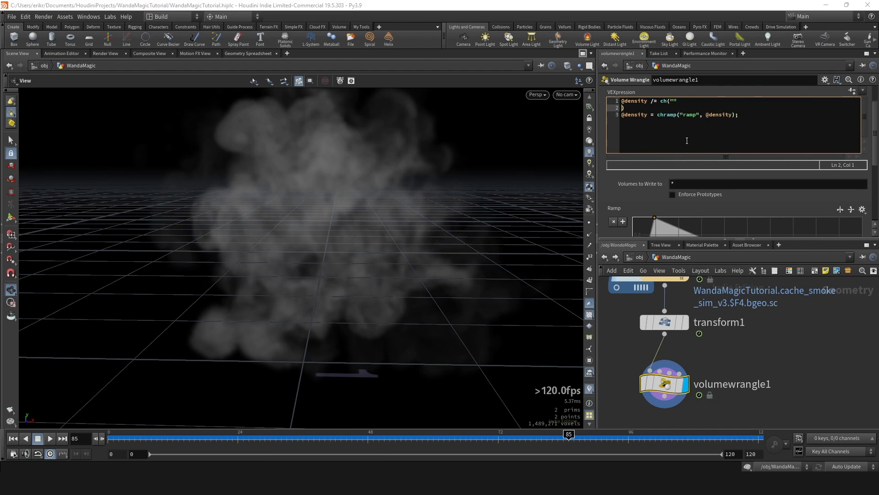
key(BackSpace)
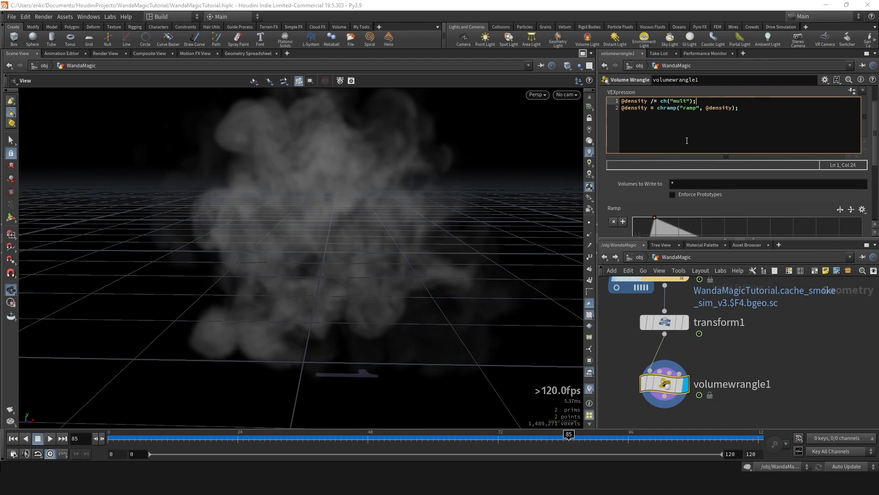
drag(697, 101, 606, 104)
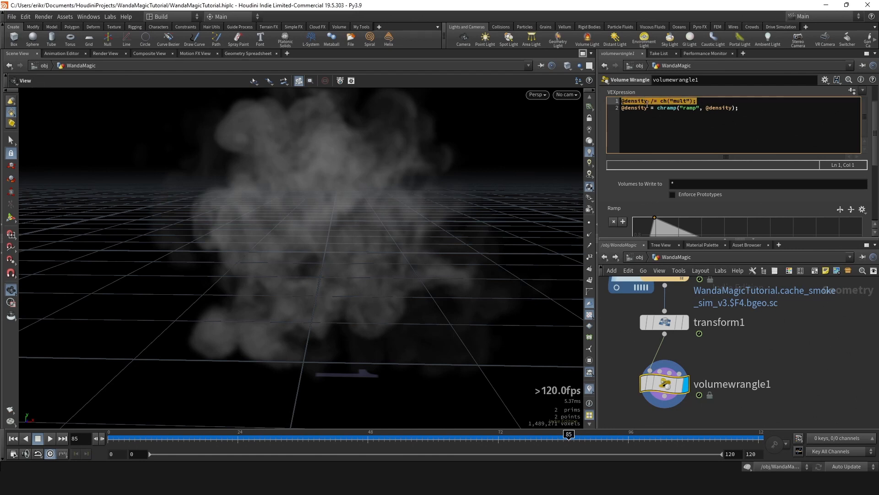
click(707, 116)
key(Return)
key(ctrl+v)
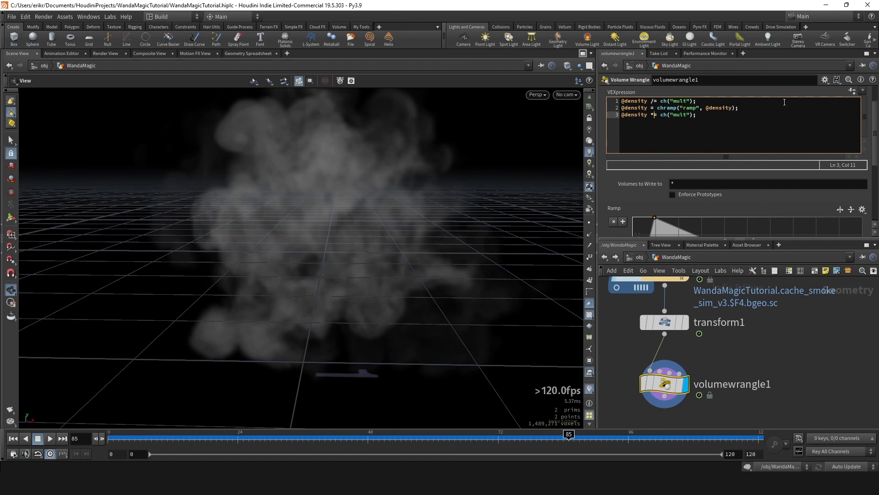
click(852, 91)
Comment out the chramp line in volumewrangle1's code and refresh the wrangle's parameters
click(624, 144)
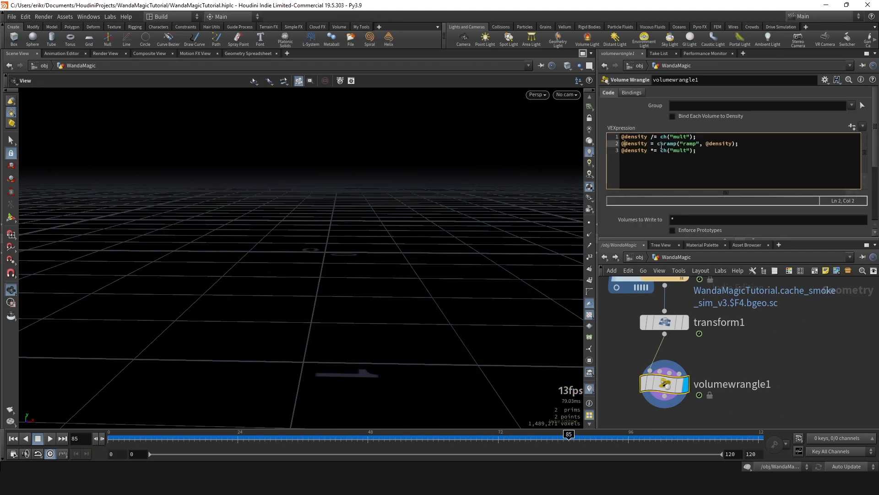
text(//)
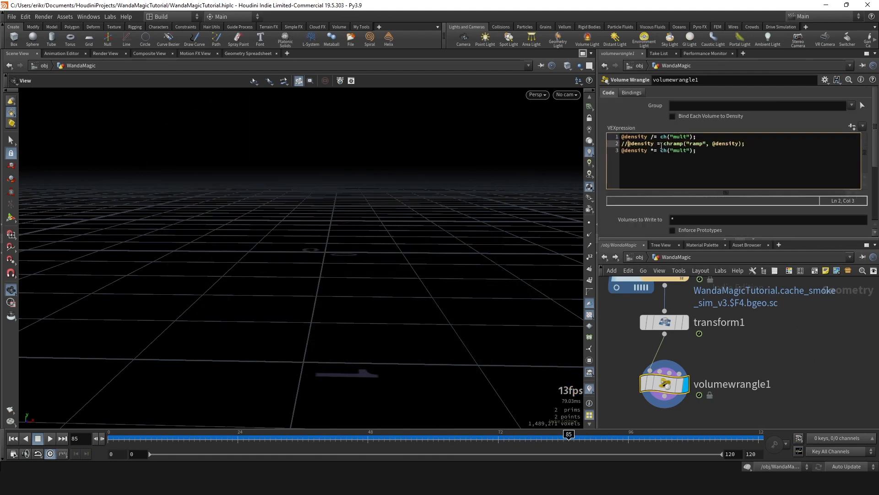
click(852, 127)
Set volumewrangle1's Mult parameter to 0.587
scroll(801, 206, down, 5)
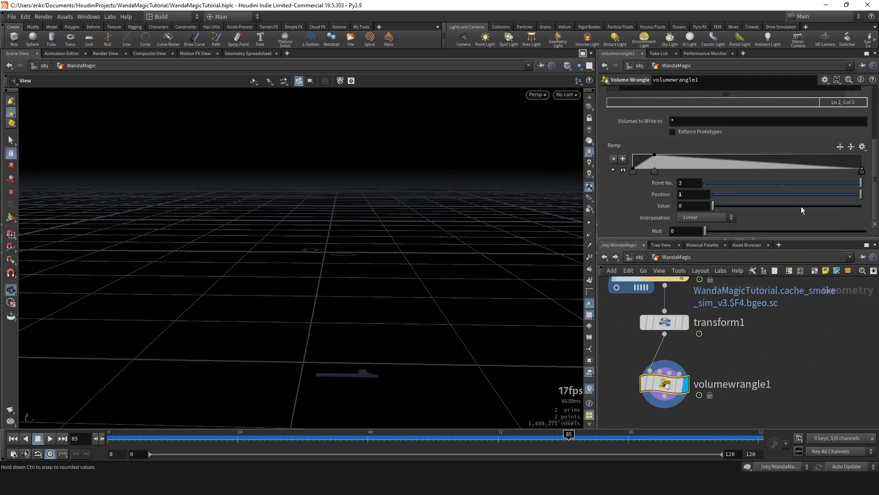
drag(714, 234, 804, 233)
scroll(632, 170, up, 5)
scroll(668, 202, down, 5)
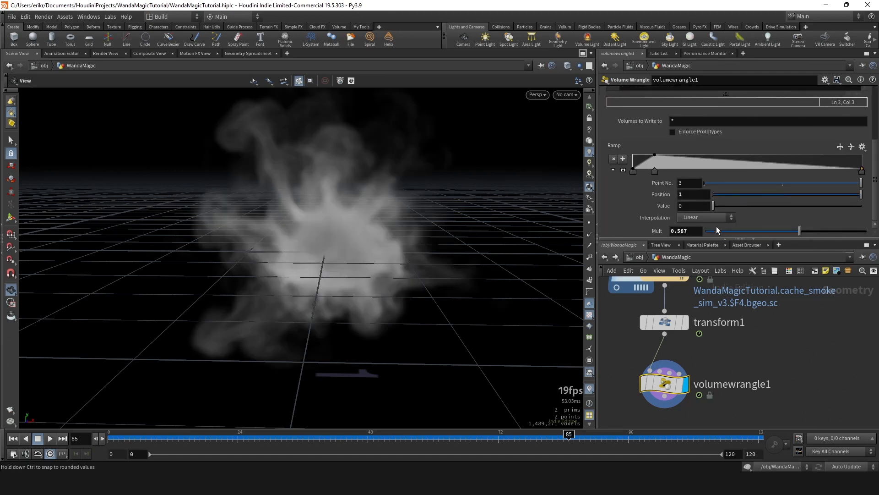
Uncomment the chramp line in volumewrangle1's code so the ramp remaps the density
scroll(738, 213, up, 5)
click(627, 133)
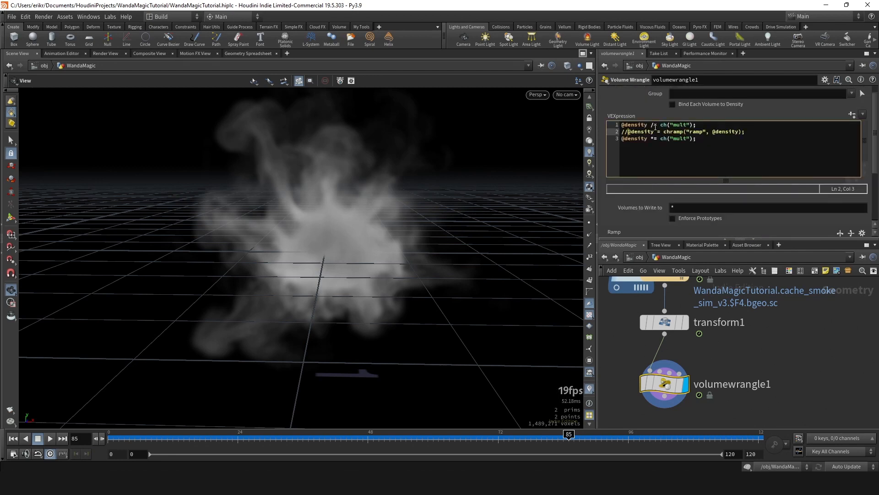
key(BackSpace)
key(BackSpace)
Set volumewrangle1's Mult parameter to 15 and look at the smoke from a closer angle
scroll(785, 218, down, 5)
drag(772, 232, 866, 232)
middle_drag(680, 231, 868, 231)
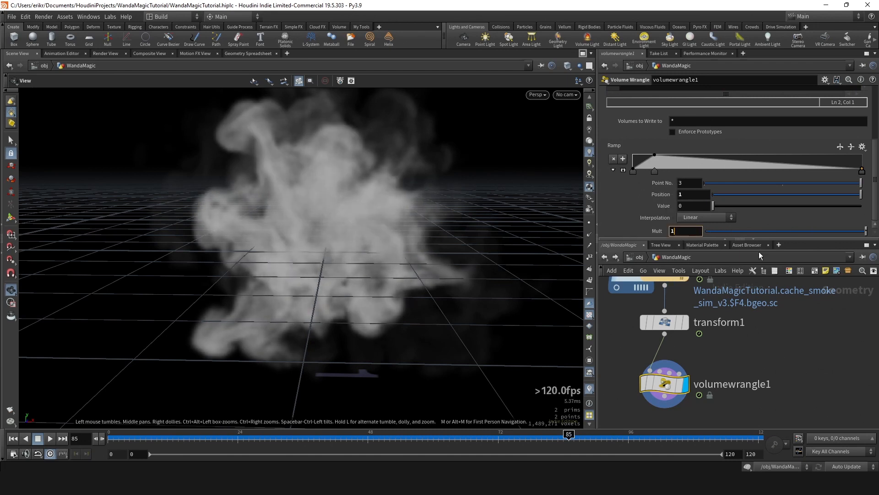
click(796, 355)
drag(370, 285, 405, 251)
scroll(404, 251, up, 2)
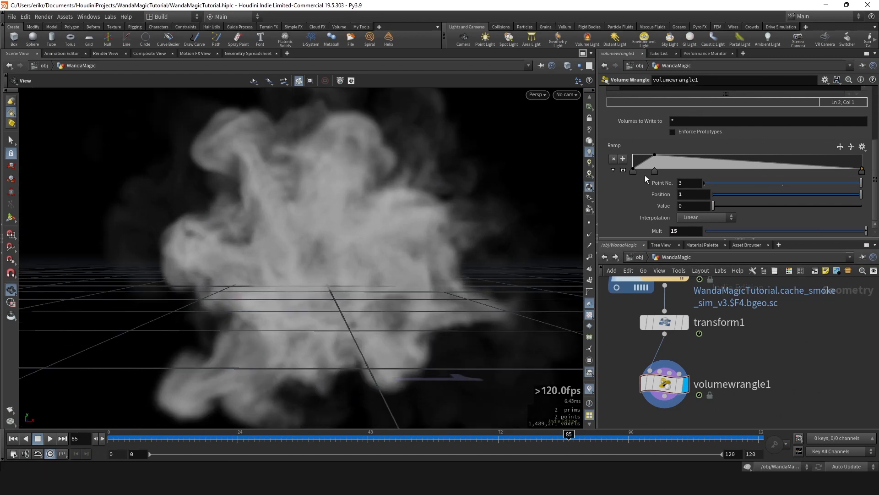
Enlarge the ramp editor, lower the ramp's middle point to about 0.46 and move the end point to position 0.404
click(623, 170)
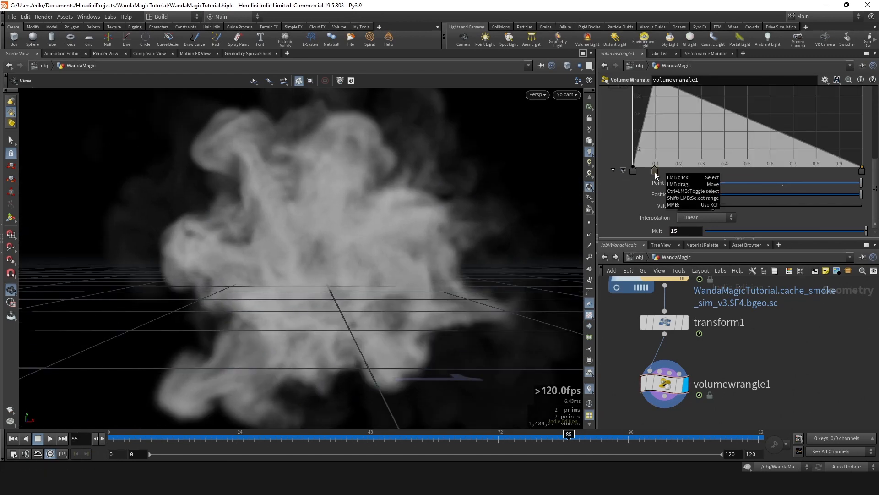
mouse_move(633, 170)
mouse_down()
mouse_move(631, 144)
mouse_move(627, 173)
mouse_up()
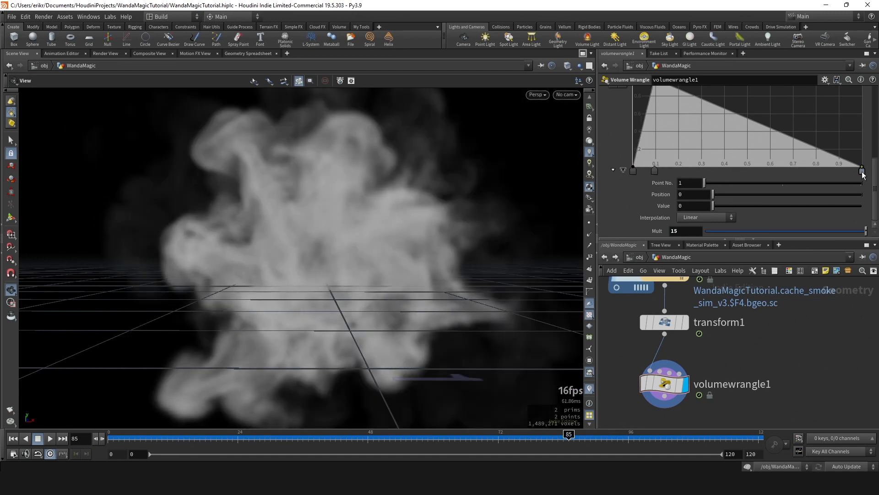
drag(862, 170, 860, 110)
scroll(657, 197, up, 1)
key(ctrl+z)
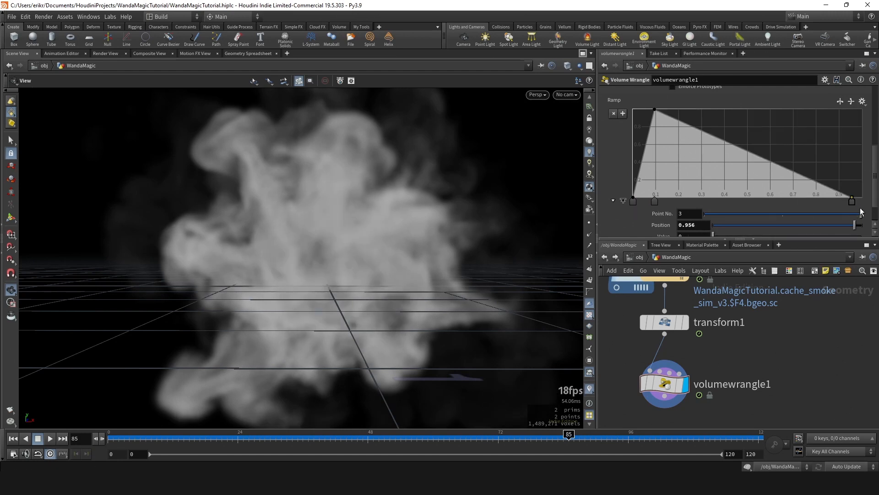
drag(850, 200, 755, 201)
drag(653, 111, 655, 157)
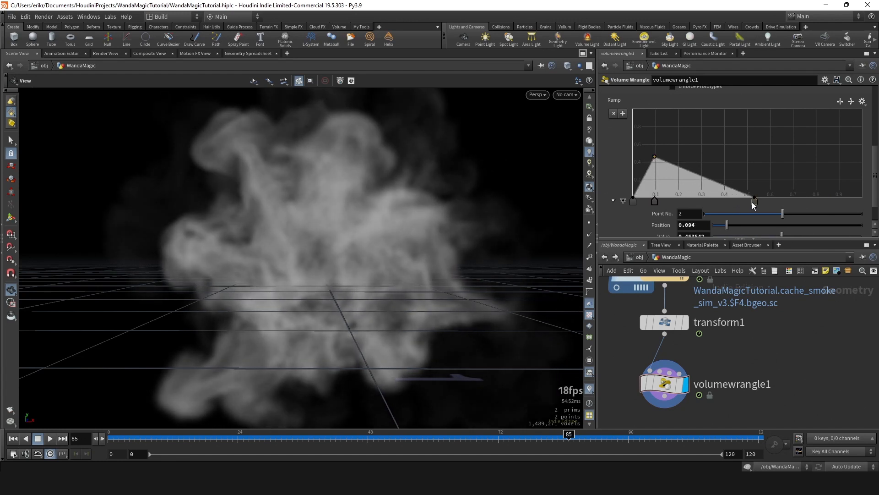
drag(754, 200, 725, 202)
Scrub the timeline to frame 64 and examine how the remapped smoke looks
scroll(750, 312, down, 10)
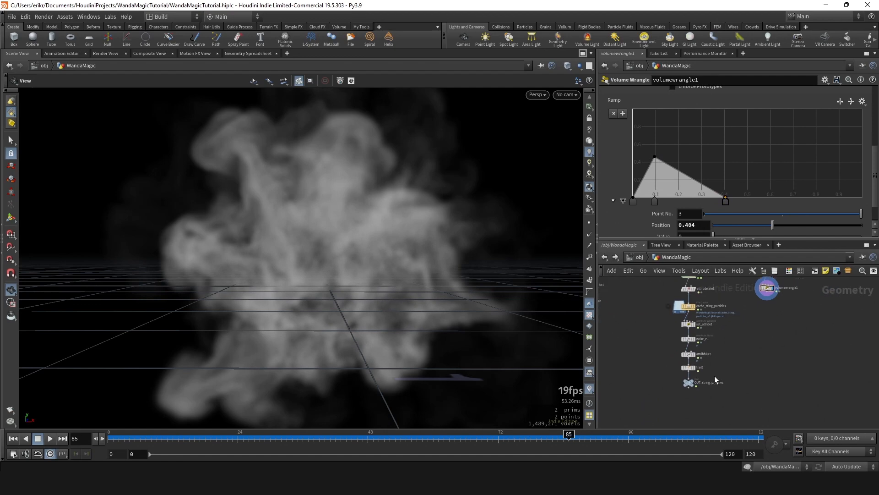
scroll(689, 369, up, 1)
scroll(412, 295, down, 5)
drag(337, 439, 456, 440)
scroll(835, 348, up, 2)
middle_drag(834, 348, 729, 342)
scroll(751, 334, up, 5)
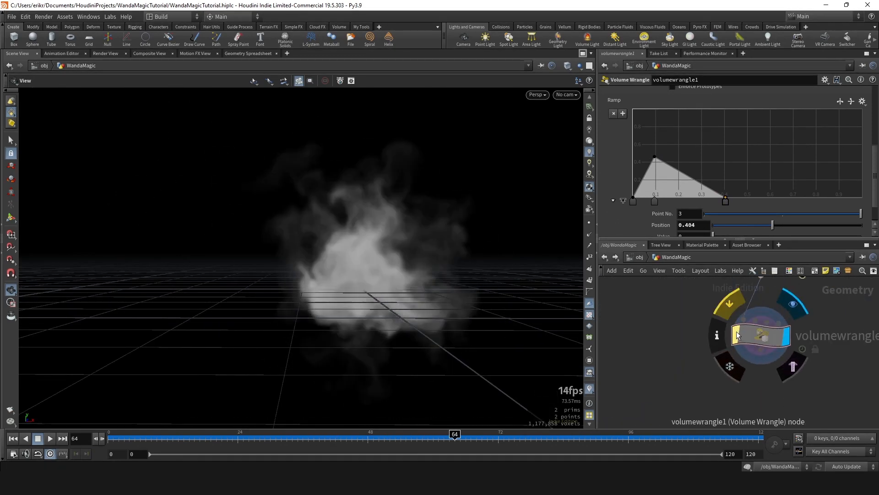
scroll(738, 336, down, 4)
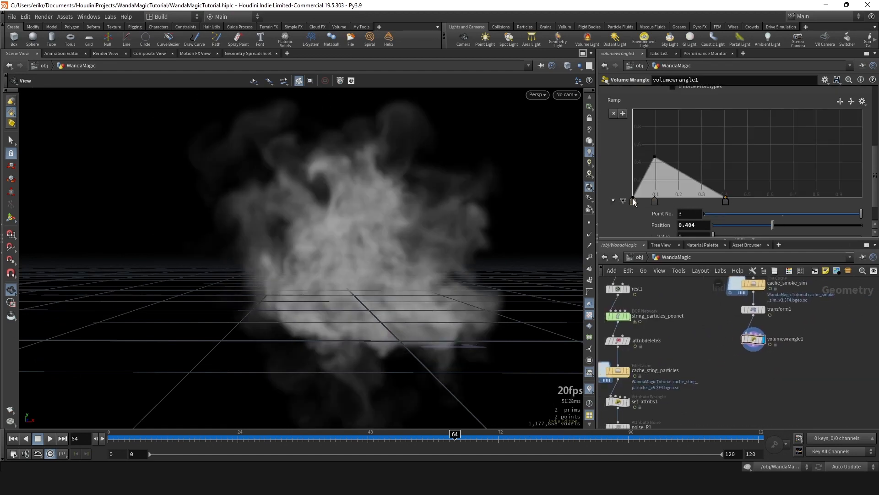
Show cache_sting_particles in the viewport together with the smoke and scrub to frame 94 to compare them
scroll(733, 316, down, 5)
scroll(718, 362, up, 4)
scroll(720, 351, down, 3)
scroll(716, 329, up, 3)
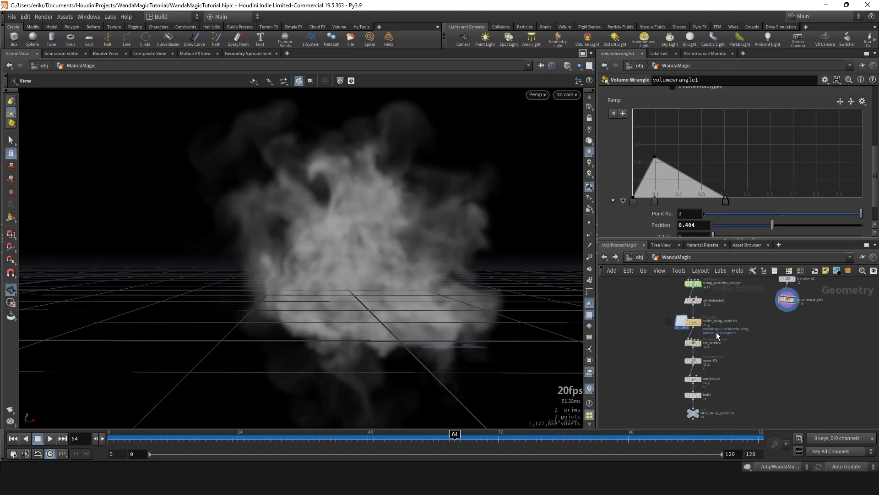
click(689, 326)
click(698, 321)
drag(415, 312, 355, 316)
drag(327, 438, 619, 439)
scroll(742, 321, up, 3)
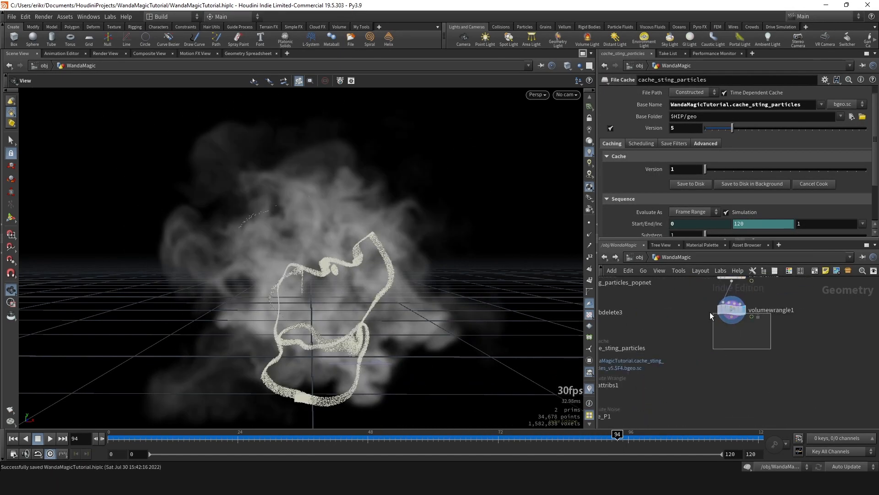
Rename the volumewrangle1 node to remap_volume
click(732, 310)
double_click(789, 311)
text(re)
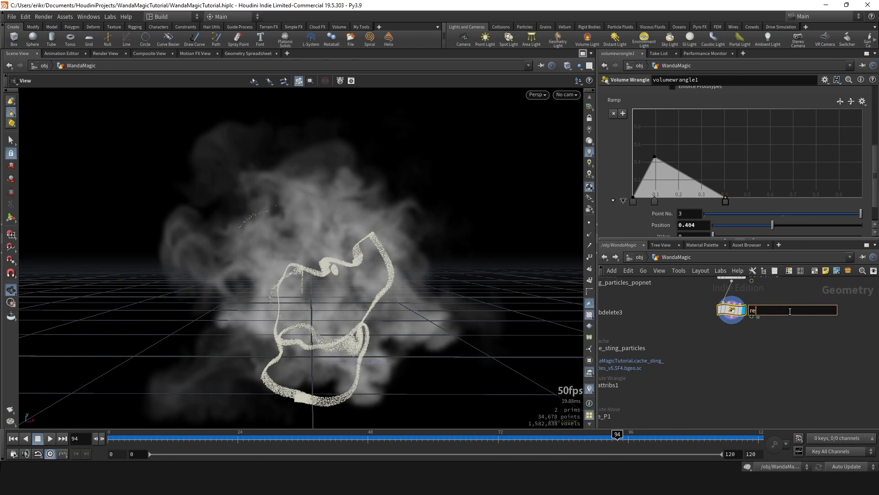
text(map_volume)
key(Return)
Rename the transform1 node to scale_up and save the scene
middle_drag(774, 279, 750, 332)
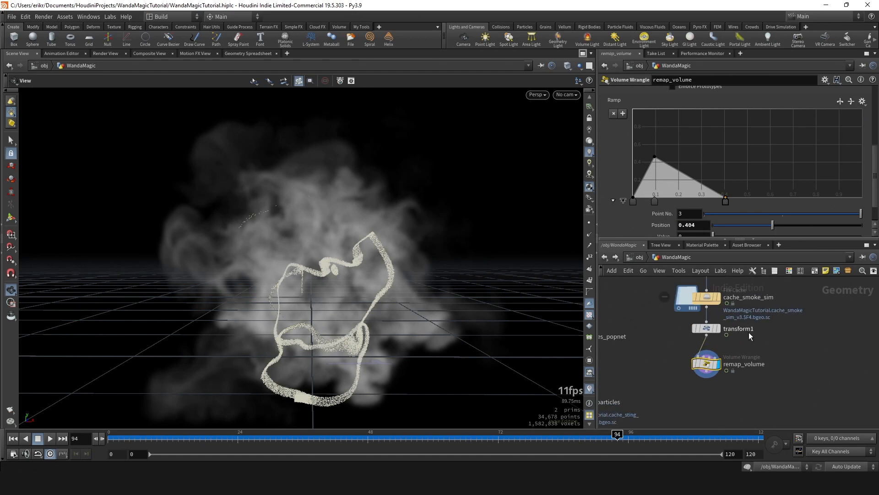
click(744, 328)
text(scale_up)
key(Return)
key(ctrl+s)
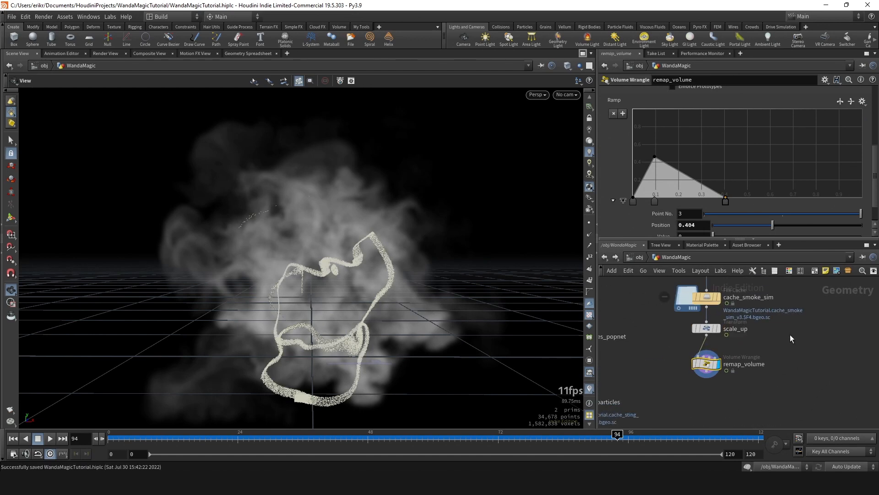
Set remap_volume's ramp points to B-Spline interpolation and add a point at about position 0.238, value 0.34, checking it at frame 98
click(633, 201)
click(726, 200)
scroll(733, 193, down, 2)
click(705, 217)
click(691, 272)
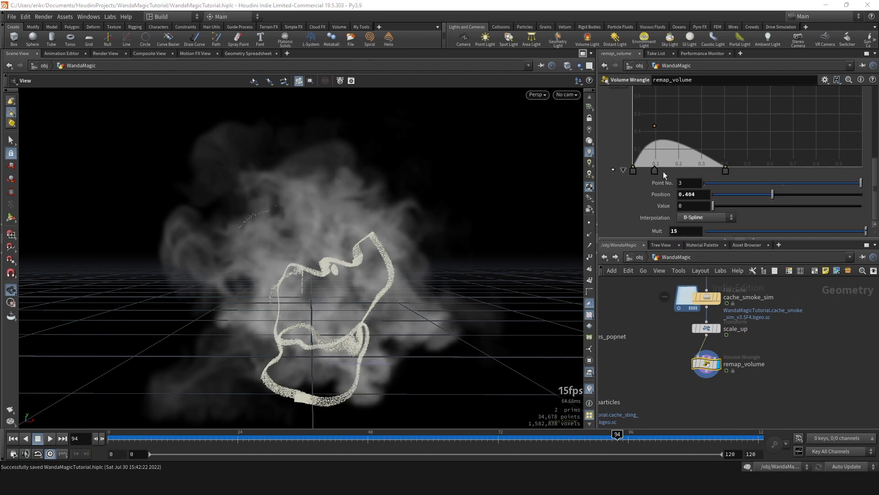
drag(670, 138, 688, 136)
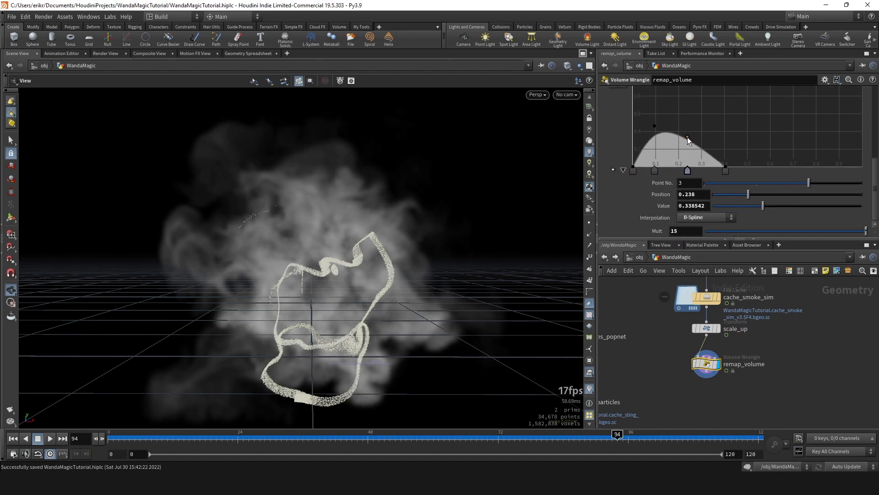
drag(333, 439, 640, 438)
Set scale_up's Uniform Scale to 1.7, check the smoke at frame 85 and save the scene
click(695, 328)
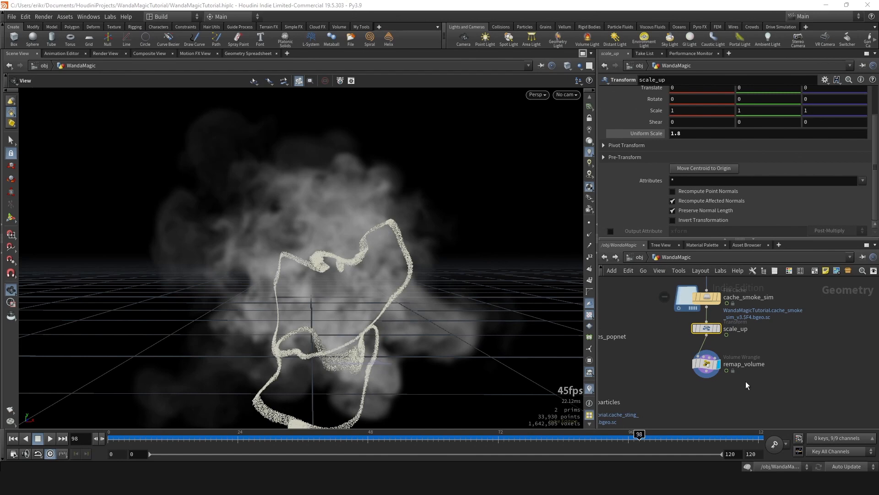
click(689, 134)
key(BackSpace)
text(7)
key(Return)
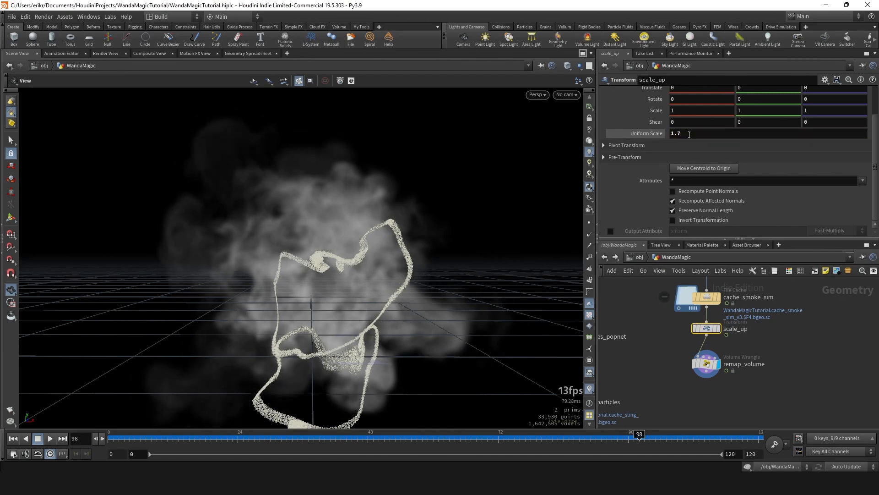
drag(352, 439, 569, 443)
scroll(738, 316, down, 5)
key(ctrl+s)
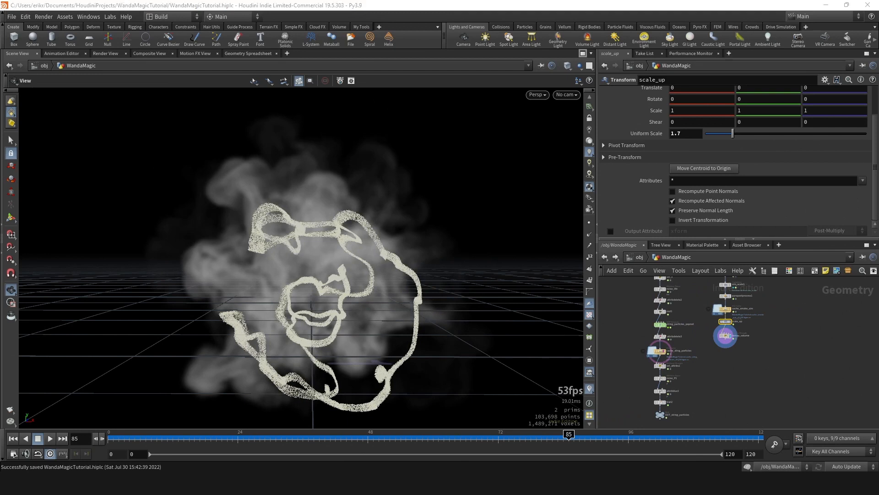
Add a Null node below remap_volume and name it OUT_smoke
scroll(708, 345, up, 3)
key(Tab)
text(nul)
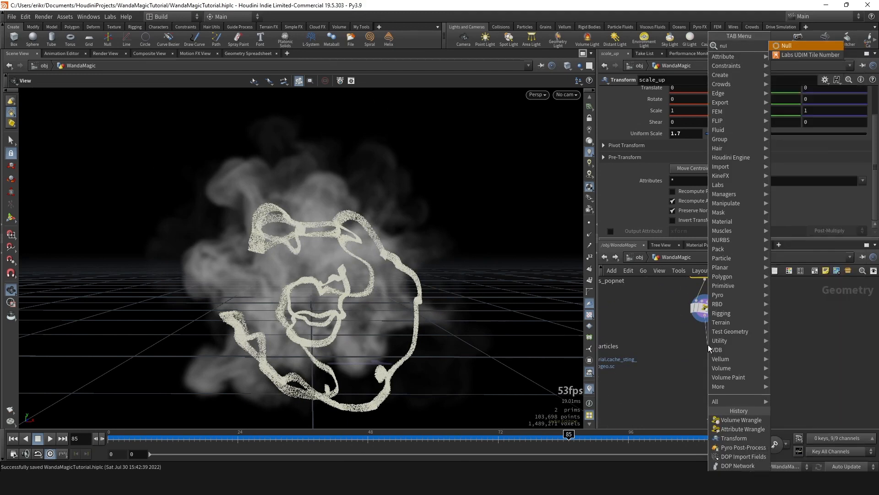
key(Return)
click(697, 346)
double_click(735, 342)
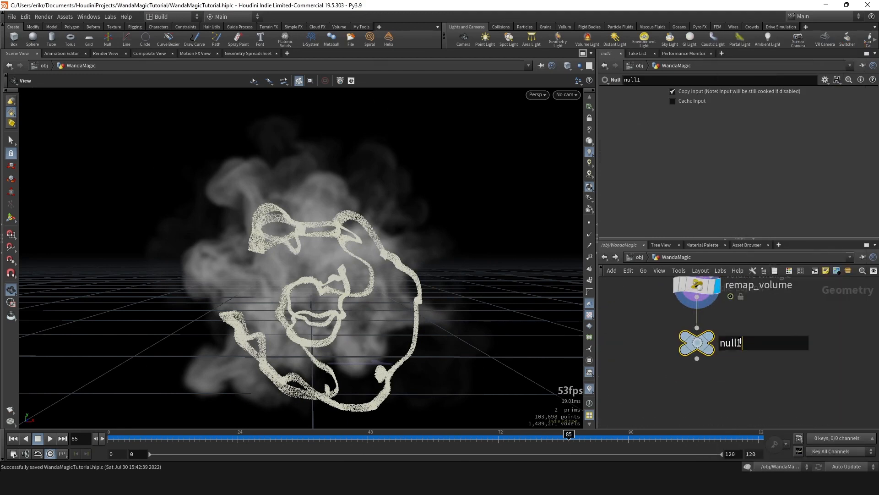
text(OUT_smoke)
key(Return)
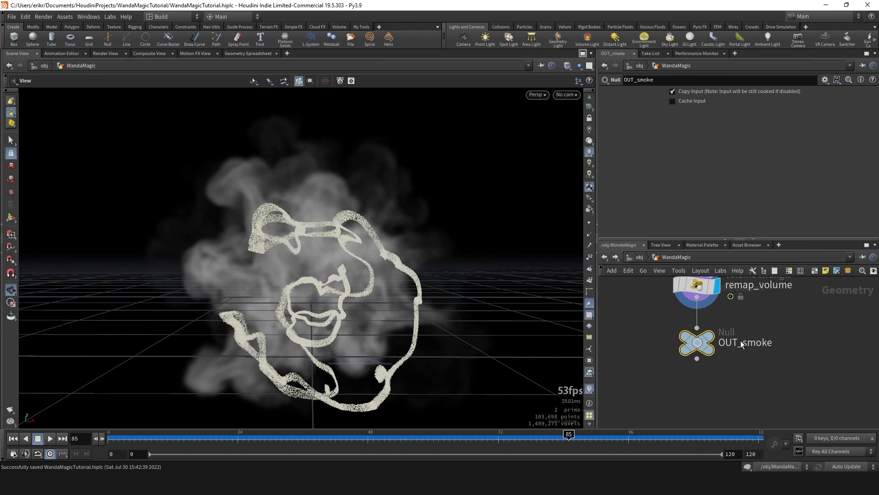
Duplicate the rndr_string_particles object at the obj level and rename the copy rndr_smoke
key(u)
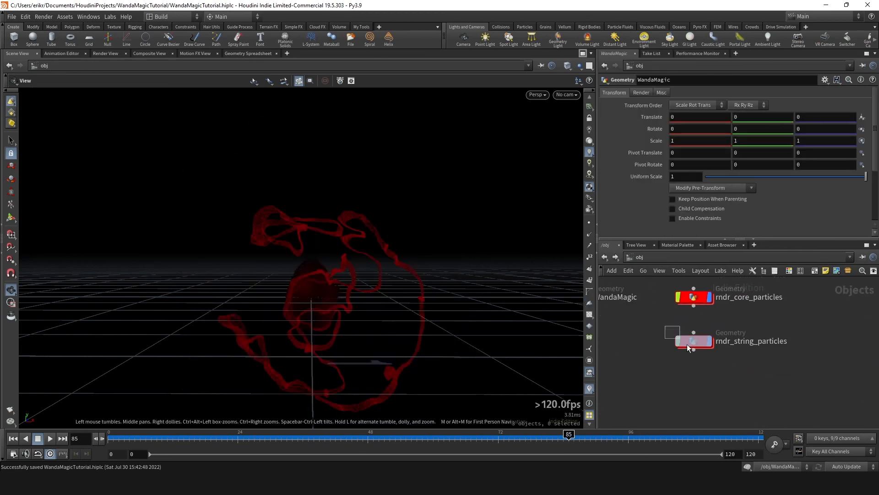
click(687, 345)
key(ctrl+c)
key(ctrl+v)
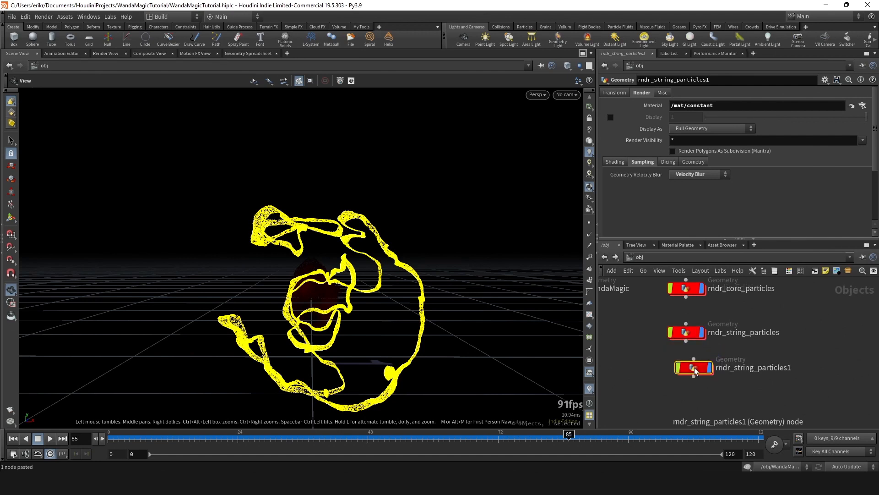
drag(695, 368, 851, 376)
click(731, 378)
text(moke)
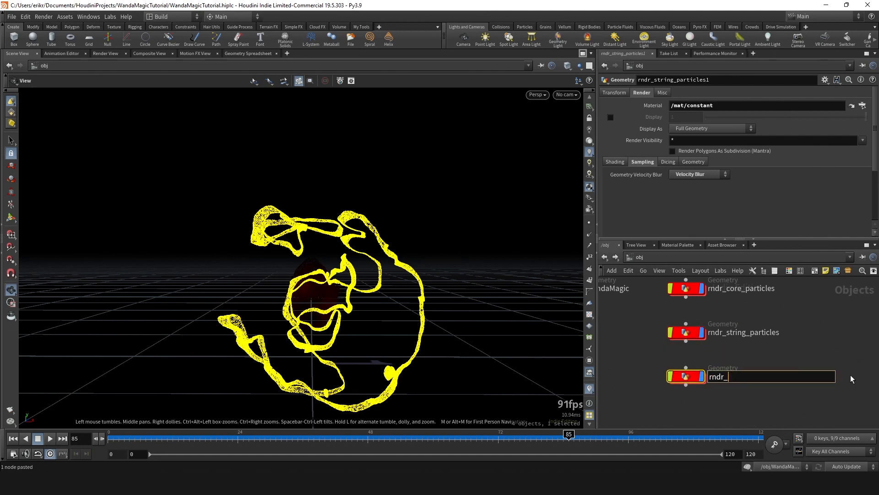
key(Return)
Point the Object Merge inside rndr_smoke to WandaMagic's OUT_smoke node and return to the obj level
double_click(682, 380)
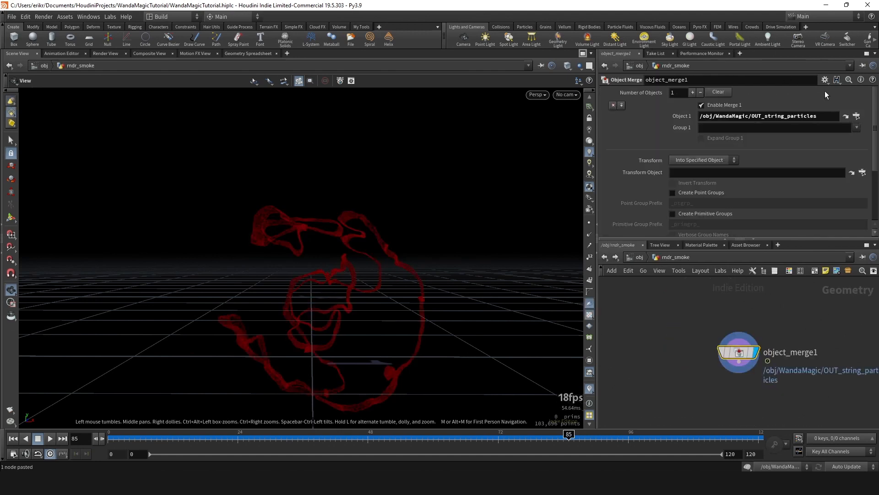
click(858, 117)
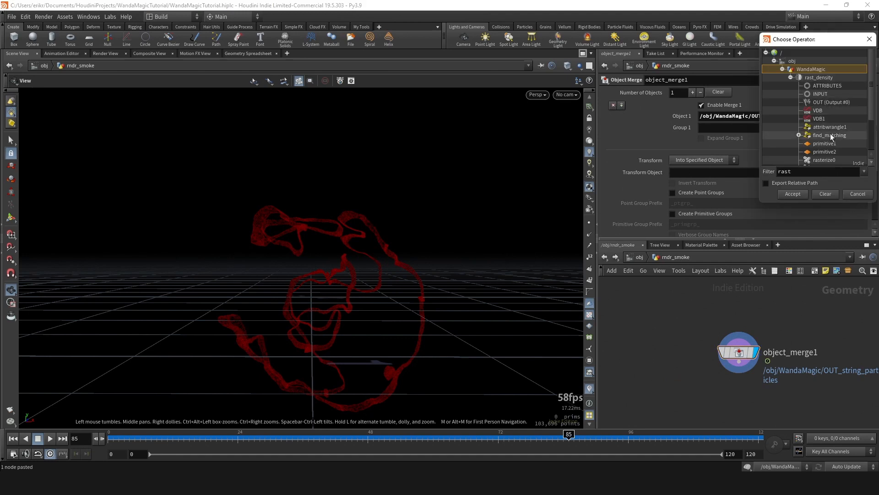
scroll(830, 136, down, 3)
scroll(826, 113, up, 3)
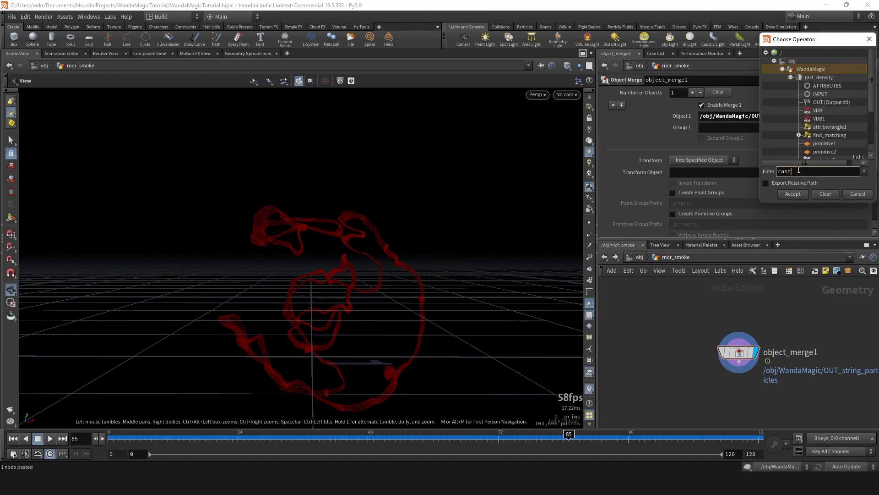
click(782, 69)
click(782, 69)
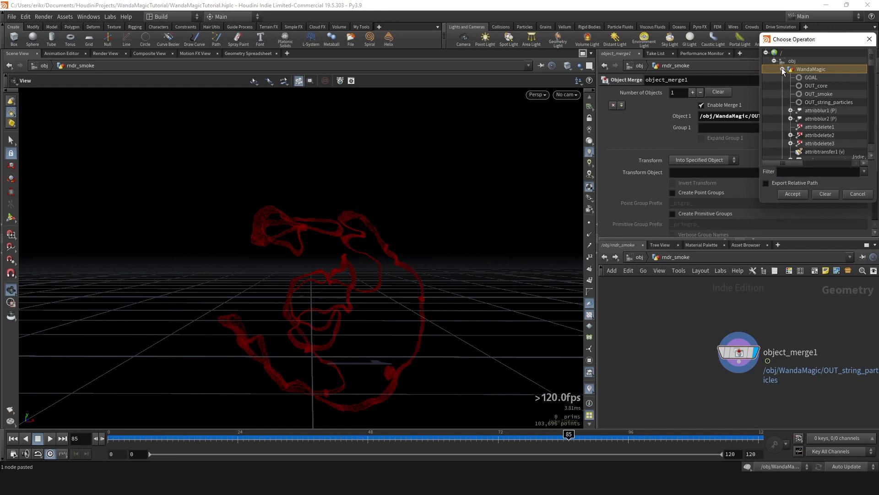
double_click(834, 96)
drag(796, 312, 711, 375)
key(u)
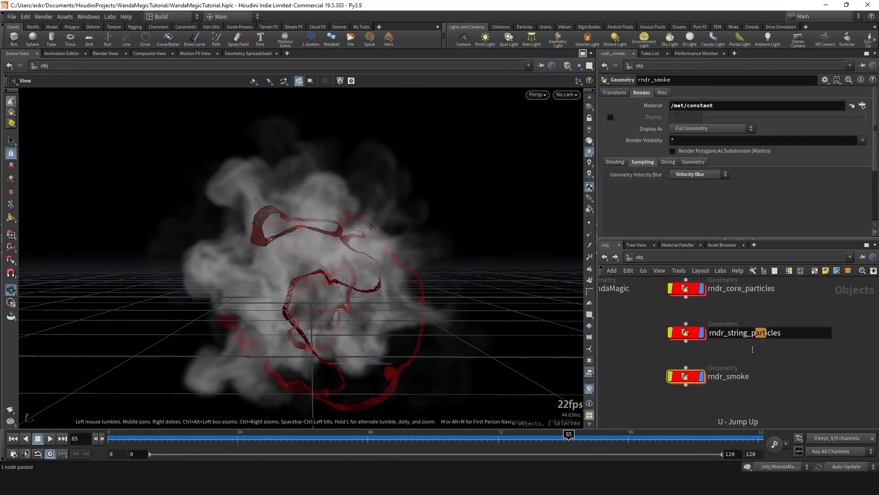
Clear rndr_smoke's material assignment, save the scene and view the combined effect from another angle
double_click(696, 106)
key(BackSpace)
middle_drag(790, 360, 751, 371)
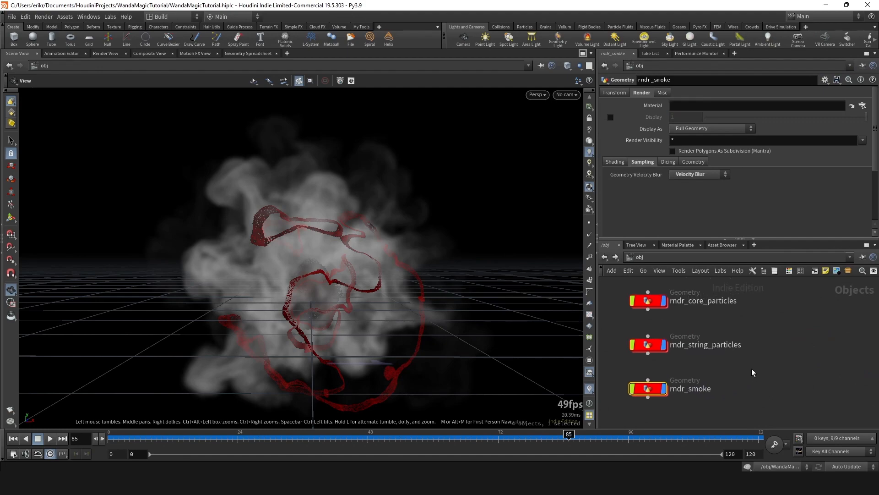
scroll(734, 364, down, 3)
key(ctrl+s)
drag(379, 283, 298, 257)
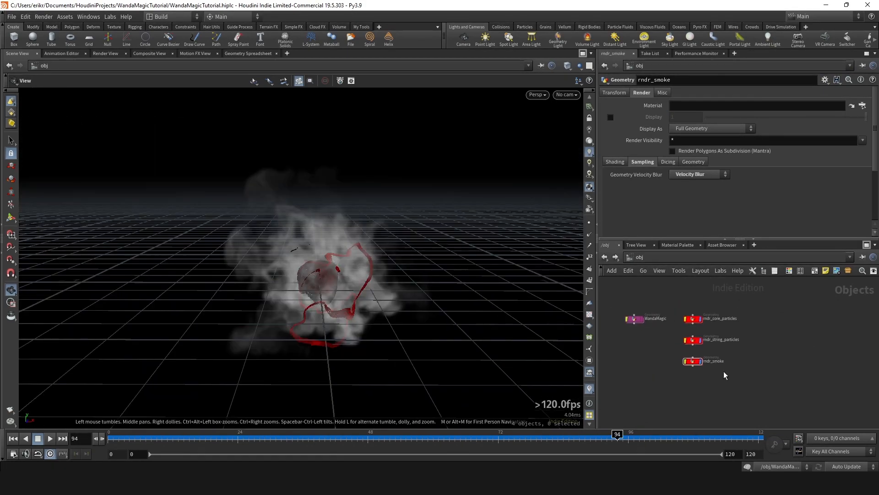
Add a Pyro Shader - Classic node in the mat network and lay out the network
scroll(723, 371, up, 3)
mouse_move(721, 360)
middle_down()
mouse_move(681, 370)
mouse_move(725, 372)
middle_up()
click(633, 257)
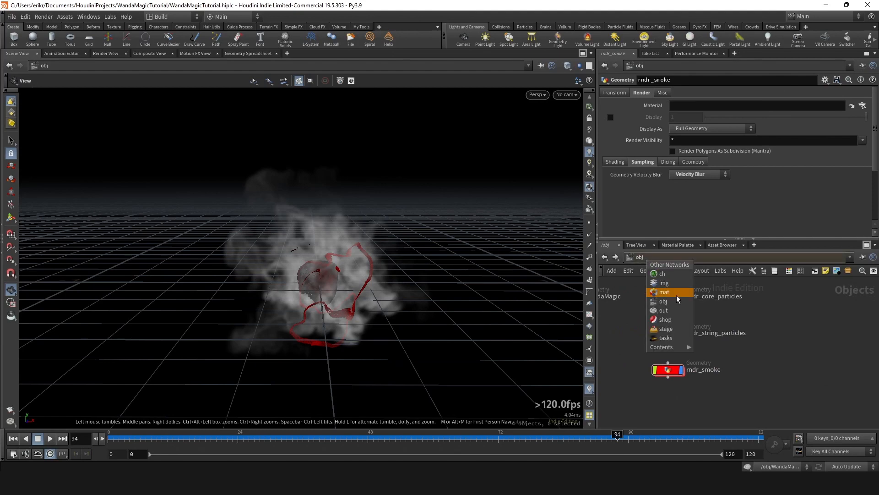
click(677, 295)
key(Tab)
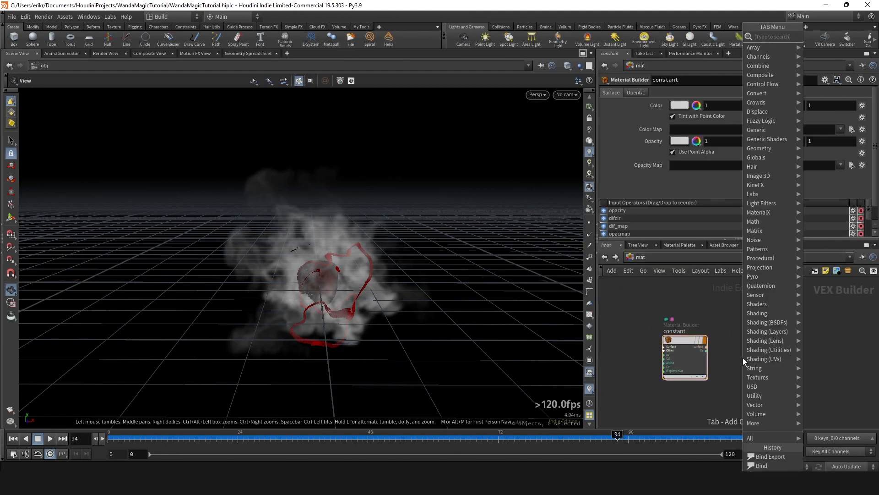
text(pyros)
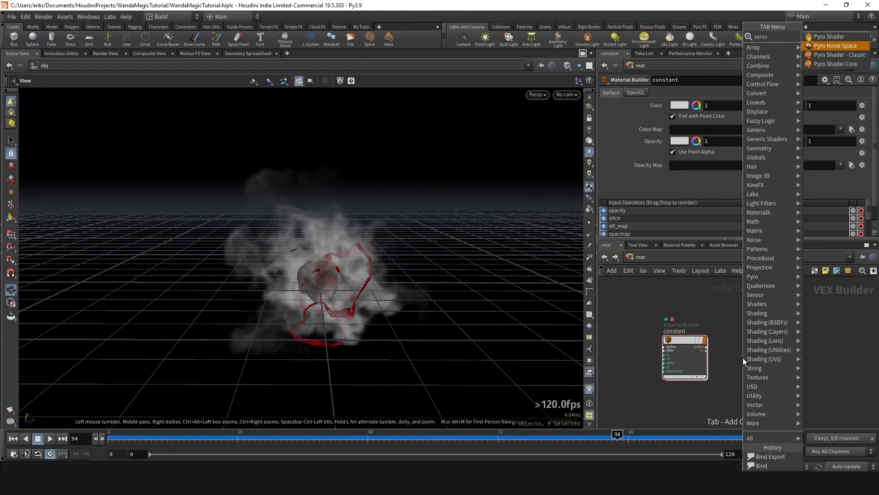
key(Down)
key(Return)
click(737, 362)
scroll(731, 361, up, 3)
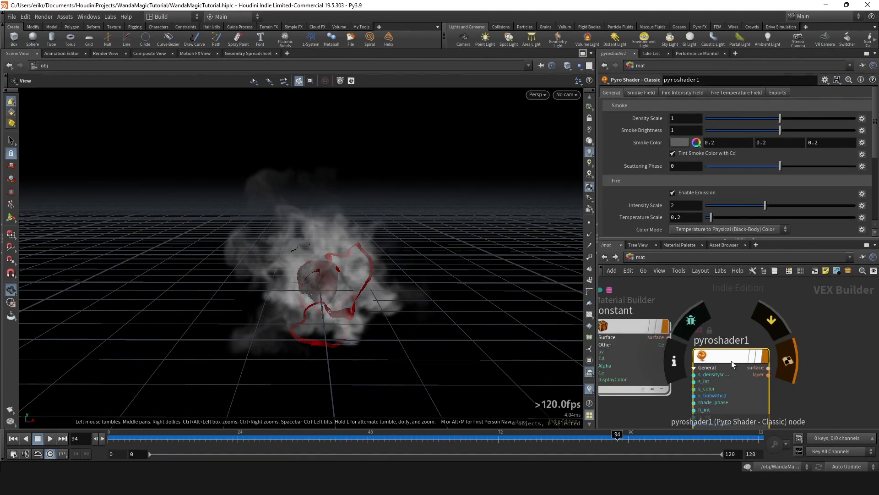
key(l)
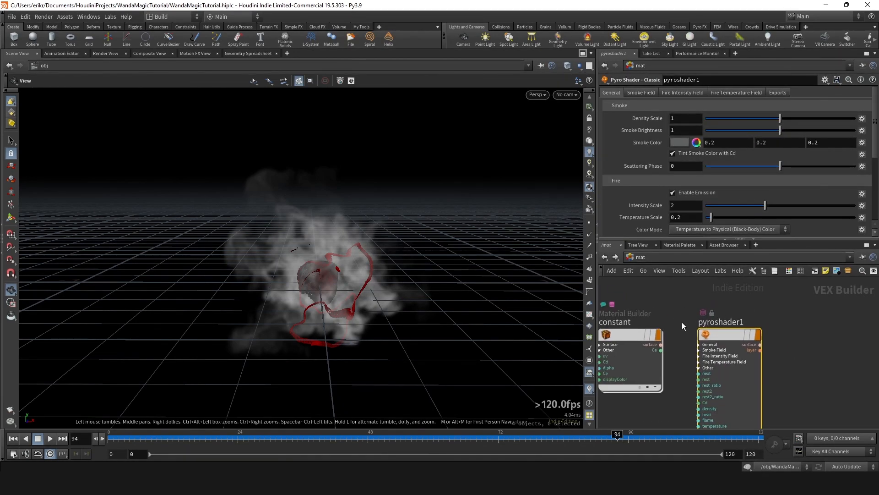
Rename the new pyro shader as smoke_shader
double_click(720, 321)
text(smoke_shade)
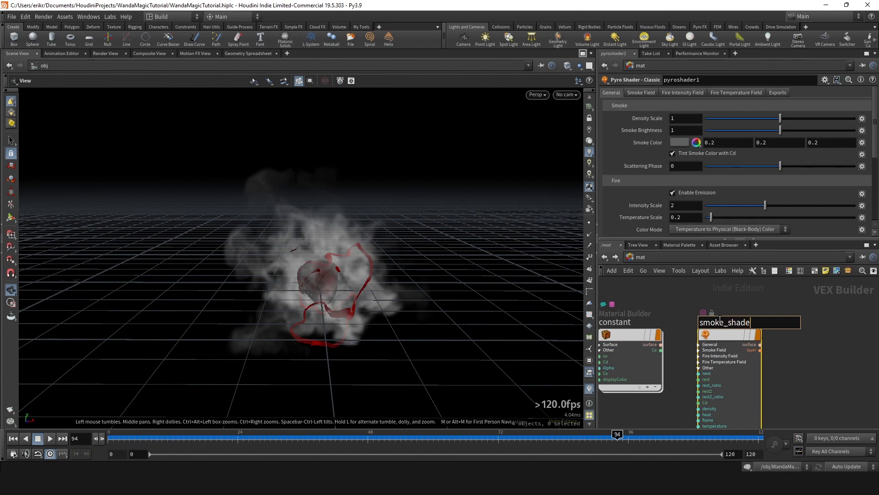
text(r)
key(Return)
Set smoke_shader's Smoke Color to pure red with values 1, 0, 0
click(720, 142)
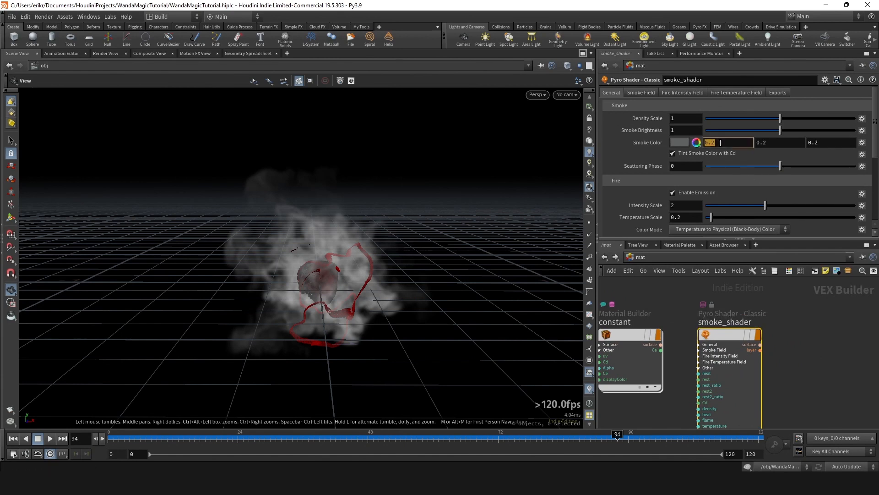
text(1)
key(Tab)
text(0)
key(Tab)
text(0)
key(Return)
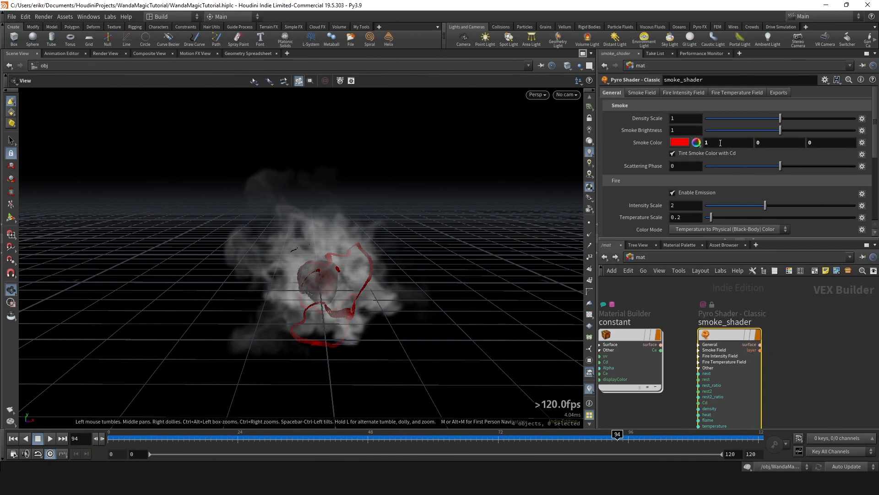
scroll(655, 154, down, 5)
scroll(649, 166, up, 5)
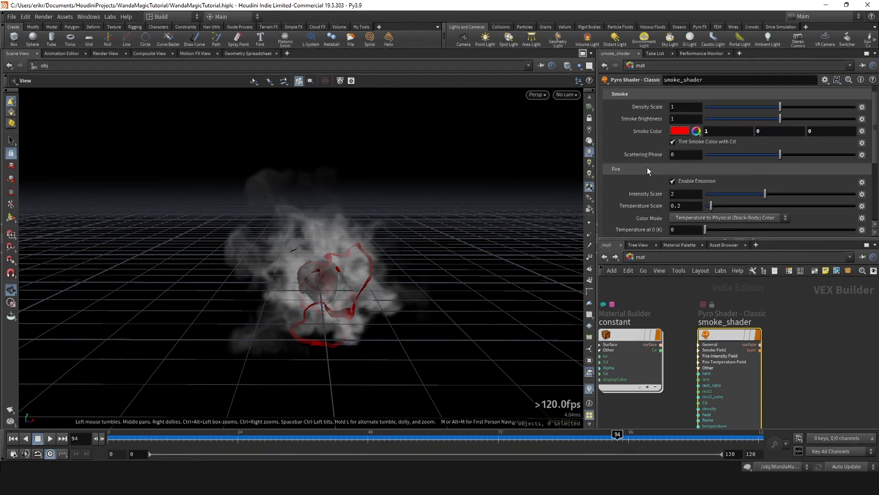
scroll(716, 293, down, 4)
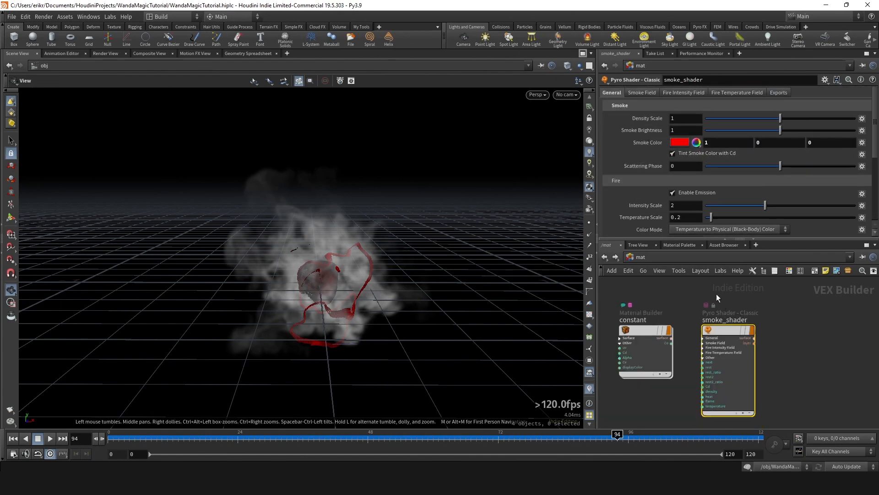
Return to the obj level and assign /mat/smoke_shader as the material of rndr_smoke
click(641, 257)
click(661, 295)
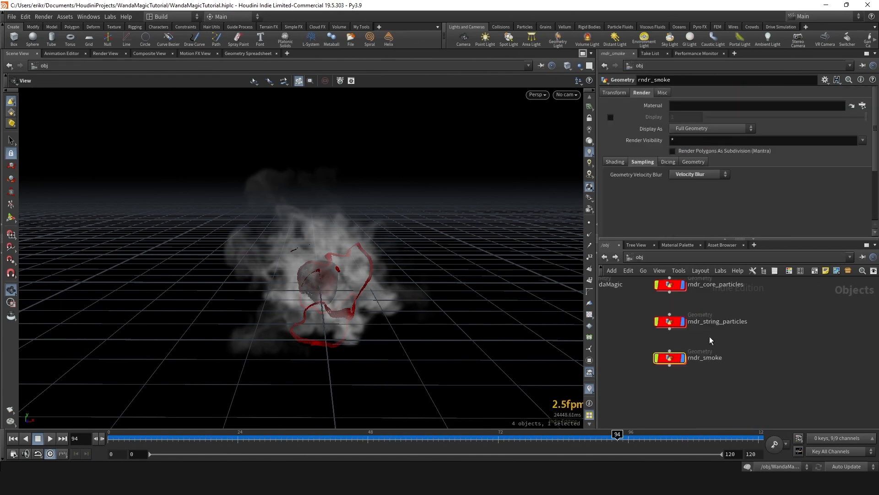
click(863, 106)
click(774, 52)
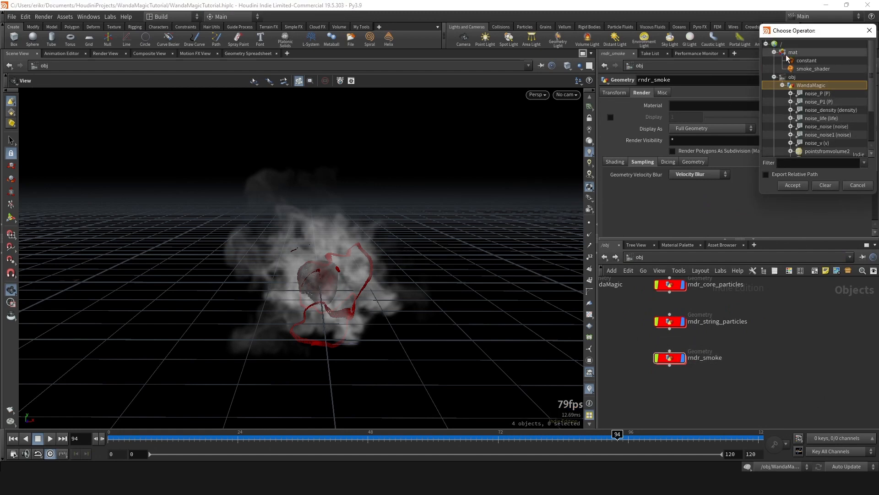
double_click(814, 69)
Duplicate core_particles_mantra in the out network and name the copy smoke_mantra
click(642, 257)
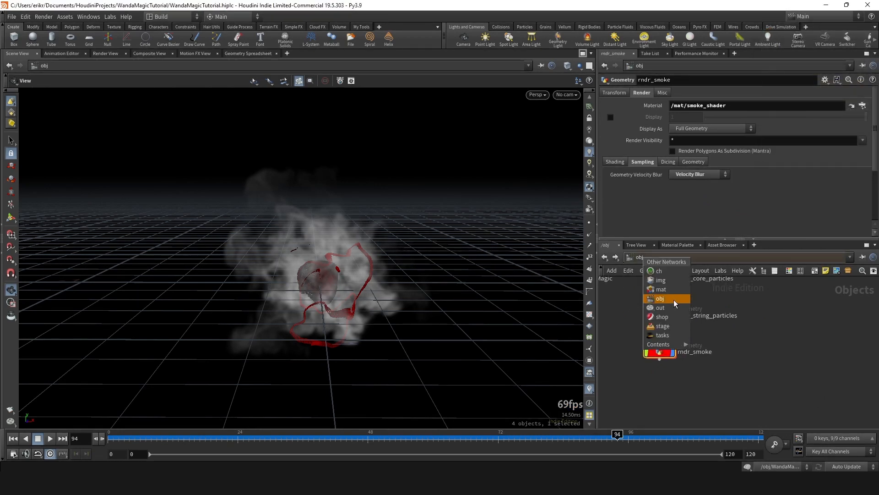
click(660, 306)
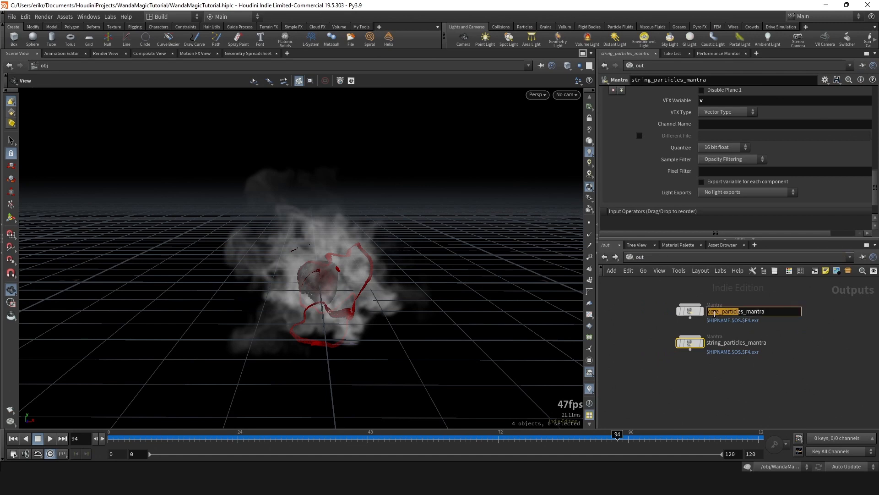
click(689, 311)
key(ctrl+c)
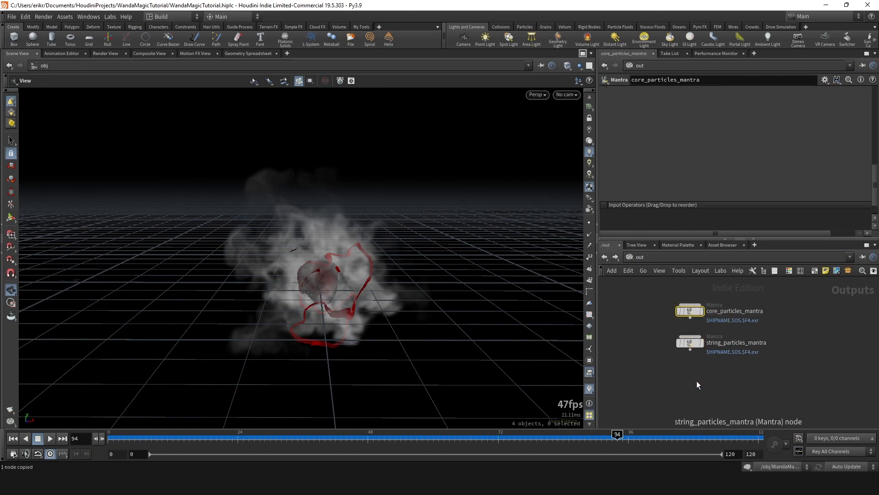
drag(733, 323, 686, 298)
key(ctrl+v)
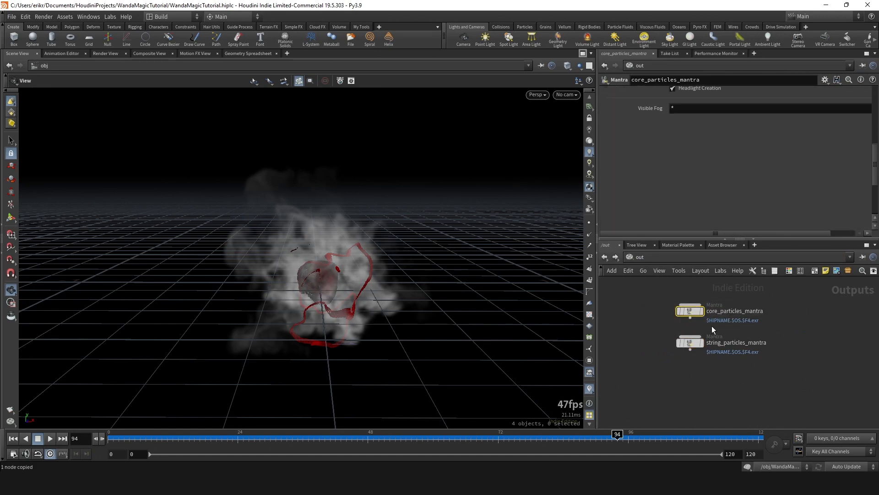
double_click(729, 373)
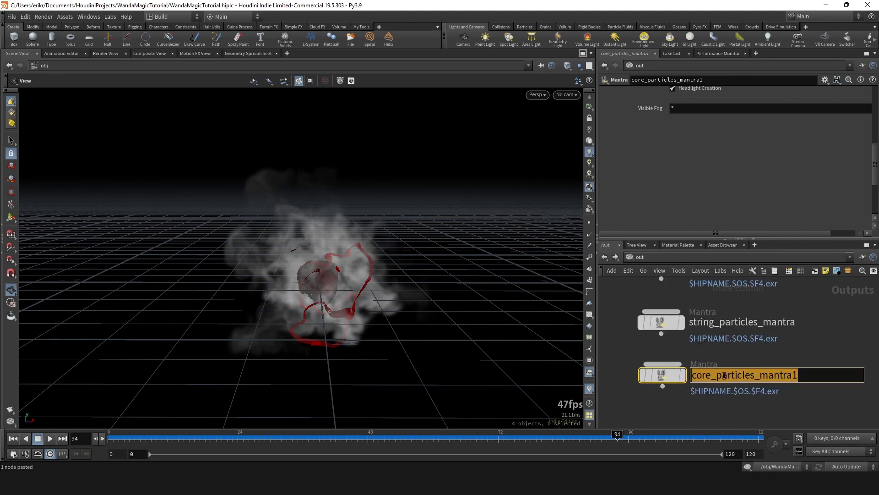
text(S)
key(Return)
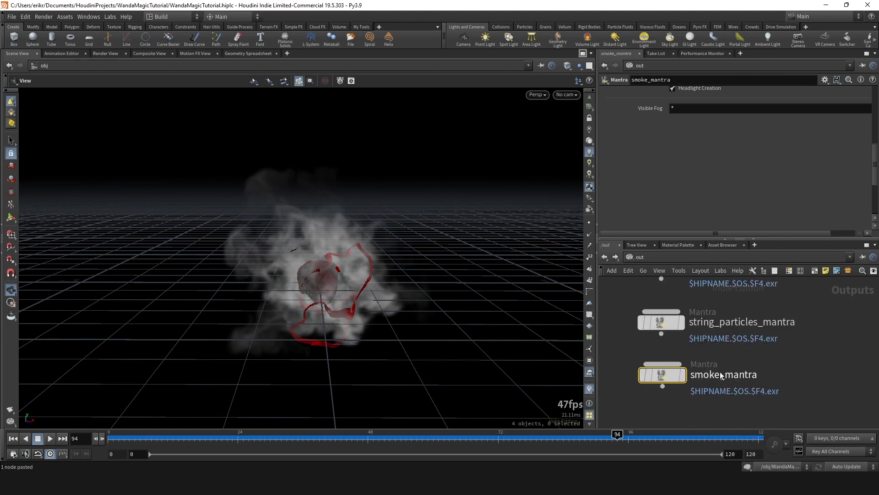
Set smoke_mantra's Force Objects to rndr_smoke and save the scene
scroll(652, 164, up, 5)
scroll(655, 153, up, 1)
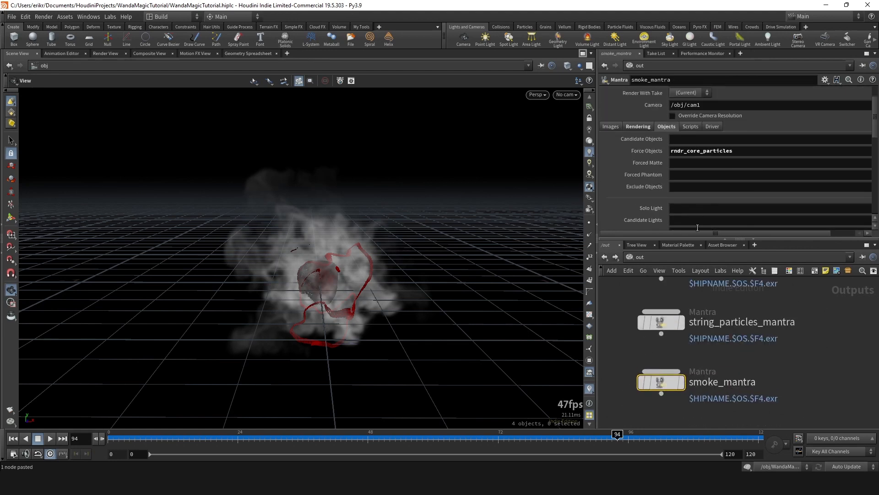
click(860, 153)
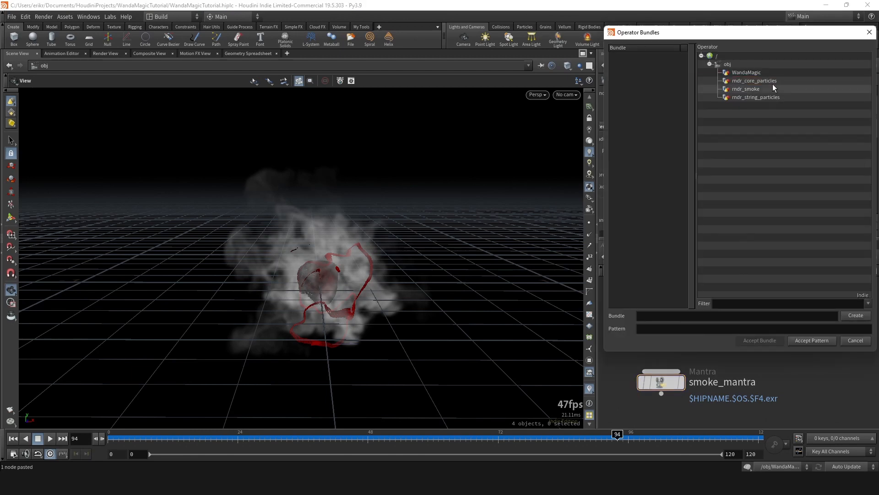
double_click(755, 89)
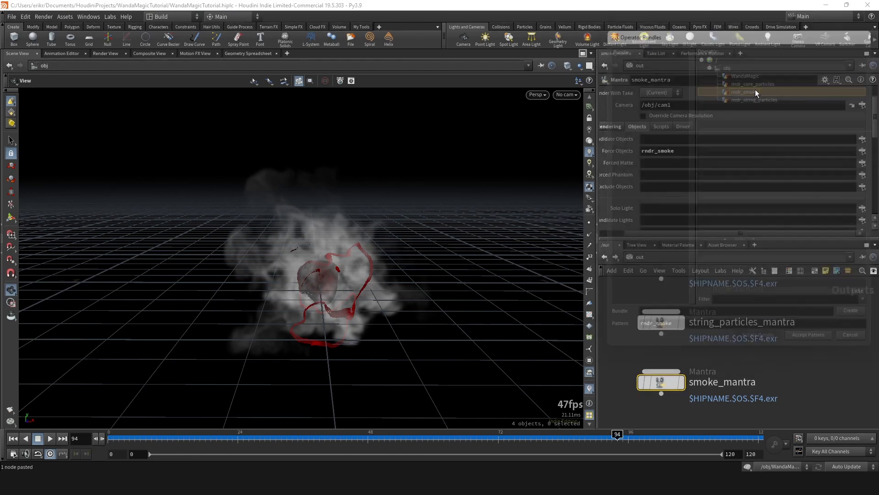
key(ctrl+s)
middle_drag(753, 355, 740, 355)
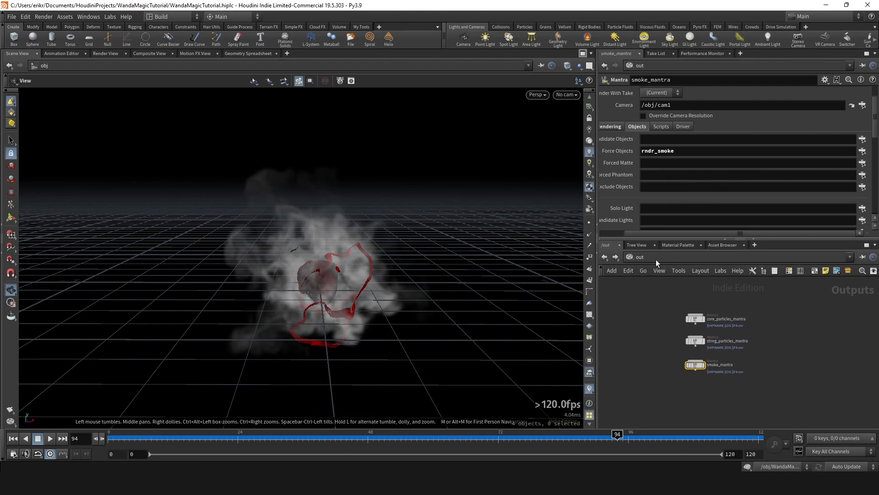
Add an Environment Light at the obj level, beside the render objects
scroll(644, 199, down, 3)
mouse_move(351, 288)
mouse_down()
mouse_move(364, 288)
mouse_move(355, 277)
mouse_up()
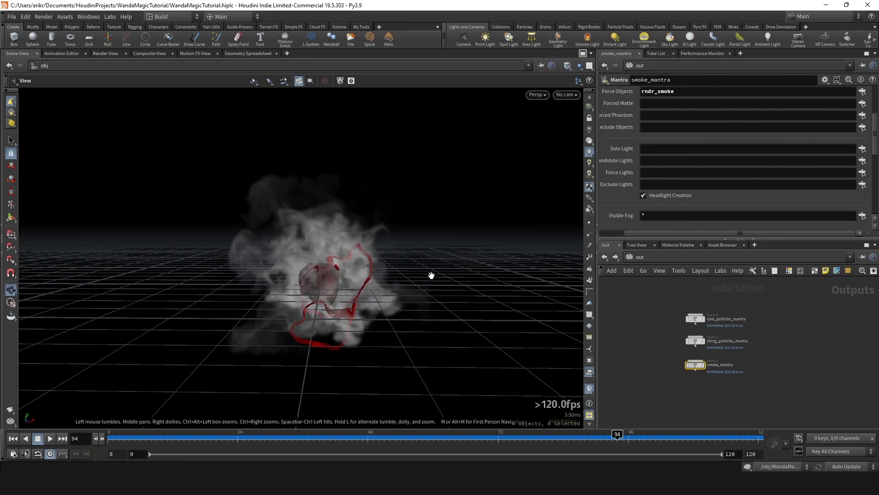
click(641, 256)
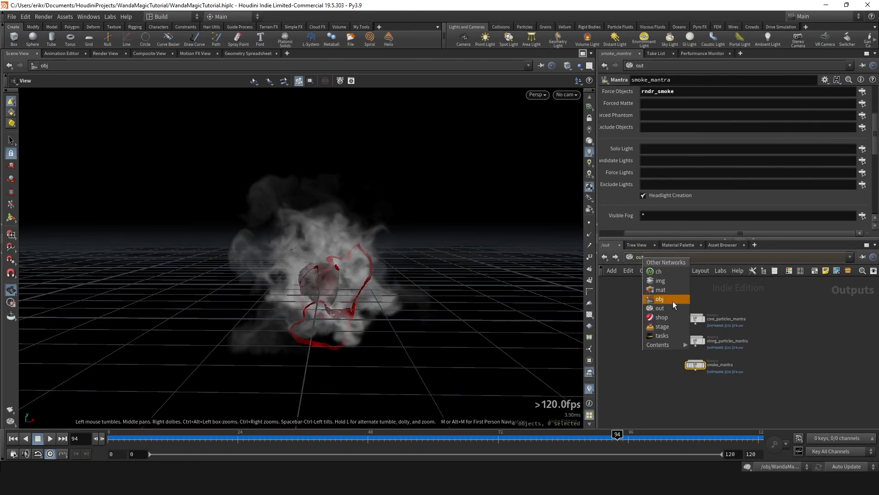
click(673, 301)
key(Tab)
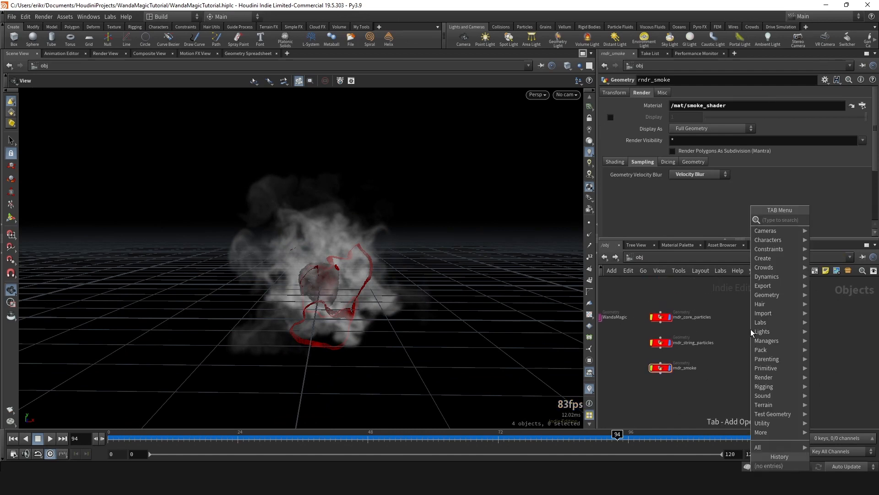
text(env)
key(Return)
click(748, 320)
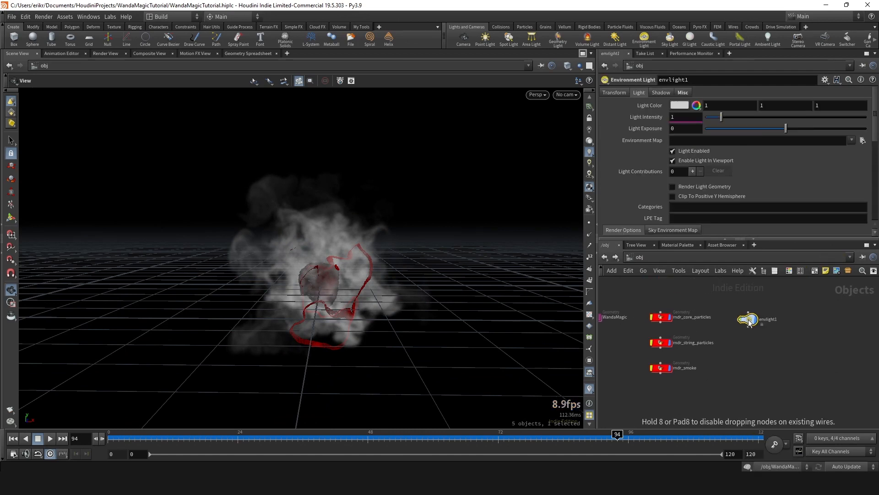
drag(749, 322, 750, 317)
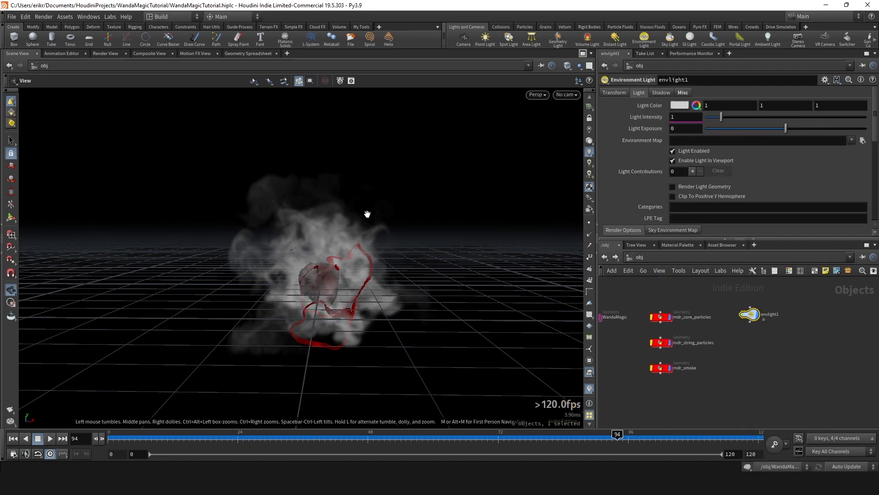
drag(409, 302, 349, 266)
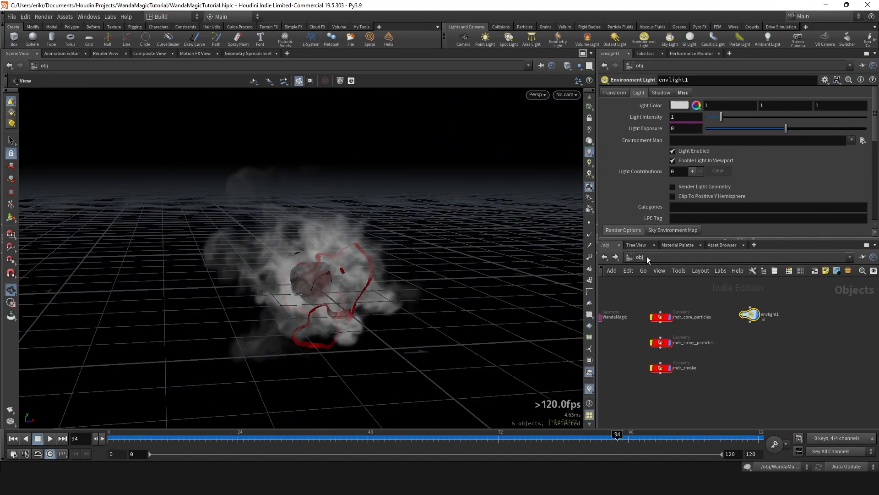
Rename the environment light as hdri
double_click(763, 314)
text(hdri)
key(Return)
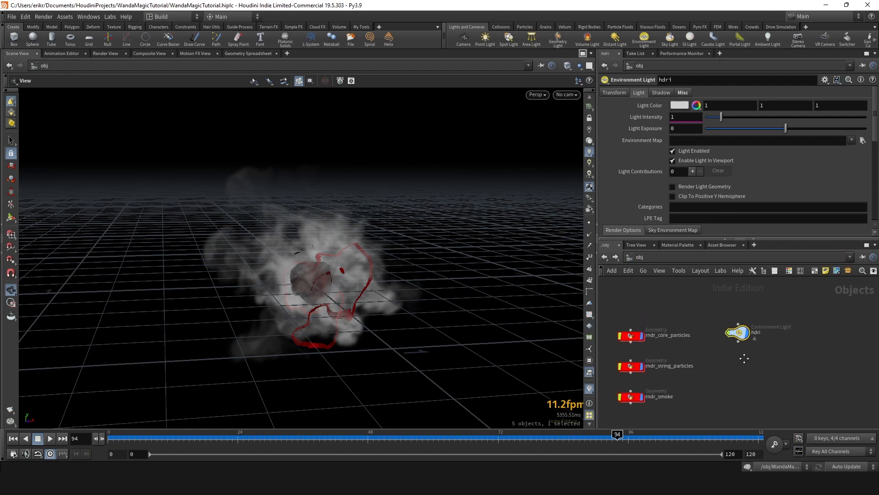
drag(786, 341, 794, 341)
Return to the out network and set smoke_mantra's Force Lights to hdri
click(648, 257)
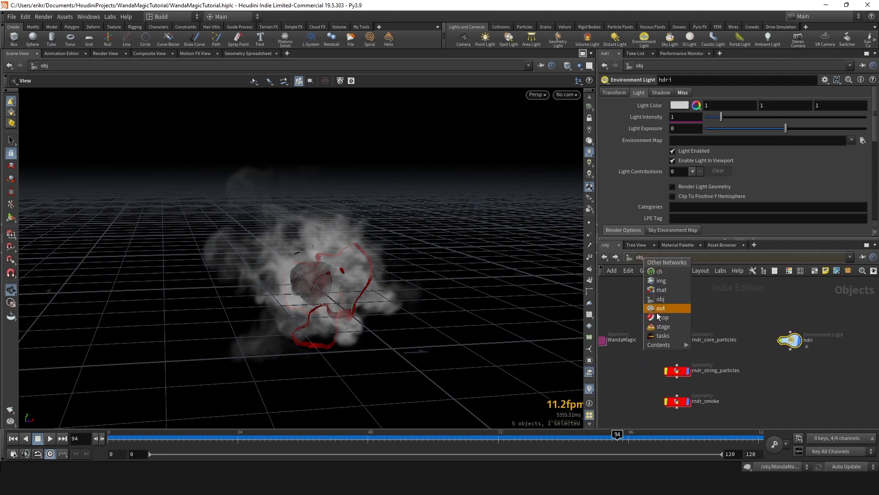
click(651, 312)
click(862, 173)
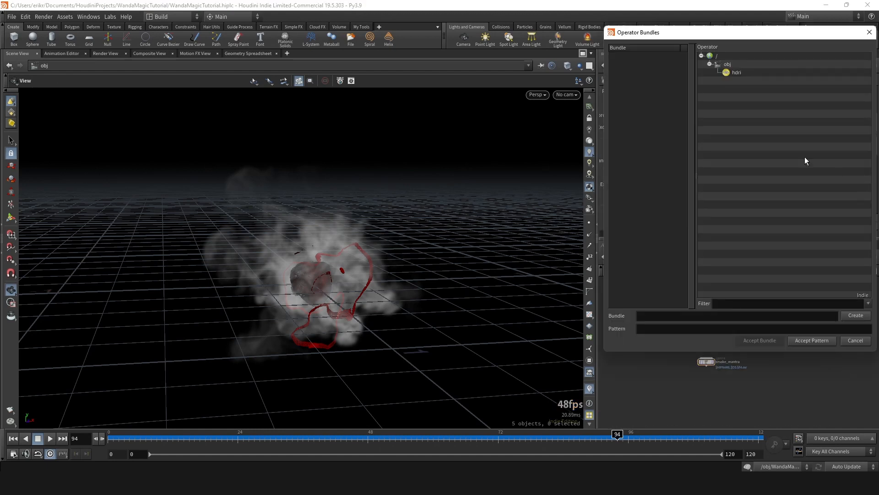
double_click(737, 72)
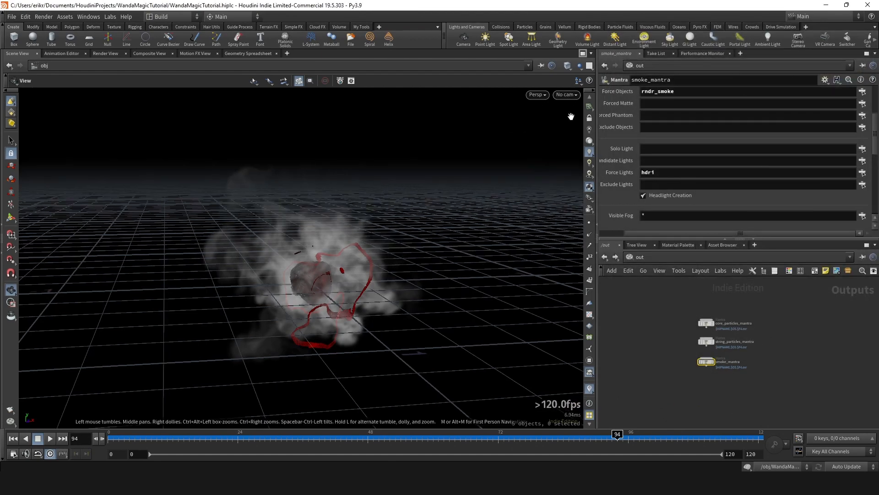
Look through cam1, reframe the smoke with the camera locked to the view, then unlock it and save the scene
click(566, 94)
click(578, 138)
click(590, 119)
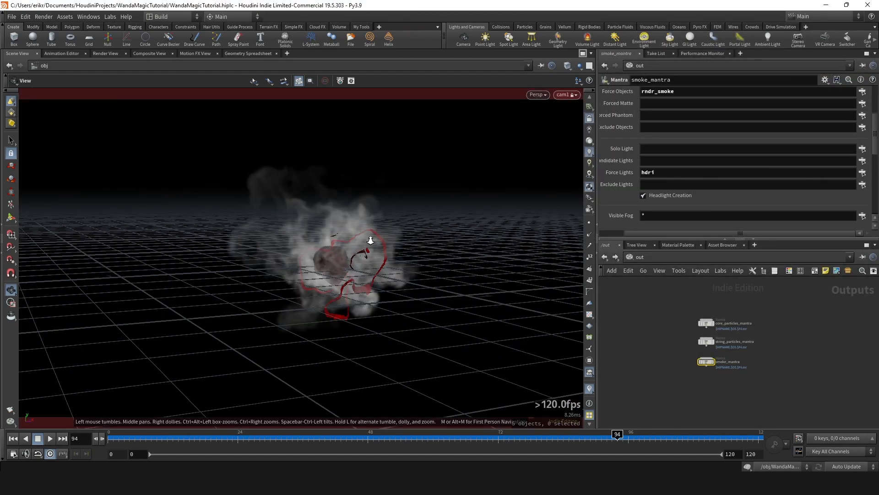
drag(369, 239, 504, 145)
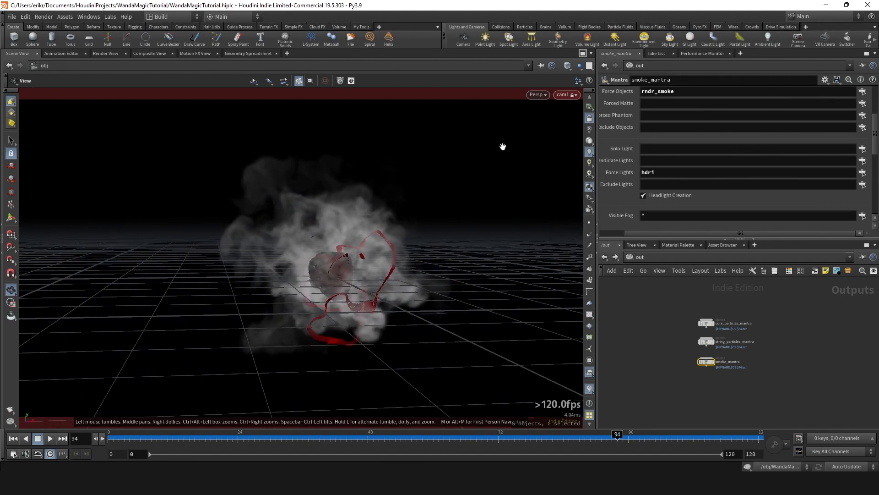
click(590, 119)
key(ctrl+s)
Render the smoke_mantra output in the render view
click(108, 53)
click(118, 67)
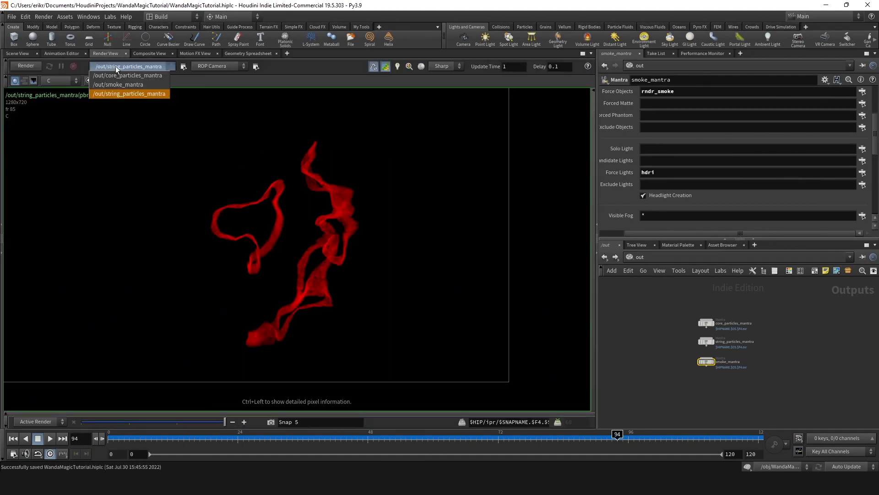
click(134, 87)
click(128, 68)
click(30, 68)
click(31, 68)
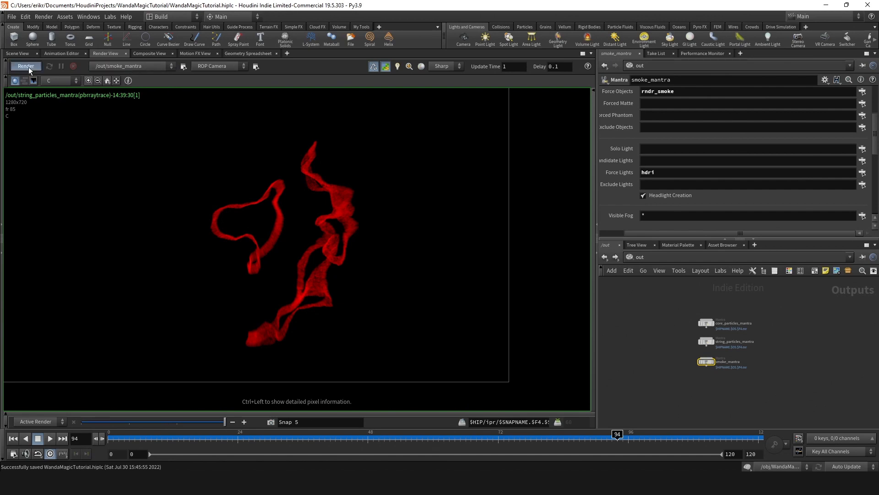
Examine the colour, density and framing of the smoke in the smoke_mantra render
scroll(260, 200, down, 4)
middle_drag(347, 257, 408, 280)
scroll(397, 271, down, 2)
scroll(338, 230, up, 3)
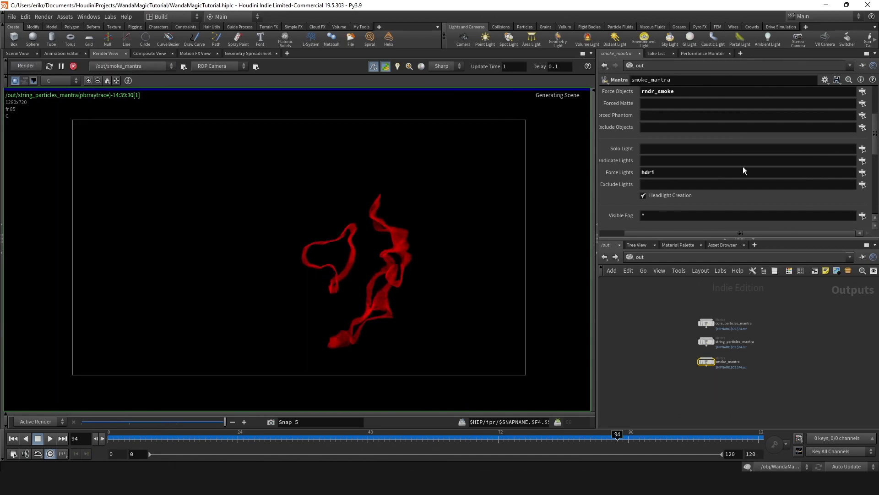
scroll(697, 158, up, 2)
middle_drag(385, 228, 358, 234)
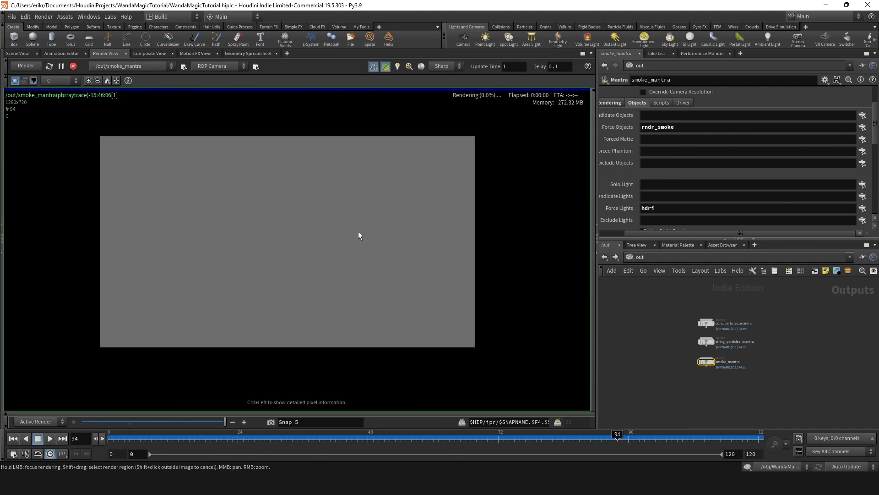
middle_drag(374, 243, 401, 244)
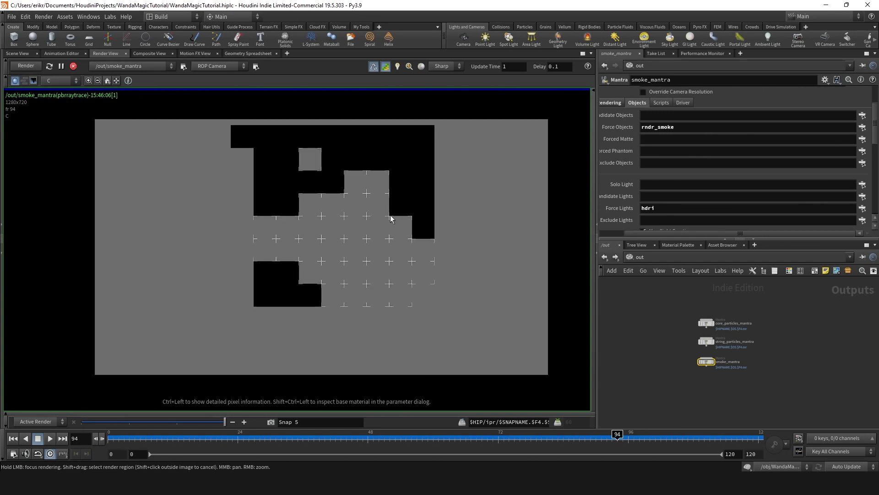
right_drag(382, 224, 302, 234)
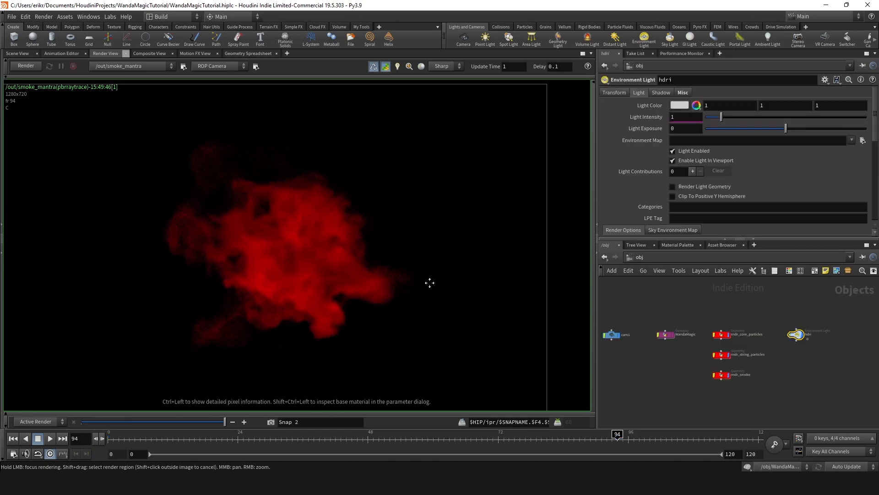
middle_drag(349, 231, 355, 244)
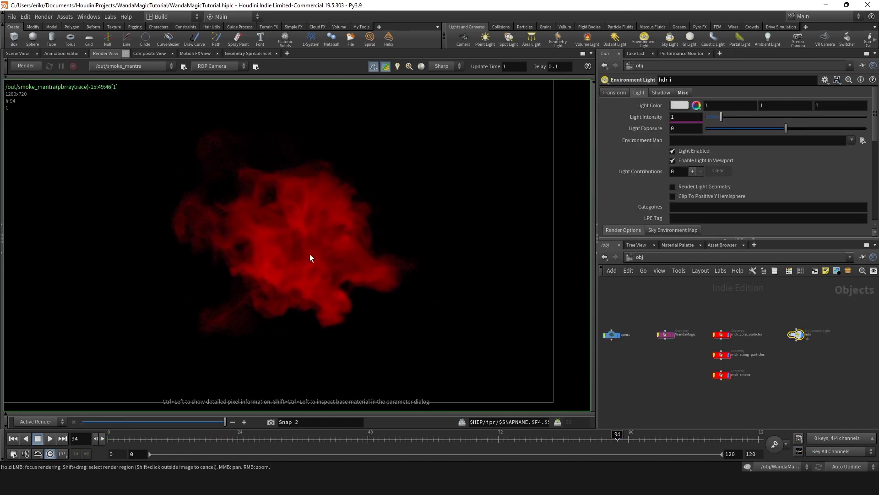
Return to the scene view and turn off the display of rndr_string_particles and rndr_smoke
click(18, 53)
scroll(751, 347, up, 5)
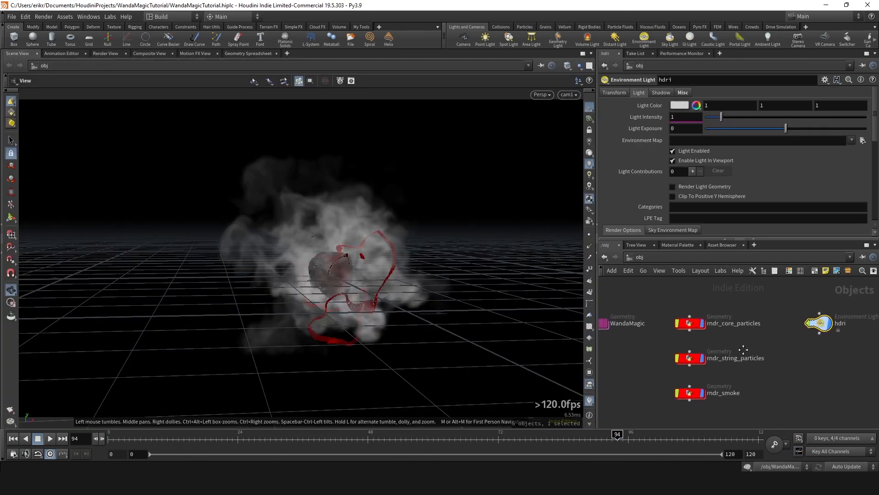
click(663, 360)
click(663, 403)
scroll(339, 271, up, 4)
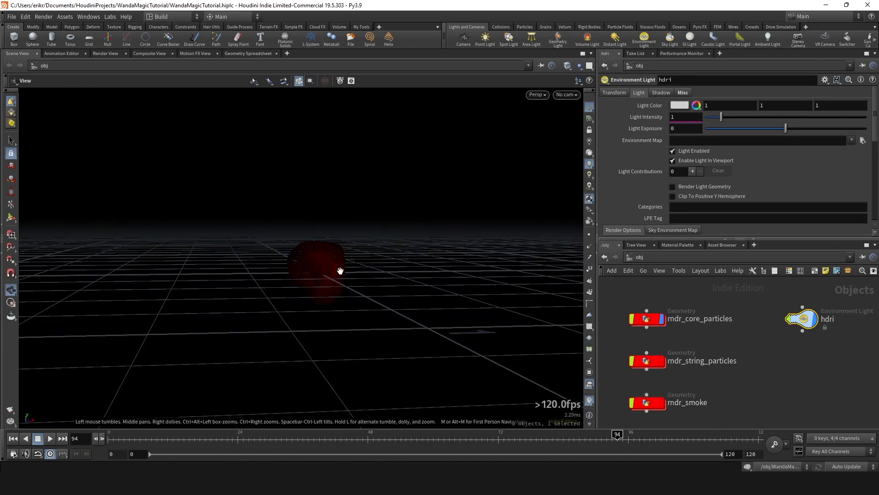
mouse_move(342, 262)
mouse_down()
mouse_move(352, 269)
mouse_move(322, 257)
mouse_move(236, 279)
mouse_move(343, 276)
mouse_up()
scroll(730, 343, down, 3)
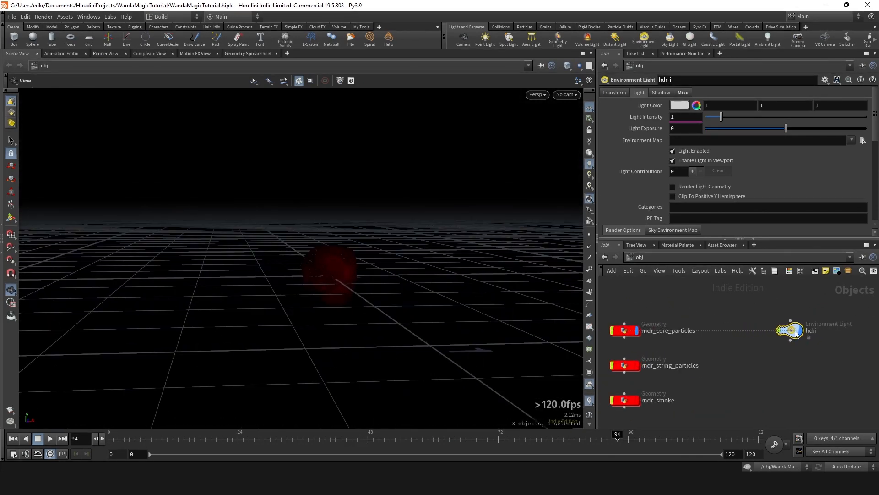
Duplicate the rndr_core_particles geometry object at the obj level and place the copy near the hdri light
click(666, 321)
key(ctrl+c)
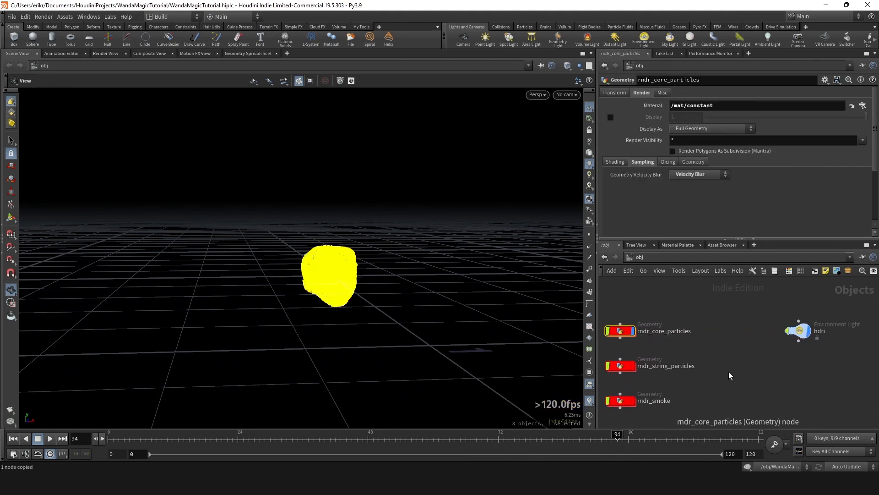
key(ctrl+v)
scroll(729, 350, up, 2)
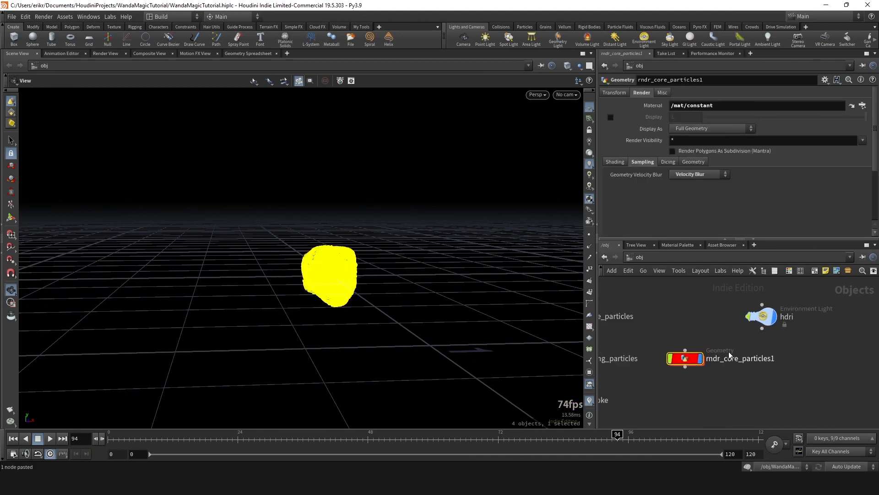
Rename the copied object as prep_core_particles and colour its node light cyan
double_click(733, 363)
text(prep_)
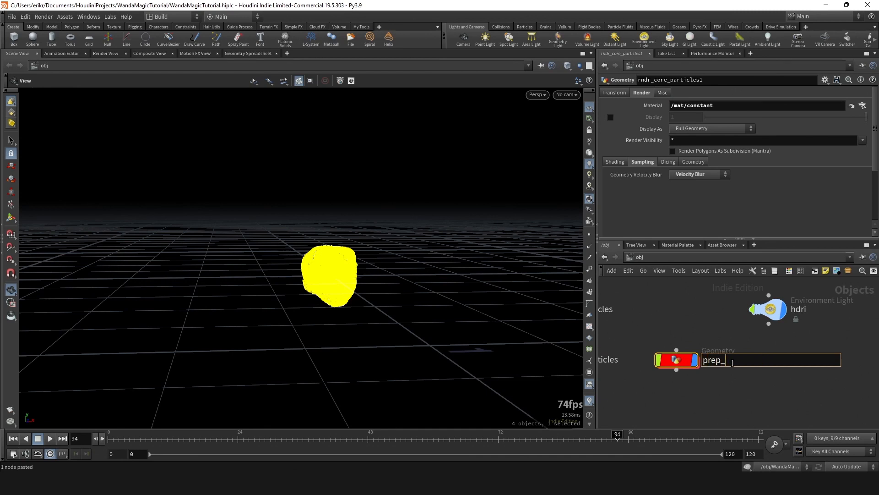
text(core_particles)
key(Return)
key(c)
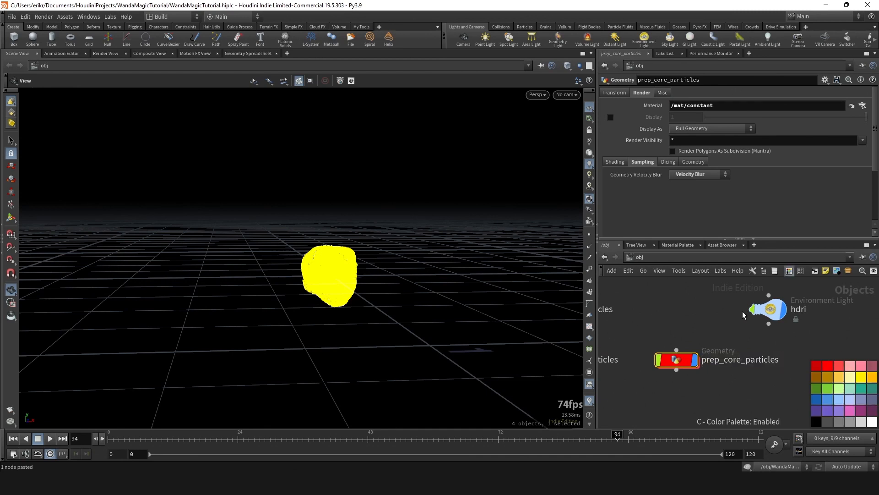
click(856, 389)
scroll(731, 367, down, 2)
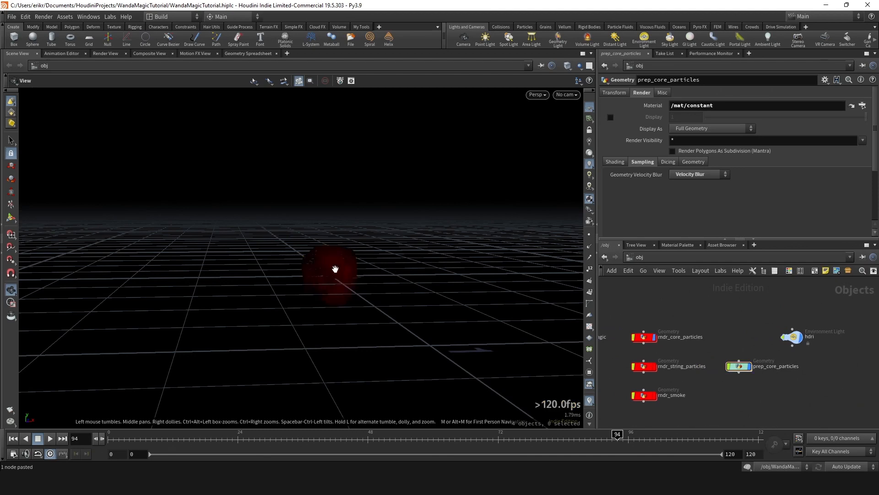
scroll(708, 350, up, 3)
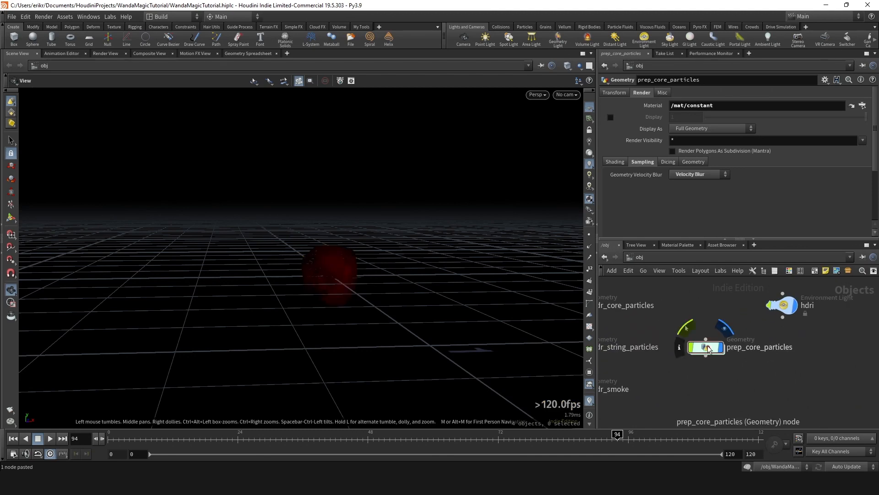
double_click(708, 348)
key(Tab)
text(aw)
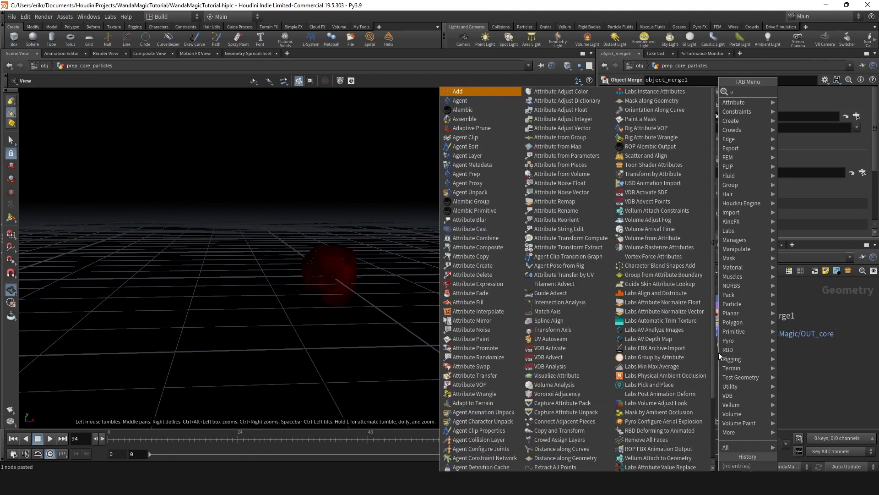
key(Return)
click(736, 357)
drag(719, 359, 716, 365)
click(670, 180)
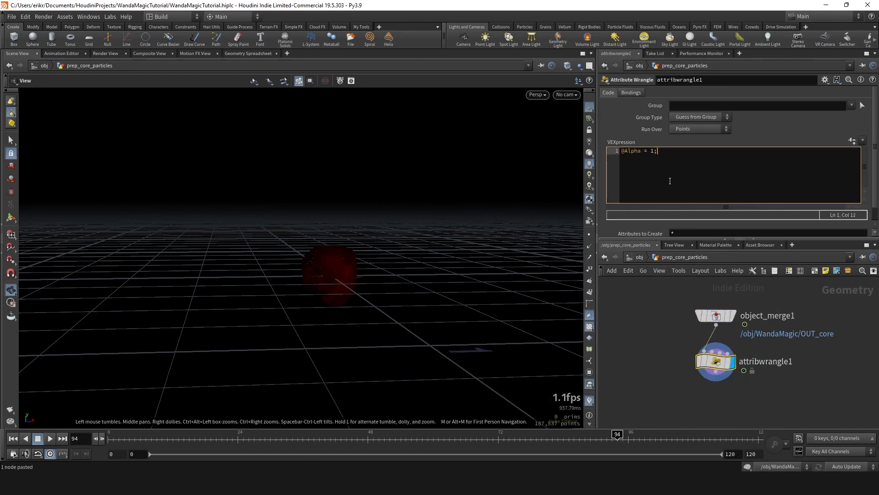
key(ctrl+Return)
drag(452, 270, 344, 265)
scroll(384, 265, up, 4)
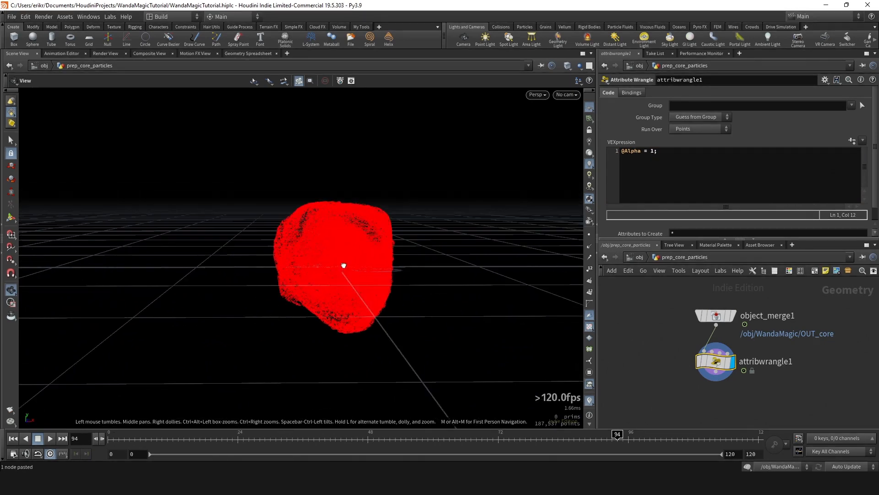
middle_drag(709, 380, 636, 378)
drag(383, 261, 519, 233)
drag(359, 238, 215, 262)
click(698, 168)
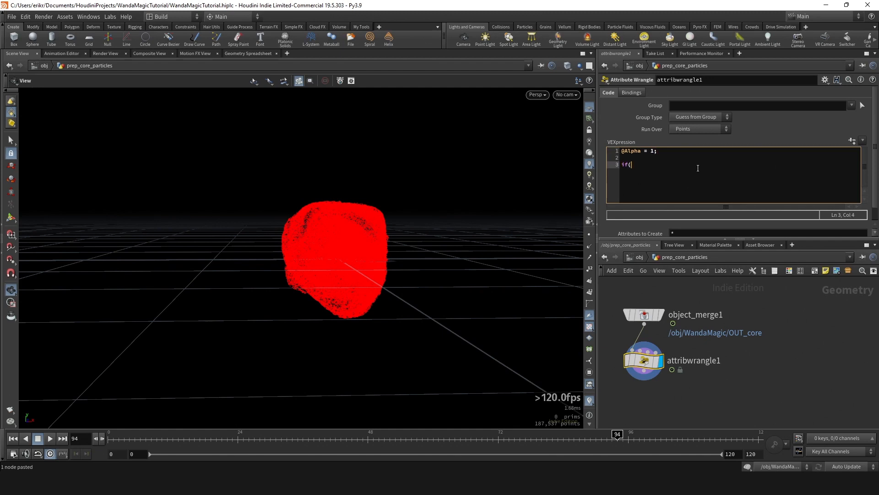
text(if(rand())
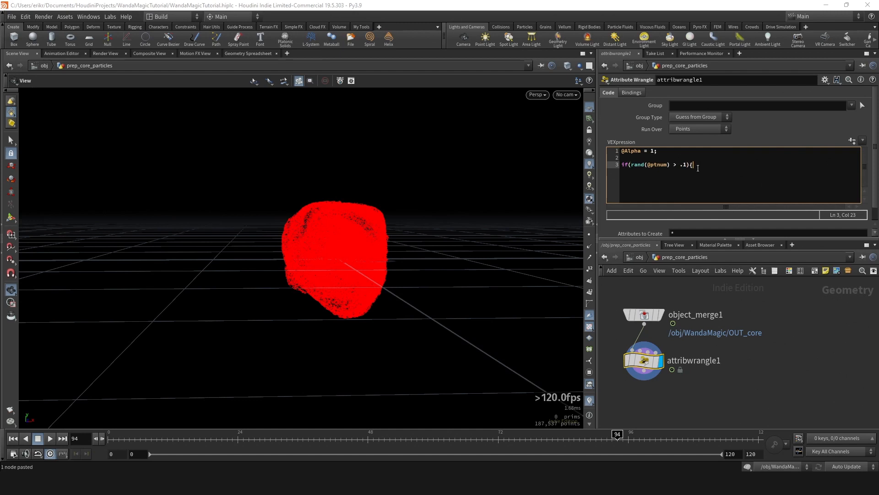
text(emovep)
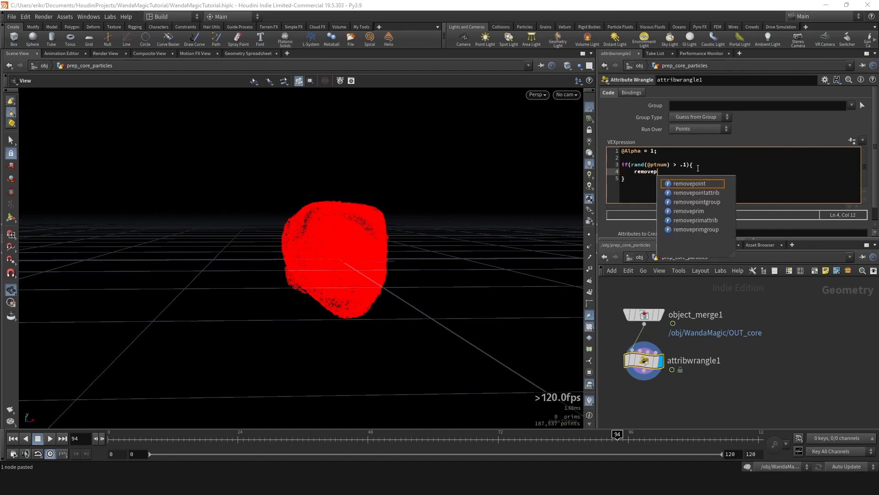
key(Return)
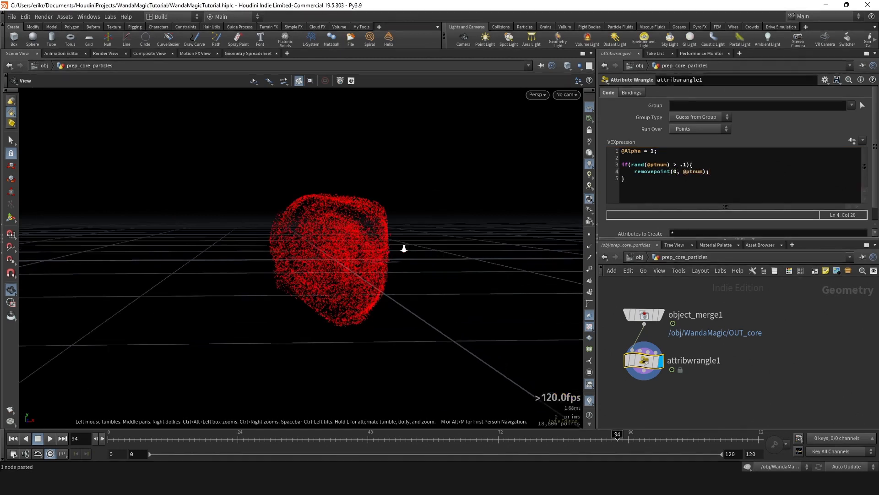
scroll(744, 381, down, 2)
key(ctrl+s)
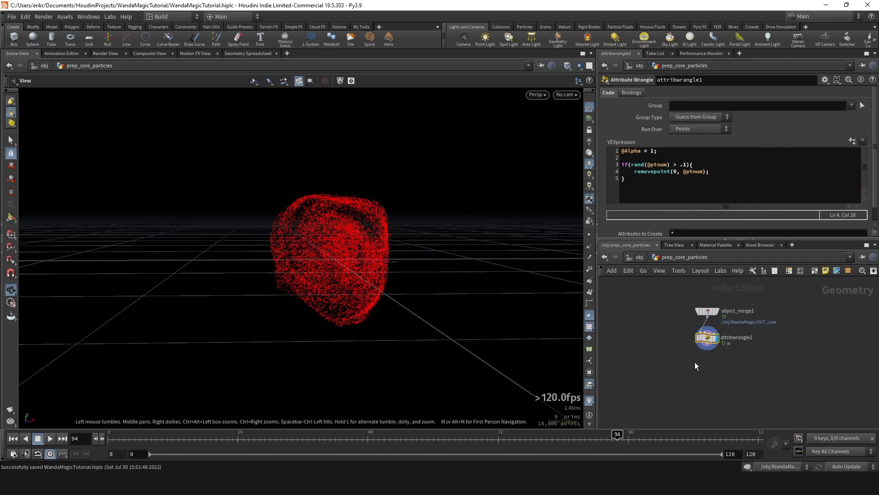
click(697, 359)
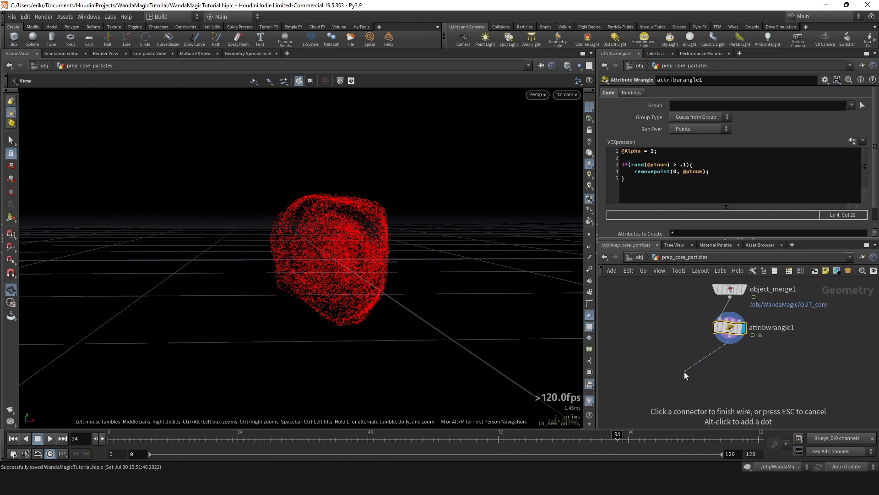
key(Tab)
text(copy)
key(Return)
key(ctrl+z)
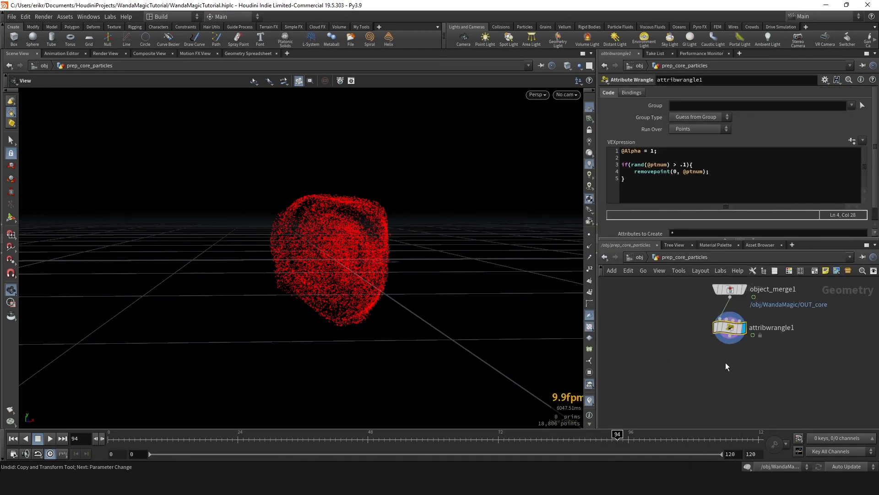
Add a Copy to Points node below attribwrangle1 and wire the wrangle into its target points input
key(Tab)
text(copy)
key(Down)
key(Down)
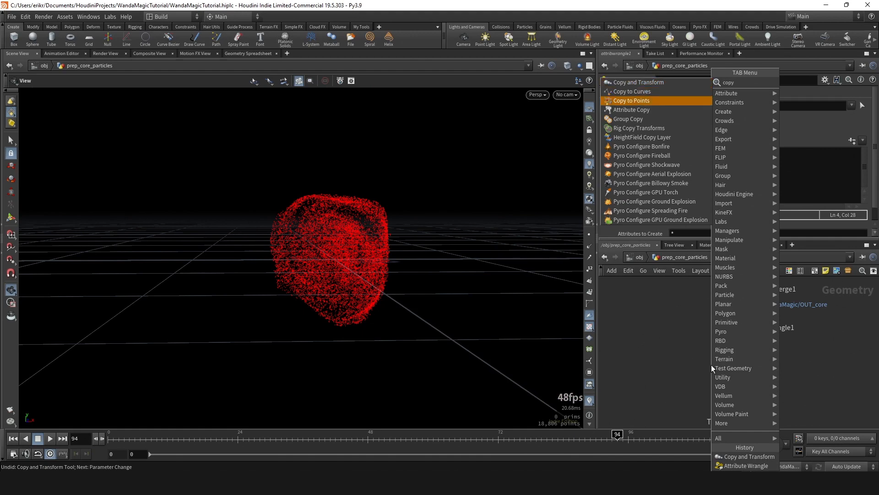
key(Return)
click(686, 375)
click(700, 372)
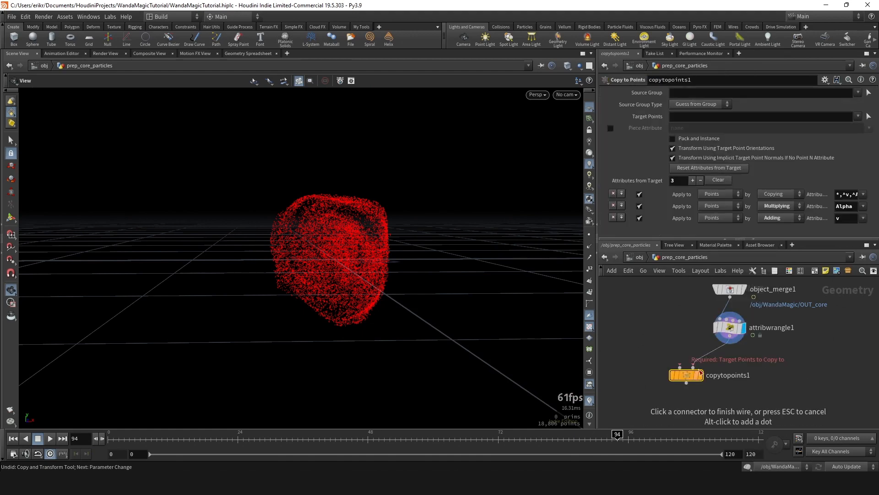
click(701, 361)
middle_drag(661, 331, 699, 348)
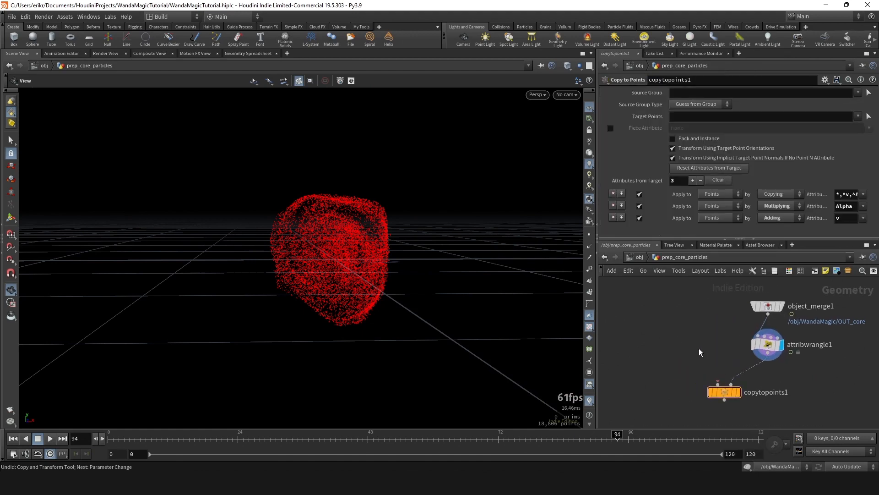
Add a Sphere node beside the wrangle, display it and set its primitive type to Primitive
key(Tab)
text(sphere)
key(Return)
click(699, 348)
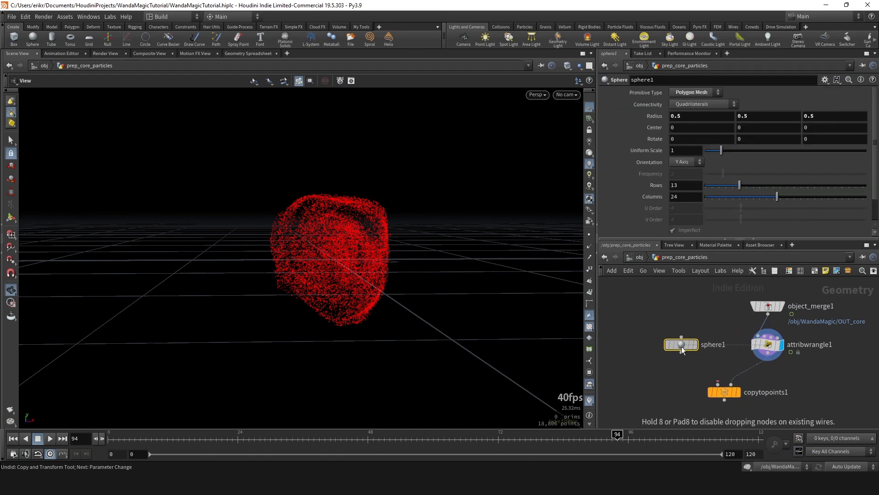
click(692, 344)
click(685, 93)
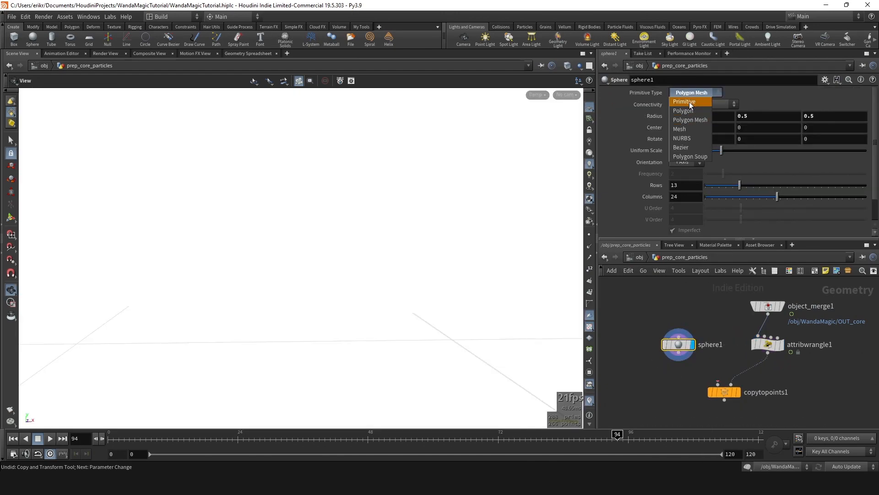
click(690, 104)
key(space+g)
drag(450, 248, 435, 257)
Wire sphere1 into the geometry input of copytopoints1 and display and frame the copied spheres
click(679, 352)
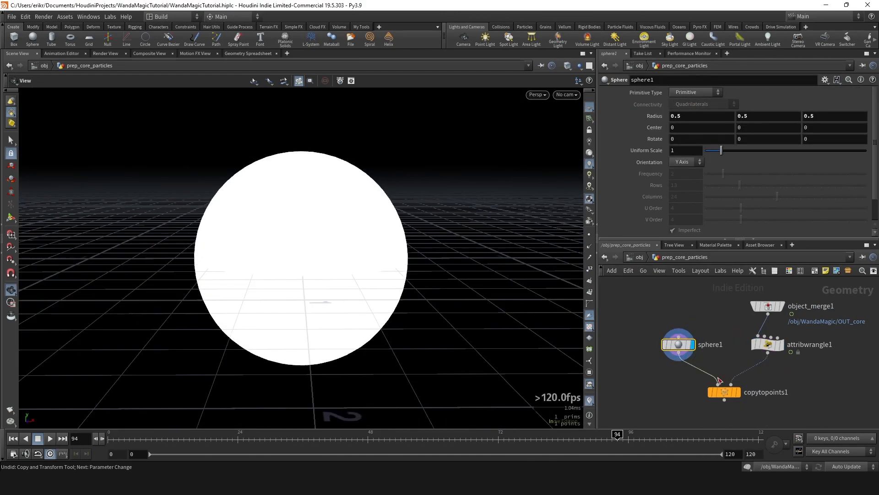
click(719, 381)
click(738, 393)
key(space+g)
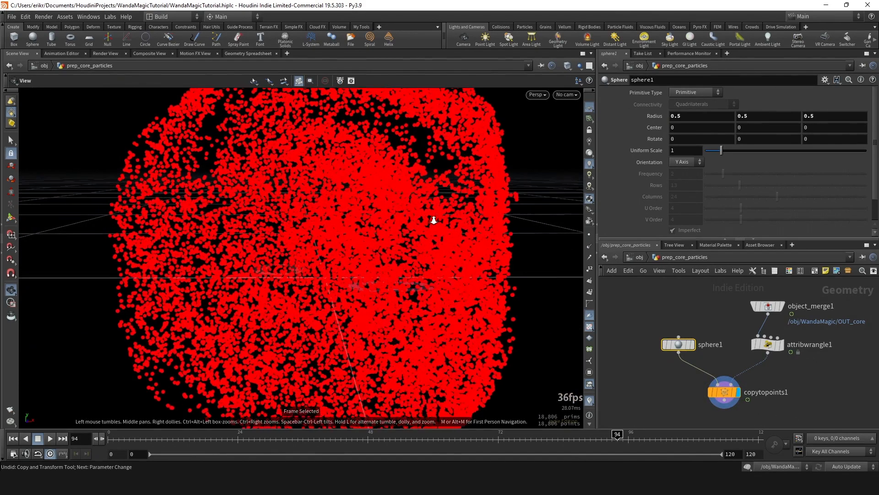
Compare the wrangle's points with the copied spheres, and toggle the wire-over-shaded display to inspect them
scroll(751, 334, up, 3)
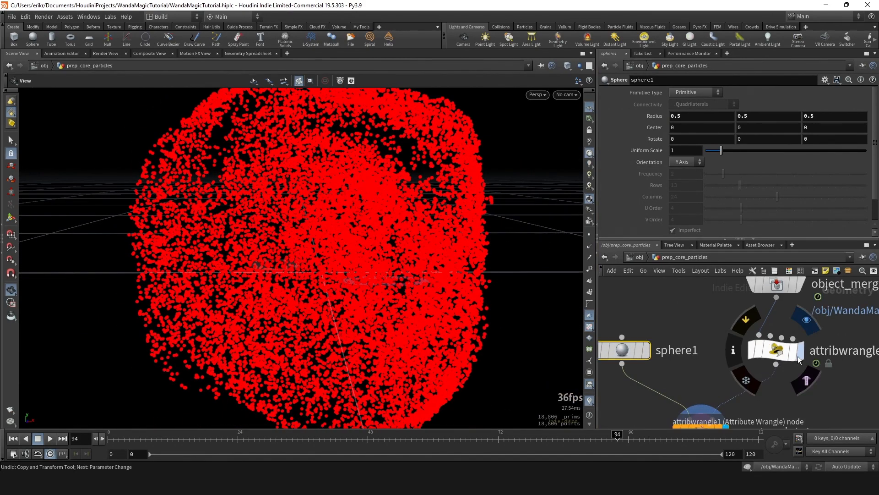
click(800, 357)
middle_drag(708, 360, 686, 311)
click(703, 384)
key(shift+w)
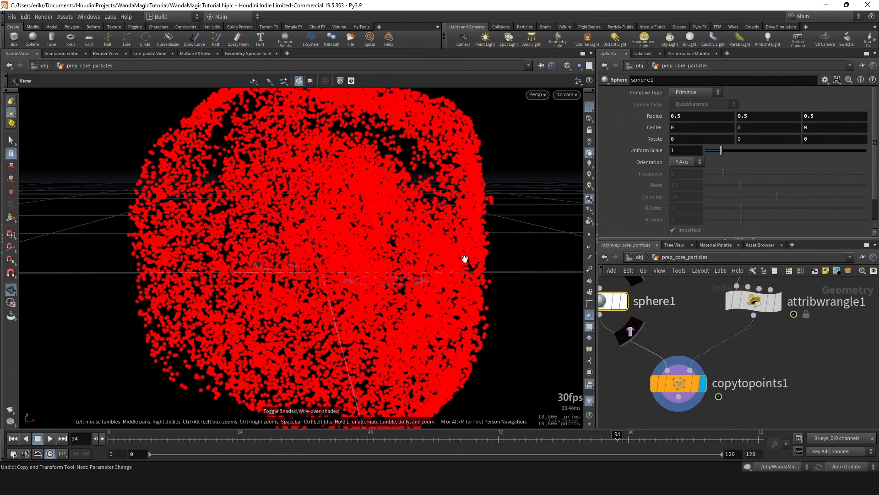
Add a Null node below copytopoints1 and wire the copied spheres into it
mouse_move(491, 250)
mouse_down()
mouse_move(426, 248)
mouse_move(500, 245)
mouse_up()
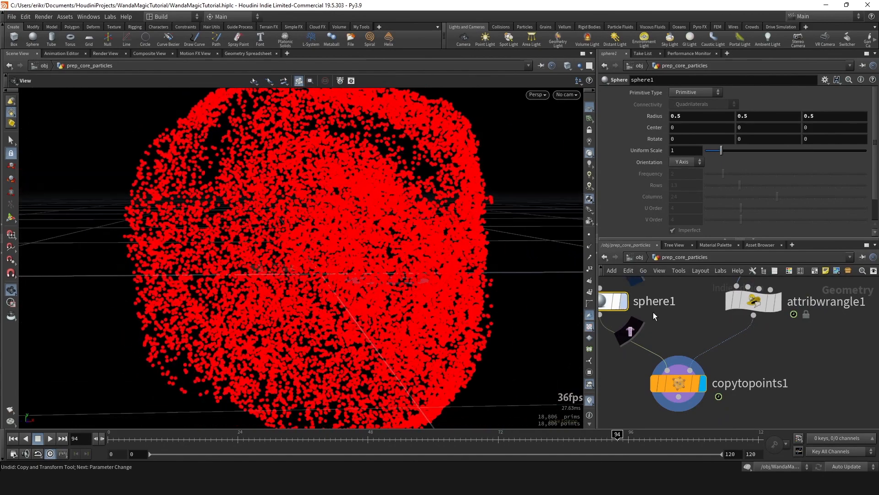
middle_drag(702, 408, 695, 323)
scroll(694, 323, down, 1)
key(Tab)
text(null)
key(Return)
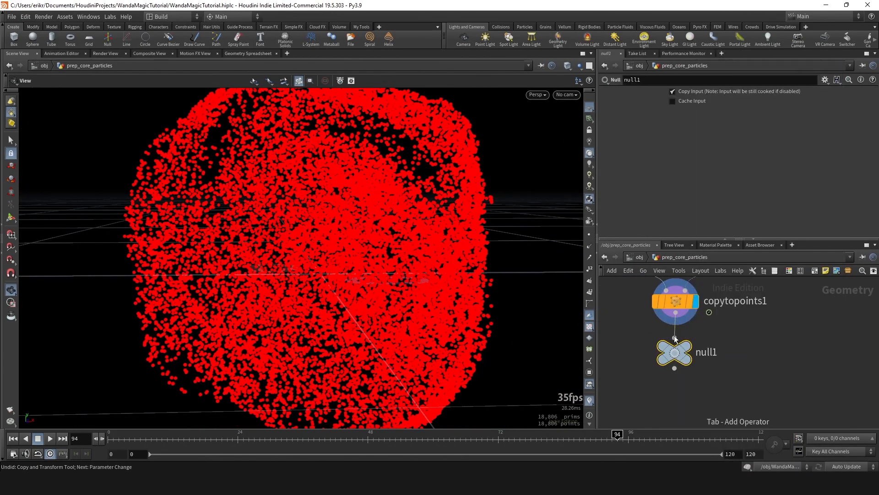
mouse_move(688, 353)
drag(688, 354, 689, 360)
Rename the null as OUT and make it the displayed node
double_click(702, 359)
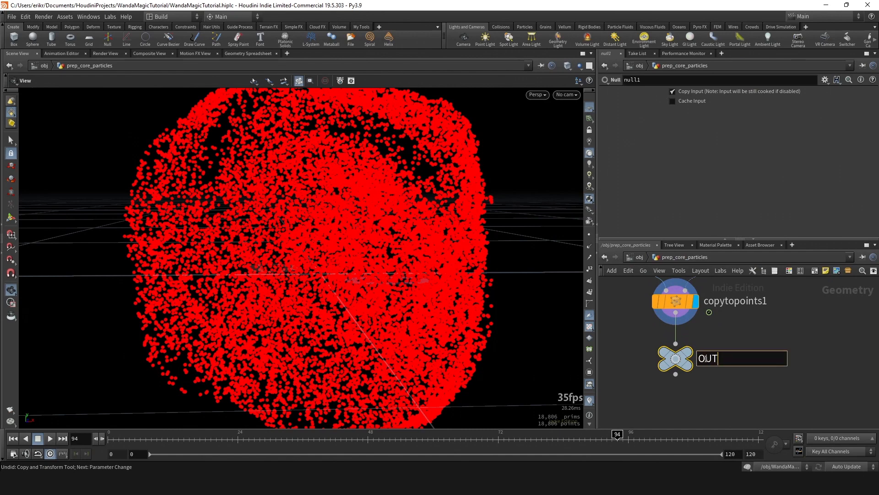
key(Return)
ctrl+click(689, 352)
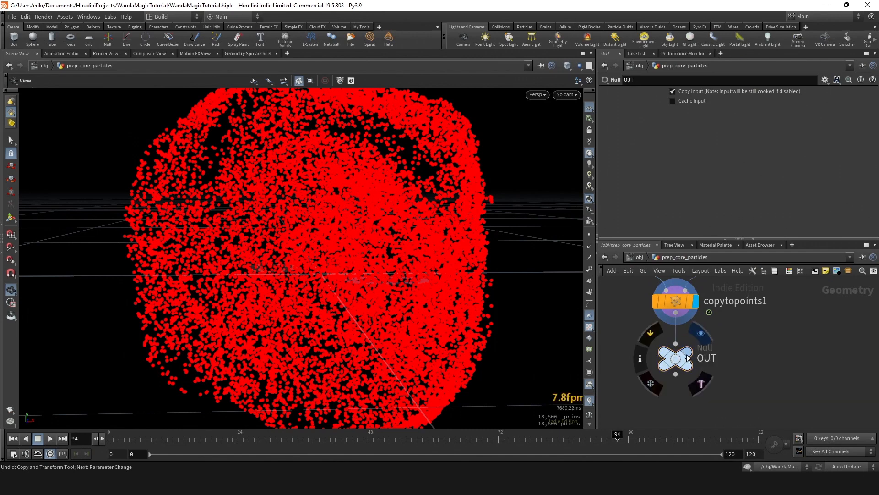
scroll(350, 302, down, 4)
drag(349, 302, 316, 286)
scroll(733, 355, down, 3)
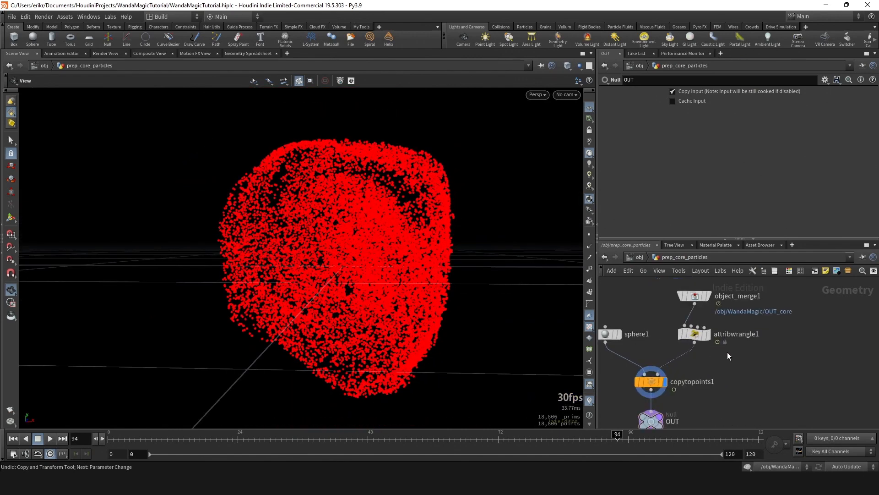
Return to the obj level, save the scene and create a geometry light using prep_core_particles as its Geometry Object
key(u)
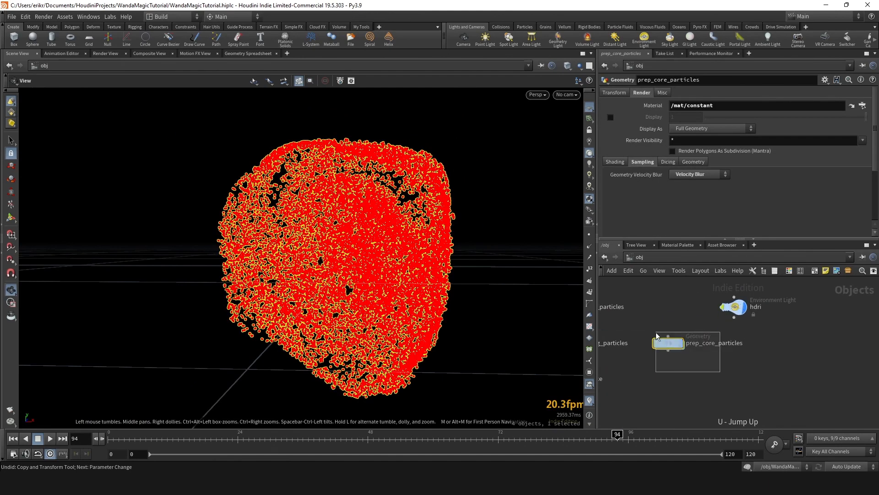
drag(729, 322, 751, 322)
drag(730, 371, 692, 334)
middle_drag(701, 327, 696, 332)
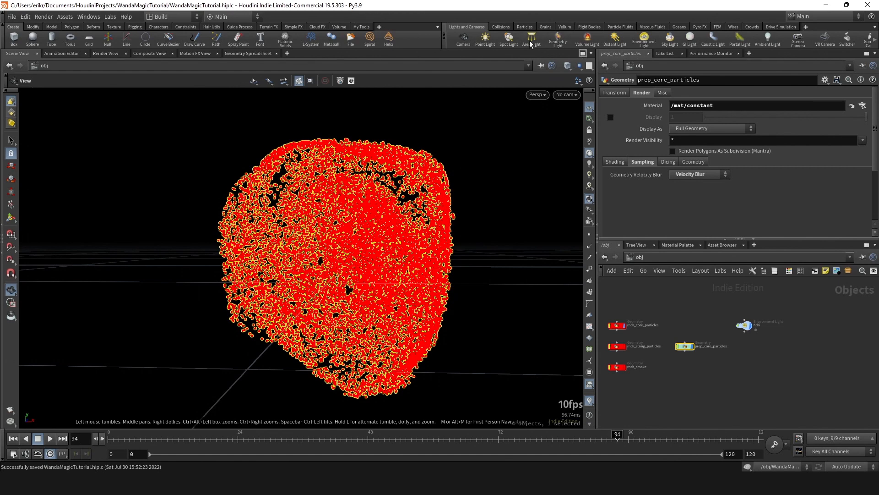
click(558, 39)
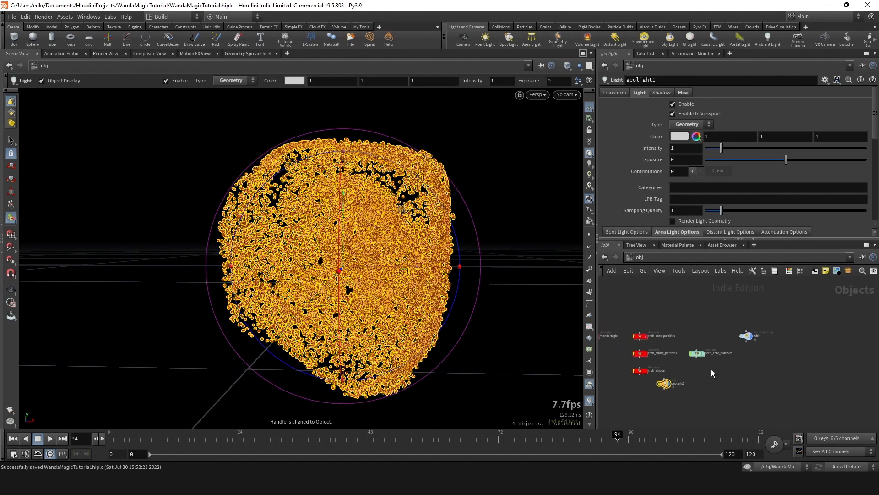
scroll(644, 165, down, 10)
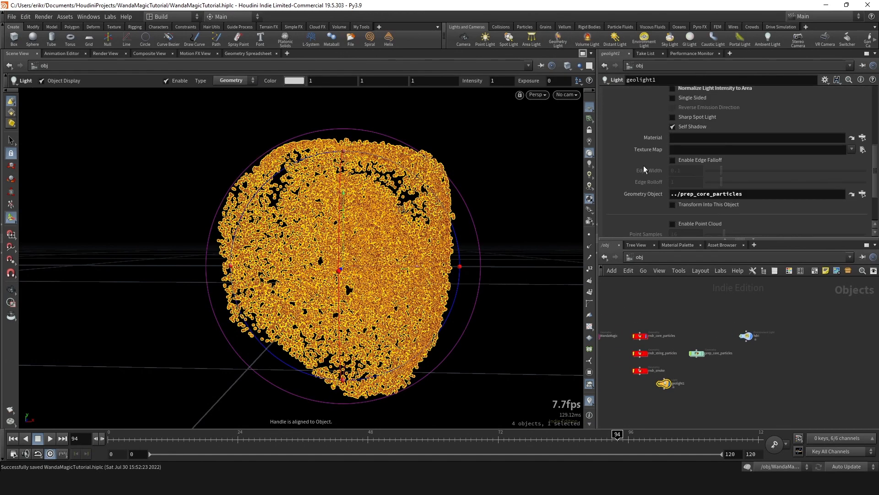
Place the geometry light below hdri, beside prep_core_particles, and rename it core_particles_geolight
drag(674, 383, 764, 344)
scroll(762, 346, up, 3)
double_click(786, 343)
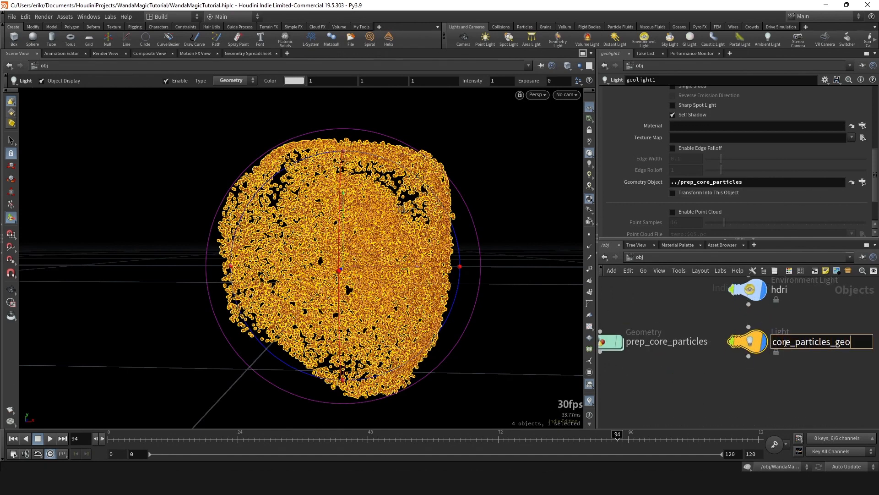
key(Return)
scroll(620, 413, down, 3)
key(Escape)
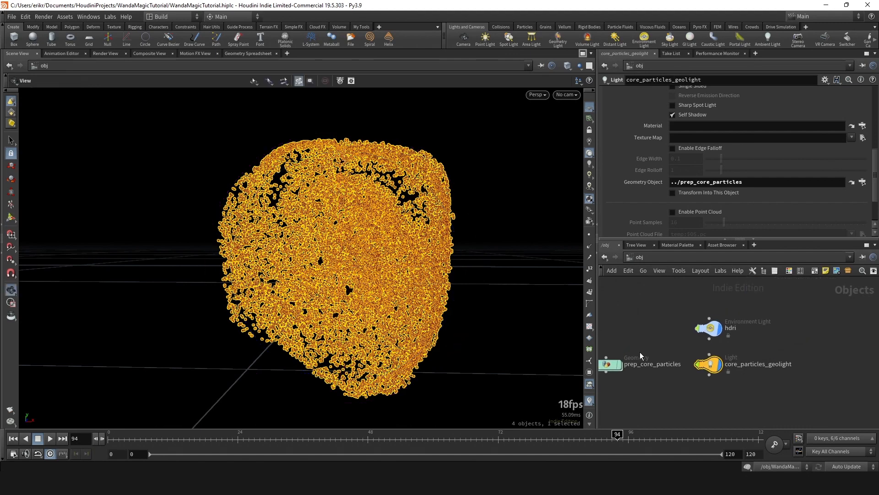
Turn off the viewport display of core_particles_geolight while leaving the light itself enabled
scroll(660, 190, up, 5)
middle_drag(678, 345, 727, 351)
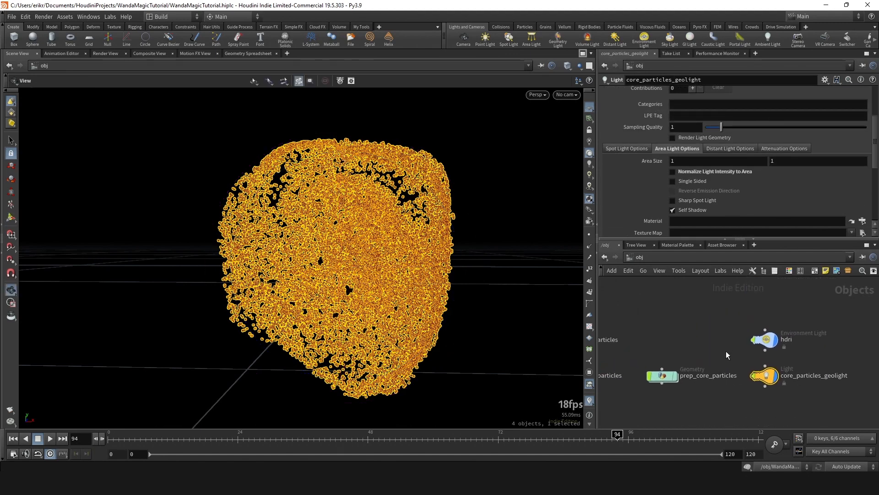
scroll(649, 153, up, 2)
scroll(649, 153, up, 1)
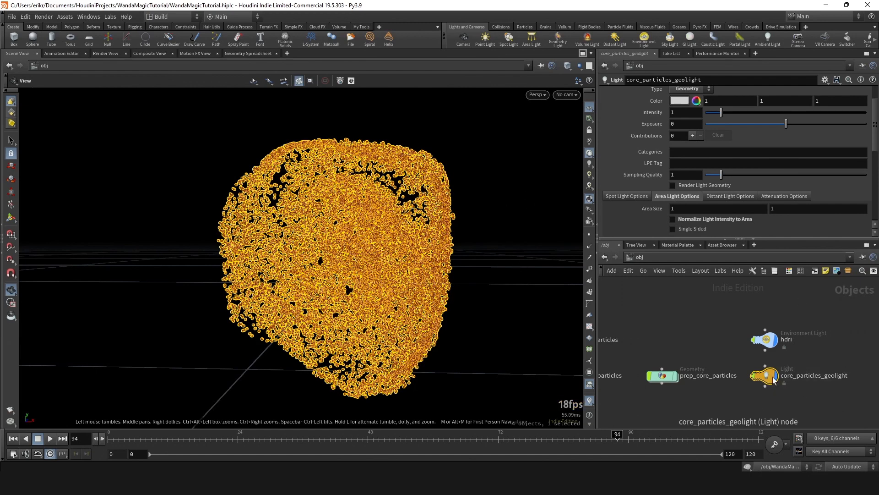
click(782, 361)
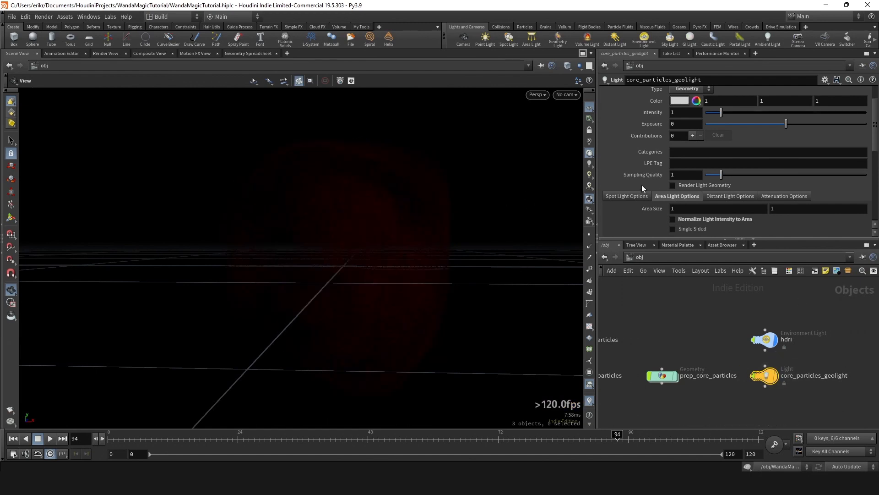
scroll(641, 185, up, 1)
Display the rndr_smoke object and look at it through cam1
scroll(659, 321, down, 3)
middle_drag(686, 330, 810, 300)
scroll(728, 340, up, 4)
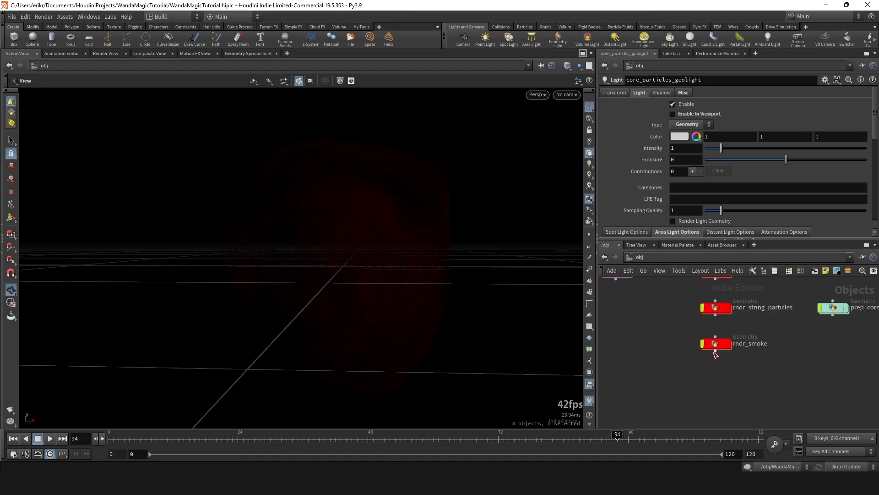
click(733, 343)
middle_drag(733, 343, 659, 356)
click(567, 94)
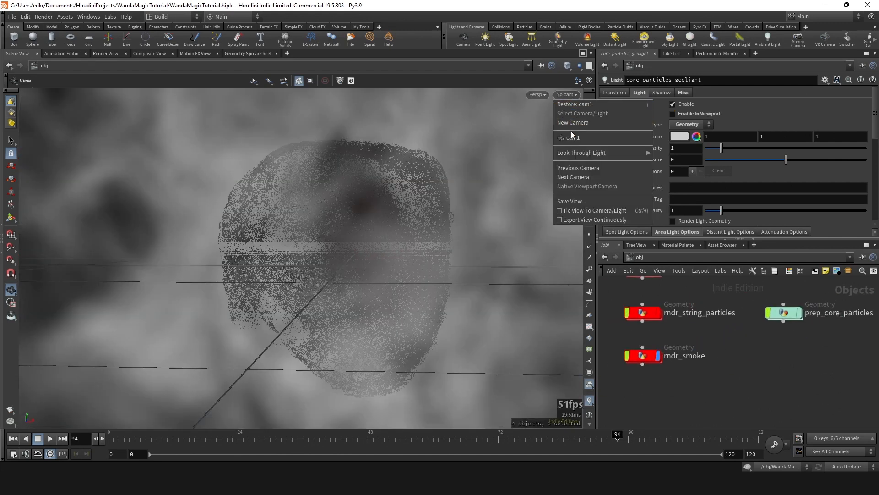
click(571, 138)
In the out network, add core_particles_geolight to smoke_mantra's Force Lights alongside hdri and save the scene
key(h)
click(650, 259)
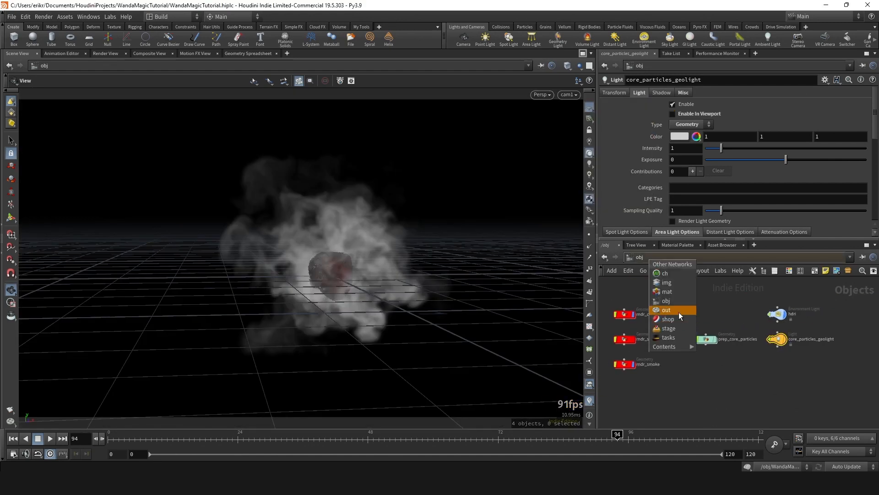
click(678, 312)
scroll(762, 203, down, 8)
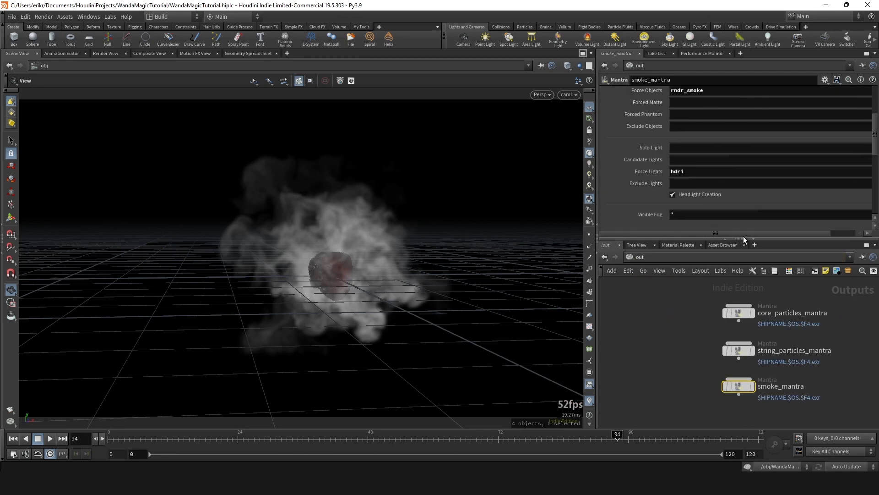
drag(747, 233, 780, 230)
click(863, 172)
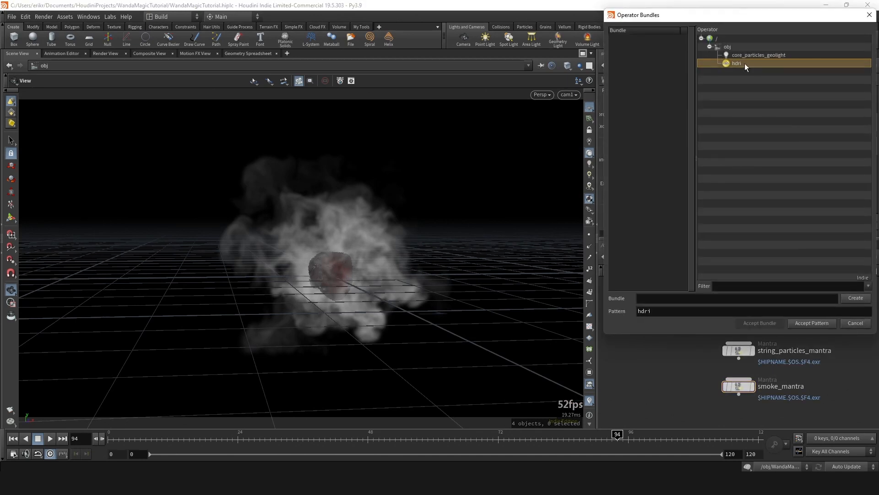
drag(770, 68, 770, 54)
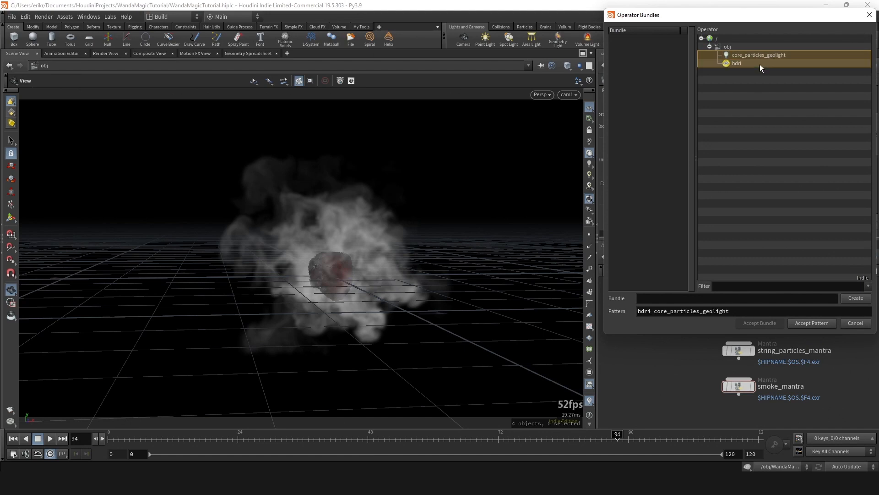
click(815, 323)
key(ctrl+s)
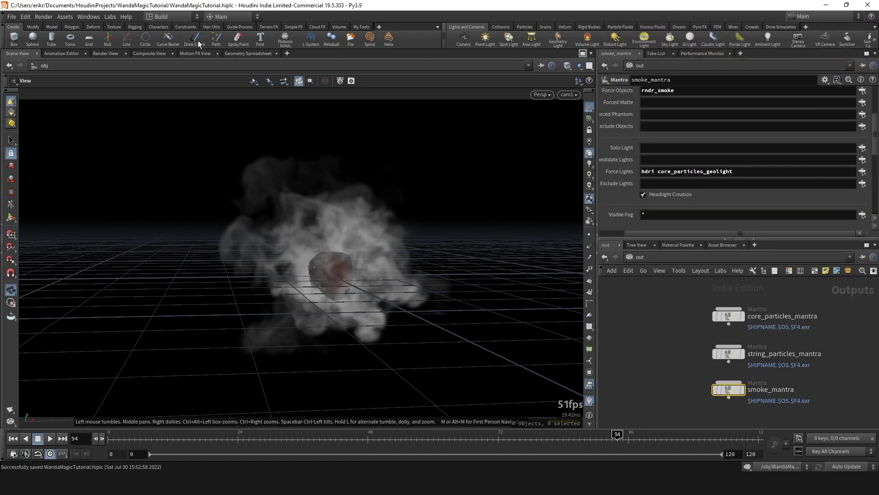
Render smoke_mantra with the added light in the Render View and return the network to the obj level
click(106, 54)
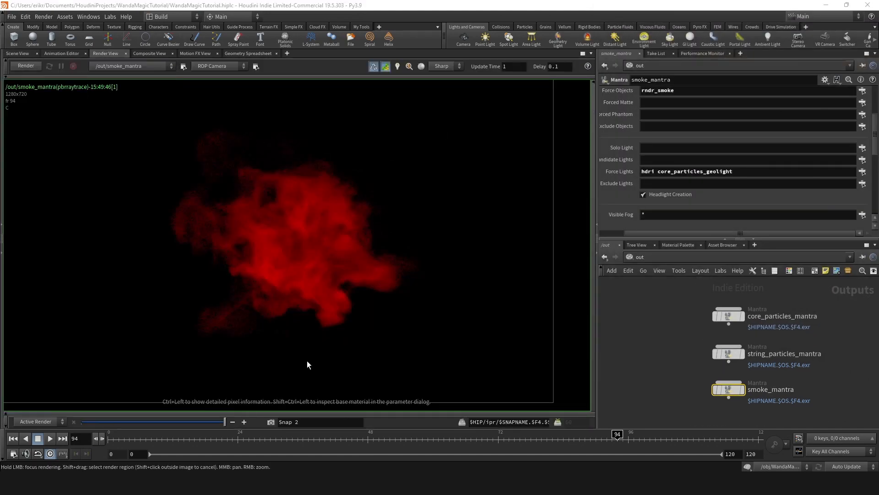
click(25, 65)
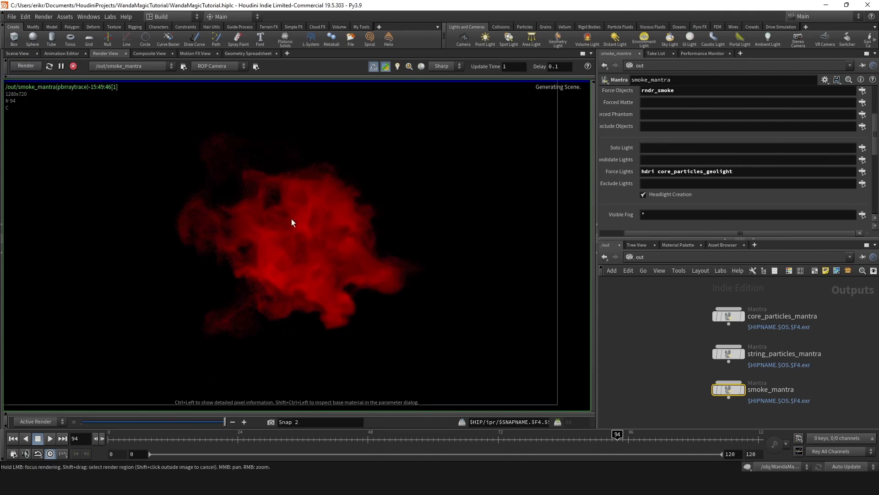
click(651, 257)
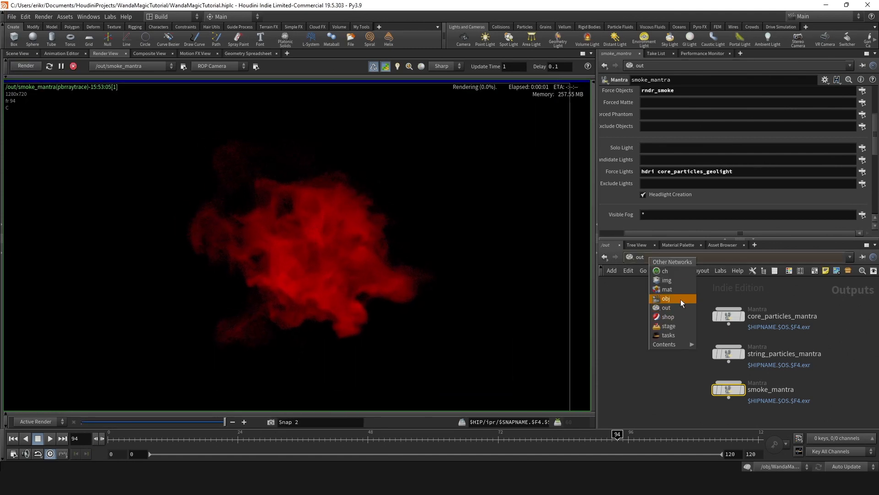
click(681, 299)
Set the intensity of core_particles_geolight to 1 * 100
click(721, 308)
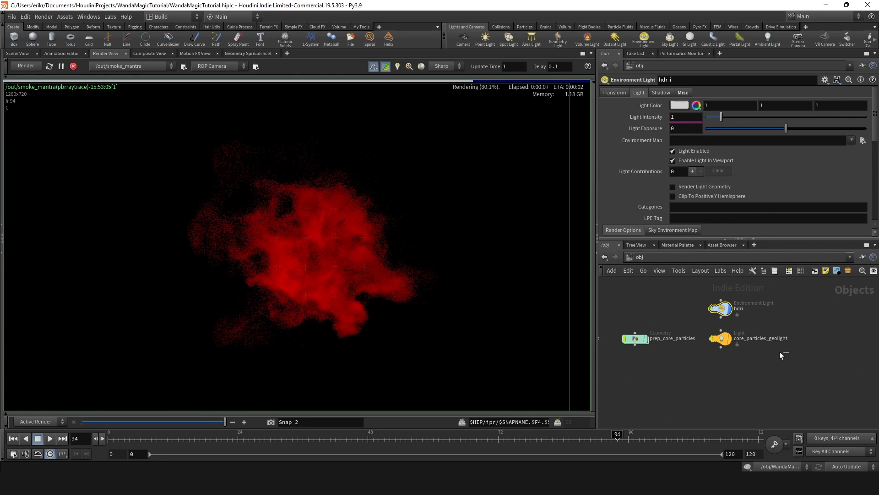
click(720, 338)
text(* 100)
key(Return)
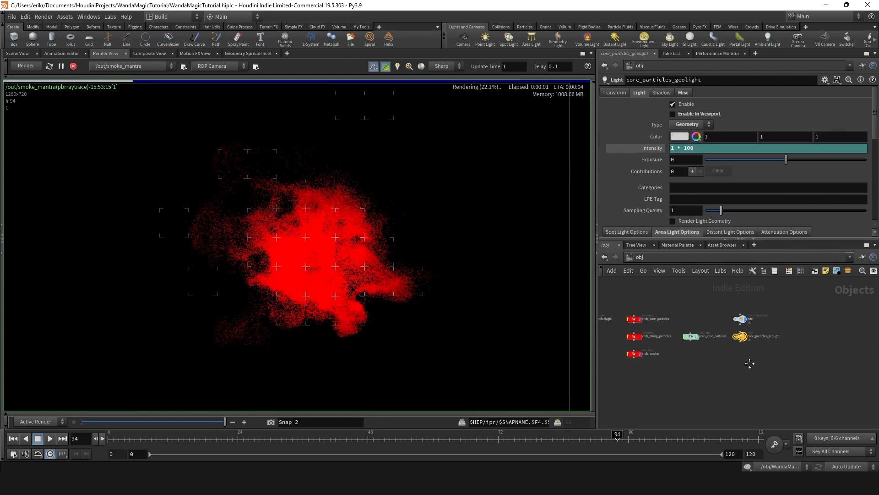
Set the hdri environment light's intensity to 0 and render smoke_mantra again
key(u)
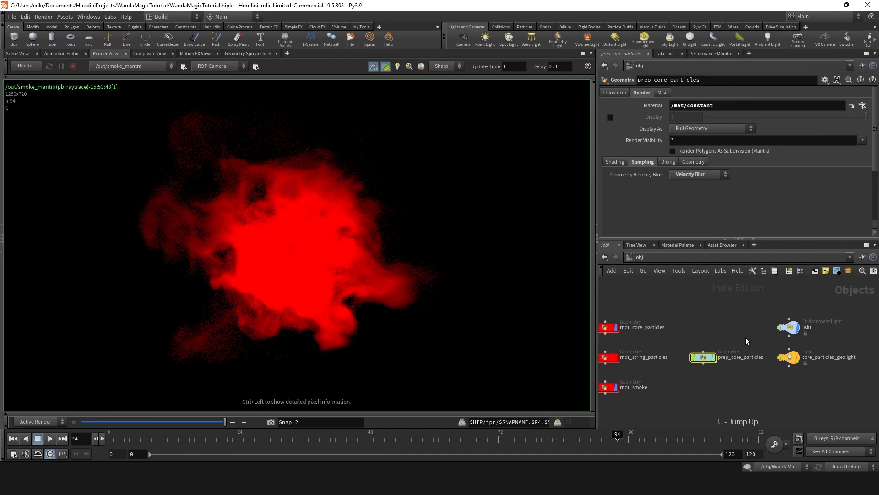
scroll(746, 341, down, 1)
middle_drag(746, 341, 718, 353)
scroll(718, 352, up, 1)
drag(725, 345, 804, 321)
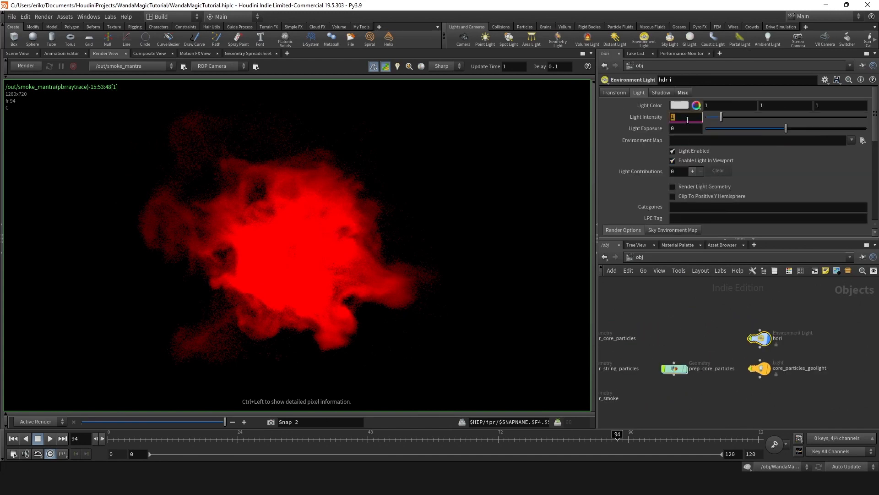
click(26, 66)
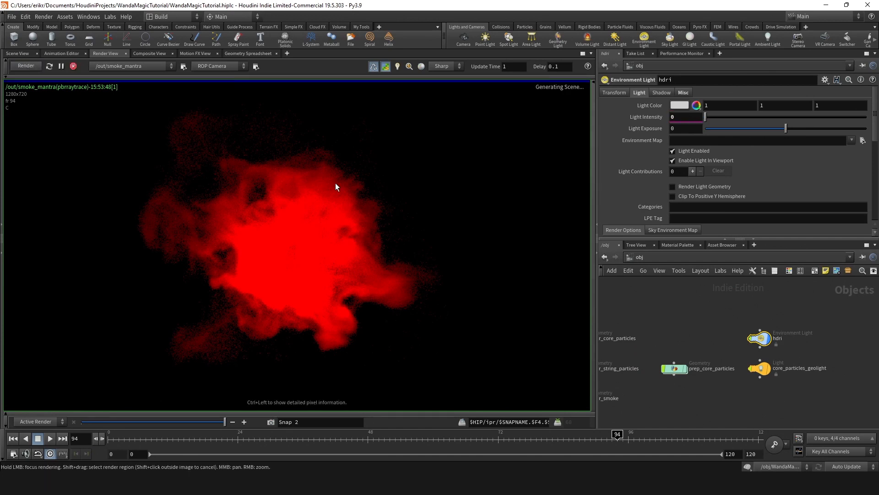
Select core_particles_geolight and lower its intensity to 1 * 5 while the smoke renders
middle_drag(724, 355, 680, 334)
scroll(681, 335, up, 2)
drag(701, 340, 801, 375)
scroll(776, 322, down, 1)
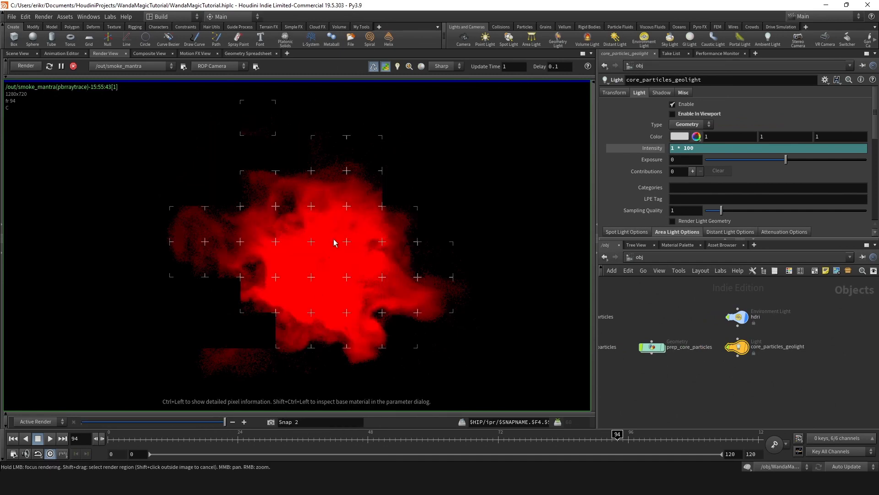
click(348, 246)
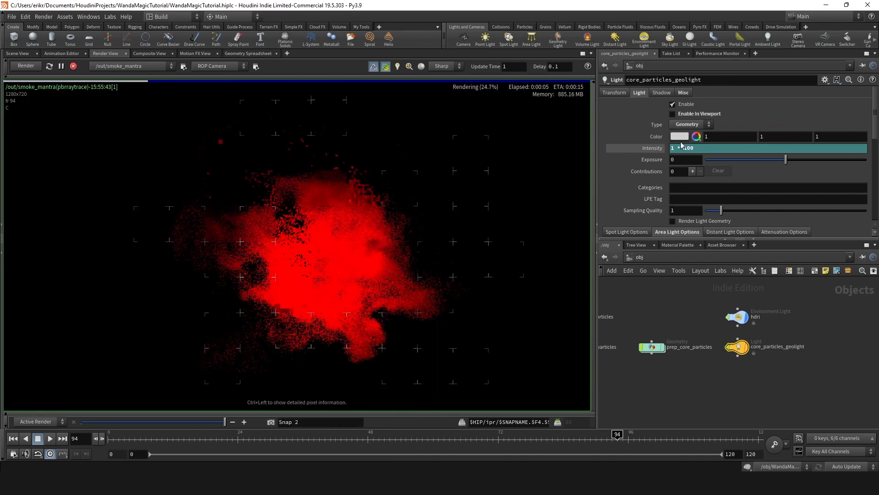
key(Return)
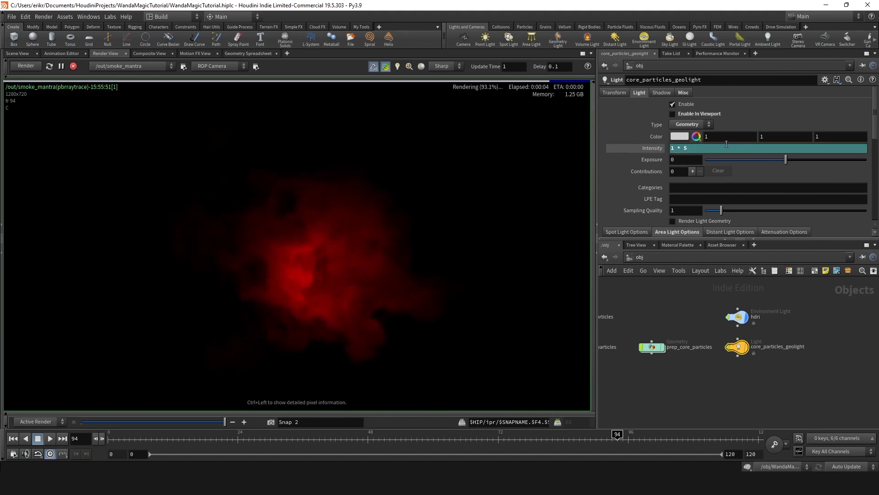
Set the intensity of core_particles_geolight to 1 * 10 and stop the live render
click(707, 148)
key(BackSpace)
text(10)
key(Return)
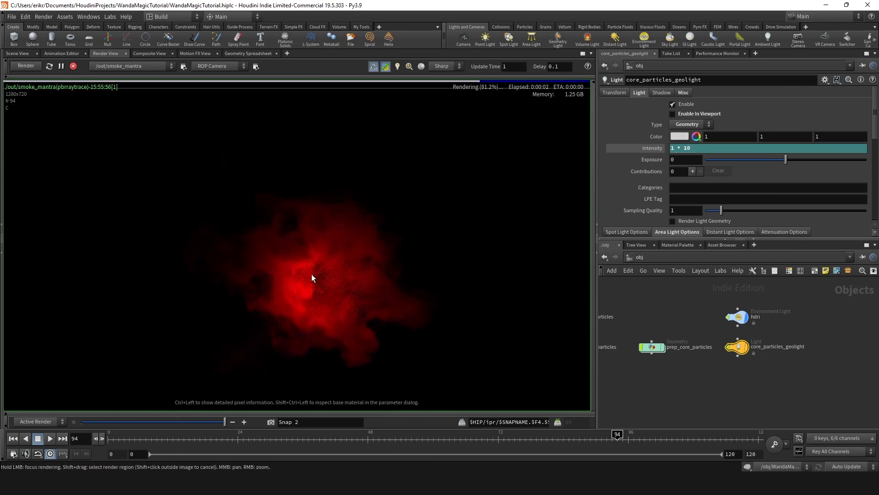
click(74, 66)
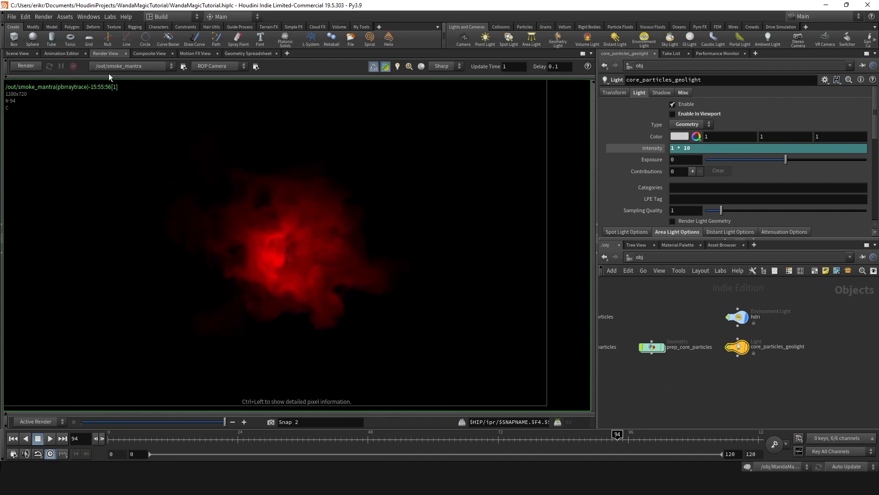
Bring up the Snap 1 render to compare the earlier smoke lighting with the geometry-lit result
drag(225, 423, 64, 401)
scroll(724, 302, up, 3)
drag(799, 335, 719, 314)
drag(799, 362, 732, 394)
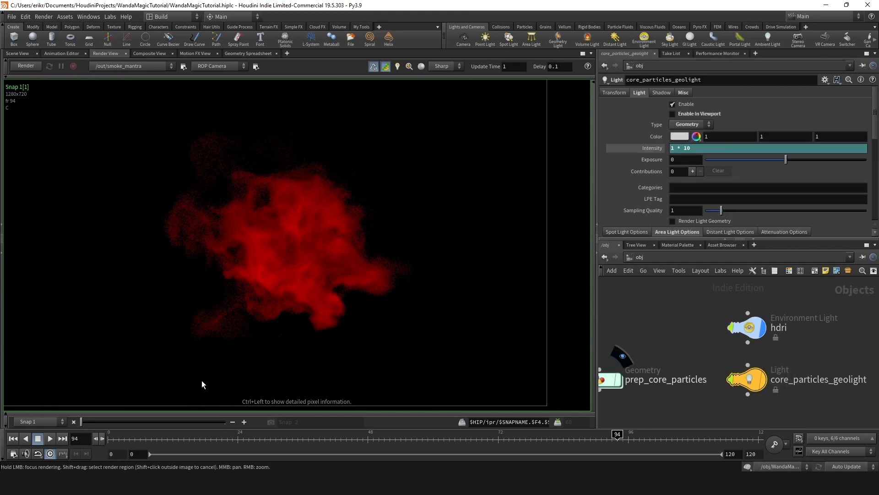
Blend between the Snap 1 render and the other render to compare how the smoke is lit
drag(137, 419, 233, 424)
click(232, 425)
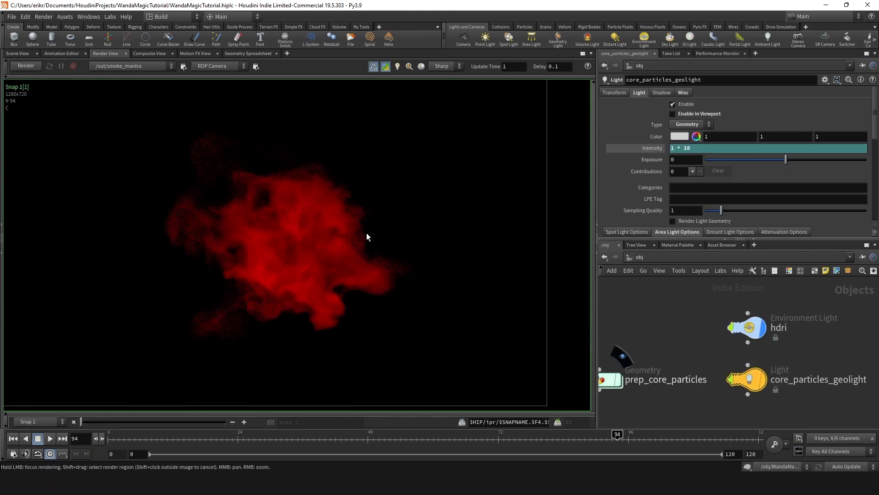
Add one extra image plane to smoke_mantra and set its VEX variable to Combined Lighting (Per-Light)
scroll(673, 300, down, 4)
click(646, 258)
click(669, 307)
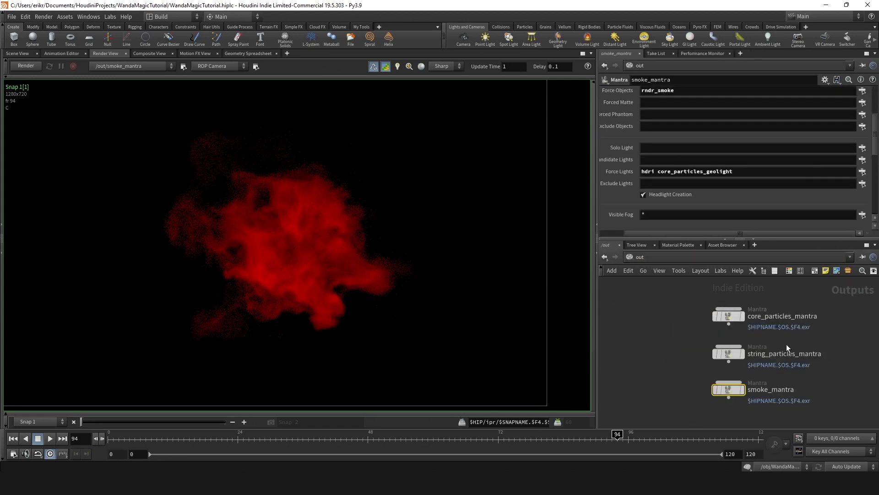
scroll(643, 163, up, 5)
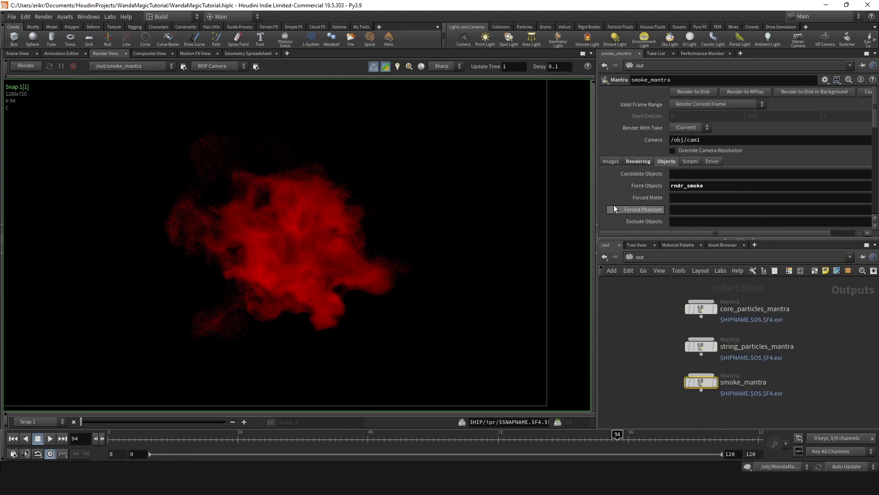
click(611, 161)
scroll(687, 164, down, 5)
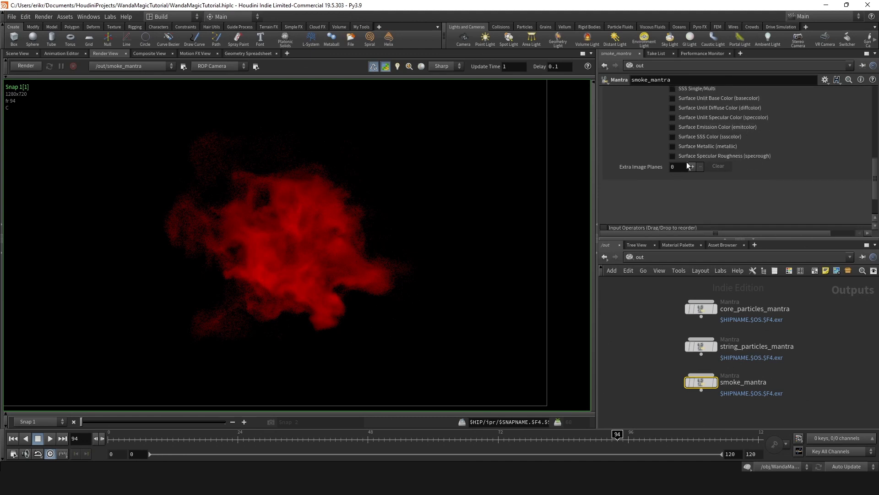
click(693, 166)
scroll(707, 204, down, 2)
drag(723, 235, 785, 233)
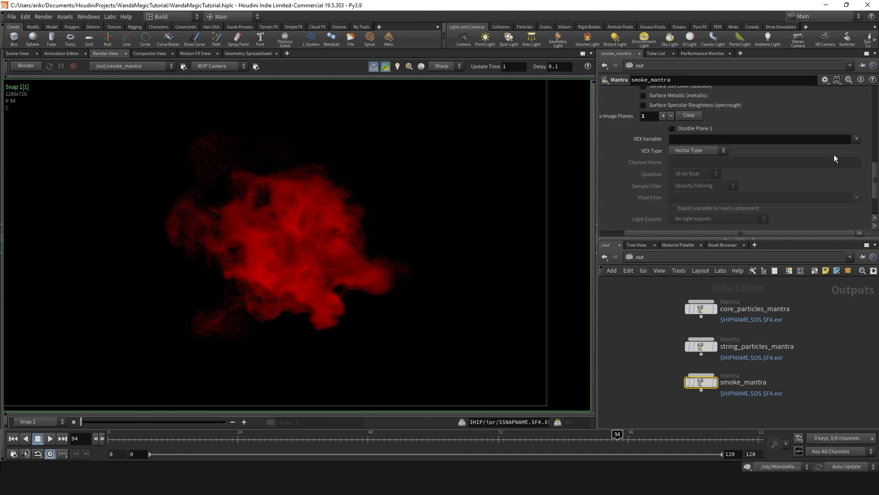
click(856, 139)
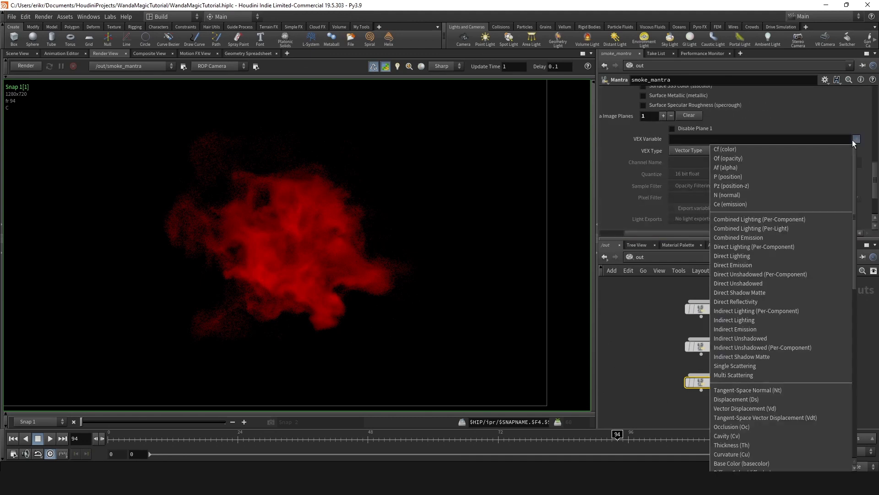
click(783, 228)
scroll(764, 205, down, 2)
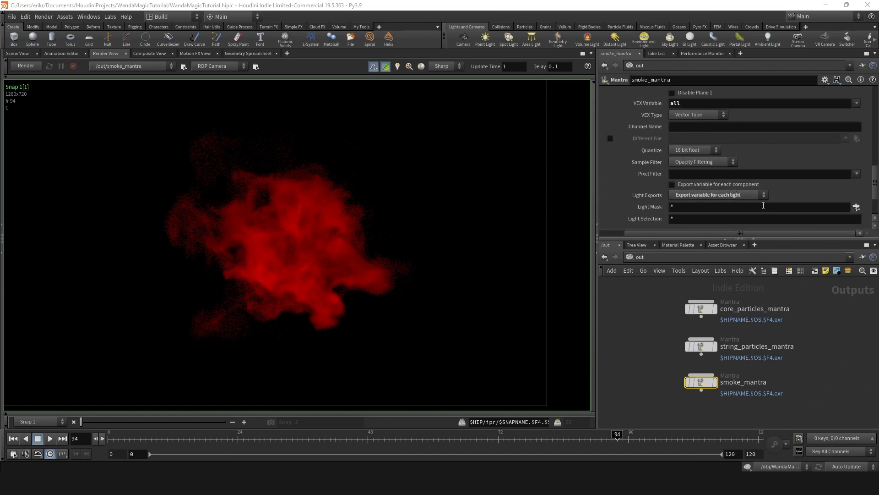
Set the hdri environment light's intensity to 1 and render smoke_mantra again
click(638, 258)
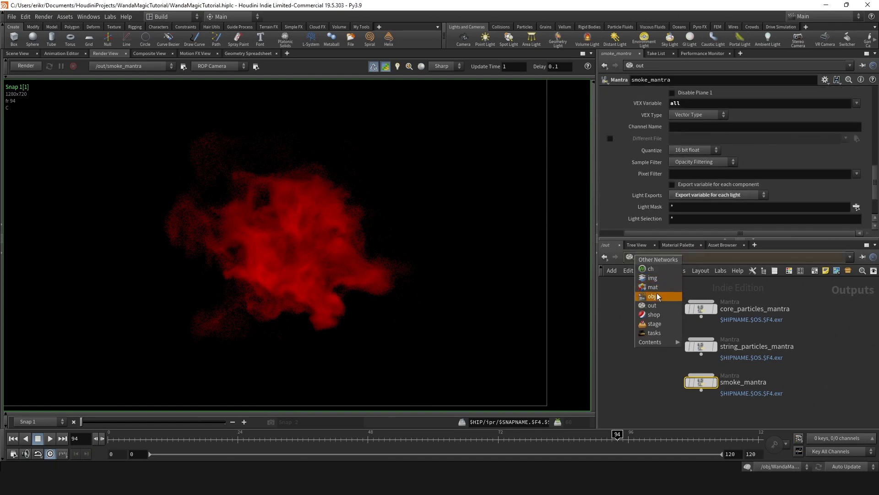
click(644, 283)
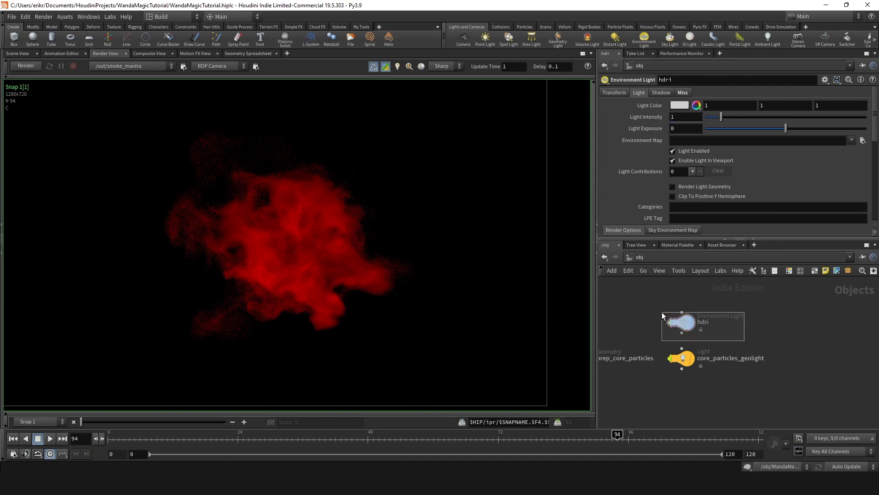
drag(744, 340, 662, 315)
click(25, 66)
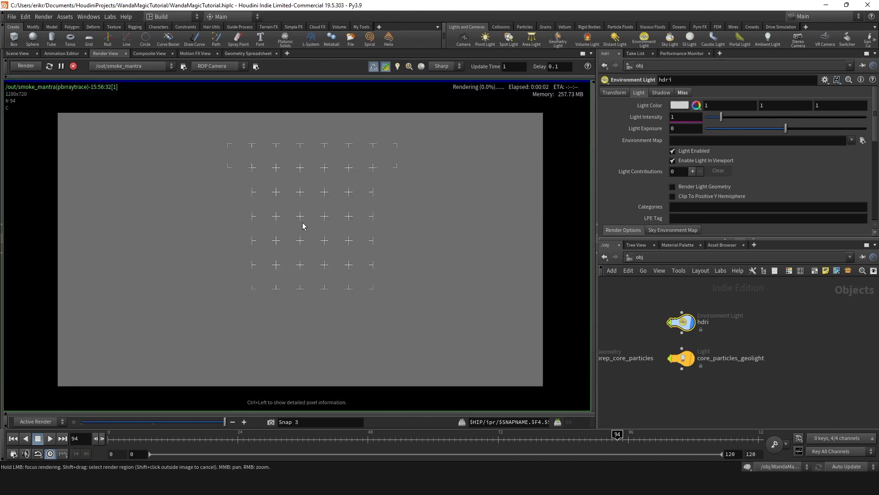
Compare the hdri_all and core_particles_geolight_all light passes in the render, then examine the combined C plane
click(73, 75)
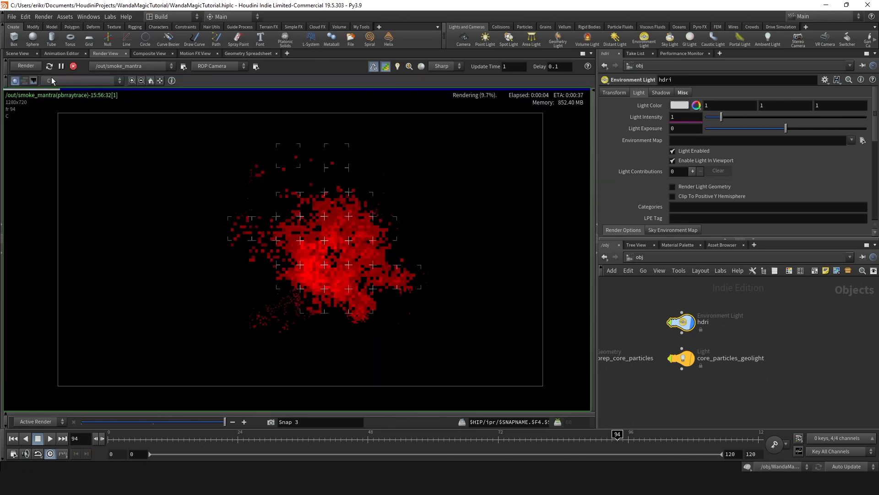
click(84, 82)
click(79, 100)
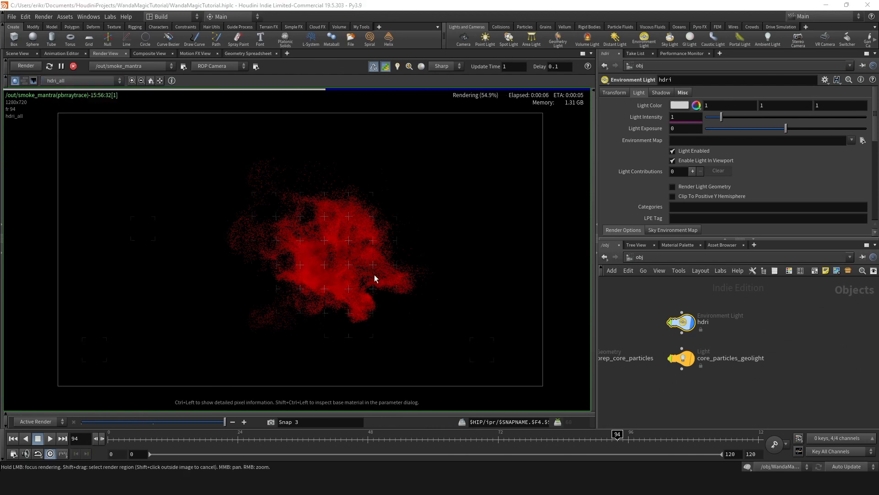
click(79, 81)
click(73, 108)
click(80, 81)
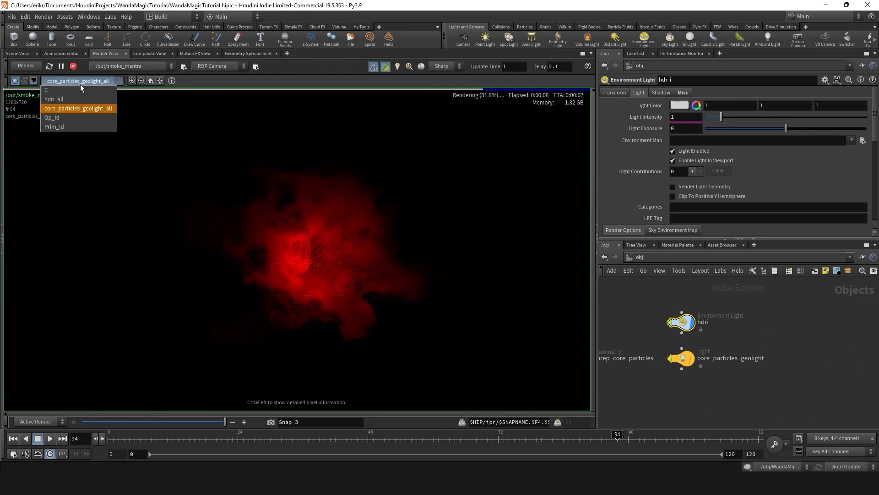
click(79, 99)
click(80, 81)
click(73, 108)
click(81, 81)
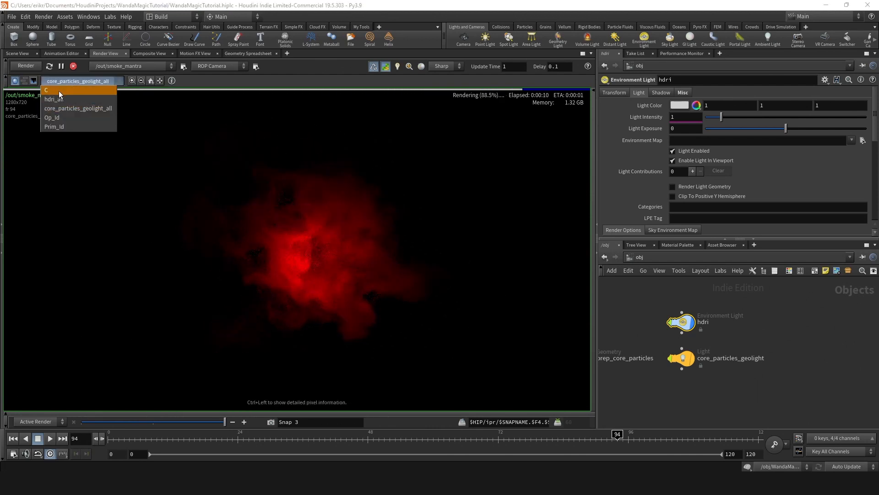
click(59, 91)
scroll(313, 245, down, 1)
scroll(287, 251, up, 6)
middle_drag(313, 246, 362, 254)
click(641, 257)
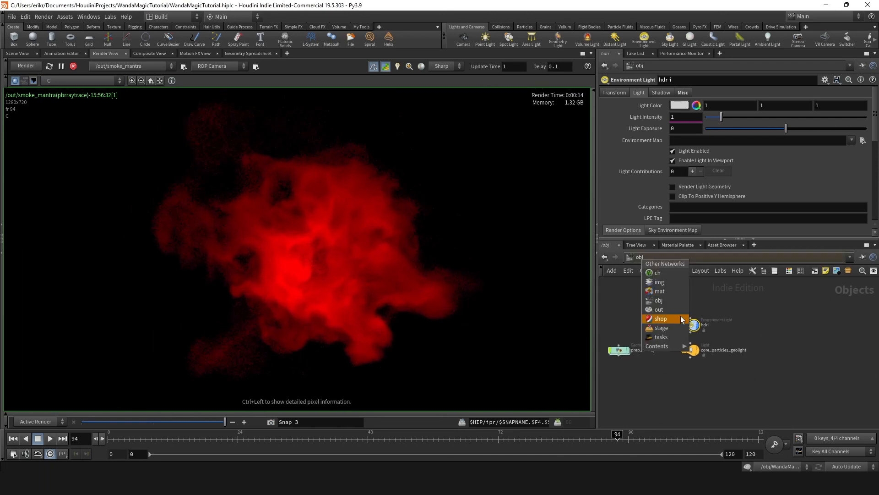
click(668, 310)
scroll(728, 328, down, 3)
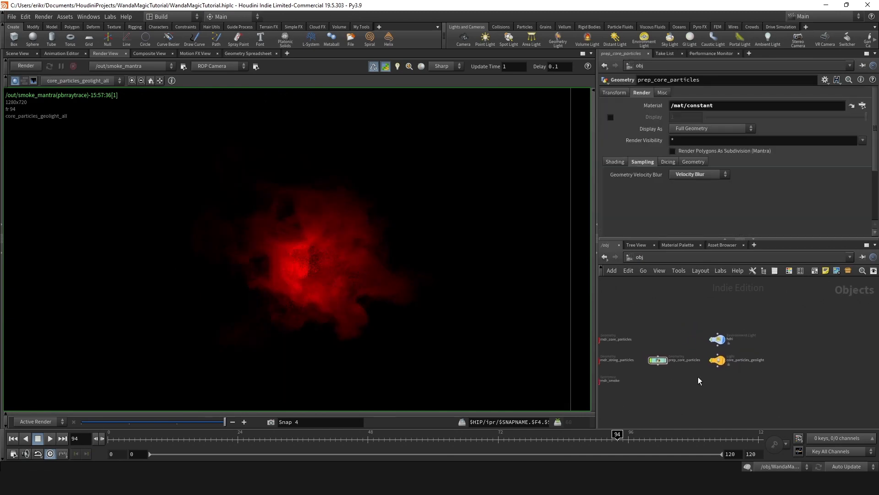
key(h)
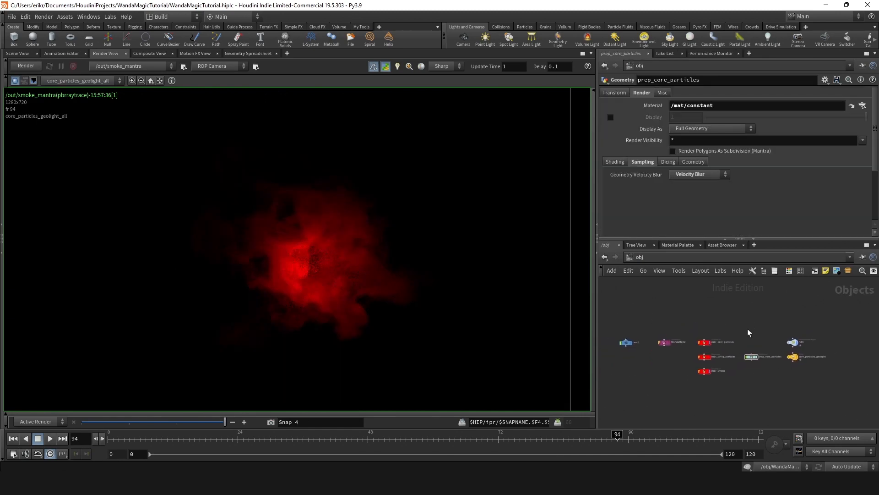
Switch to Mixamo in the browser, search the characters for "bot" and use the Y Bot character
key(alt+Tab)
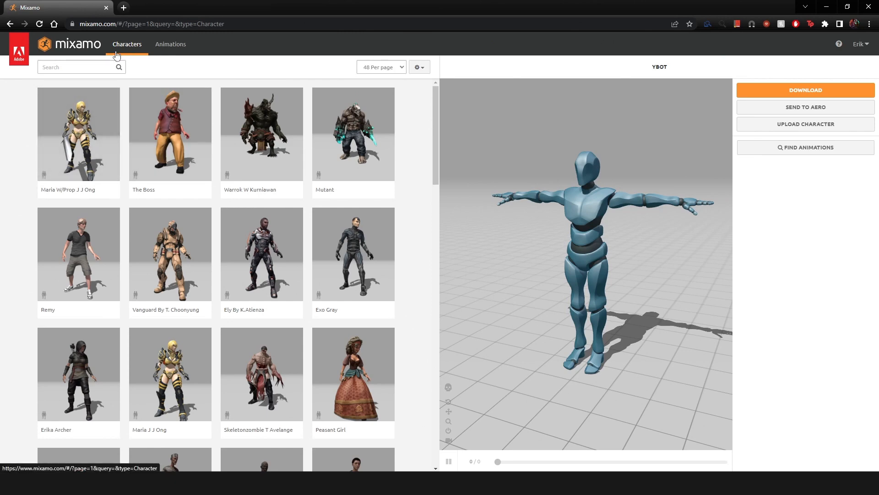
click(68, 68)
text(bot)
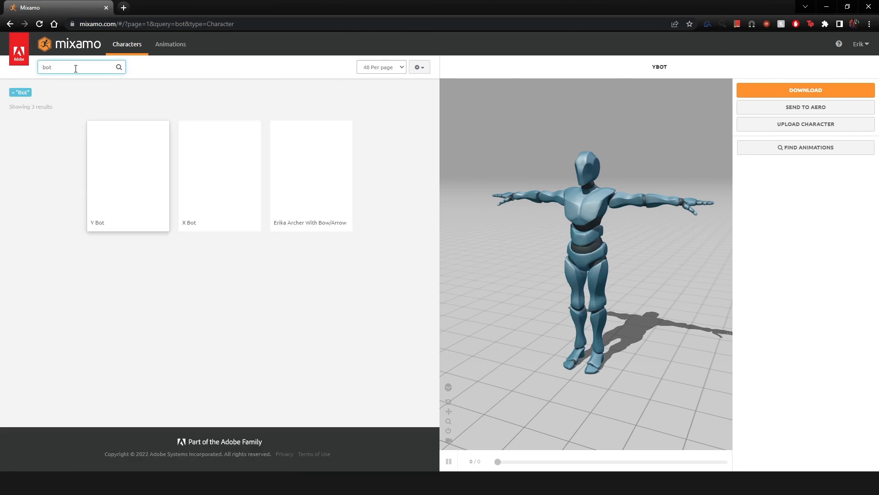
click(134, 183)
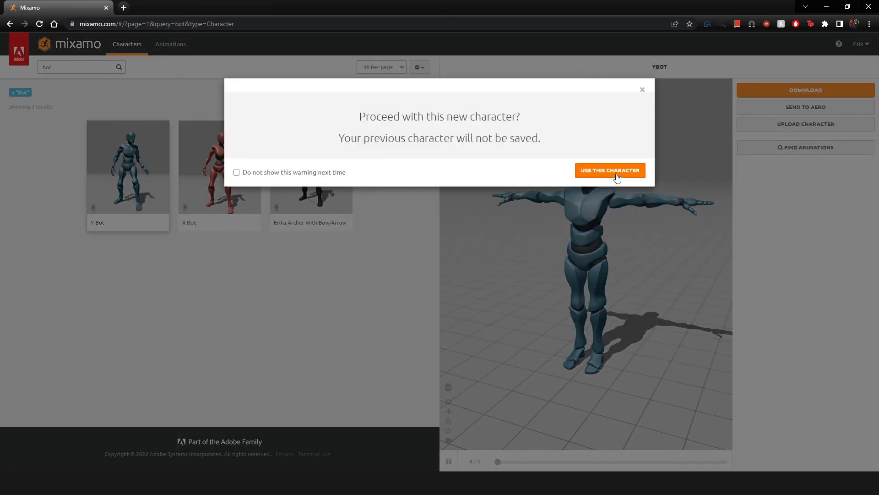
click(610, 171)
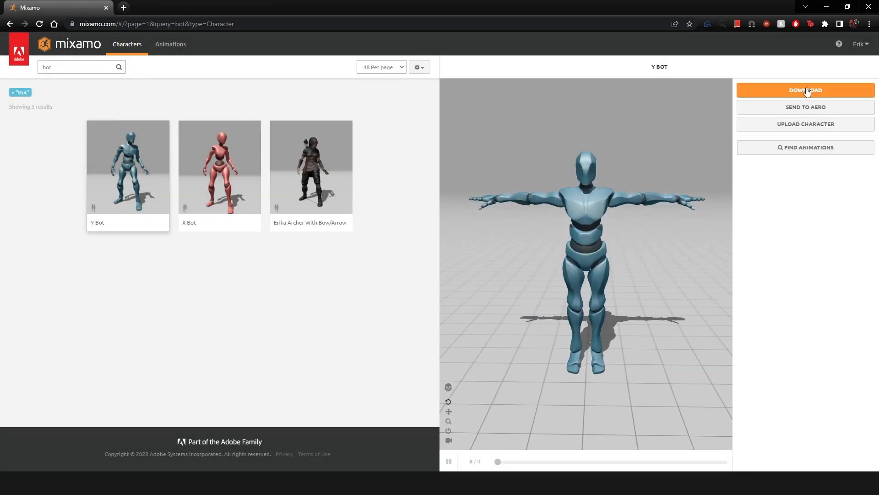
Download Y Bot in FBX Binary (.fbx) format with the T-pose
click(810, 90)
click(383, 133)
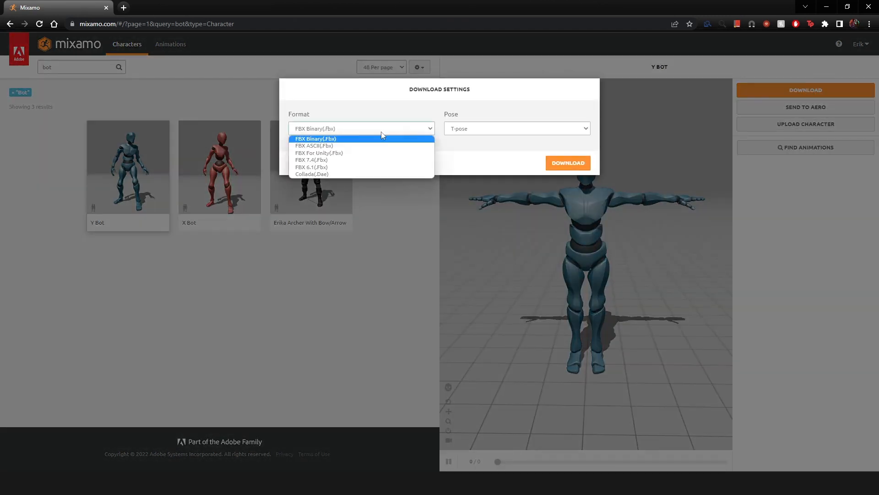
click(356, 140)
click(486, 130)
click(467, 140)
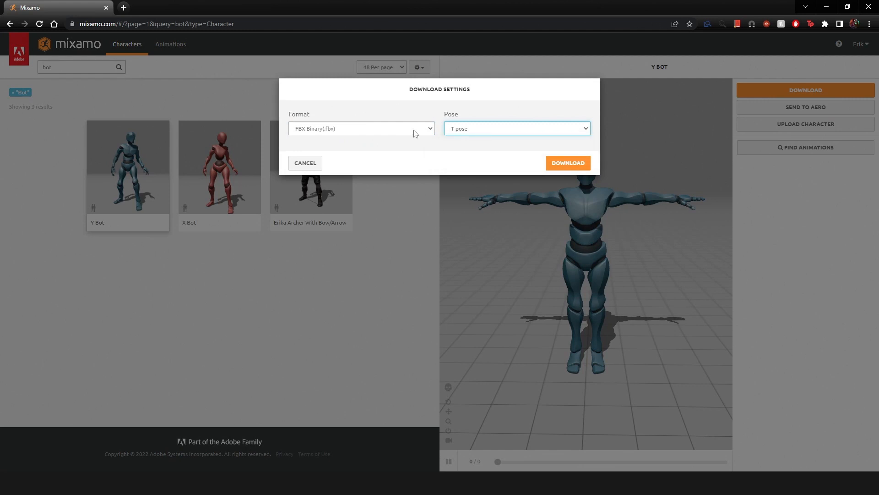
click(566, 162)
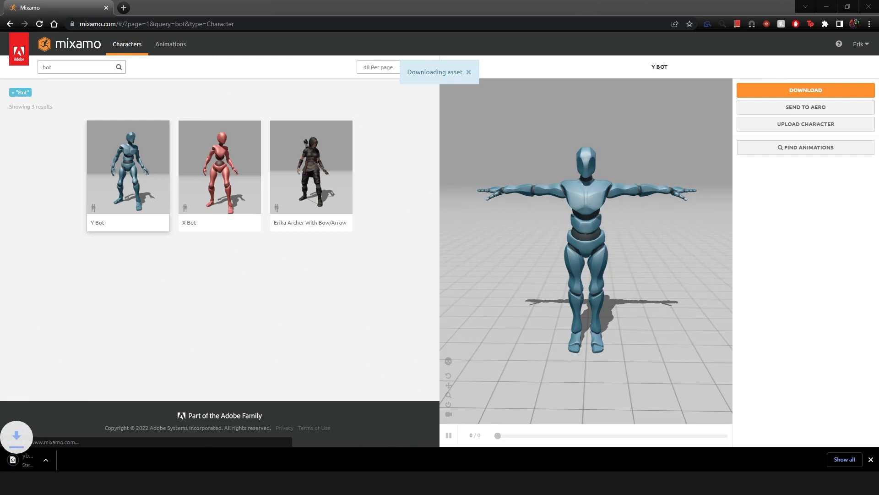
Create an "assets" folder in the WandaMagicTutorial project folder and move the downloaded ybot (1).fbx into it
drag(878, 85, 458, 60)
right_click(646, 263)
mouse_move(696, 334)
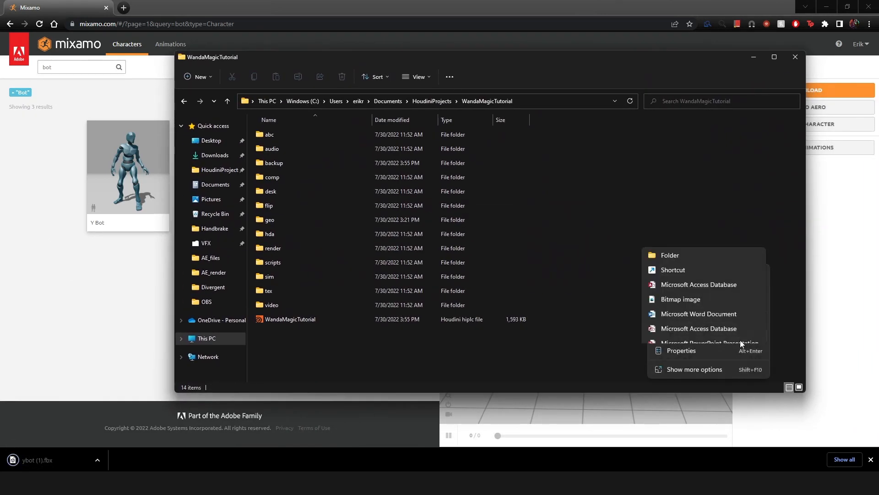
click(670, 159)
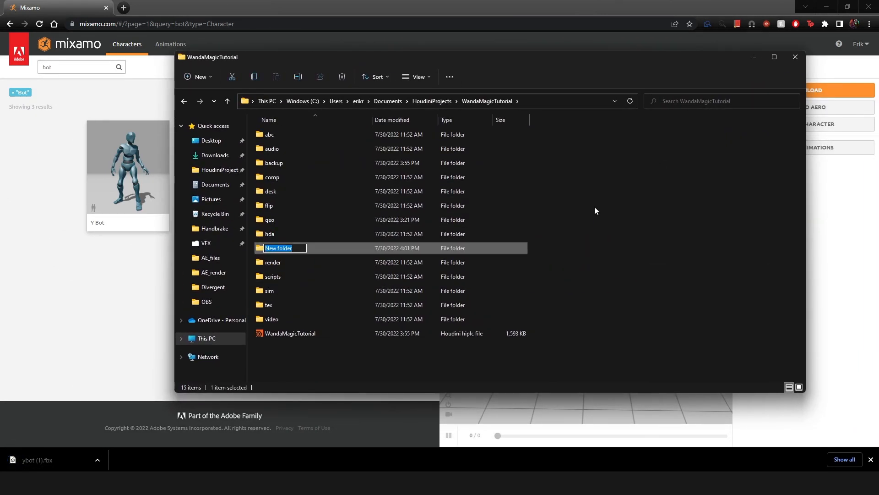
text(assets)
key(Return)
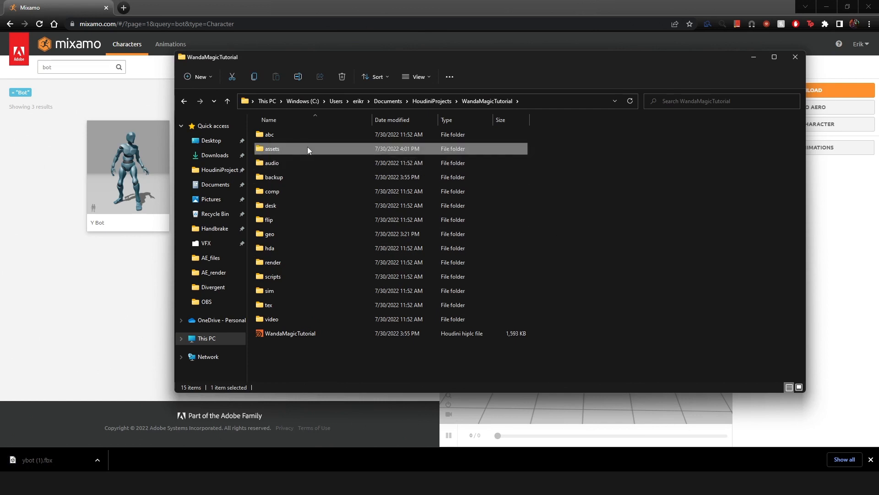
double_click(307, 147)
drag(3, 445, 173, 400)
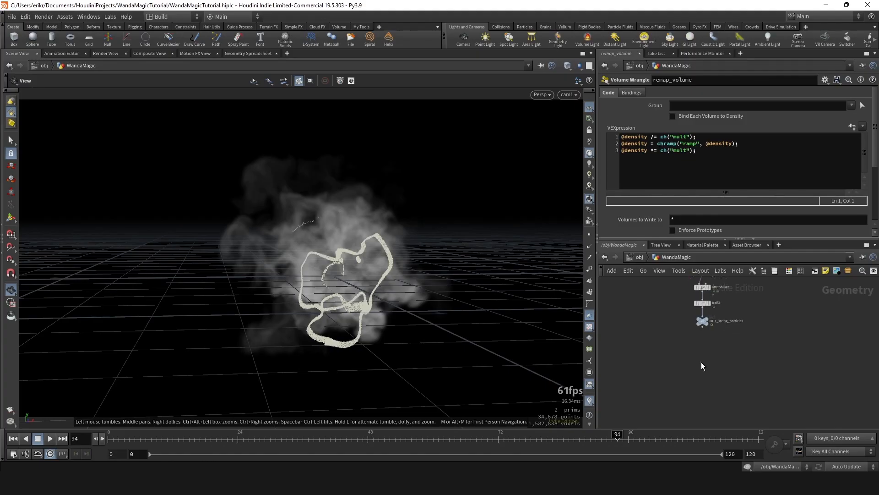
Back in Houdini, add an FBX Character Import node to the WandaMagic network below OUT_string_particles and display it
key(Tab)
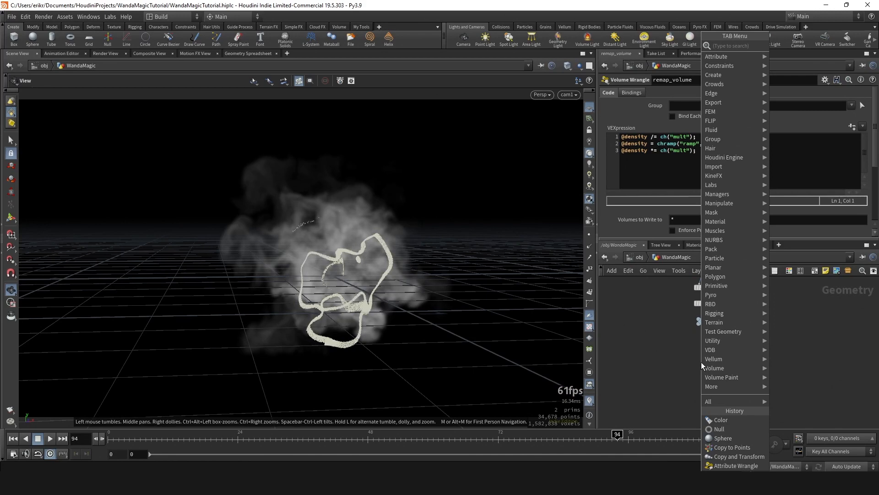
text(fbc)
key(Return)
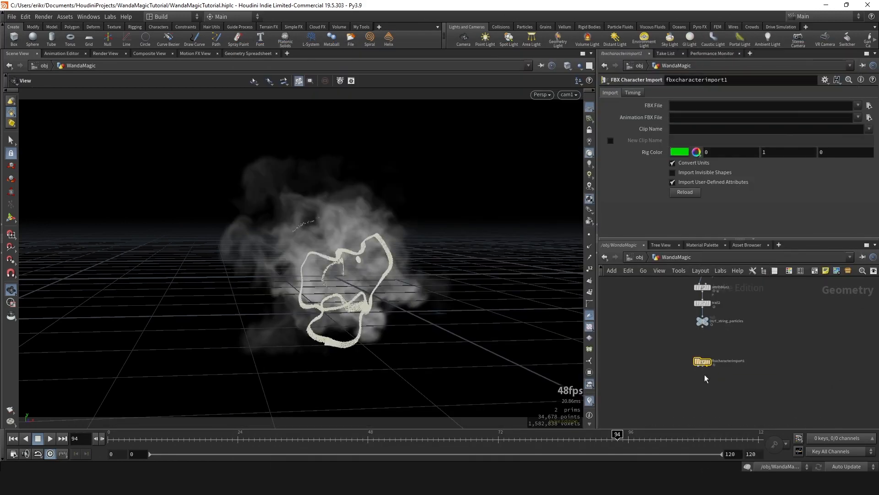
click(697, 362)
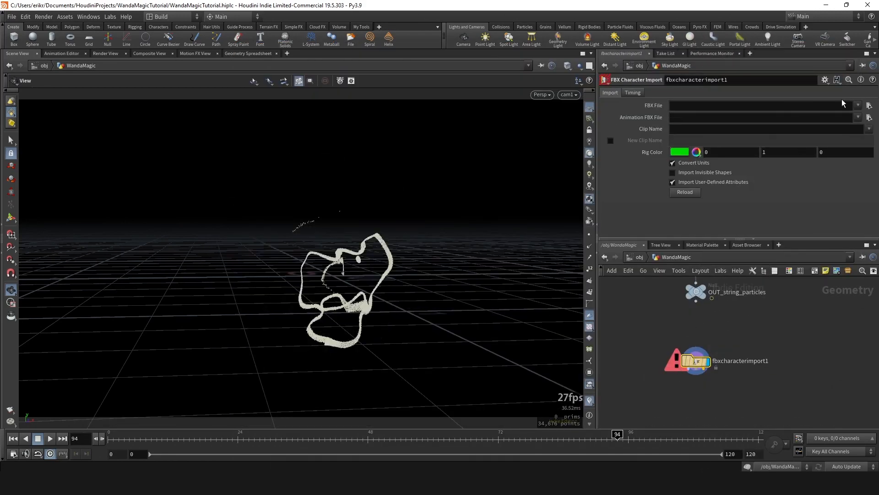
Load $HIP/assets/ybot (1).fbx as the import node's FBX file and check the character through cam1
click(869, 106)
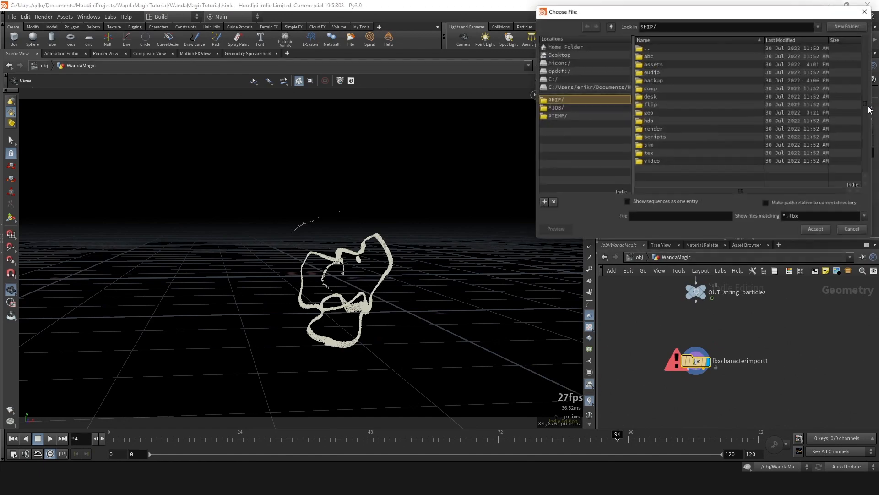
double_click(659, 65)
double_click(664, 55)
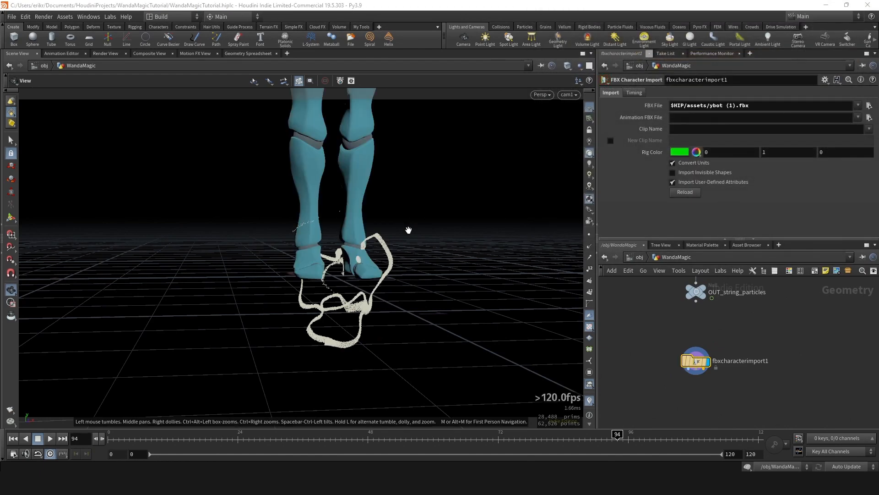
key(f)
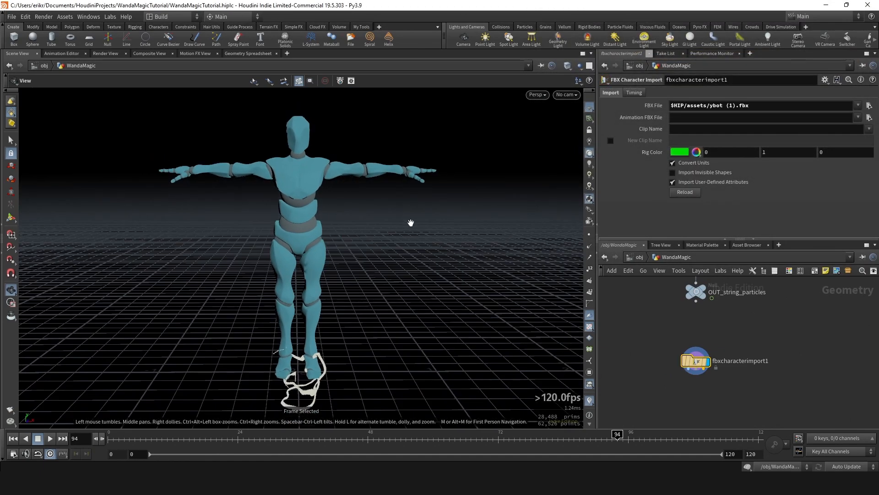
click(567, 95)
click(579, 134)
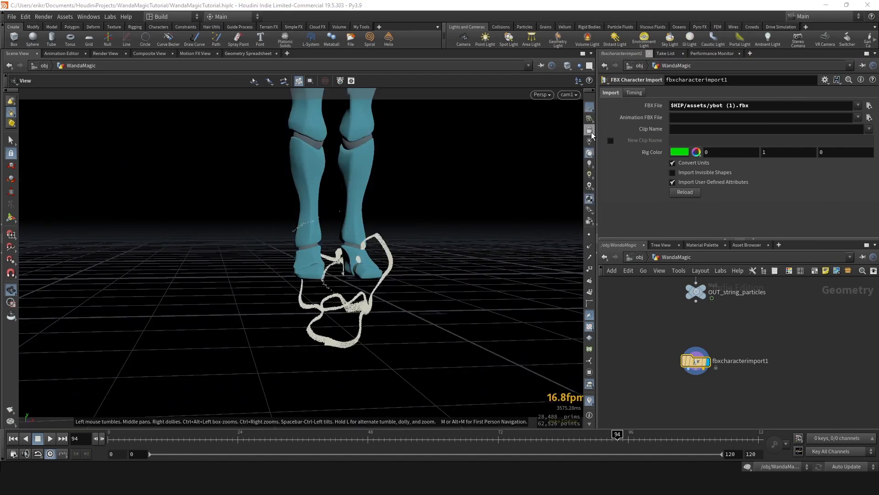
Lock cam1 to the view, reframe it from the character's legs to its upper body, and unlock it
click(590, 131)
scroll(287, 288, down, 5)
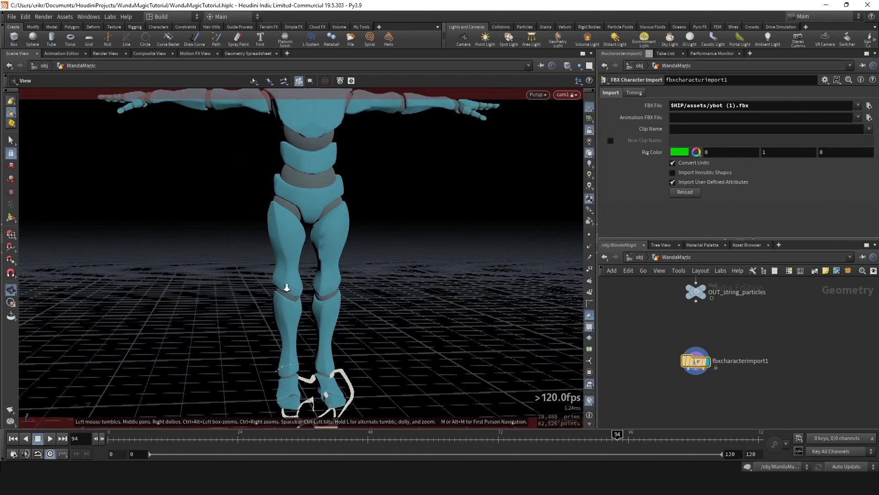
scroll(287, 287, down, 3)
middle_drag(296, 247, 330, 284)
drag(330, 285, 333, 261)
middle_drag(334, 261, 329, 296)
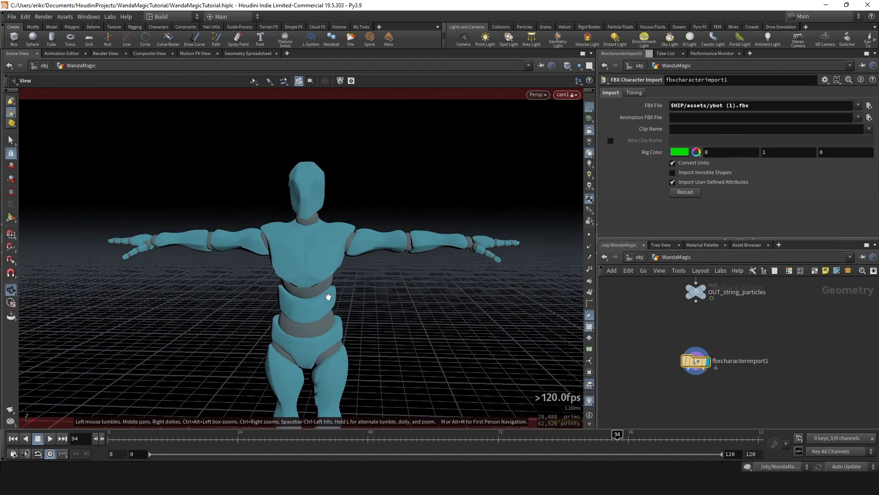
drag(328, 296, 318, 290)
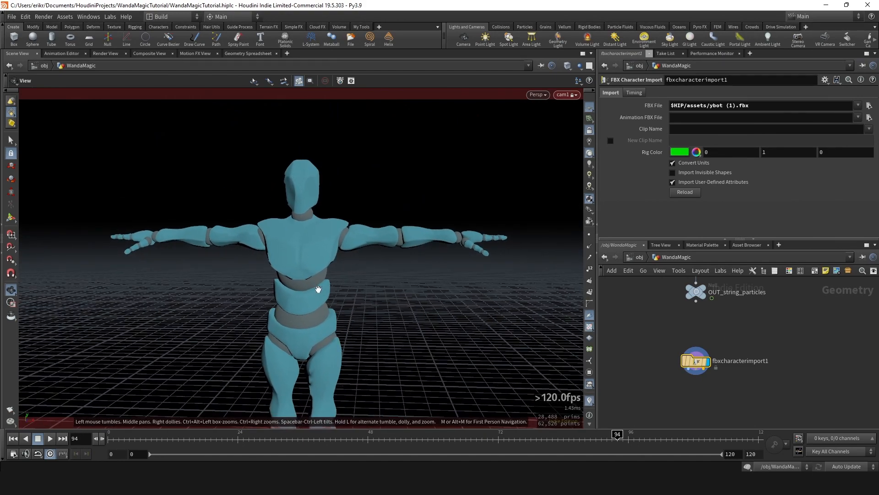
click(591, 133)
Add a Bone Deform node fed by all three outputs of fbxcharacterimport1 and display it
middle_drag(736, 364, 727, 316)
scroll(695, 331, up, 3)
drag(257, 245, 347, 225)
middle_drag(660, 324, 656, 323)
scroll(655, 322, up, 1)
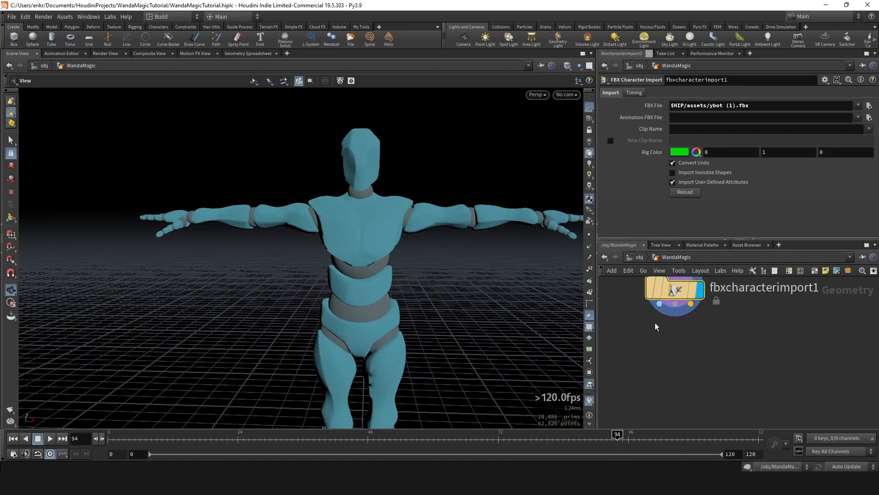
drag(660, 303, 672, 349)
text(bonede)
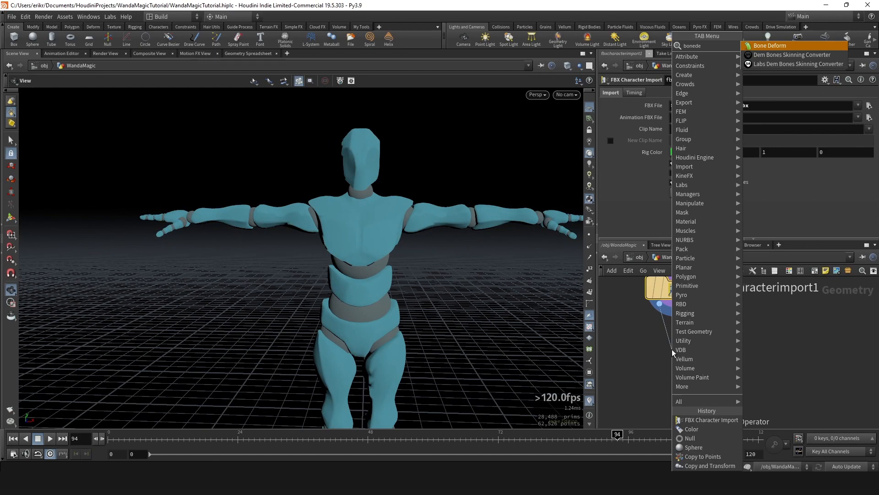
key(Down)
key(Return)
click(709, 409)
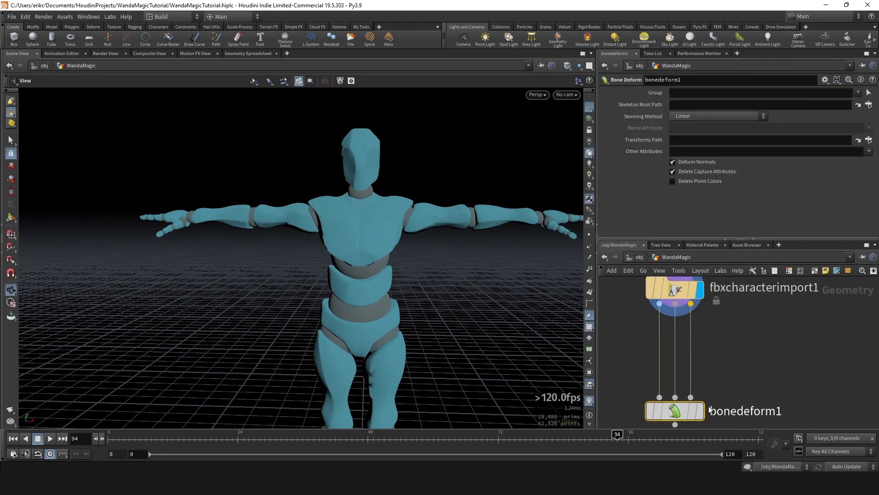
click(699, 411)
drag(337, 219, 354, 212)
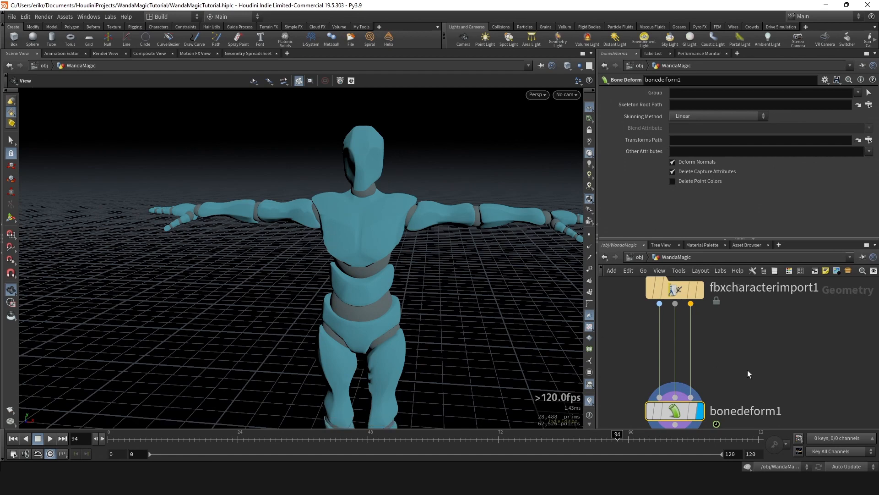
Insert a Rig Pose node between the import's third output and the Bone Deform's third input, check its skeleton, and display the Bone Deform
scroll(723, 361, down, 1)
key(Tab)
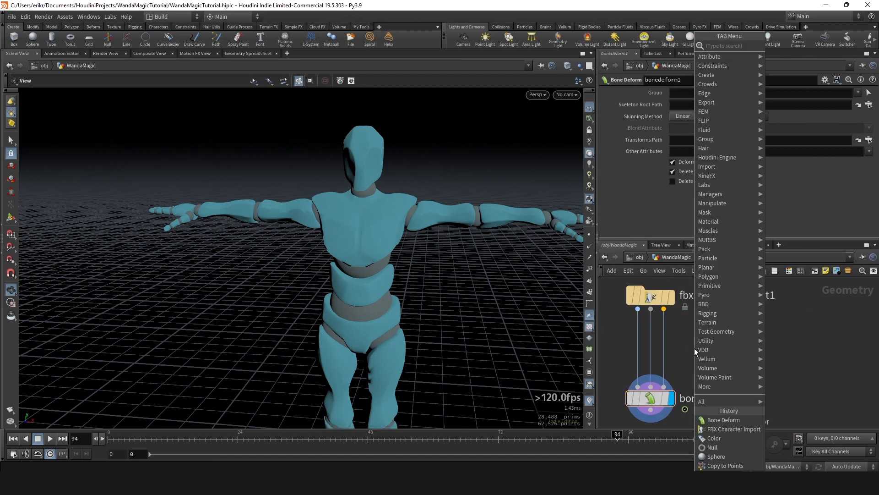
text(rig po)
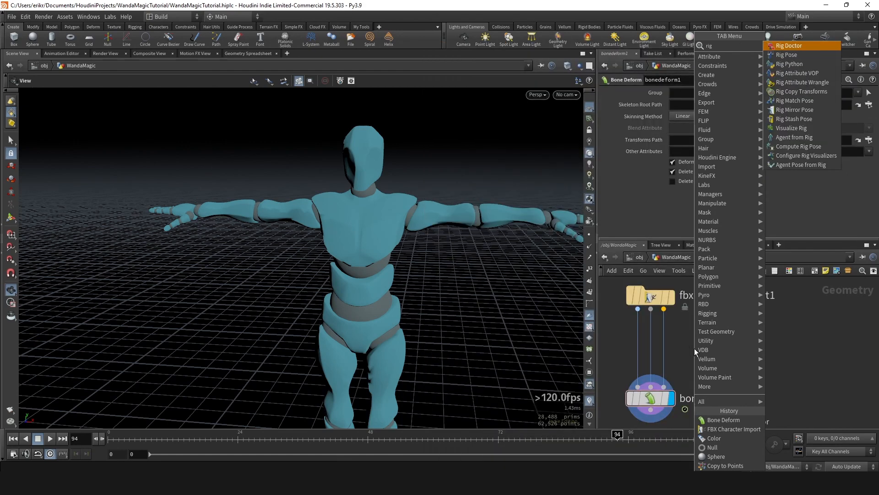
key(Return)
click(694, 348)
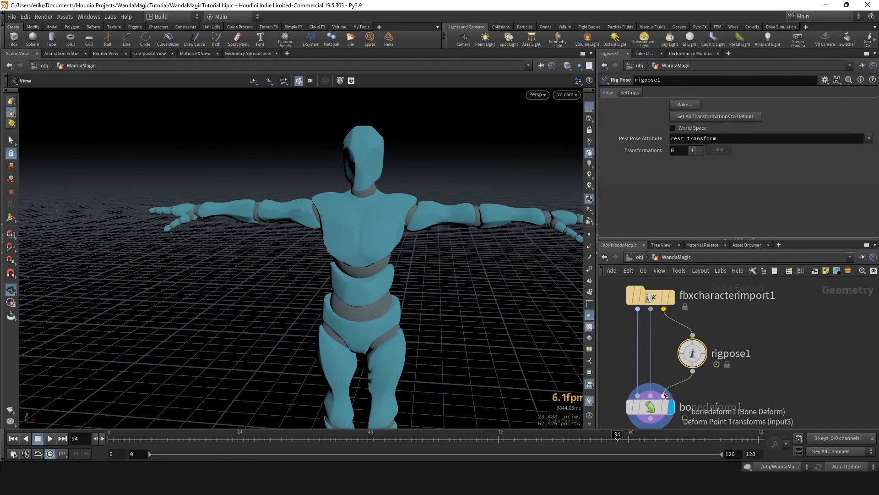
click(704, 353)
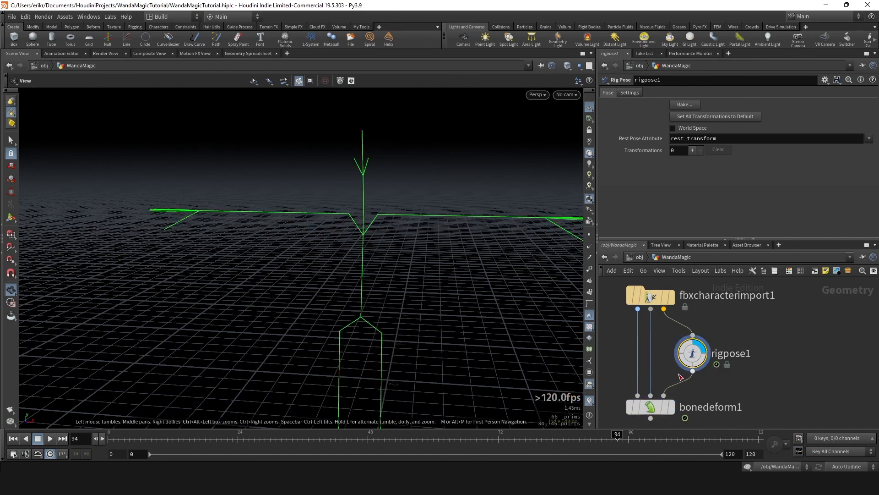
click(669, 407)
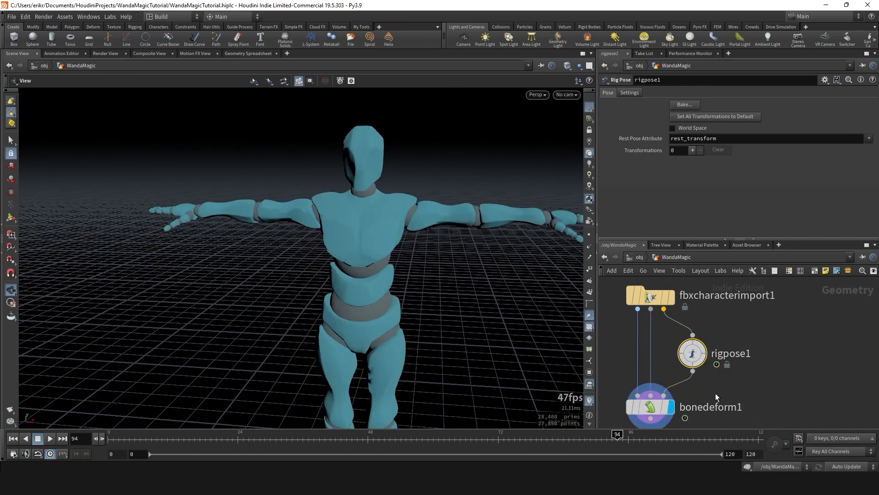
Activate posing for the Rig Pose node, hide the viewport hints, and rotate the right arm down about 75° around Z
click(693, 353)
key(Return)
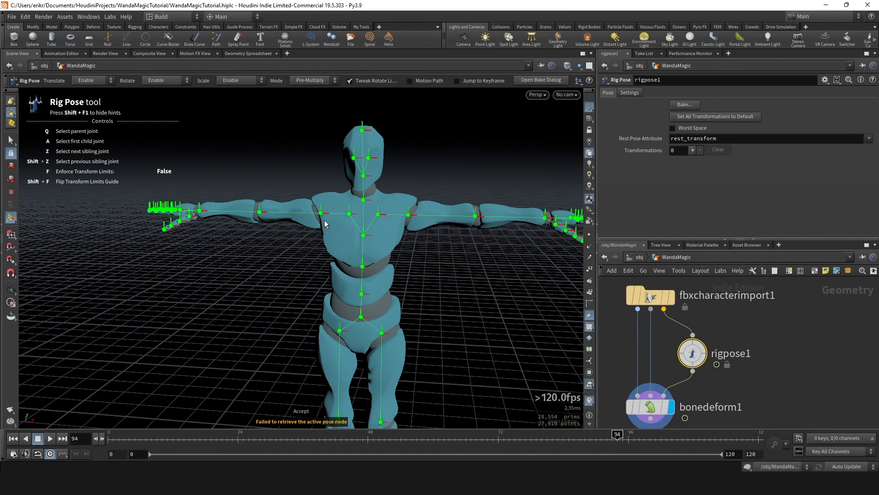
key(shift+F1)
key(shift+F1)
key(shift+F1)
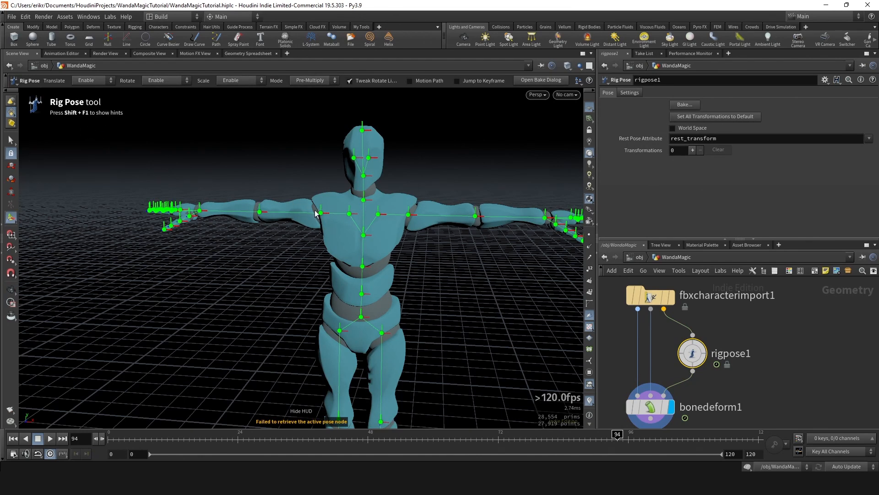
click(321, 213)
drag(349, 173, 238, 119)
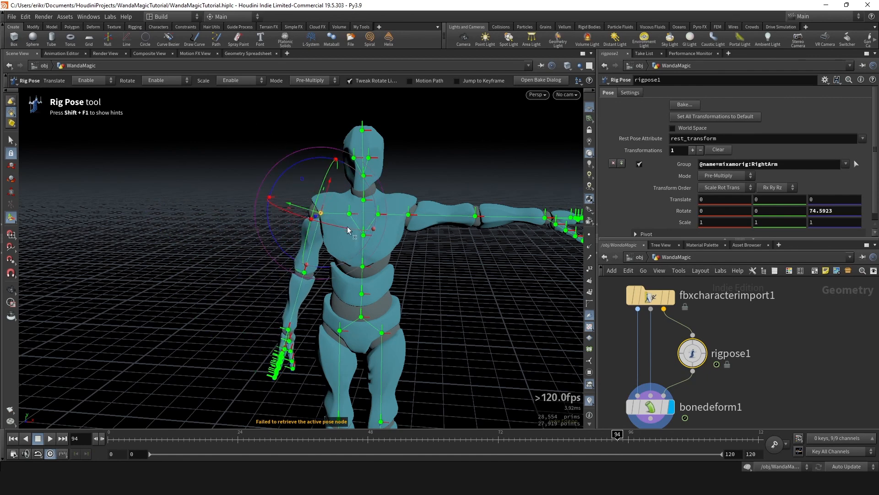
Twist the right upper arm about -106° around X and bend the right forearm about 87° so the palm faces up
alt+drag(347, 226, 325, 204)
click(330, 279)
alt+drag(330, 279, 435, 256)
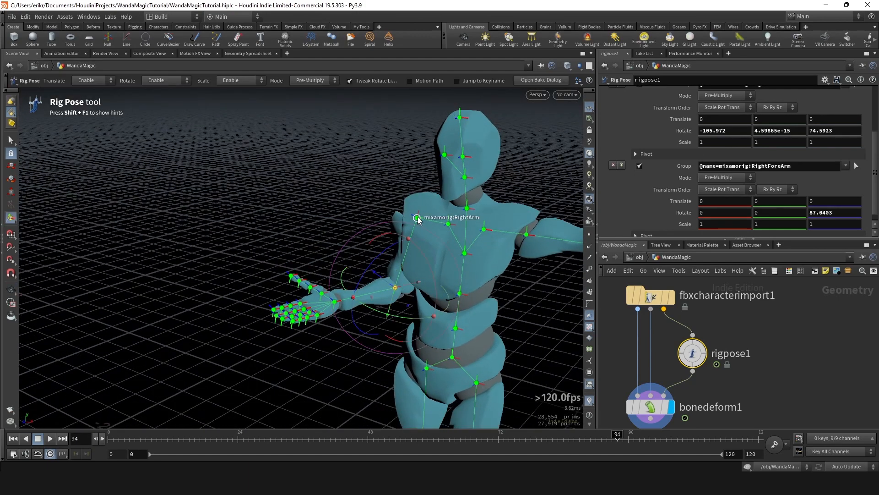
click(417, 218)
drag(403, 185, 391, 224)
click(445, 248)
Fan out the right hand's fingers by rotating the pinky, ring and middle base joints sideways
mouse_move(390, 224)
alt+right_down()
mouse_move(477, 235)
mouse_move(383, 235)
alt+right_up()
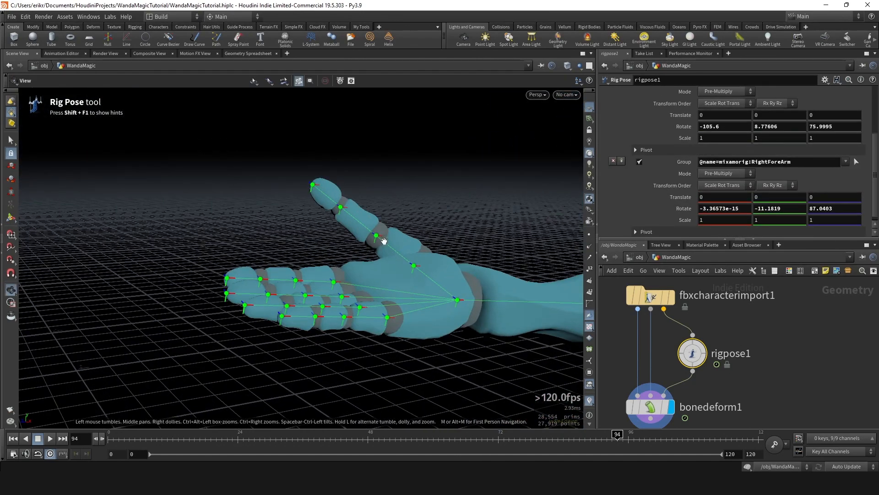
alt+drag(346, 269, 388, 217)
click(339, 281)
click(333, 336)
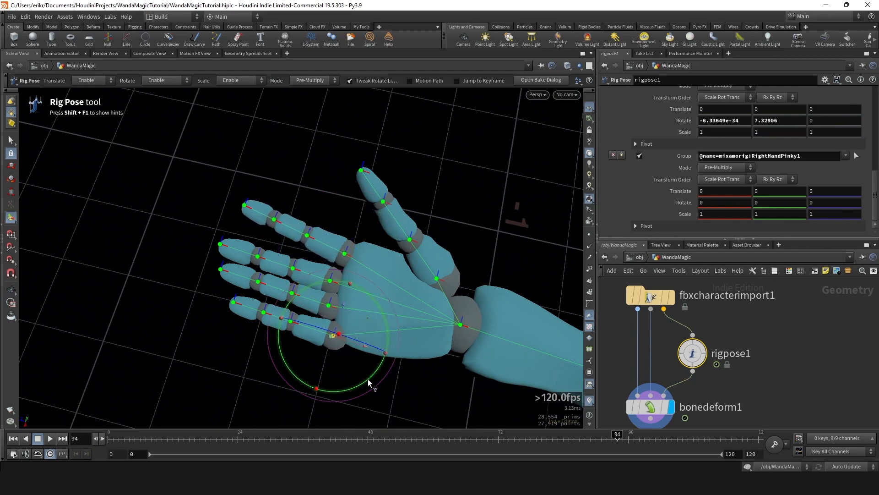
drag(368, 378, 363, 350)
click(348, 314)
click(347, 282)
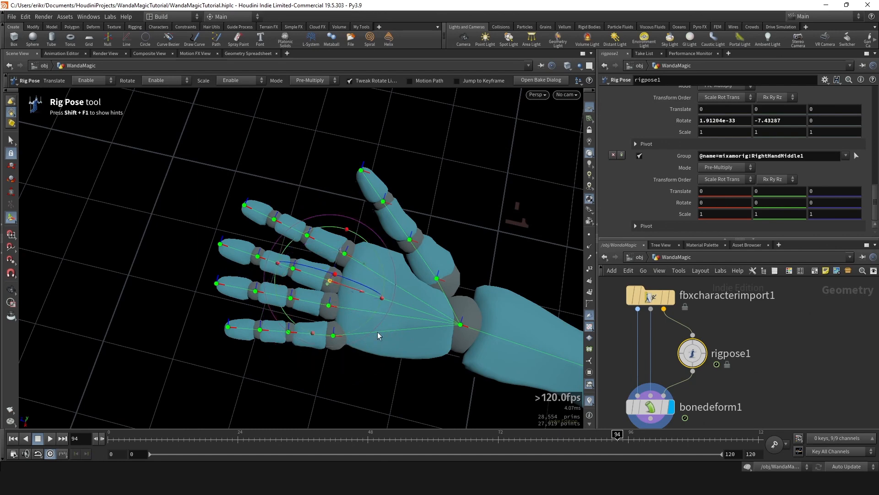
drag(368, 319, 367, 320)
Pose the right thumb by rotating its joints into a relaxed position beside the palm
alt+drag(367, 321, 466, 274)
click(376, 260)
click(467, 280)
click(412, 269)
alt+drag(463, 273, 438, 247)
click(352, 279)
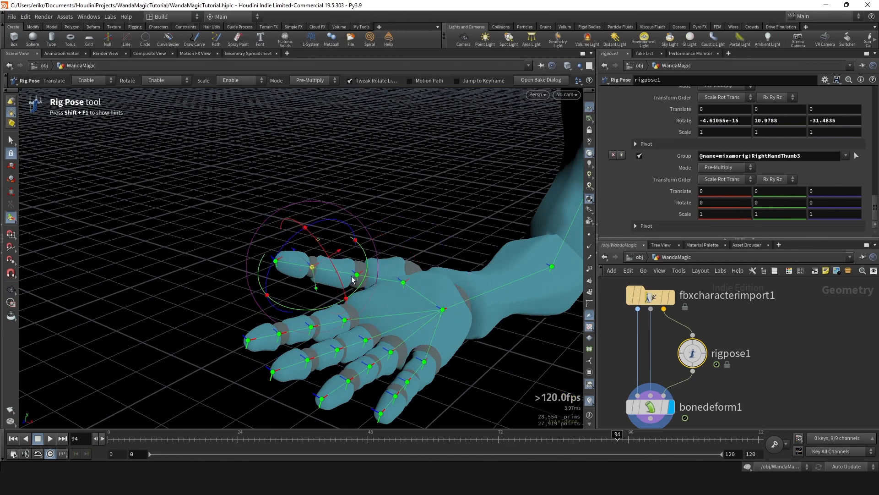
Curl the right index finger, rotating RightHandIndex2 about 12° and RightHandIndex3 about 36° around Z
click(312, 327)
alt+drag(315, 330, 273, 329)
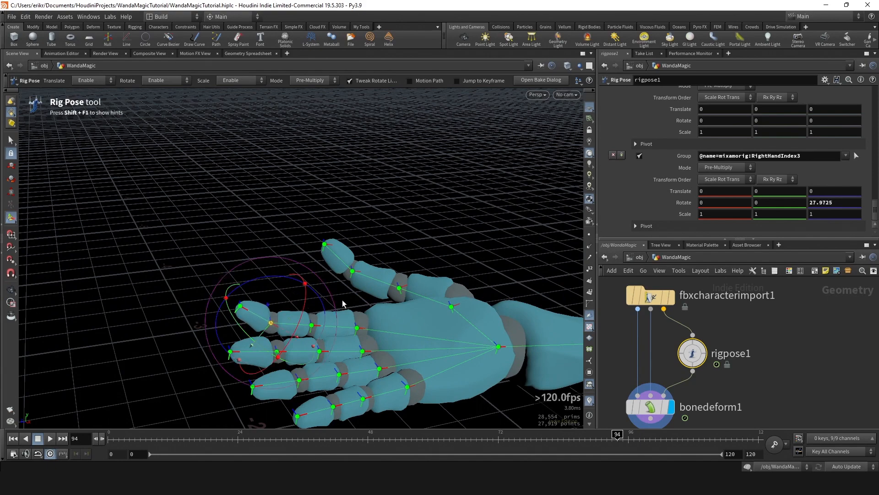
click(311, 326)
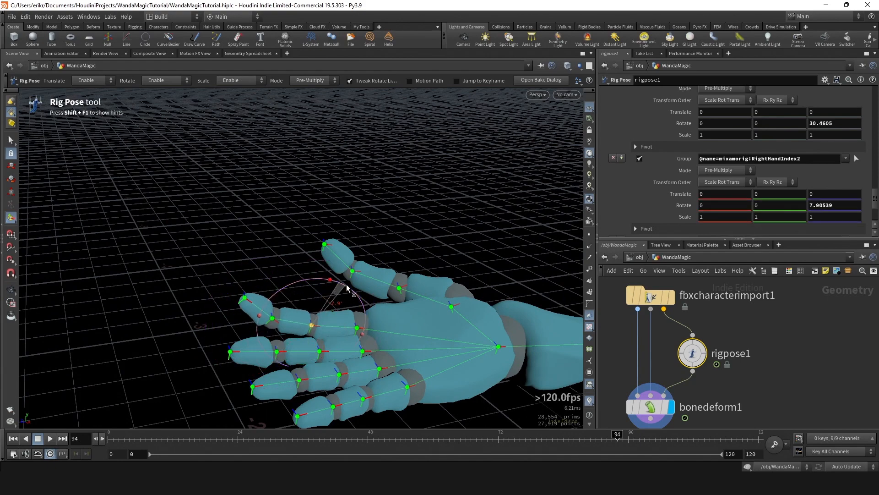
alt+drag(351, 297, 374, 270)
click(307, 267)
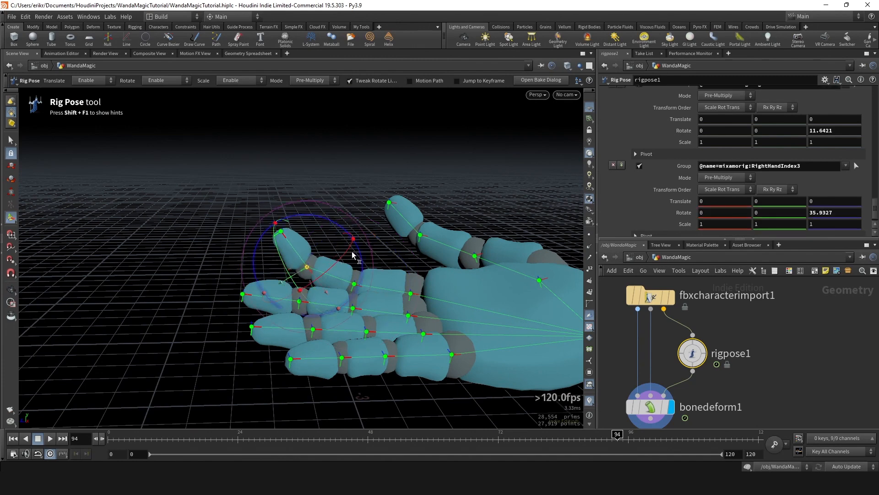
Curl the right middle finger, rotating RightHandMiddle2 about 7° and RightHandMiddle3 about 24° around Z
alt+drag(409, 344, 421, 368)
click(349, 301)
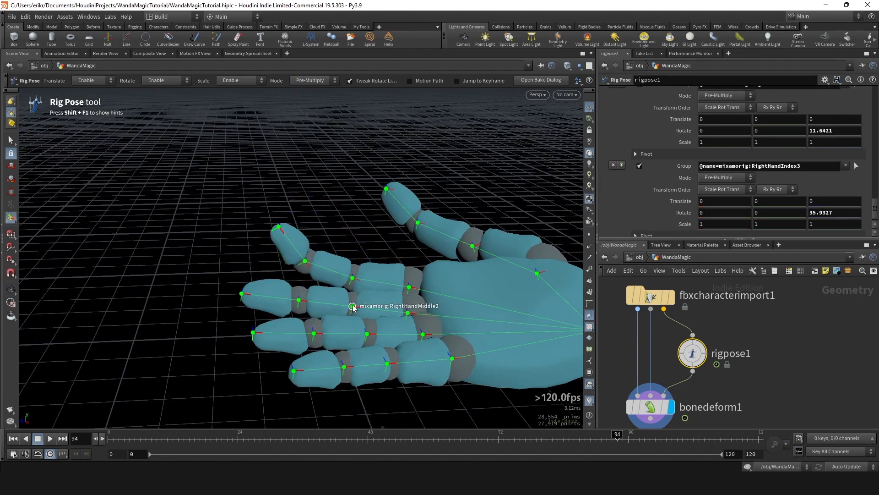
click(352, 306)
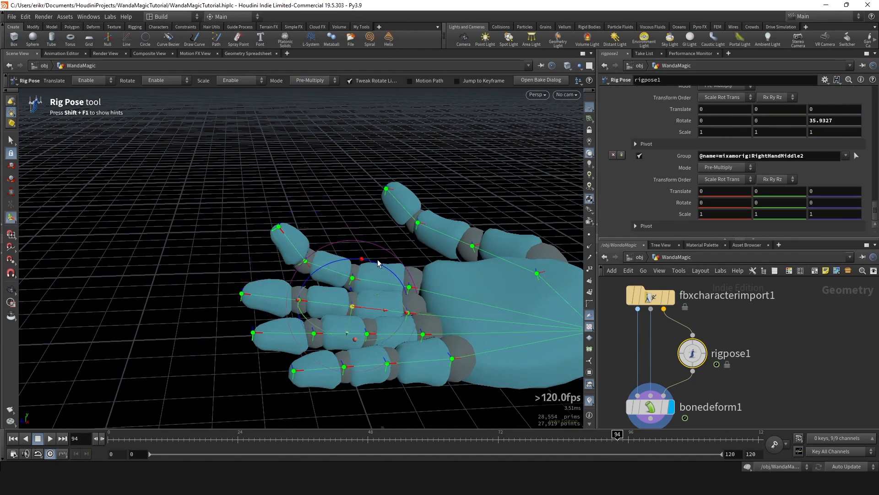
click(278, 306)
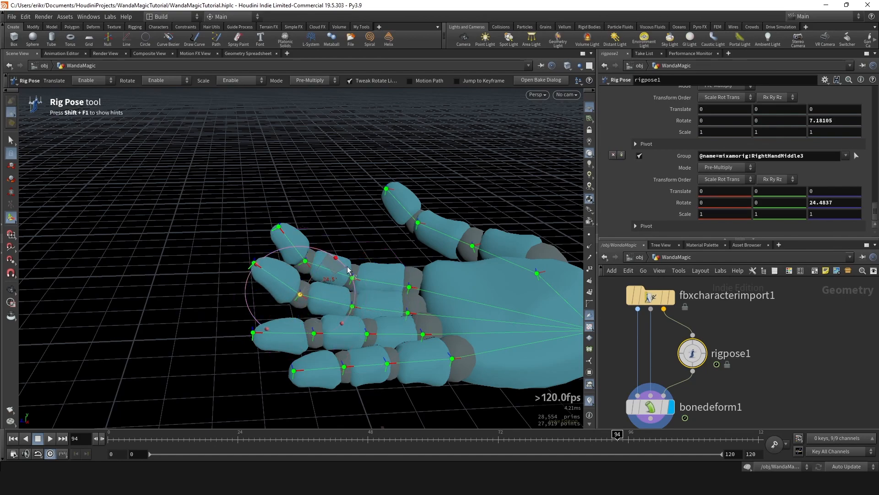
Curl the right ring finger about 3° and 26° and the pinky about 5° and 28° at their second and third joints
alt+drag(348, 270, 416, 348)
click(416, 347)
scroll(407, 275, up, 3)
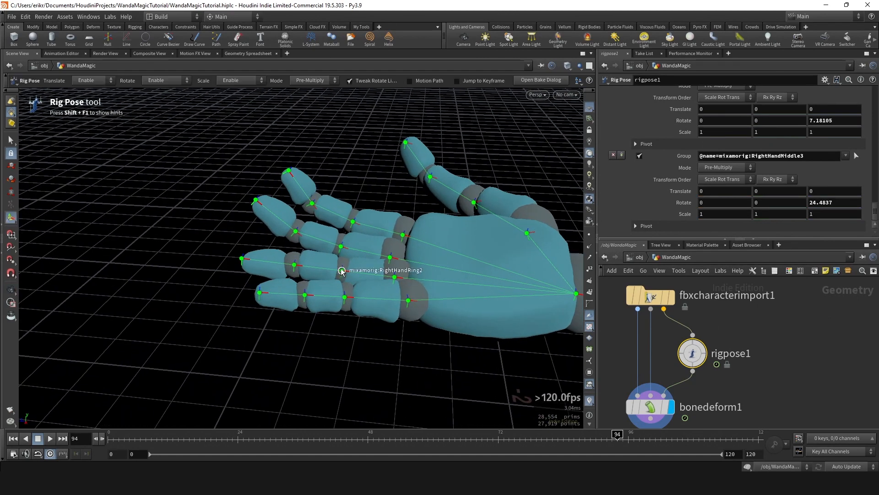
click(341, 270)
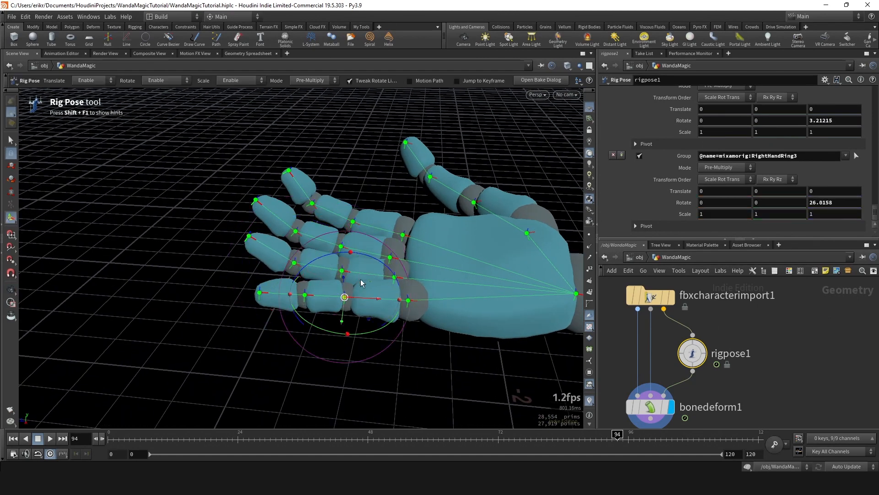
mouse_move(366, 255)
mouse_down()
mouse_move(372, 259)
mouse_move(349, 259)
mouse_move(365, 266)
mouse_up()
click(330, 386)
click(305, 293)
Check the posed right arm and hand from the front and through cam1
alt+right_drag(365, 266, 230, 262)
alt+drag(230, 261, 536, 229)
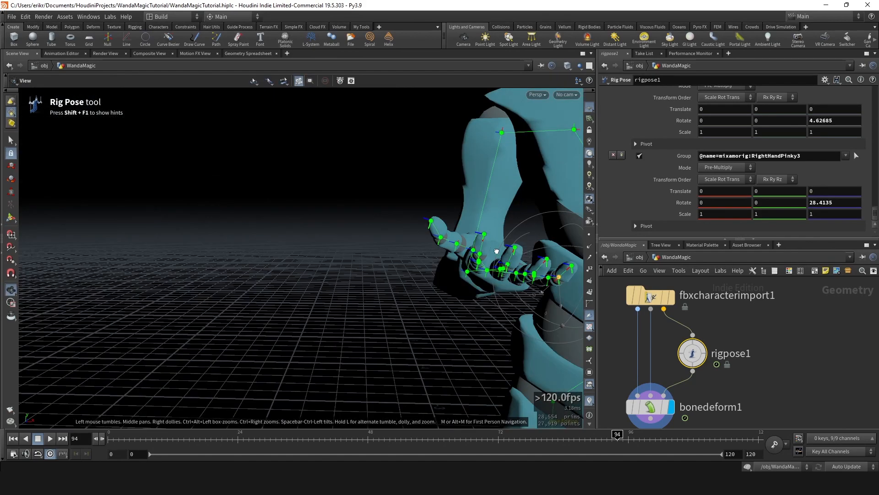
alt+middle_drag(536, 229, 440, 268)
alt+right_drag(439, 269, 387, 280)
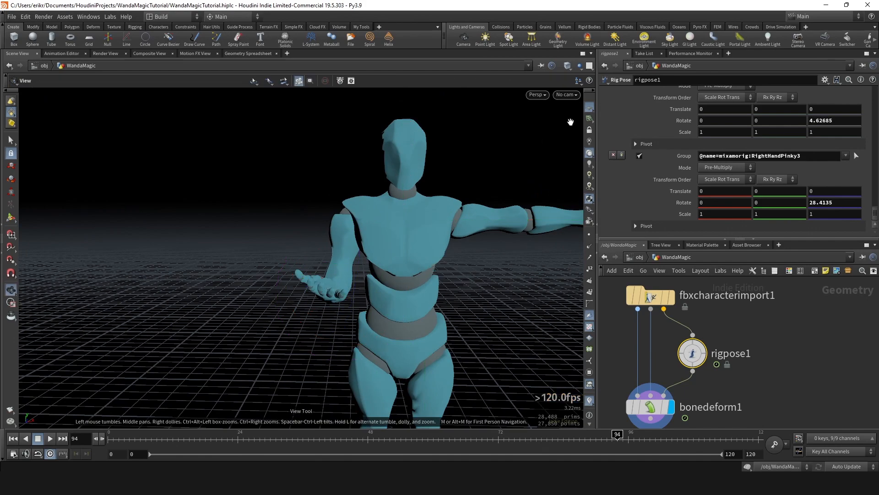
click(567, 94)
click(577, 143)
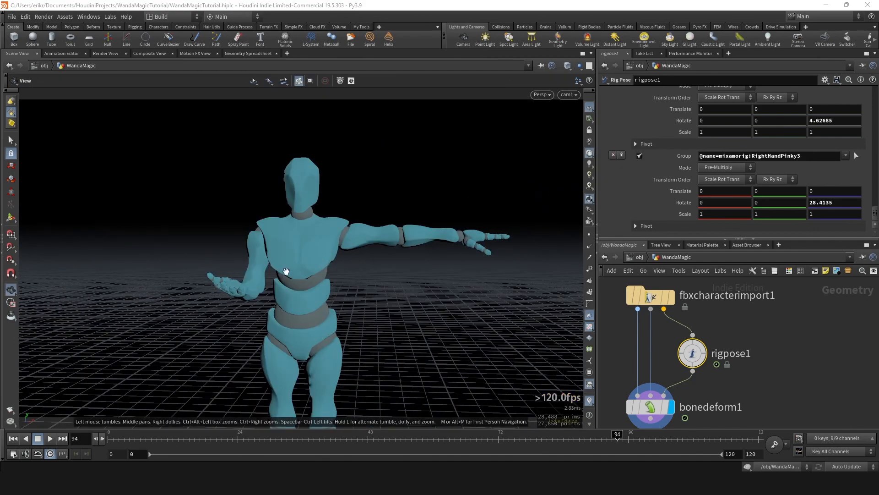
Pose the left arm hanging beside the body and tilt the head toward the raised right hand
drag(301, 258, 345, 245)
right_drag(345, 245, 239, 275)
middle_drag(239, 275, 326, 263)
right_drag(326, 262, 284, 251)
middle_drag(284, 251, 333, 284)
key(Return)
click(344, 325)
alt+drag(338, 324, 302, 341)
click(301, 308)
click(337, 310)
drag(346, 264, 302, 275)
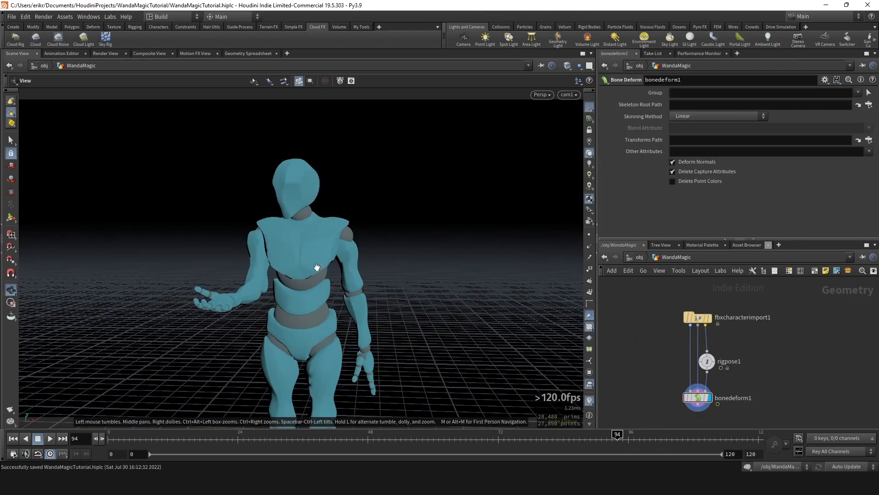
Inspect the right hand up close, then reframe the locked cam1 around the posed character's head, torso and open right hand
drag(317, 266, 346, 204)
drag(322, 288, 387, 223)
click(567, 95)
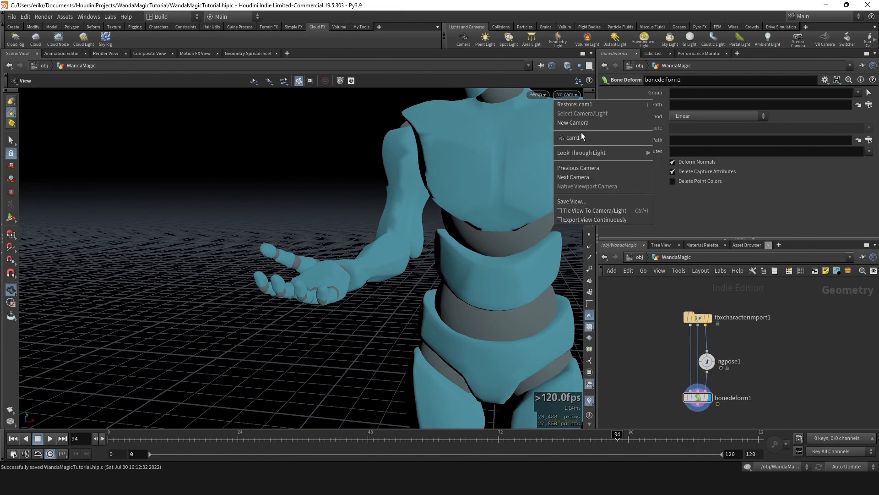
click(581, 133)
right_drag(340, 212, 451, 230)
drag(451, 230, 354, 205)
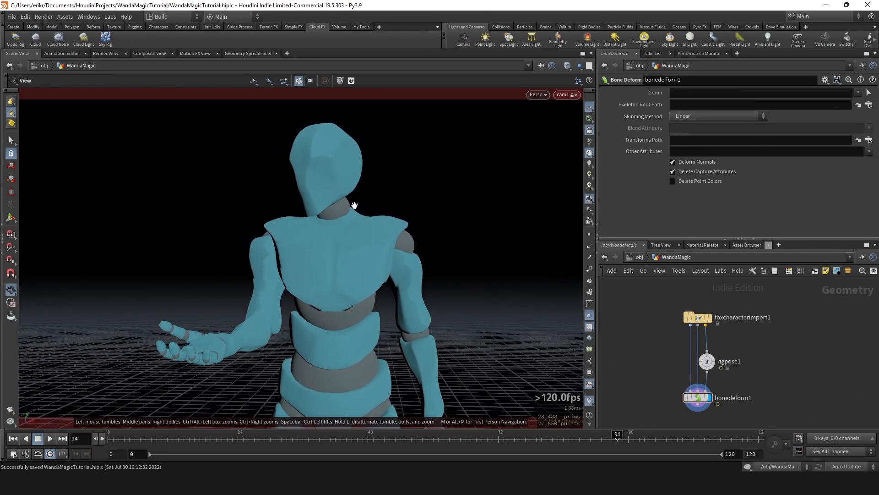
middle_drag(303, 300, 311, 304)
right_drag(311, 303, 330, 302)
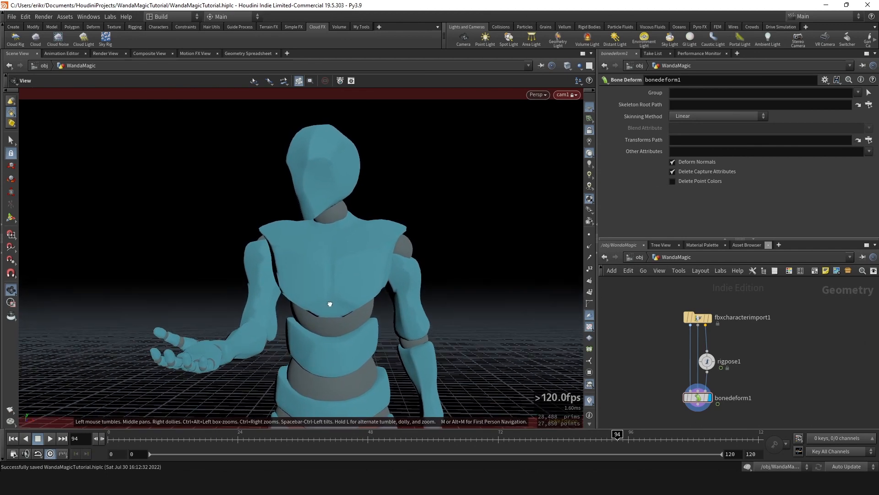
Unlock the view from cam1 and add a Null named OUT_char after the bonedeform1 node
click(592, 132)
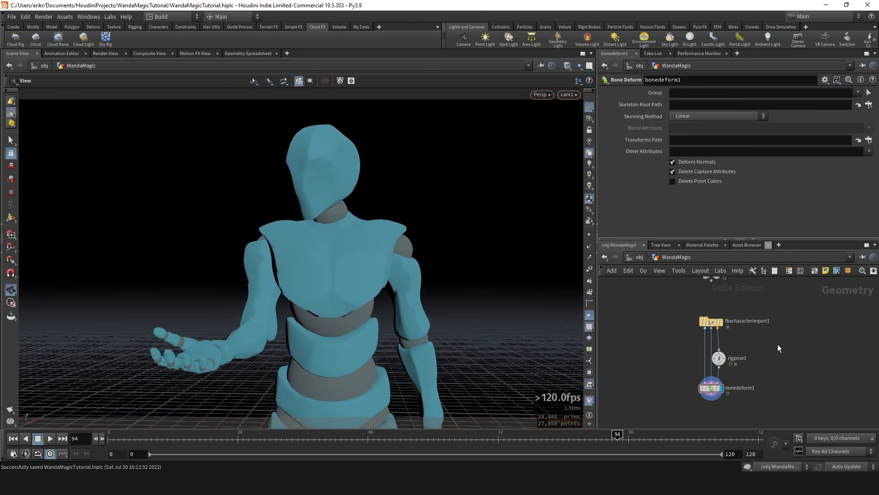
scroll(691, 337, up, 5)
key(Tab)
text(null)
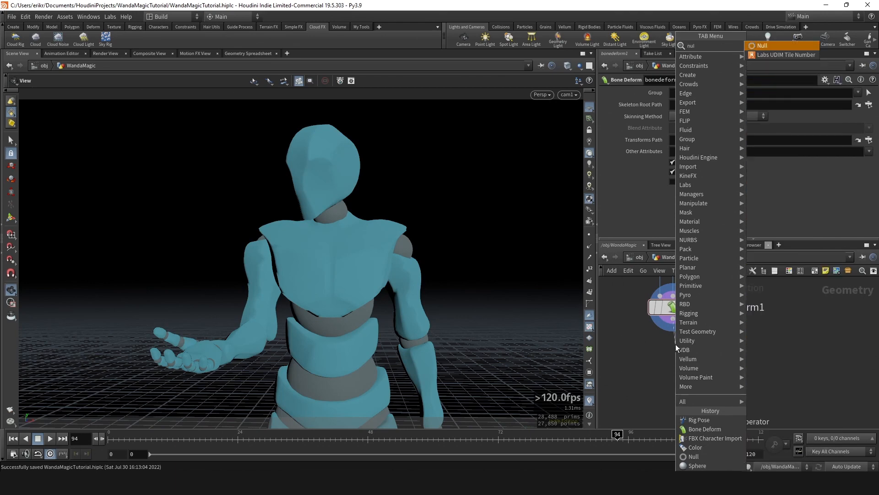
key(Return)
drag(676, 360, 675, 371)
click(722, 377)
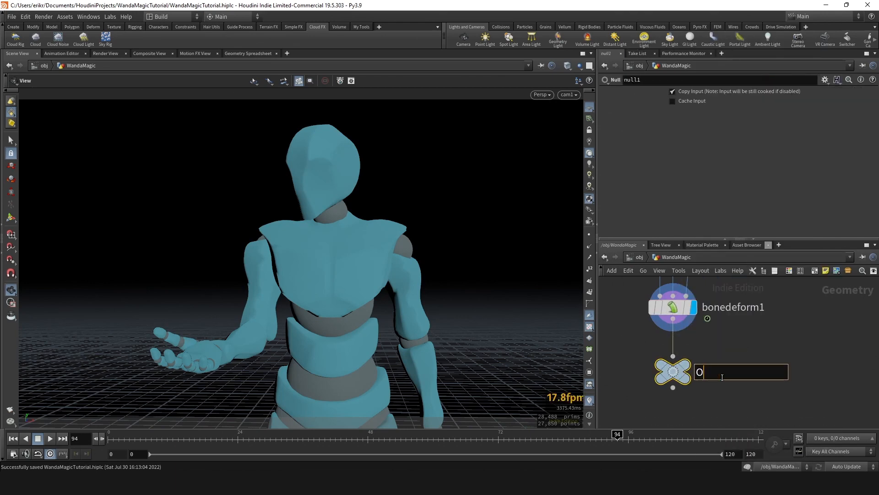
text(OUT_char)
key(Return)
Insert an Attribute Delete node between bonedeform1 and OUT_char, enable Delete Non Selected, and display its result
key(Tab)
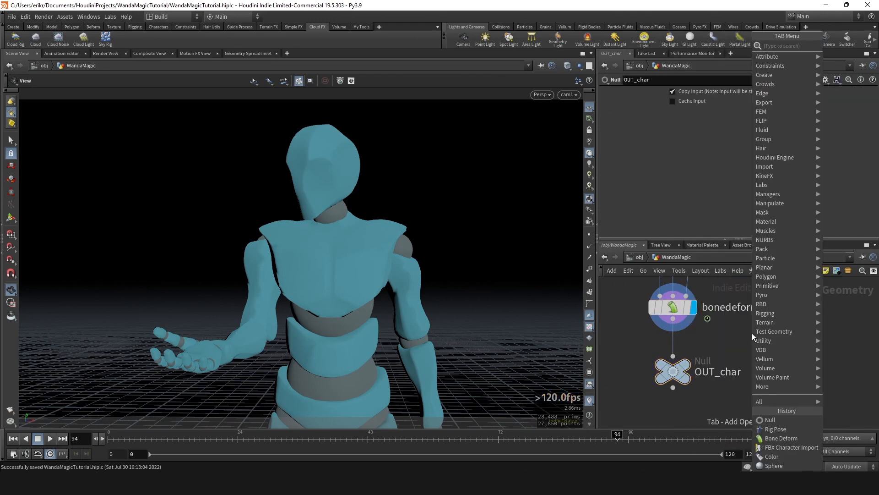
key(Escape)
click(752, 334)
drag(752, 334, 673, 346)
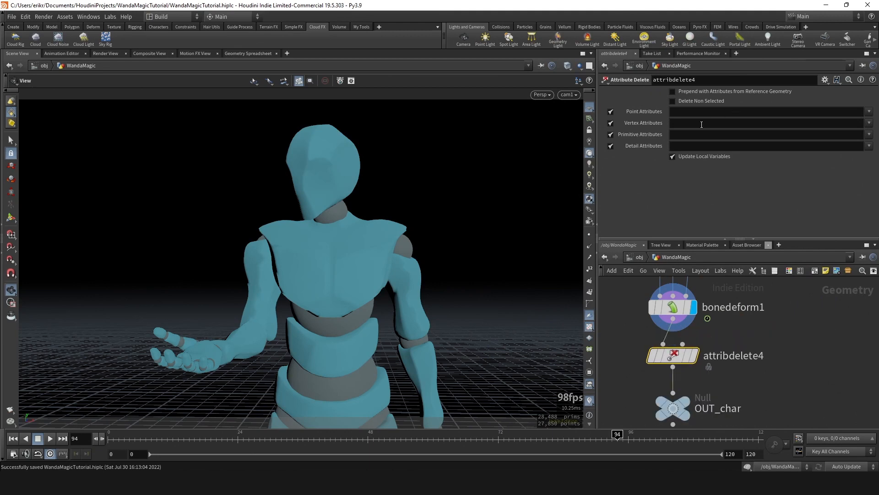
click(697, 355)
scroll(720, 345, down, 3)
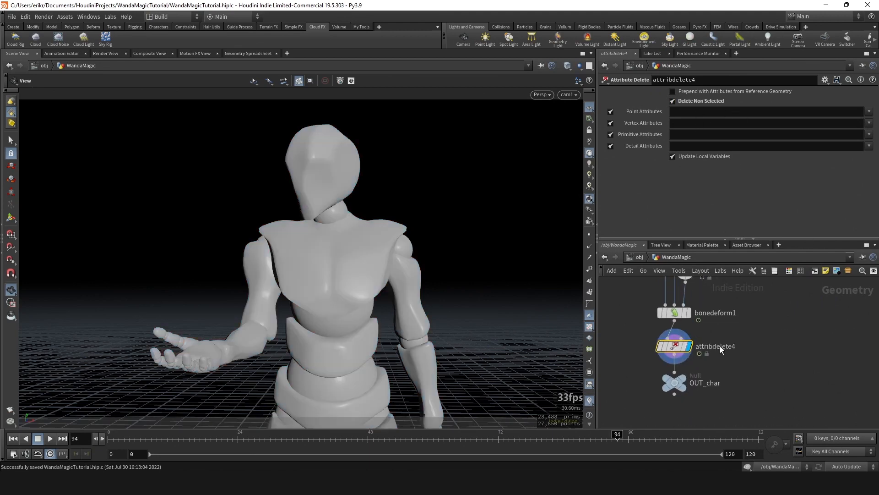
Try a Normal node between the Attribute Delete node and OUT_char, and remove it again
scroll(751, 347, up, 3)
key(Tab)
text(normal)
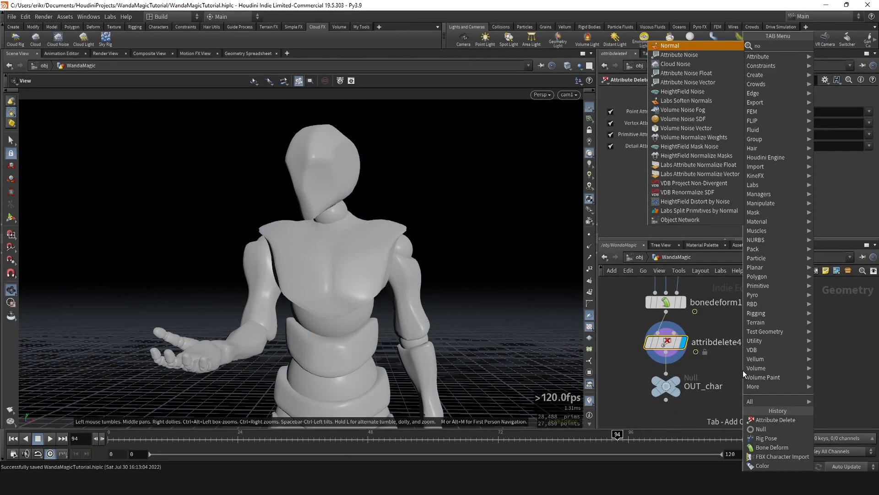
key(Return)
click(681, 377)
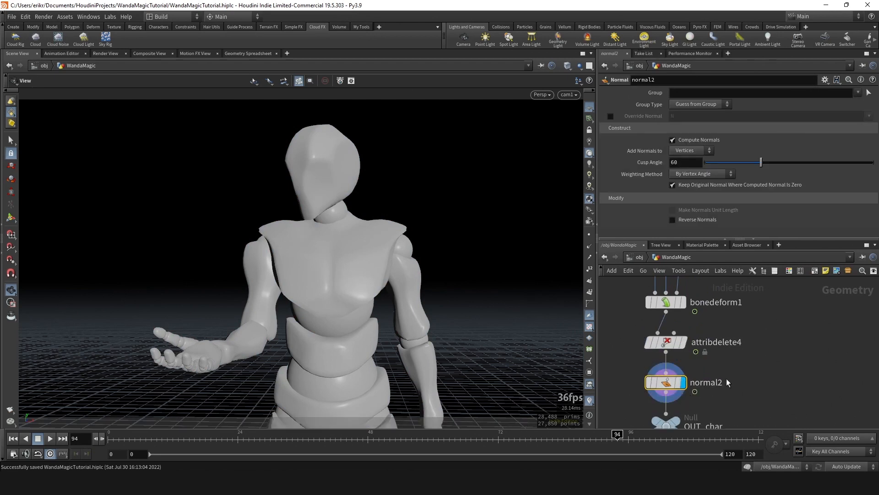
middle_drag(726, 379, 733, 361)
key(ctrl+x)
Save the scene and create a Geometry object named rndr_char below rndr_smoke at object level
key(ctrl+s)
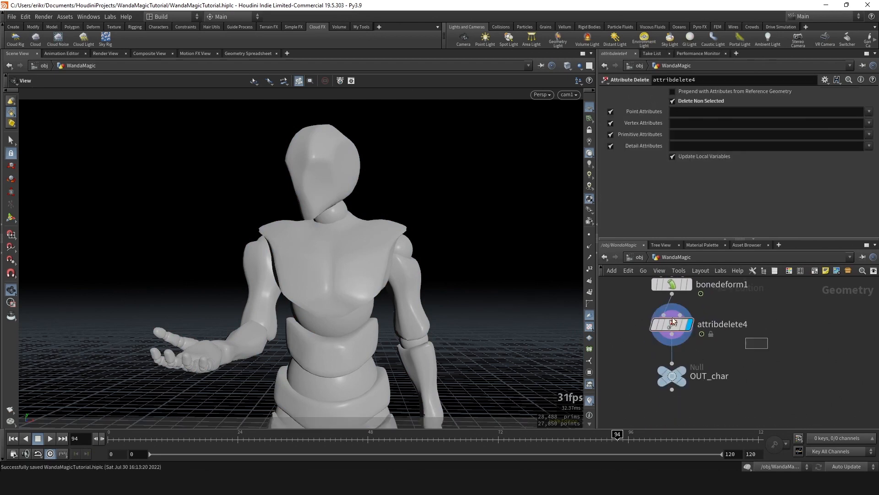
middle_drag(681, 374, 668, 396)
key(u)
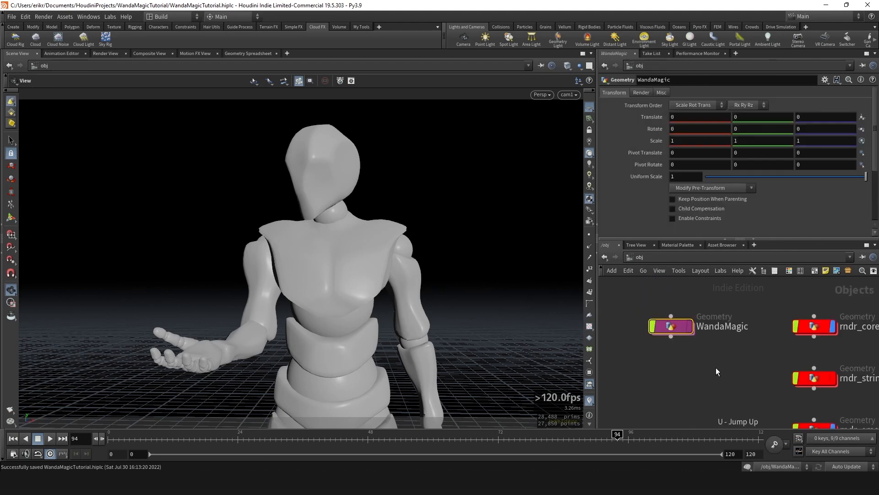
key(Tab)
text(geo)
key(Return)
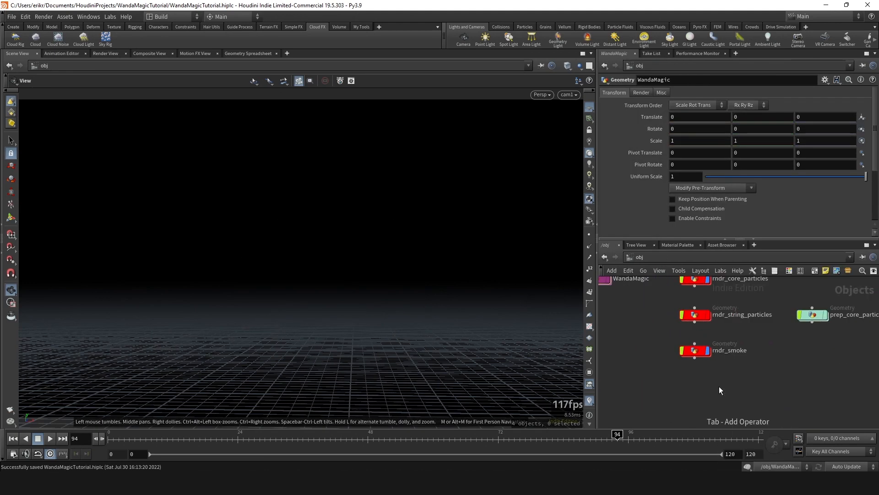
click(719, 386)
drag(719, 387, 696, 393)
double_click(718, 393)
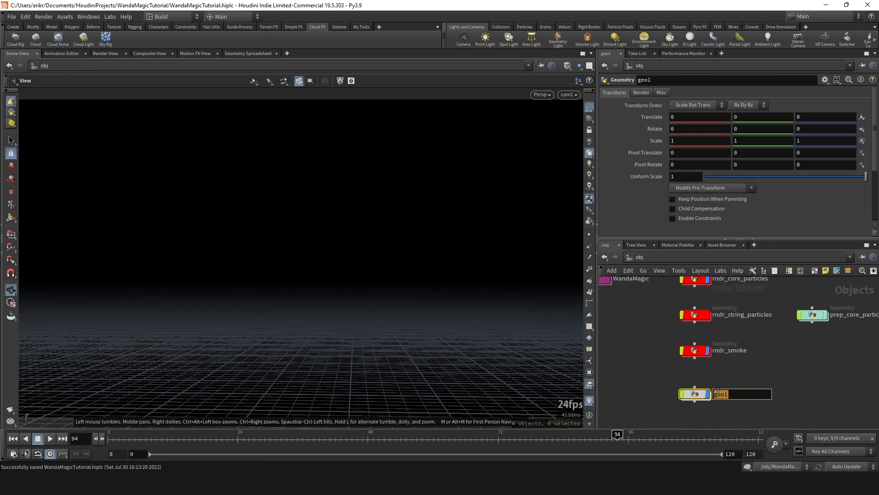
text(rndr_char)
key(Return)
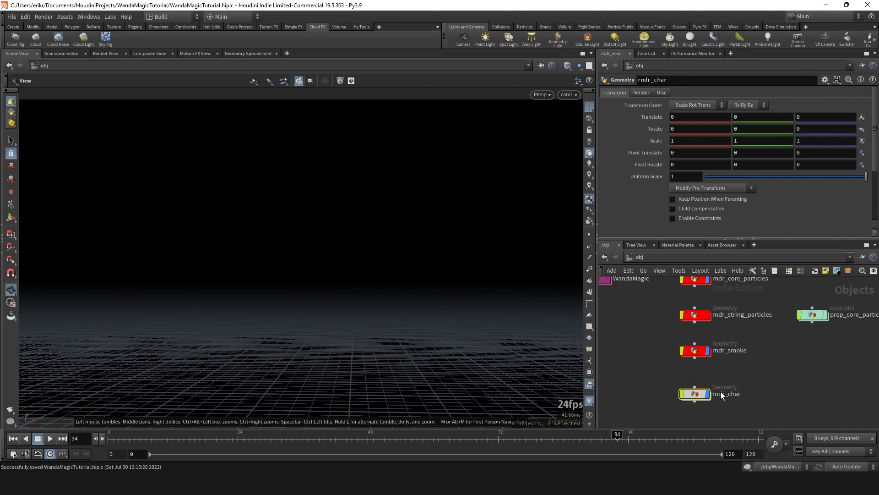
Color the rndr_char node red like the other render objects
key(c)
click(834, 370)
key(c)
Add an Object Merge inside rndr_char that references /obj/WandaMagic/OUT_char, return to object level, and save the scene
double_click(699, 395)
key(Tab)
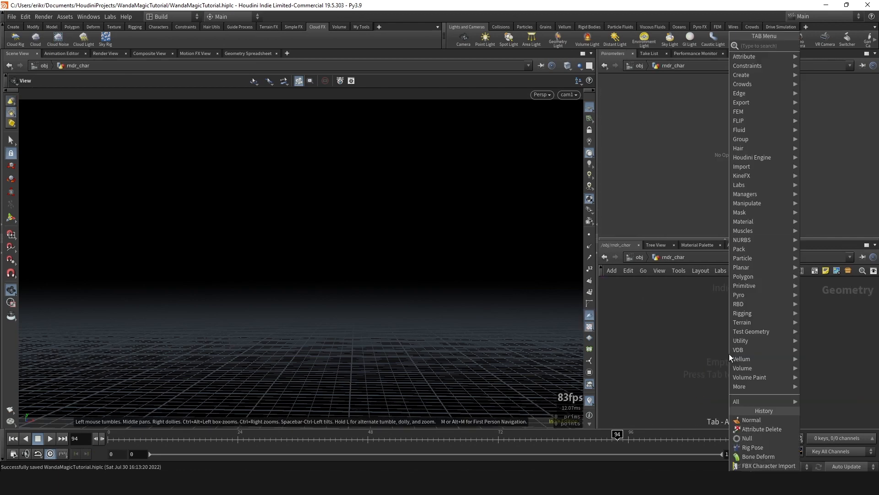
text(obj)
key(Return)
click(730, 354)
click(857, 116)
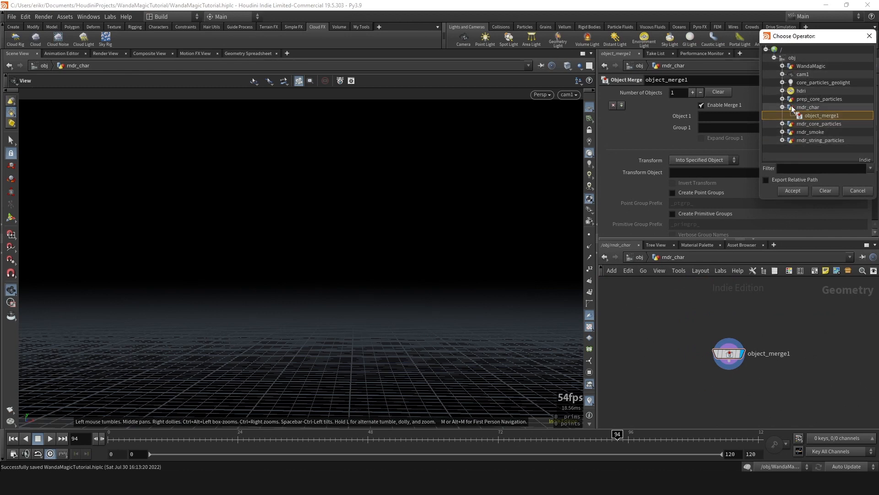
click(783, 66)
double_click(826, 82)
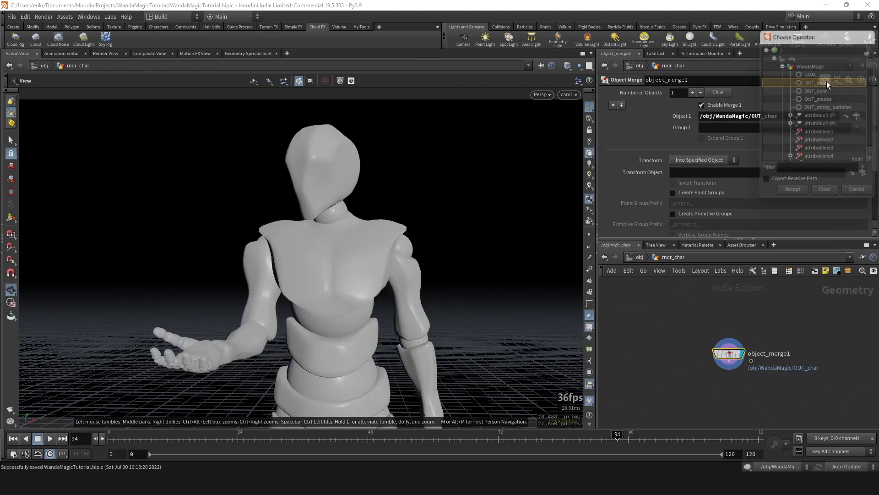
key(u)
scroll(729, 350, up, 2)
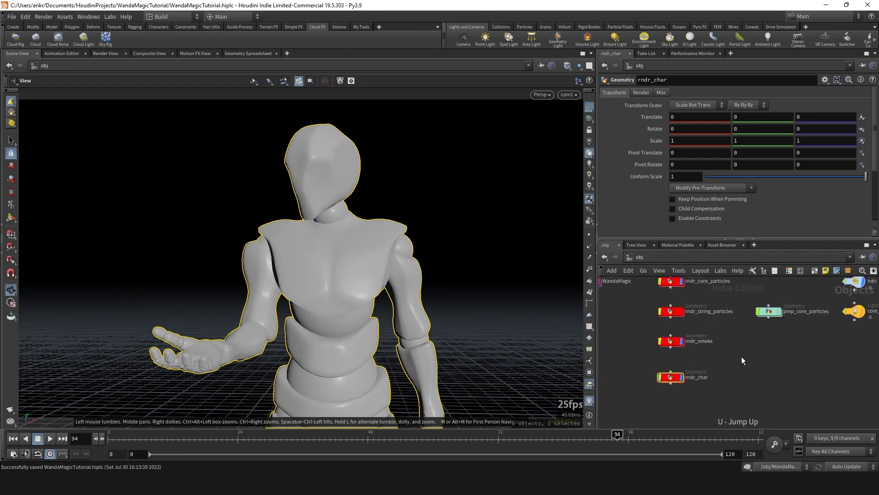
click(741, 356)
key(ctrl+s)
Add a Principled Shader beside smoke_shader in the mat network and name it char_shader
click(672, 335)
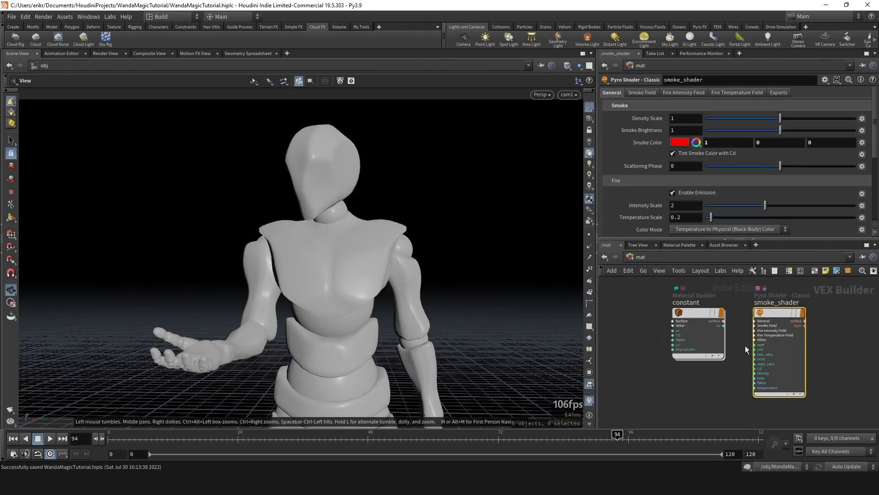
key(Tab)
text(princ)
key(Return)
key(Return)
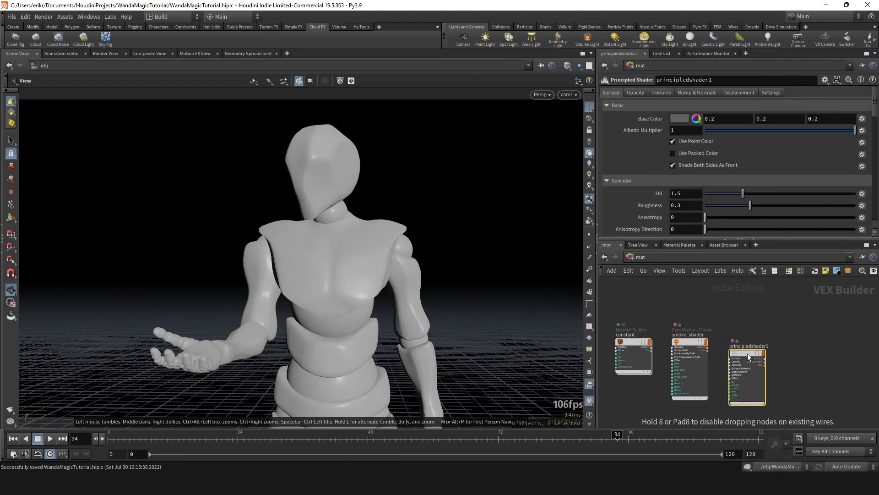
scroll(748, 353, up, 4)
drag(748, 353, 747, 325)
double_click(752, 314)
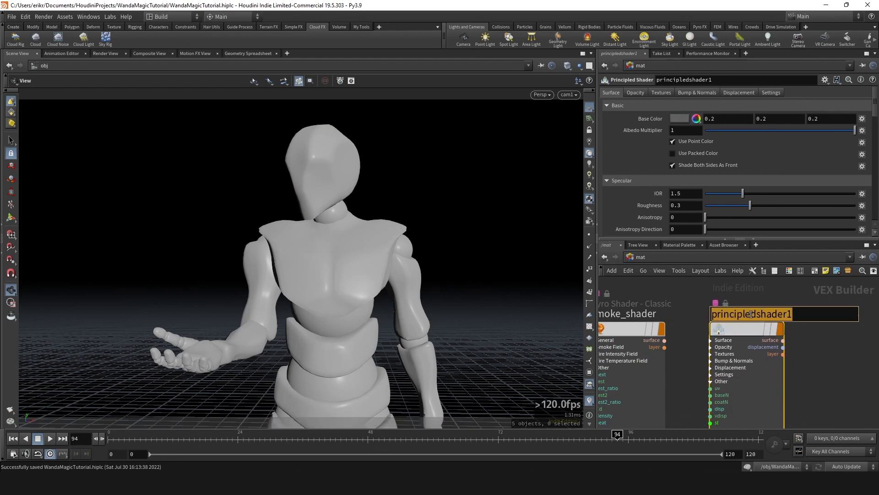
text(char_)
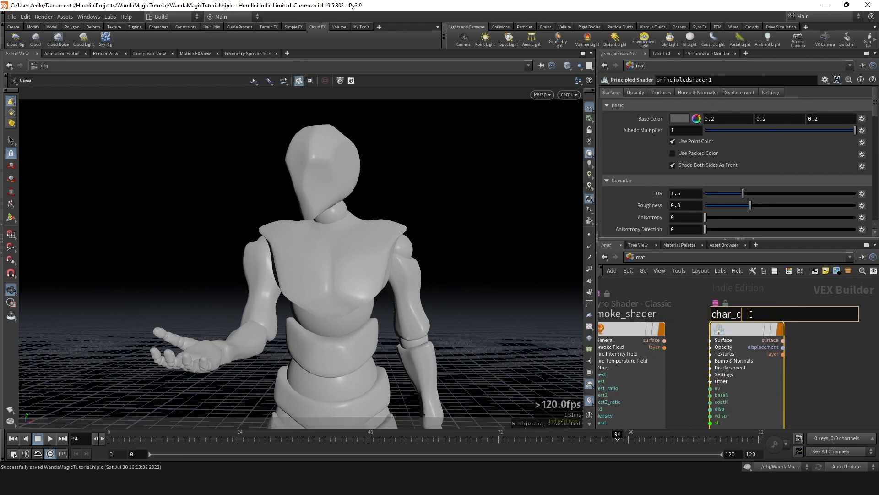
text(shader)
key(Return)
scroll(768, 319, down, 3)
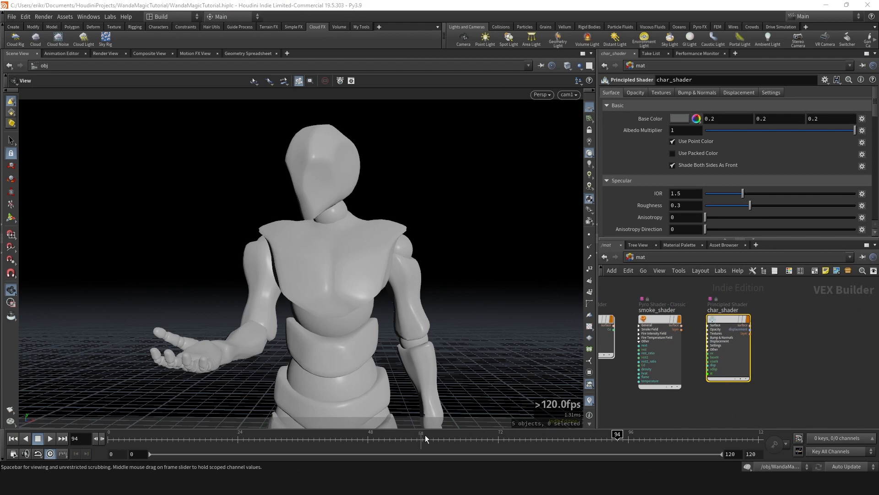
Duplicate the smoke_mantra node in the out network and place the copy below it
click(641, 257)
click(684, 300)
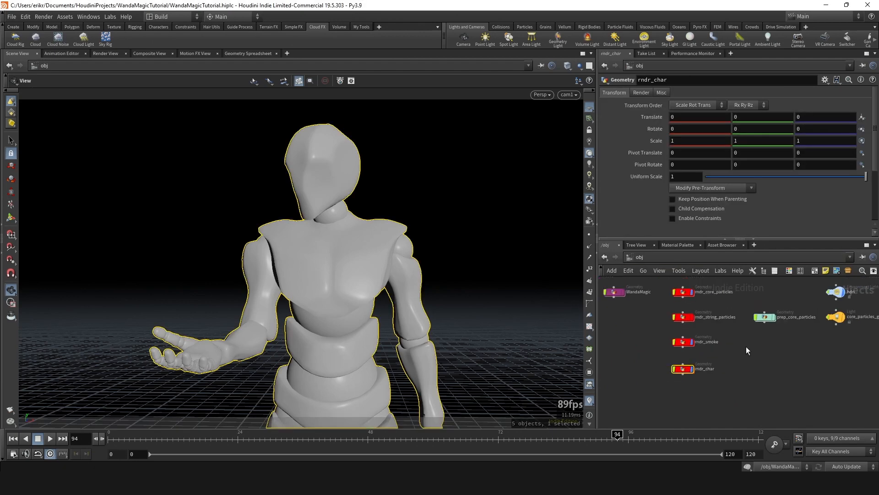
click(646, 258)
click(665, 314)
key(ctrl+s)
scroll(772, 368, up, 3)
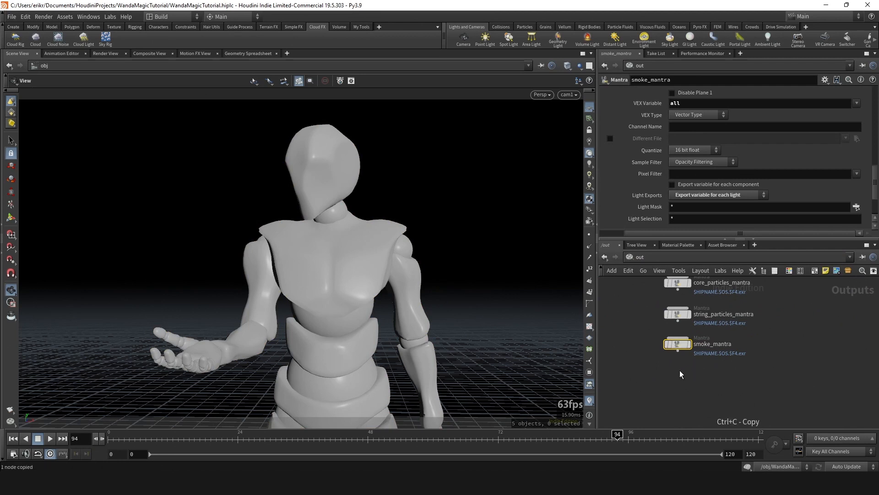
key(ctrl+v)
drag(689, 372, 677, 378)
scroll(705, 378, up, 3)
Compare the copied Mantra node's settings with smoke_mantra and rename the copy as char_mantra
click(715, 382)
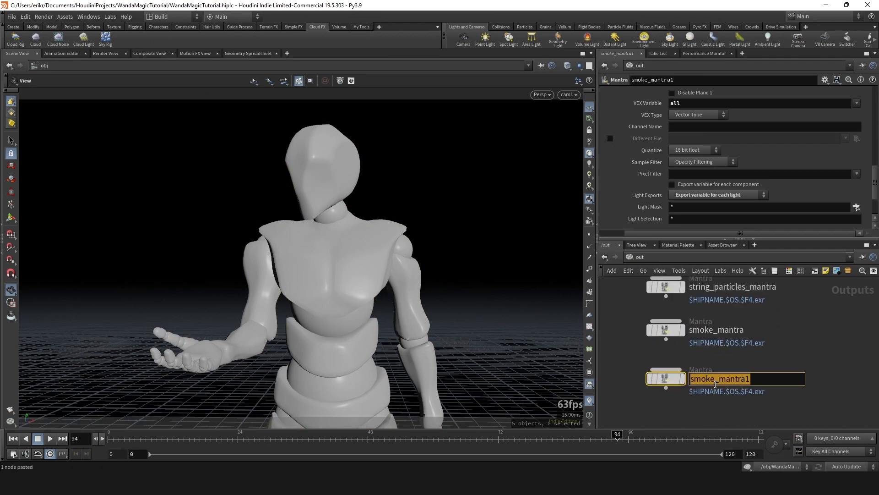
key(Return)
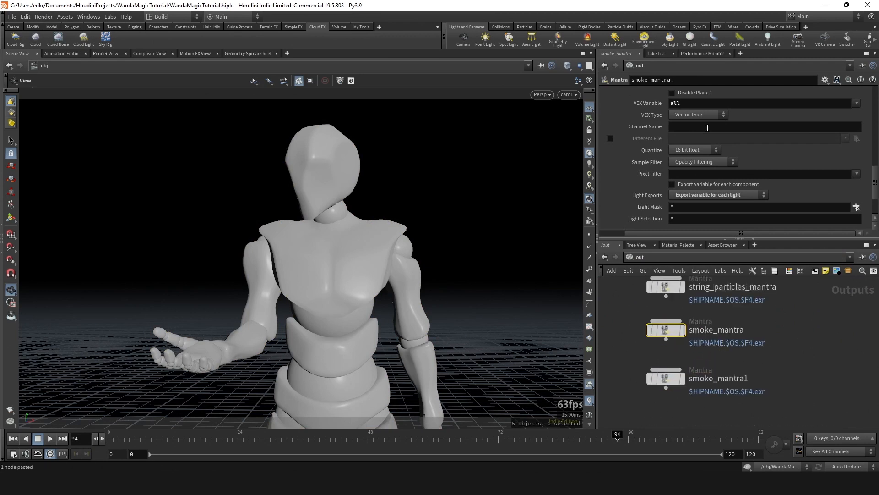
scroll(695, 197, up, 3)
scroll(726, 190, down, 4)
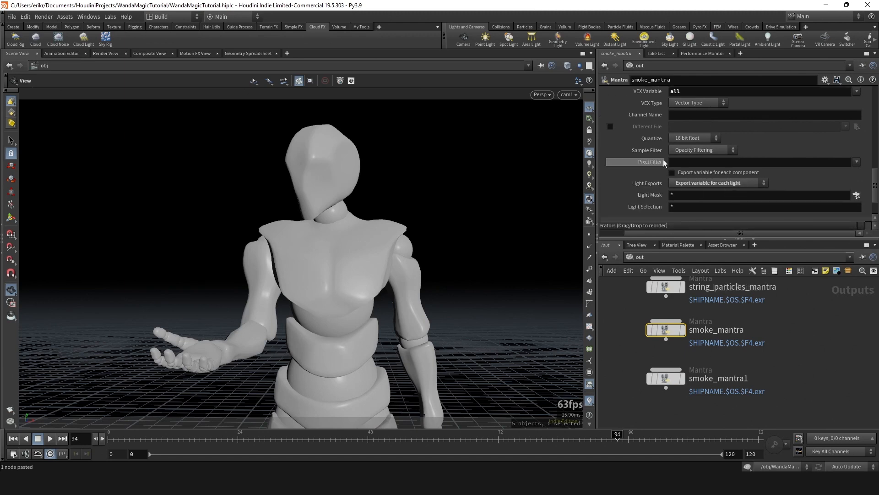
scroll(673, 156, up, 1)
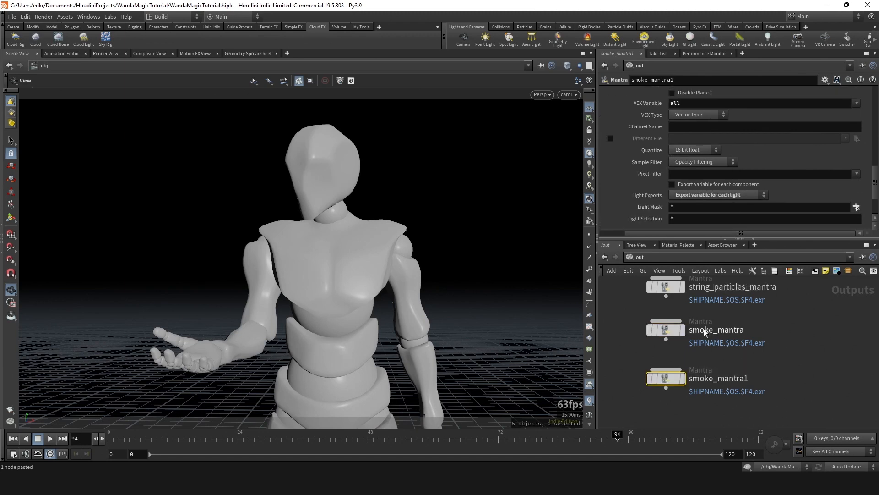
double_click(716, 379)
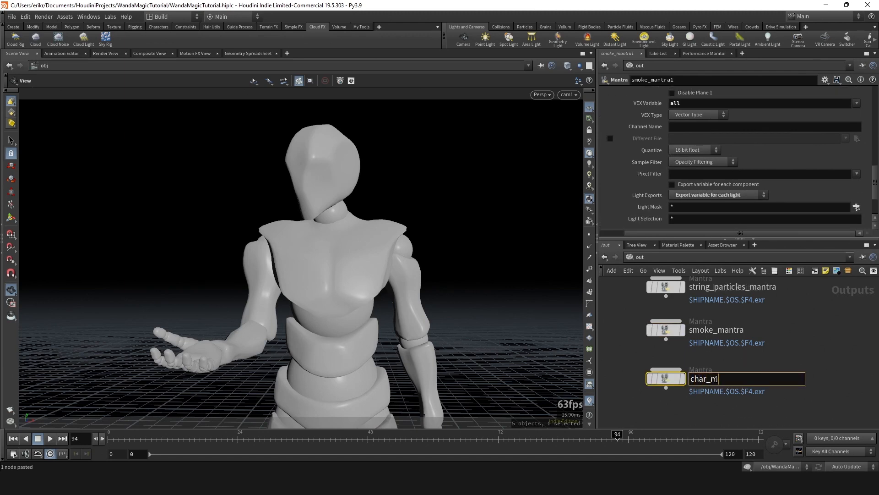
text(char_mantra)
key(Return)
Replace the Force Objects entry of char_mantra with rndr_char
scroll(660, 153, up, 10)
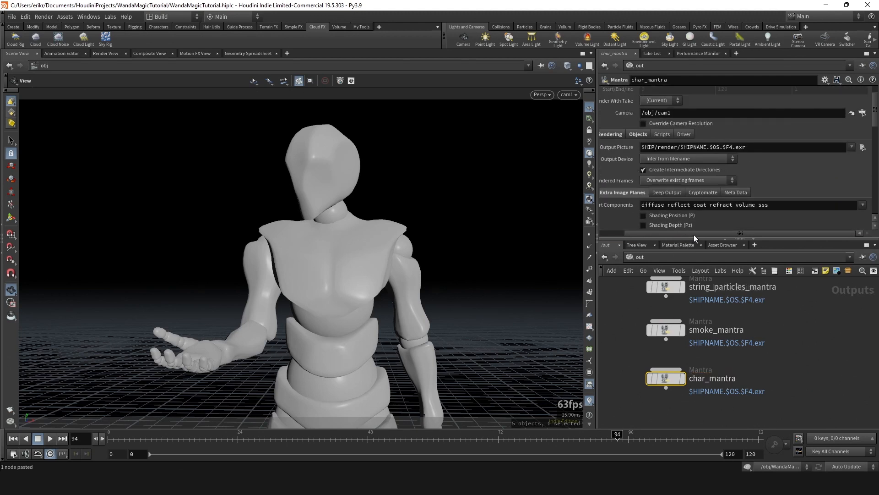
drag(694, 235, 665, 233)
scroll(670, 158, up, 1)
click(670, 156)
scroll(760, 174, down, 1)
drag(724, 233, 774, 233)
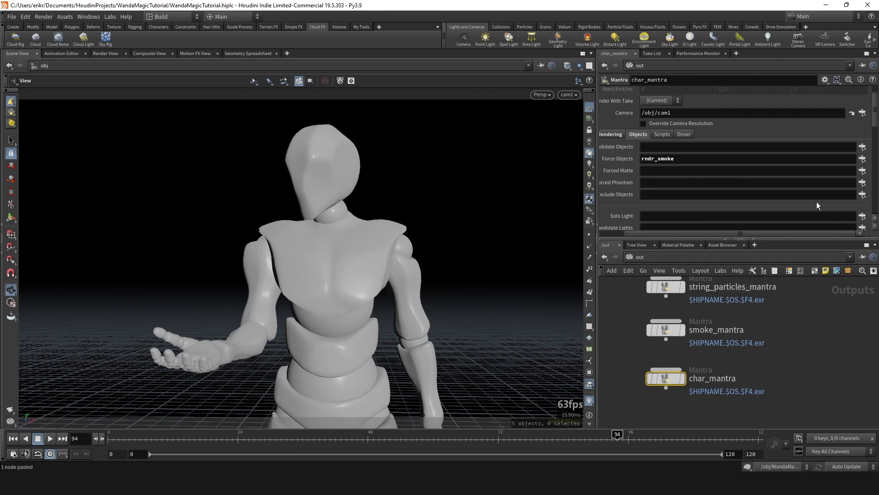
click(863, 160)
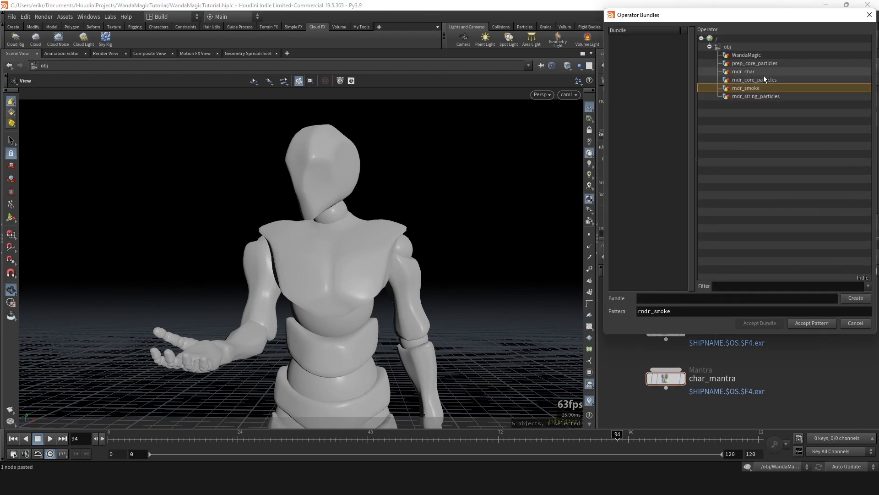
click(766, 73)
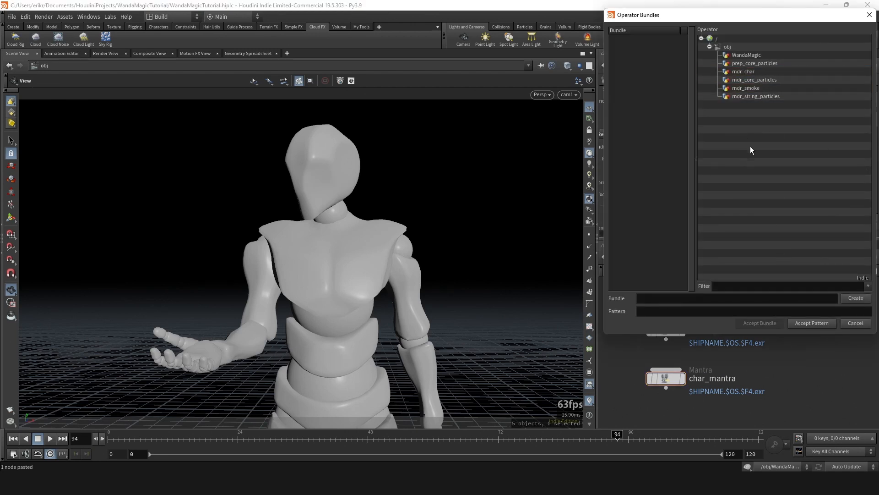
click(810, 322)
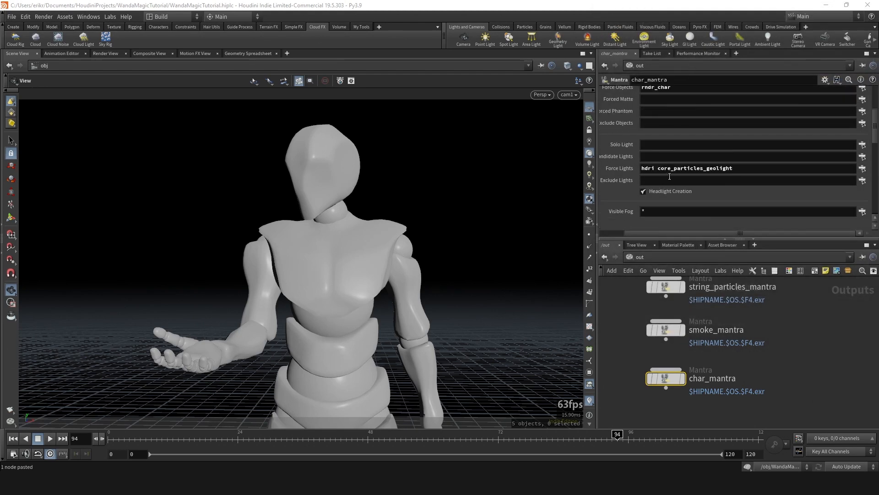
Save the scene and render the /out/char_mantra output in the Render View
drag(694, 168, 617, 181)
key(h)
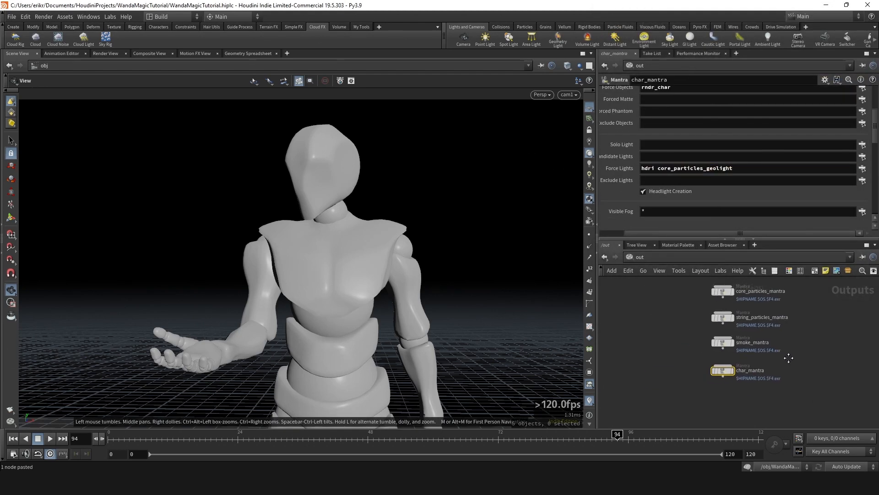
key(ctrl+s)
click(103, 53)
click(126, 65)
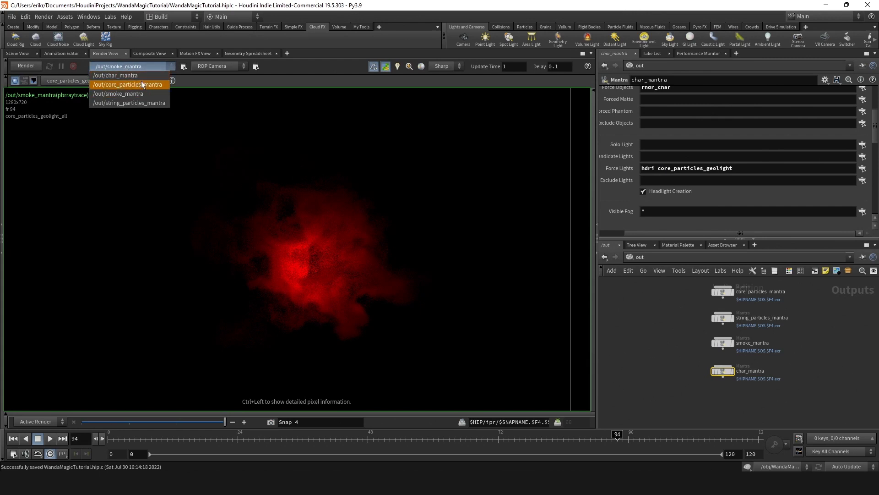
click(133, 76)
click(26, 66)
scroll(358, 234, down, 2)
middle_drag(359, 233, 327, 258)
scroll(320, 233, up, 1)
scroll(326, 259, down, 1)
middle_drag(326, 260, 317, 276)
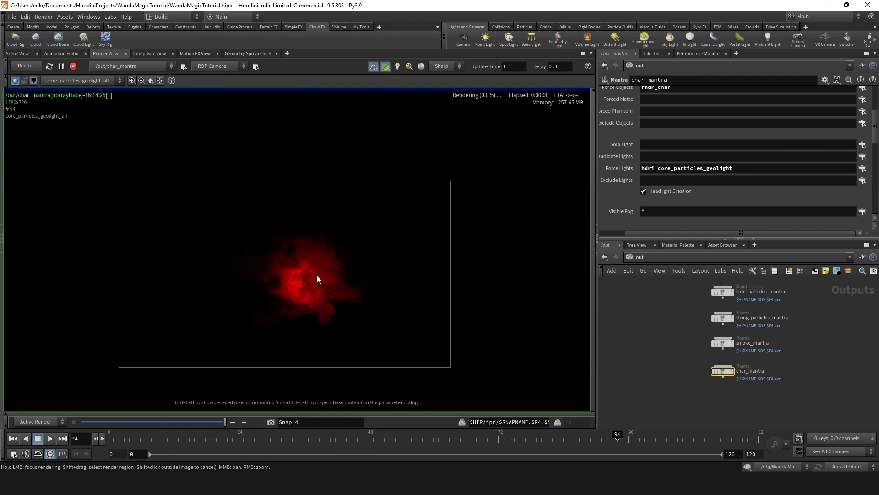
scroll(317, 275, up, 1)
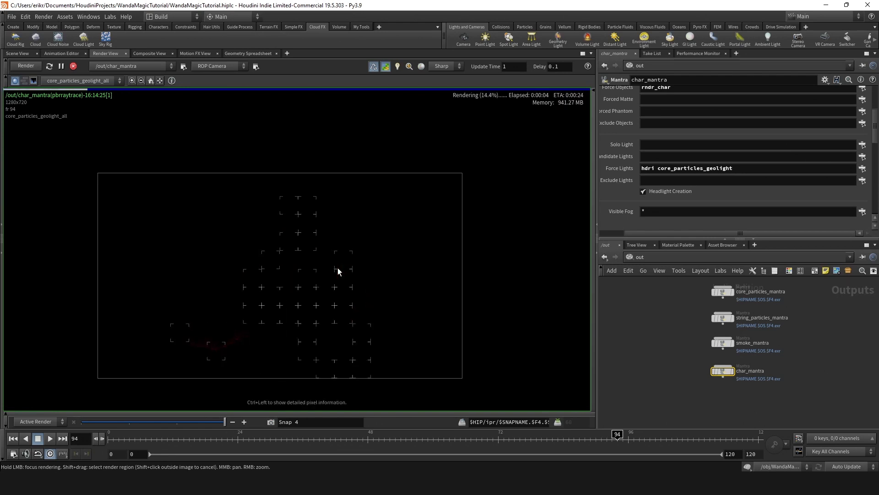
middle_drag(337, 268, 356, 251)
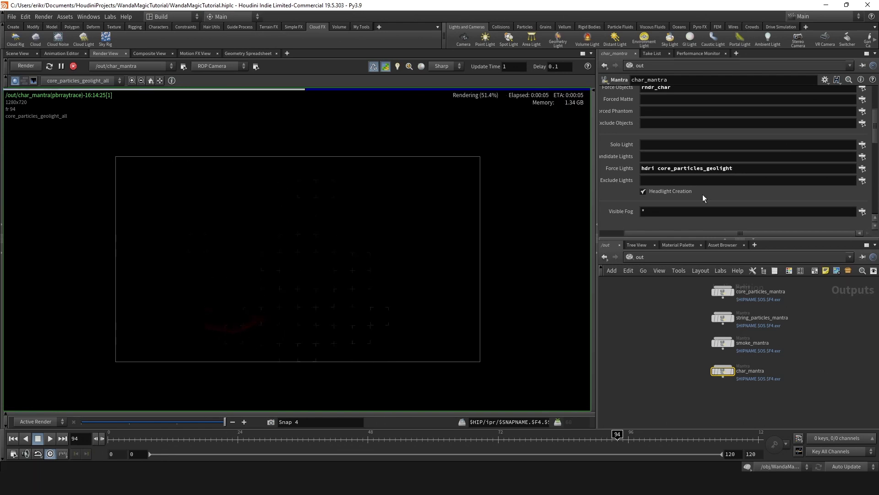
Stop the character render and show its C image plane
click(73, 67)
click(82, 81)
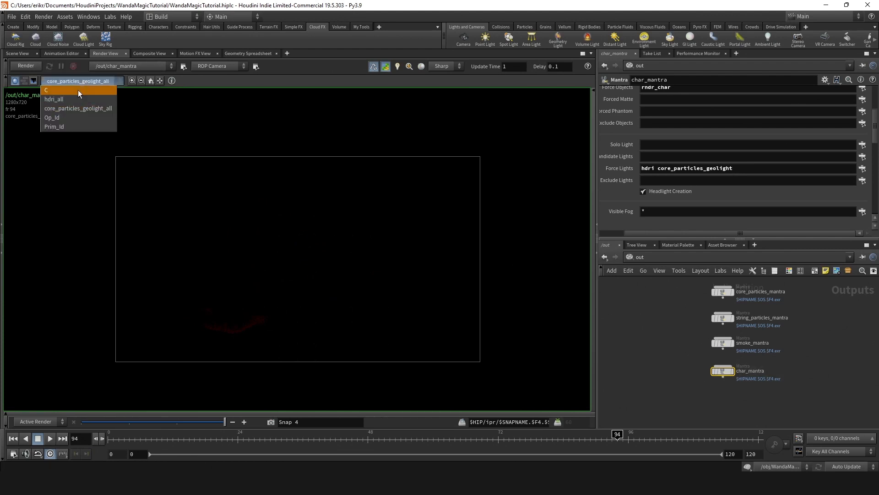
click(78, 90)
scroll(237, 301, up, 4)
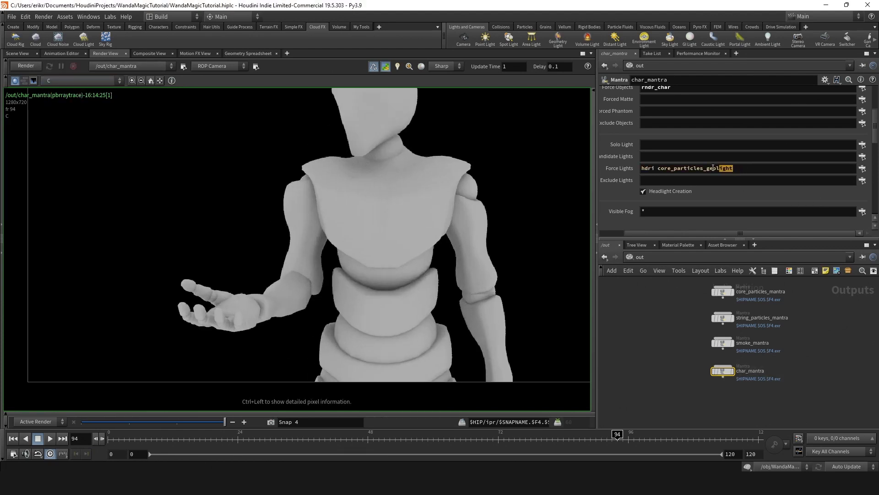
drag(673, 166, 664, 168)
click(127, 66)
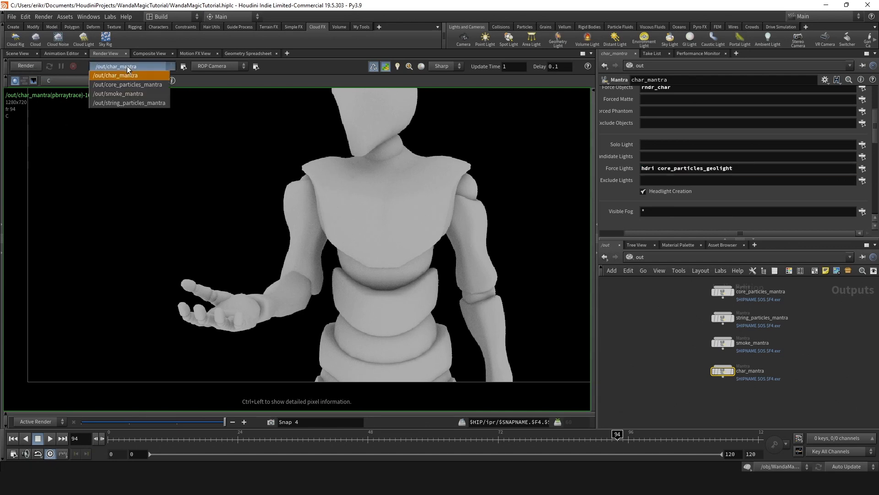
click(134, 85)
click(132, 67)
click(121, 76)
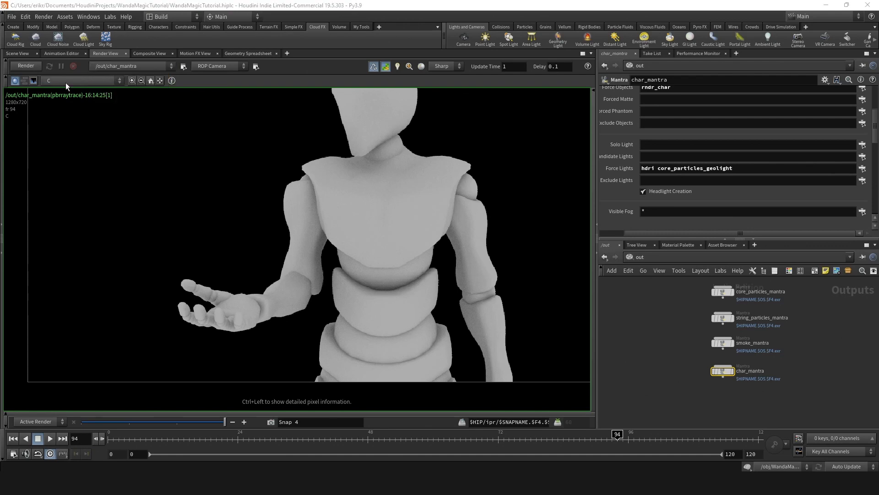
Compare the character render's core_particles_geolight_all image plane with its C plane
click(65, 81)
click(78, 84)
click(79, 84)
click(75, 108)
click(72, 82)
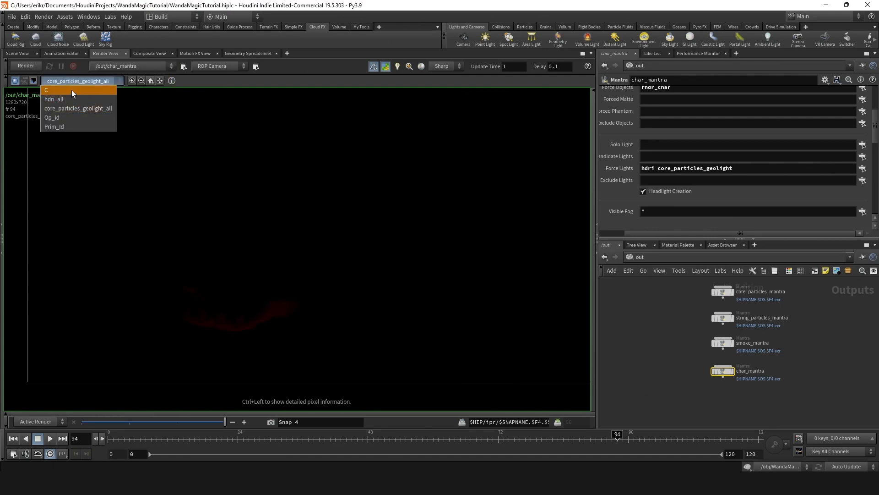
click(71, 90)
In the obj context's scene view, examine the core particles inside the prep_core_particles object and return to object level
click(21, 56)
click(643, 257)
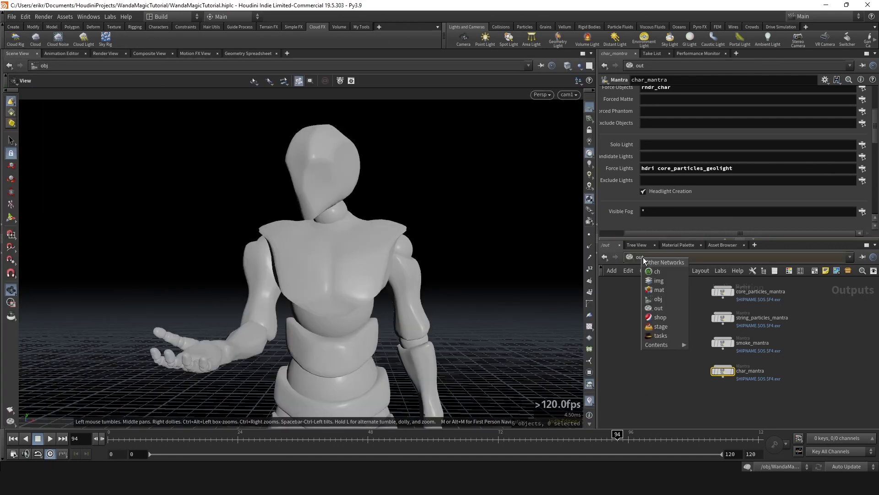
click(660, 299)
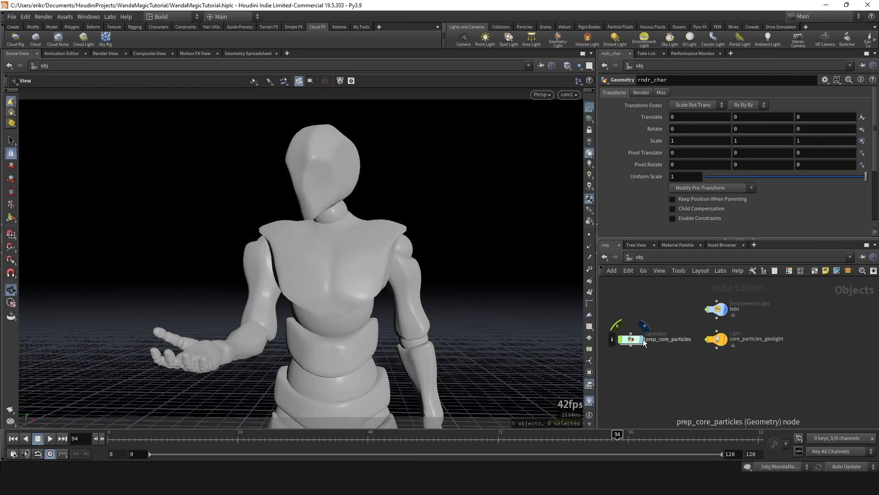
double_click(631, 340)
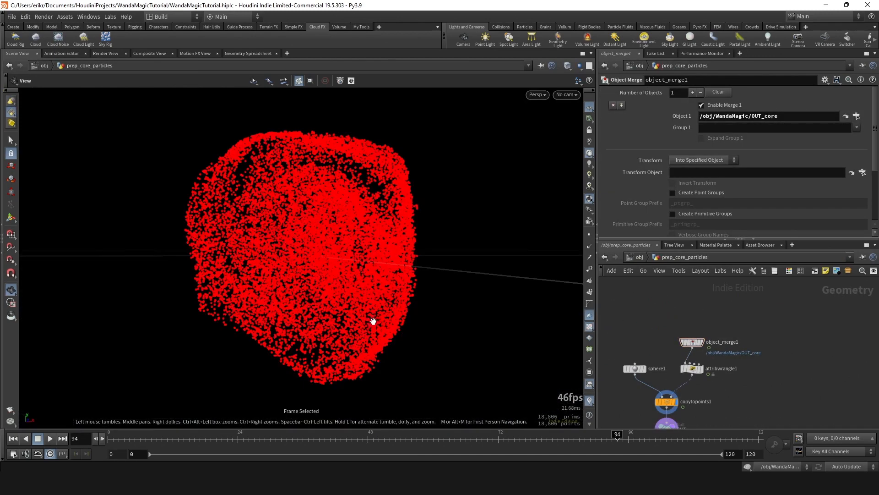
key(u)
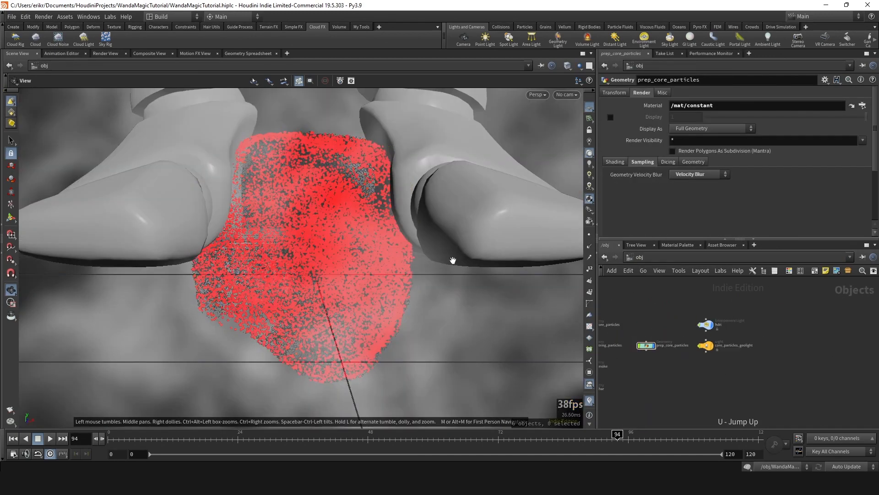
Check where the particles and smoke sit relative to the whole character, and look through cam1 again
scroll(452, 255, down, 5)
drag(142, 232, 384, 256)
click(567, 94)
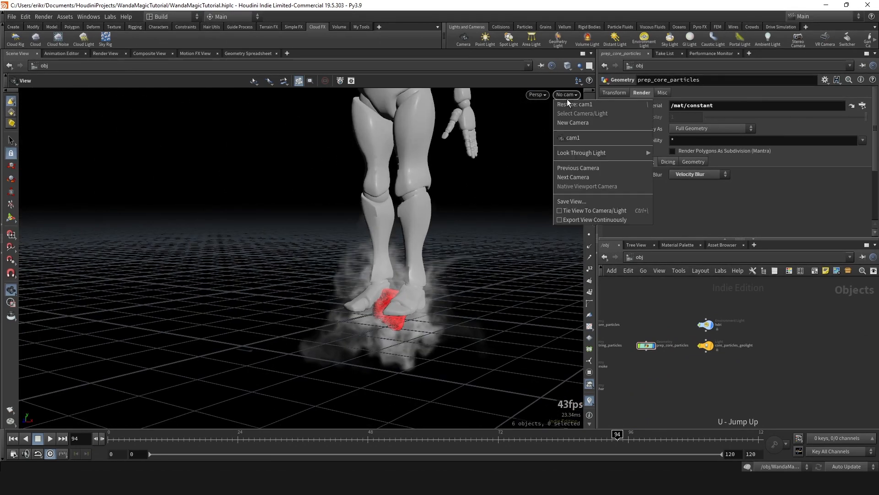
click(575, 135)
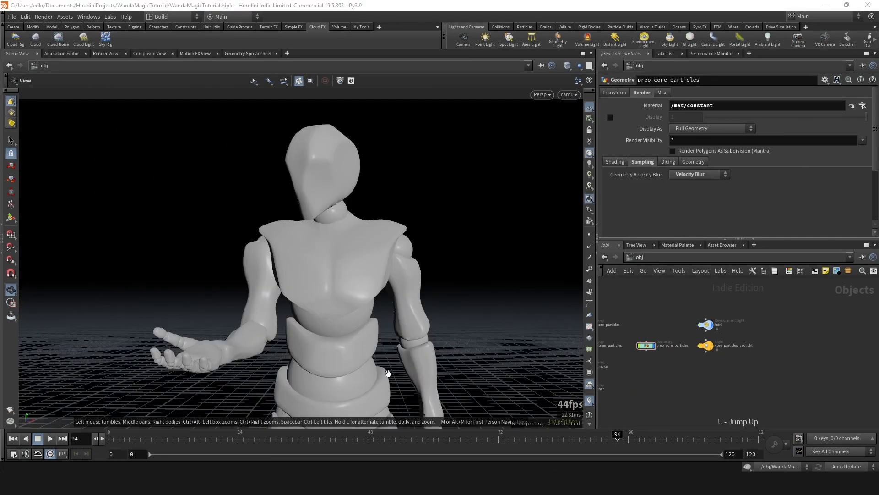
Review the finished character render in the Render View and return to the scene view
click(106, 54)
scroll(362, 210, down, 3)
middle_drag(372, 221, 322, 242)
scroll(322, 243, up, 2)
click(18, 54)
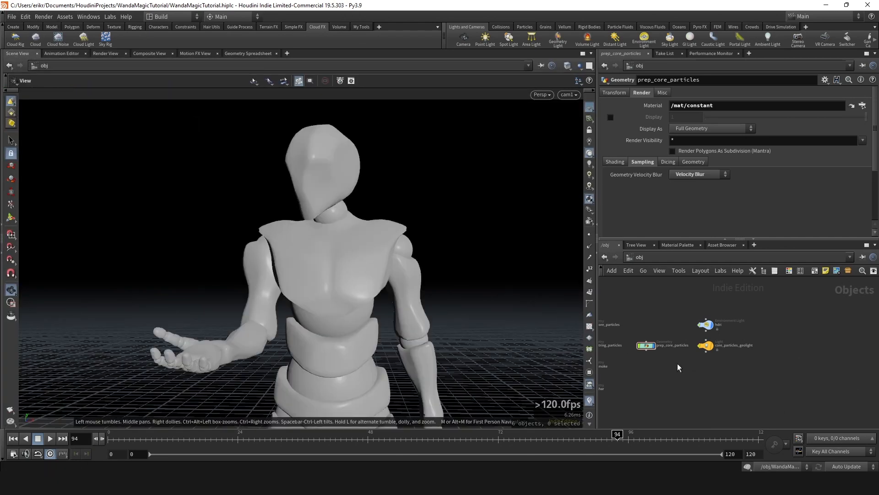
Inside the WandaMagic object, display cache_sting_particles, cache_core_popsim and cache_smoke_sim together in the viewport
scroll(643, 333, up, 3)
double_click(643, 333)
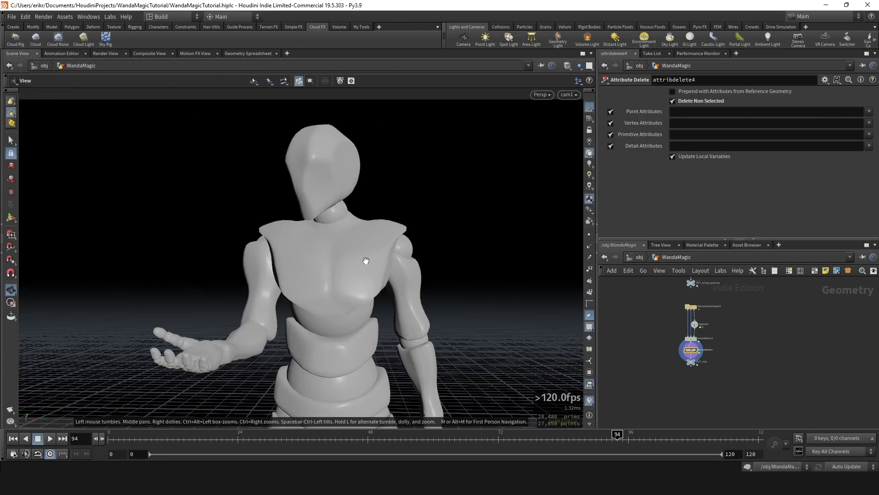
scroll(704, 333, up, 5)
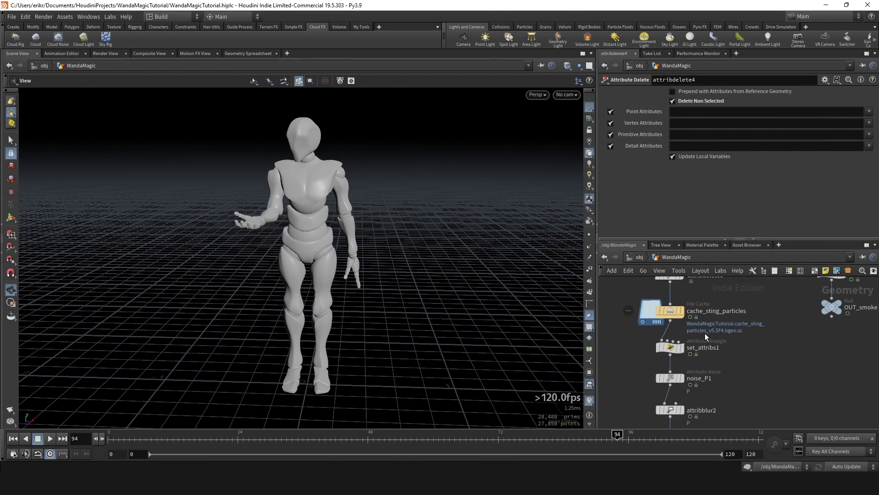
click(683, 312)
scroll(678, 333, down, 3)
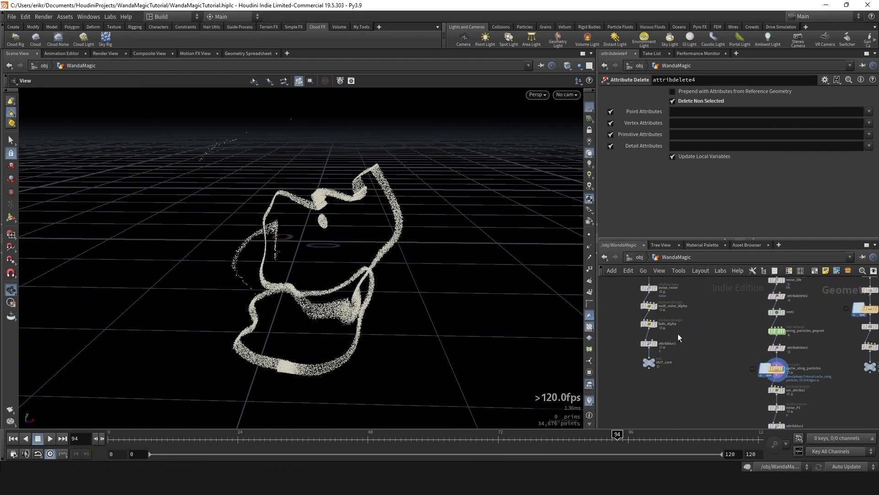
middle_drag(696, 354, 690, 394)
click(660, 331)
scroll(662, 333, down, 3)
middle_drag(793, 373, 705, 341)
scroll(705, 342, up, 5)
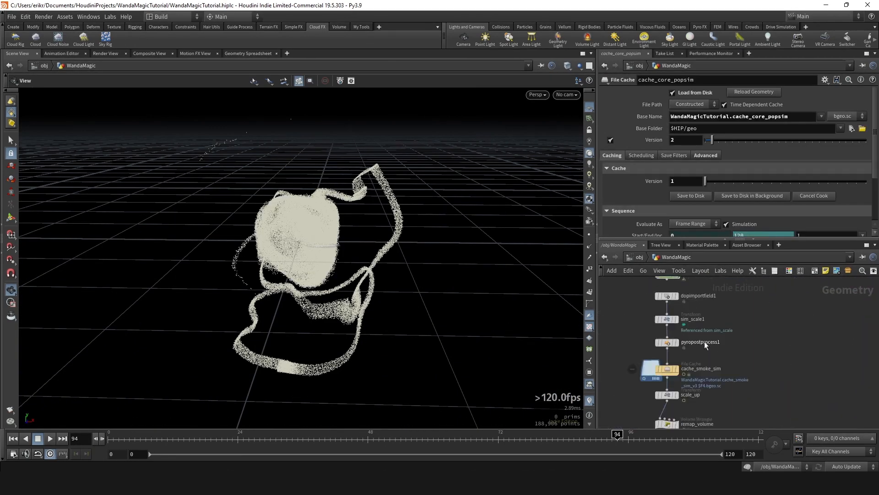
click(648, 375)
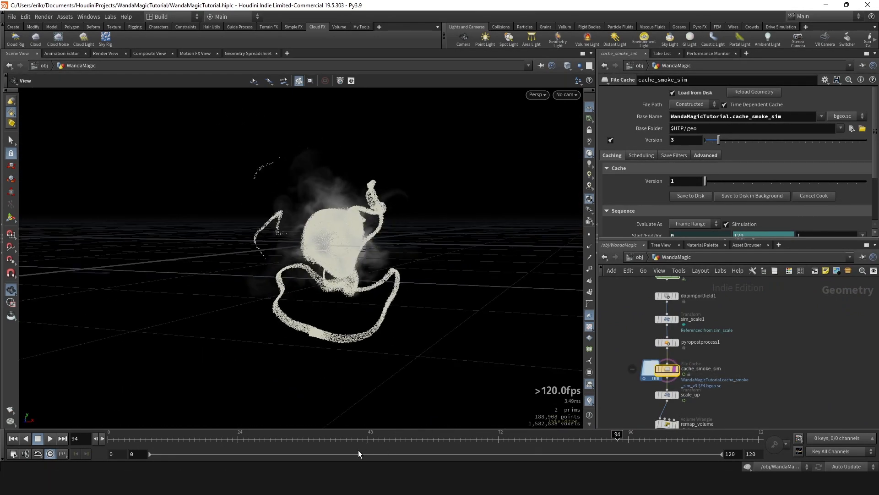
Scrub the timeline up to frame 99 to review the combined particle and smoke caches
click(428, 438)
drag(447, 438, 645, 437)
scroll(703, 355, up, 3)
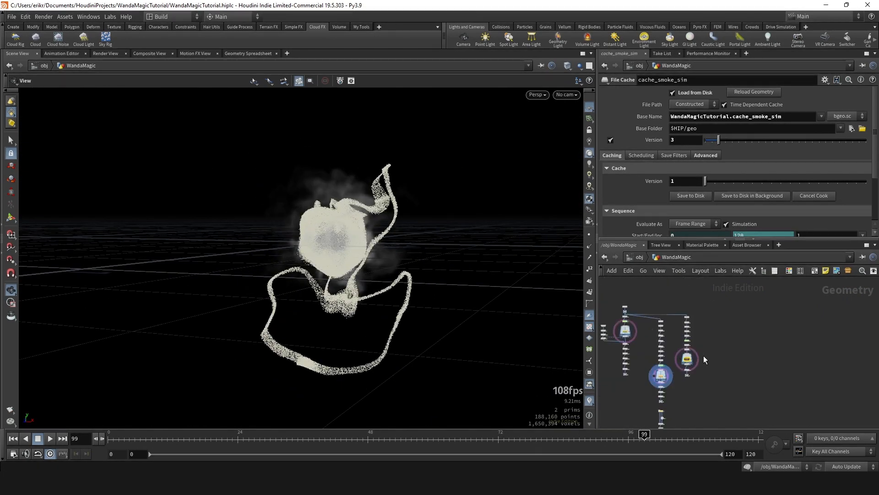
Show the OUT_char node in the viewport together with the cached effects and frame the character's full body
scroll(670, 371, down, 6)
scroll(670, 372, up, 3)
click(649, 366)
key(shift+e)
drag(447, 270, 416, 263)
right_drag(416, 263, 389, 275)
middle_drag(389, 275, 410, 308)
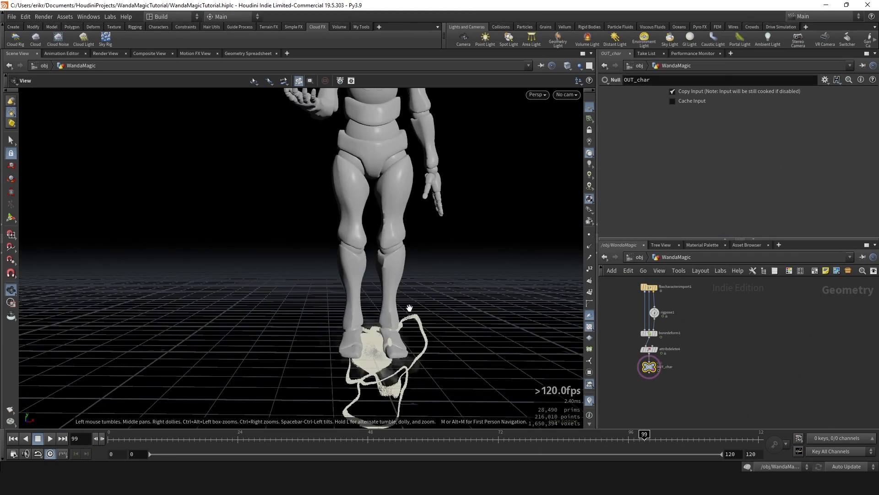
right_drag(411, 309, 454, 411)
Move the timeline to frame 61 and save the scene
drag(487, 438, 438, 409)
scroll(700, 347, down, 4)
key(ctrl+s)
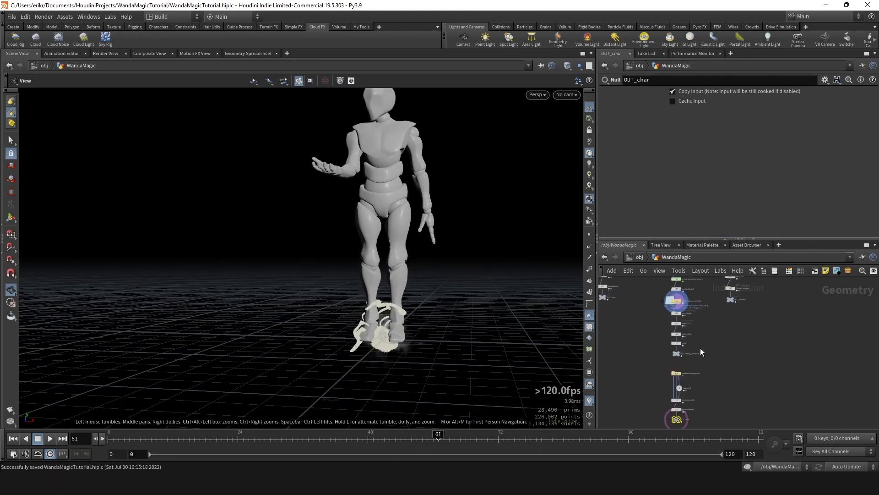
Insert a Transform node between attribblur1 and the OUT_core null and display it
scroll(729, 367, down, 3)
middle_drag(727, 367, 743, 385)
scroll(681, 351, up, 6)
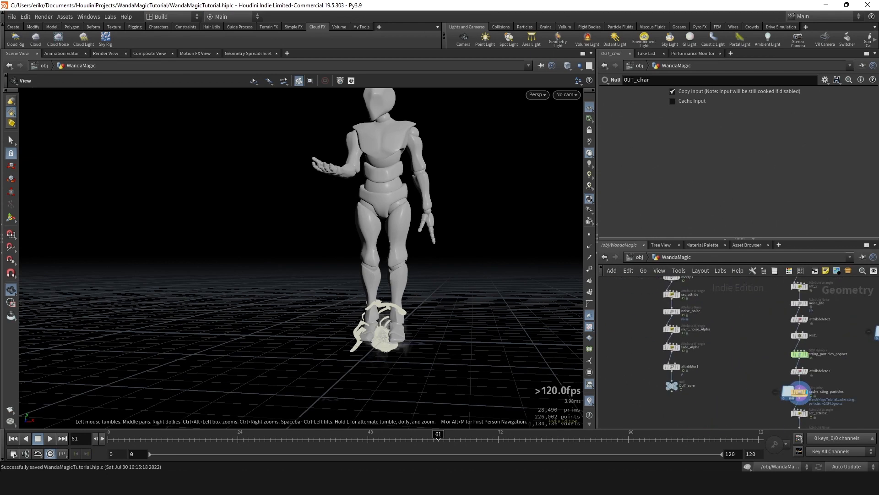
scroll(704, 350, up, 5)
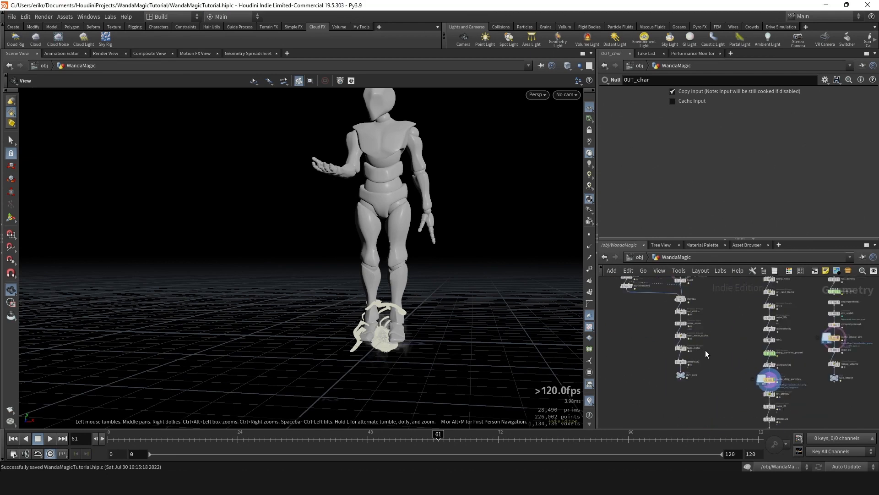
key(Tab)
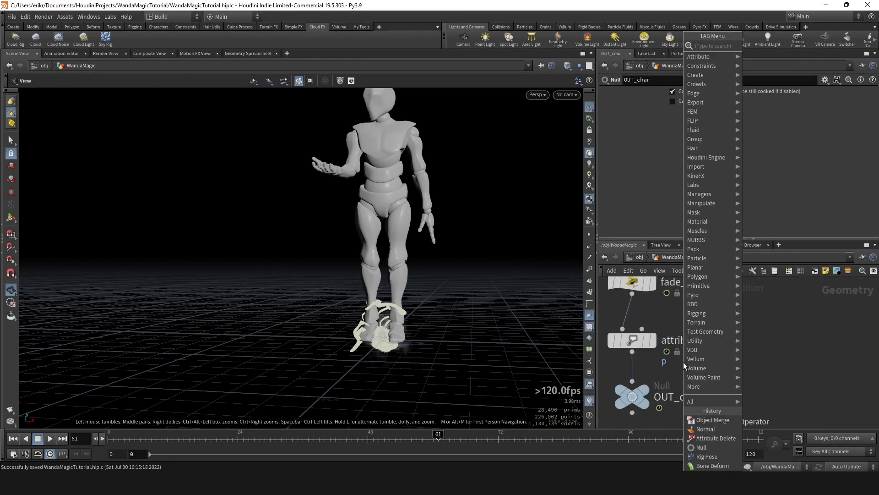
text(transform)
key(Return)
click(684, 362)
drag(702, 372, 654, 391)
click(654, 392)
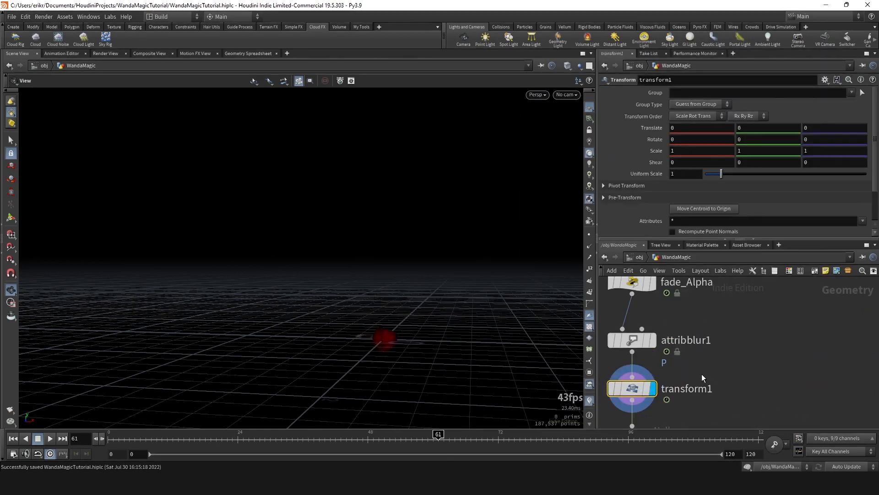
Rename the new Transform node as move_to_pos
double_click(691, 390)
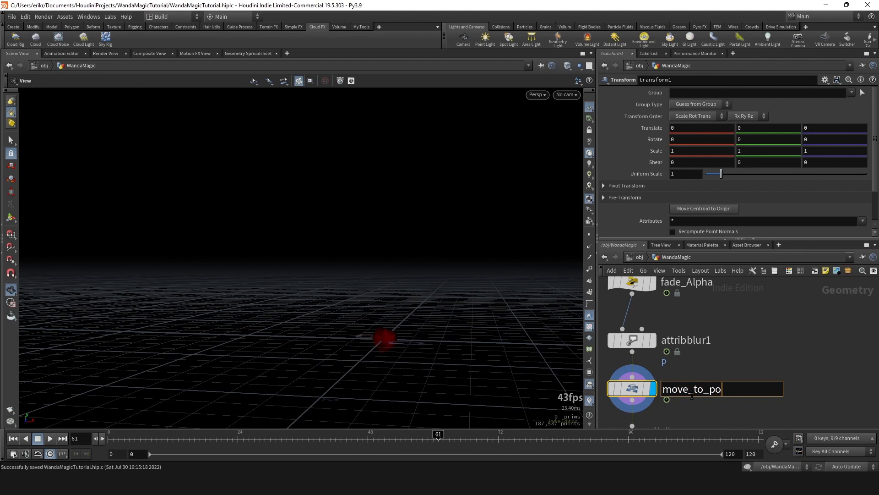
text(move_to_pos)
key(Return)
At the object level, hide the cam1 camera from the viewport
key(u)
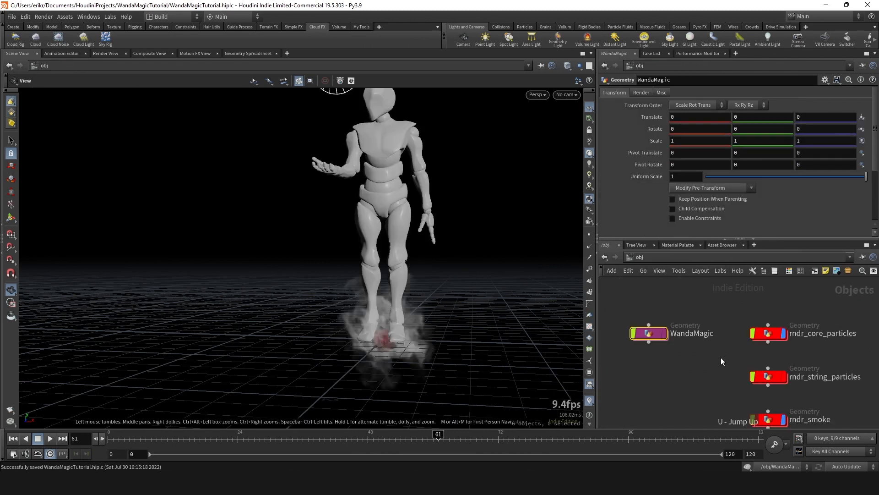
middle_drag(694, 338, 678, 327)
scroll(717, 327, up, 4)
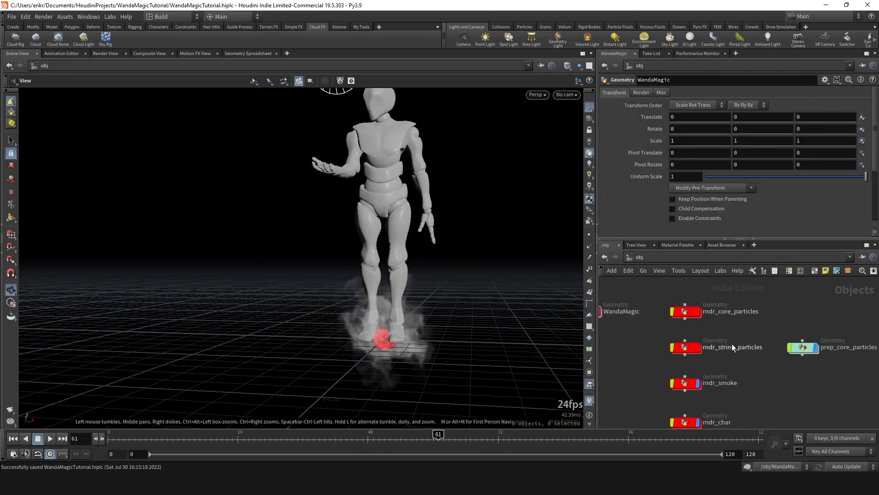
scroll(732, 344, down, 3)
mouse_move(731, 343)
middle_down()
mouse_move(731, 370)
mouse_move(742, 357)
middle_up()
scroll(403, 239, down, 3)
middle_drag(403, 238, 393, 281)
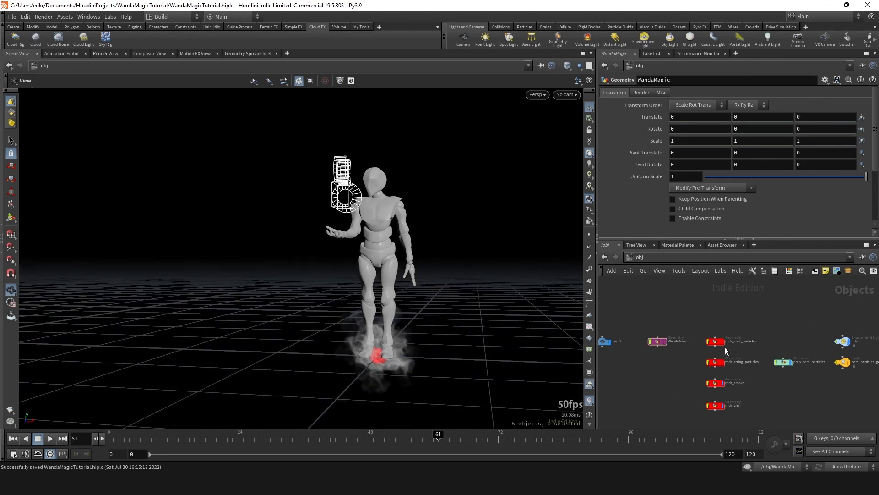
middle_drag(630, 355, 655, 355)
scroll(633, 349, up, 4)
click(638, 334)
Turn off the display of the rndr_smoke object
scroll(739, 377, down, 1)
middle_drag(744, 379, 644, 322)
scroll(737, 354, up, 1)
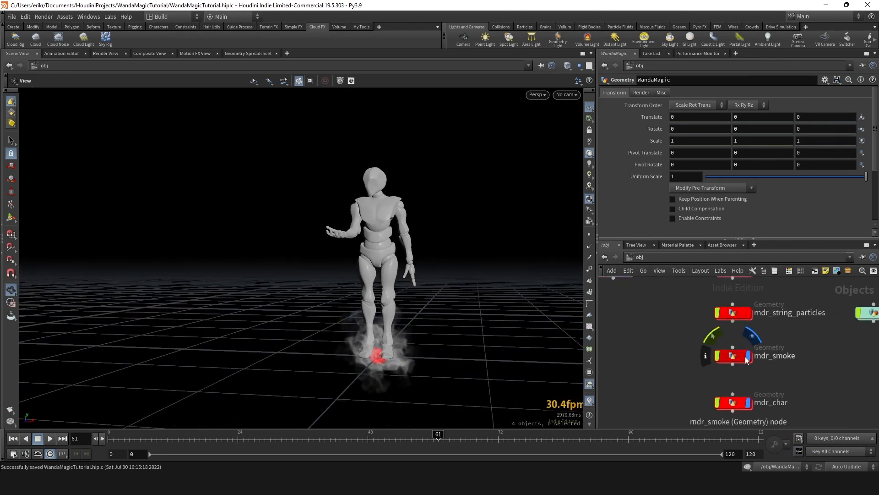
click(749, 355)
drag(342, 300, 361, 321)
Open the WandaMagic network again at its move_to_pos transform
scroll(748, 378, down, 3)
middle_drag(772, 331, 743, 369)
scroll(738, 355, up, 1)
middle_drag(800, 378, 774, 356)
click(742, 354)
scroll(699, 338, down, 2)
scroll(680, 347, up, 2)
double_click(671, 349)
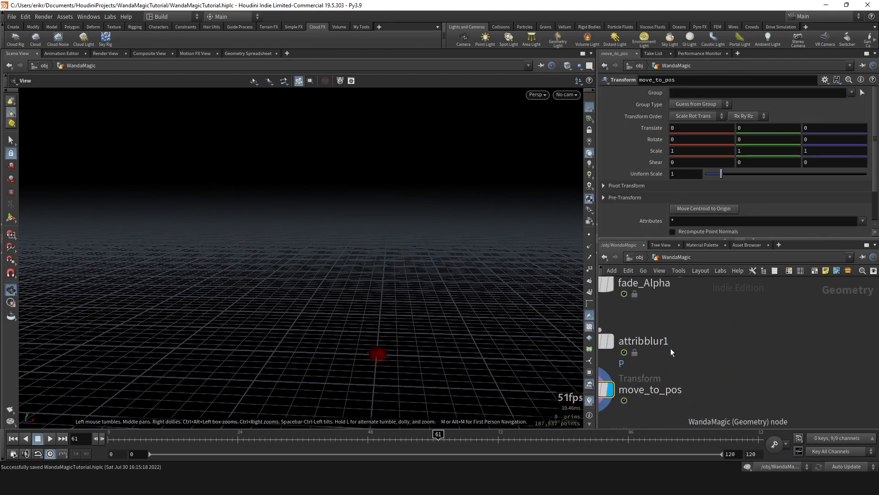
Display the other scene objects in the viewport so the character is shown together with the core particles
click(581, 70)
click(579, 76)
drag(430, 286, 389, 274)
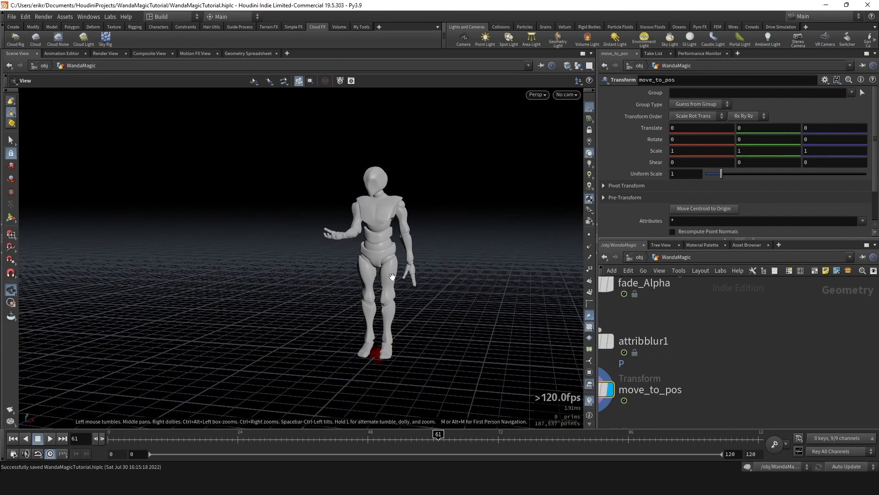
scroll(389, 274, up, 2)
scroll(716, 365, down, 2)
middle_drag(716, 365, 726, 356)
scroll(725, 356, up, 2)
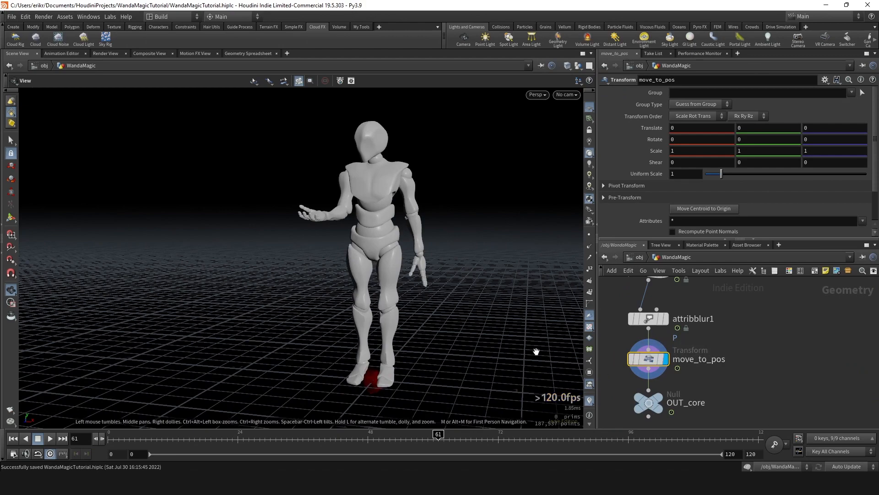
Move the core particles up and forward near the character's hand, to a translate of about 0, 1.214, 0.541
key(Return)
drag(374, 355, 374, 275)
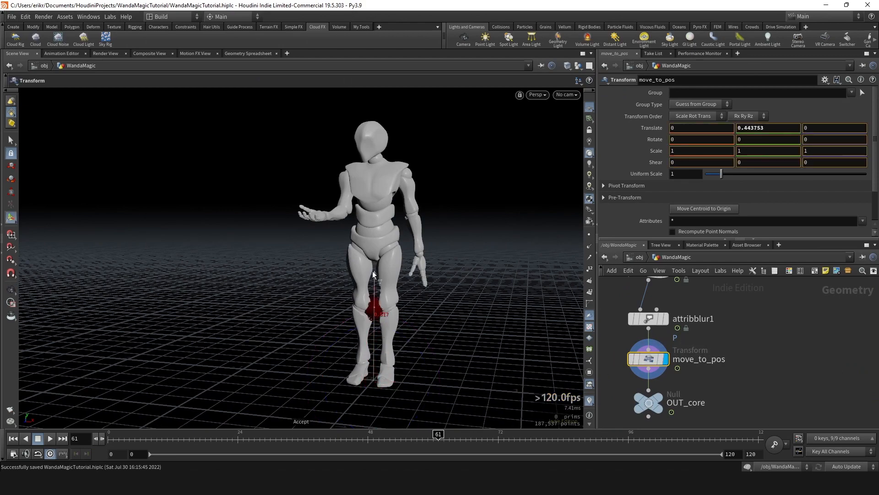
drag(384, 199, 311, 236)
scroll(308, 209, up, 4)
Set the viewport's particle display to Discs
right_click(590, 199)
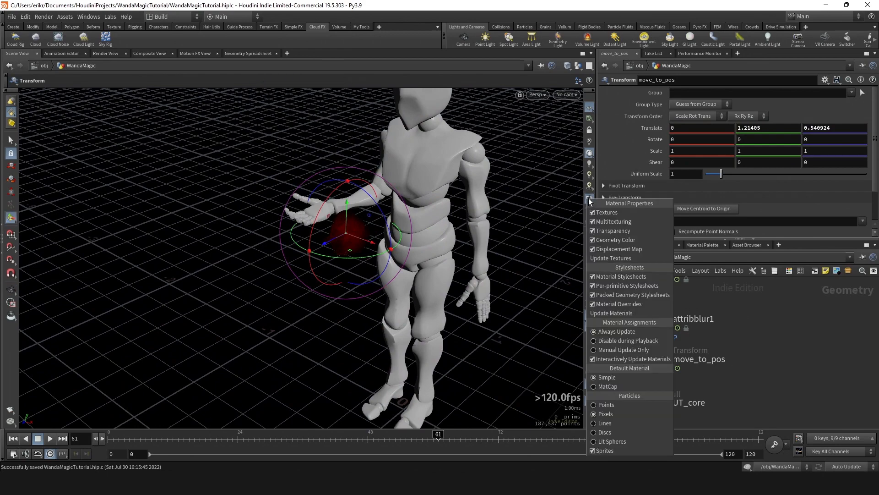
click(624, 434)
key(Escape)
Place the core particles over the character's palm at about -0.311, 1.235, 0.416 and set their uniform scale to 0.73
drag(350, 227, 295, 220)
scroll(295, 215, up, 3)
alt+drag(295, 211, 270, 153)
alt+middle_drag(271, 153, 303, 180)
middle_drag(686, 176, 649, 199)
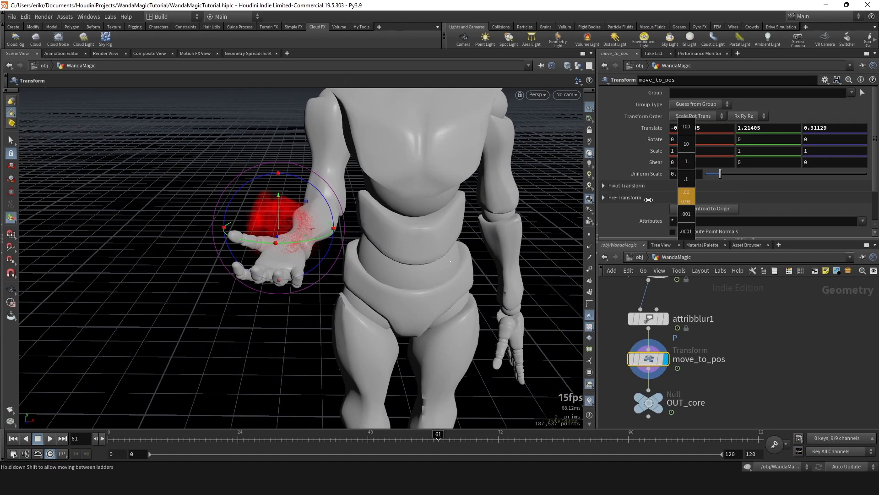
middle_drag(572, 192, 572, 192)
drag(306, 236, 310, 251)
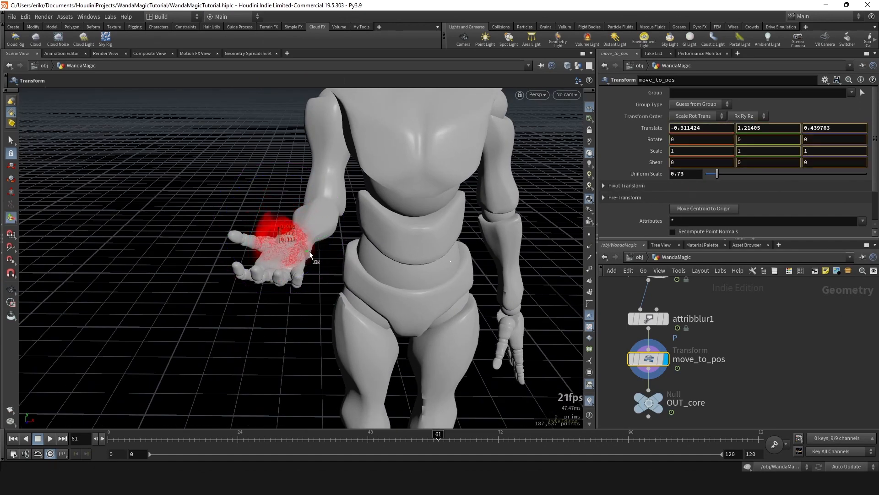
drag(279, 215, 280, 202)
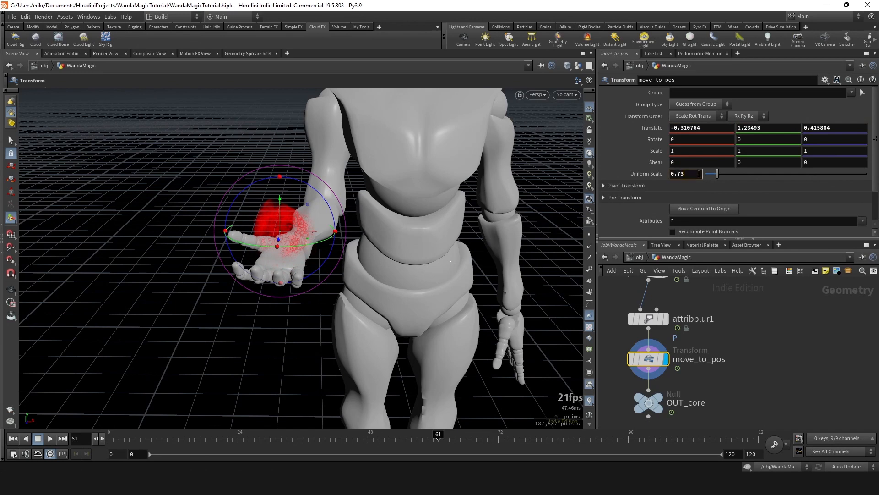
Look through cam1, set the core particles' uniform scale to 0.5 and nudge them to about -0.306, 1.231, 0.416
alt+drag(416, 234, 501, 87)
click(567, 94)
click(584, 139)
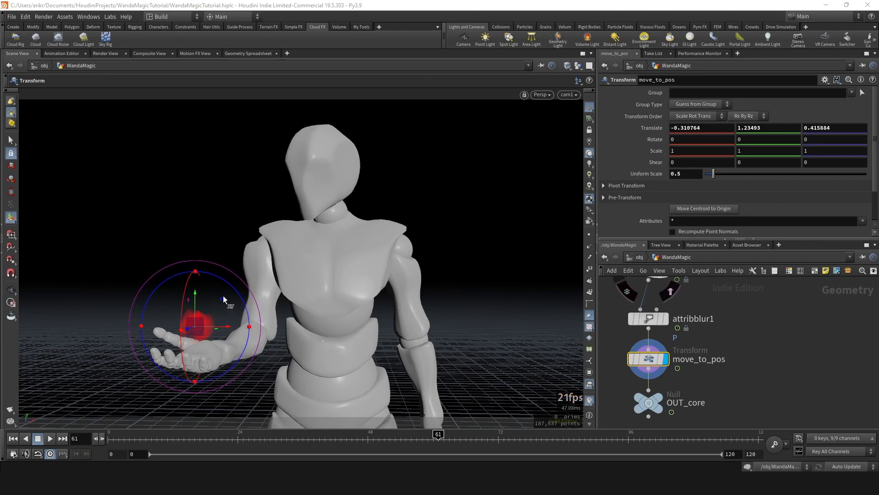
drag(223, 300, 225, 301)
alt+right_drag(191, 343, 243, 336)
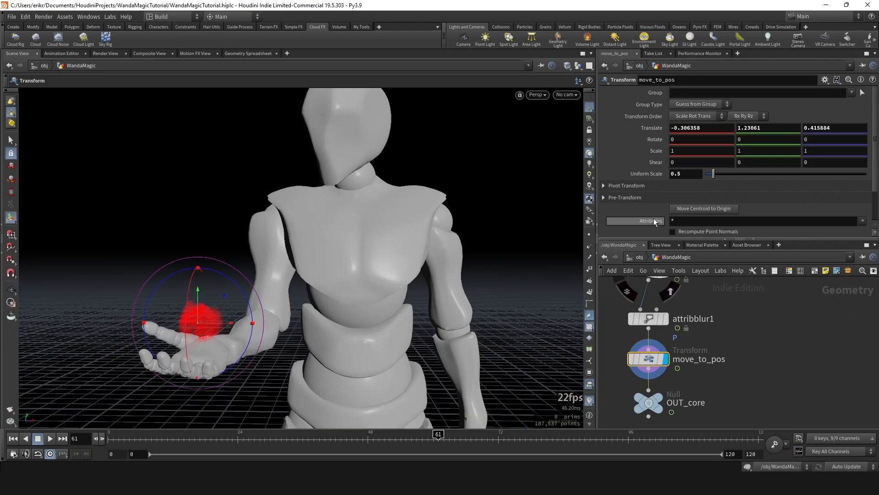
Refine the core particles' position over the palm to about -0.310, 1.231, 0.376 and set their uniform scale to 0.45
alt+middle_drag(251, 325, 357, 270)
alt+right_drag(357, 270, 274, 304)
alt+drag(275, 304, 206, 348)
alt+drag(330, 325, 445, 202)
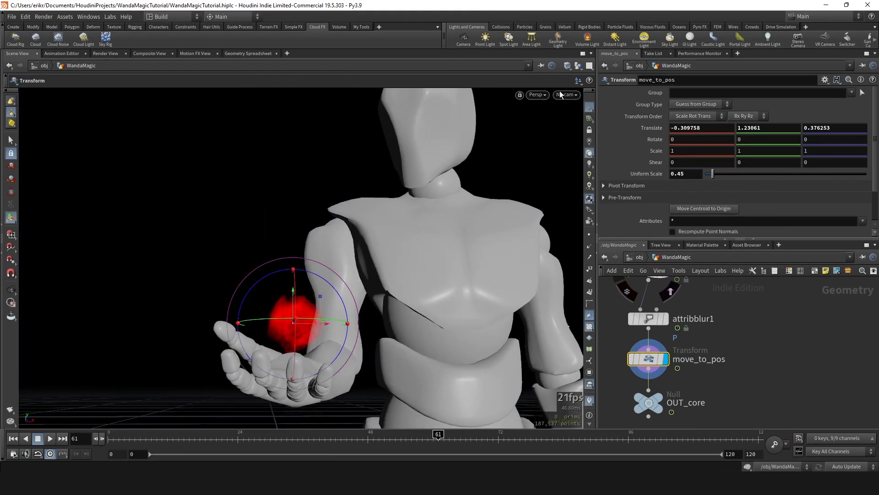
Examine the core particles' placement above the hand through cam1 and close up
click(562, 95)
click(570, 138)
key(space+f)
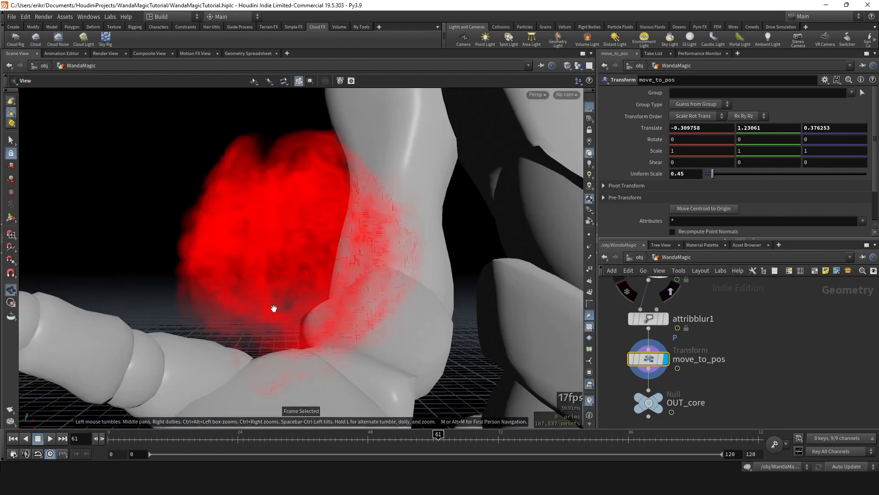
drag(306, 306, 223, 312)
scroll(303, 311, down, 5)
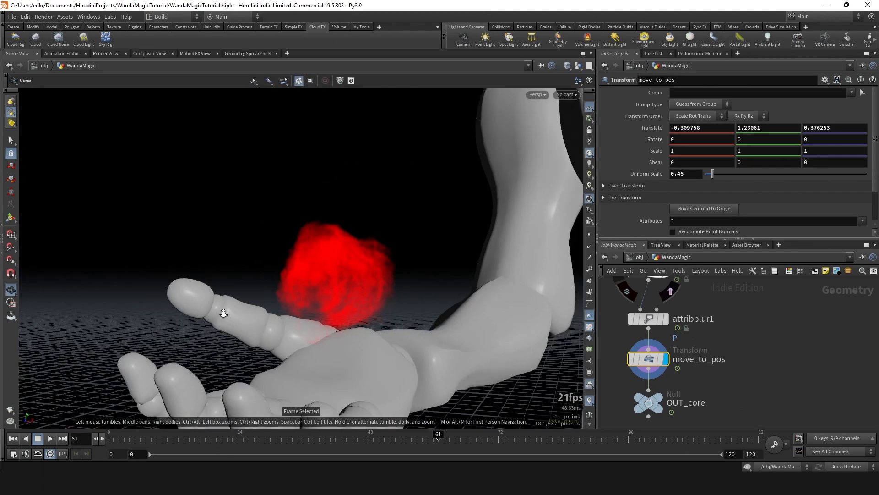
Try a uniform scale of 0.2 on the core particles' transform, and undo it
scroll(341, 317, down, 5)
drag(341, 317, 382, 322)
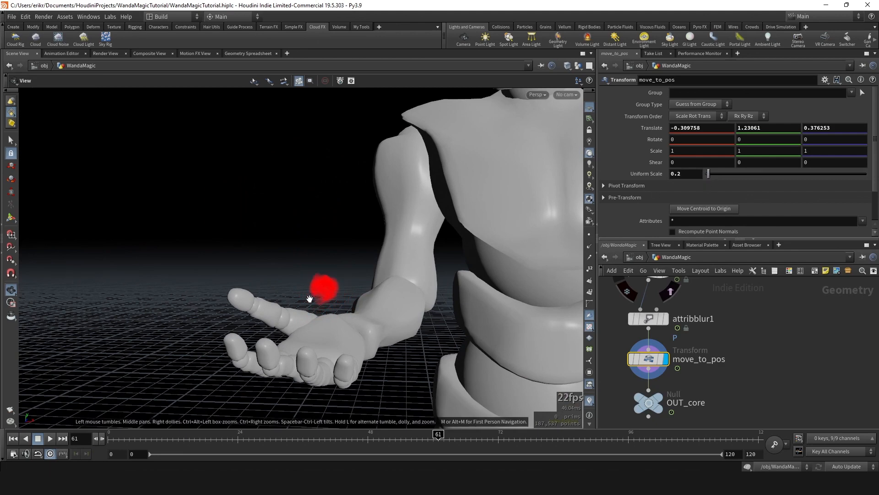
drag(334, 294, 308, 281)
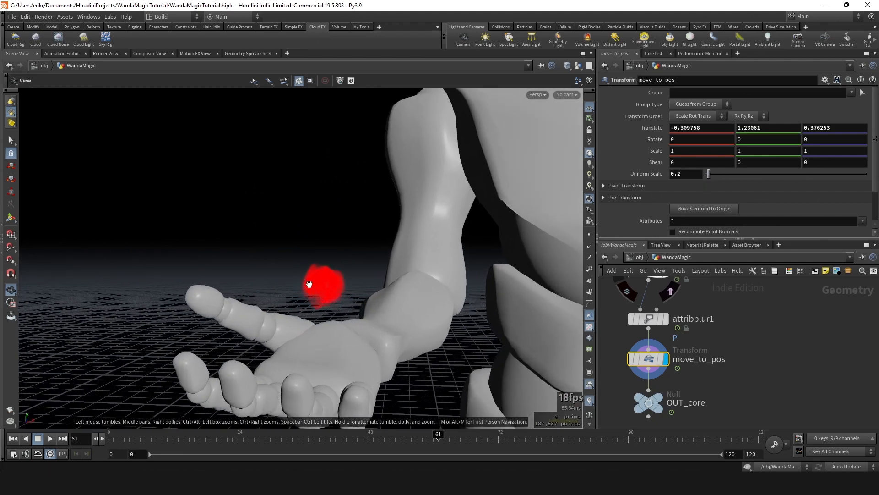
key(ctrl+z)
Insert an Attribute Wrangle between move_to_pos and OUT_core and name it mult_pscale
middle_drag(700, 373, 713, 344)
key(Tab)
text(wrangle)
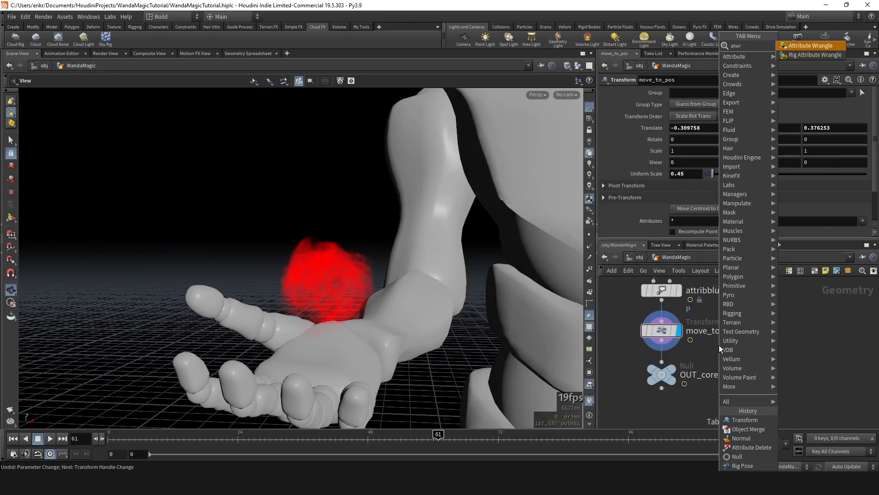
key(Return)
click(675, 353)
double_click(706, 372)
drag(687, 372, 705, 371)
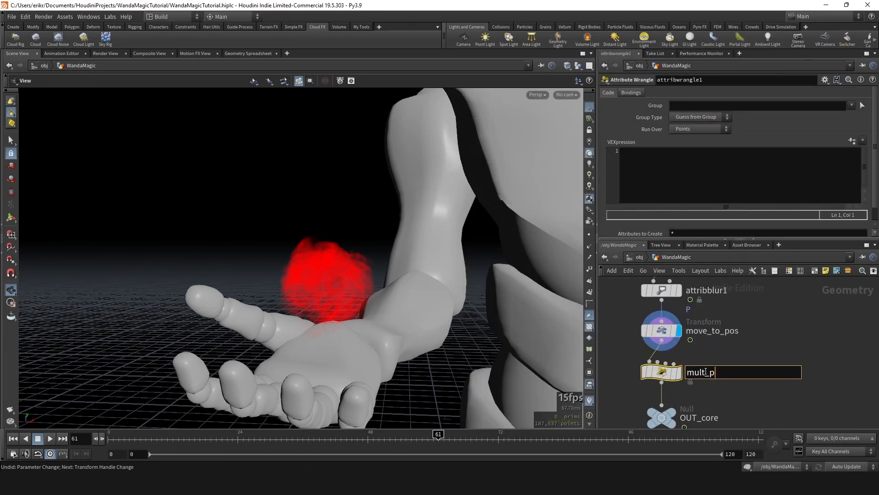
key(Return)
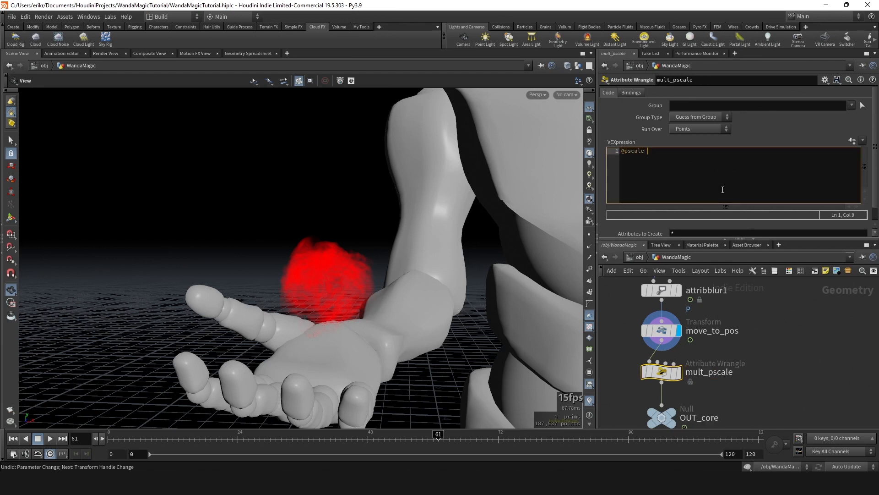
text(h())
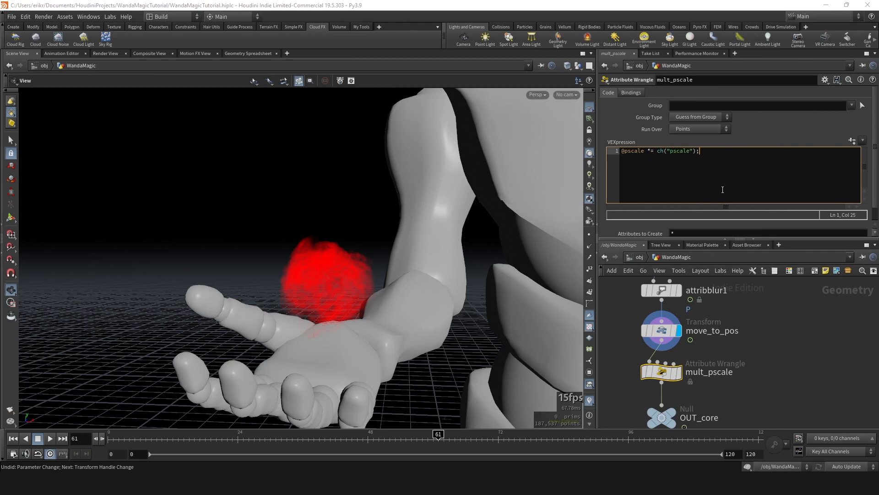
click(853, 142)
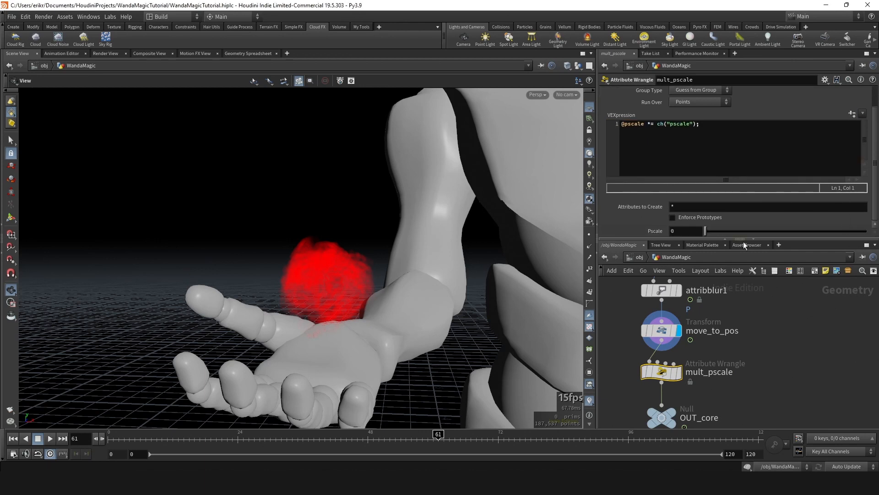
Link the Pscale parameter of mult_pscale to move_to_pos's Uniform Scale as a relative reference and display the wrangle's result
click(662, 330)
click(683, 185)
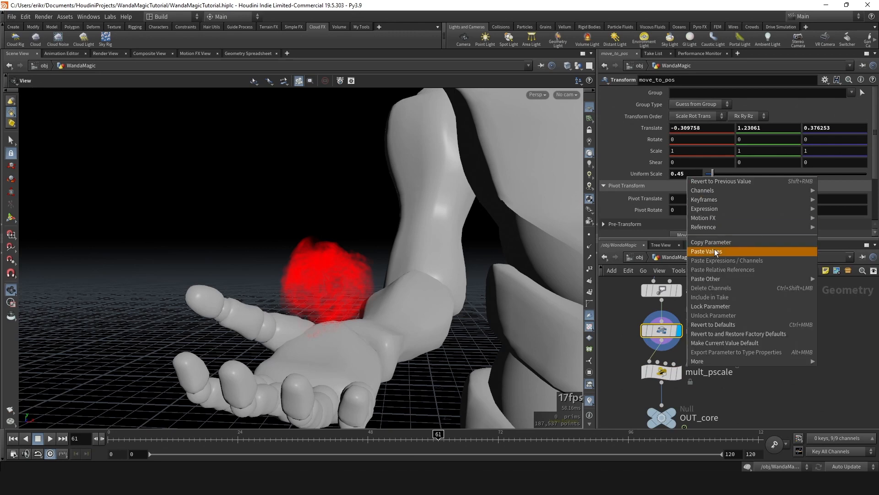
click(661, 372)
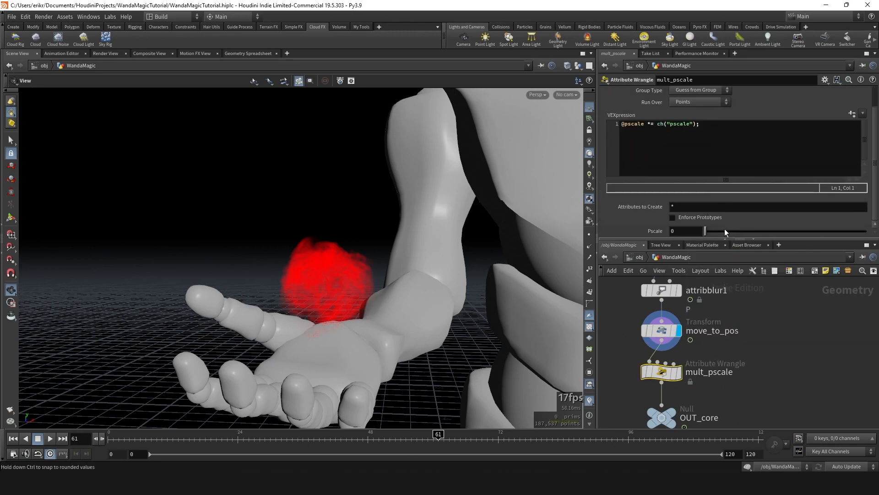
right_click(686, 235)
click(739, 336)
click(614, 231)
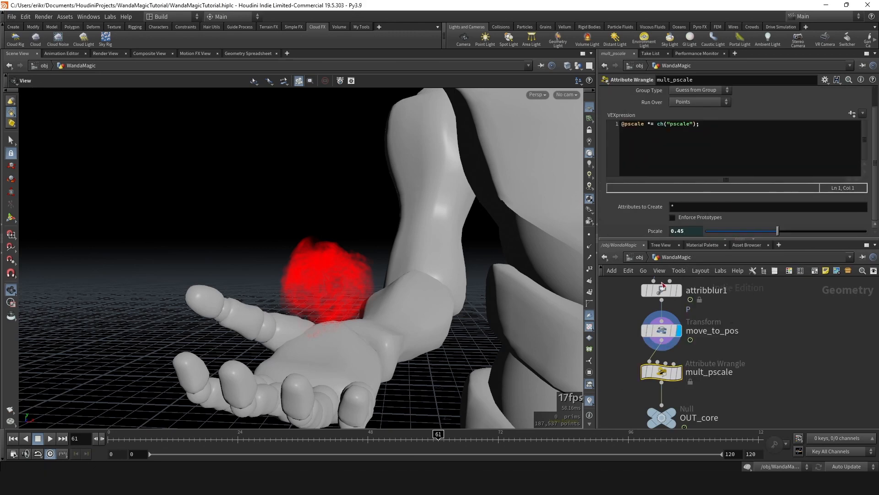
drag(367, 287, 310, 285)
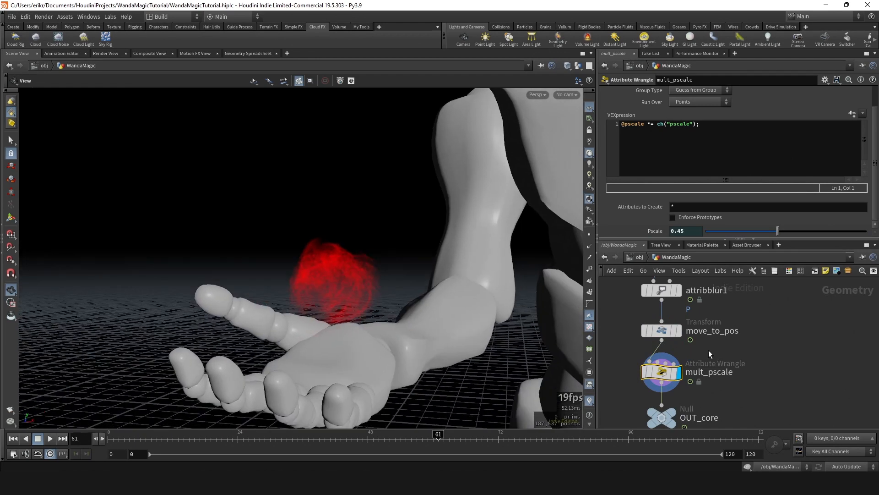
Try a different uniform scale on move_to_pos to test the linked particle size, and undo it
click(661, 330)
middle_drag(683, 177, 678, 177)
key(ctrl+z)
Color the move_to_pos node teal and the mult_pscale node light purple, and save the scene
key(ctrl+s)
scroll(749, 370, down, 6)
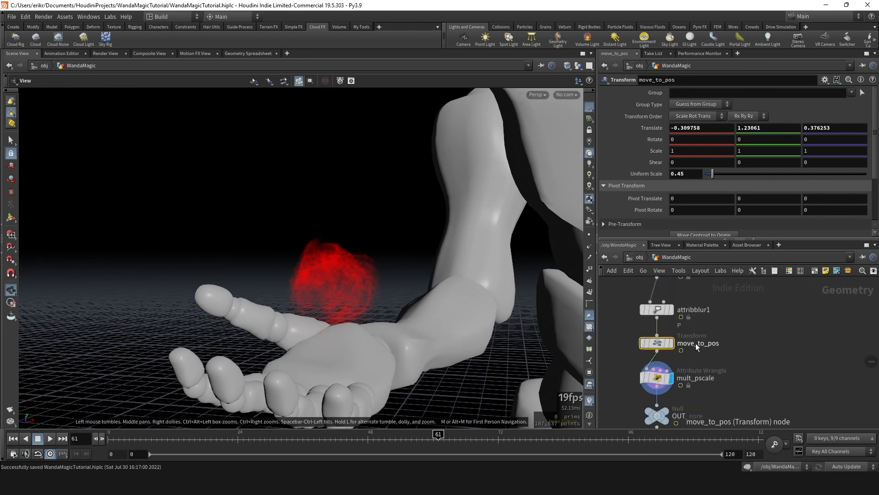
key(c)
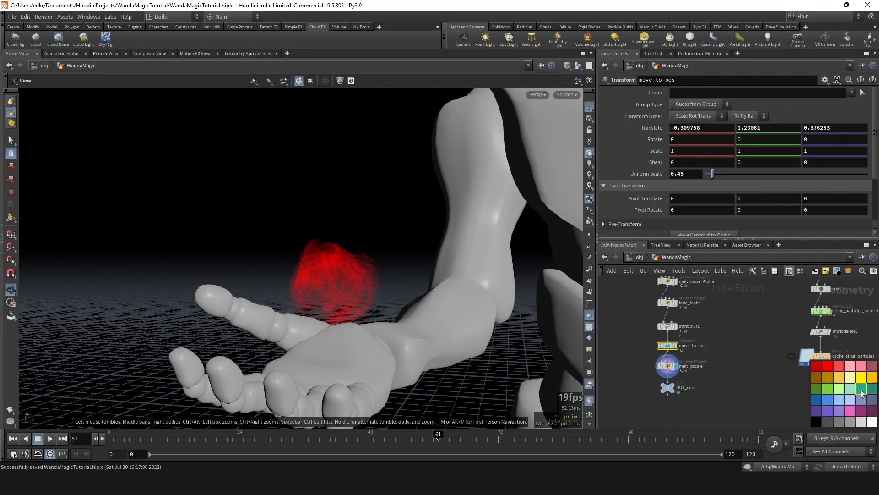
click(861, 391)
scroll(670, 368, up, 5)
click(669, 365)
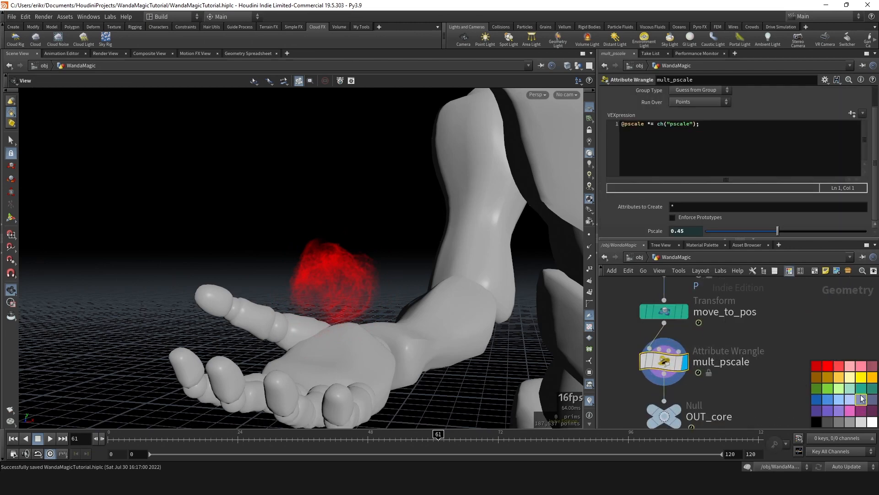
key(ctrl+s)
Create reference copies of the move_to_pos and mult_pscale nodes
scroll(719, 373, down, 6)
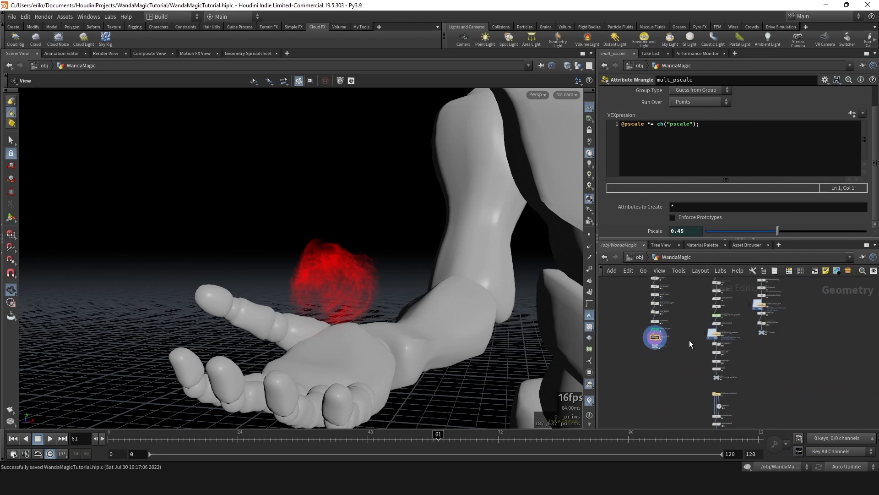
scroll(663, 328, up, 4)
drag(693, 310, 600, 348)
scroll(688, 329, down, 3)
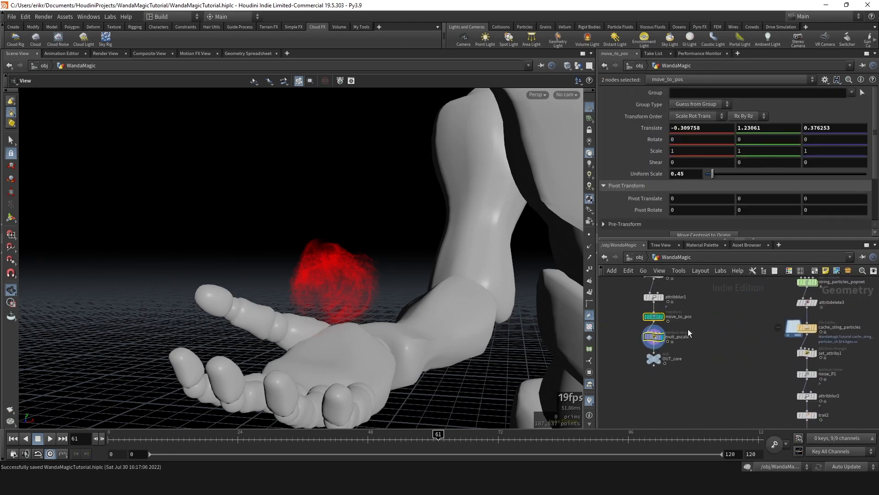
right_click(654, 317)
mouse_move(690, 331)
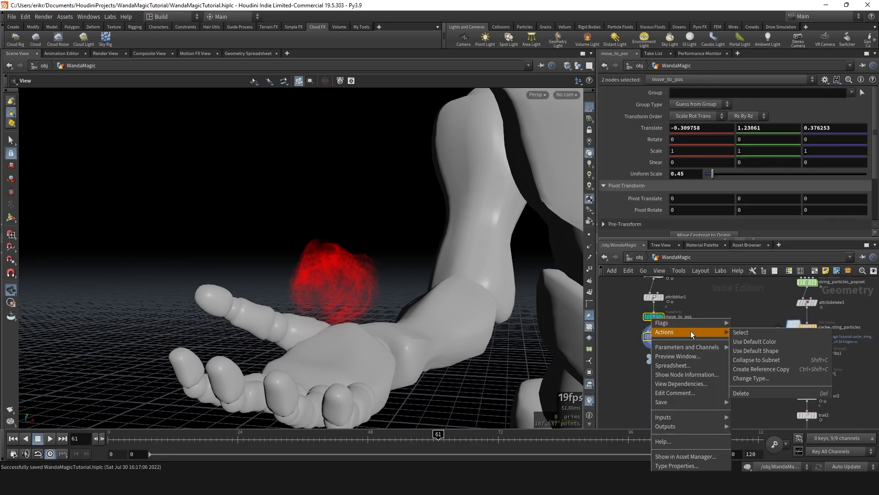
click(768, 369)
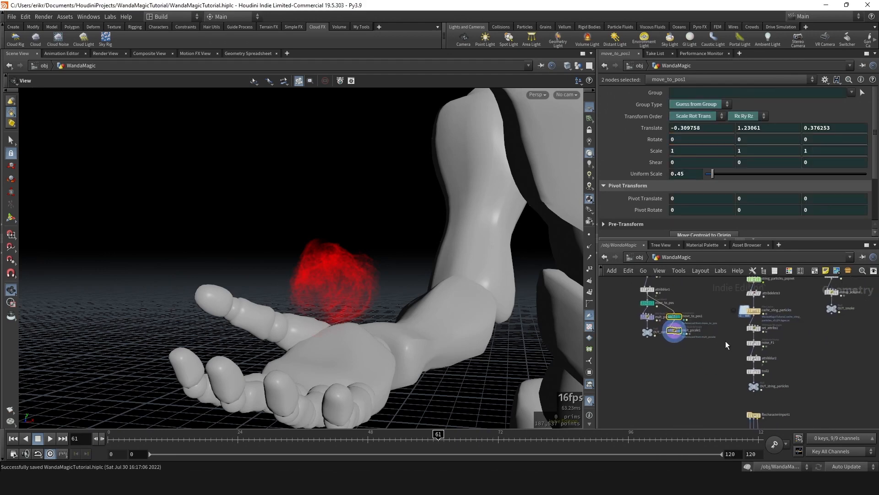
Insert the two reference copies just before OUT_string_particles and display their result
click(761, 391)
scroll(774, 391, down, 3)
middle_drag(780, 387, 770, 342)
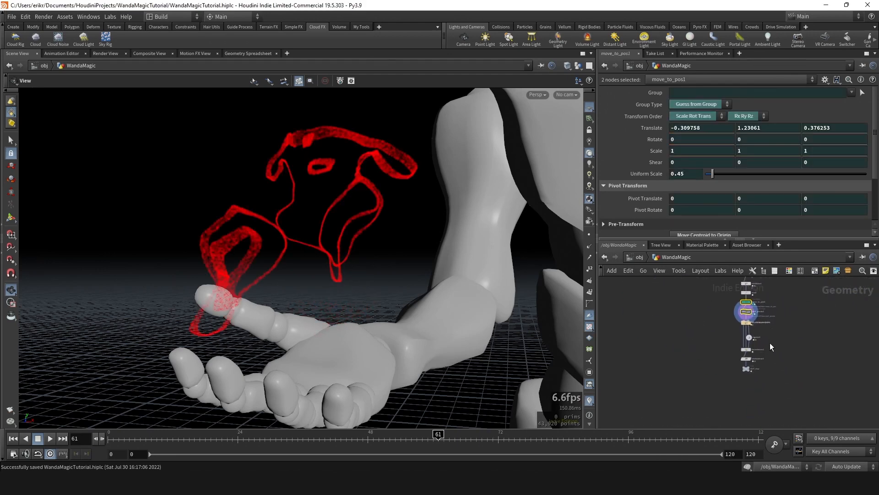
scroll(771, 344, up, 2)
Move the FBX character import chain down to clear OUT_string_particles, aligning fbxcharacterimport1 above its rigpose node
drag(790, 414, 746, 314)
scroll(734, 312, up, 5)
click(718, 352)
scroll(748, 319, down, 4)
scroll(774, 353, up, 2)
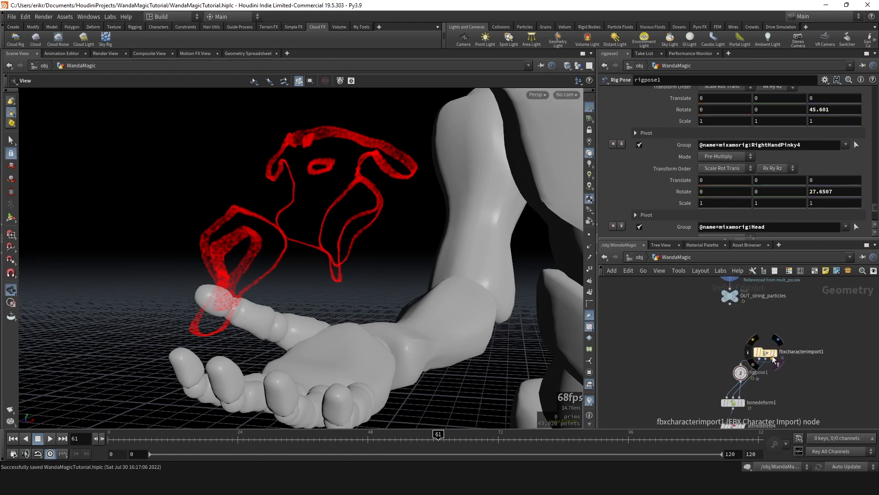
drag(772, 356, 731, 349)
scroll(753, 334, down, 6)
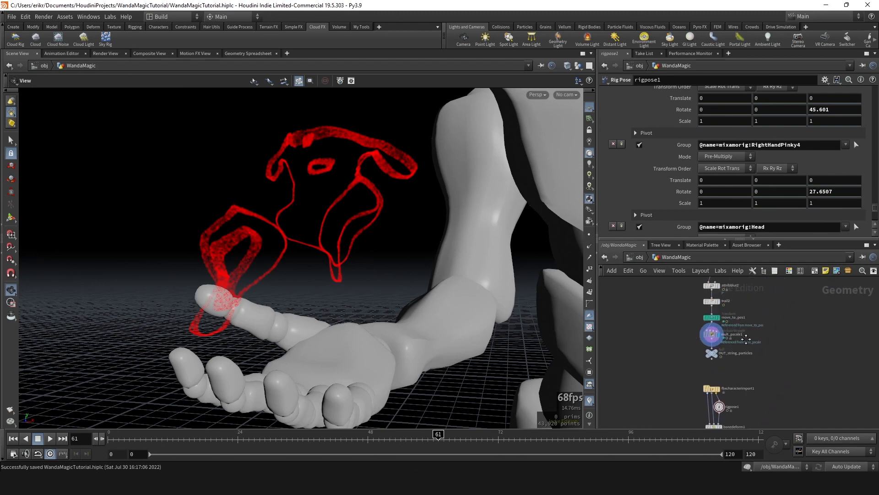
Insert linked copies of the move_to_pos and mult_pscale nodes between remap_volume and OUT_smoke, and display their result
key(ctrl+v)
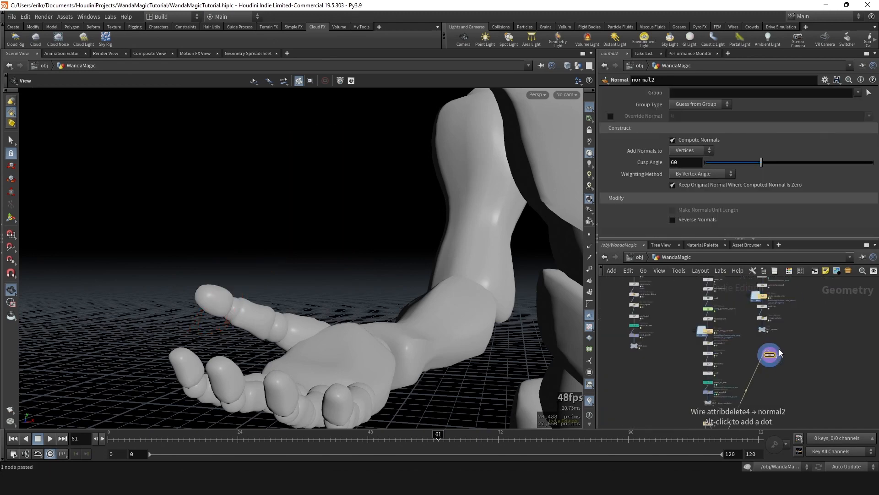
key(ctrl+z)
scroll(703, 383, up, 3)
key(ctrl+c)
scroll(733, 367, down, 3)
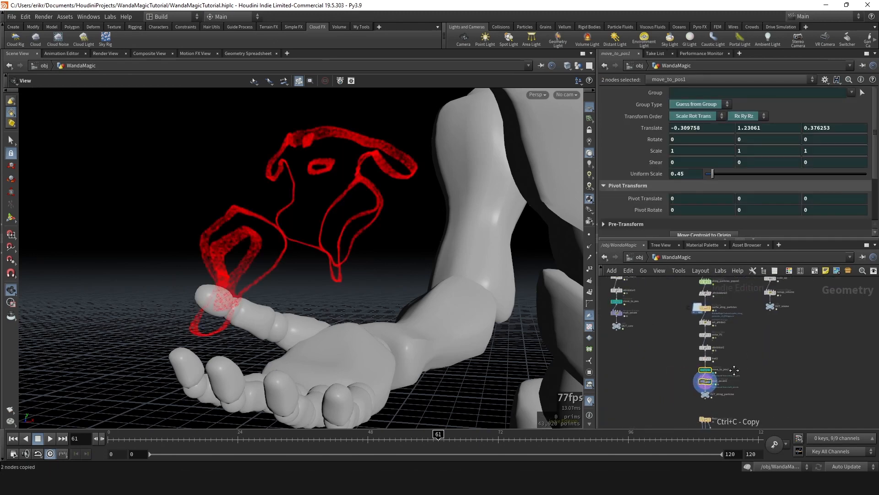
middle_drag(779, 351, 735, 386)
scroll(736, 380, up, 3)
key(ctrl+v)
drag(738, 371, 723, 333)
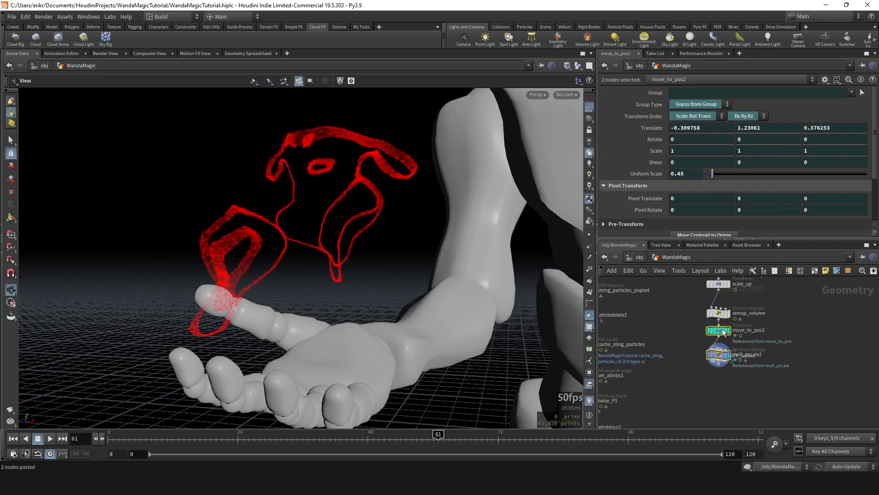
scroll(736, 338, down, 3)
scroll(741, 339, up, 4)
click(738, 347)
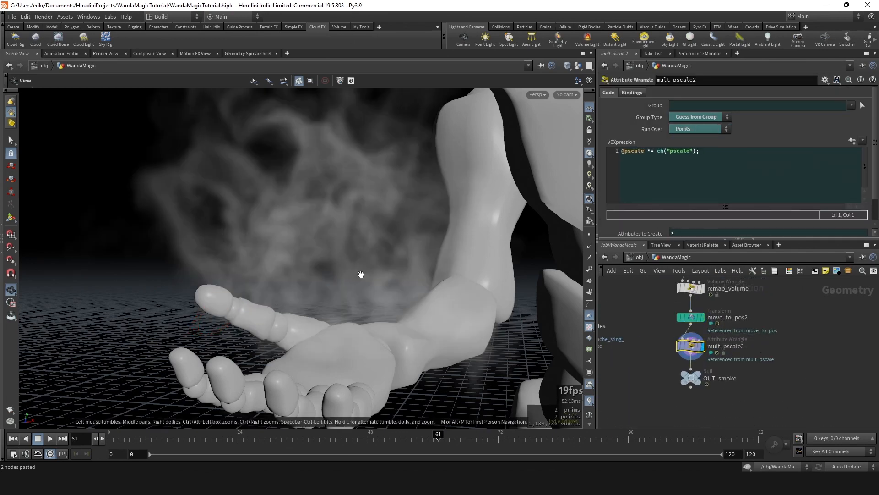
Remove mult_pscale2 from the smoke chain and compare the smoke with move_to_pos2 bypassed and active
scroll(727, 376, up, 2)
key(ctrl+x)
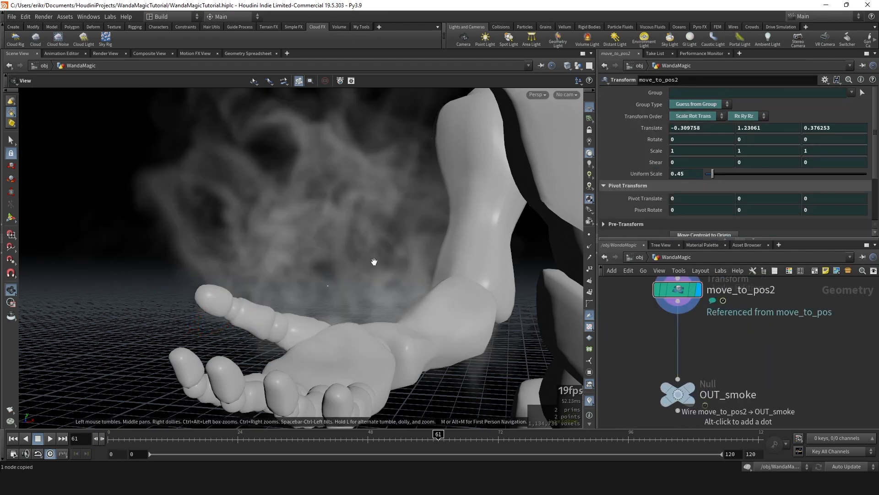
scroll(375, 262, down, 5)
drag(351, 283, 377, 296)
click(658, 290)
click(658, 290)
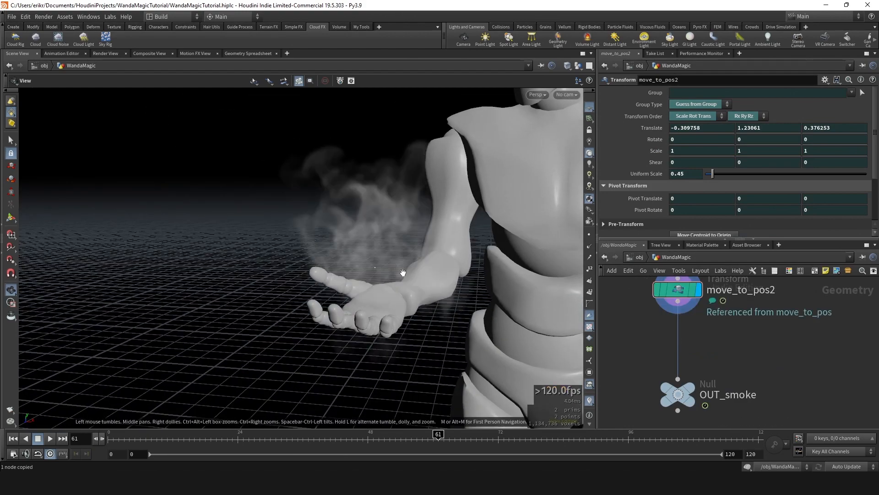
scroll(404, 273, down, 5)
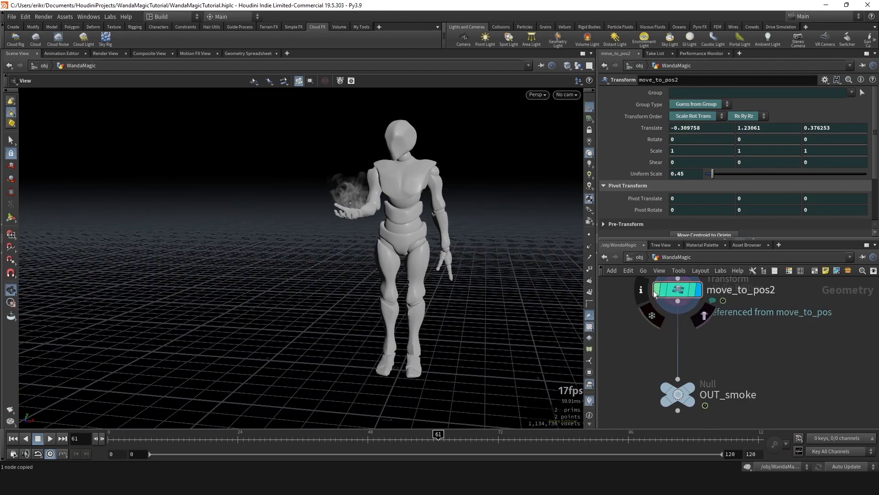
click(655, 292)
click(655, 293)
Branch a temporary Transform node off remap_volume beside move_to_pos2 and display its result
middle_drag(752, 330, 729, 370)
key(Tab)
text(t)
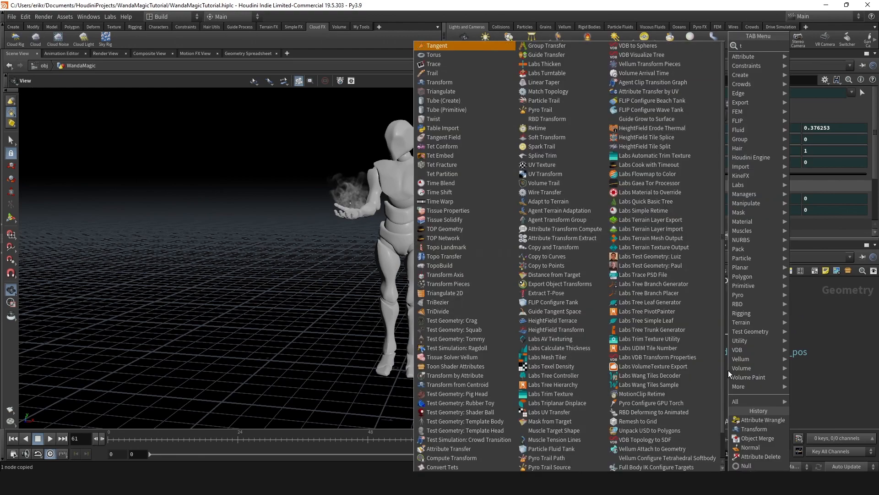
text(rans)
key(Return)
click(729, 370)
click(728, 359)
click(654, 292)
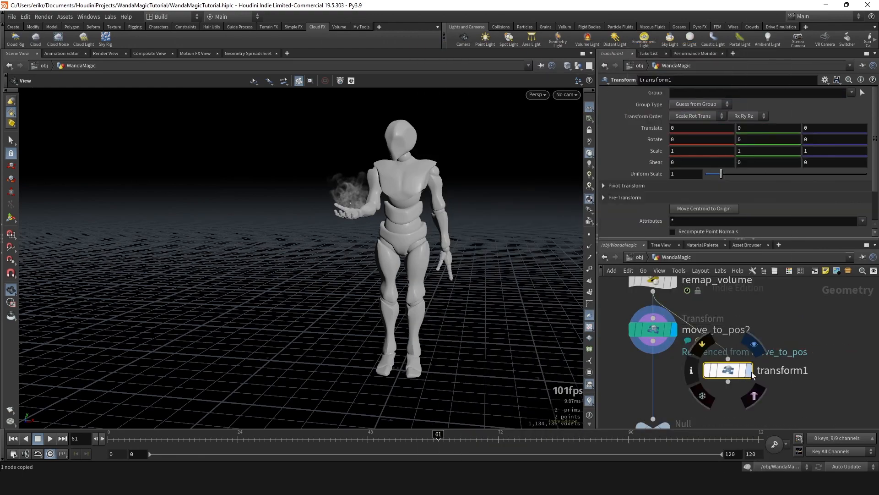
click(752, 372)
drag(751, 372, 763, 380)
Test the smoke at a uniform scale of 0.26 on the temporary transform, and delete that node
scroll(420, 278, up, 2)
middle_drag(420, 278, 385, 225)
mouse_move(721, 174)
mouse_down()
mouse_move(799, 177)
mouse_move(711, 179)
mouse_up()
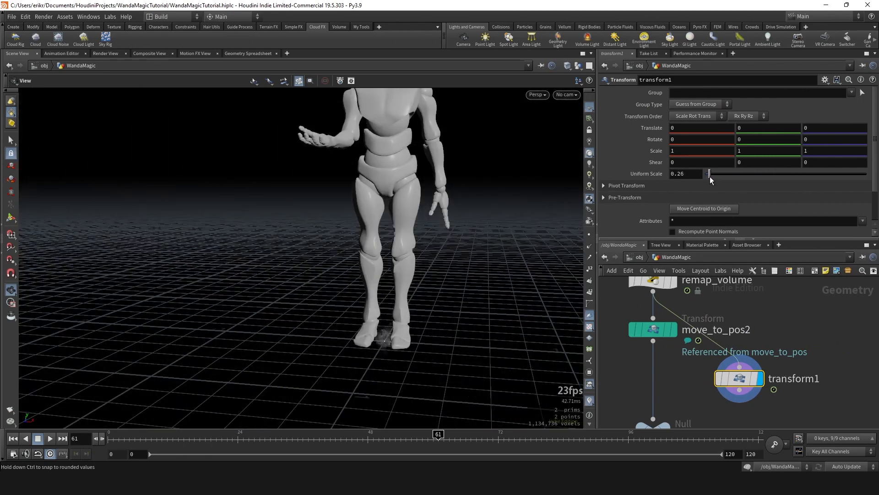
key(ctrl+x)
Insert a Volume Wrangle between move_to_pos2 and OUT_smoke
middle_drag(674, 382, 704, 370)
key(Tab)
text(vw)
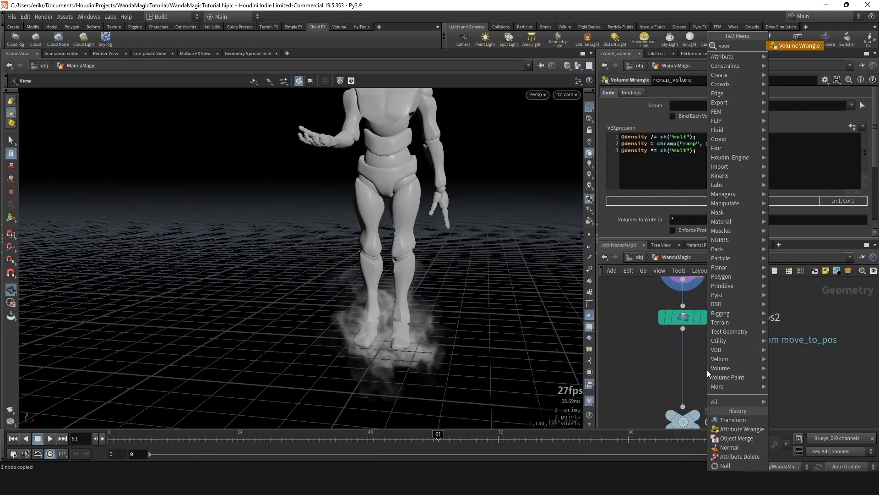
key(Return)
key(Return)
mouse_move(707, 370)
mouse_down()
mouse_move(688, 355)
mouse_move(692, 368)
mouse_up()
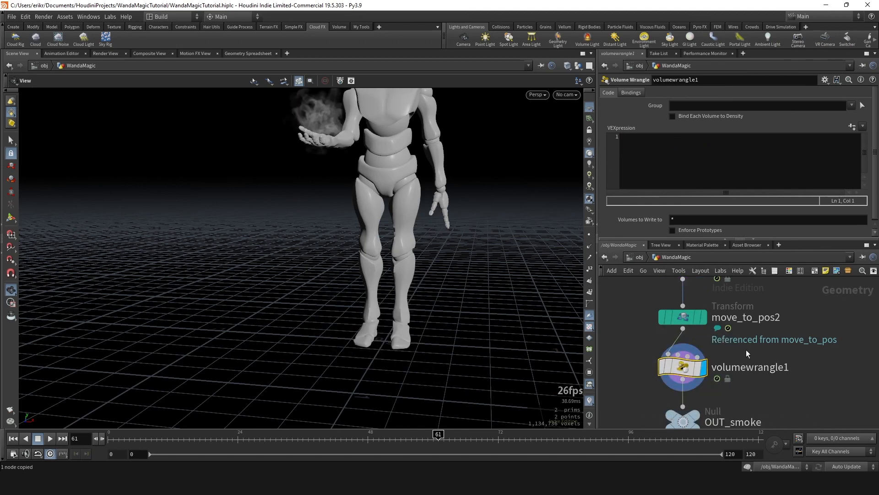
Rename the volume wrangle mult_density and color it light purple
middle_drag(356, 153, 358, 234)
scroll(358, 234, up, 4)
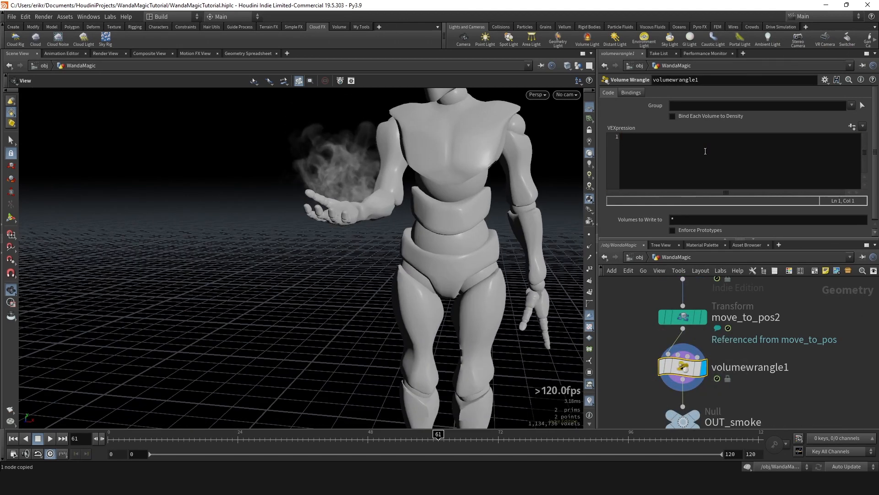
double_click(729, 367)
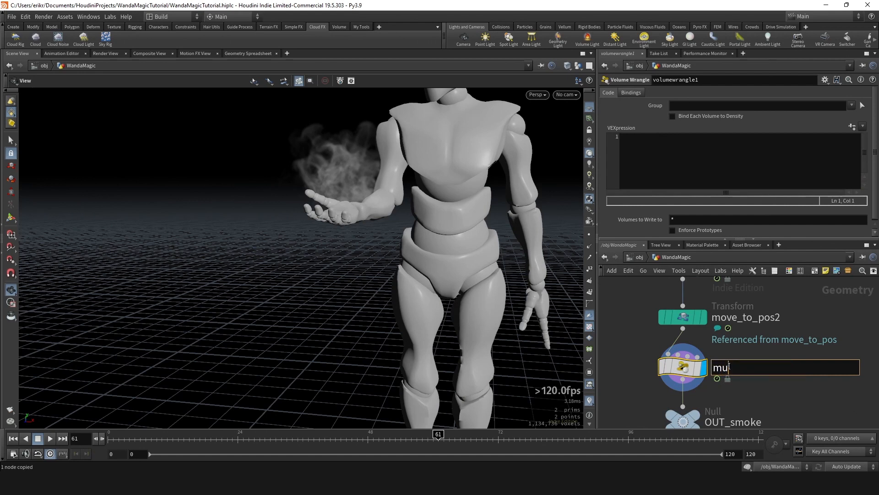
text(mult_density)
key(Return)
key(c)
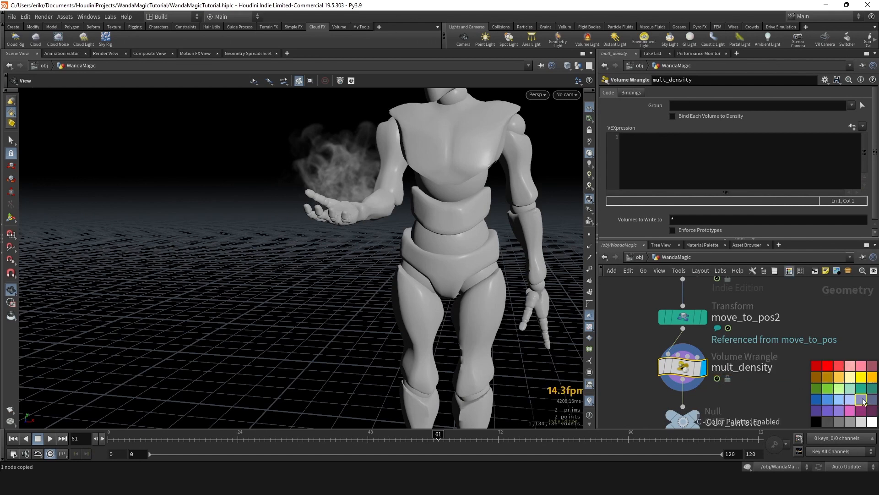
key(c)
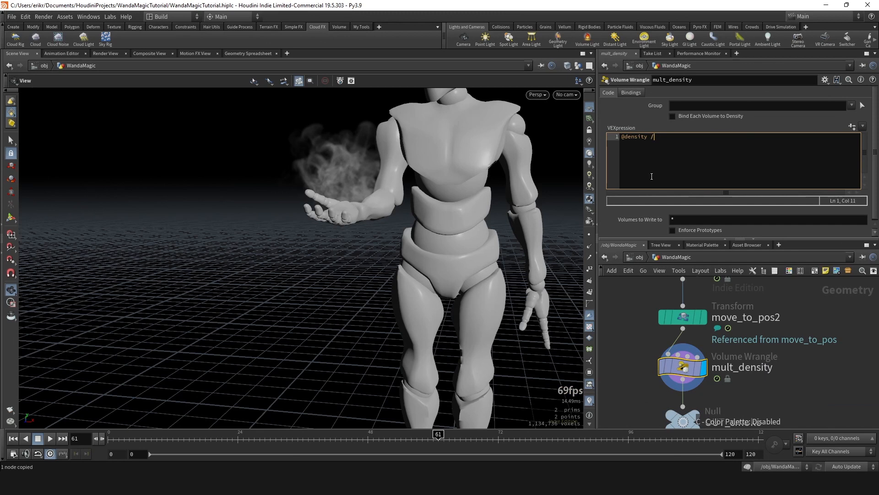
text(()
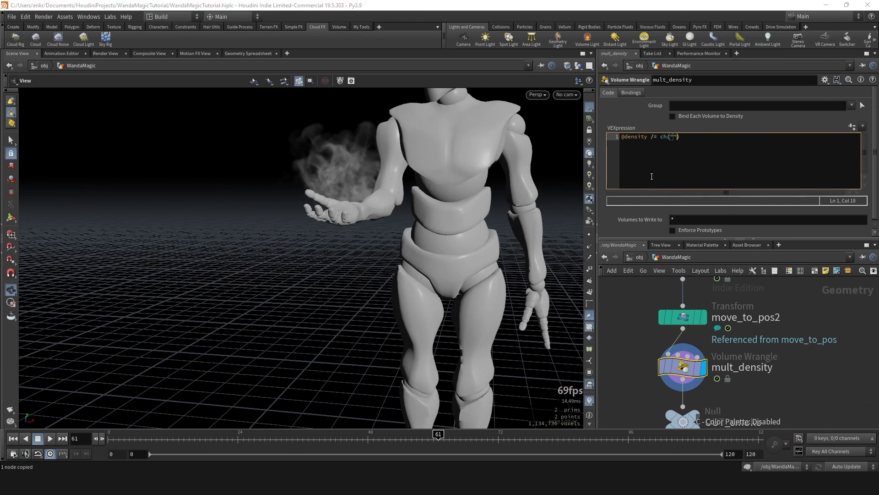
text("scale");)
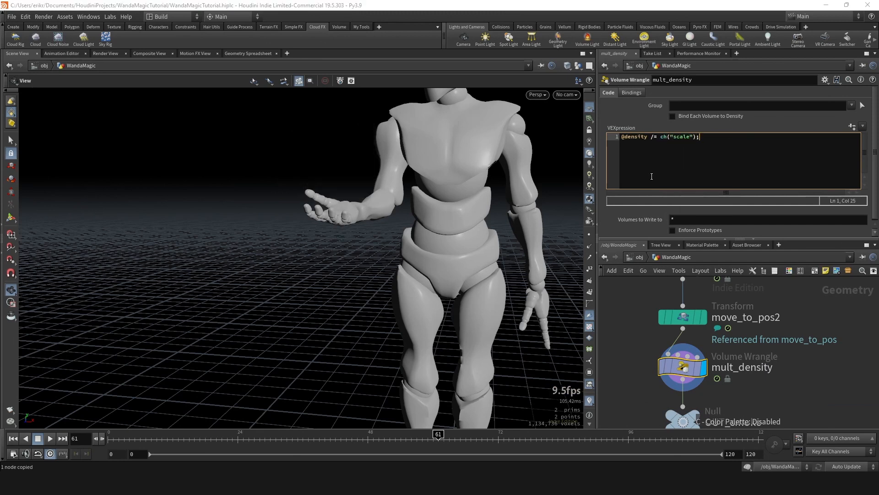
scroll(622, 220, down, 1)
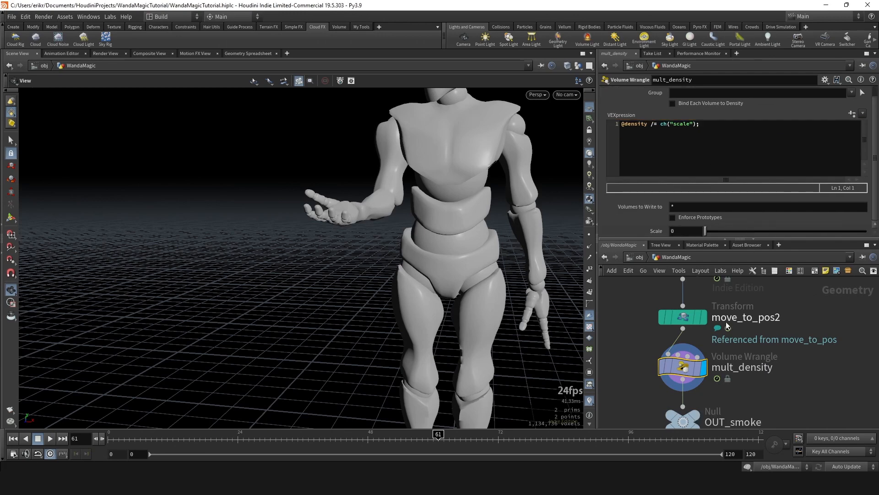
Link mult_density's Scale parameter to the uniform scale of move_to_pos2 with a relative reference
click(682, 316)
right_click(696, 176)
click(711, 243)
click(683, 367)
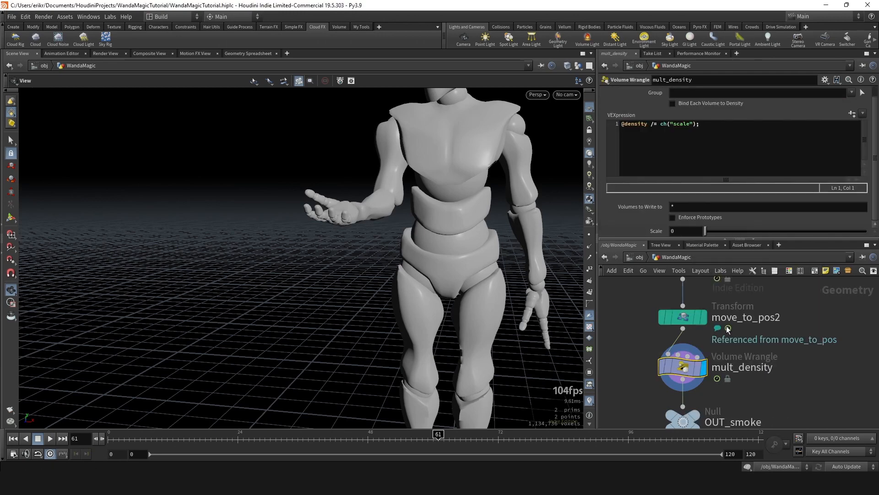
right_click(679, 231)
click(714, 326)
click(656, 231)
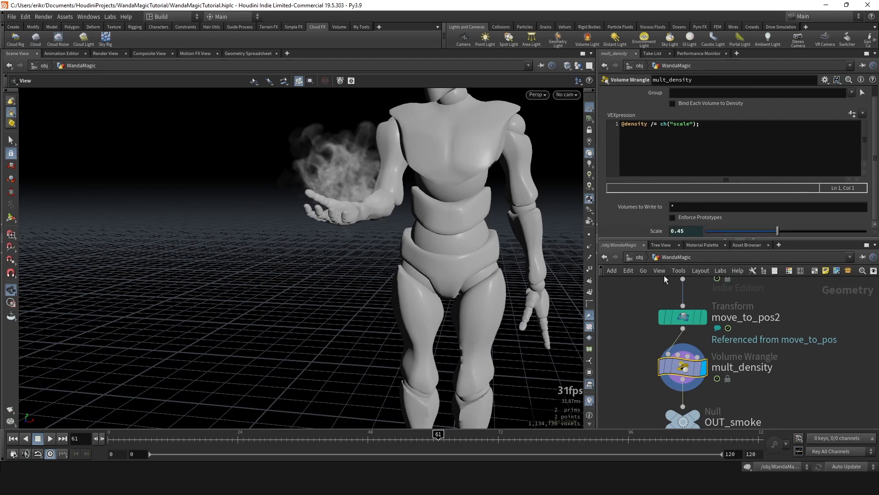
Try a uniform scale of 0.57 on move_to_pos2 to test the density compensation, and undo the change
mouse_move(660, 365)
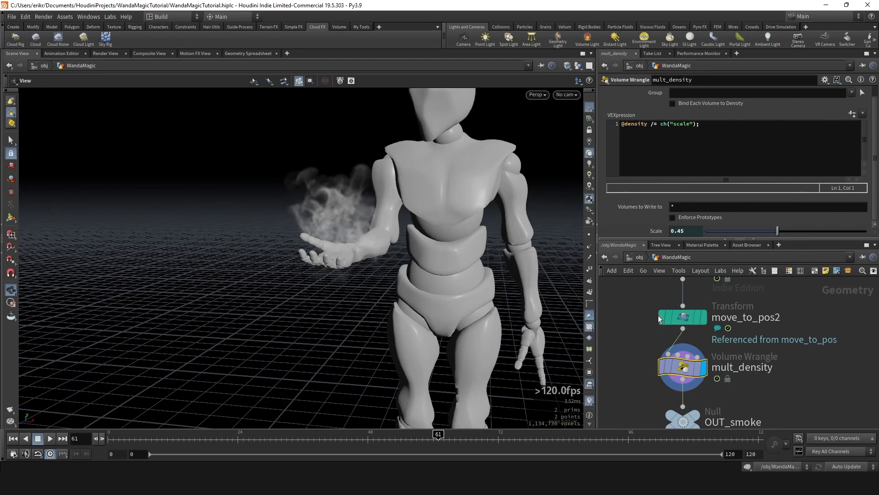
click(673, 317)
middle_drag(683, 174, 710, 190)
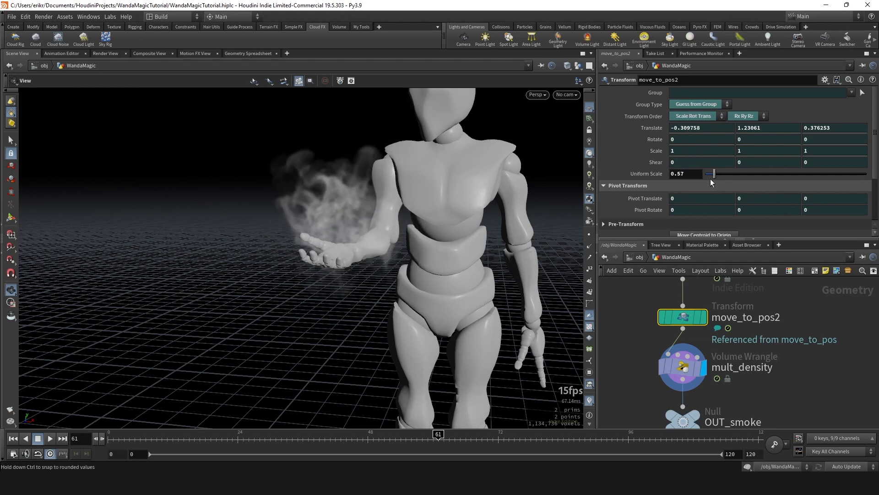
key(ctrl+z)
key(ctrl+z)
View the scene through the cam1 camera
scroll(728, 343, down, 6)
click(713, 352)
scroll(732, 291, down, 5)
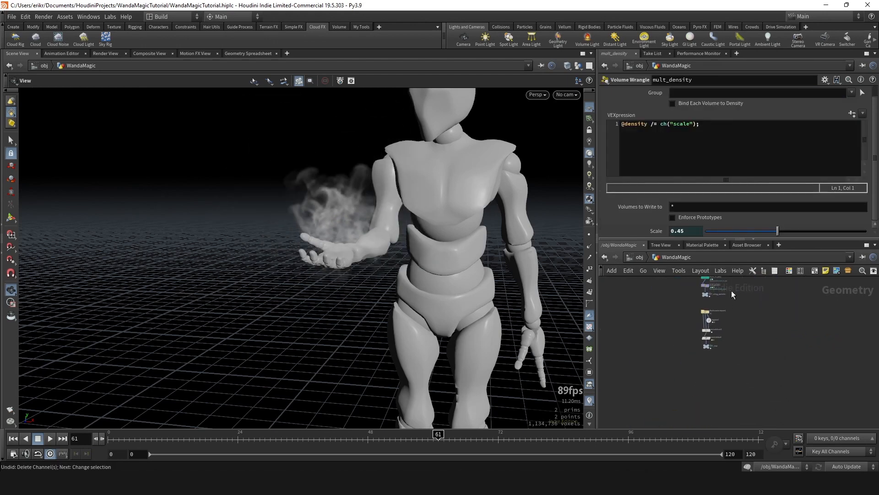
click(567, 95)
click(609, 138)
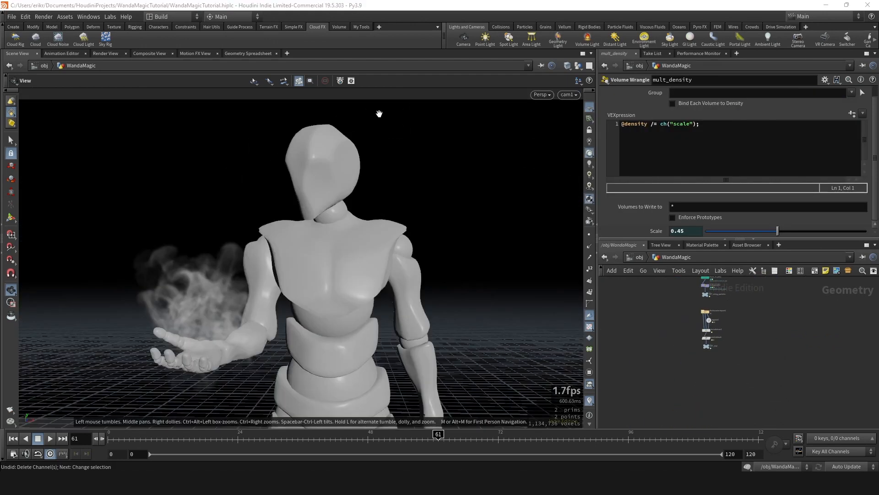
Render the current frame with /out/char_mantra in the Render View
click(96, 53)
click(115, 66)
click(121, 72)
click(25, 66)
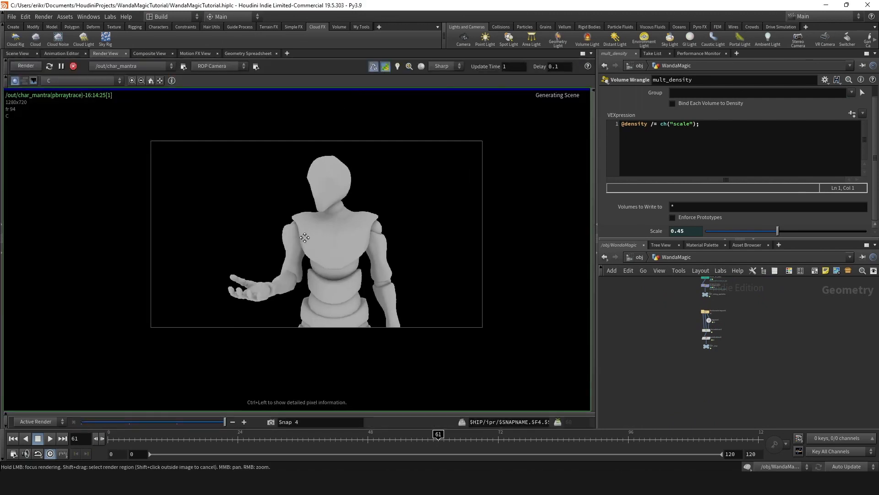
Examine the rendered character and the light cast on the raised hand and arm
scroll(304, 237, up, 2)
middle_drag(326, 320, 299, 323)
scroll(296, 298, down, 1)
scroll(226, 282, up, 1)
middle_drag(240, 318, 241, 274)
middle_drag(296, 257, 337, 272)
scroll(352, 263, down, 2)
scroll(337, 271, up, 1)
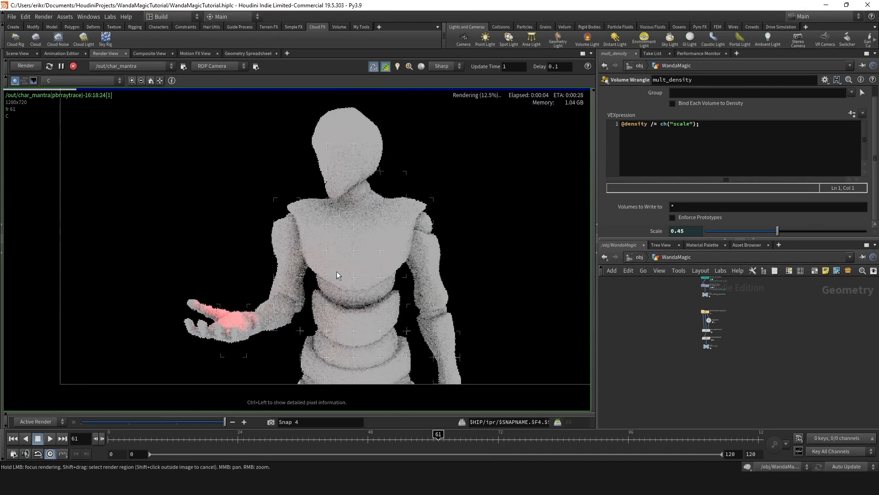
scroll(244, 325, up, 3)
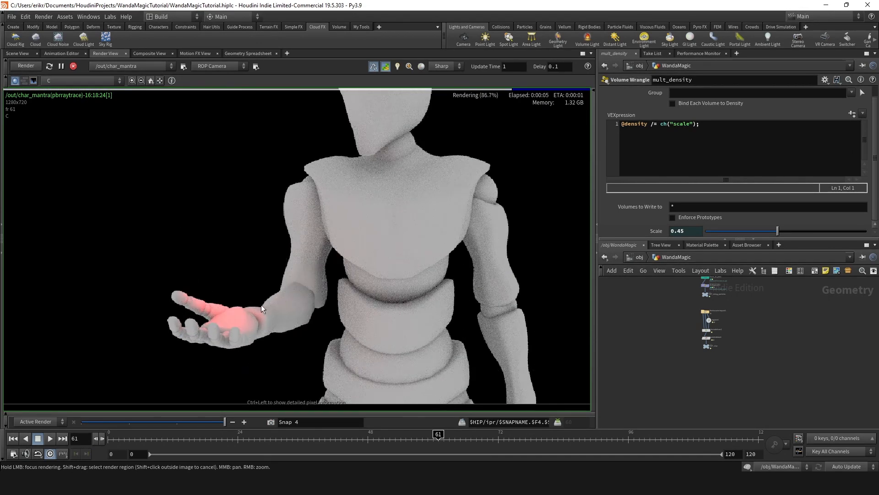
scroll(336, 293, down, 3)
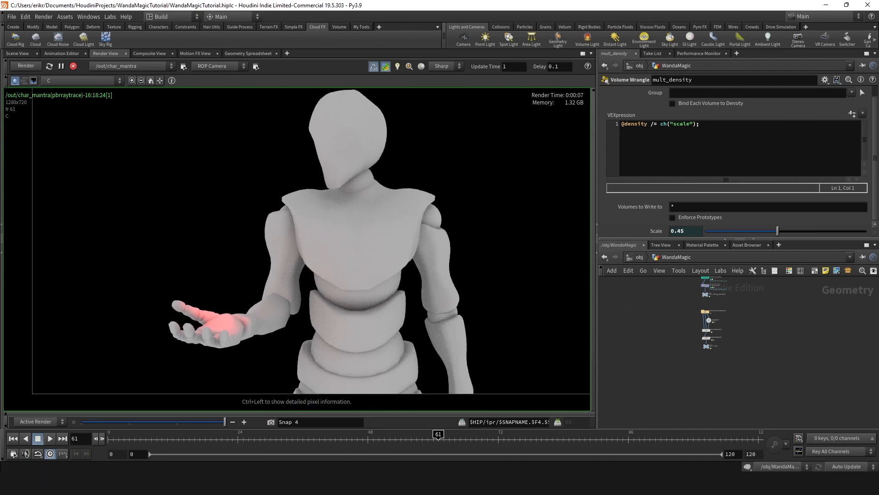
middle_drag(336, 292, 300, 324)
At the object level, duplicate the core_particles_geolight light and place the copy below the original
middle_drag(751, 280, 762, 392)
click(639, 258)
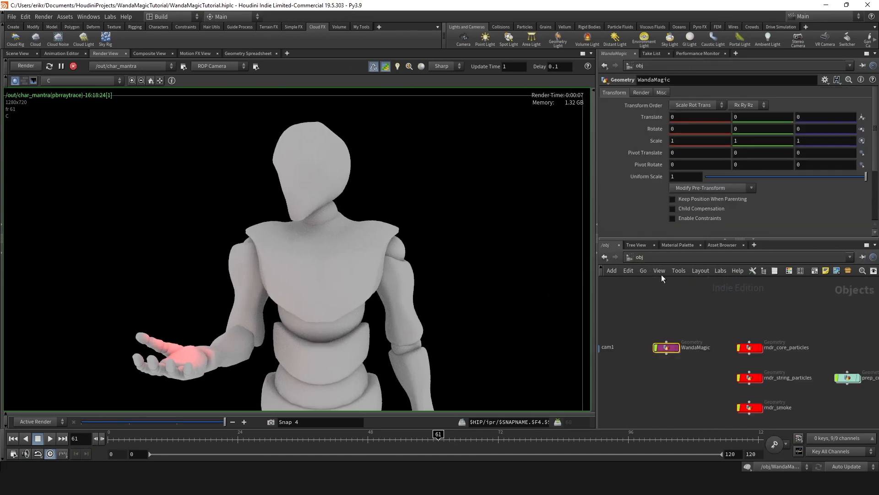
scroll(834, 354, down, 2)
middle_drag(835, 355, 740, 358)
scroll(816, 349, up, 3)
click(724, 317)
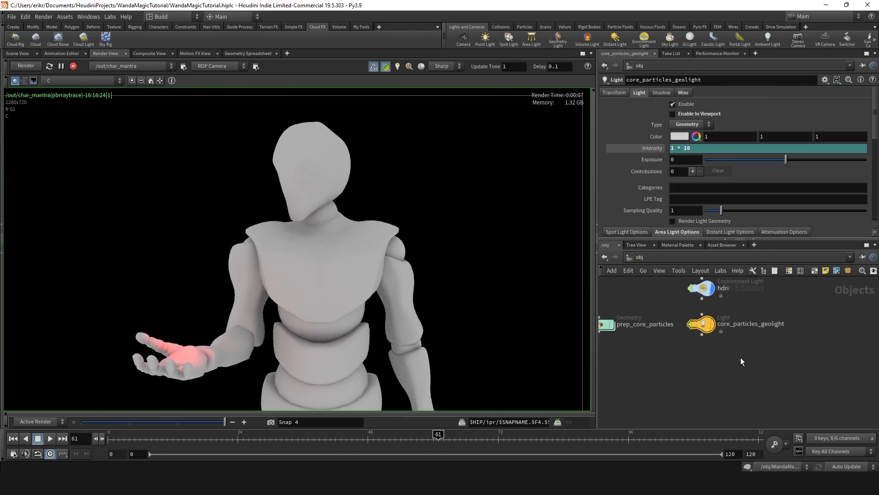
key(ctrl+v)
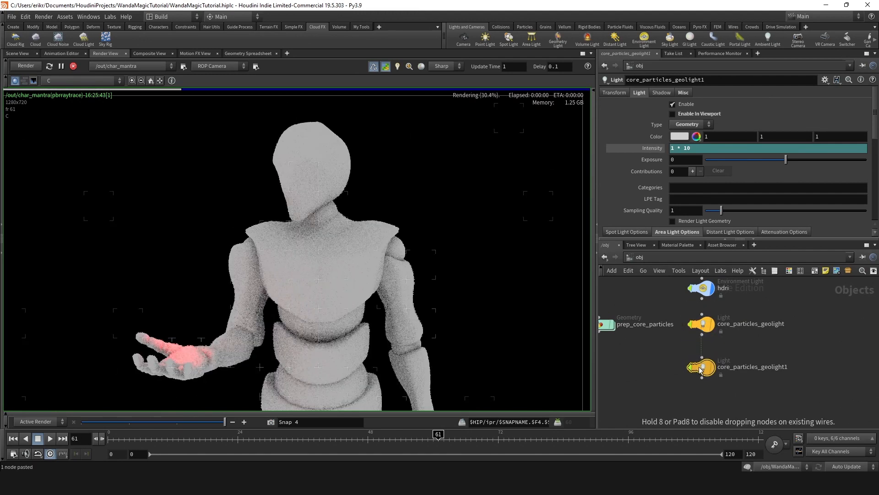
Rename the duplicated light core_particles_geolight_char and the original light core_particles_geolight_smoke
scroll(751, 342, up, 3)
double_click(731, 380)
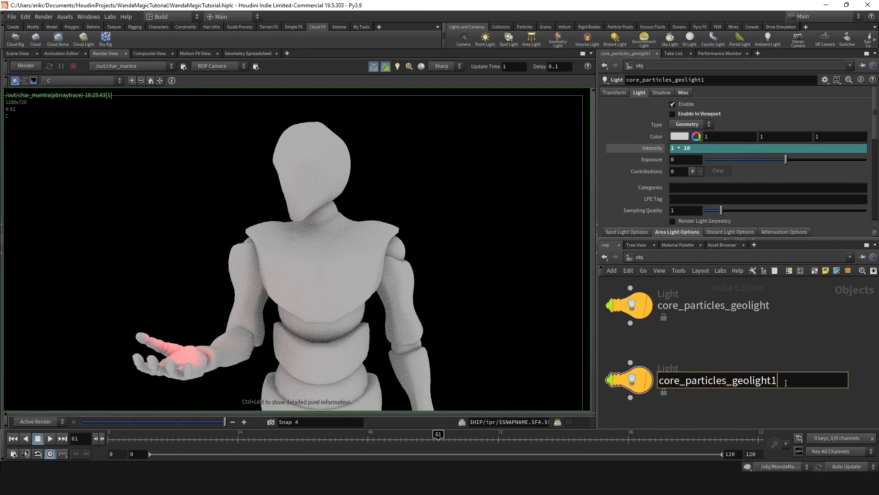
key(Return)
double_click(766, 306)
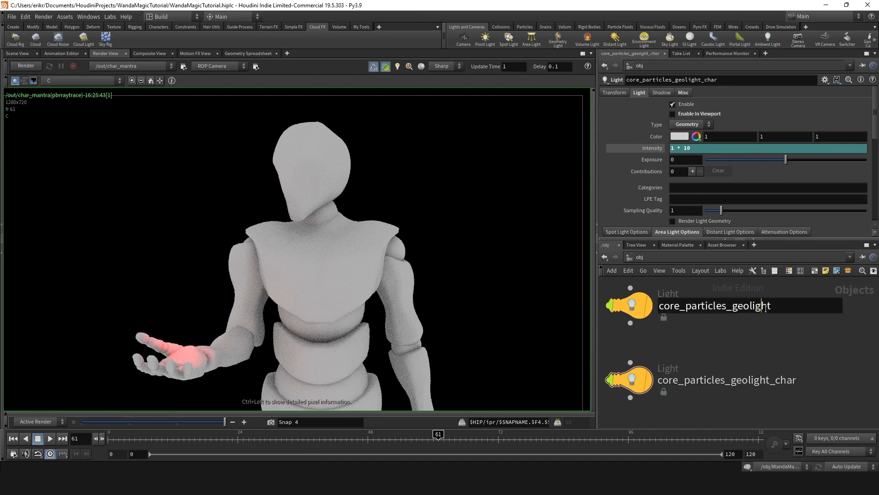
text(_smoke)
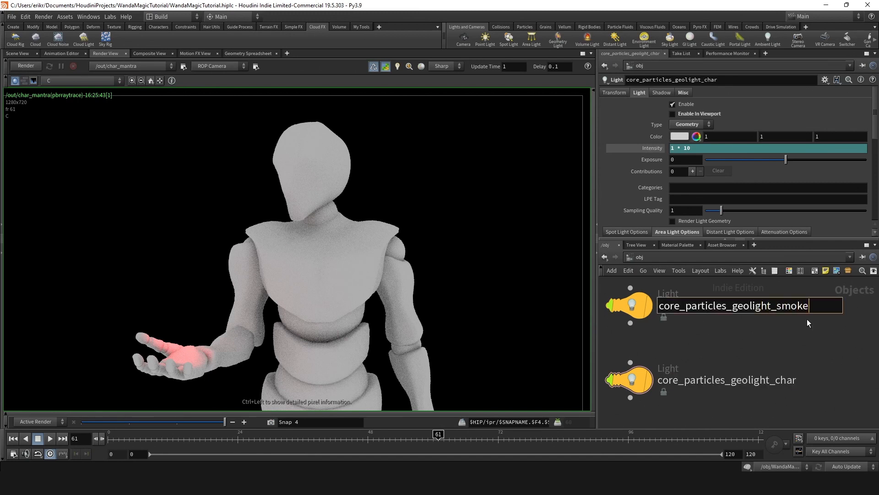
key(Return)
Set the intensity of the core_particles_geolight_char light to the expression 10 * 10
click(648, 151)
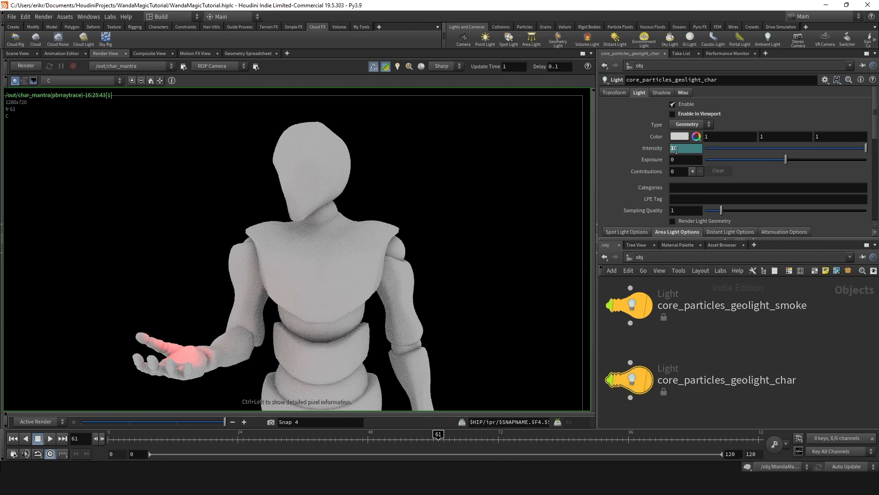
click(692, 150)
text(* 10)
key(Return)
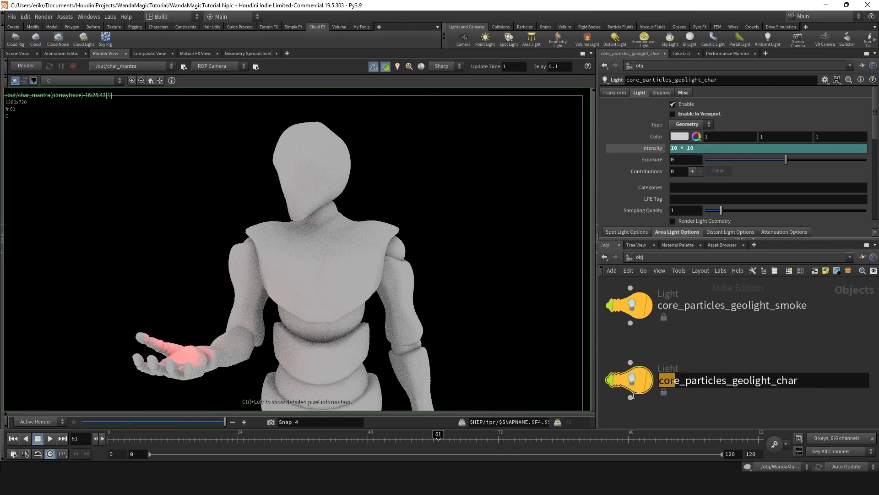
In the output network, set char_mantra's forced lights to hdri and core_particles_geolight_char
click(640, 257)
click(665, 311)
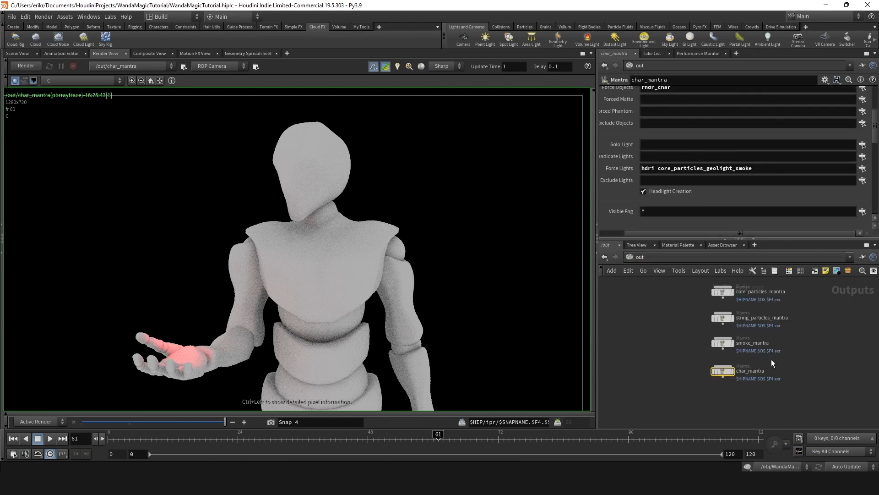
click(862, 170)
click(739, 71)
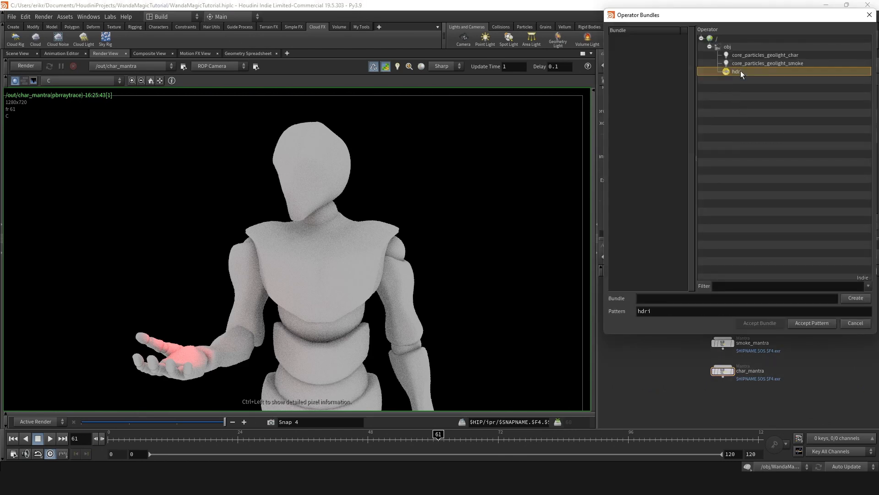
ctrl+click(787, 55)
click(803, 323)
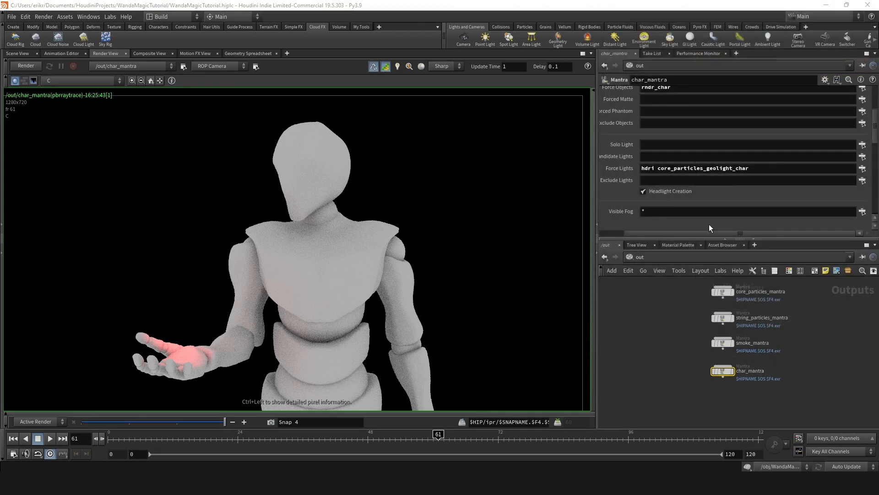
Check which objects and lights are forced in the smoke_mantra render node
click(722, 342)
scroll(690, 163, up, 5)
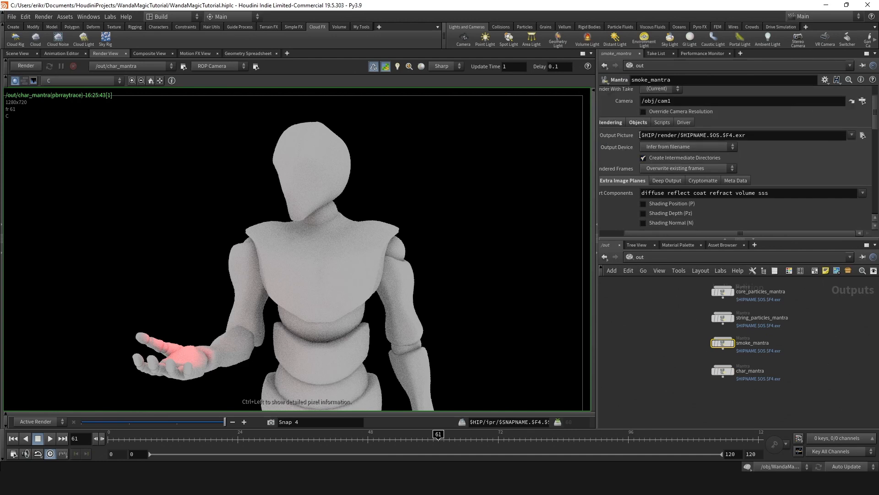
click(635, 140)
scroll(726, 190, down, 2)
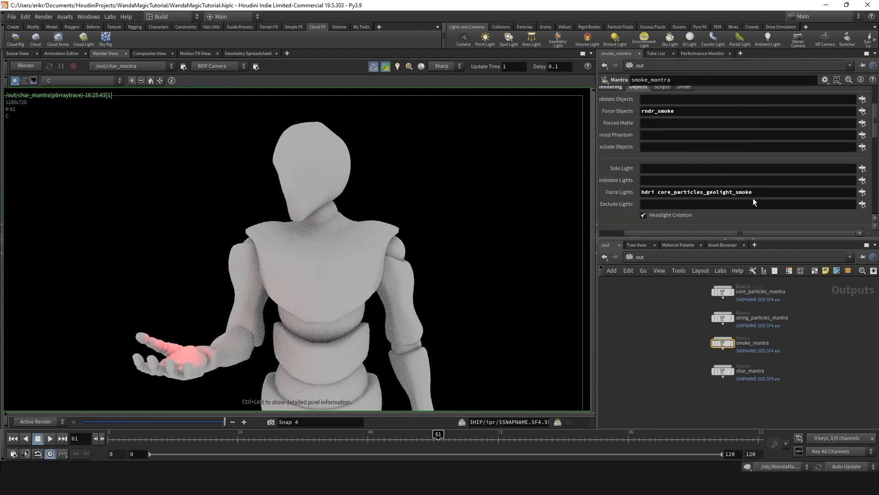
Take a snapshot of the character render, compare the brighter hand light with the earlier snapshots, and stop the render
middle_drag(238, 202, 261, 201)
drag(174, 419, 227, 419)
click(270, 422)
middle_drag(295, 305, 273, 317)
scroll(274, 303, down, 2)
drag(199, 422, 225, 422)
scroll(298, 311, up, 1)
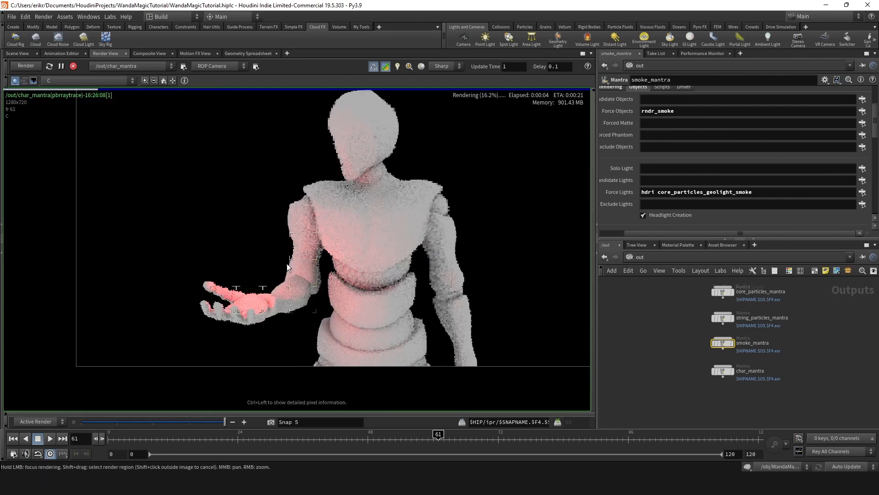
mouse_move(226, 422)
mouse_down()
mouse_move(204, 422)
mouse_move(225, 421)
mouse_up()
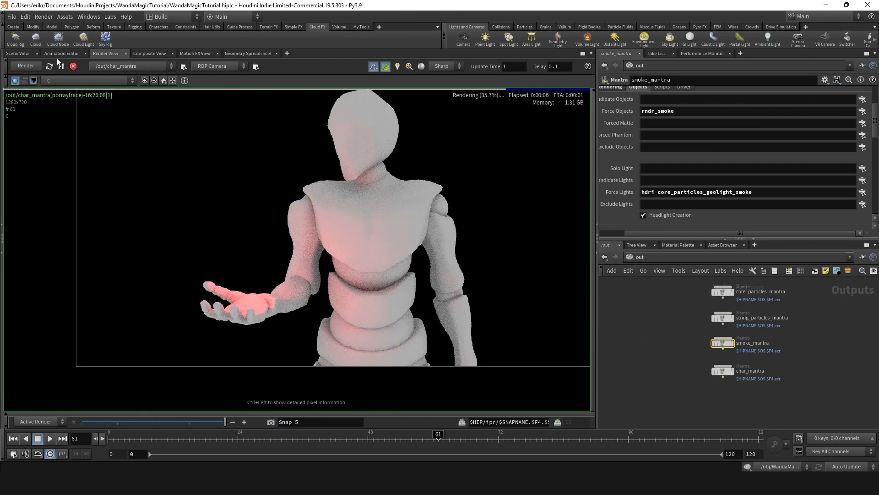
click(73, 67)
click(638, 256)
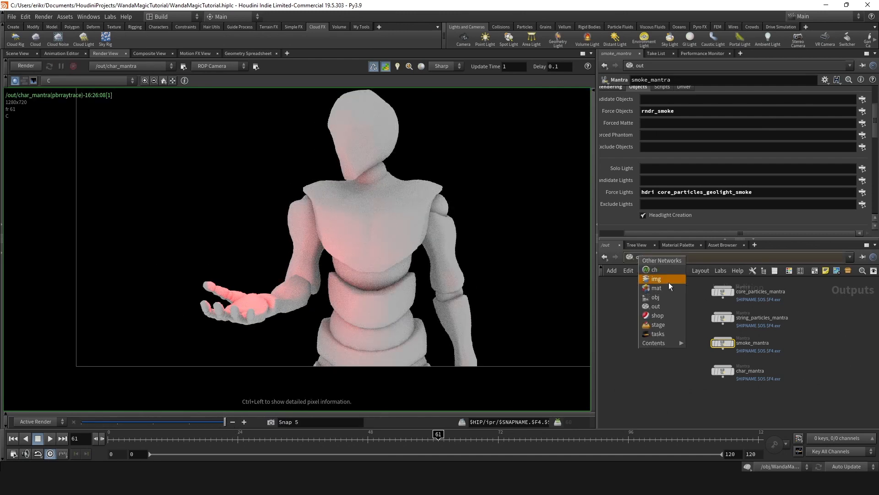
click(669, 289)
middle_drag(672, 291, 707, 313)
scroll(719, 313, down, 1)
At the object level, set the hdri light's environment map to HDRIHaven_skylit_garage_2k.rat from the Houdini hdri folder
click(642, 258)
click(676, 299)
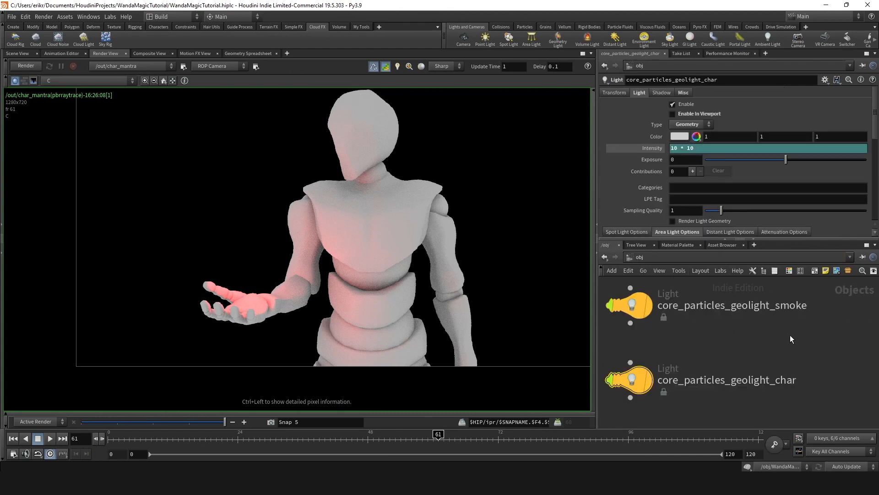
scroll(790, 335, down, 3)
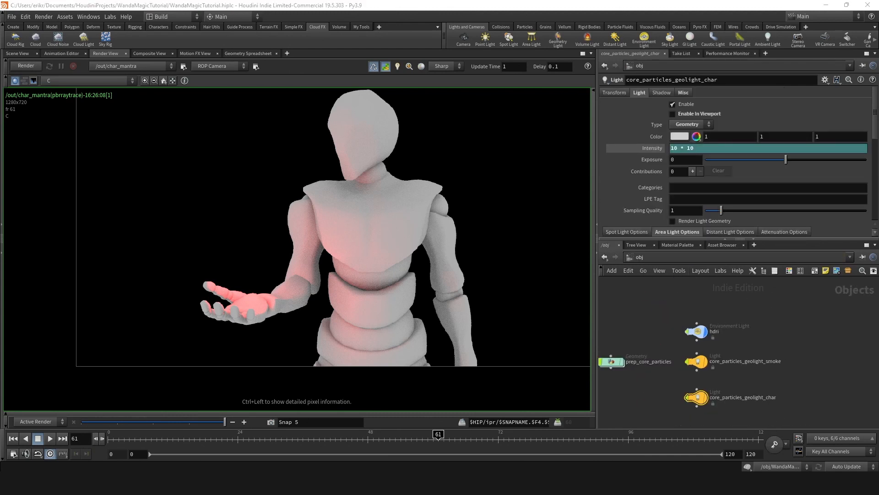
click(739, 328)
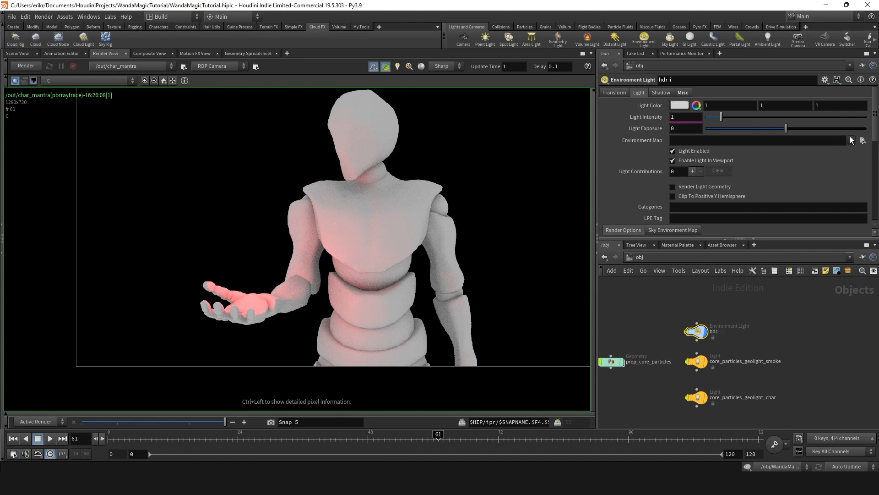
click(862, 141)
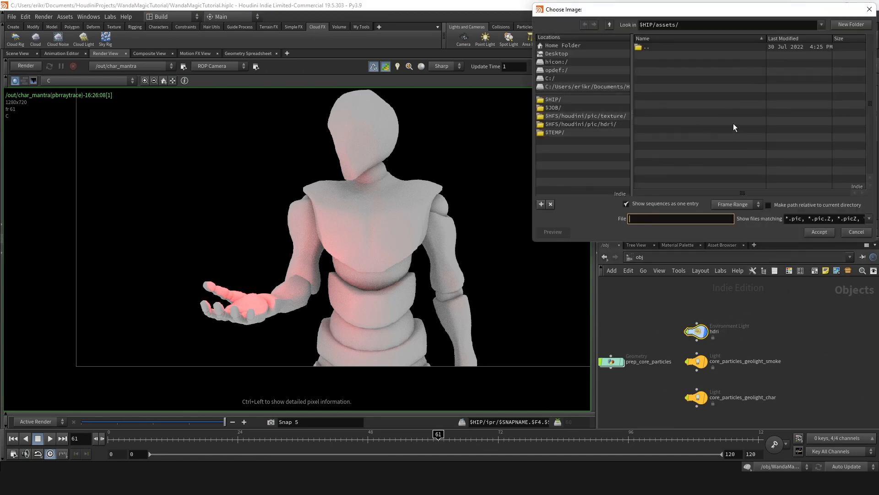
click(870, 9)
click(862, 140)
click(607, 124)
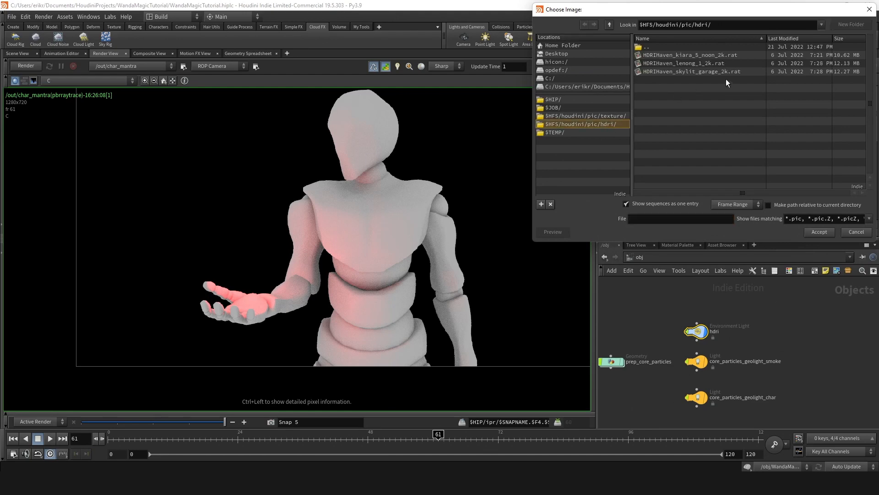
double_click(697, 72)
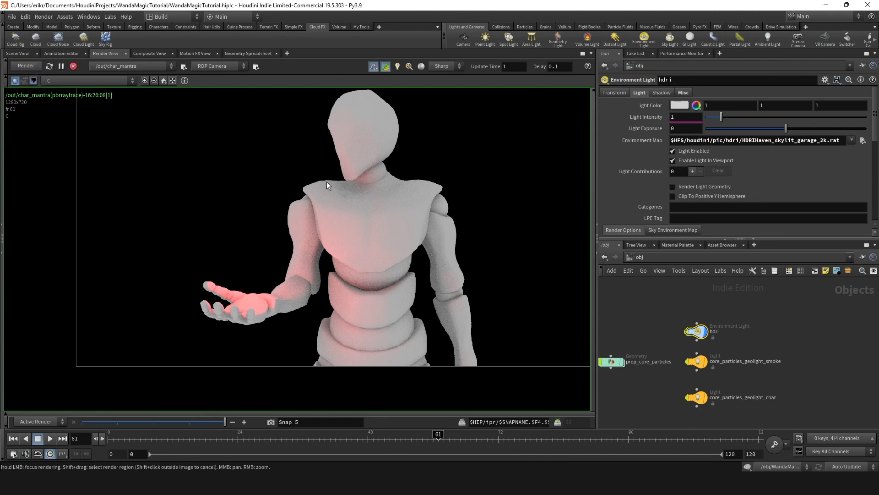
Take another render snapshot and compare the character lit by the environment map with the previous render
click(271, 421)
scroll(440, 285, down, 1)
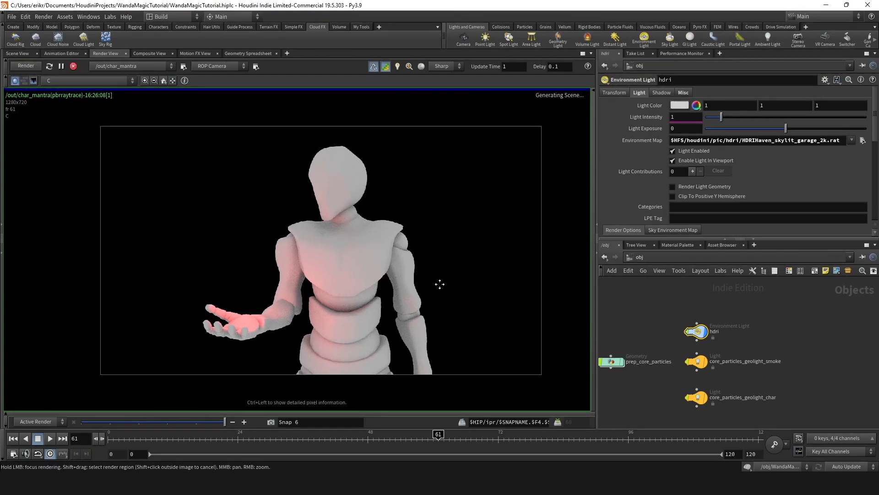
middle_drag(389, 286, 394, 283)
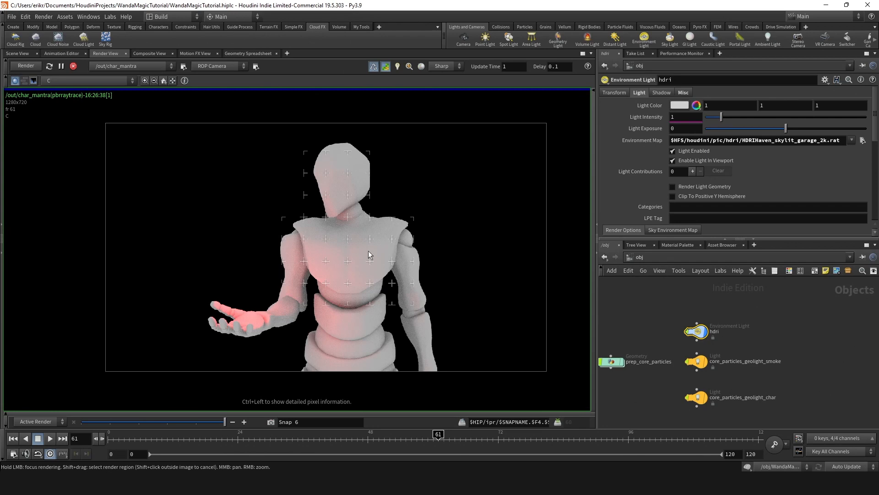
middle_drag(368, 251, 343, 245)
scroll(343, 239, up, 2)
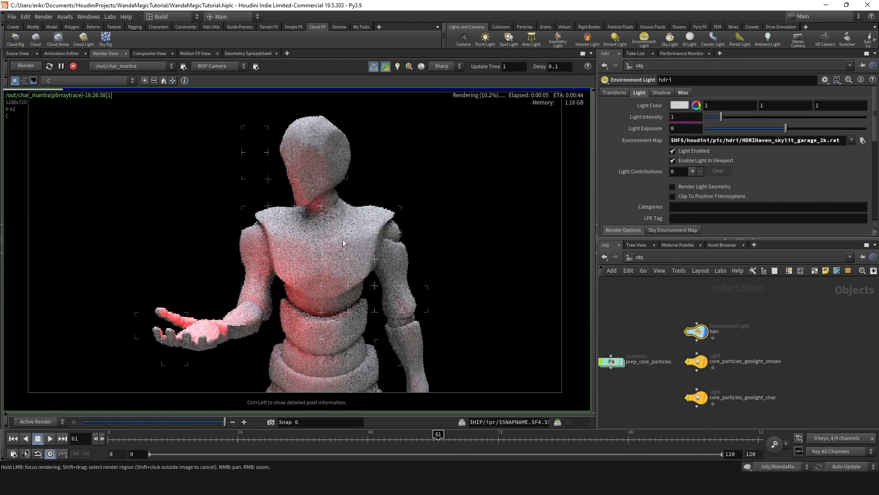
click(206, 421)
drag(205, 422, 225, 421)
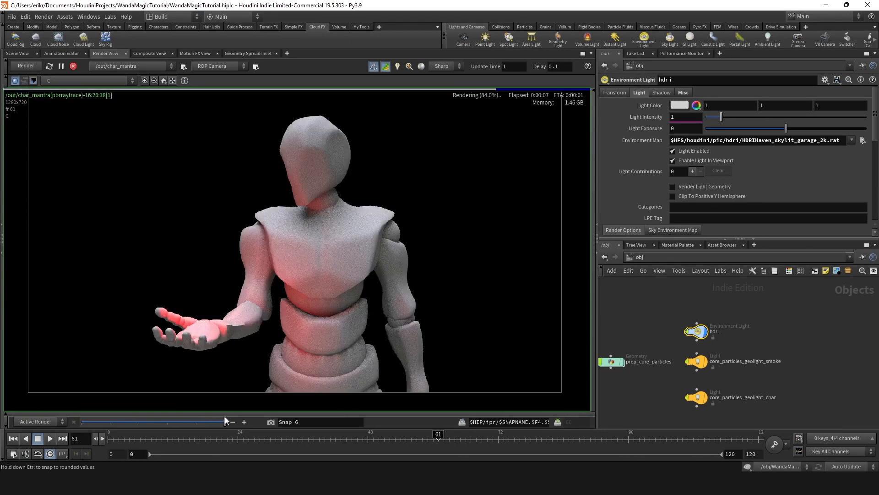
In the material network, set the base color of char_shader to 1, 1, 1
click(651, 271)
click(669, 290)
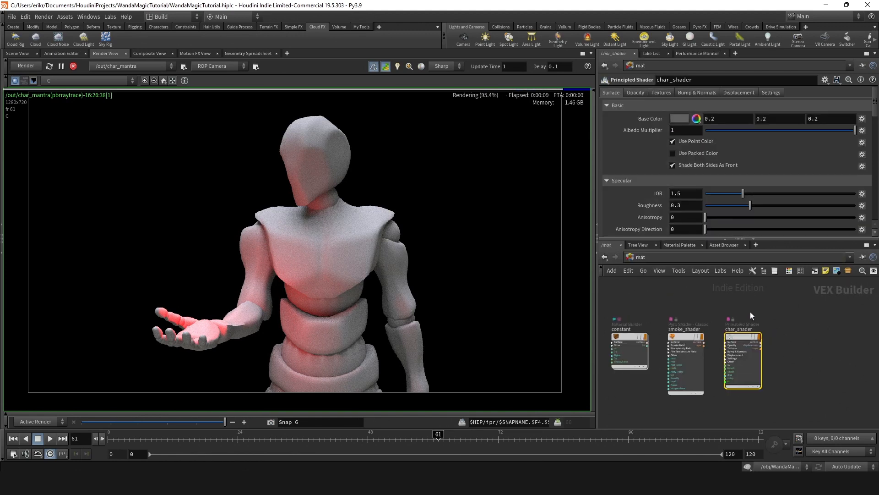
text(1)
key(Tab)
text(1)
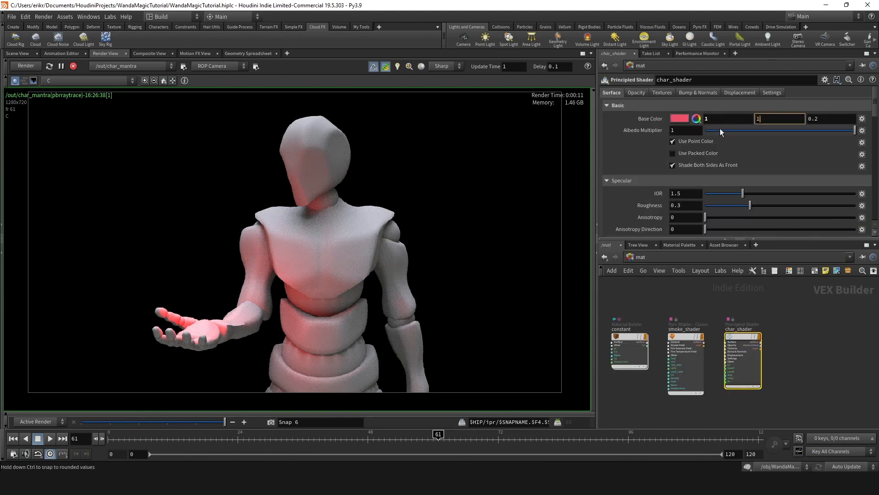
drag(281, 263, 272, 271)
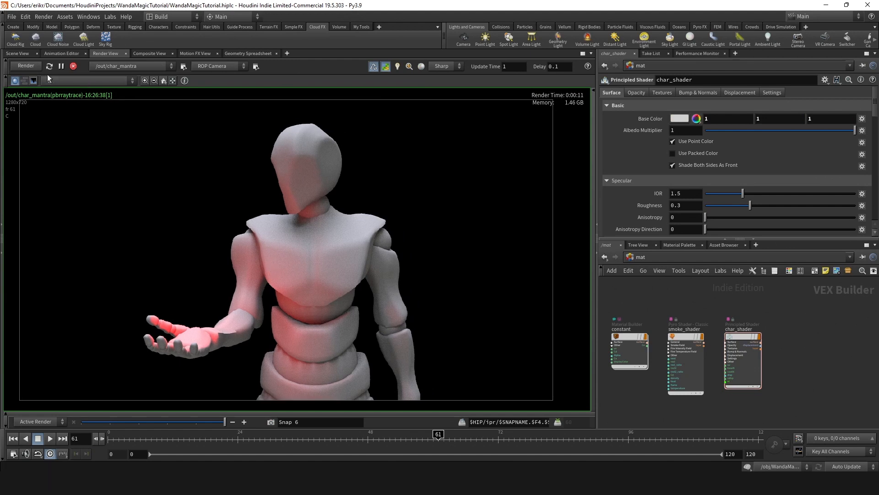
drag(785, 315, 769, 324)
Assign the material /mat/char_shader to the rndr_char geometry object
click(641, 258)
click(663, 299)
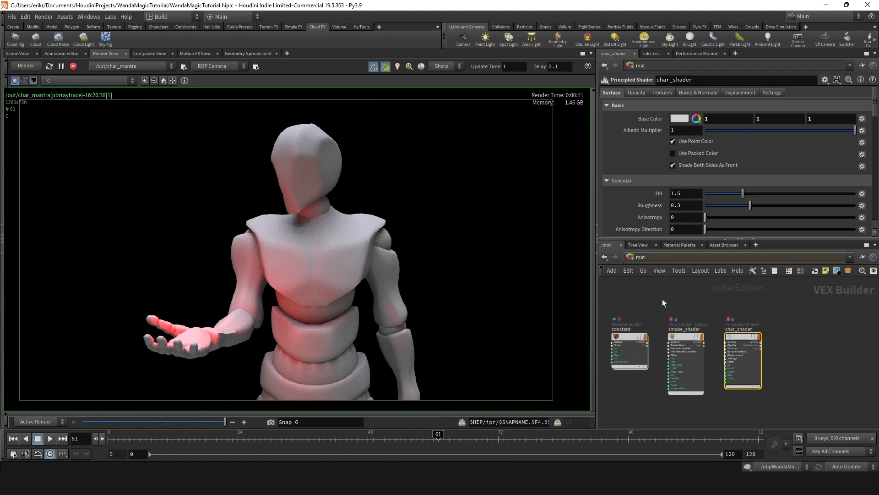
middle_drag(604, 387, 712, 345)
drag(699, 379, 618, 392)
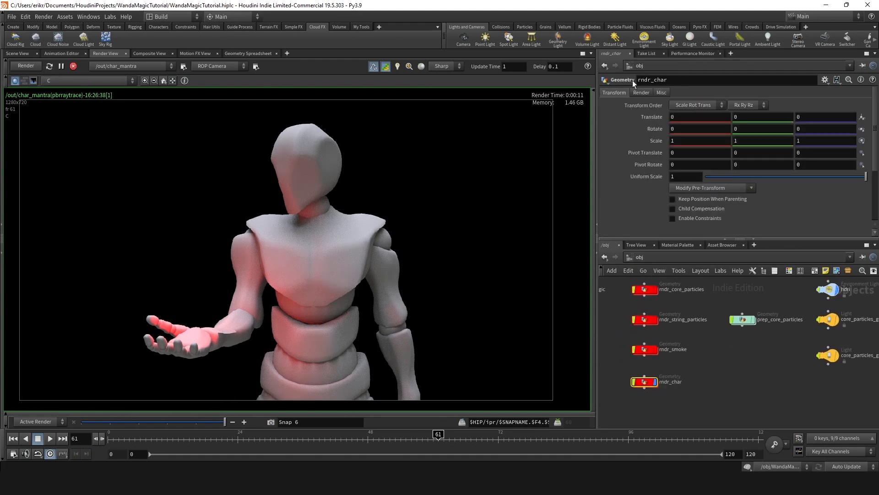
click(641, 92)
click(863, 106)
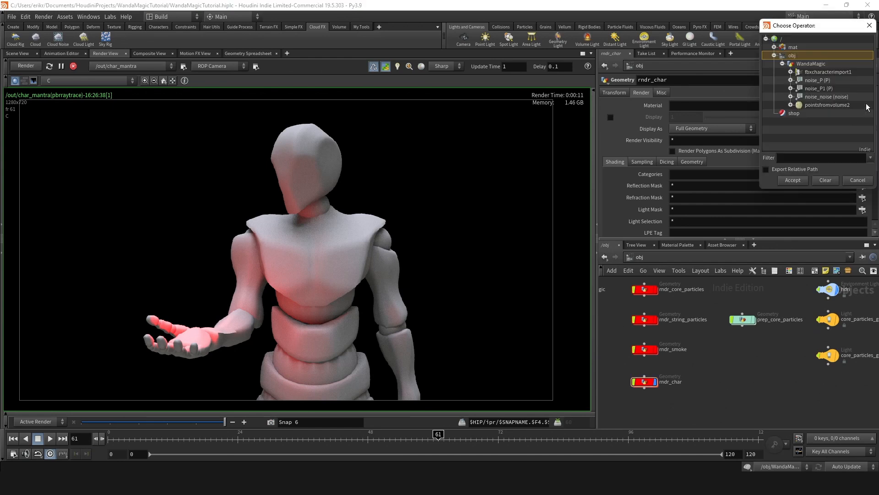
click(774, 47)
double_click(824, 56)
scroll(369, 247, down, 1)
middle_drag(369, 247, 376, 241)
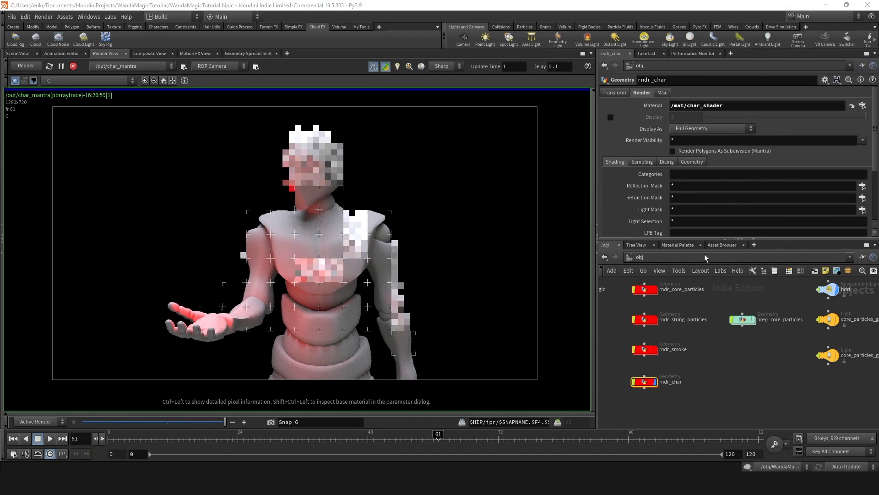
Set char_shader's albedo multiplier to .1 and roughness to 0.65, and inspect the updated character render
click(671, 259)
click(687, 292)
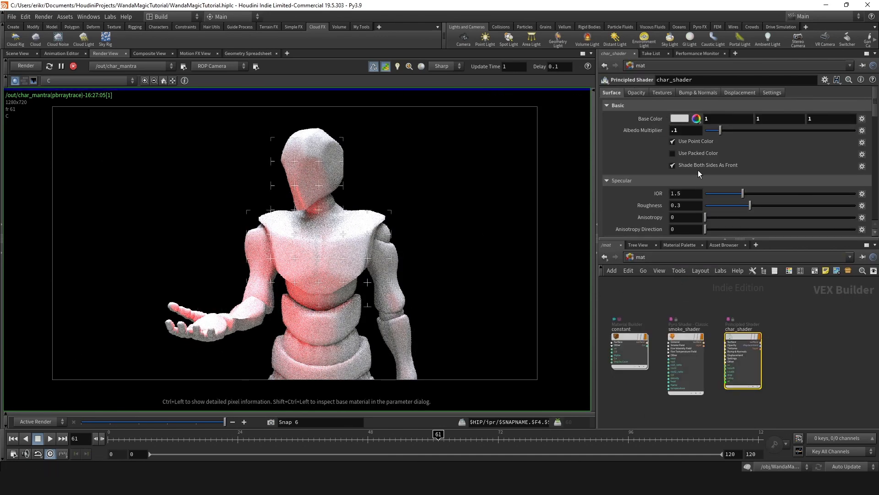
middle_drag(300, 250, 324, 249)
scroll(331, 253, up, 1)
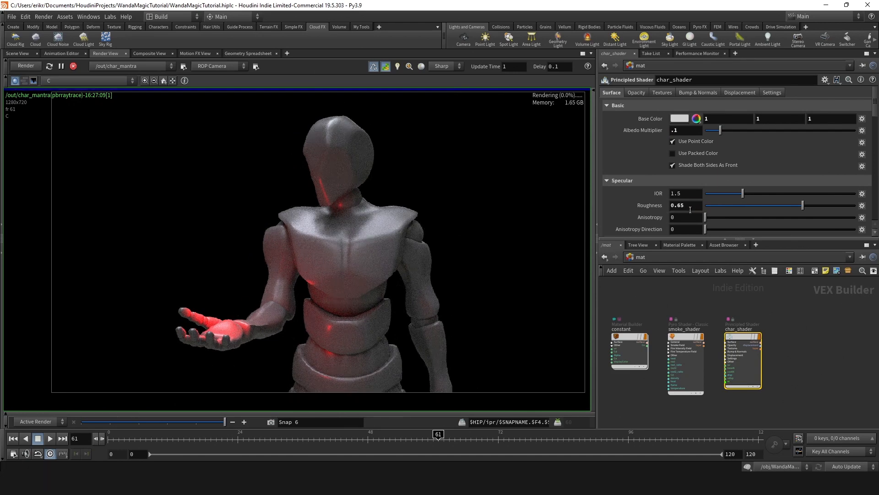
scroll(657, 195, down, 1)
middle_drag(368, 217, 368, 227)
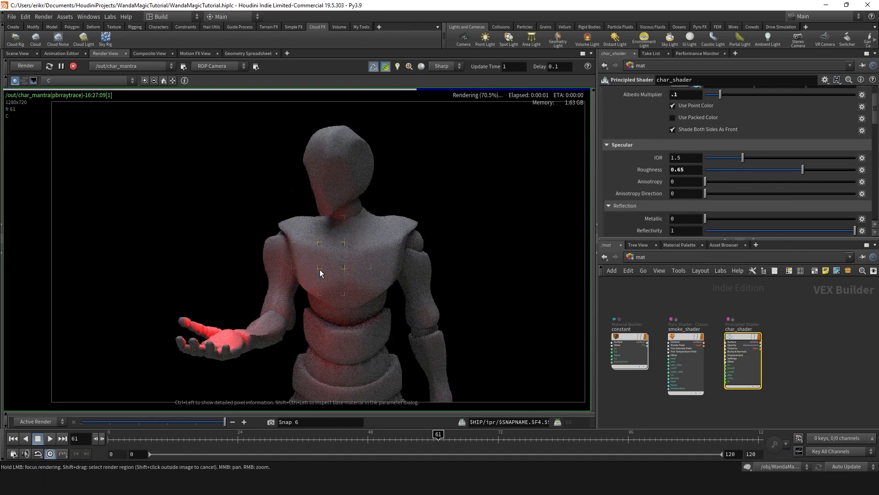
middle_drag(385, 281, 367, 276)
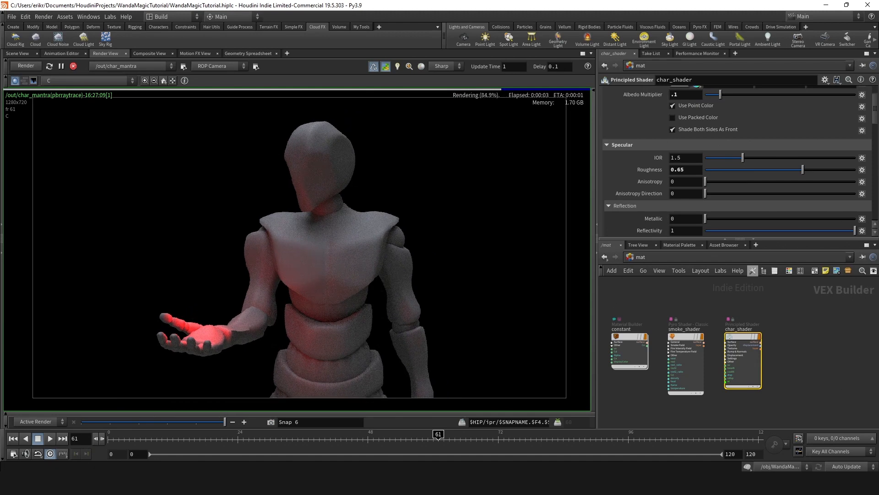
middle_drag(301, 250, 290, 255)
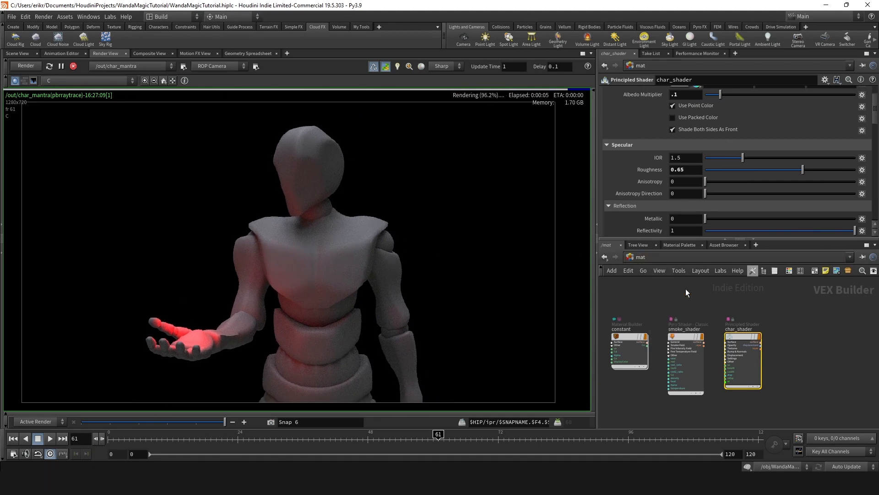
Set the Y rotation of the hdri environment light to 90 and take render snapshots to compare
click(646, 257)
click(664, 269)
scroll(742, 316, up, 1)
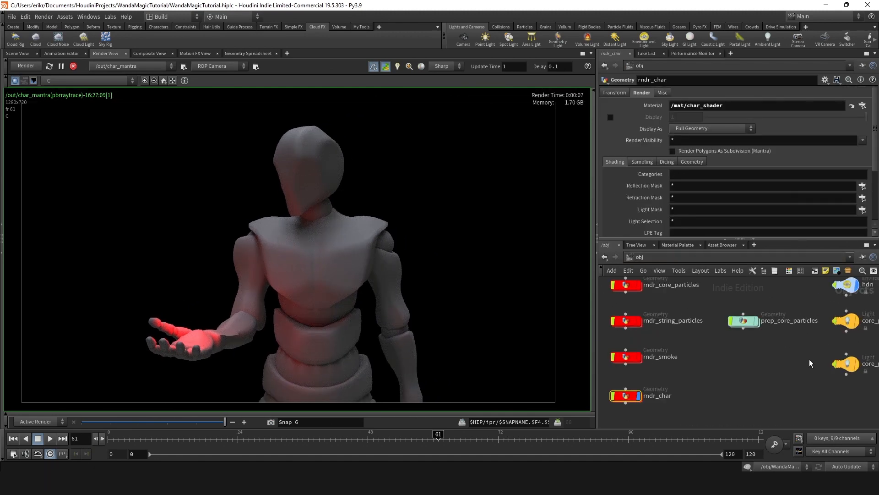
middle_drag(810, 359, 740, 381)
click(776, 306)
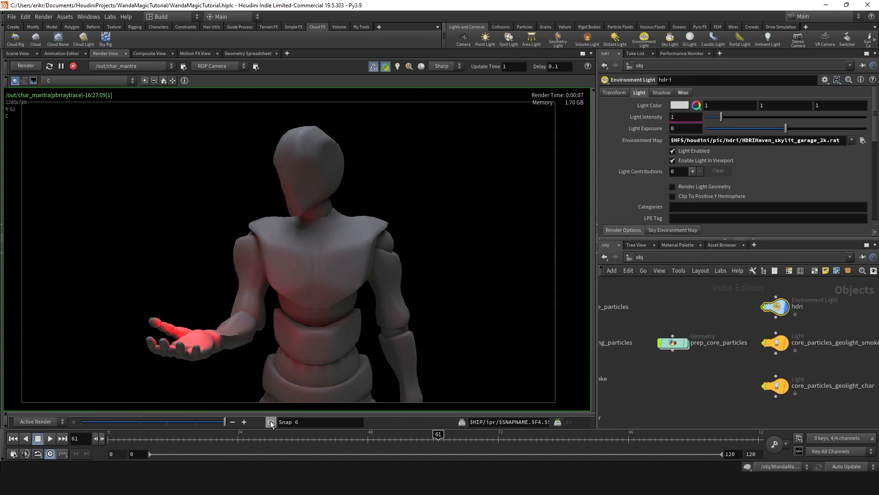
click(614, 93)
text(90)
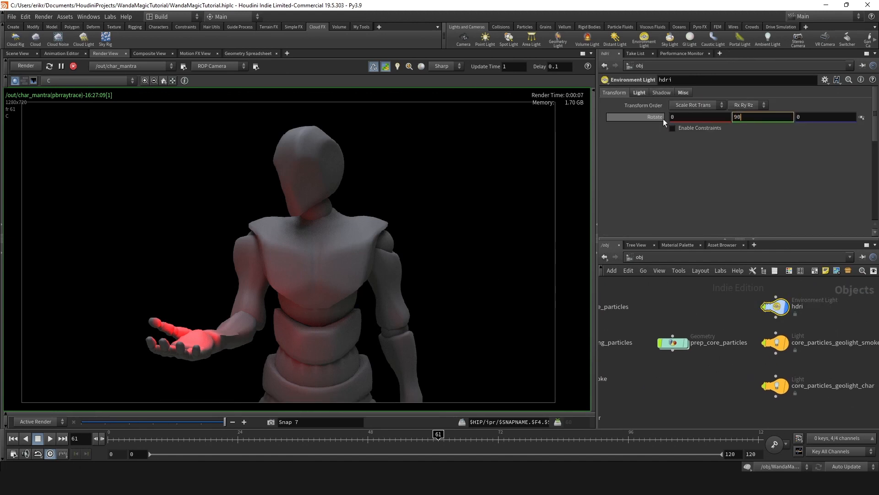
key(Return)
click(270, 422)
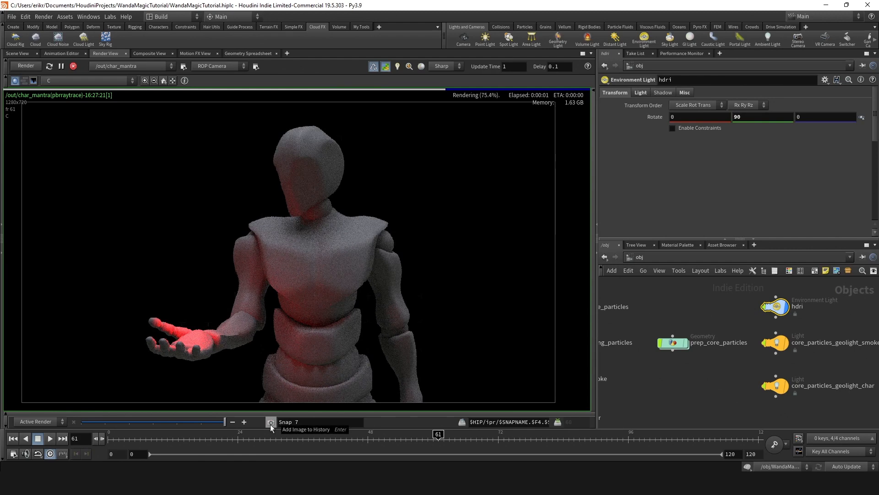
Try Y rotations of 180 and 270 on the hdri light and compare the renders with the saved snapshots
text(180)
key(Return)
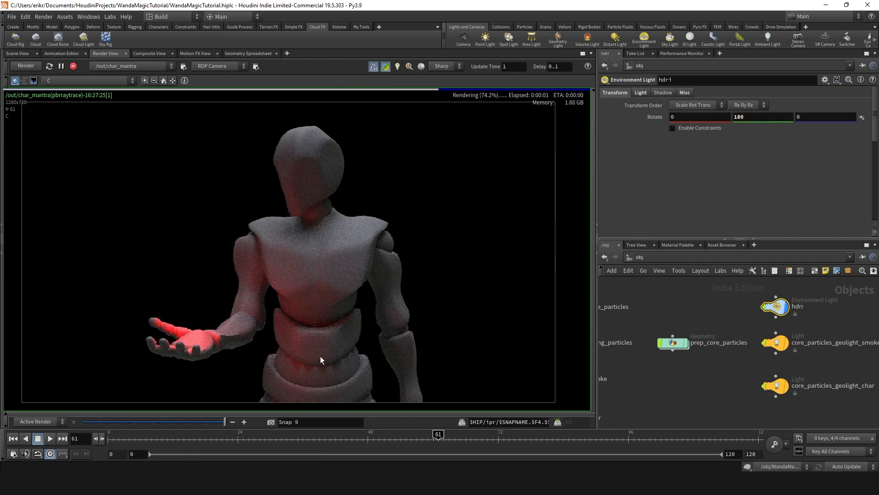
text(2)
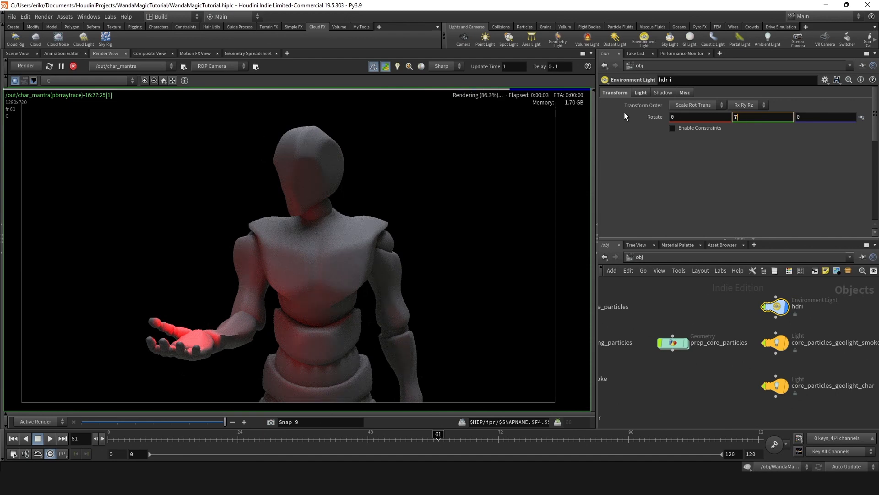
text(70)
key(Return)
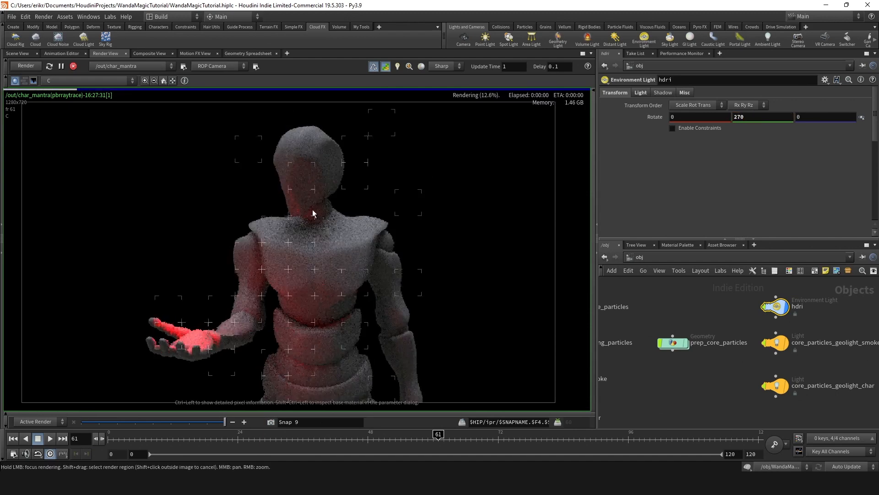
mouse_move(222, 423)
mouse_down()
mouse_move(168, 425)
mouse_move(224, 423)
mouse_move(205, 422)
mouse_up()
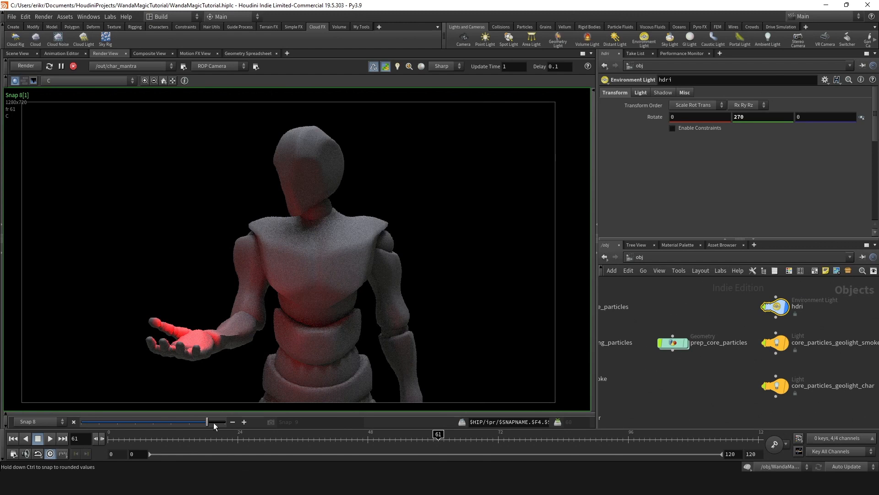
Set the hdri light's Y rotation to 180 and look through the earlier render snapshots
text(18)
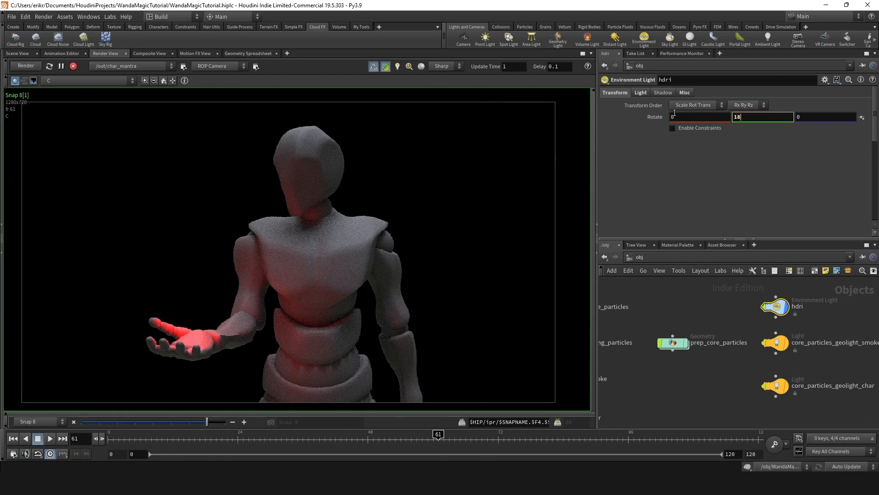
text(0)
key(Return)
mouse_move(207, 421)
mouse_down()
mouse_move(224, 422)
mouse_move(196, 422)
mouse_up()
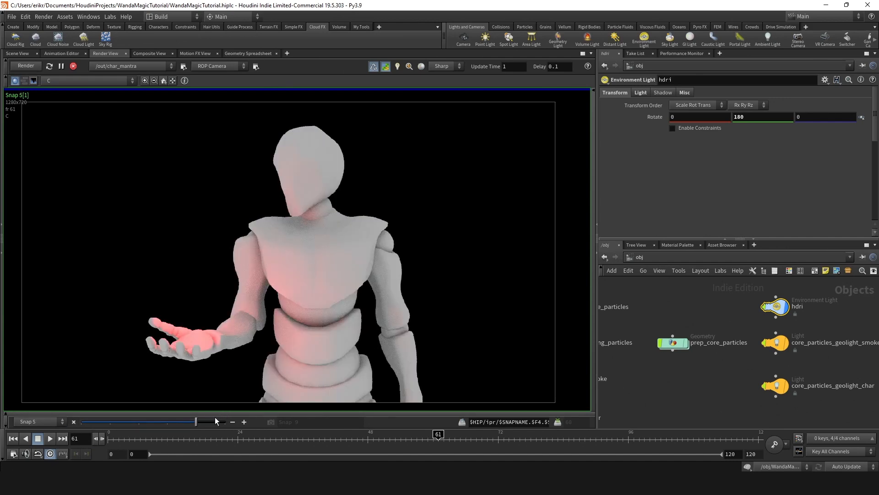
click(221, 422)
Examine the rendered character up close and the core particles above its hand in the 3D scene view
right_drag(343, 351, 365, 274)
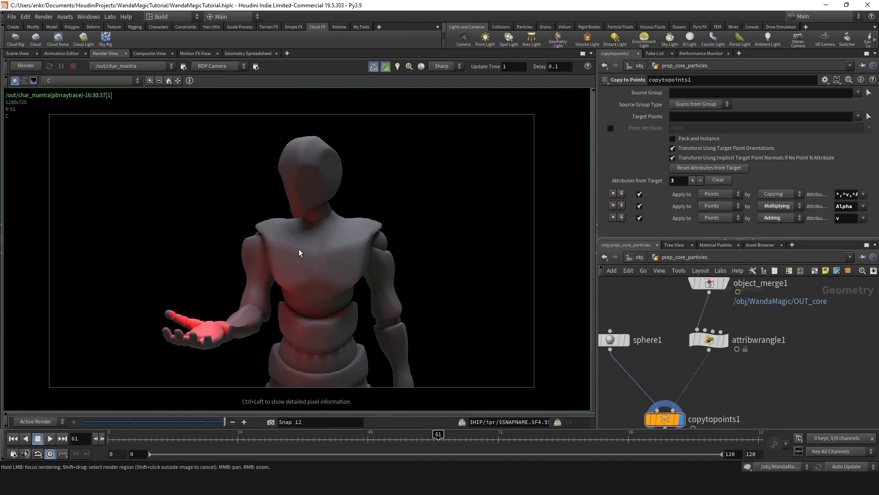
scroll(300, 257, up, 4)
middle_drag(301, 293, 301, 266)
scroll(312, 269, down, 4)
middle_drag(308, 233, 304, 251)
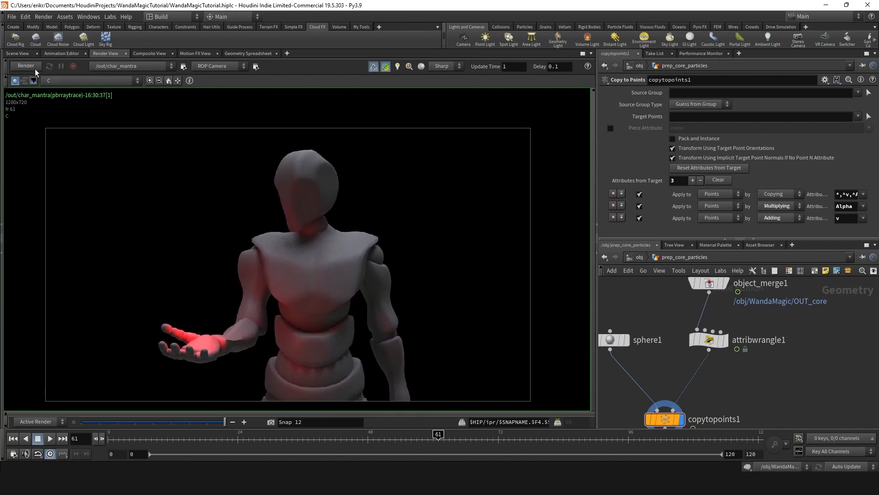
click(22, 55)
scroll(797, 417, down, 5)
scroll(224, 327, up, 8)
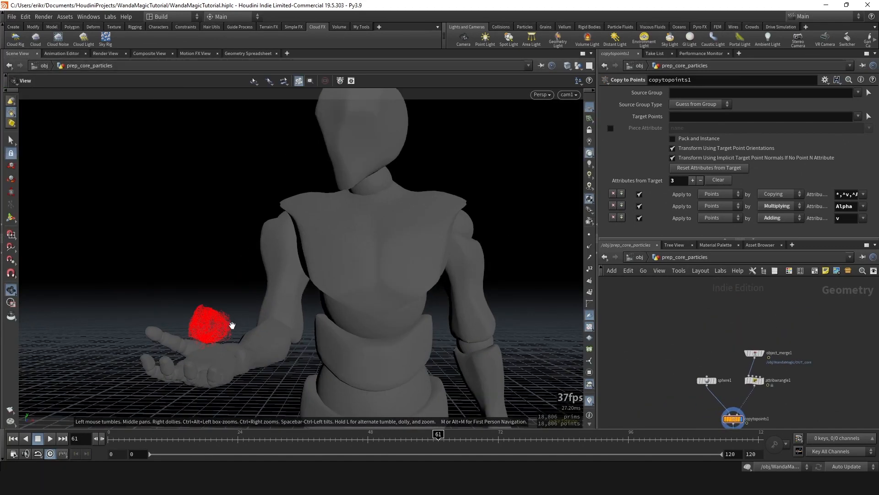
scroll(219, 330, up, 2)
scroll(723, 368, down, 2)
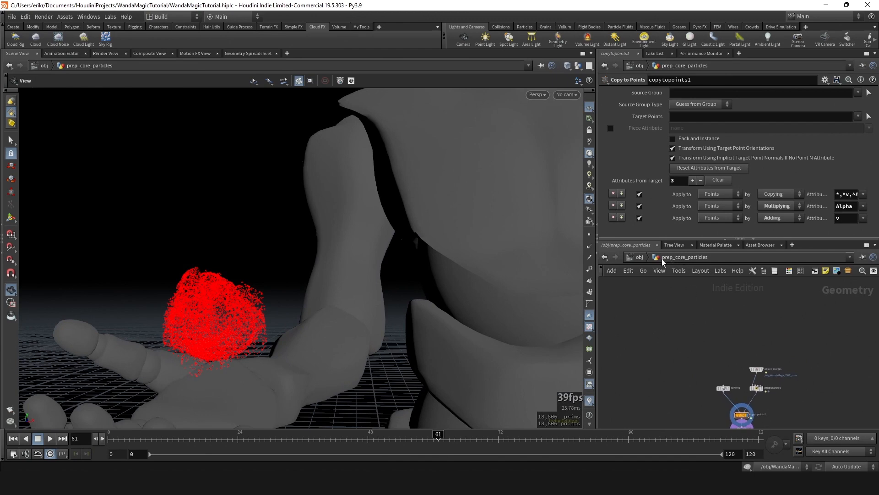
Open the WandaMagic network, save the scene and display the pointsfromvolume1 node
click(640, 257)
key(h)
scroll(685, 334, up, 6)
double_click(623, 299)
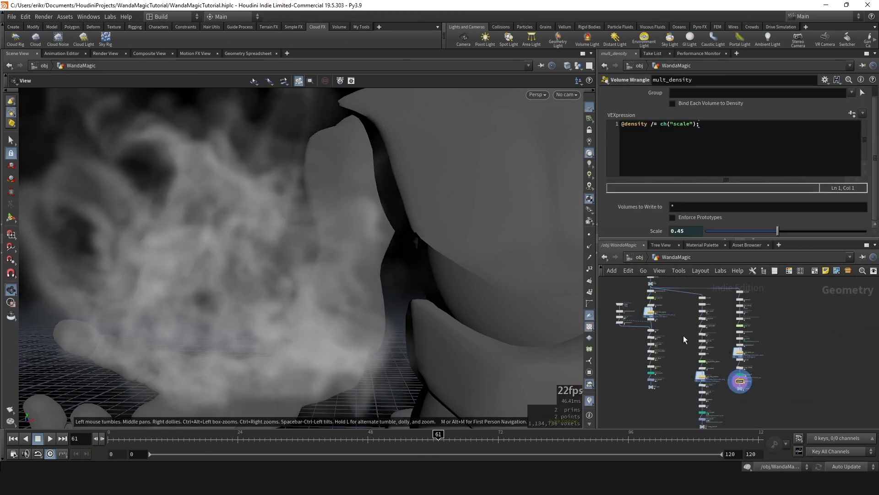
scroll(684, 335, up, 8)
key(ctrl+s)
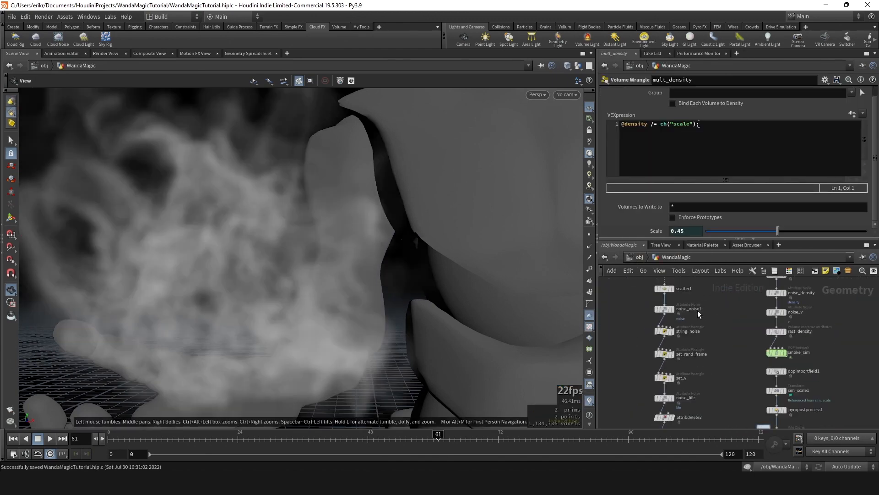
scroll(697, 312, down, 3)
scroll(759, 359, up, 4)
middle_drag(682, 320, 712, 326)
scroll(708, 318, up, 3)
click(697, 314)
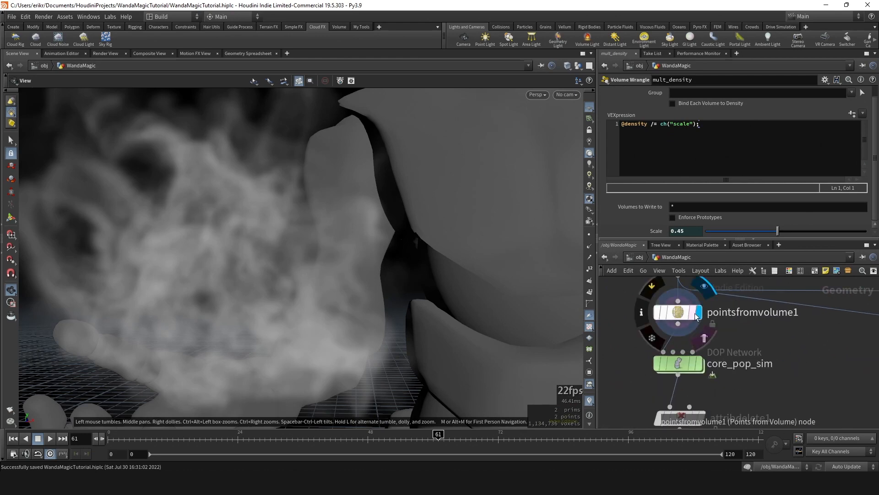
click(678, 313)
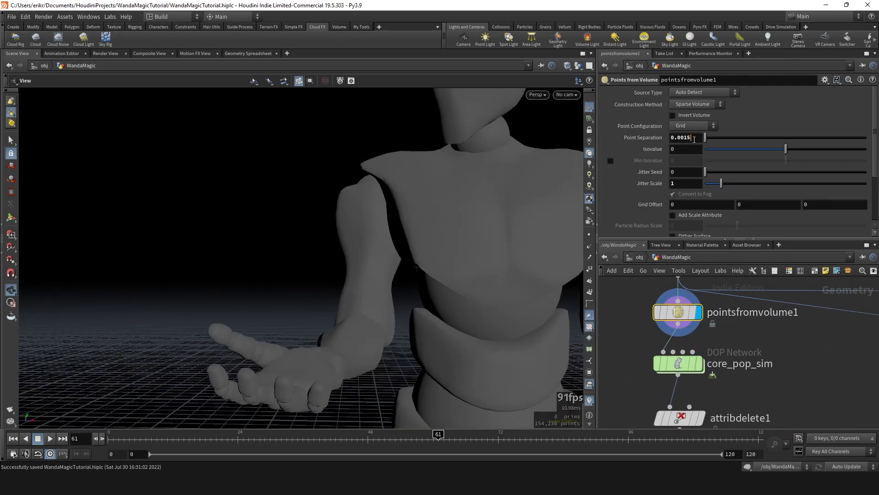
Set pointsfromvolume1's point separation to 0.0015 * .8 and compare the point density by undoing and redoing the change
click(694, 138)
text(* .8)
key(Return)
drag(413, 264, 357, 261)
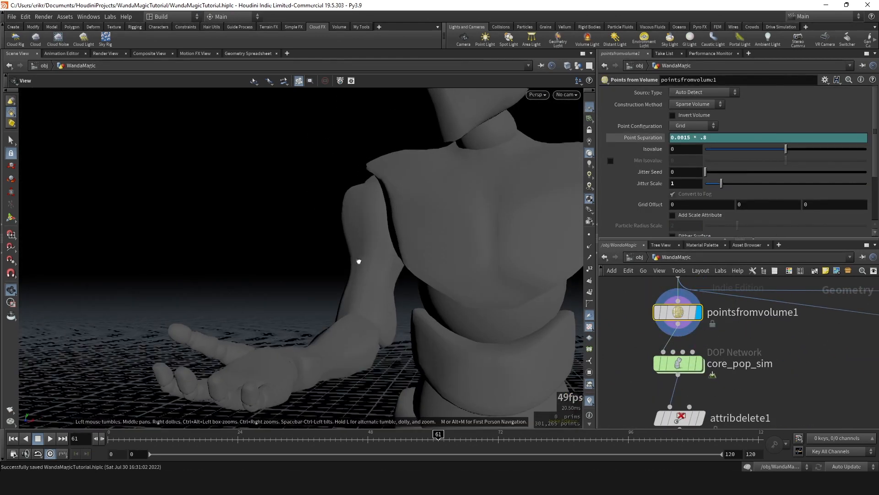
key(ctrl+z)
key(ctrl+shift+z)
Set the simulation start frame of core_pop_sim to -50
scroll(754, 385, down, 3)
middle_drag(755, 385, 726, 358)
click(687, 347)
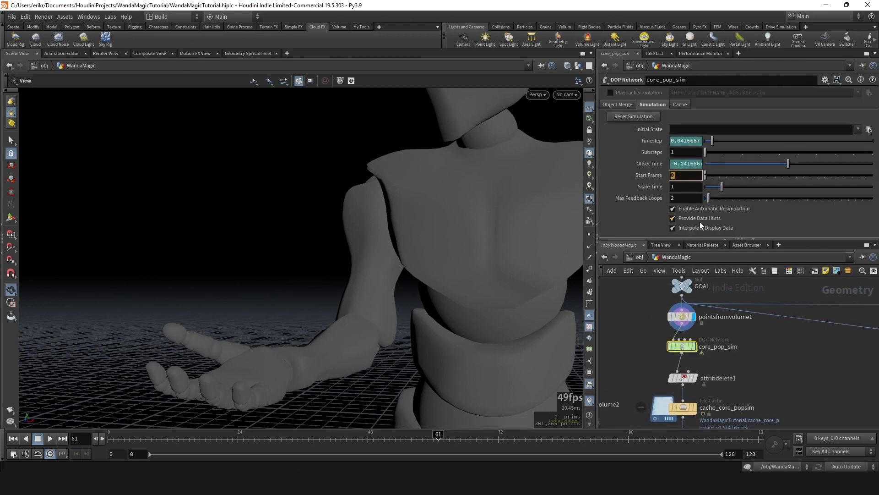
text(-)
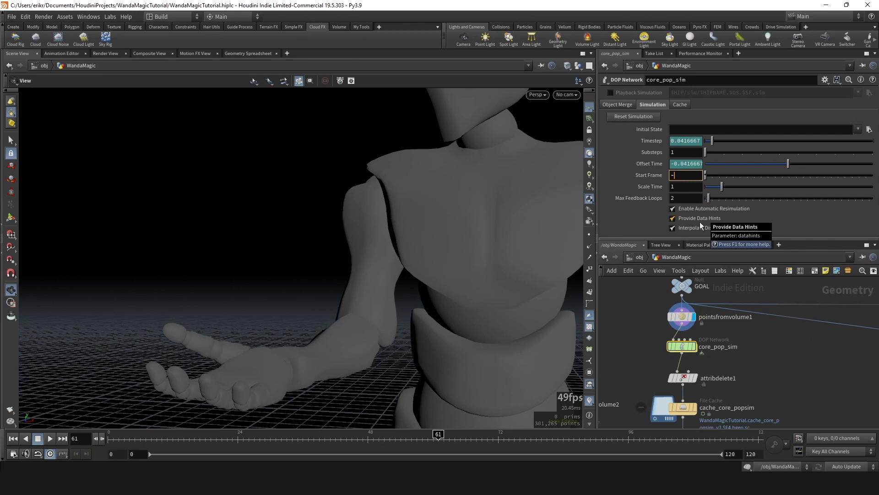
text(50)
key(Return)
Set the simulation start frame of string_particles_popnet to -50
scroll(666, 302, down, 5)
scroll(720, 356, up, 3)
middle_drag(691, 368, 654, 292)
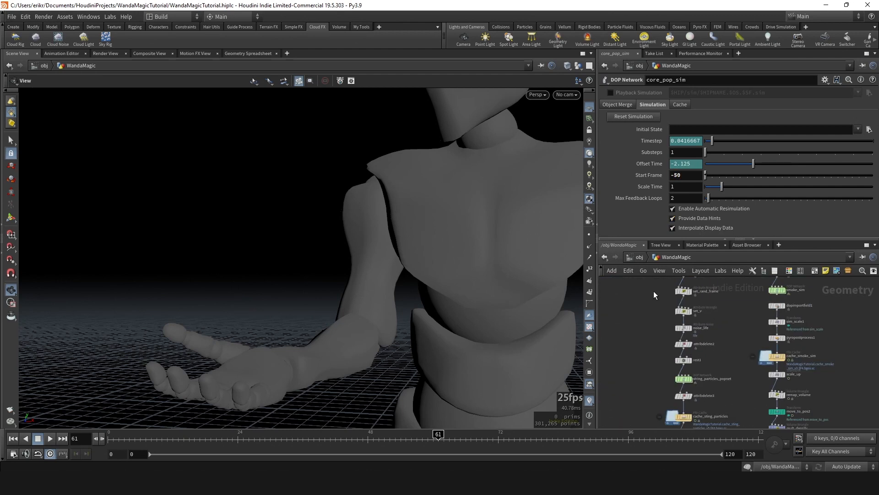
click(684, 379)
text(-50)
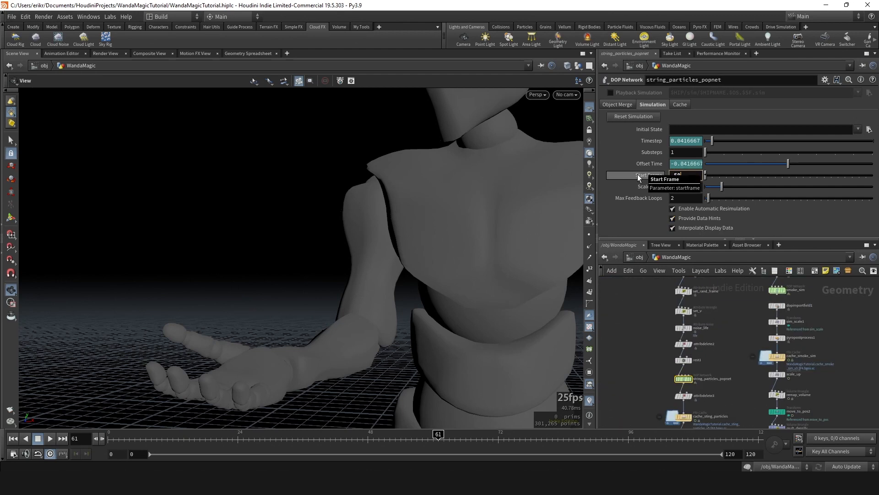
key(Return)
Set the simulation start frame of smoke_sim to -50
drag(792, 295, 794, 295)
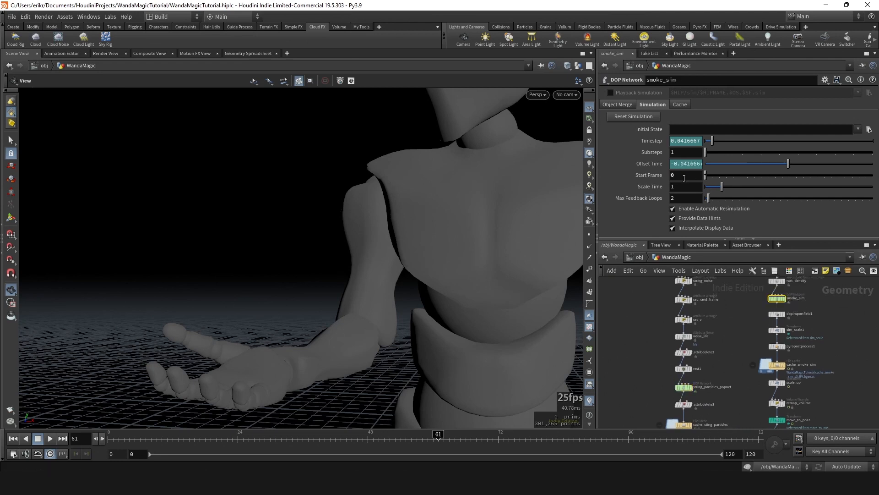
text(-50)
key(Return)
Display cache_core_popsim, raise its cache version to 3 and save the particle simulation to disk
middle_drag(600, 348, 747, 311)
scroll(697, 320, up, 8)
click(678, 341)
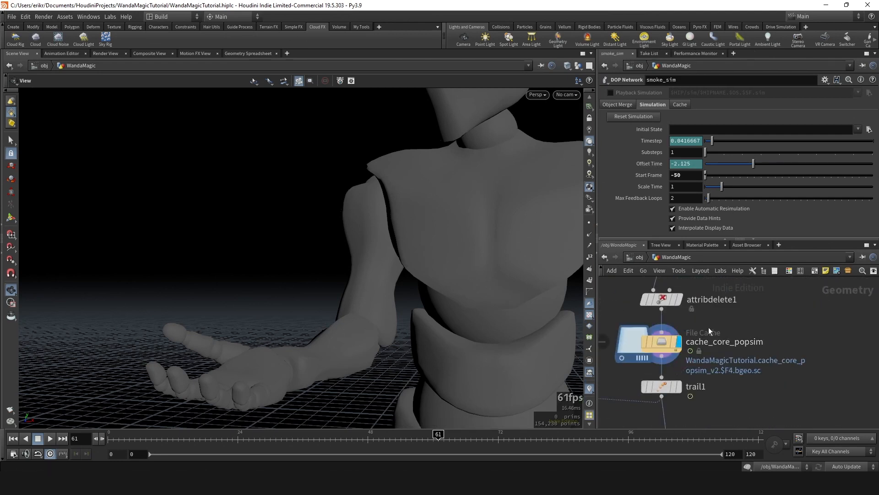
scroll(702, 216, down, 3)
scroll(678, 139, up, 3)
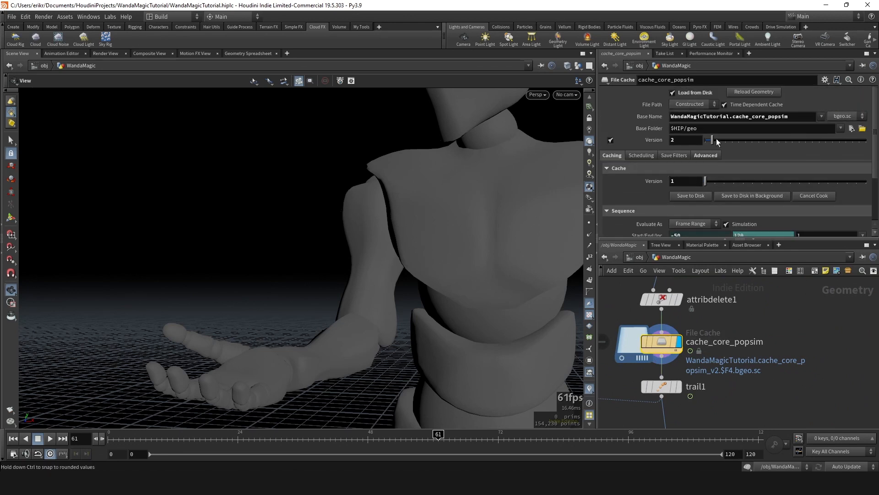
scroll(718, 319, down, 2)
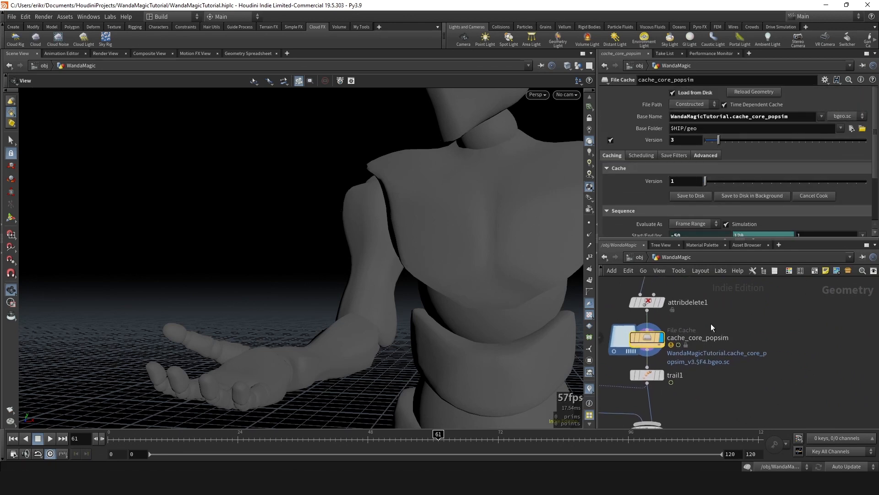
click(690, 196)
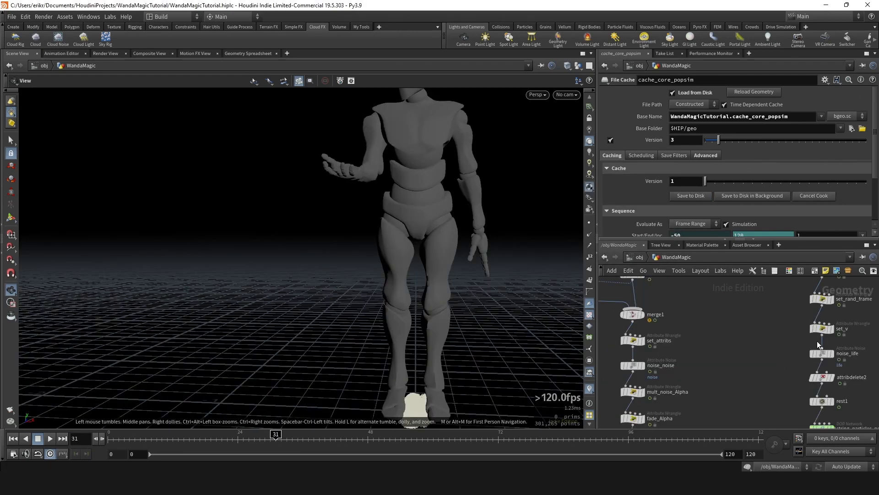
Reduce the Pscale of the set_attribs wrangle below merge1 to 0.001125 by multiplying 0.0015
scroll(705, 369, down, 3)
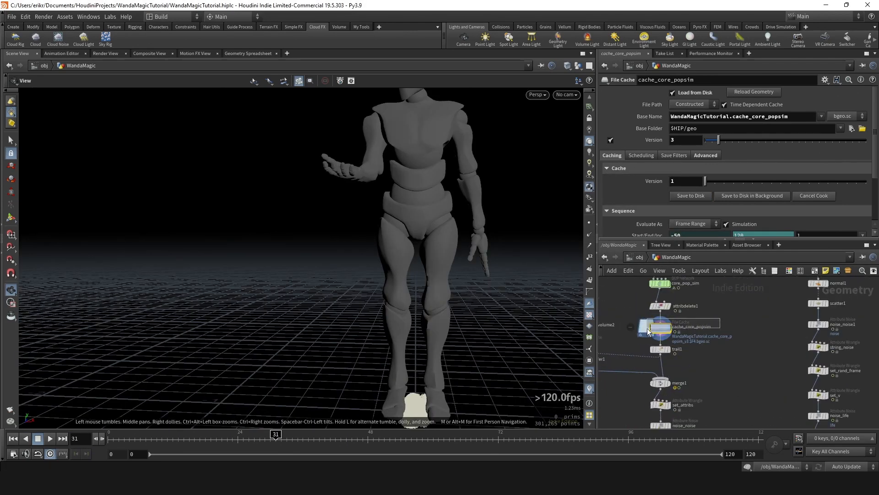
middle_drag(682, 327, 690, 305)
scroll(706, 334, up, 1)
scroll(708, 334, up, 3)
click(705, 334)
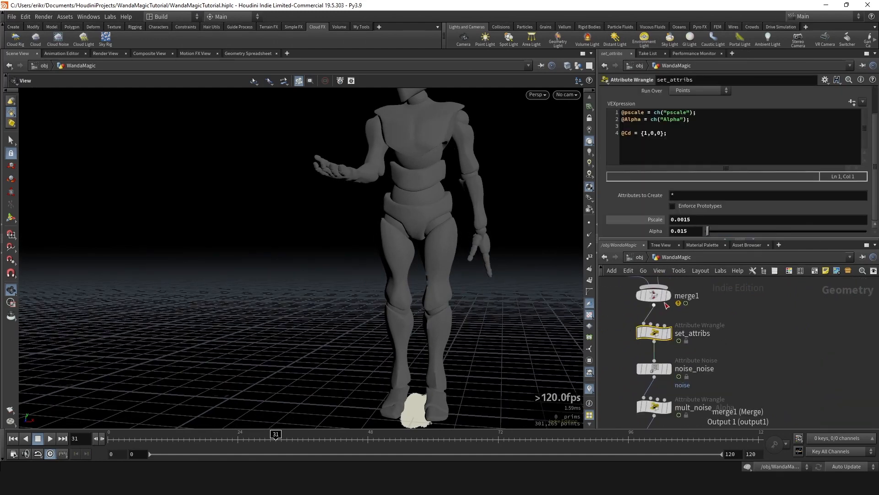
click(705, 220)
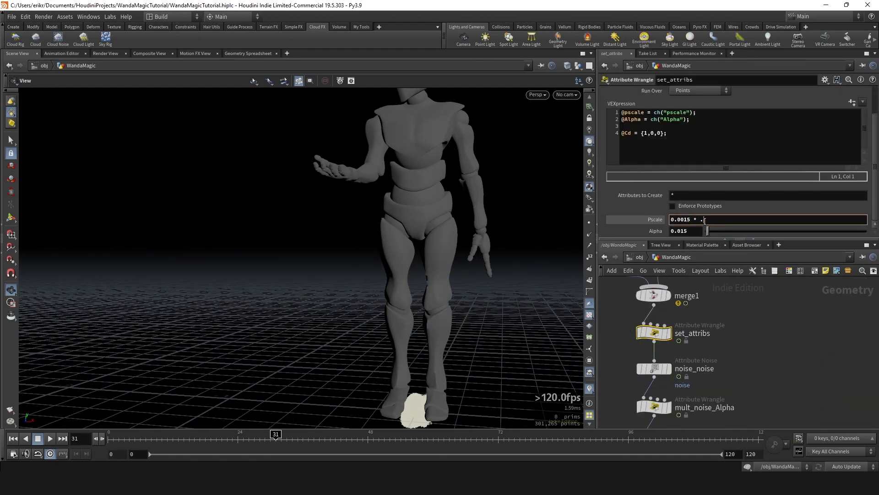
text(* .5)
key(Return)
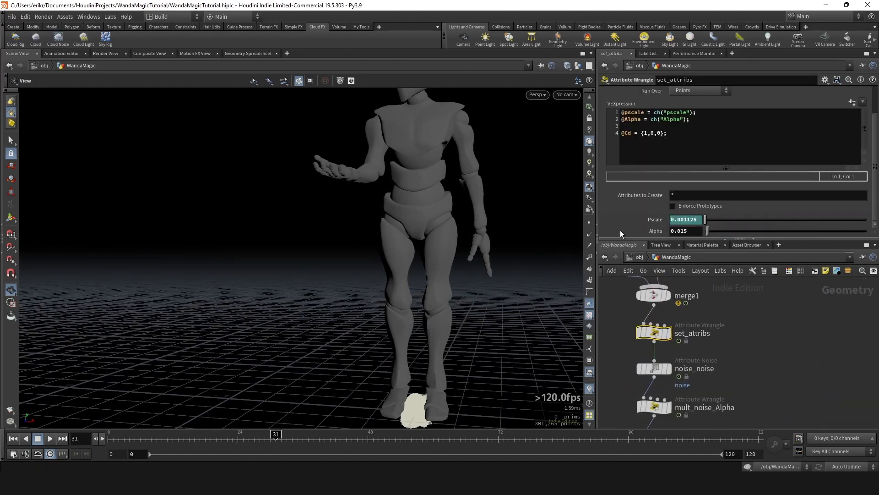
Check the cache version and frame range settings of the cache_sting_particles and cache_smoke_sim nodes
scroll(732, 358, down, 6)
scroll(692, 336, up, 5)
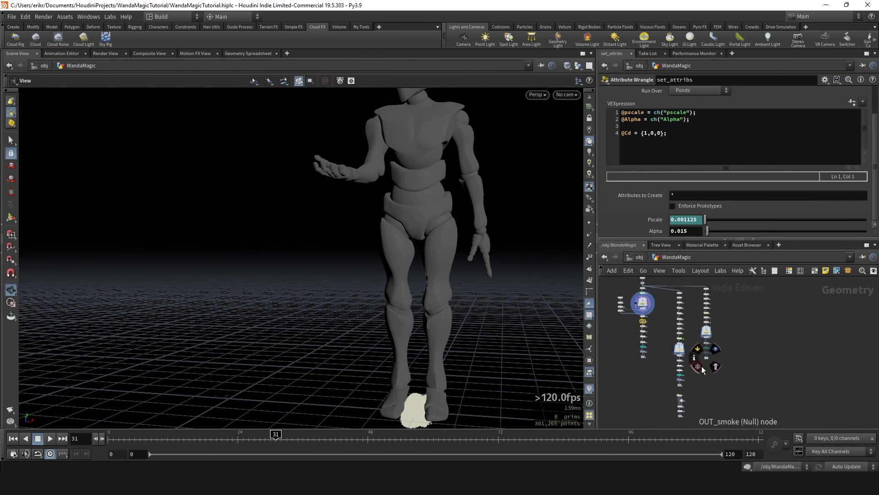
click(683, 364)
scroll(735, 337, up, 1)
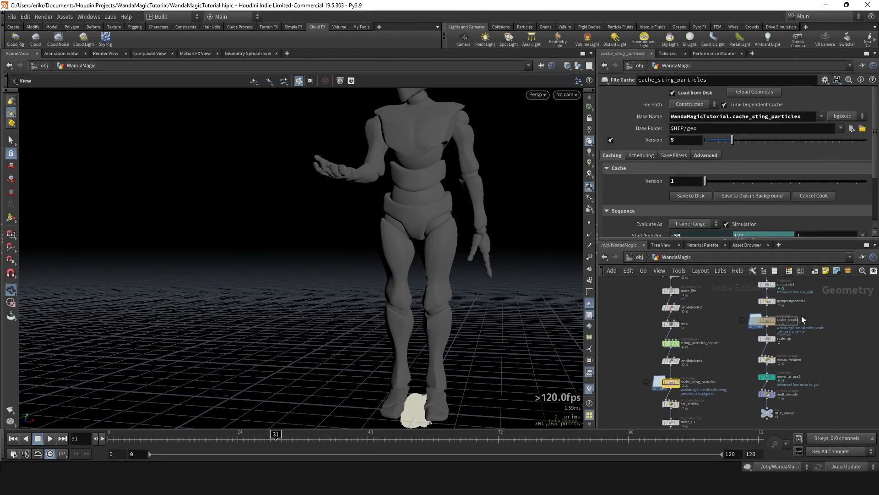
click(768, 320)
scroll(705, 341, down, 3)
scroll(697, 346, up, 5)
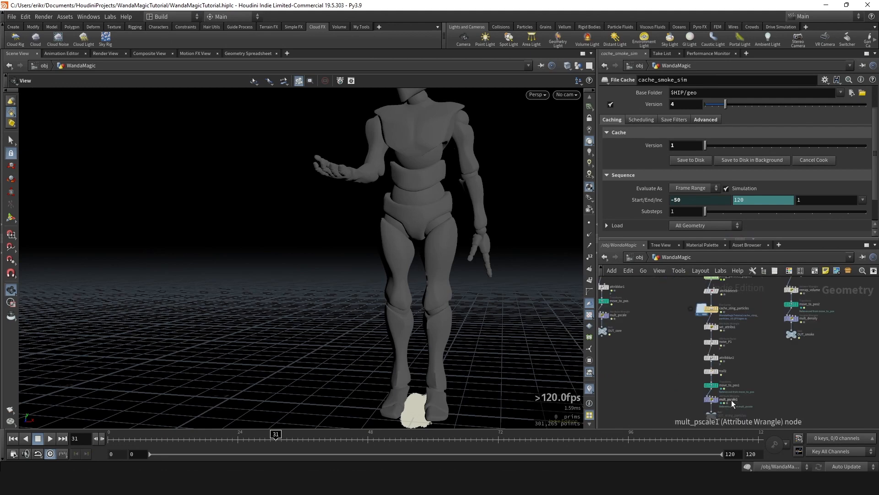
Preview the mult_pscale1 particles at frame 11 in the viewport and examine the OUT_smoke branch of WandaMagic
click(715, 401)
scroll(364, 291, down, 2)
scroll(364, 291, up, 1)
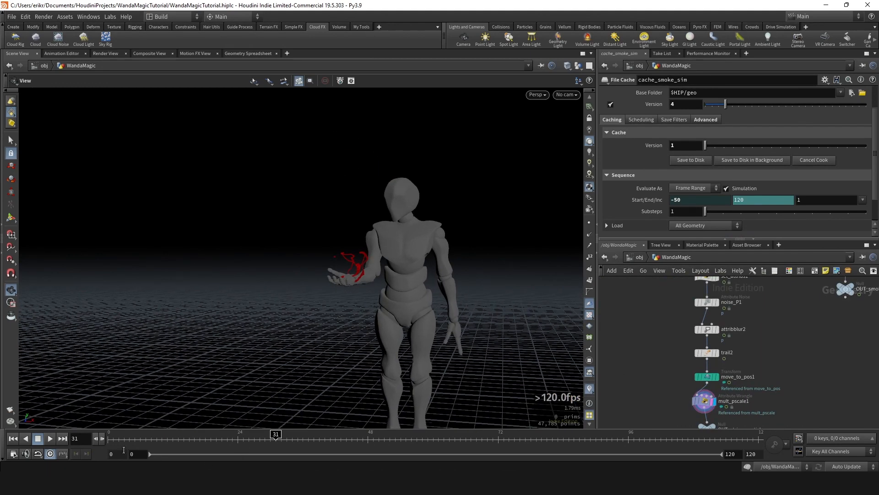
scroll(720, 340, down, 3)
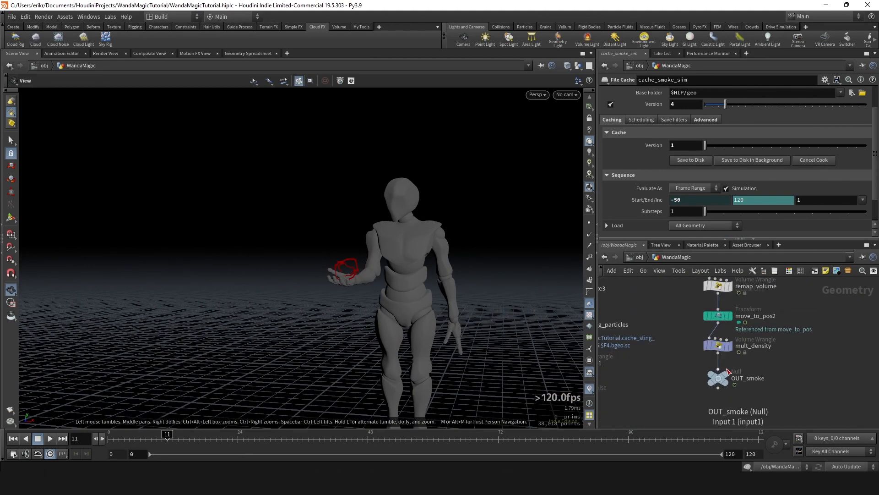
click(722, 366)
scroll(752, 352, down, 2)
Return to the object level, save the scene and bring up the Render View
key(u)
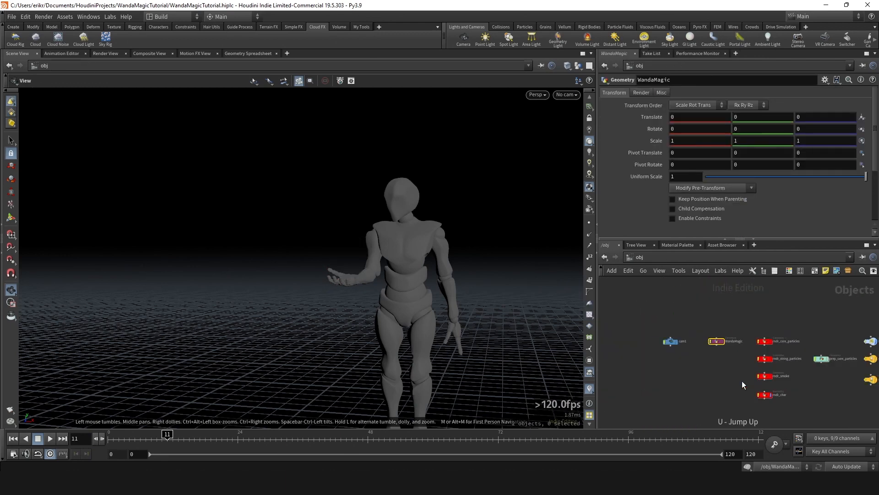
key(ctrl+s)
click(102, 53)
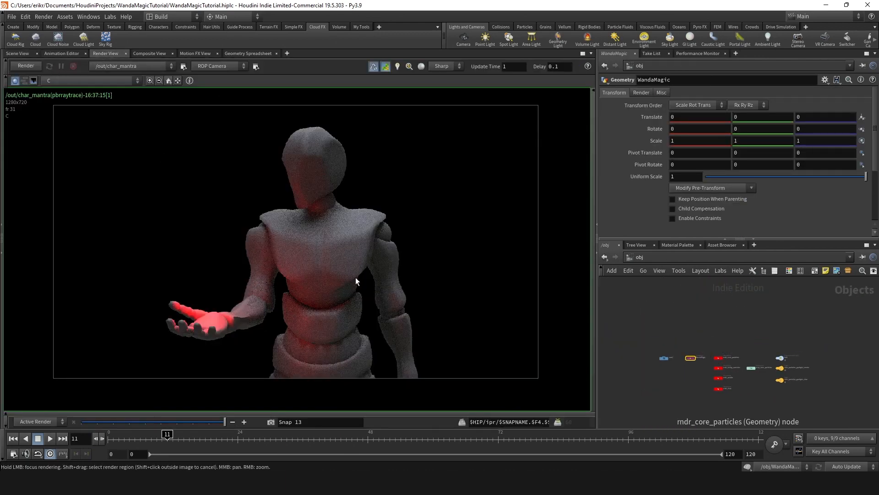
Raise the intensity of core_particles_geolight_char by entering 100 * 2.5
scroll(355, 276, up, 2)
scroll(767, 395, up, 2)
scroll(772, 378, up, 4)
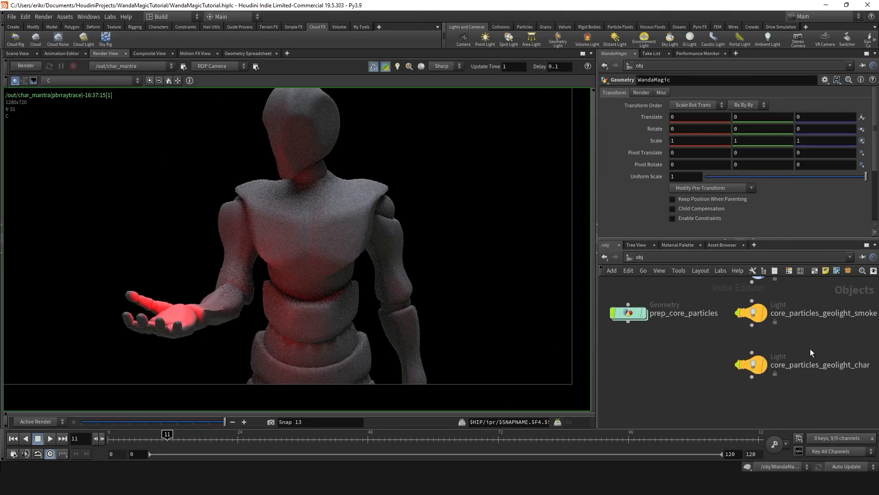
click(754, 364)
key(Return)
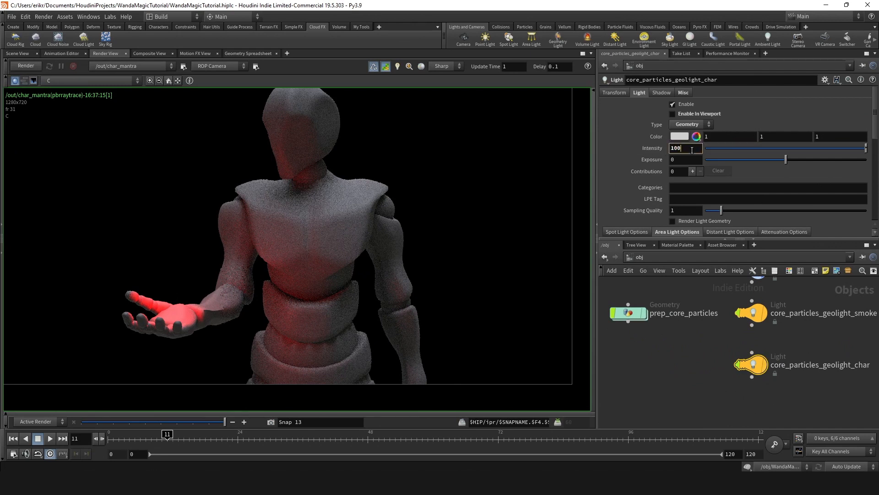
text(*)
key(Return)
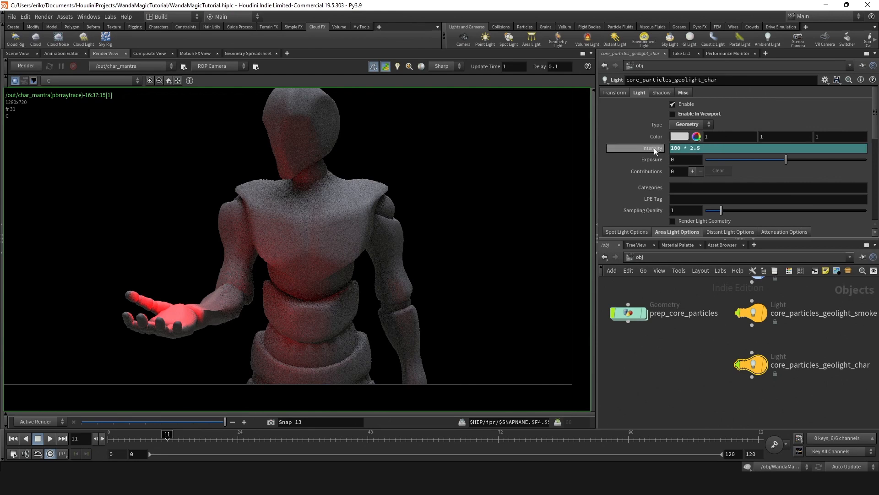
Render char_mantra at frame 11, check its core_particles_geolight_char_all pass and compare the beauty pass with Snap 13
click(30, 68)
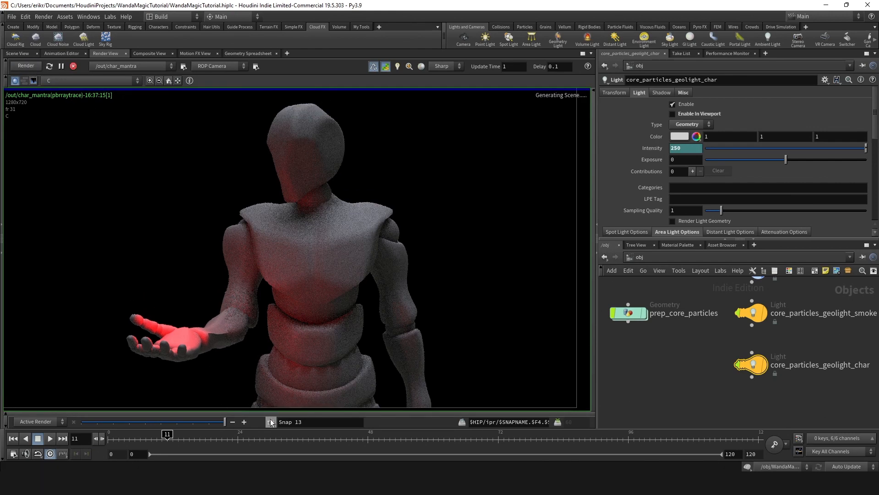
click(271, 422)
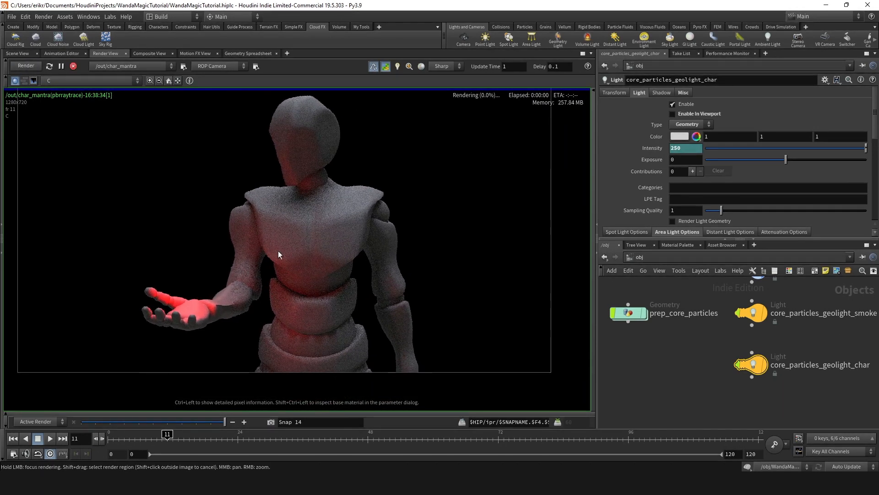
middle_drag(278, 251, 310, 259)
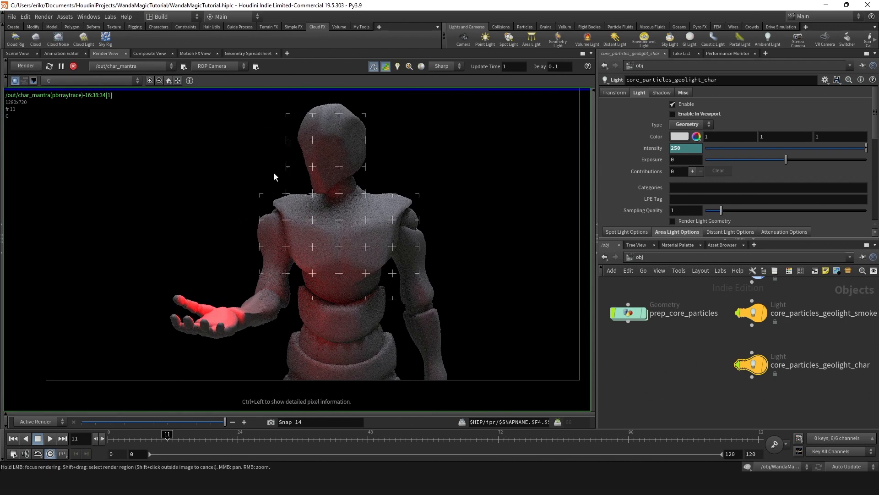
click(76, 82)
click(83, 109)
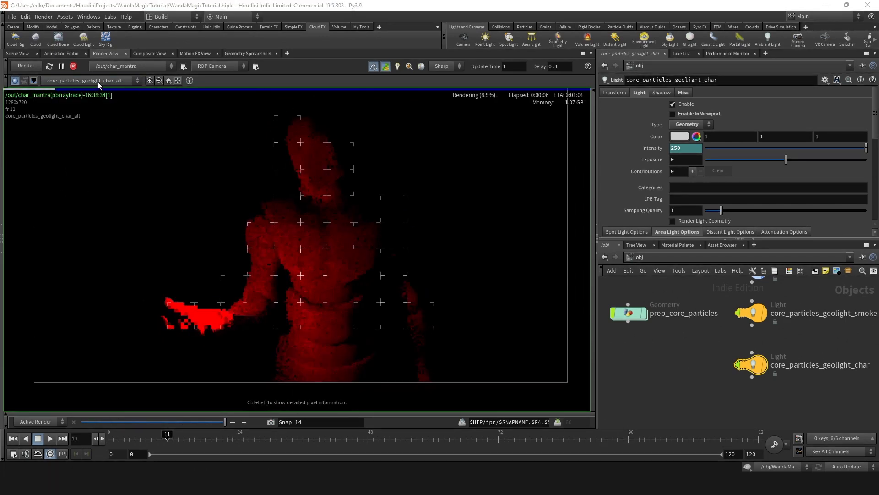
click(98, 82)
click(71, 90)
click(211, 422)
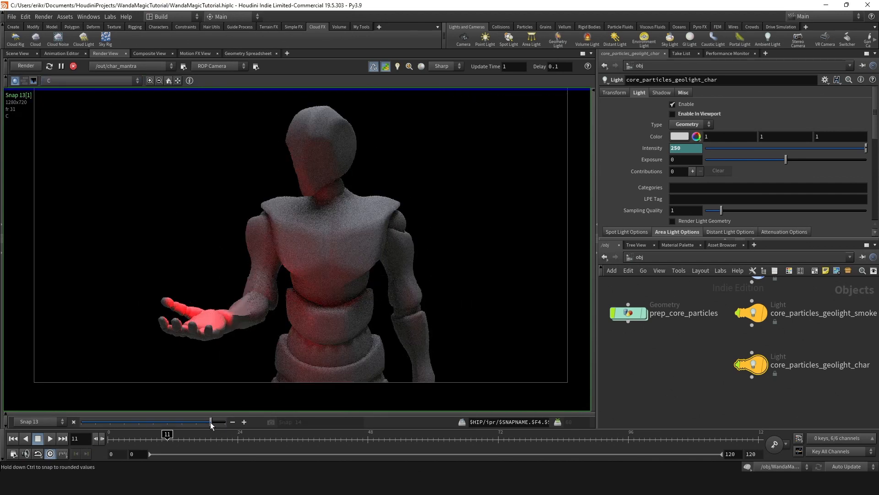
drag(211, 422, 223, 420)
Set the resolution of cam1 to 1920 by 1080 and save the scene
scroll(357, 302, down, 2)
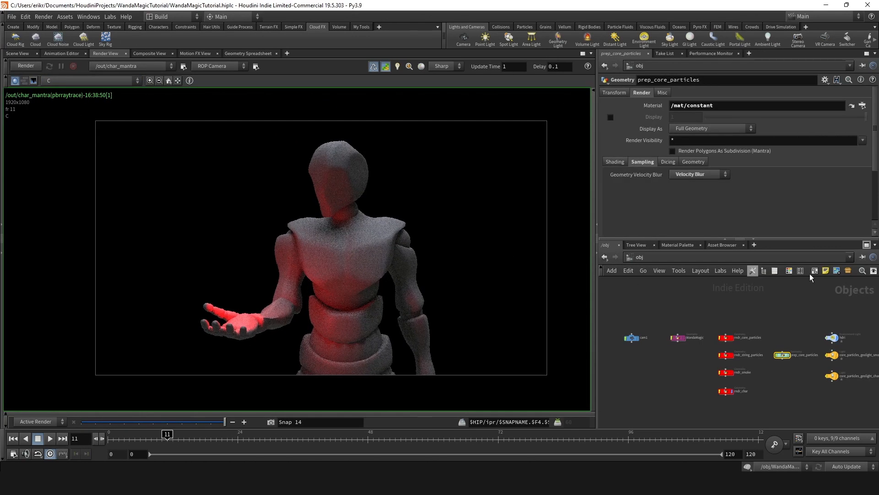
scroll(715, 316, down, 3)
middle_drag(628, 303, 685, 327)
scroll(686, 326, up, 4)
click(739, 378)
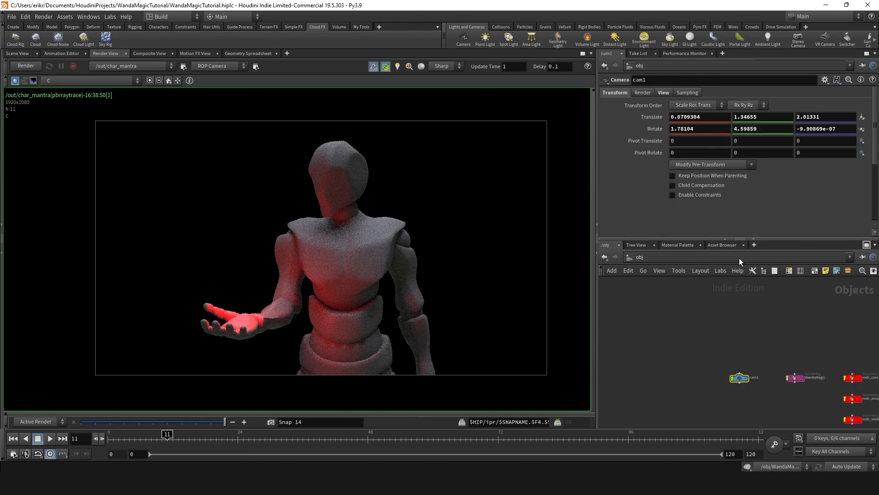
click(663, 95)
drag(693, 116, 594, 111)
text(1920)
key(Tab)
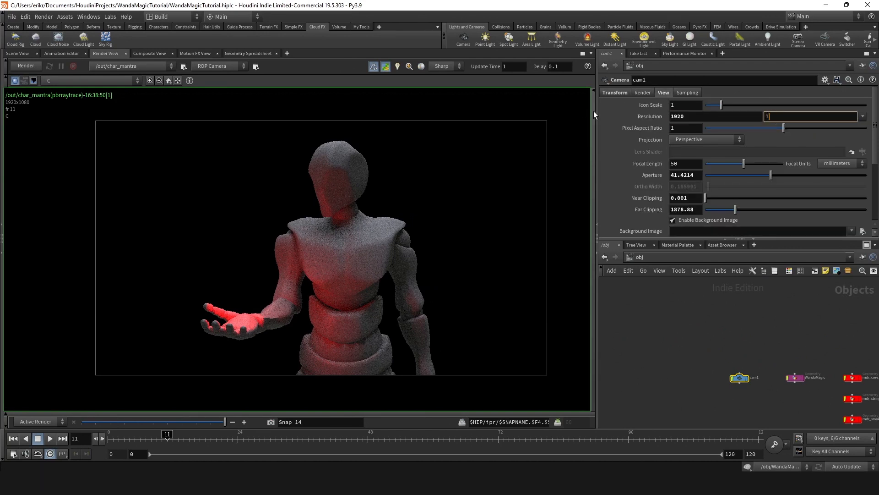
click(613, 93)
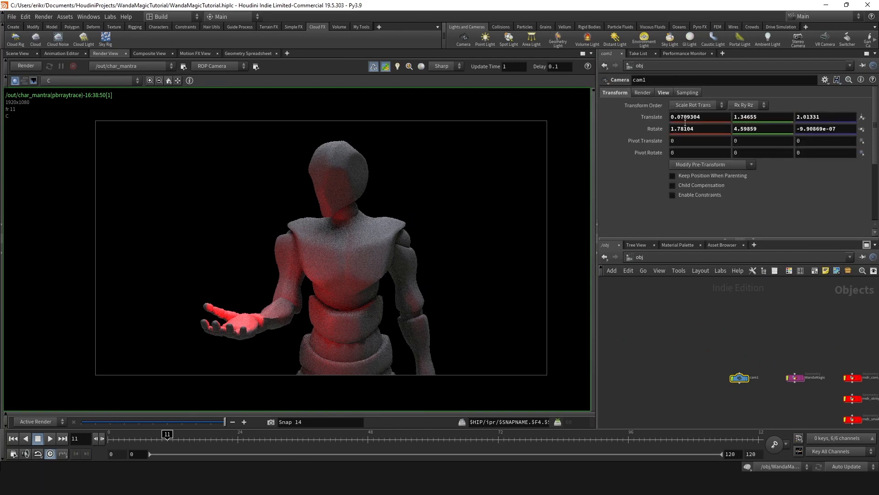
click(664, 93)
key(h)
key(ctrl+s)
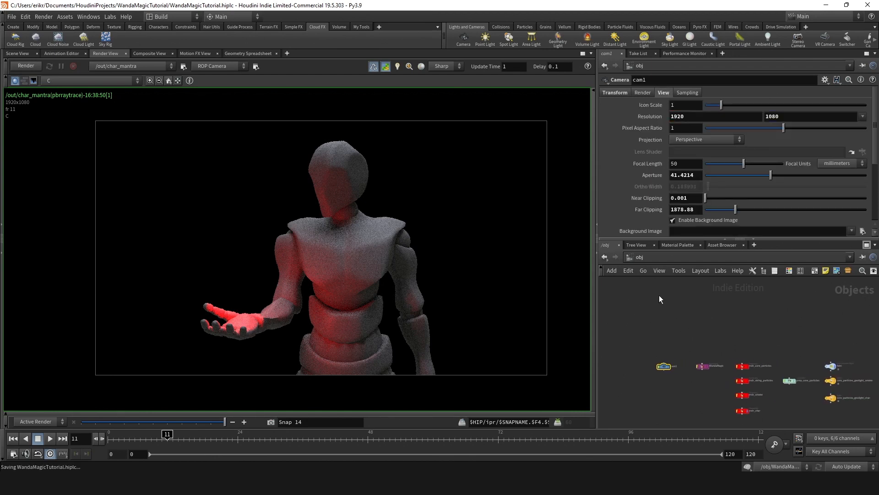
Go to the out network, select char_mantra and examine the new character render
click(661, 255)
click(681, 306)
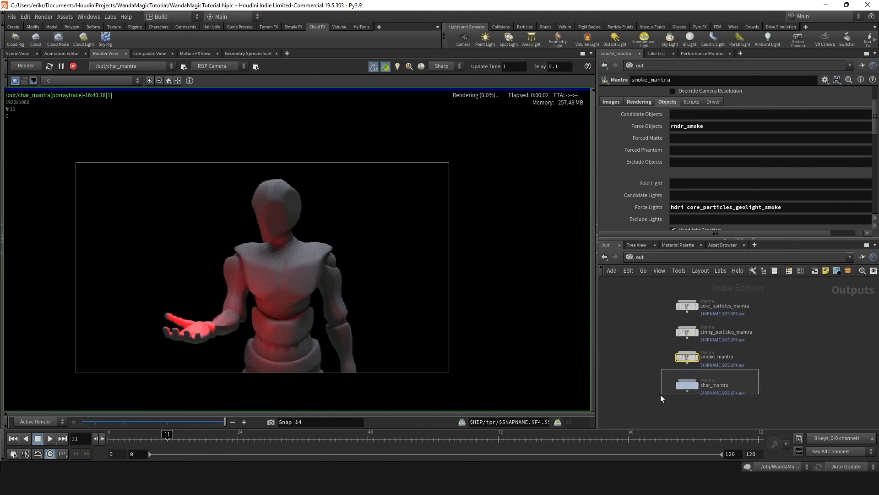
click(687, 385)
mouse_move(352, 271)
middle_down()
mouse_move(395, 268)
mouse_move(363, 271)
middle_up()
scroll(660, 193, down, 1)
middle_drag(318, 253, 354, 254)
scroll(348, 234, up, 8)
scroll(361, 221, down, 8)
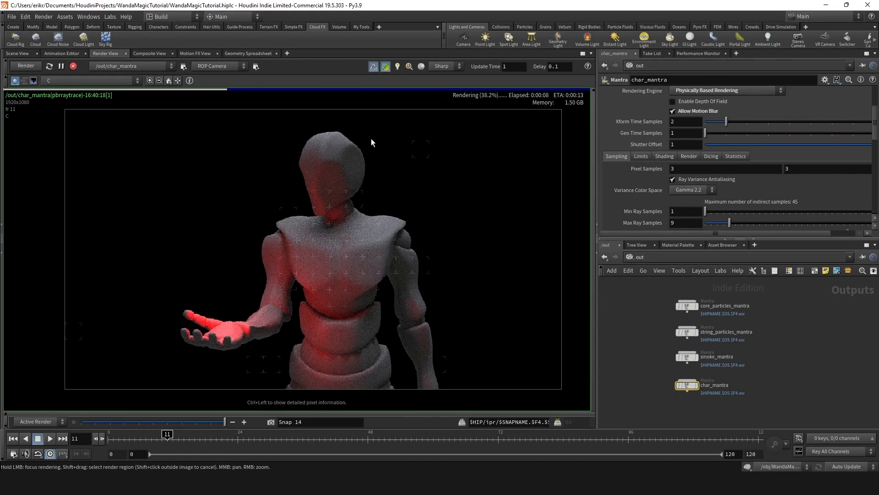
Focus the render on the character's hand and check the sampling and noise settings of char_mantra
mouse_move(225, 421)
mouse_down()
mouse_move(208, 422)
mouse_move(226, 420)
mouse_up()
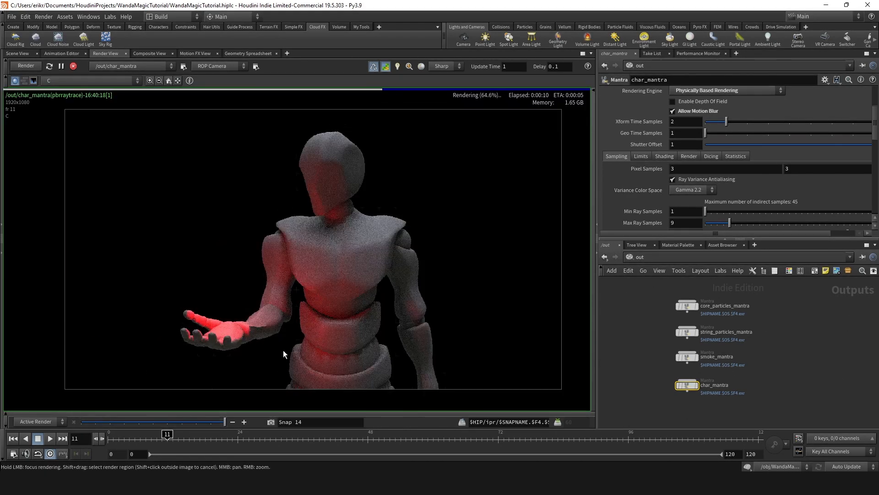
middle_drag(317, 267, 357, 261)
scroll(357, 261, up, 3)
click(216, 349)
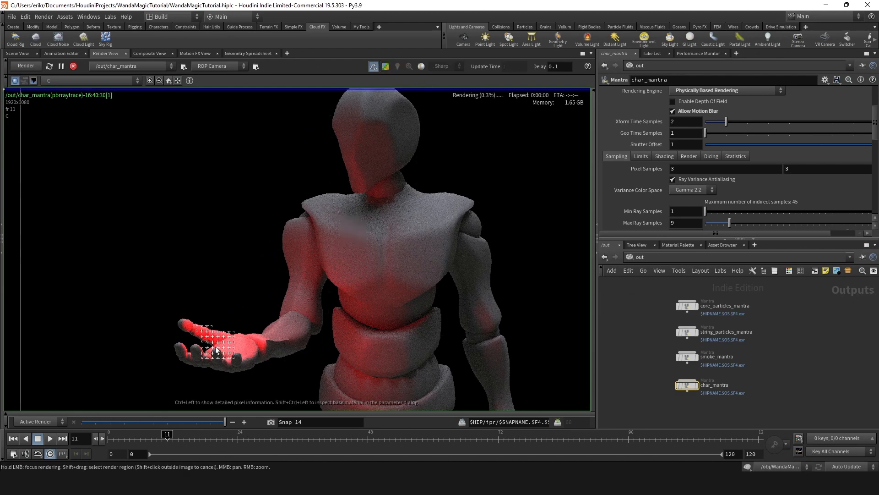
scroll(232, 362, up, 3)
middle_drag(232, 362, 271, 314)
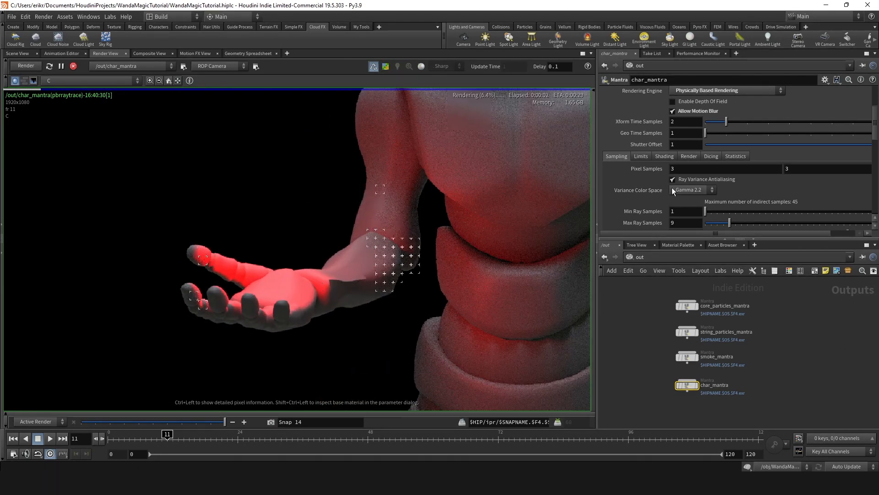
scroll(672, 188, down, 2)
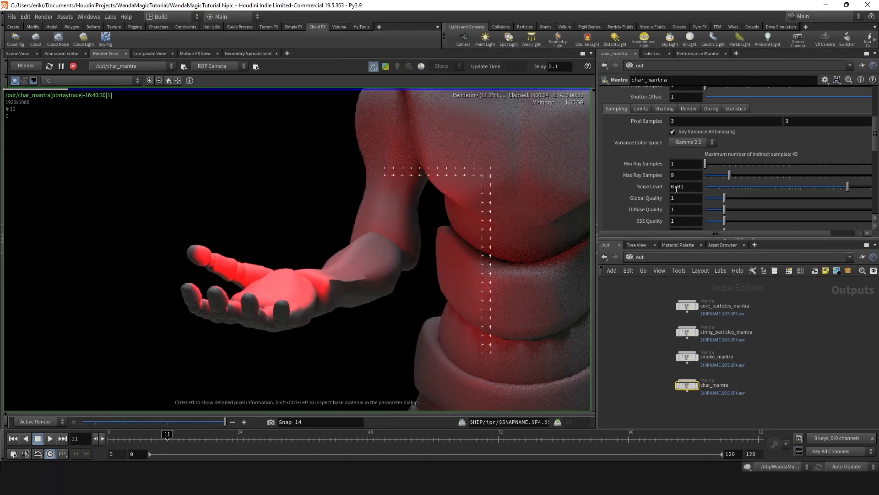
scroll(429, 254, down, 5)
Inspect the character's torso, shoulders and head in the refining render for noise
middle_drag(428, 254, 353, 255)
scroll(370, 168, up, 3)
middle_drag(370, 168, 352, 210)
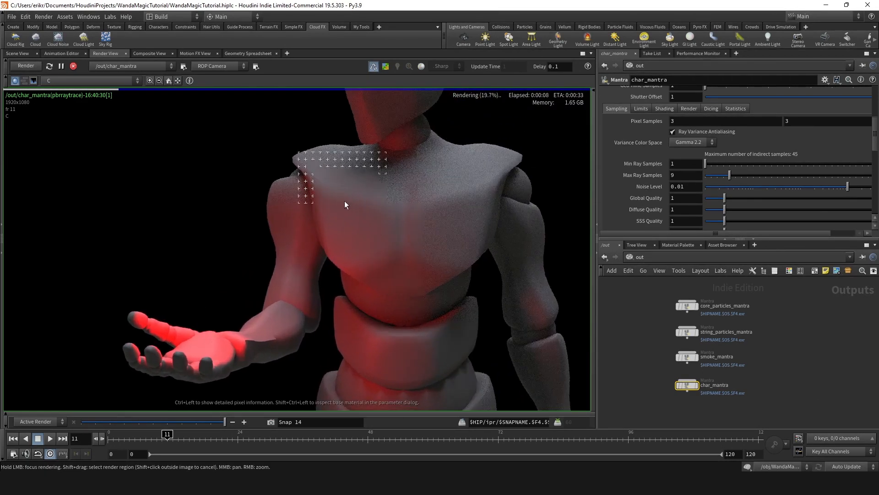
scroll(344, 201, up, 3)
middle_drag(280, 234, 419, 133)
scroll(282, 331, up, 2)
scroll(355, 280, down, 3)
scroll(388, 252, down, 3)
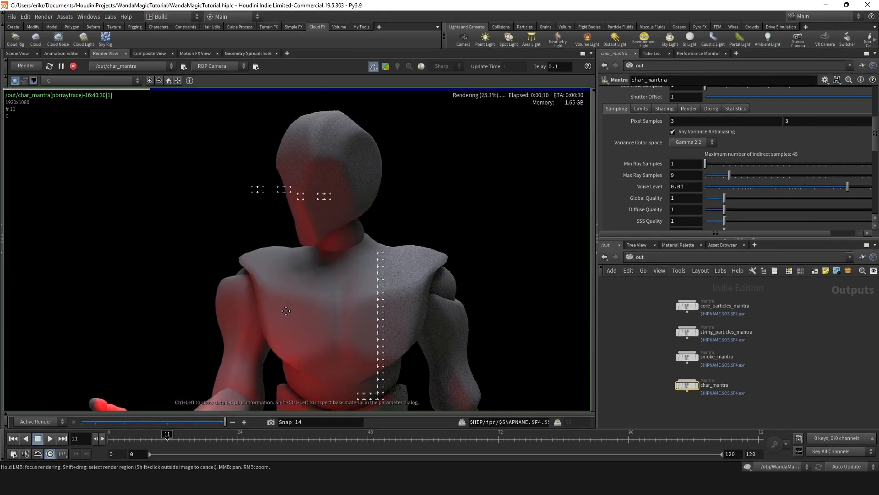
scroll(322, 172, up, 2)
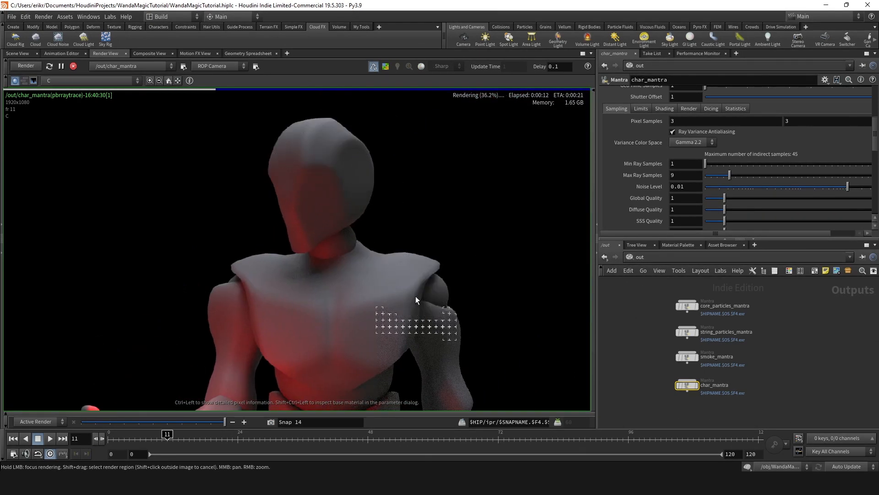
scroll(416, 300, down, 3)
Stop the character render and start rendering core_particles_mantra instead
click(74, 66)
click(119, 67)
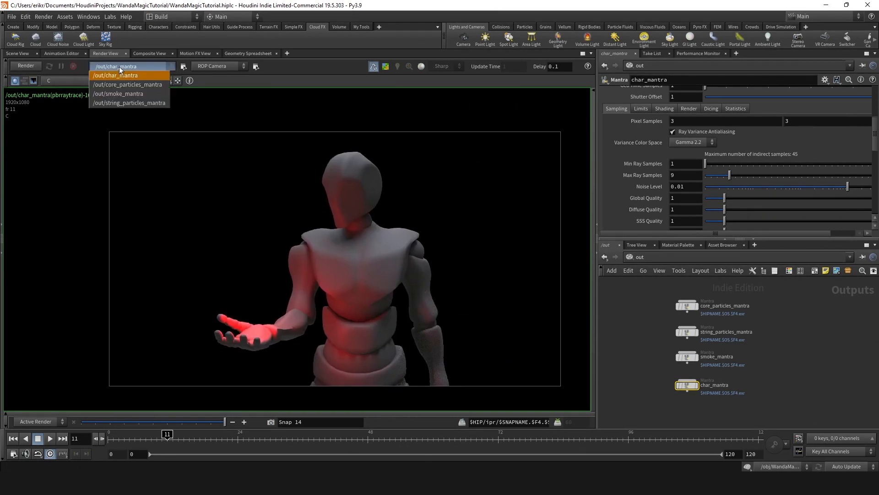
click(128, 85)
click(37, 65)
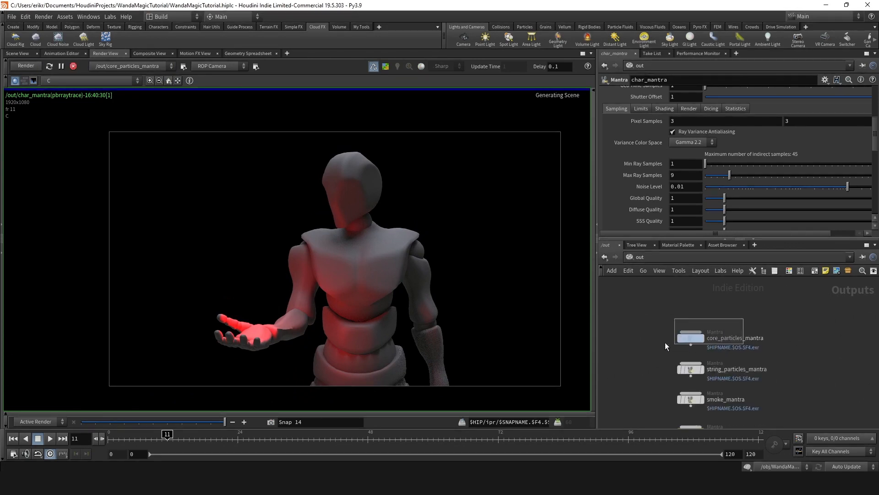
Open the rendering sampling settings of core_particles_mantra and preview its render at frame 42
drag(665, 343, 672, 344)
scroll(295, 251, down, 2)
scroll(351, 270, up, 2)
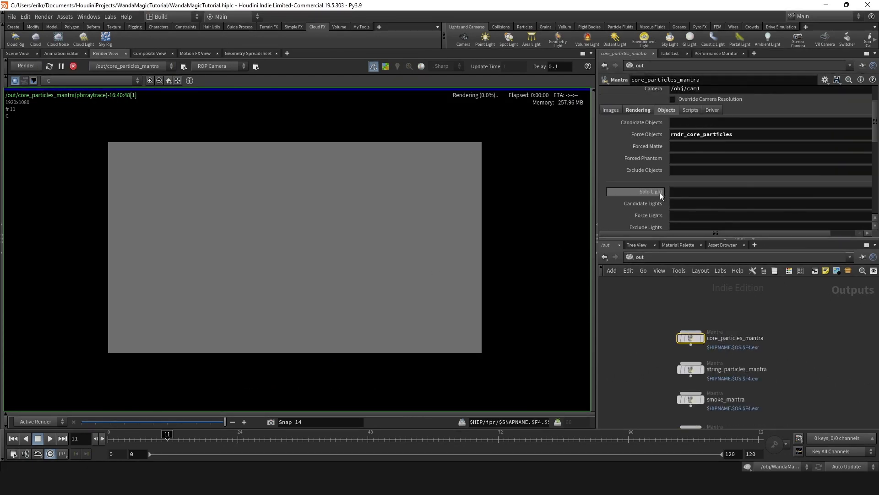
scroll(649, 170, up, 2)
click(637, 153)
scroll(637, 153, down, 3)
scroll(354, 213, up, 3)
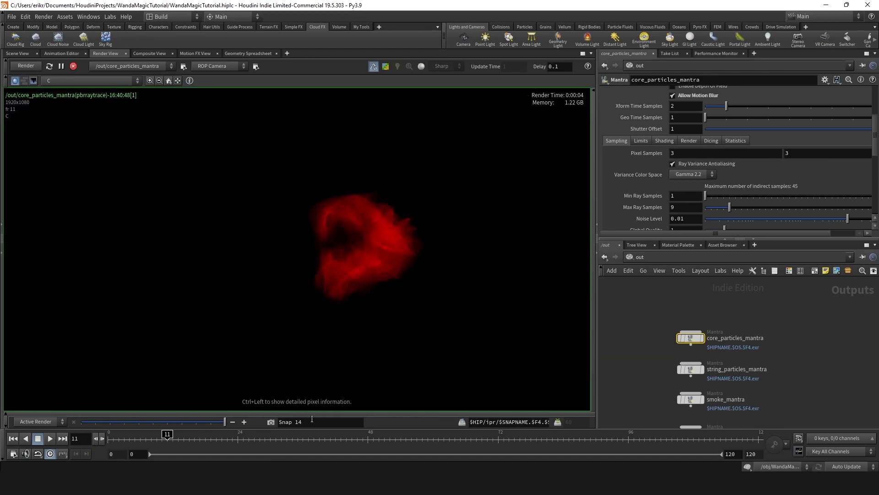
click(333, 439)
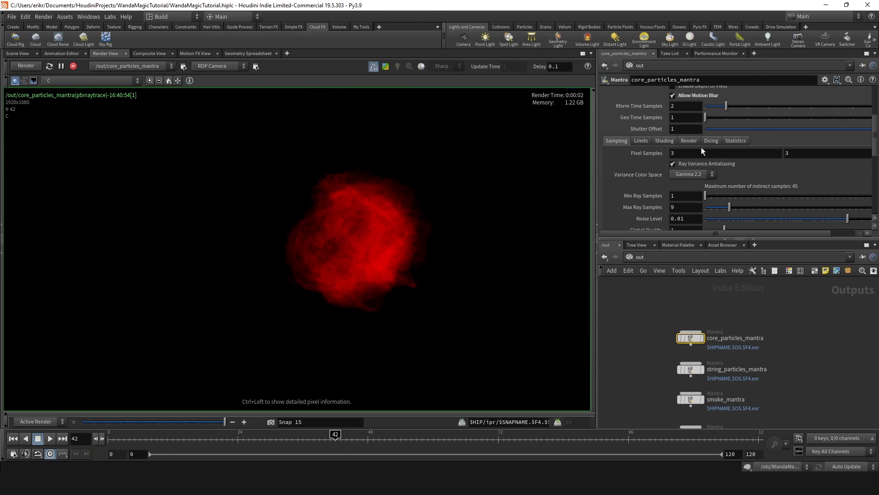
Try 5 by 5 pixel samples on core_particles_mantra, inspect the render and undo the change
key(BackSpace)
text(5)
key(Return)
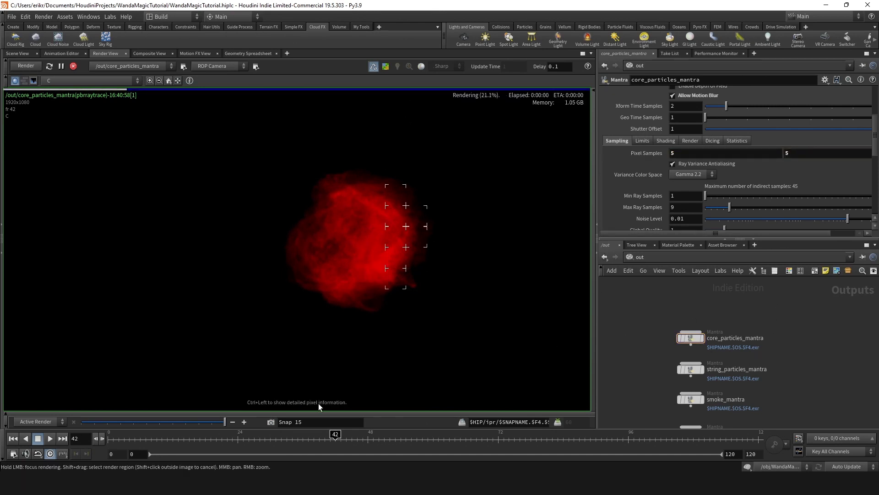
click(244, 422)
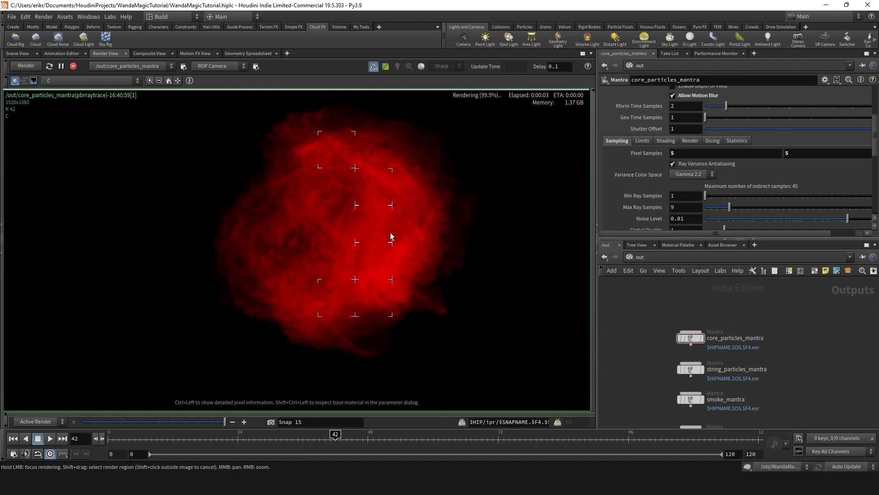
key(ctrl+z)
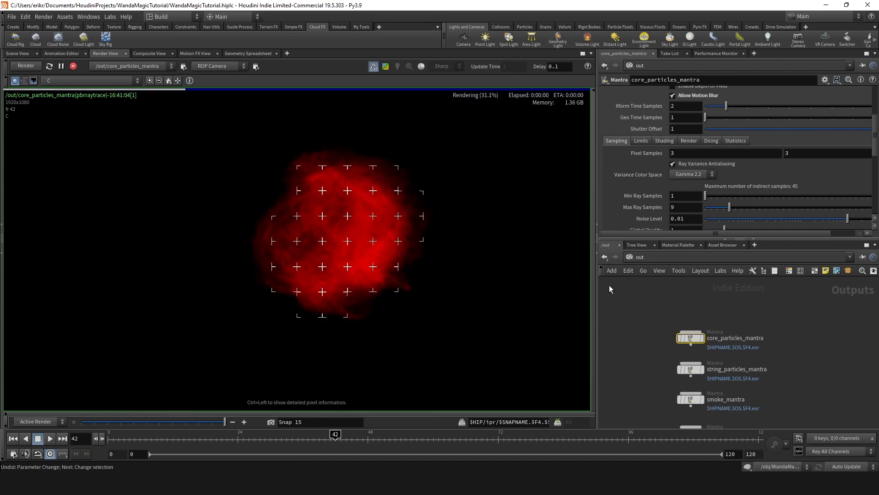
key(ctrl+z)
Start rendering string_particles_mantra instead of core_particles_mantra
click(124, 66)
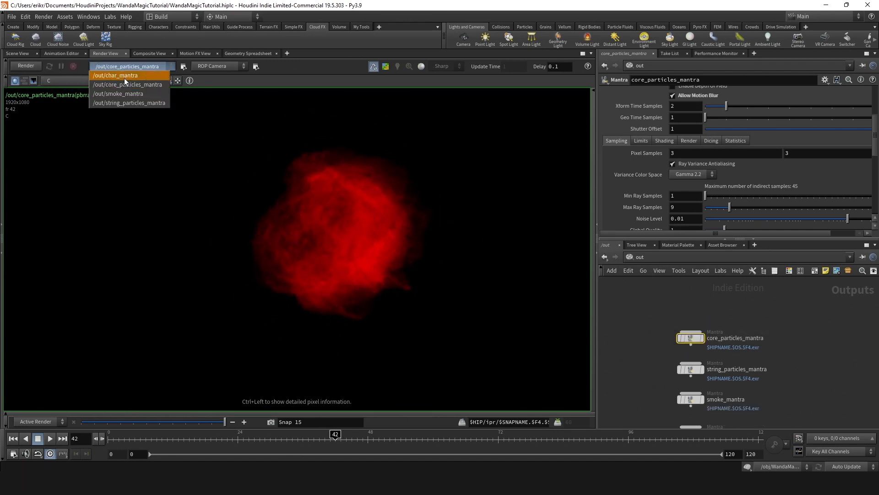
click(126, 103)
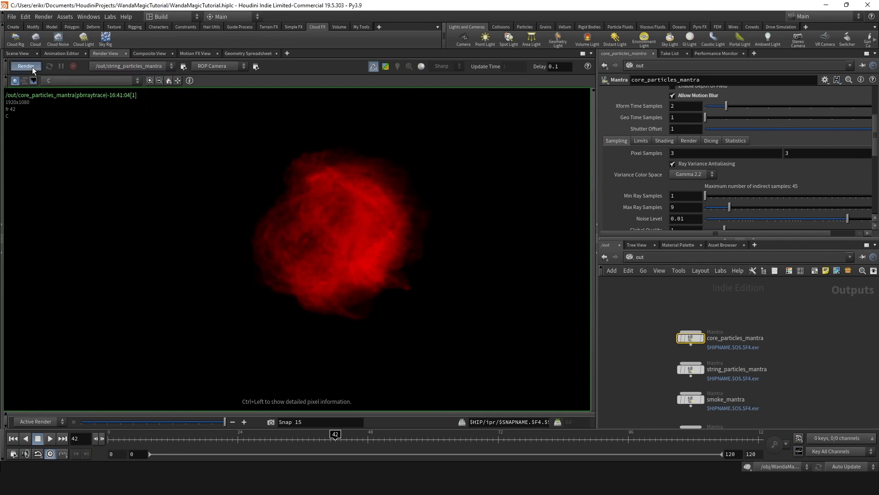
key(h)
Open the rendering sampling settings of smoke_mantra
click(750, 354)
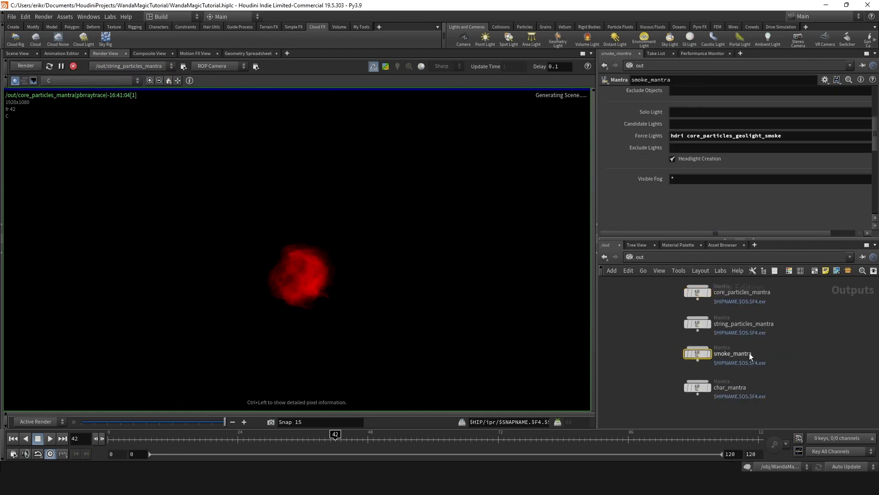
scroll(687, 172, up, 3)
click(640, 114)
scroll(648, 134, down, 3)
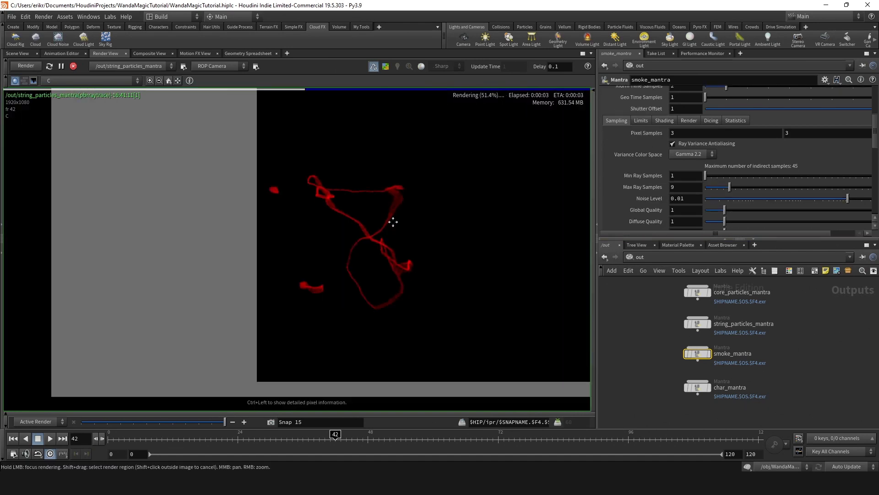
Try 4 by 4 pixel samples on string_particles_mantra, inspect the strands in the render and undo the change
click(742, 324)
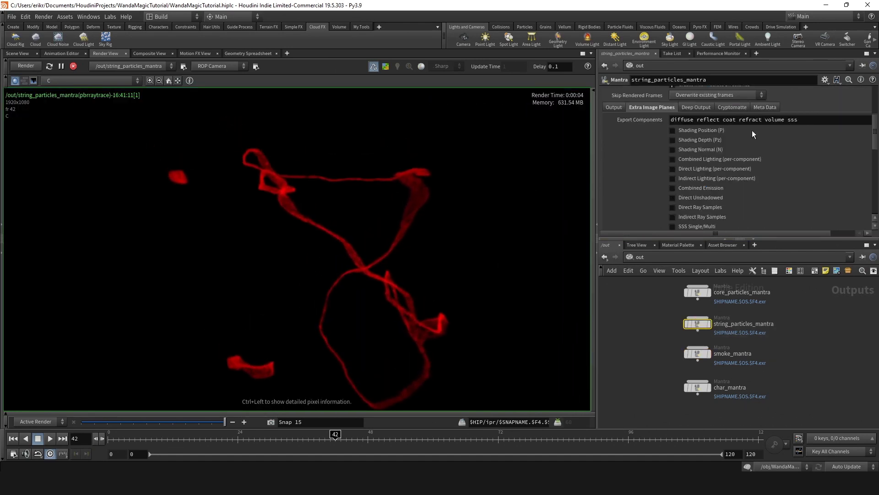
scroll(752, 131, up, 2)
scroll(636, 150, up, 2)
click(643, 112)
scroll(671, 163, down, 2)
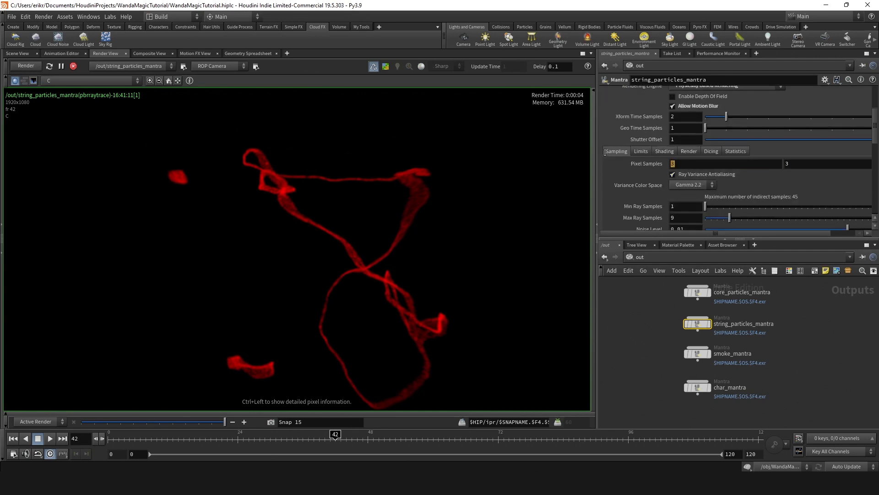
key(Return)
scroll(320, 229, up, 4)
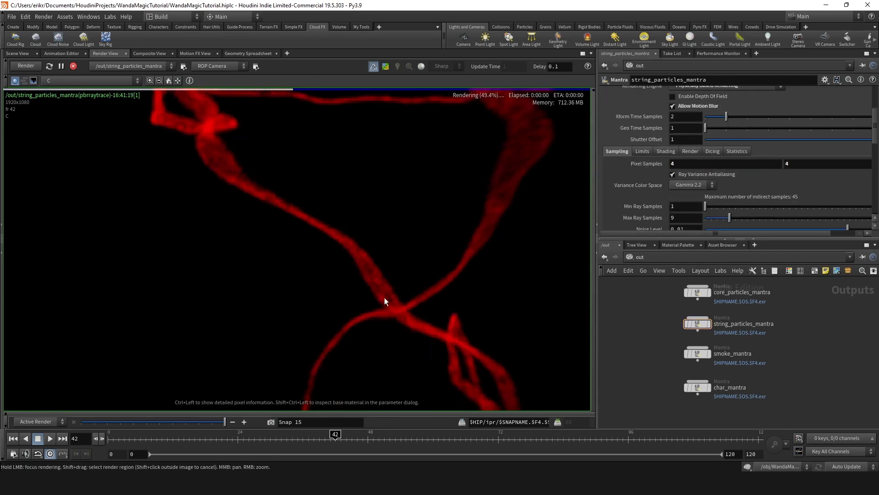
key(ctrl+z)
scroll(390, 277, down, 3)
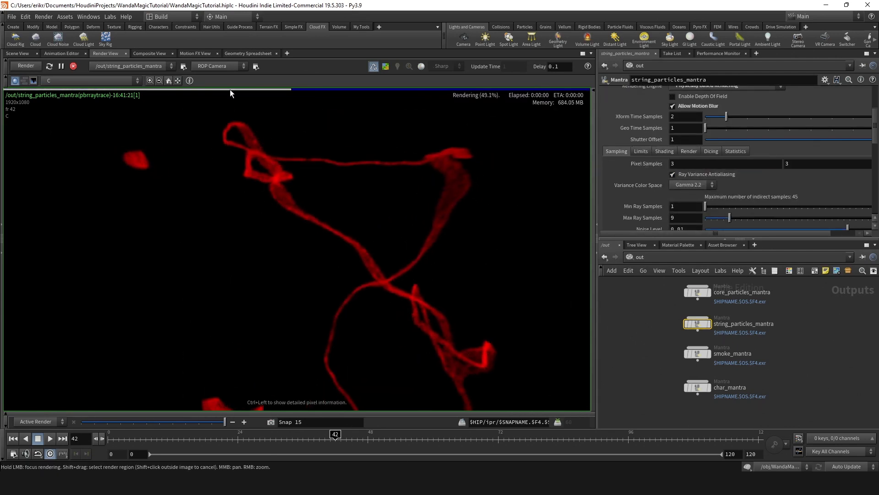
Start rendering smoke_mantra instead of string_particles_mantra and show the sampling settings of smoke_mantra
click(117, 66)
click(117, 92)
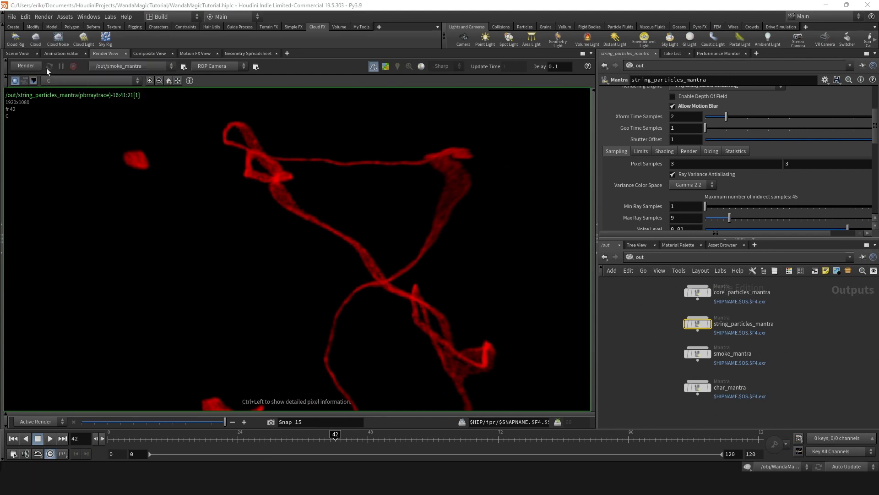
scroll(329, 202, down, 5)
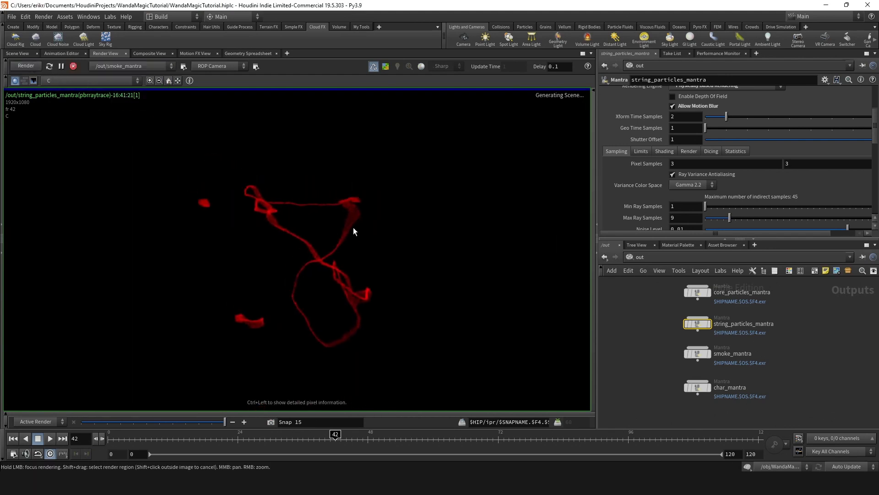
middle_drag(379, 235, 347, 242)
scroll(314, 241, down, 3)
scroll(316, 252, down, 2)
scroll(347, 242, up, 5)
drag(718, 358, 700, 366)
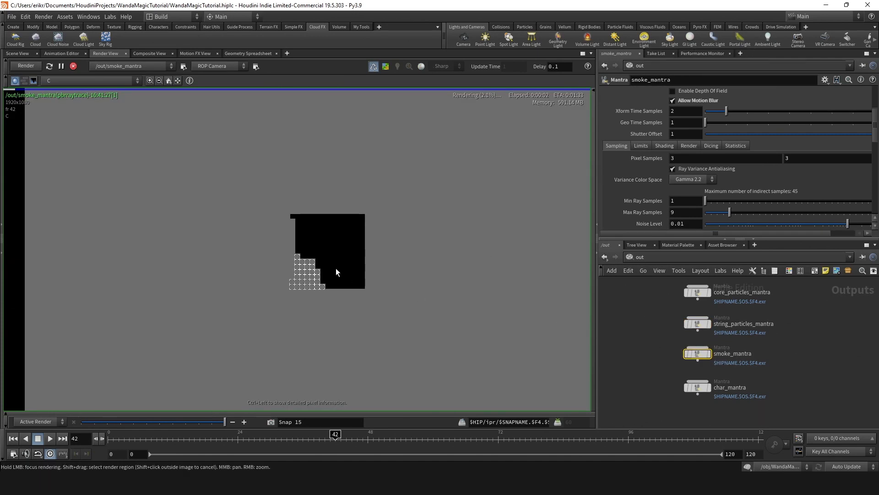
Inspect the smoke in the refining render for noise, focusing the rendering on its unfinished areas
middle_drag(300, 264, 397, 232)
scroll(397, 232, up, 3)
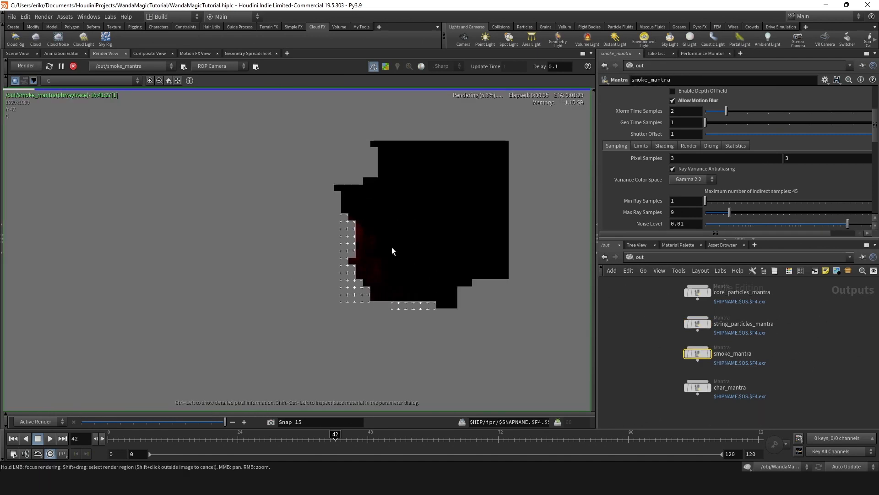
scroll(323, 276, down, 1)
middle_drag(324, 275, 373, 250)
scroll(374, 249, up, 1)
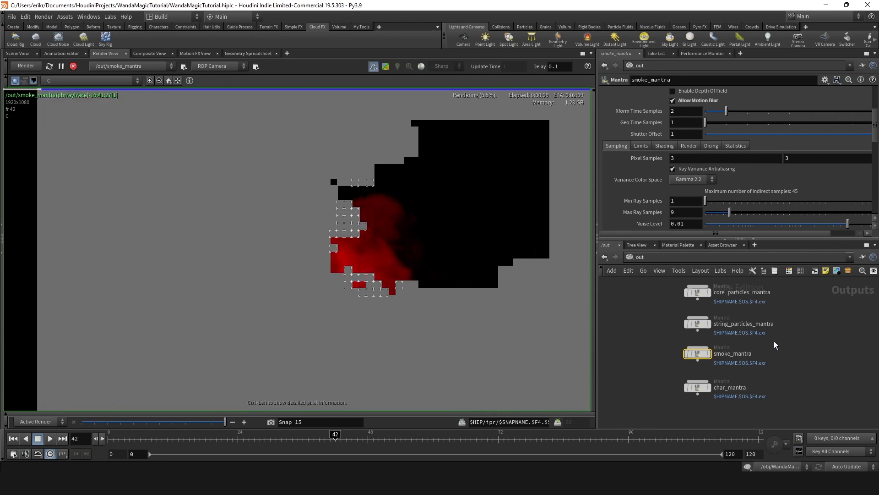
scroll(654, 176, down, 2)
middle_drag(386, 234, 410, 187)
scroll(410, 187, up, 1)
click(280, 240)
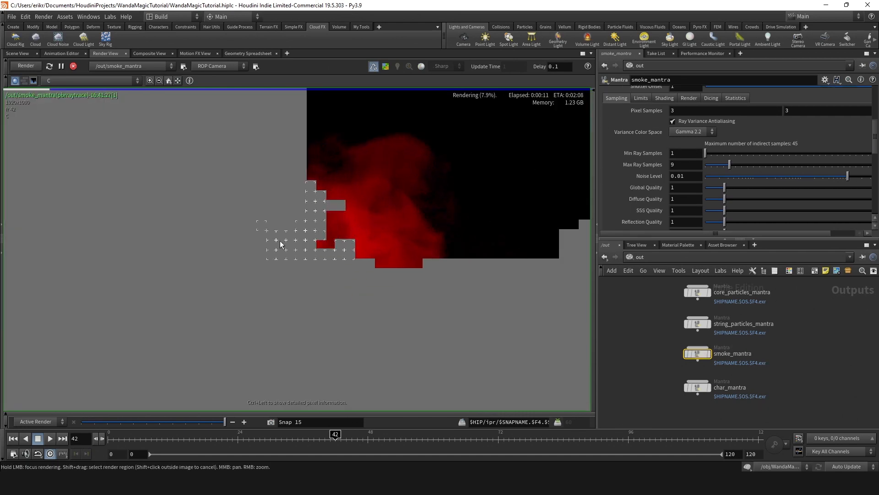
scroll(320, 278, down, 1)
middle_drag(325, 278, 359, 247)
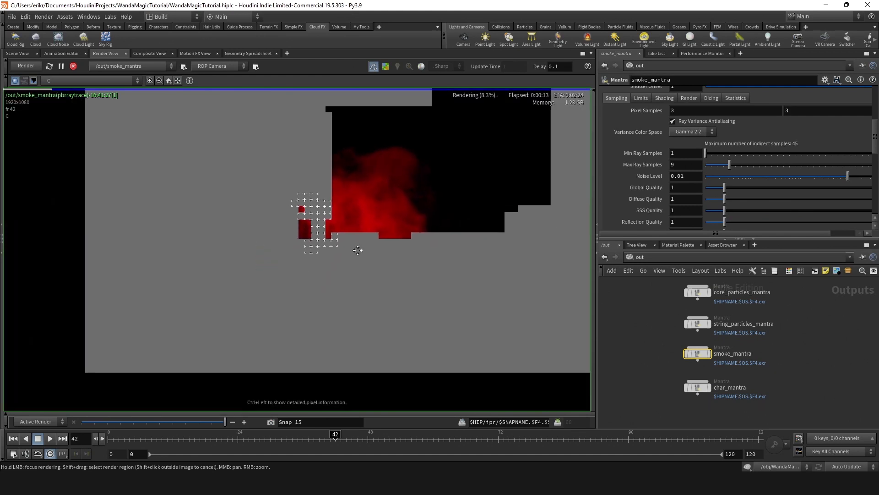
scroll(342, 245, up, 1)
click(342, 245)
scroll(342, 246, up, 1)
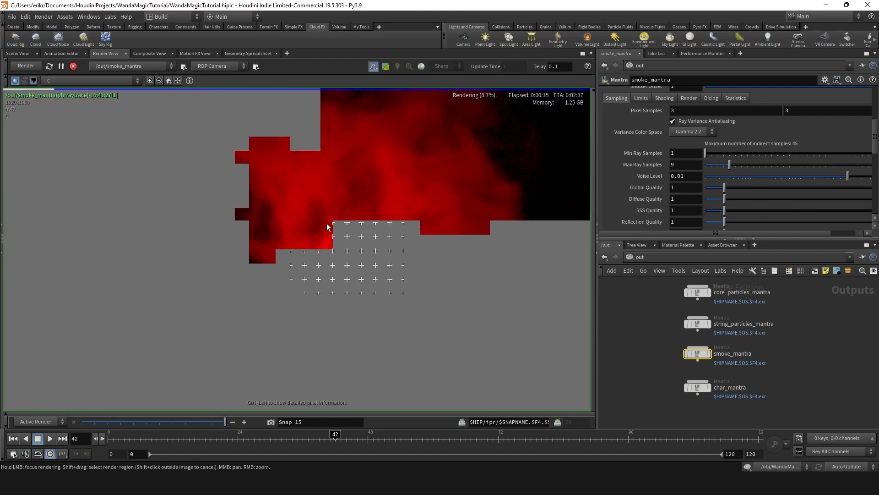
scroll(349, 242, down, 2)
middle_drag(349, 242, 373, 229)
scroll(333, 221, up, 1)
scroll(341, 252, down, 4)
scroll(372, 230, up, 3)
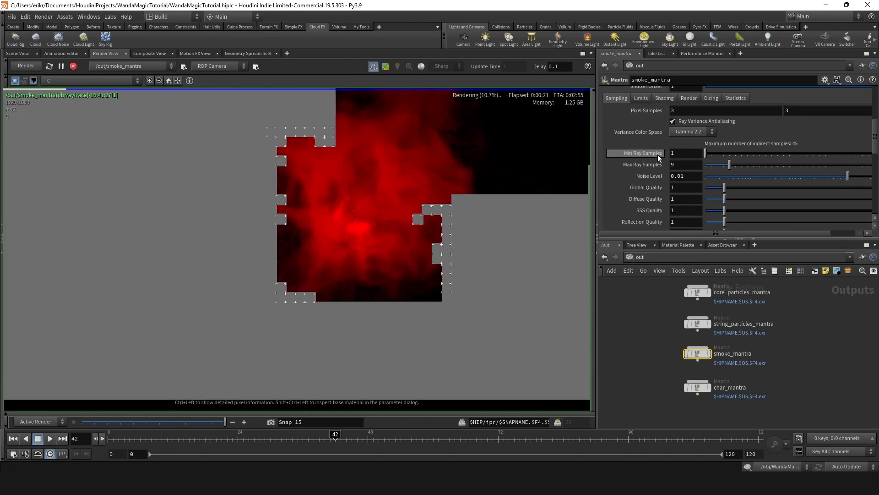
Set the pixel samples of smoke_mantra to 4 by 4 and check the smoke in the new render
scroll(421, 228, up, 1)
middle_drag(420, 229, 411, 238)
drag(678, 111, 647, 120)
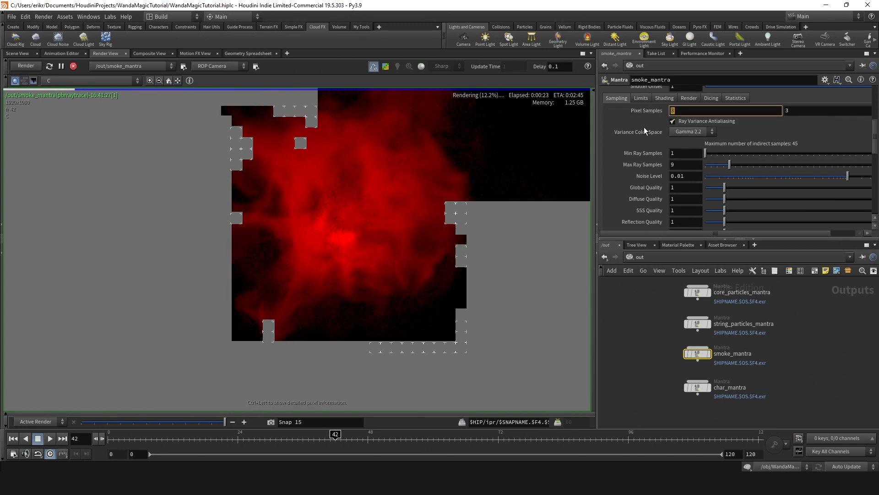
text(4)
key(Tab)
text(4)
key(Return)
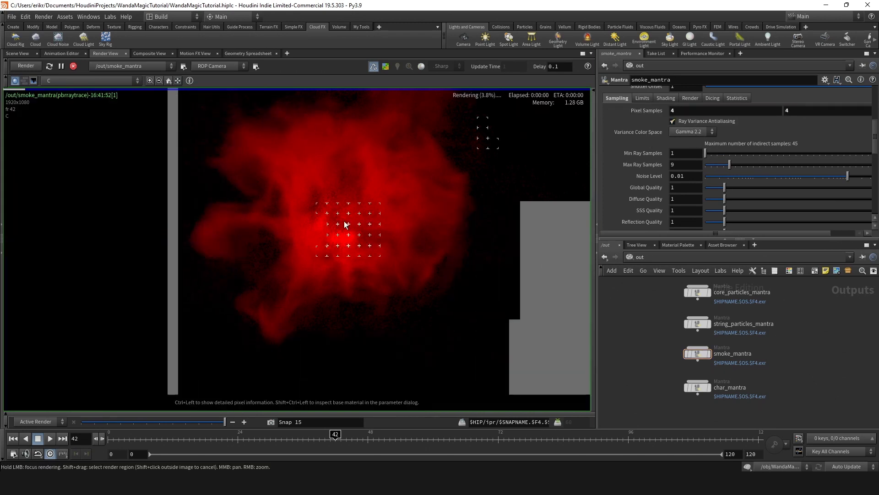
scroll(340, 219, up, 1)
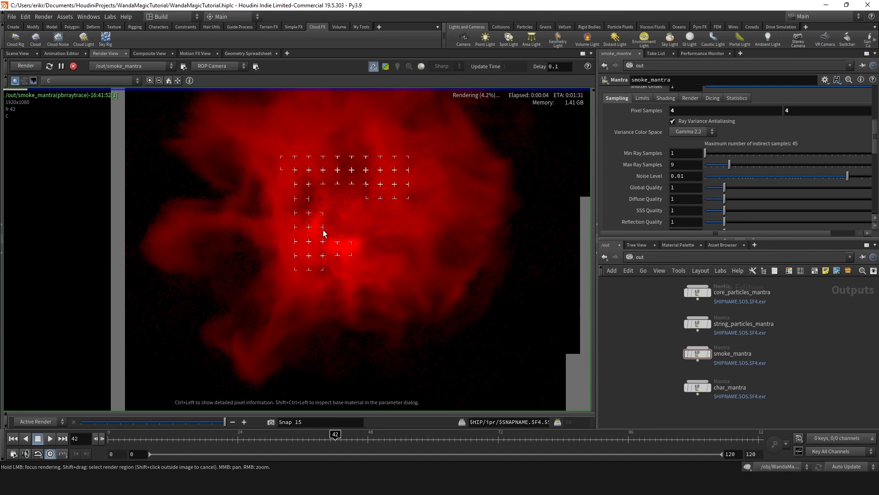
scroll(334, 232, down, 2)
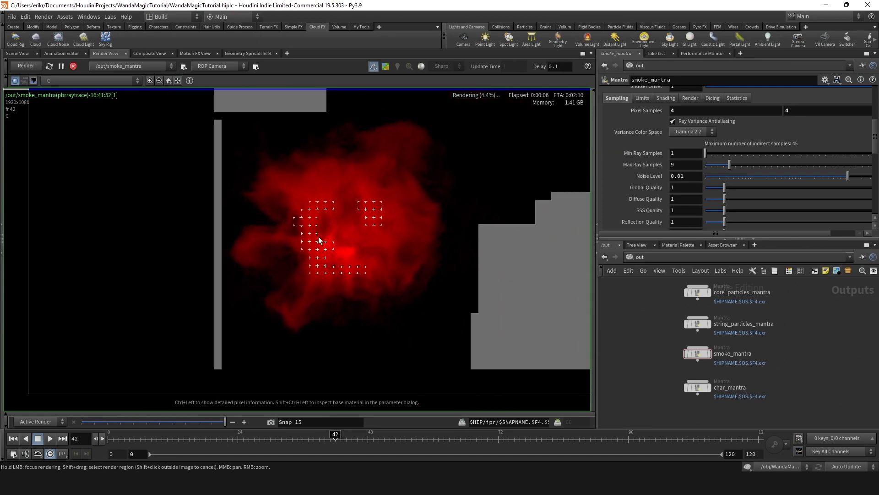
Override the camera resolution of smoke_mantra with a 2/3 (Two Thirds Resolution) scale and save the scene
scroll(732, 165, up, 5)
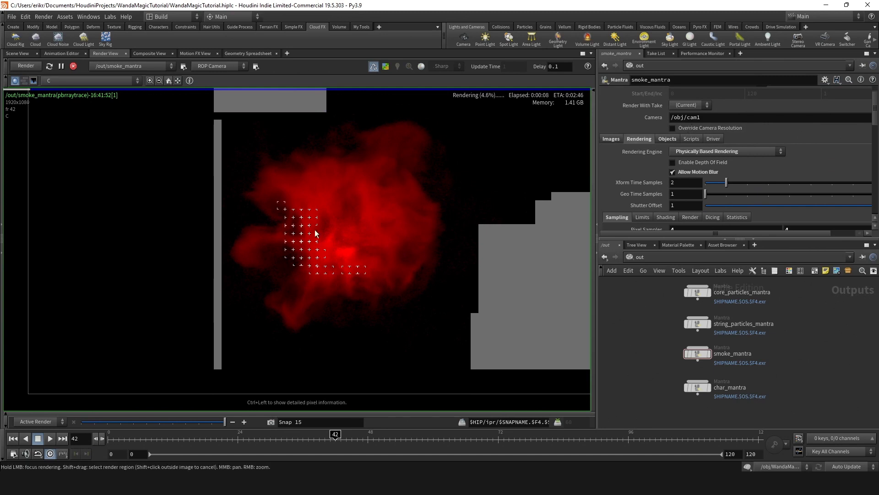
scroll(315, 233, up, 1)
click(672, 128)
click(700, 138)
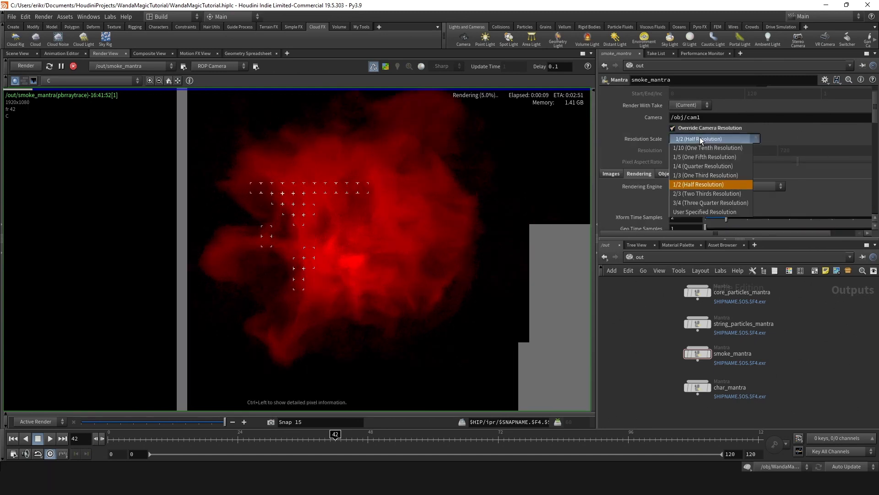
click(693, 193)
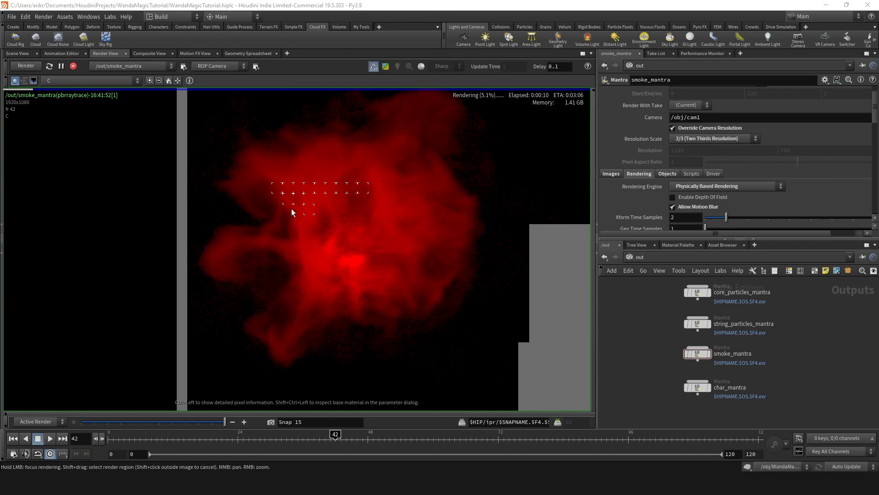
key(ctrl+s)
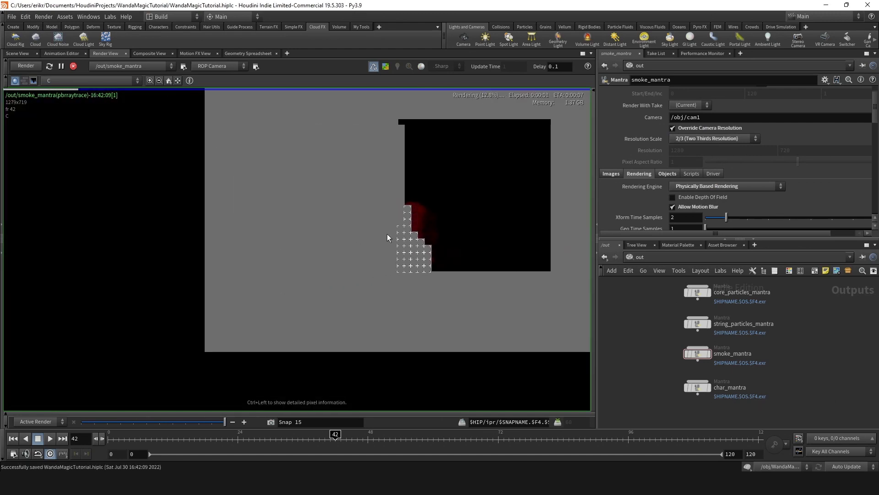
Examine the quality and render time of the smoke at two-thirds resolution as the image refines
scroll(387, 233, up, 2)
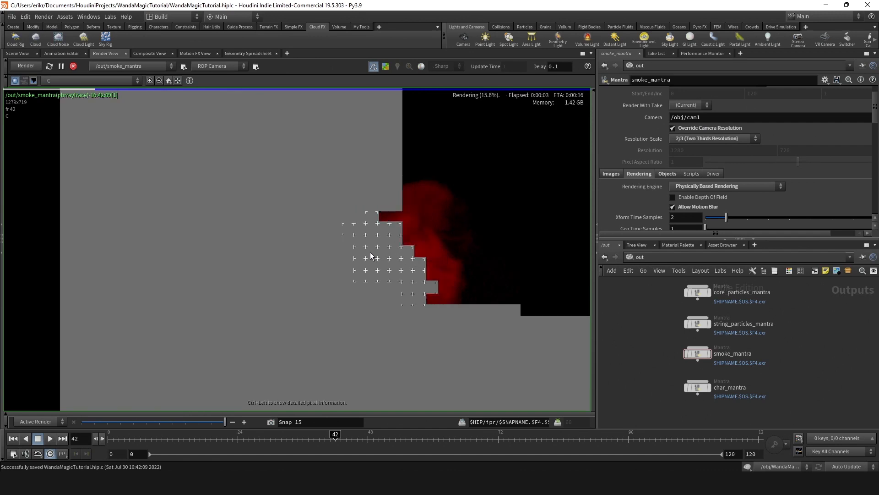
scroll(381, 257, up, 2)
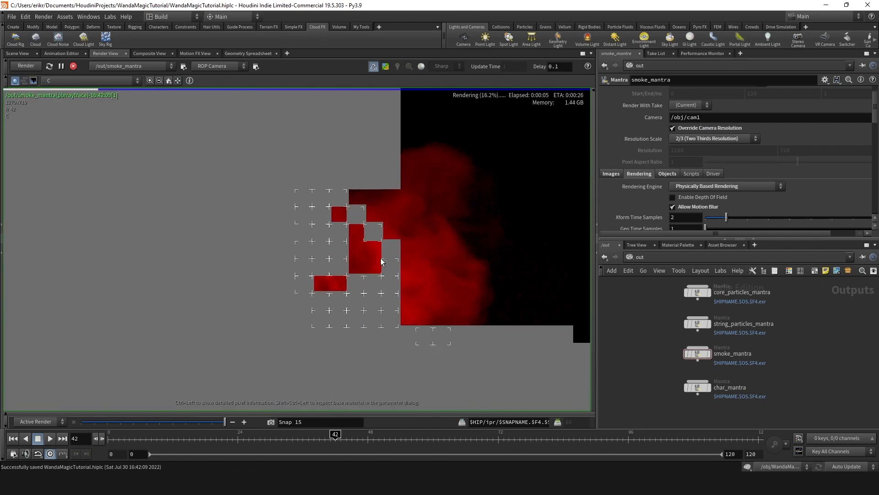
scroll(326, 275, down, 1)
middle_drag(288, 229, 300, 210)
scroll(382, 239, down, 4)
scroll(376, 242, up, 2)
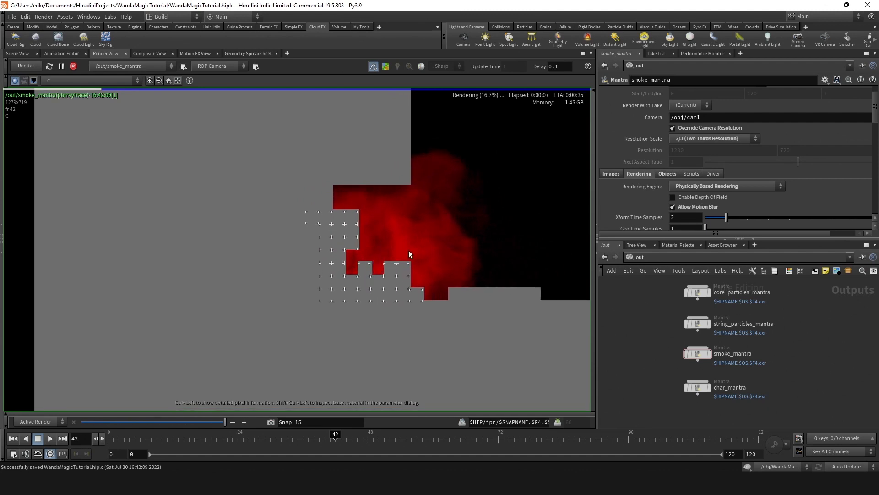
scroll(431, 197, down, 5)
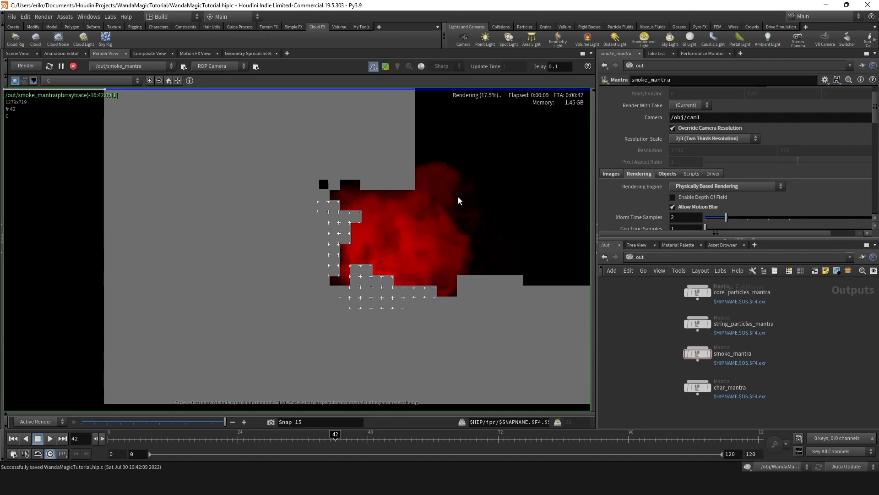
scroll(387, 250, up, 2)
scroll(387, 251, up, 1)
scroll(353, 206, down, 3)
scroll(387, 218, up, 3)
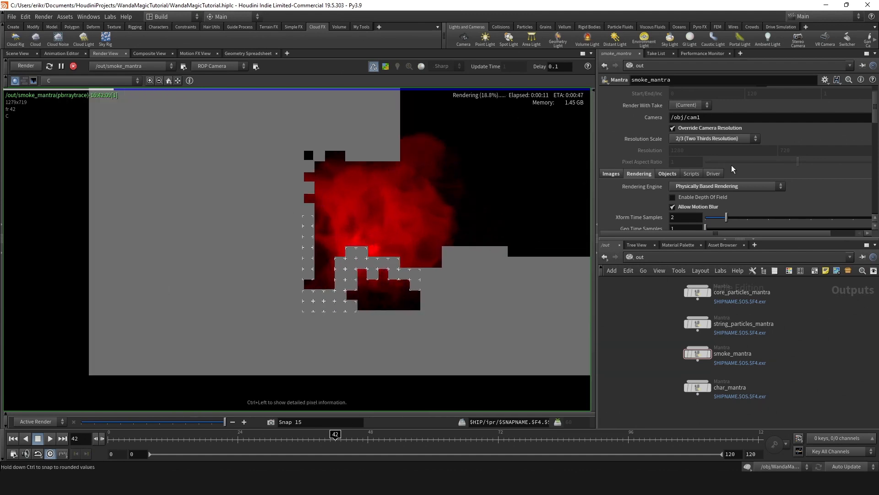
Set the pixel samples of smoke_mantra to 5 by 5 and check the smoke in the new render
scroll(706, 164, down, 3)
scroll(369, 233, up, 5)
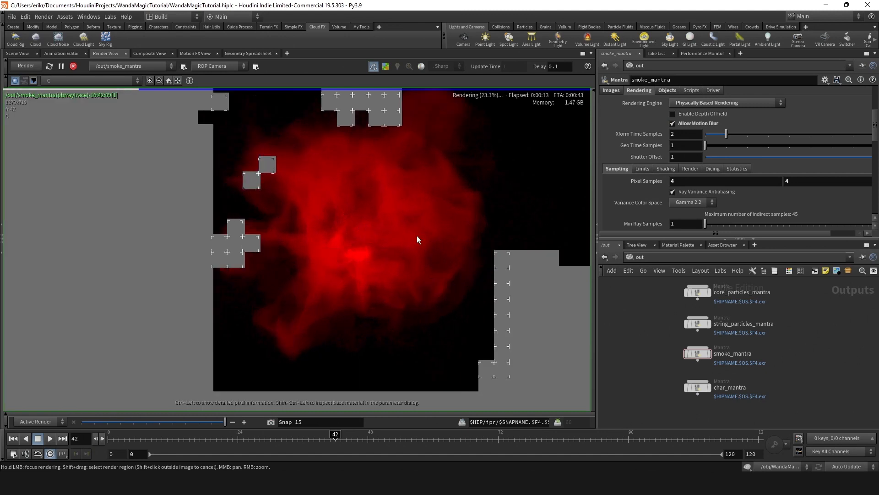
drag(691, 181, 647, 183)
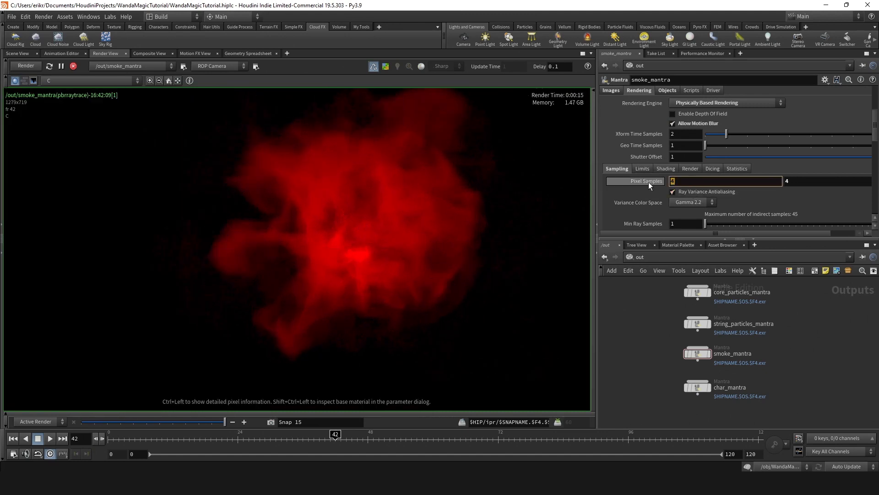
text(5)
key(Tab)
text(5)
key(Return)
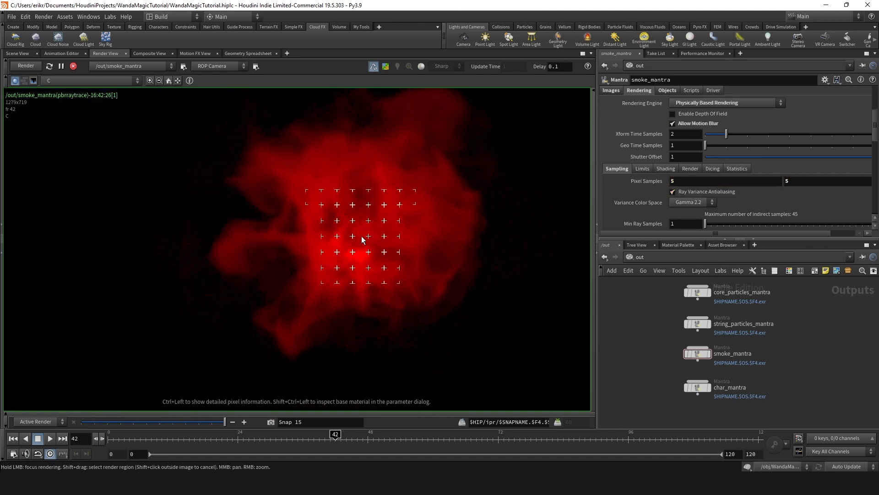
scroll(364, 238, up, 2)
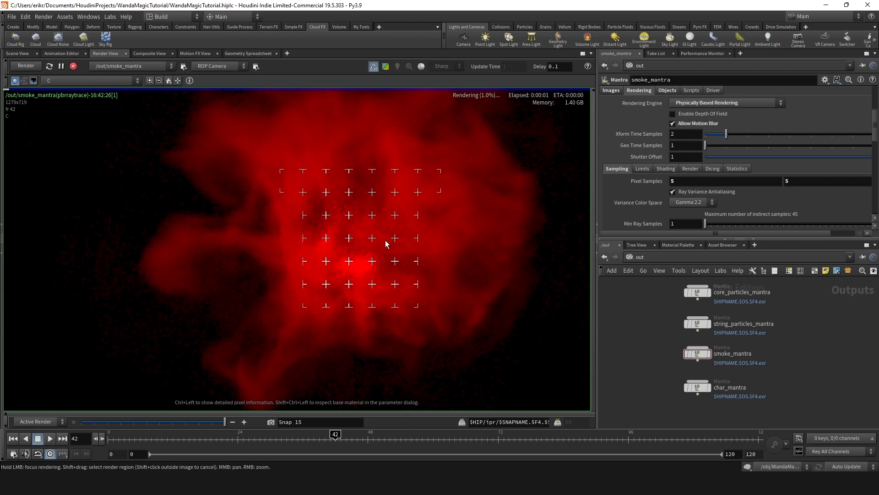
scroll(382, 239, down, 2)
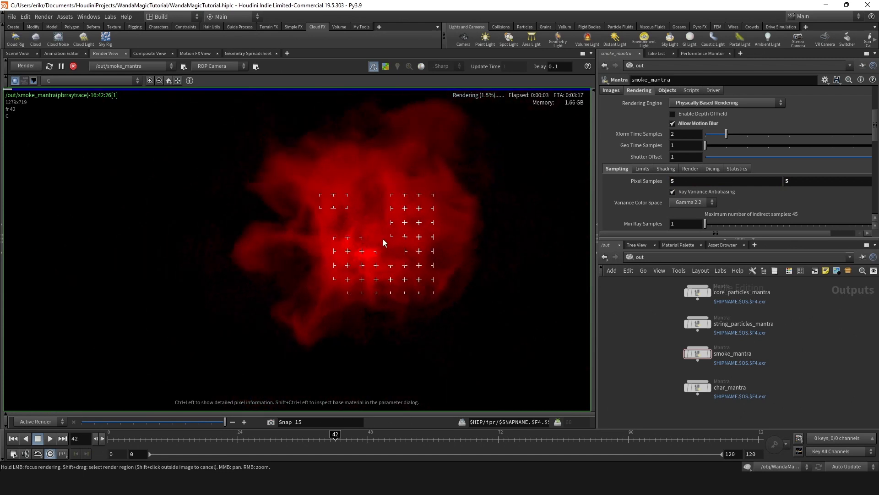
Stop the running smoke render and check the object settings of char_mantra
scroll(397, 224, down, 2)
click(72, 68)
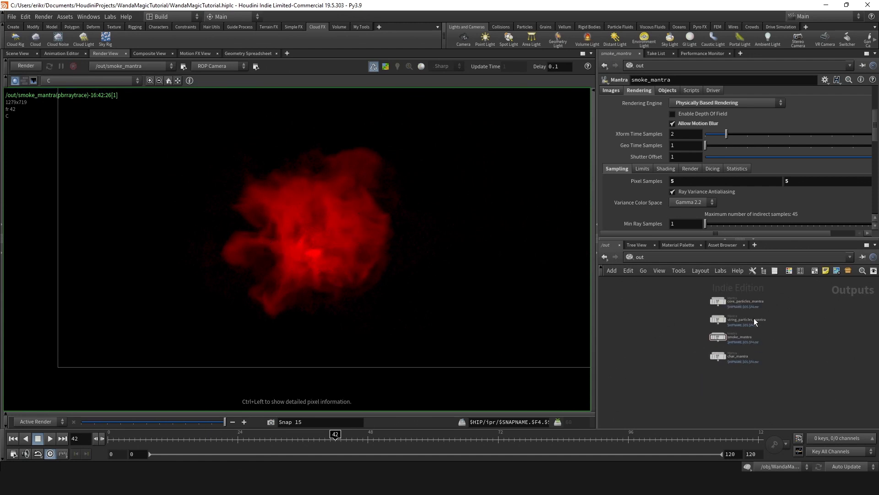
click(680, 360)
scroll(660, 171, up, 3)
click(667, 124)
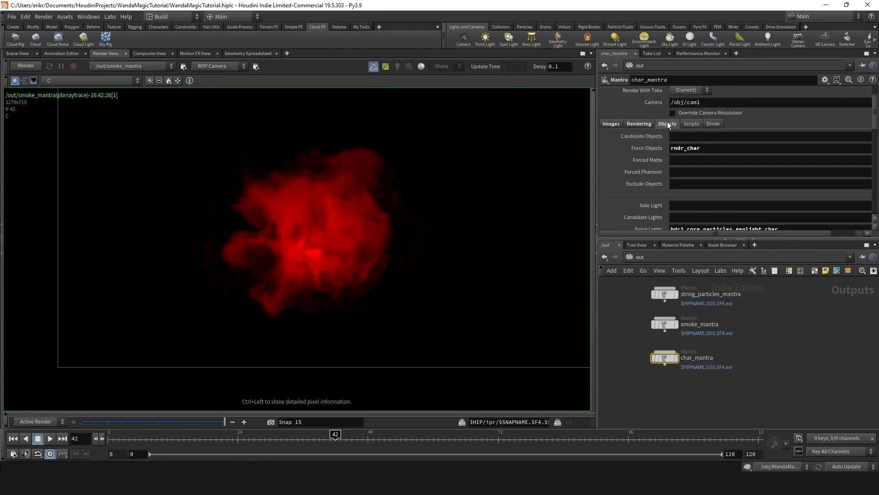
Check the force objects and force lights of smoke_mantra and save the scene
click(699, 321)
key(h)
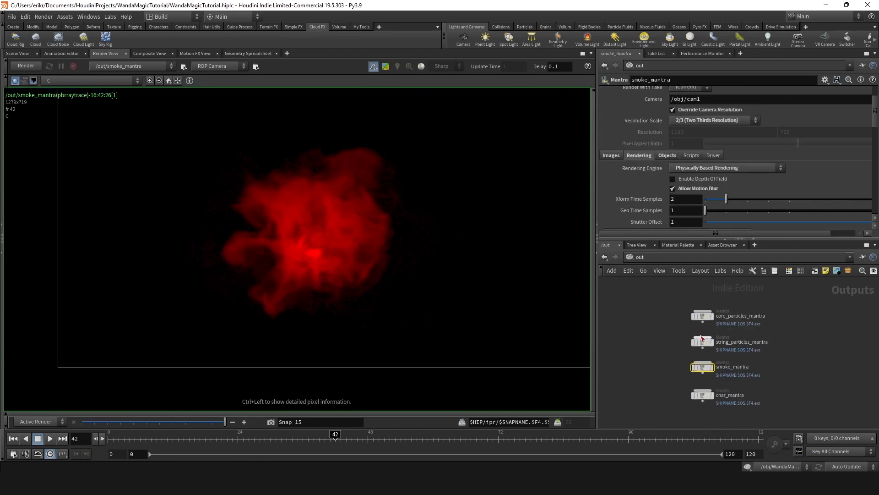
click(643, 272)
key(Escape)
scroll(652, 161, up, 1)
click(665, 190)
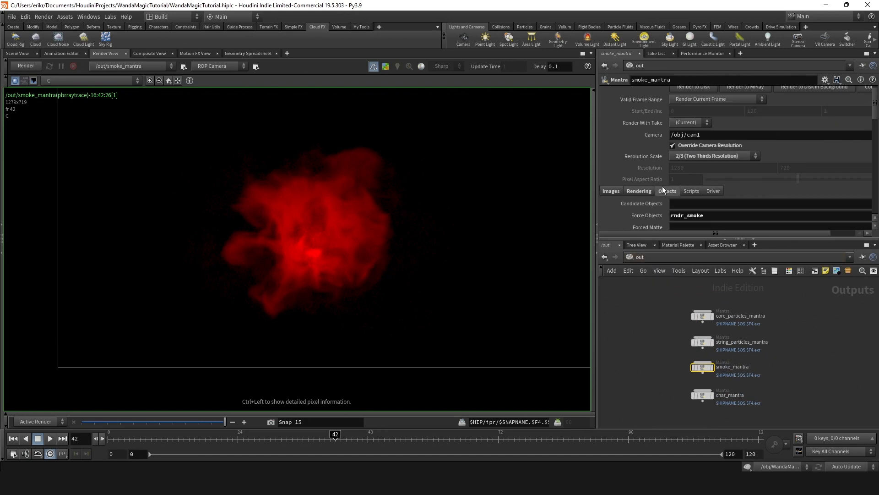
scroll(659, 179, down, 3)
key(ctrl+s)
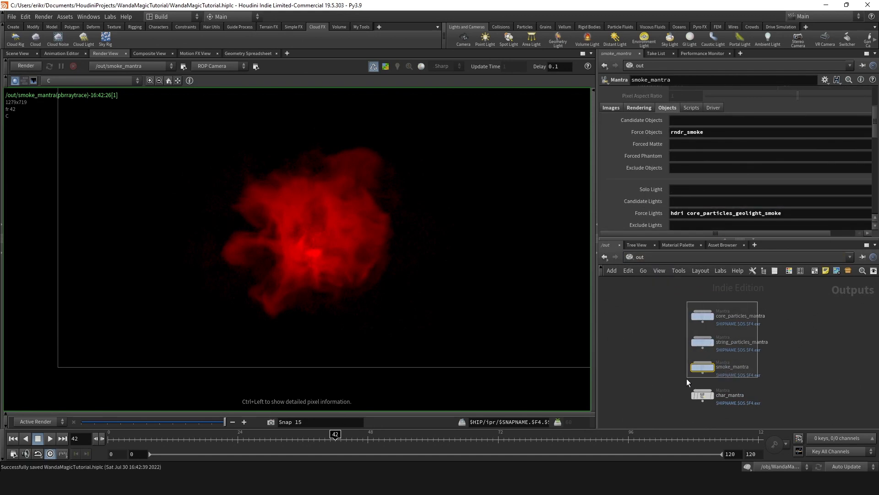
Set rndr_char as the forced matte of core_particles_mantra, string_particles_mantra and smoke_mantra together
drag(686, 378, 684, 380)
drag(741, 233, 767, 232)
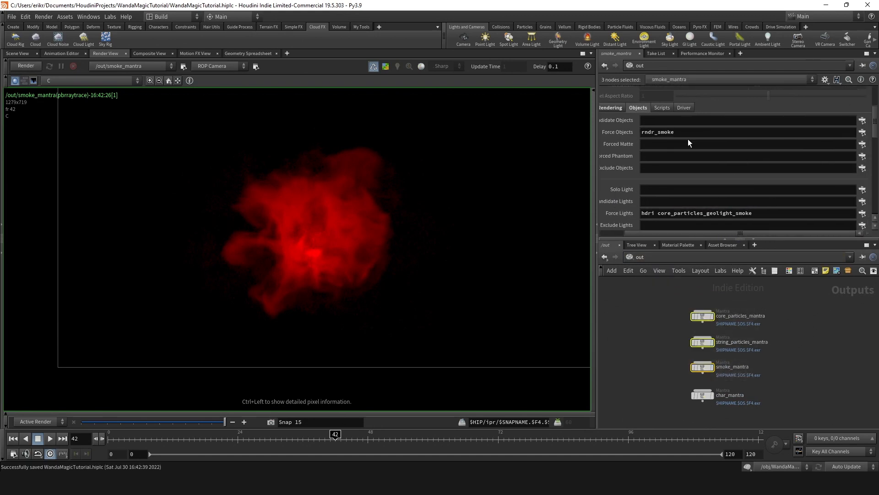
click(863, 145)
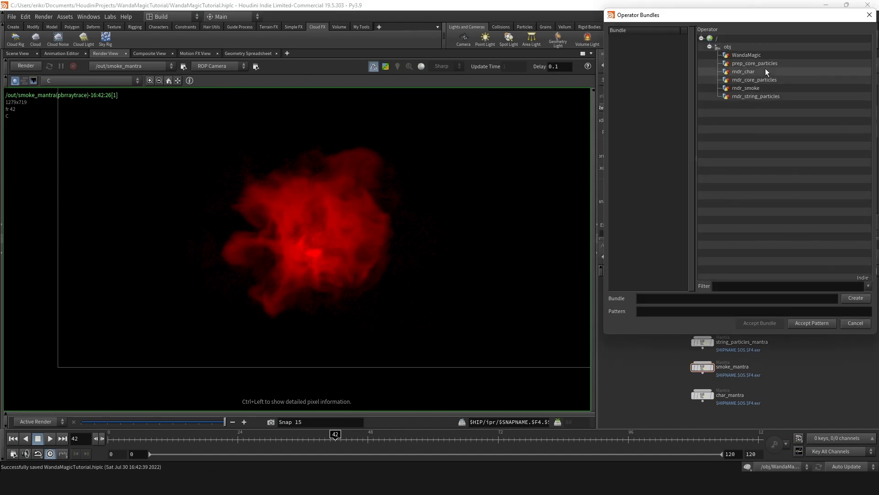
click(754, 72)
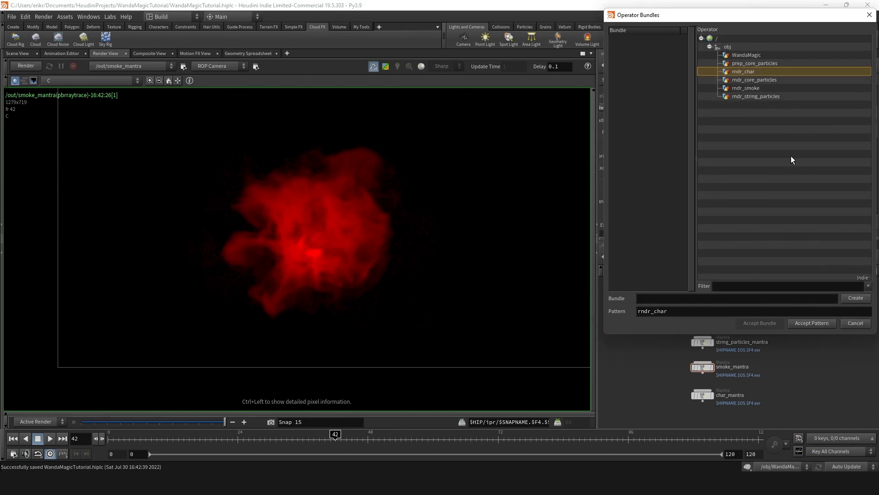
click(815, 323)
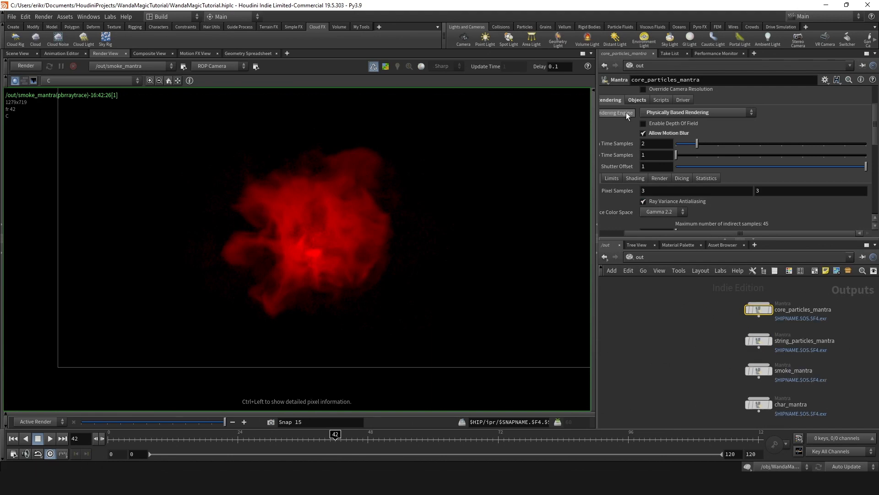
Review the particle and smoke render nodes and check the forced matte entry of smoke_mantra
click(767, 340)
shift+click(787, 372)
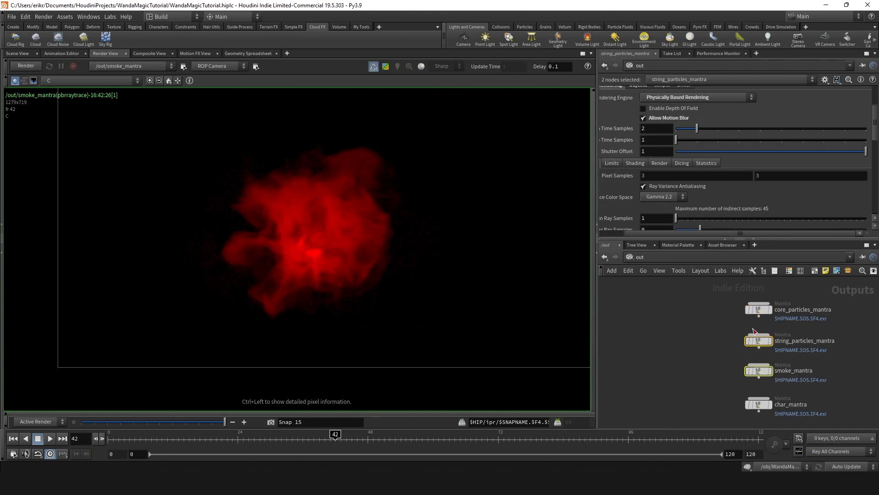
scroll(638, 117, up, 2)
click(759, 370)
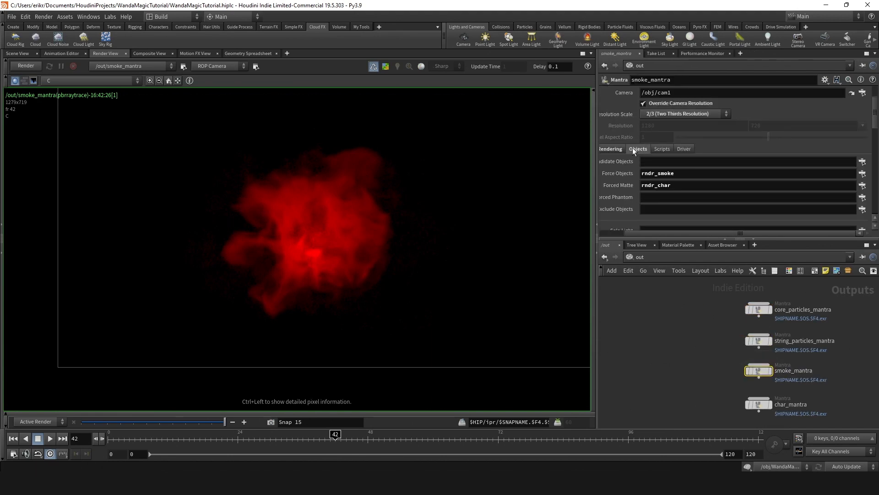
Render smoke_mantra and examine how the character matte cuts into the smoke
click(17, 68)
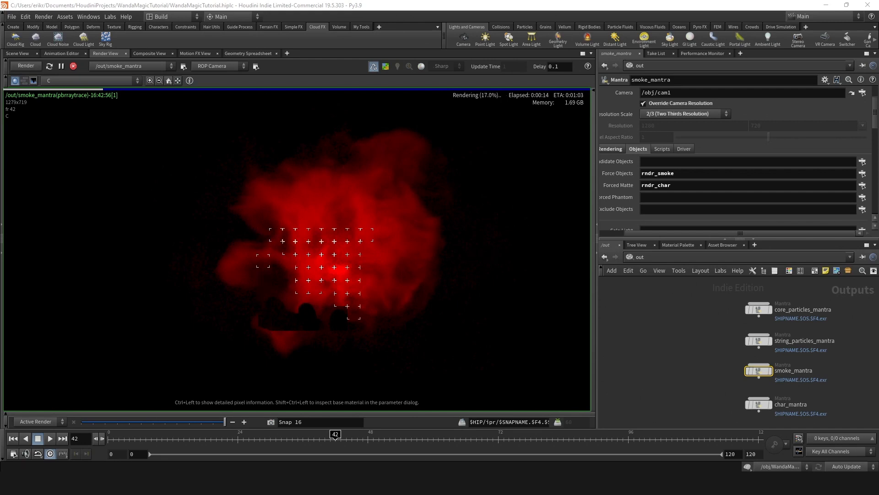
scroll(274, 300, up, 2)
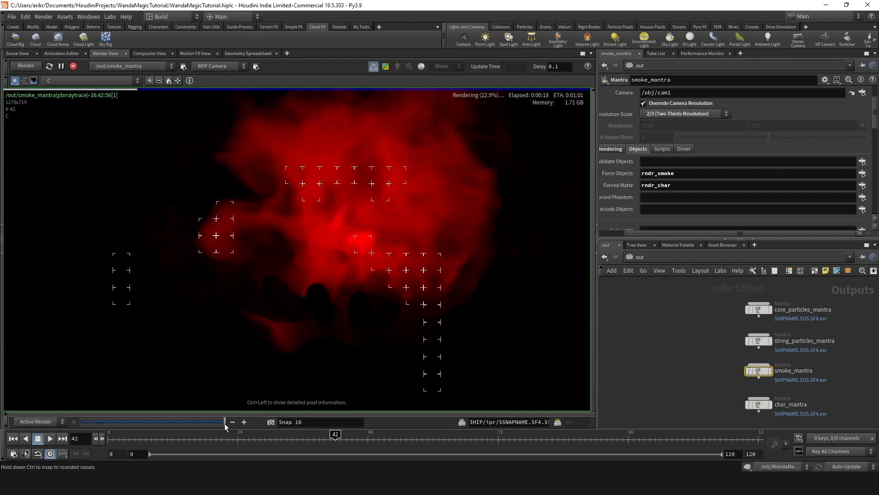
scroll(288, 268, down, 2)
scroll(288, 268, up, 2)
scroll(366, 278, down, 2)
middle_drag(315, 223, 301, 245)
scroll(275, 236, down, 2)
scroll(302, 248, up, 1)
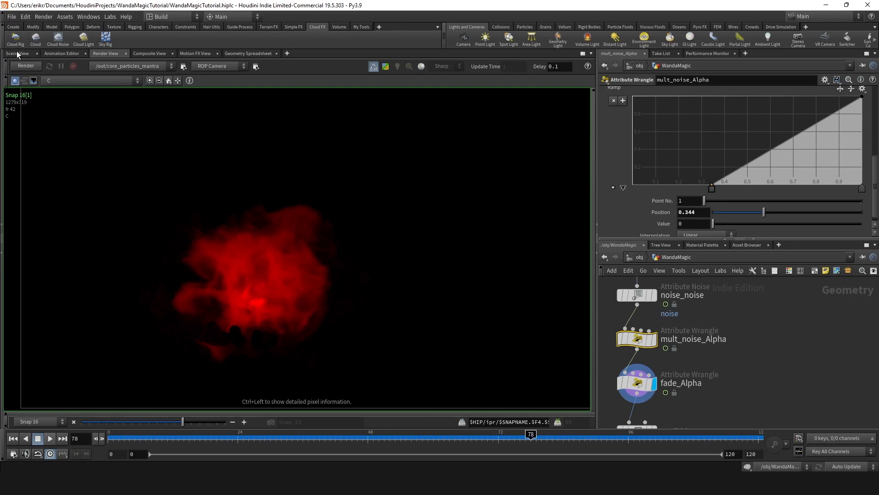
Go inside core_pop_sim in the WandaMagic network and display the particles as pixels in the viewport
click(17, 53)
scroll(815, 404, down, 5)
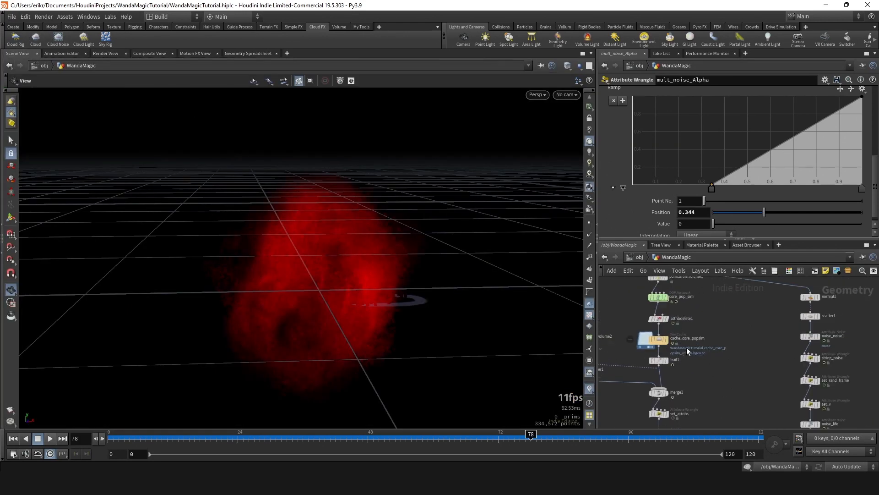
scroll(687, 347, up, 1)
scroll(702, 369, up, 4)
double_click(673, 306)
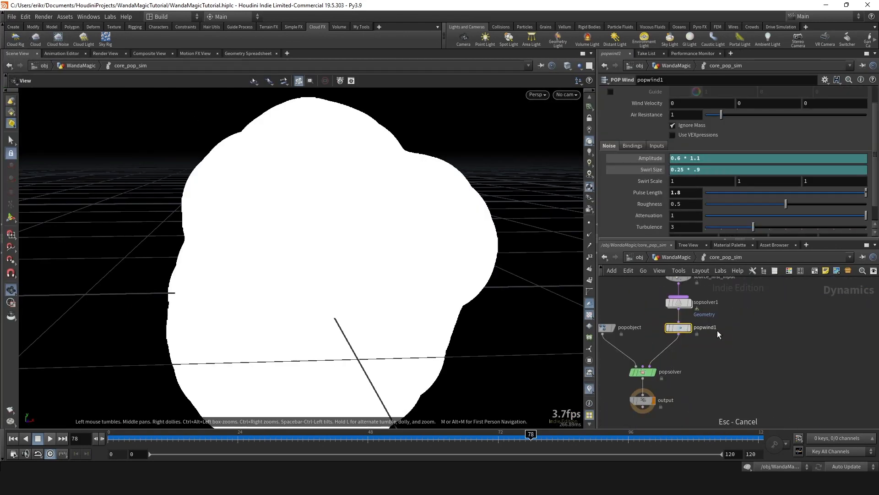
click(591, 207)
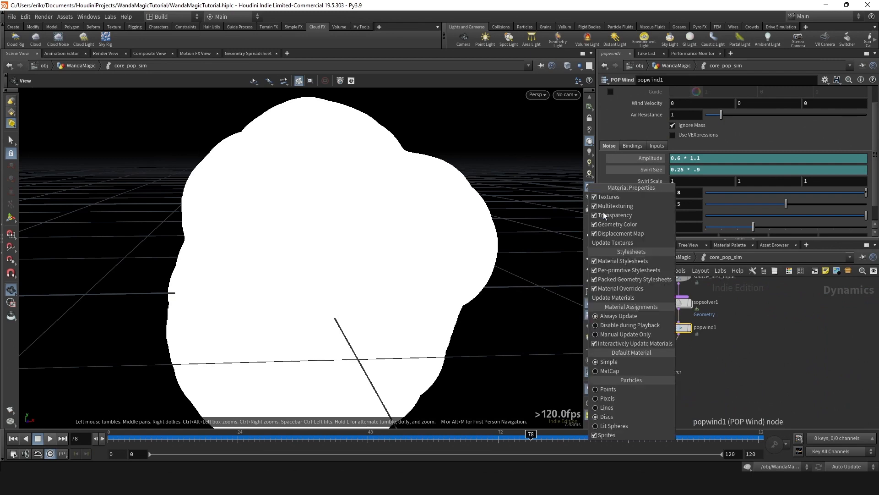
click(623, 400)
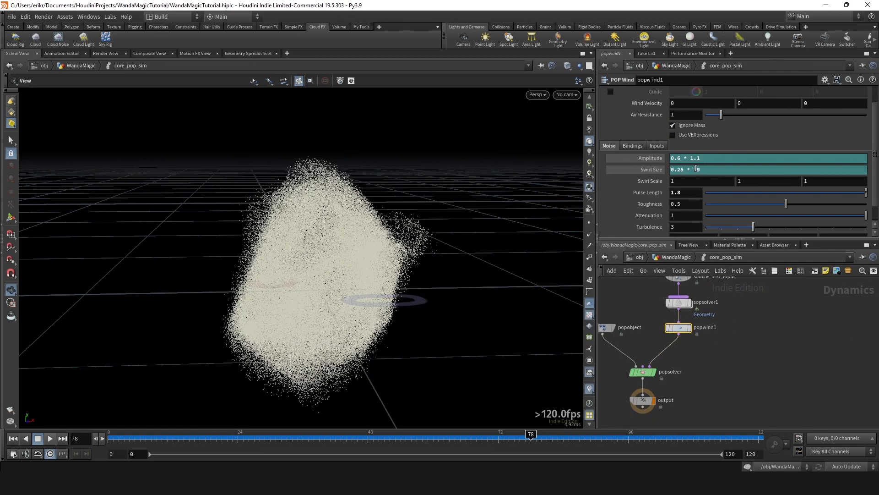
Examine the amplitude and swirl size expressions of the POP Wind noise and return to the WandaMagic network
click(653, 169)
click(653, 158)
click(650, 158)
click(645, 170)
middle_drag(768, 363, 755, 361)
key(u)
Select the fade_Alpha wrangle and set the viewport particle display to Discs
scroll(699, 358, down, 2)
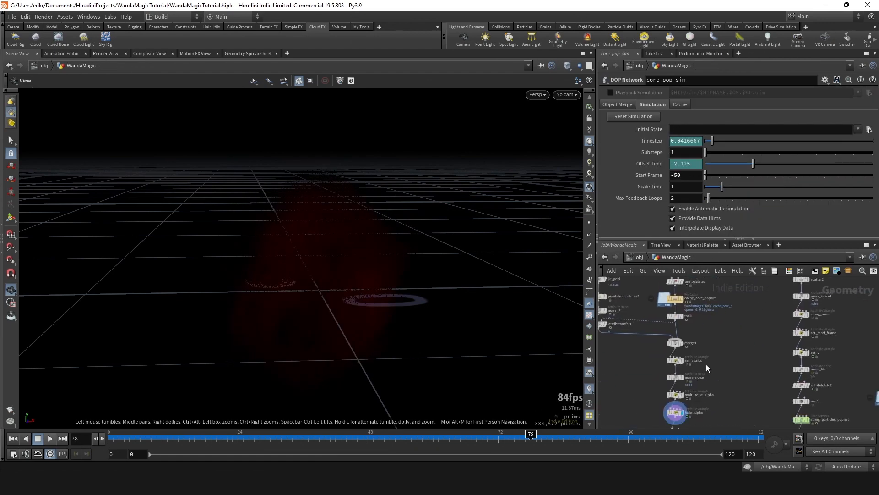
scroll(706, 364, up, 5)
click(677, 384)
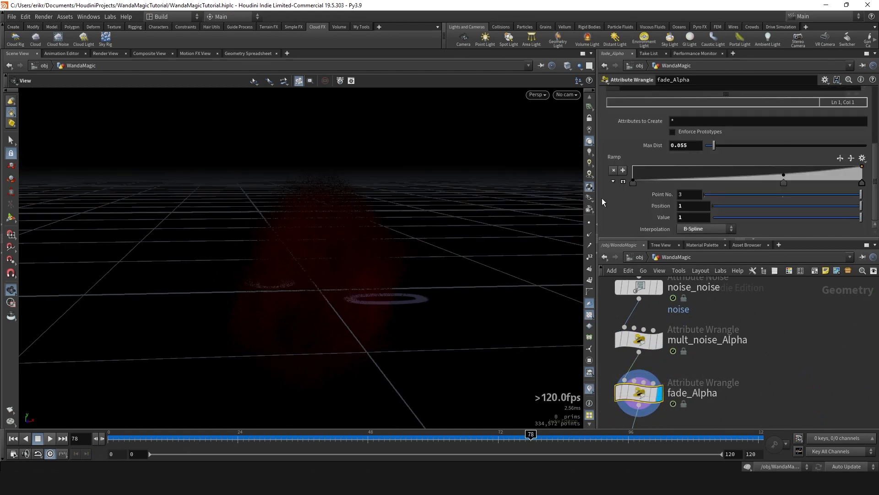
click(591, 188)
click(610, 421)
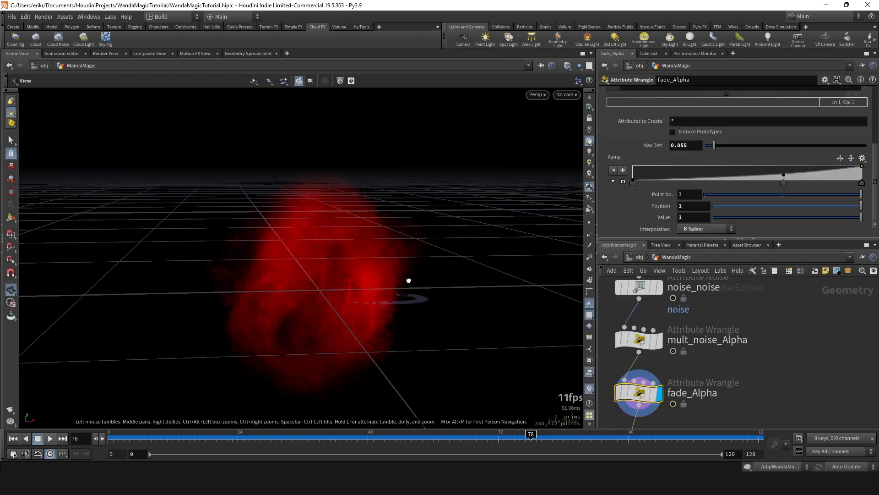
Display mult_noise_Alpha and narrow its ramp, moving the end point to 0.882 and the start point to about 0.4
click(676, 343)
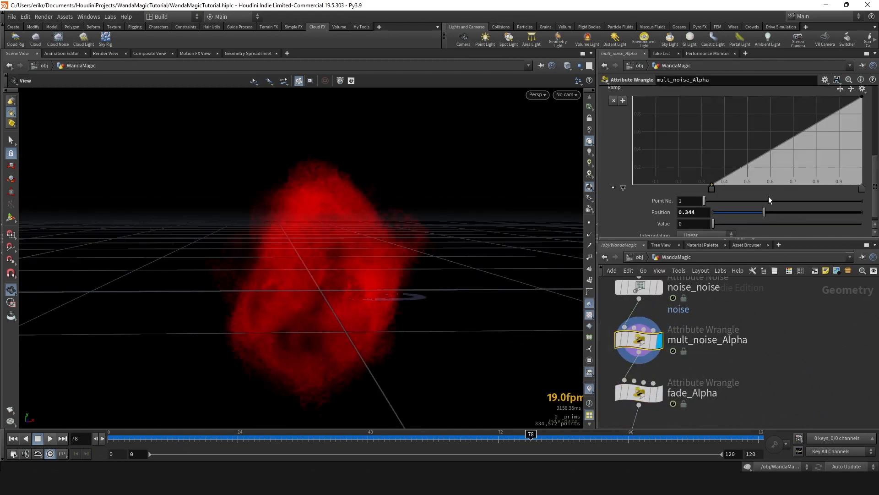
drag(863, 188, 834, 186)
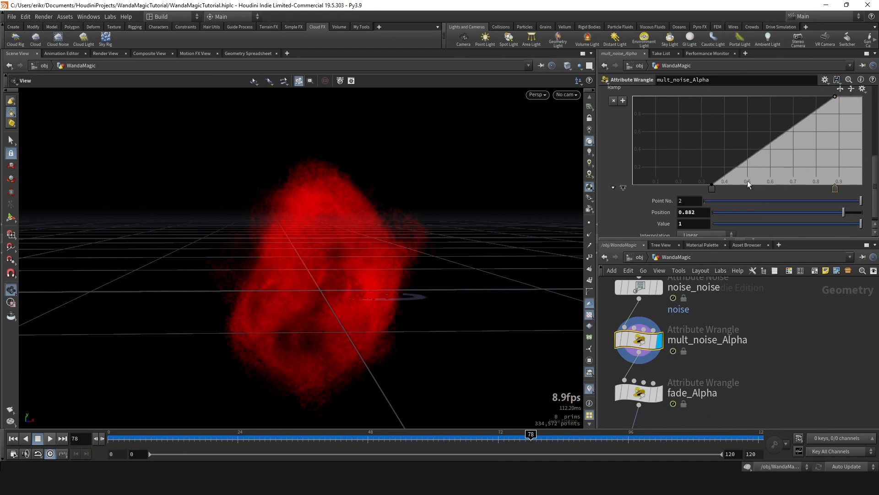
drag(712, 187, 725, 189)
Try an element size of 0.1 * .8 in noise_noise and set it back to 0.1 * .7
click(638, 287)
scroll(683, 157, down, 1)
click(707, 119)
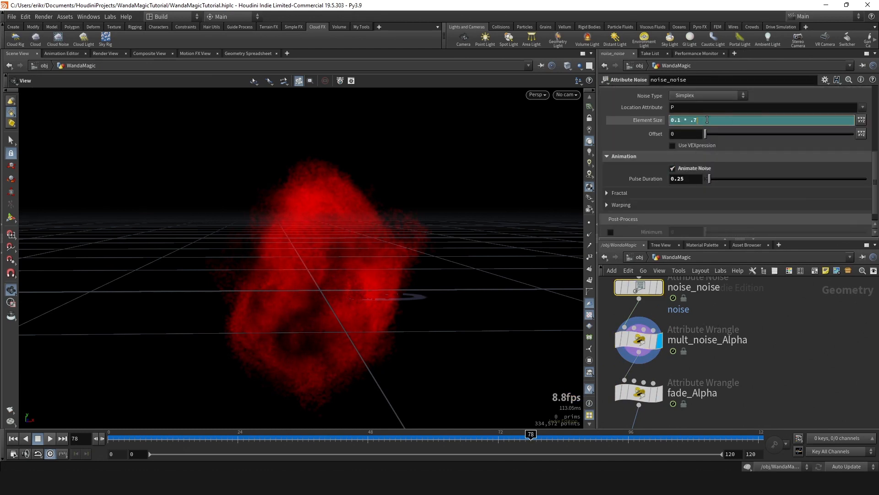
key(BackSpace)
text(8)
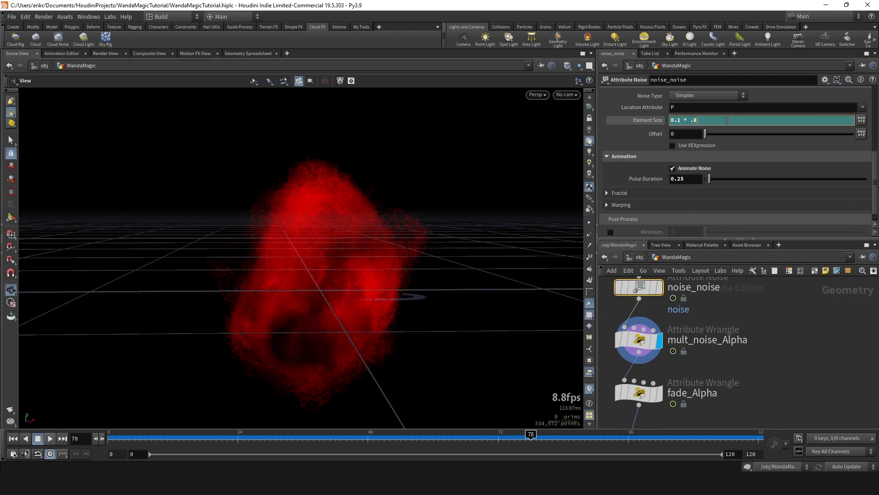
text(7)
key(Return)
Render core_particles_mantra at frame 78 to check the adjusted noise contrast, return to the scene view and save the scene
scroll(748, 333, down, 2)
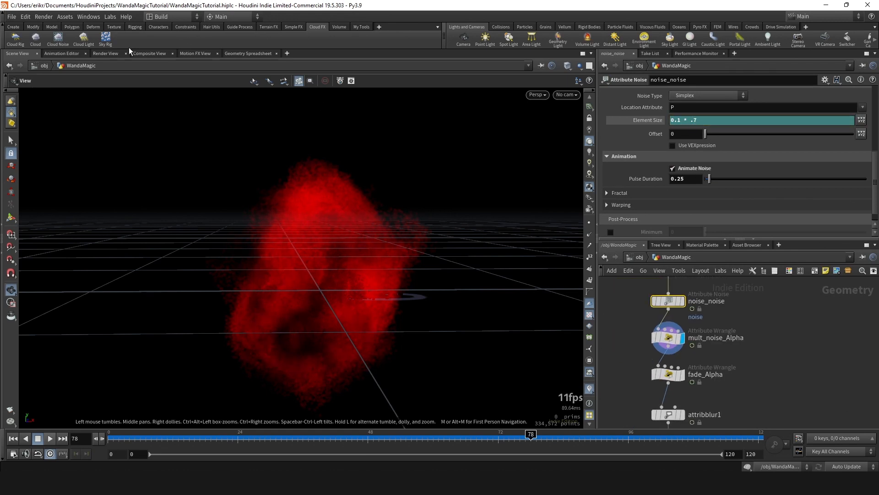
click(106, 53)
click(24, 63)
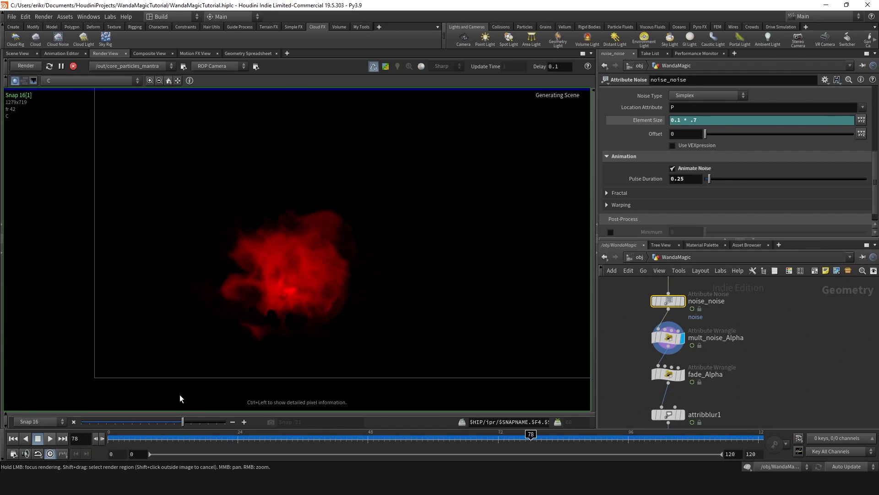
drag(194, 419, 230, 421)
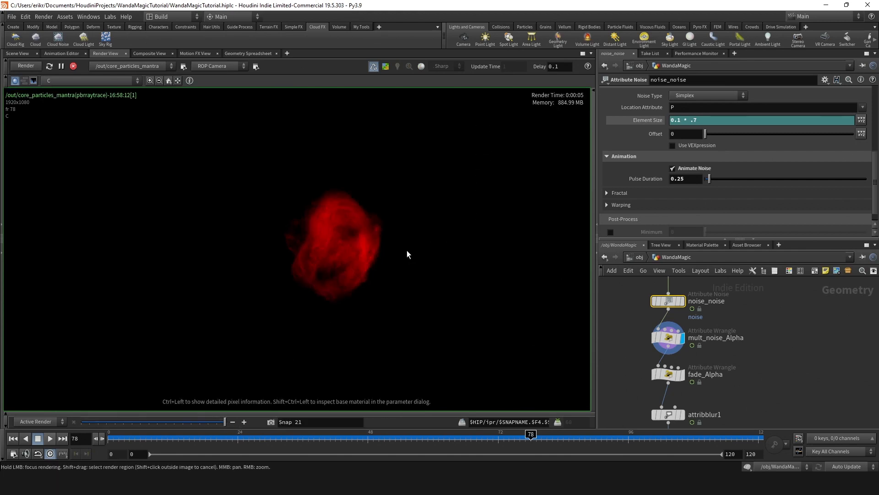
click(16, 53)
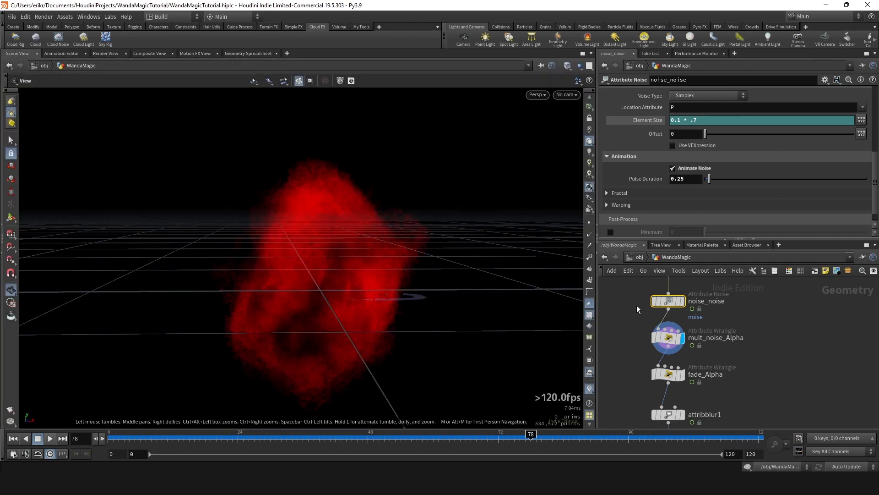
scroll(644, 332, down, 5)
key(ctrl+s)
Display the smoke volume from the mult_density node of the smoke branch in the viewport
scroll(705, 343, down, 3)
middle_drag(705, 343, 592, 318)
scroll(691, 343, up, 4)
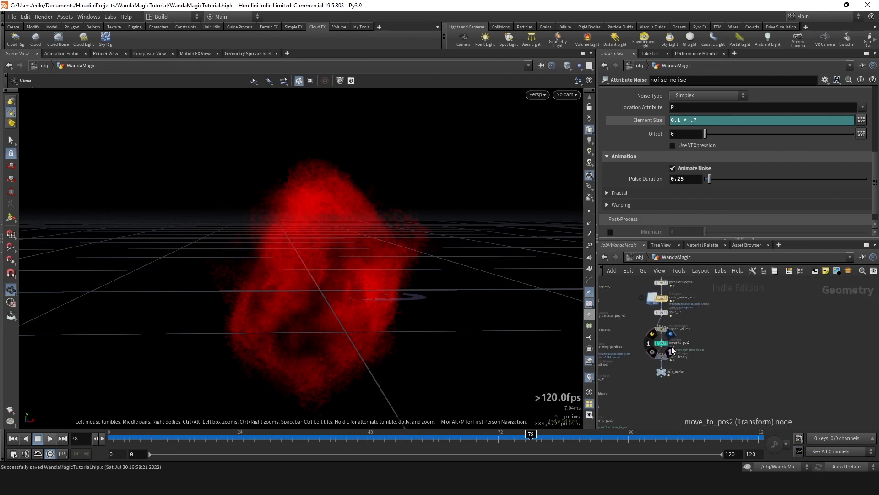
scroll(691, 306, up, 5)
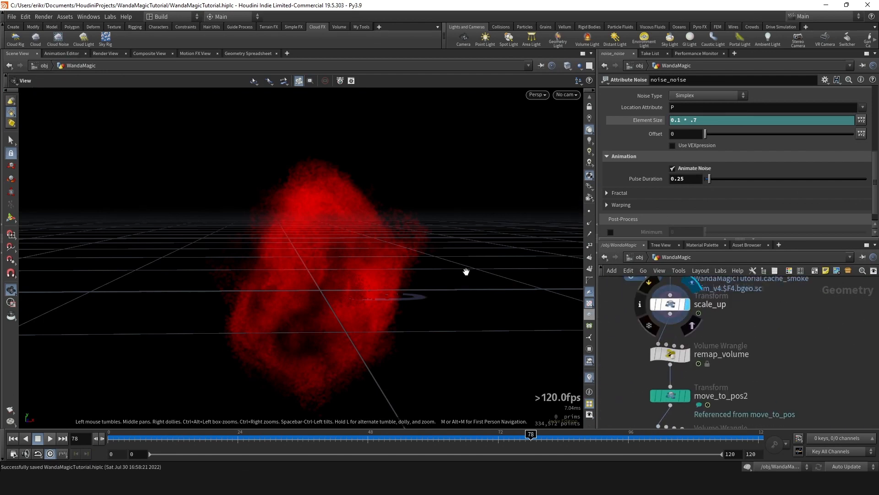
drag(433, 269, 304, 252)
scroll(304, 252, up, 4)
scroll(711, 287, down, 4)
scroll(705, 352, up, 4)
click(703, 344)
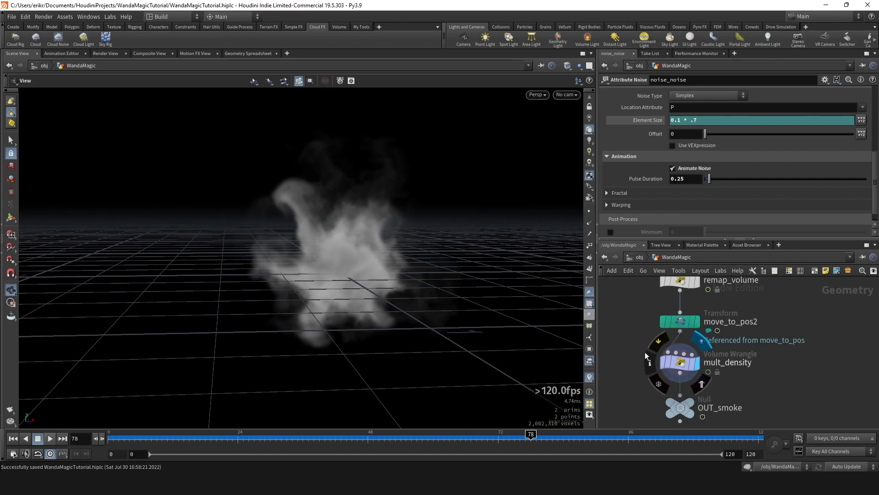
Show the other scene objects in the viewport so the smoke can be judged against the character
scroll(516, 151, down, 5)
click(579, 67)
click(600, 85)
drag(366, 262, 356, 262)
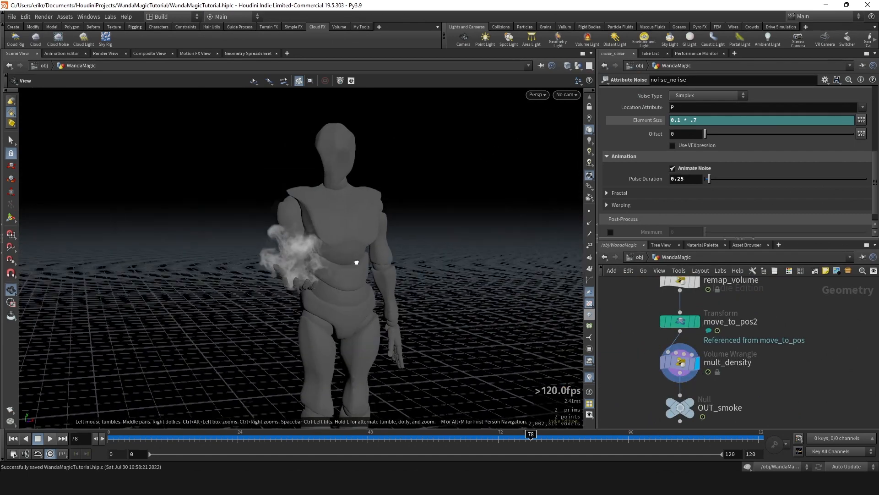
Set the uniform scale of the scale_up transform to 1.7 * 1.3 to enlarge the smoke around the hand
scroll(357, 263, up, 5)
scroll(716, 307, down, 3)
middle_drag(715, 307, 724, 378)
drag(491, 307, 324, 281)
scroll(733, 336, up, 2)
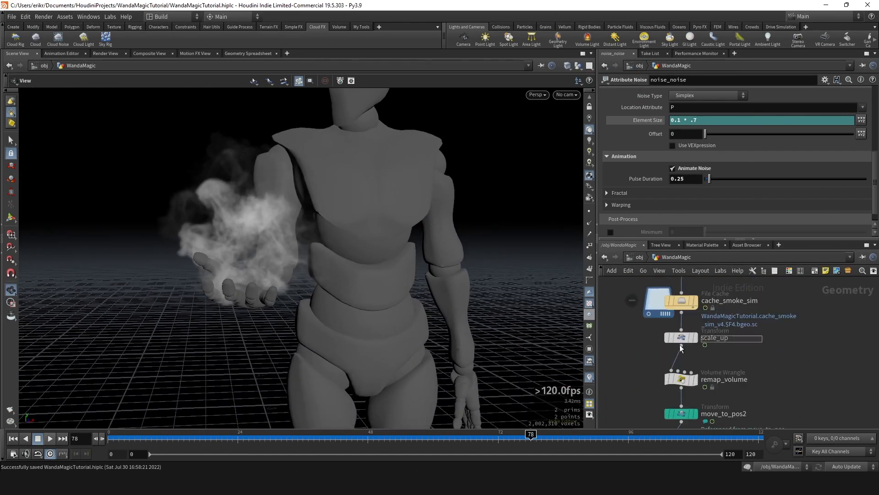
click(681, 339)
click(692, 173)
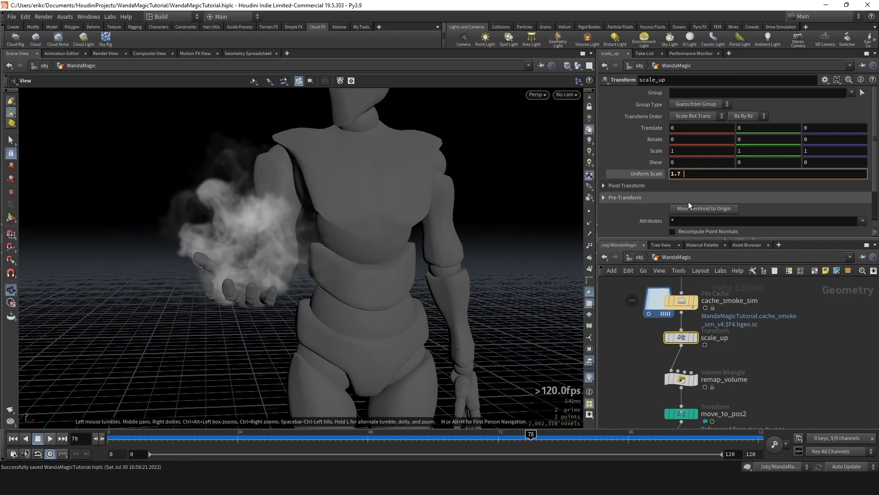
text(* 1.3)
key(Return)
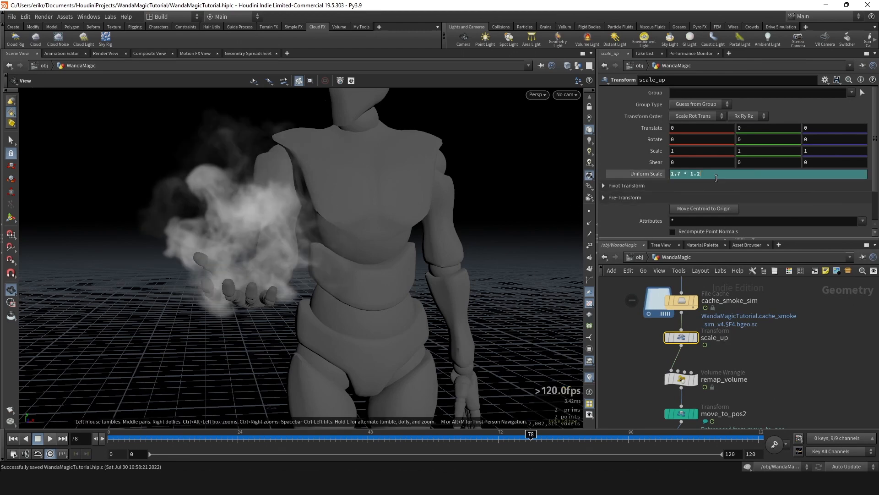
Look through cam1 and set the uniform scale of scale_up to 1.7 * 1.25
click(568, 95)
click(595, 130)
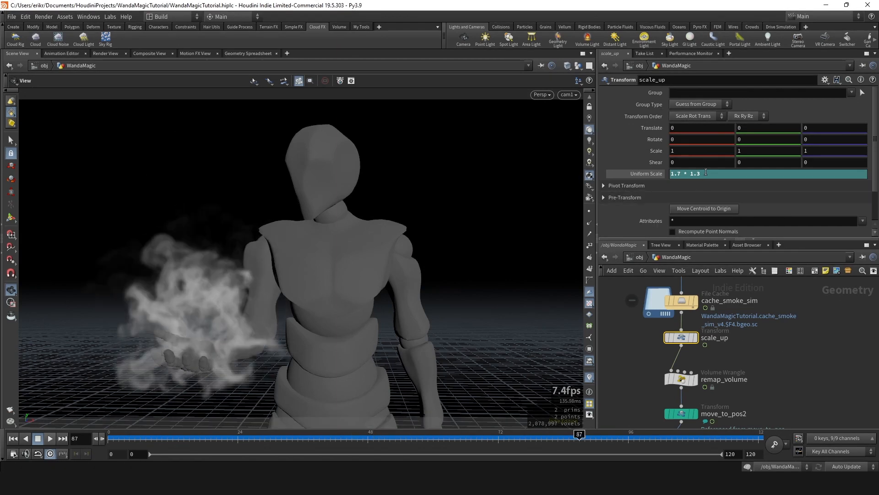
click(729, 174)
key(BackSpace)
text(25)
key(Return)
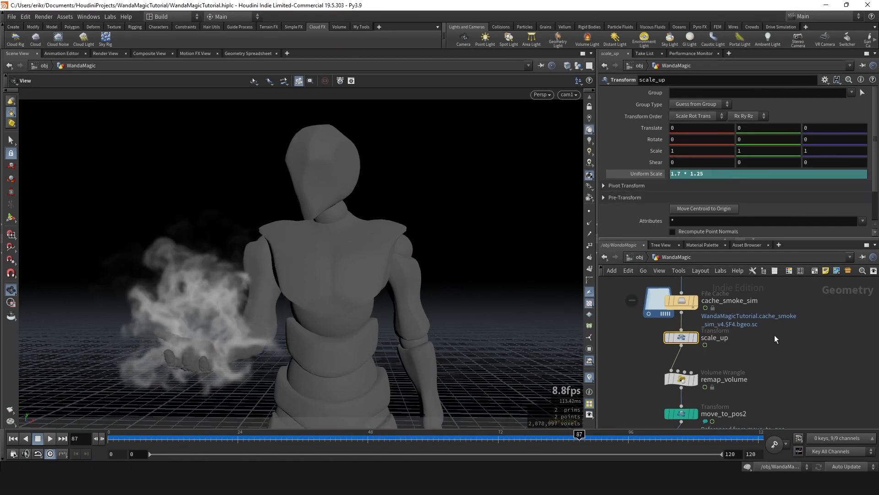
At the object level, display rndr_core_particles, rndr_string_particles and rndr_smoke together with the character, and save the scene
key(u)
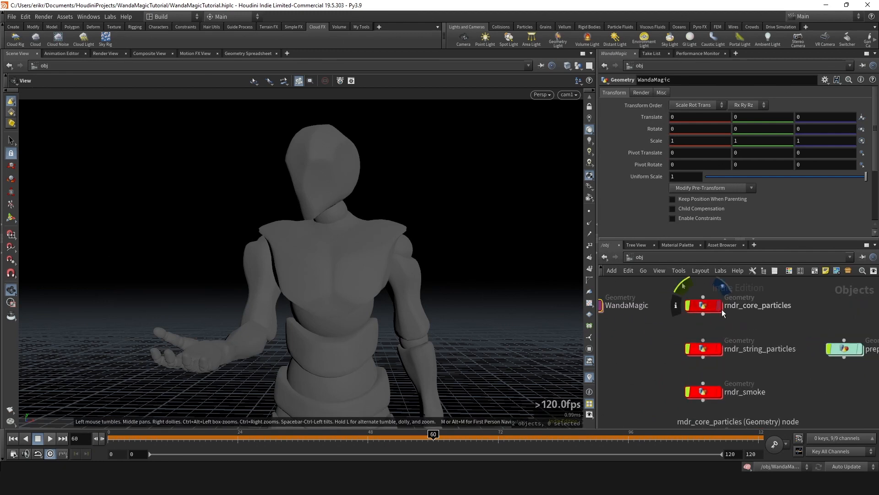
click(721, 308)
click(719, 349)
middle_drag(730, 366, 716, 333)
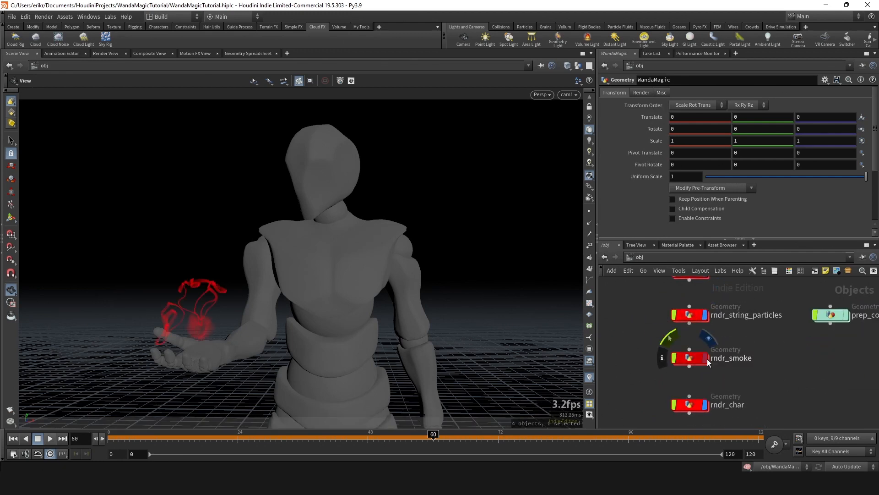
click(707, 359)
key(ctrl+s)
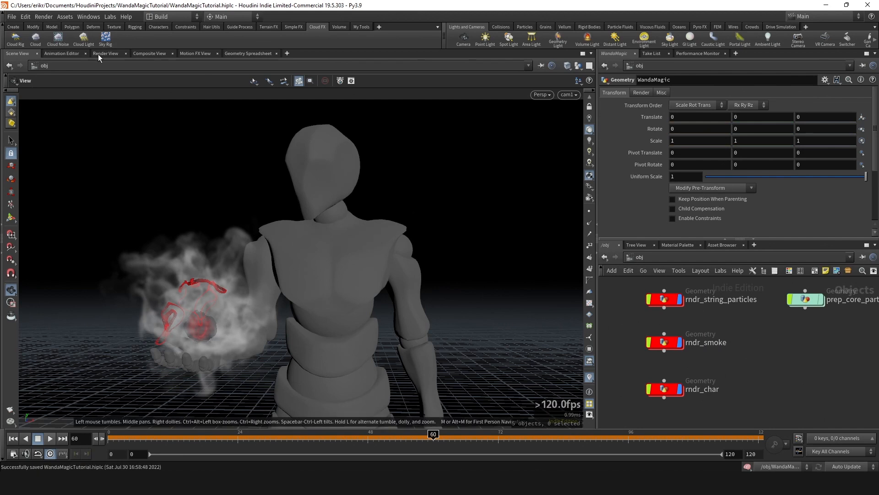
Switch to the render view and the out network, and review the render settings of smoke_mantra and char_mantra
click(98, 58)
click(647, 257)
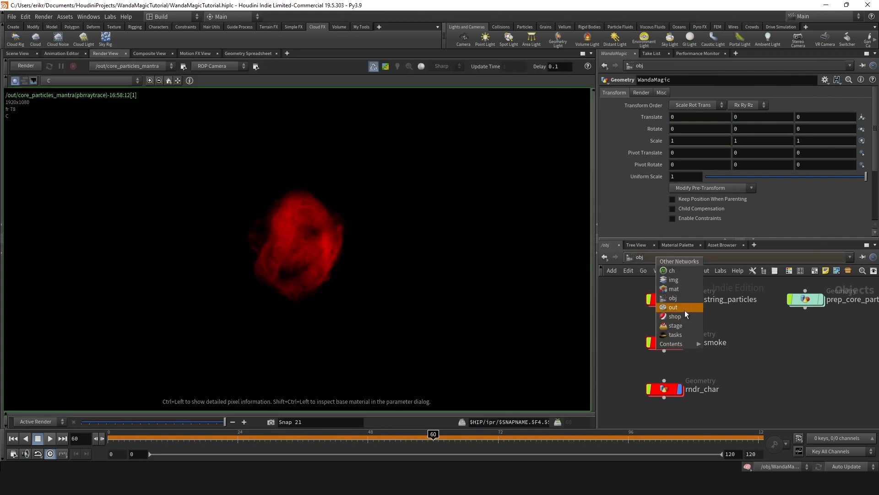
click(673, 308)
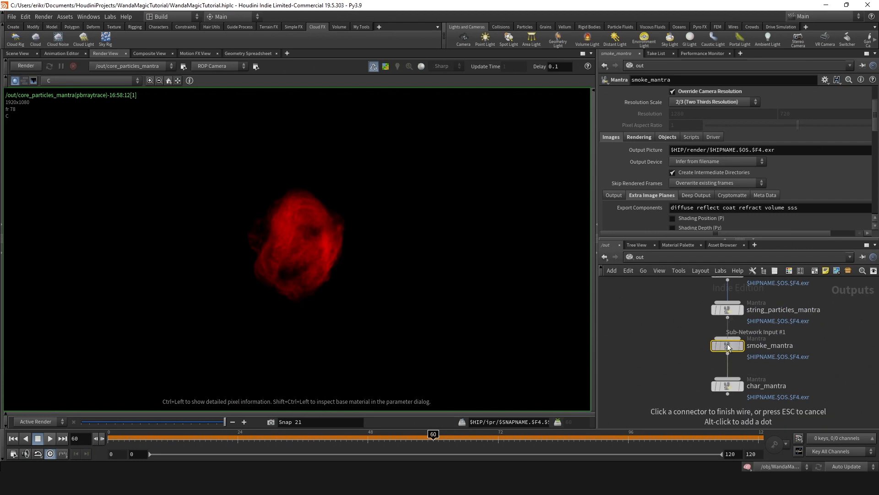
click(727, 385)
scroll(651, 169, up, 3)
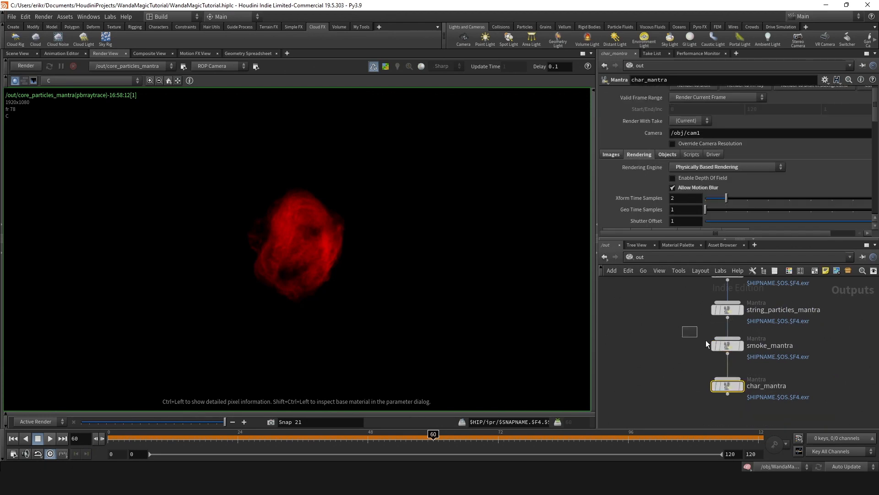
click(722, 345)
scroll(621, 195, up, 2)
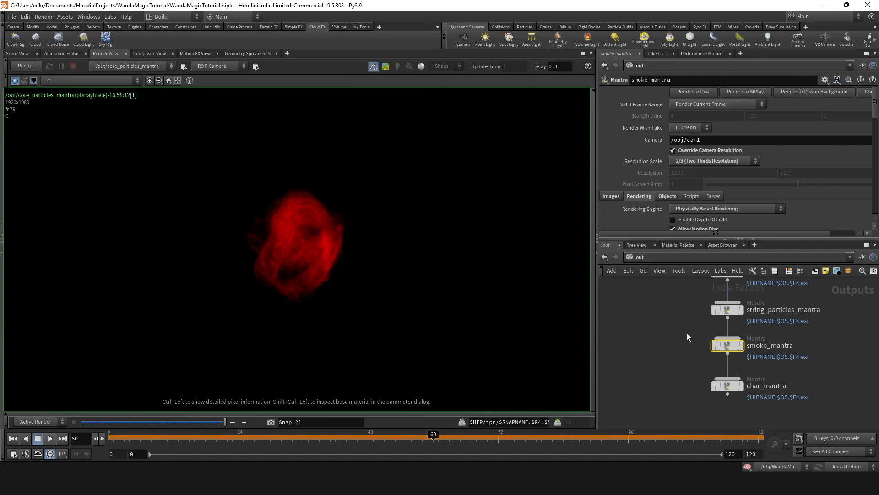
Set the valid frame range of all four Mantra nodes to Render Frame Range
scroll(687, 334, down, 3)
drag(676, 315, 741, 427)
click(694, 101)
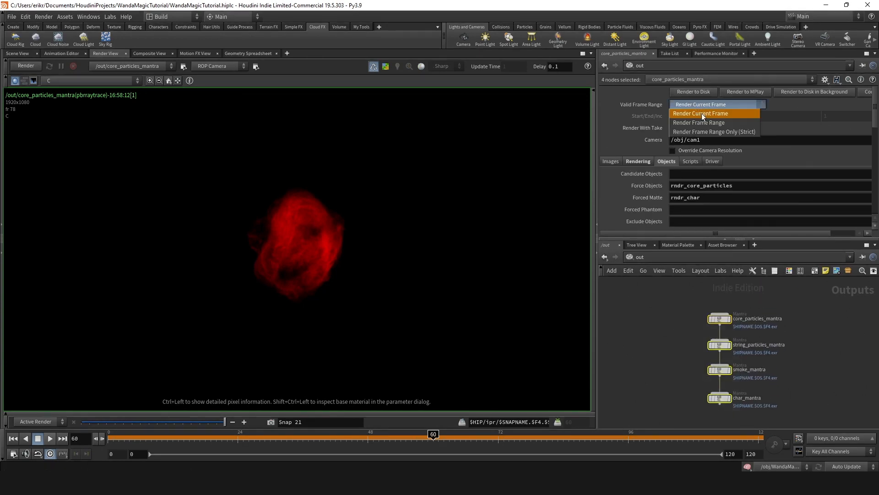
click(703, 122)
scroll(696, 314, up, 2)
Check the output picture path and image settings of core_particles_mantra
drag(697, 311, 746, 285)
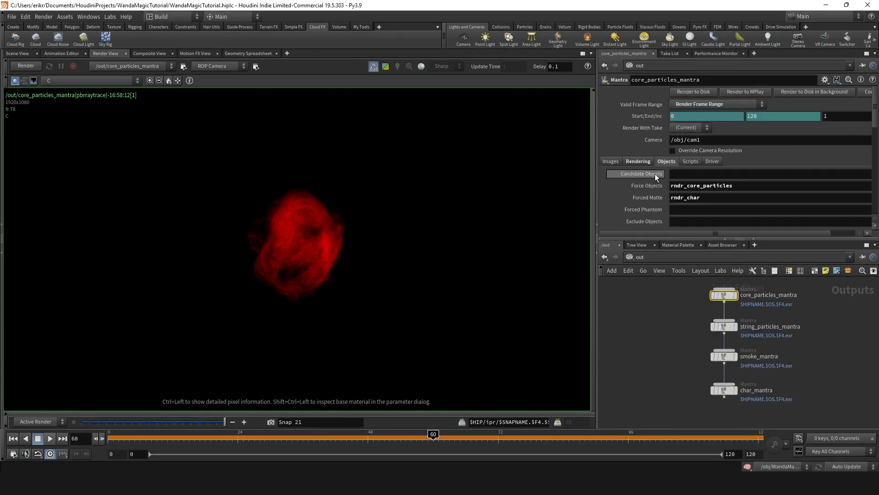
scroll(654, 173, down, 3)
click(613, 127)
scroll(677, 144, down, 5)
scroll(716, 148, up, 4)
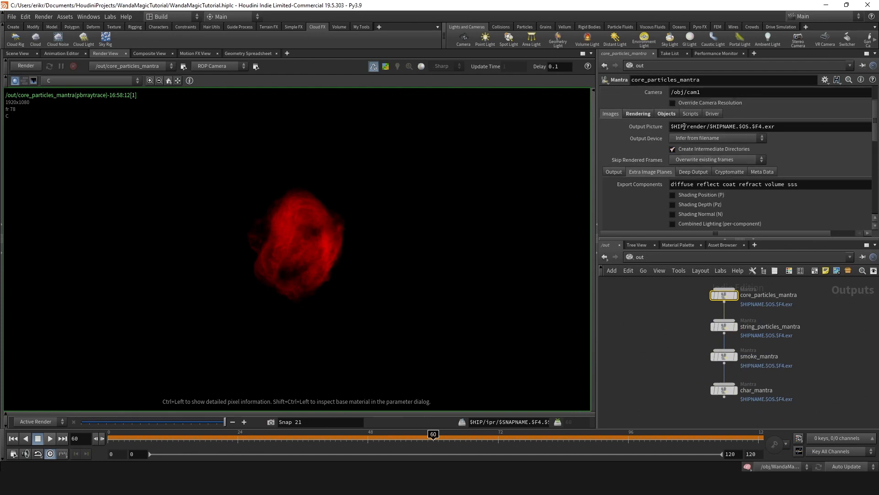
drag(684, 126, 754, 133)
scroll(741, 292, up, 2)
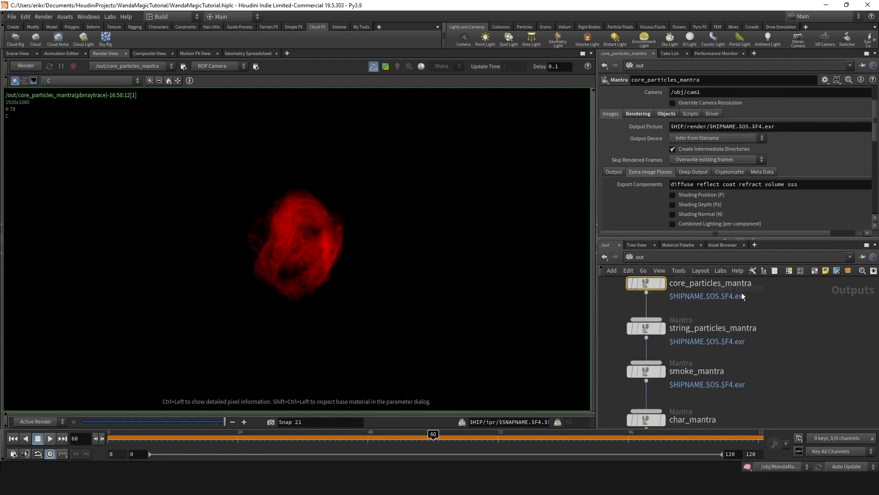
Rename the two particle render nodes to core_particles_mantra_v1 and string_particles_mantra_v1
double_click(733, 283)
text(_v1)
key(Return)
double_click(758, 328)
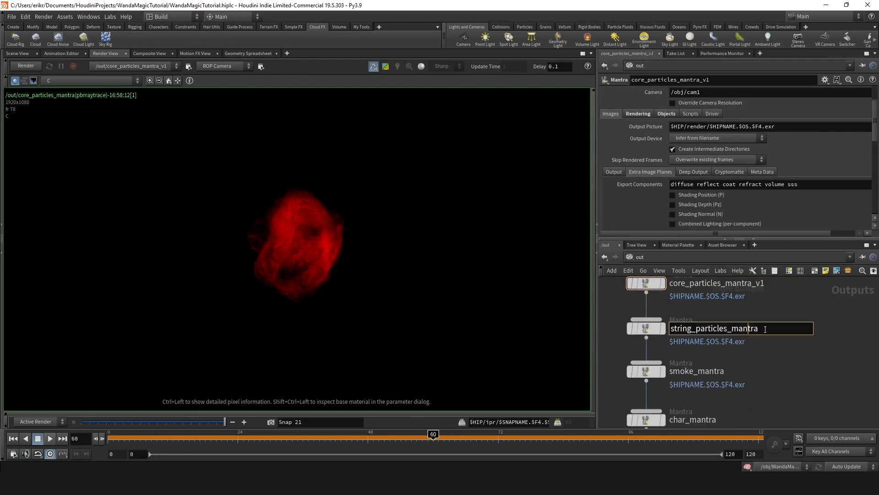
text(_v1)
key(Return)
Rename the remaining render nodes to smoke_mantra_v1 and char_mantra_v1, and save the scene
double_click(724, 371)
text(_)
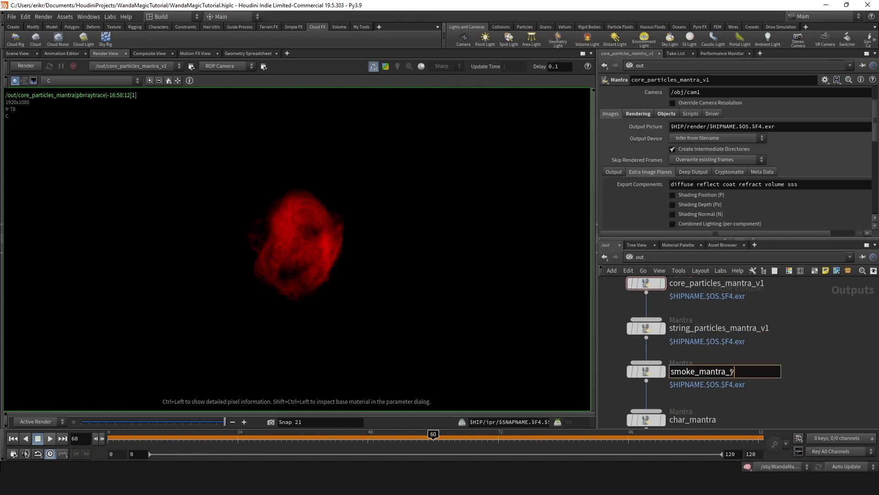
text(v1)
key(Return)
double_click(704, 419)
text(_v1)
key(Return)
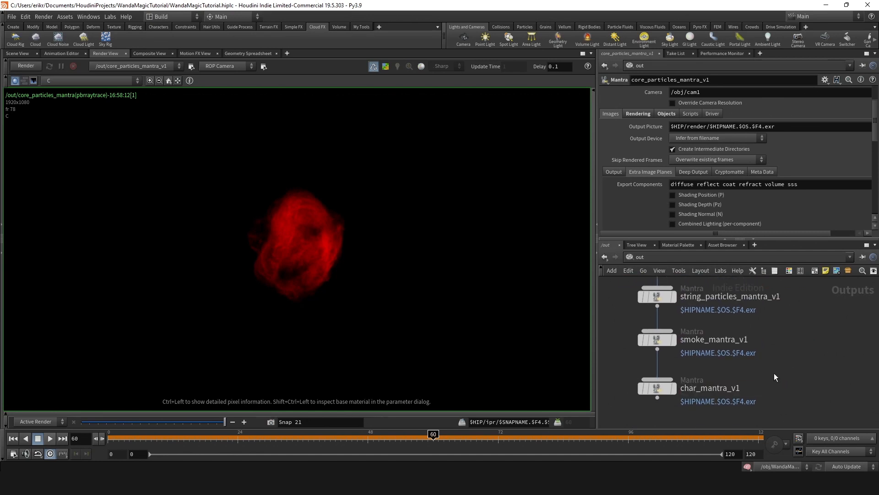
click(682, 394)
key(ctrl+s)
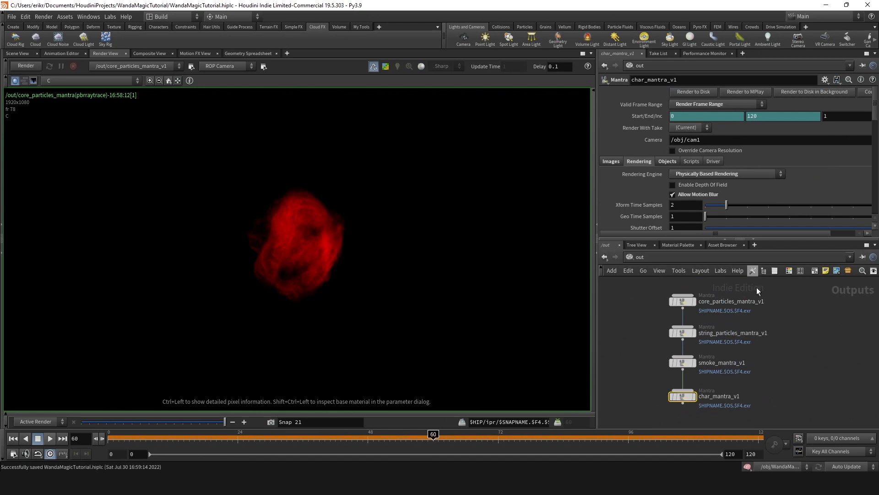
Review the chained Mantra nodes and start rendering char_mantra_v1 with all its inputs, frame by frame
scroll(756, 360, down, 3)
scroll(729, 362, up, 3)
click(709, 364)
drag(663, 324, 696, 331)
click(716, 304)
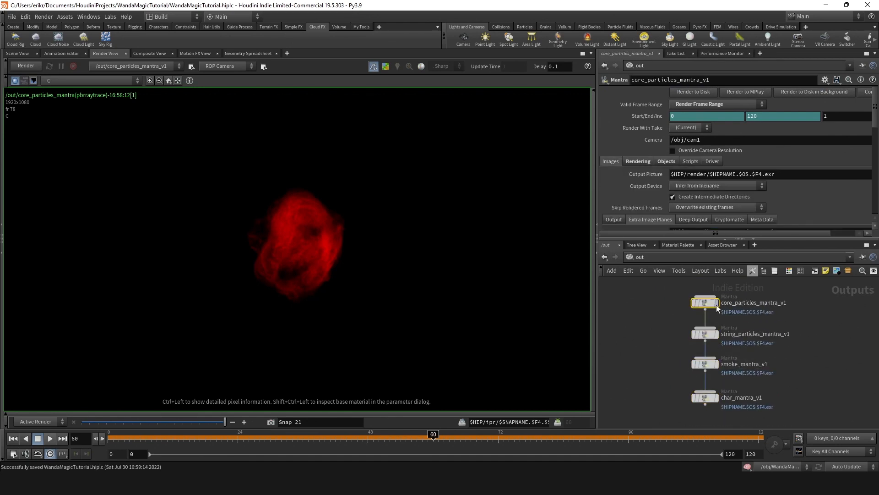
click(713, 397)
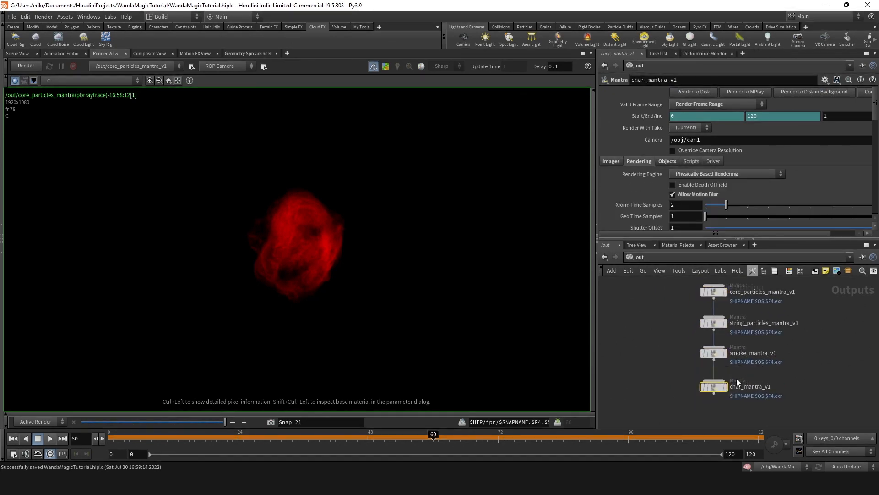
scroll(719, 397, up, 2)
click(718, 394)
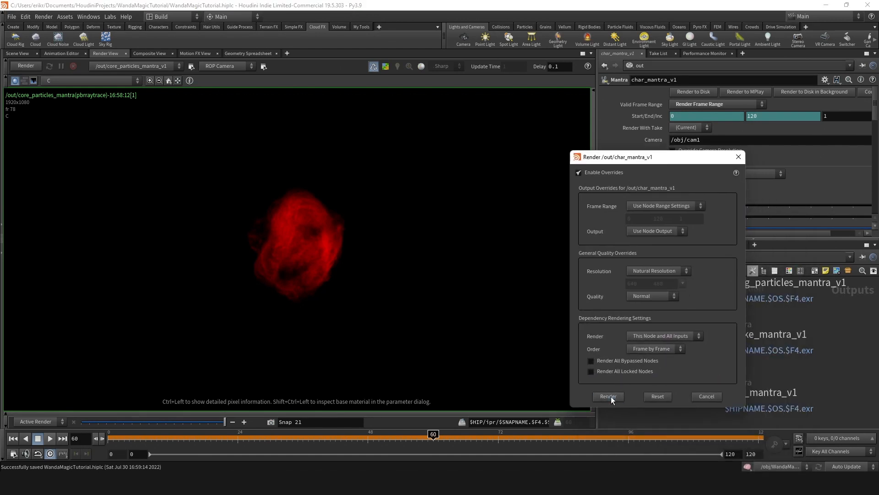
click(609, 397)
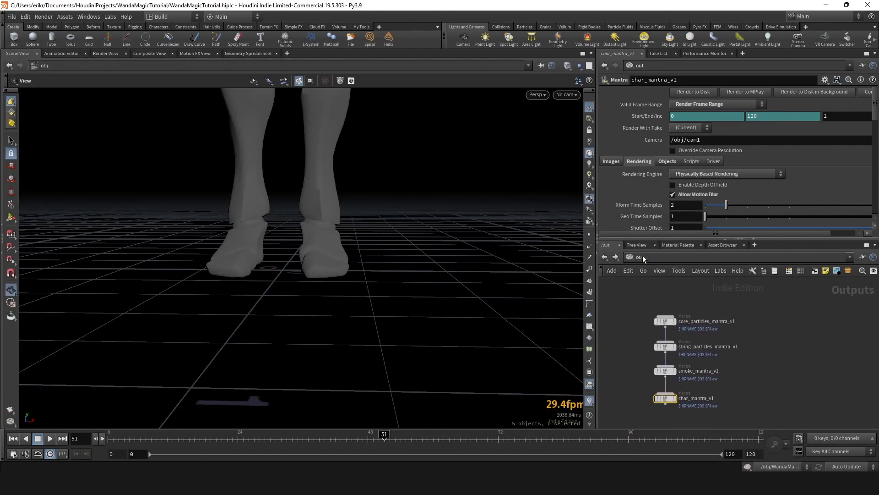
Return to the WandaMagic geometry network and examine the uniform scale expression of scale_up
click(642, 256)
click(659, 301)
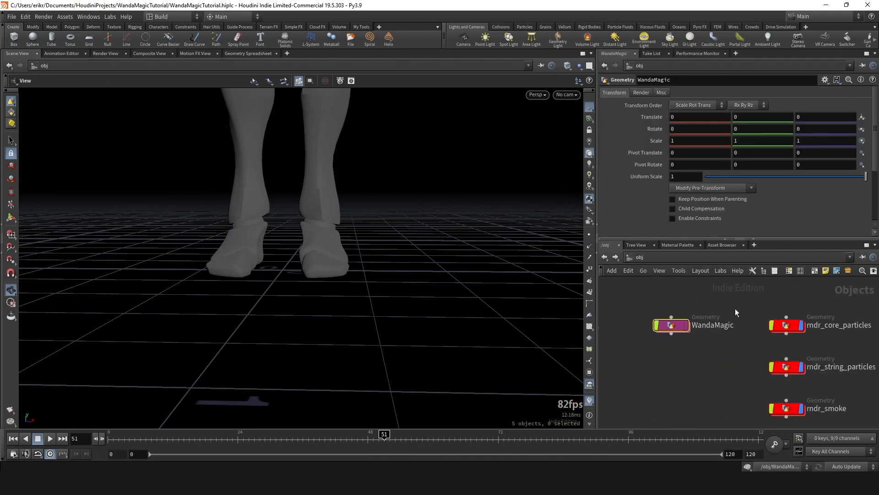
double_click(668, 336)
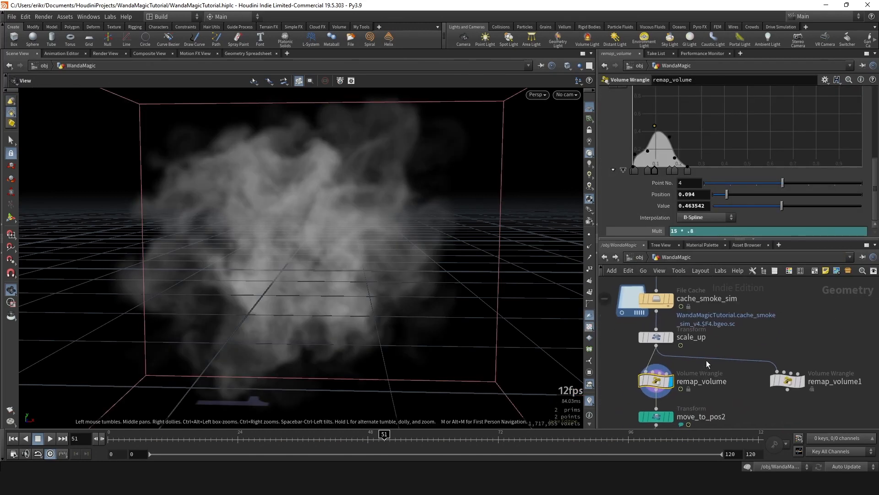
click(656, 337)
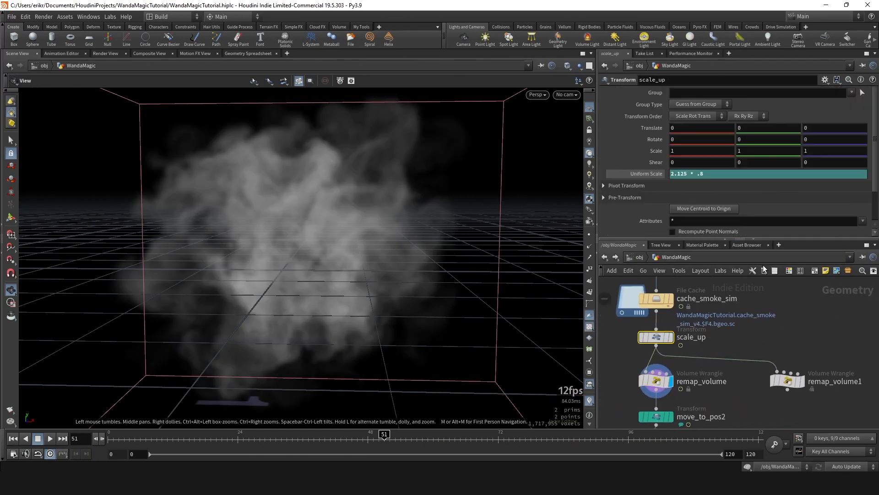
click(653, 177)
drag(696, 177, 690, 178)
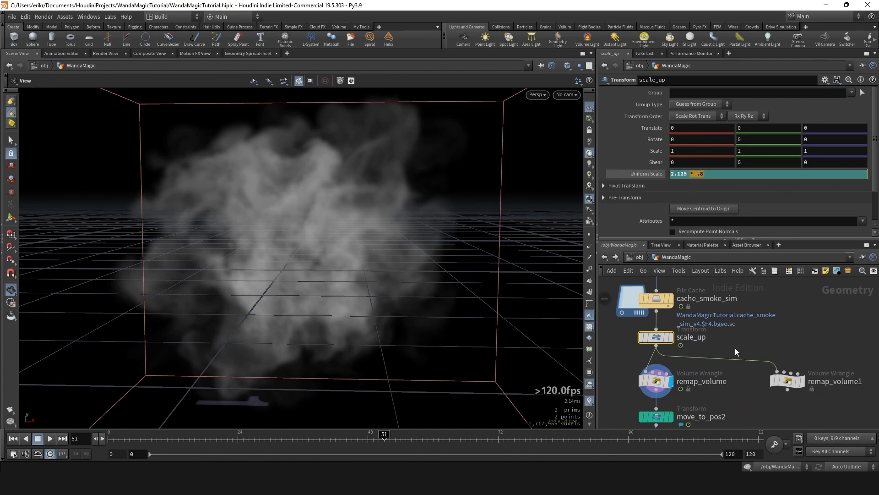
Examine the density ramp and Mult value of remap_volume and compare the node with remap_volume1
scroll(703, 424, up, 2)
drag(742, 387, 622, 363)
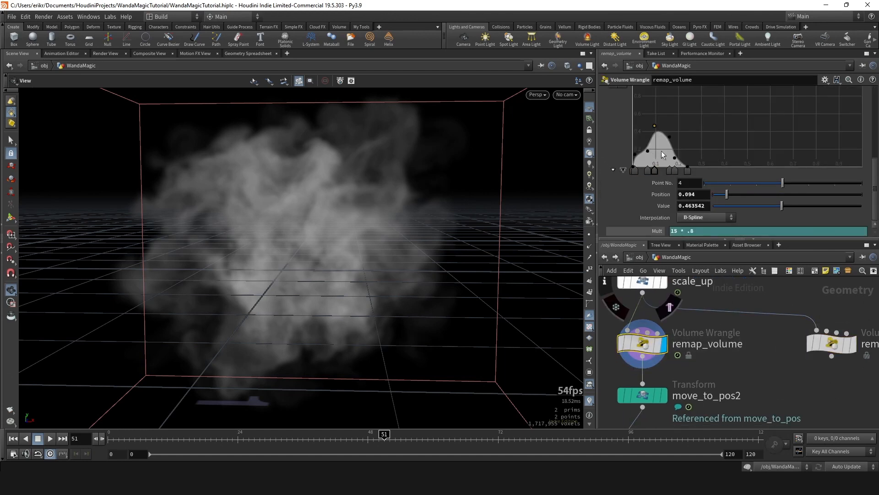
click(831, 344)
drag(708, 369, 615, 330)
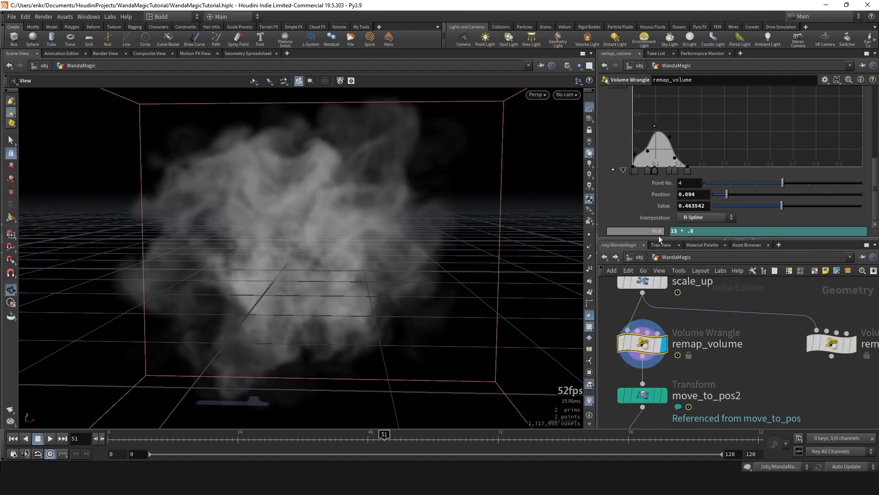
Inspect gasdisturb1 inside smoke_sim, switching its mode to Continuous and back to Block-Based, and check the base block size
scroll(711, 281, down, 3)
middle_drag(712, 281, 717, 362)
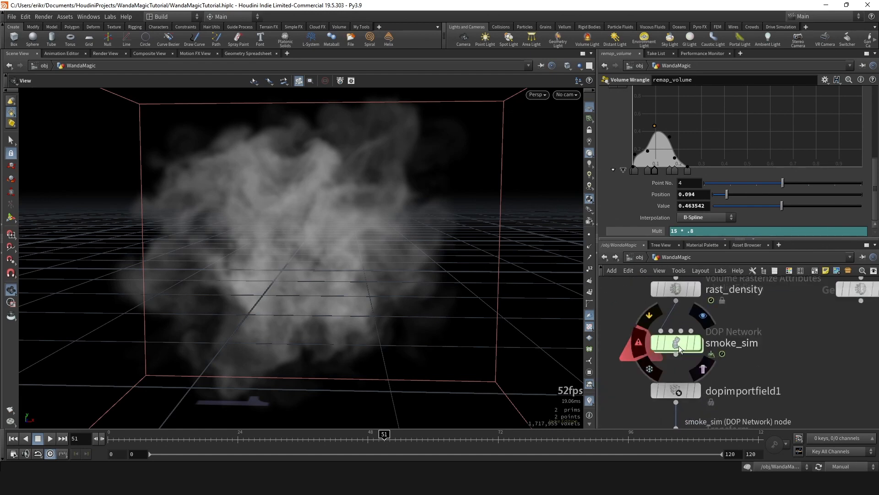
double_click(682, 348)
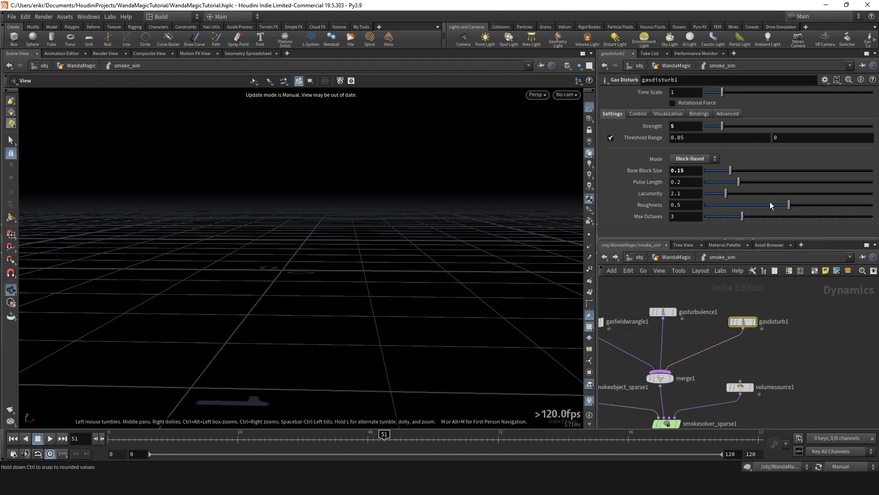
click(694, 160)
click(689, 167)
click(692, 159)
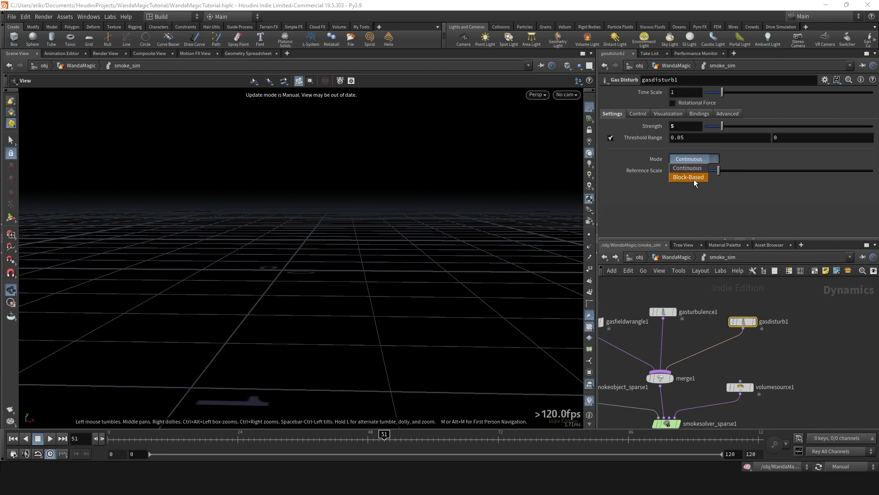
click(688, 176)
drag(685, 175, 680, 174)
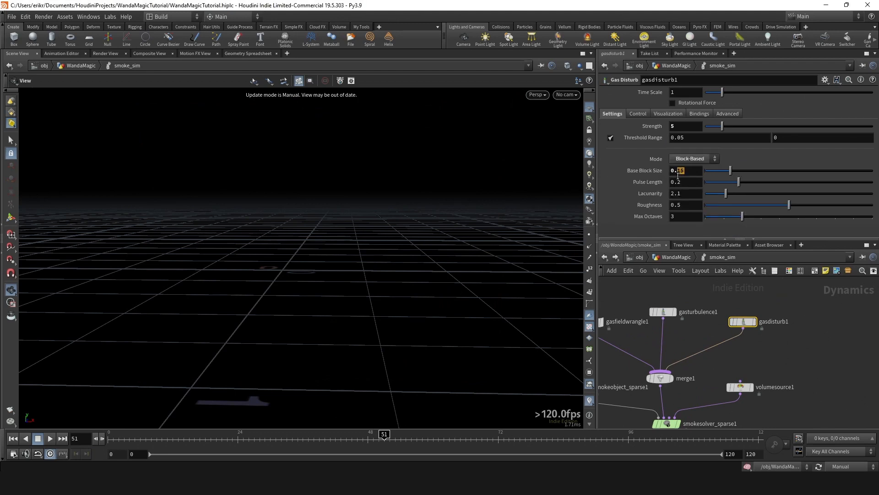
Check cache_smoke_sim, return to the out network and render char_mantra_v1 with all its inputs using the node range settings
middle_drag(715, 304, 715, 323)
click(661, 331)
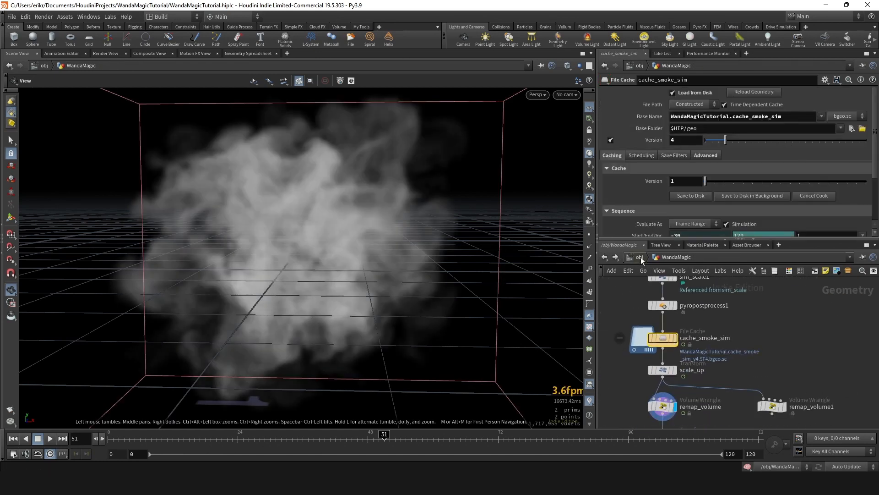
click(642, 260)
click(655, 311)
click(625, 353)
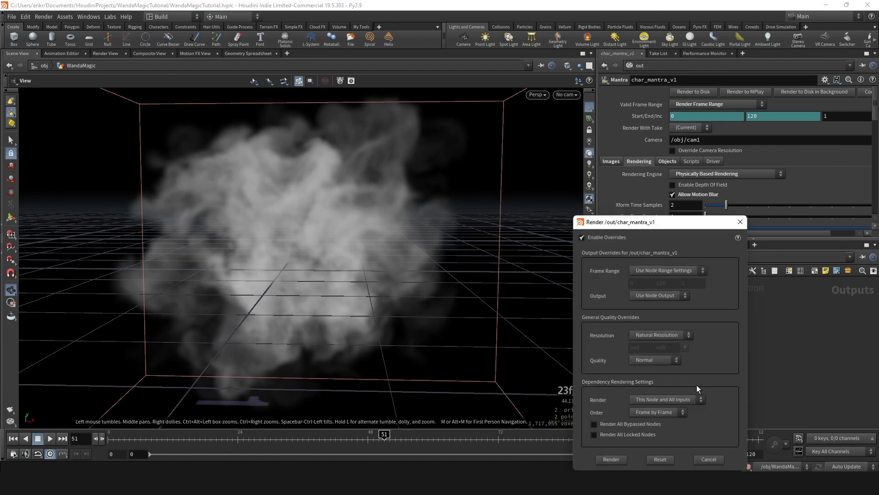
click(611, 461)
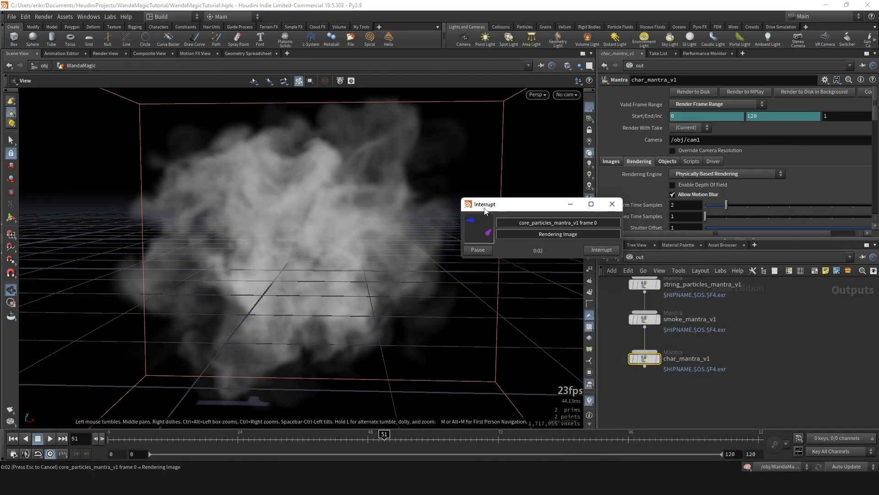
drag(540, 209, 426, 188)
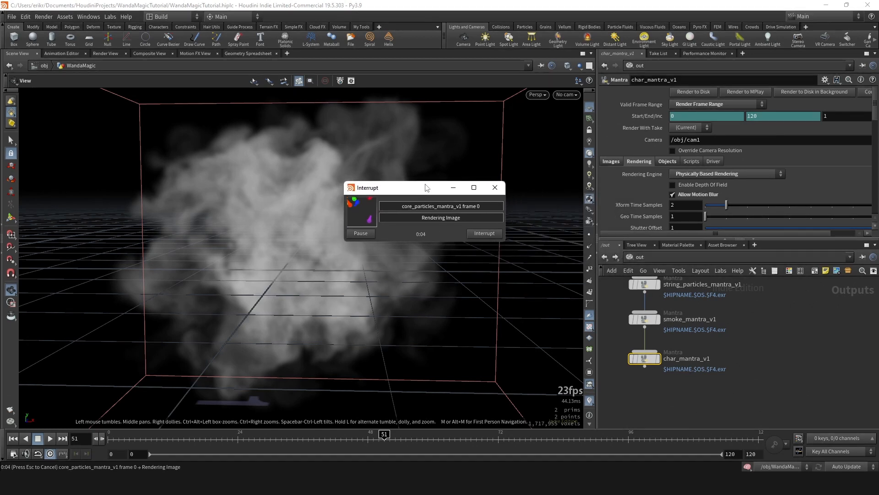